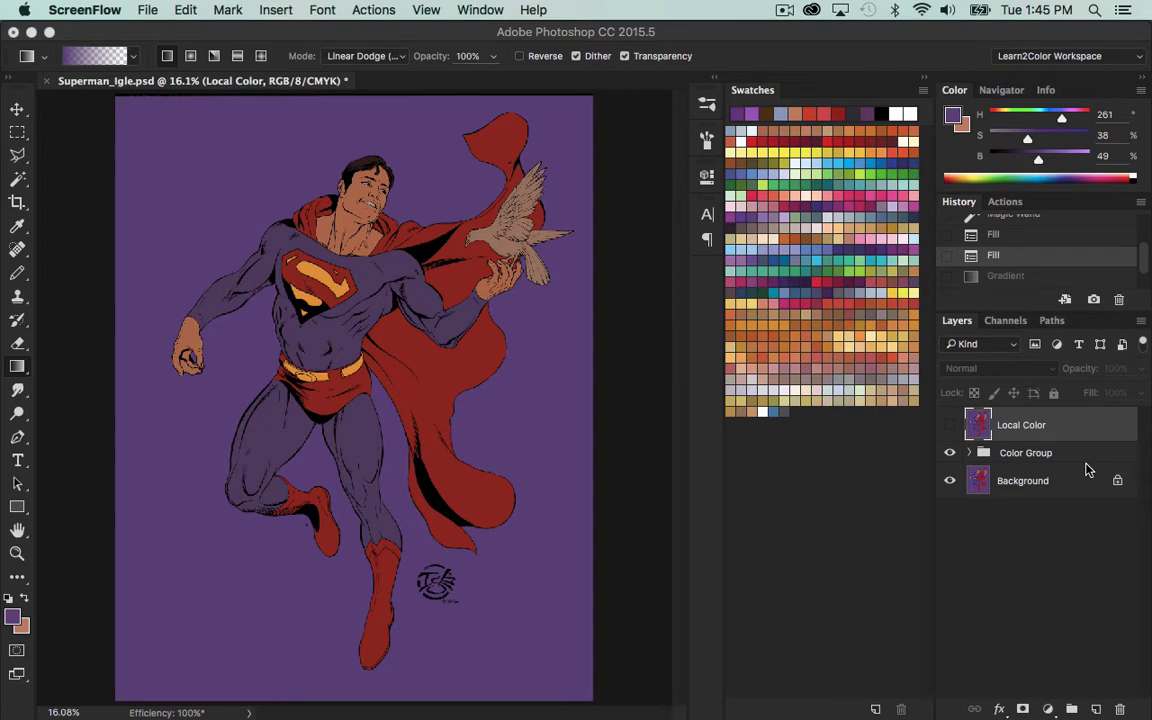
Compare the artwork with and without the Color Group, and inspect the layers inside the group.
click(949, 452)
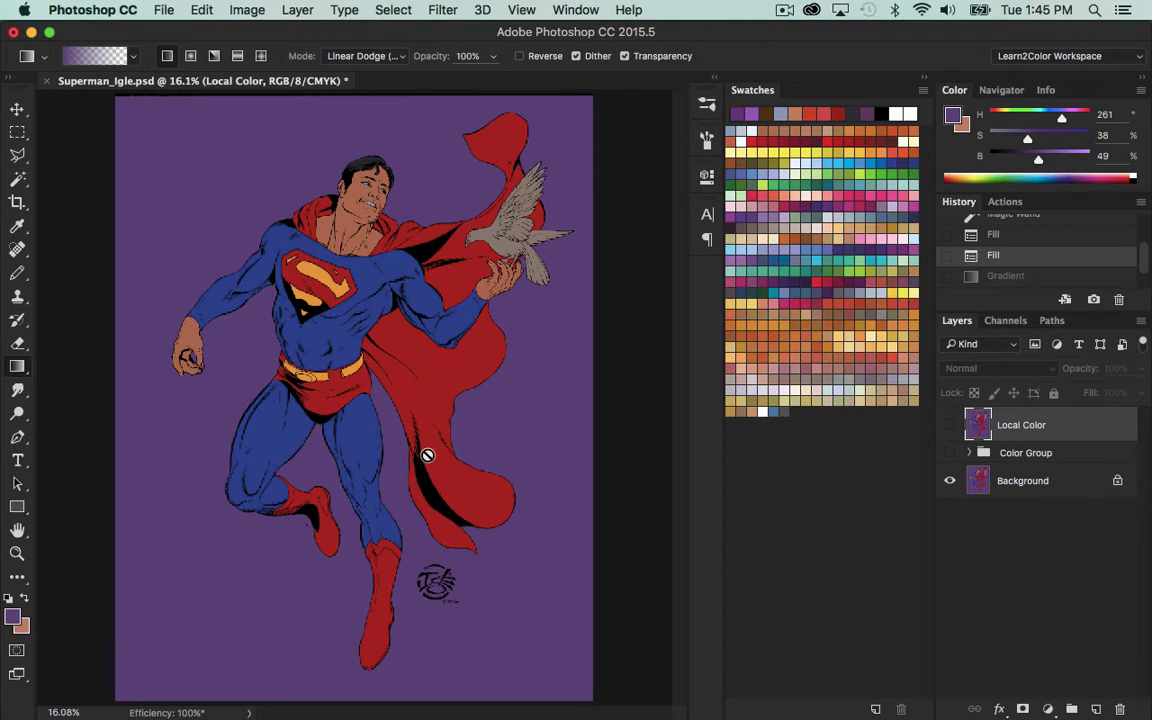
click(949, 452)
click(969, 452)
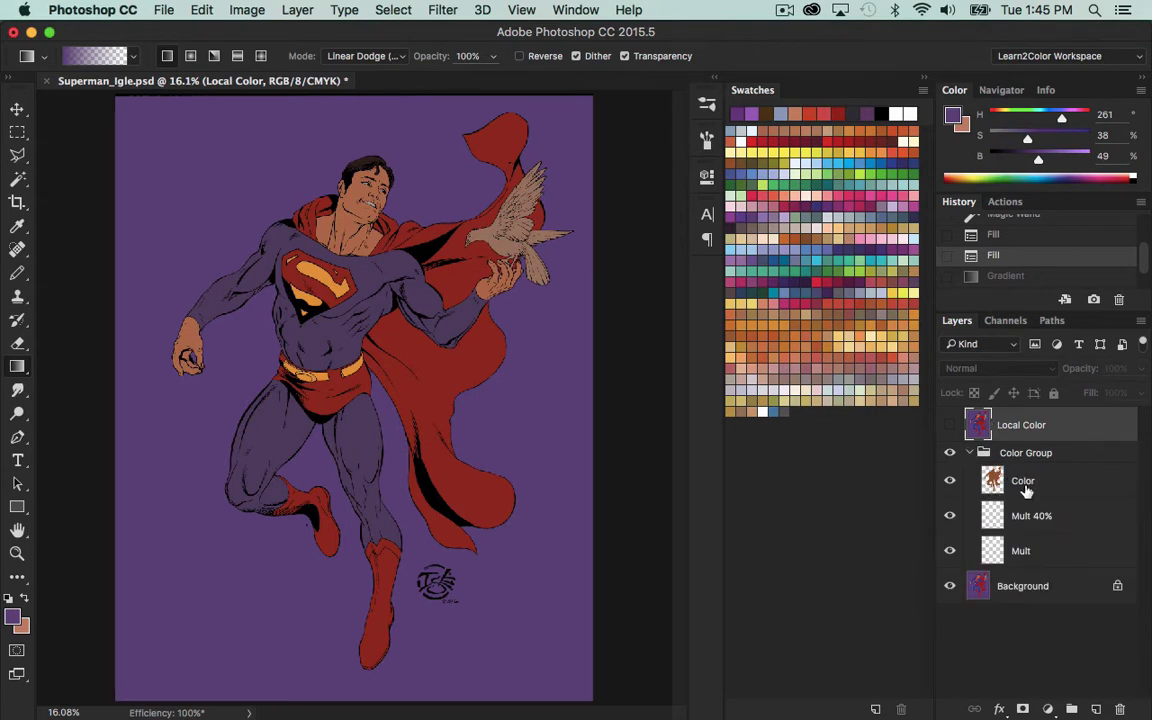
drag(983, 453, 979, 452)
click(970, 453)
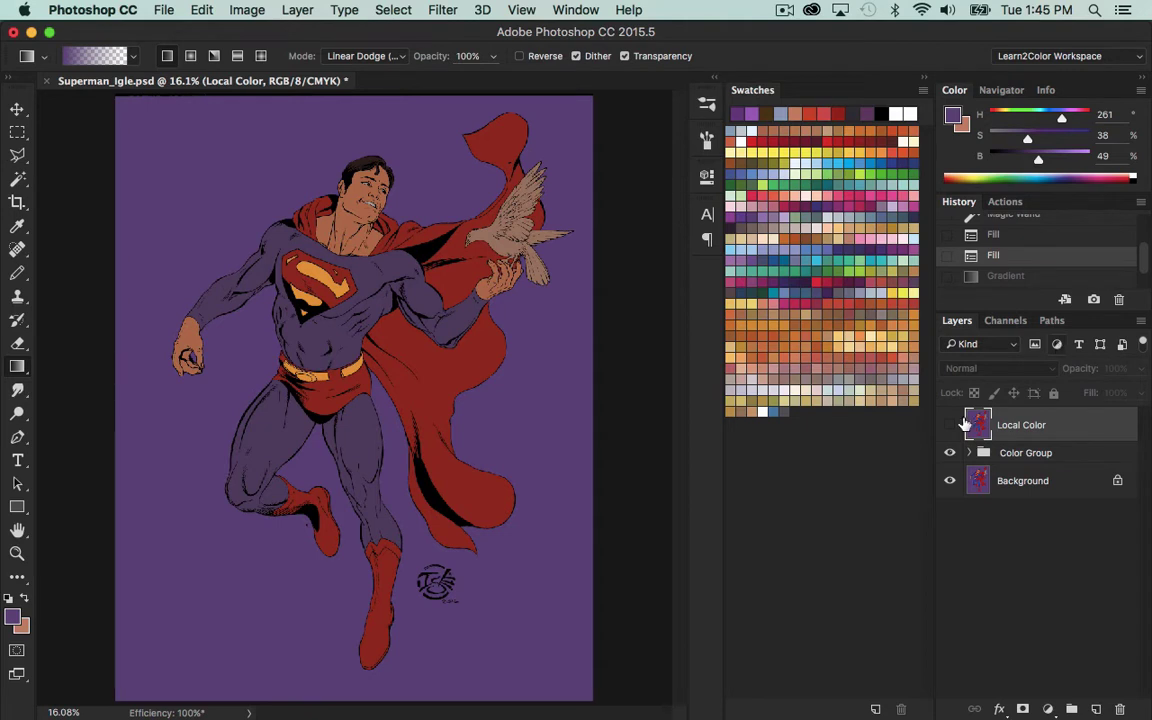
Merge the Color Group with the Background layer.
click(1068, 462)
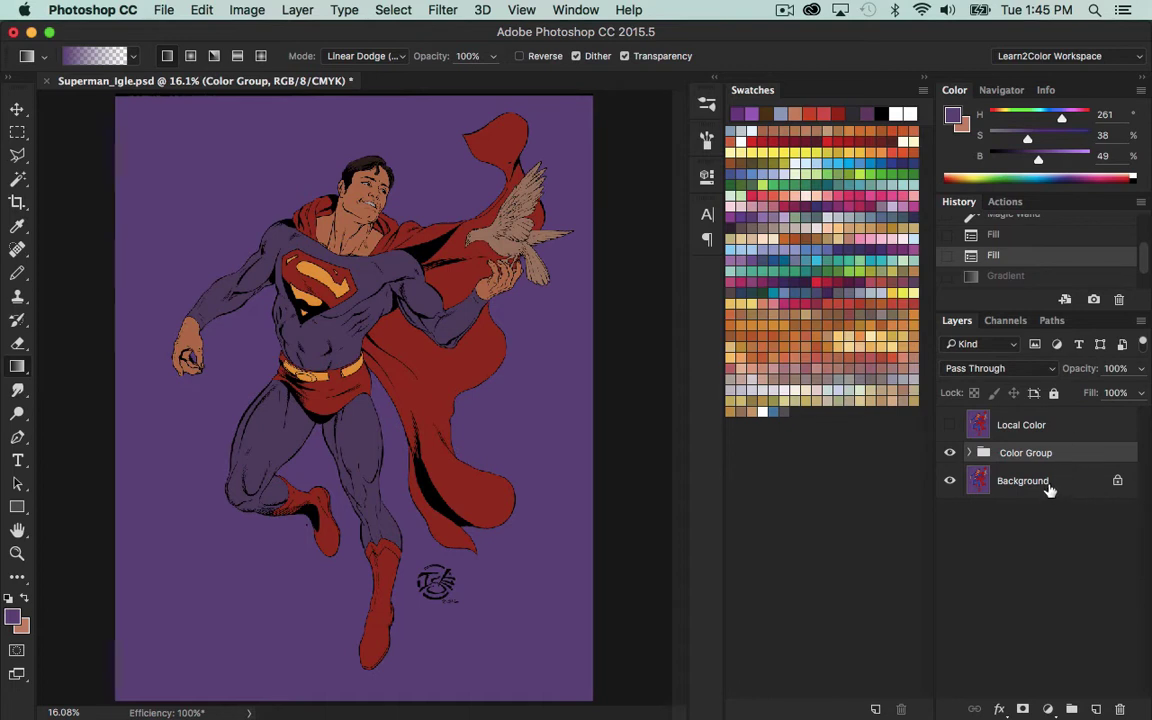
shift+click(1051, 486)
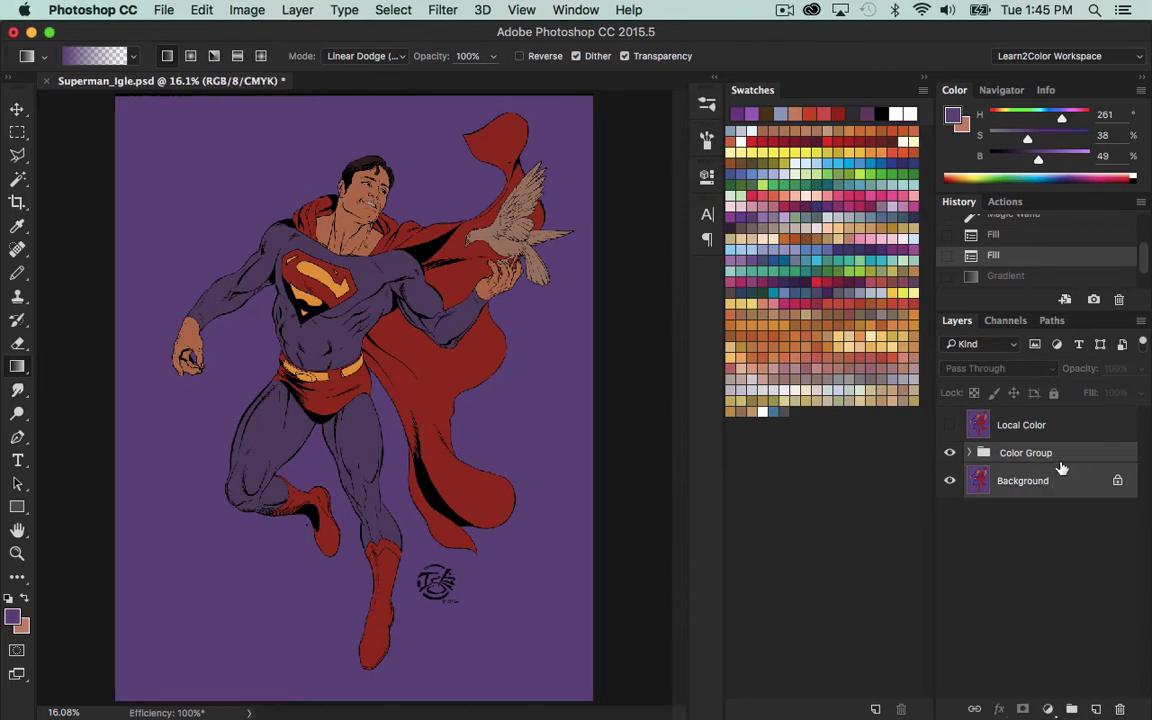
key(super+e)
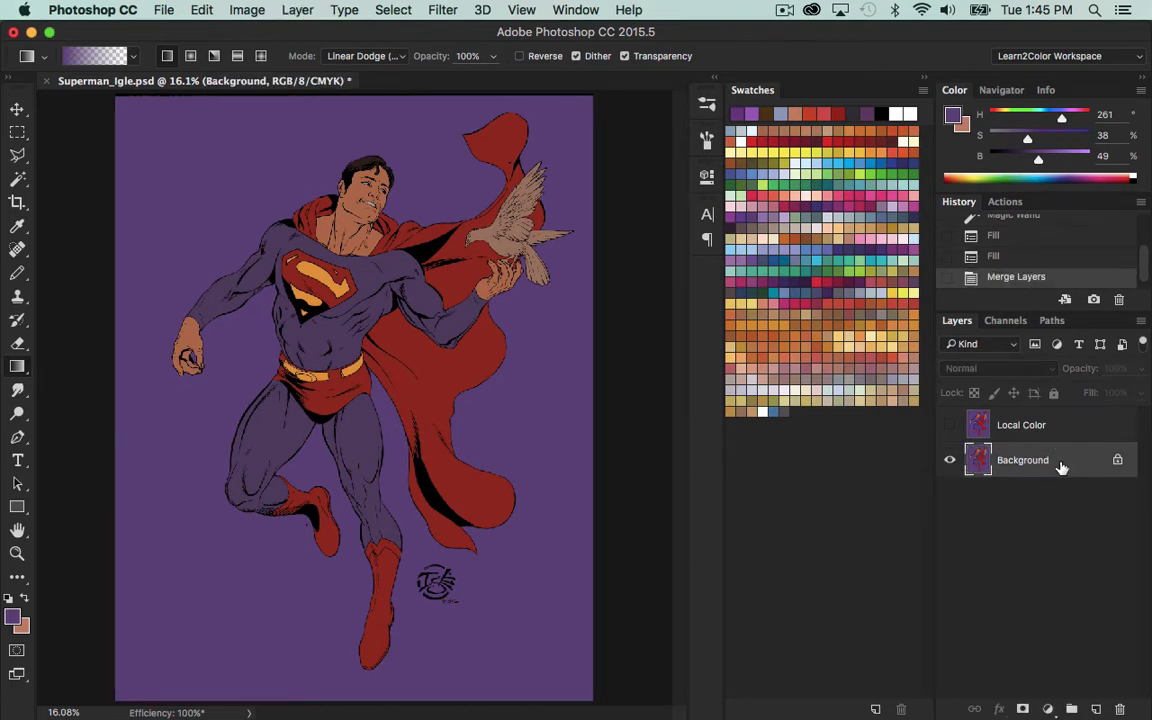
Duplicate the Background layer as "Colors", and place the Local Color layer beneath it, leaving Colors active.
drag(1062, 467, 1094, 707)
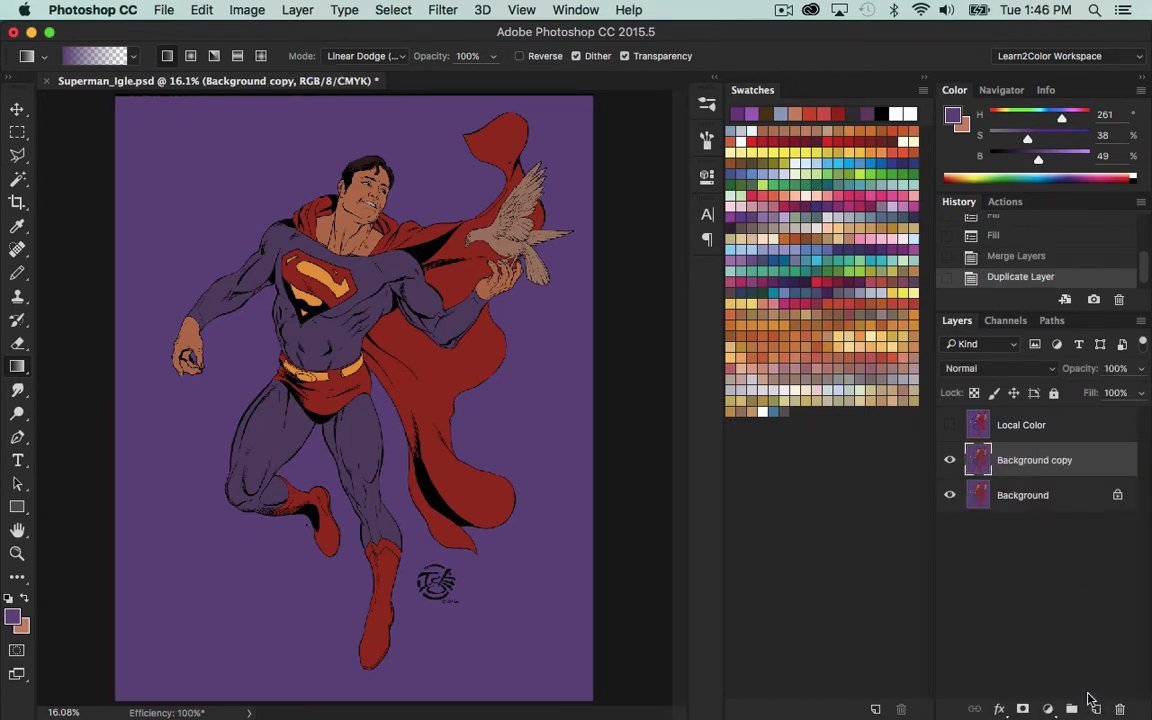
double_click(1034, 459)
text(Colors)
key(Return)
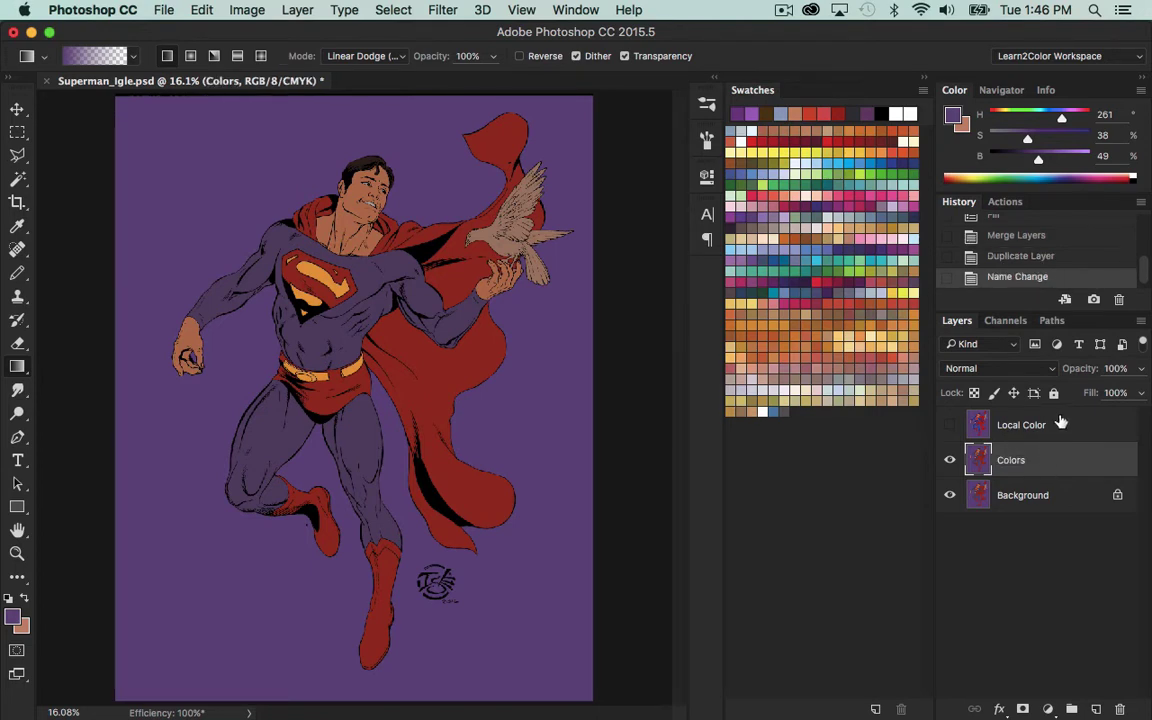
mouse_move(1028, 437)
mouse_down()
mouse_move(1041, 452)
mouse_move(1028, 462)
mouse_up()
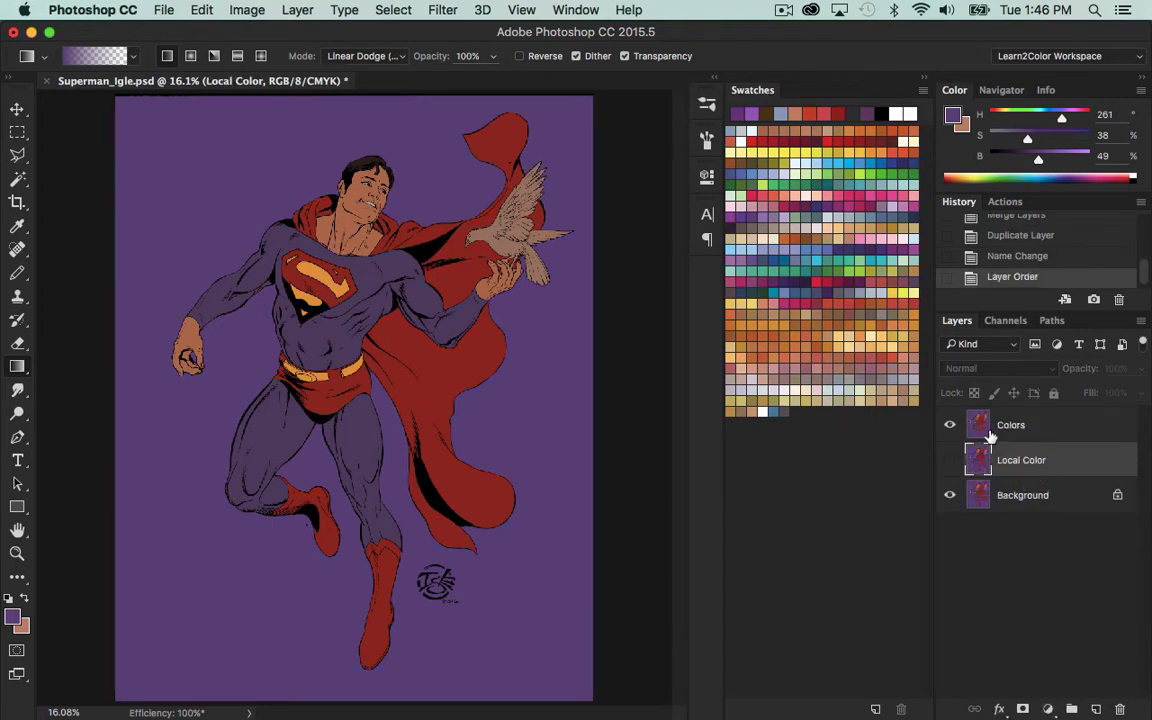
click(1035, 426)
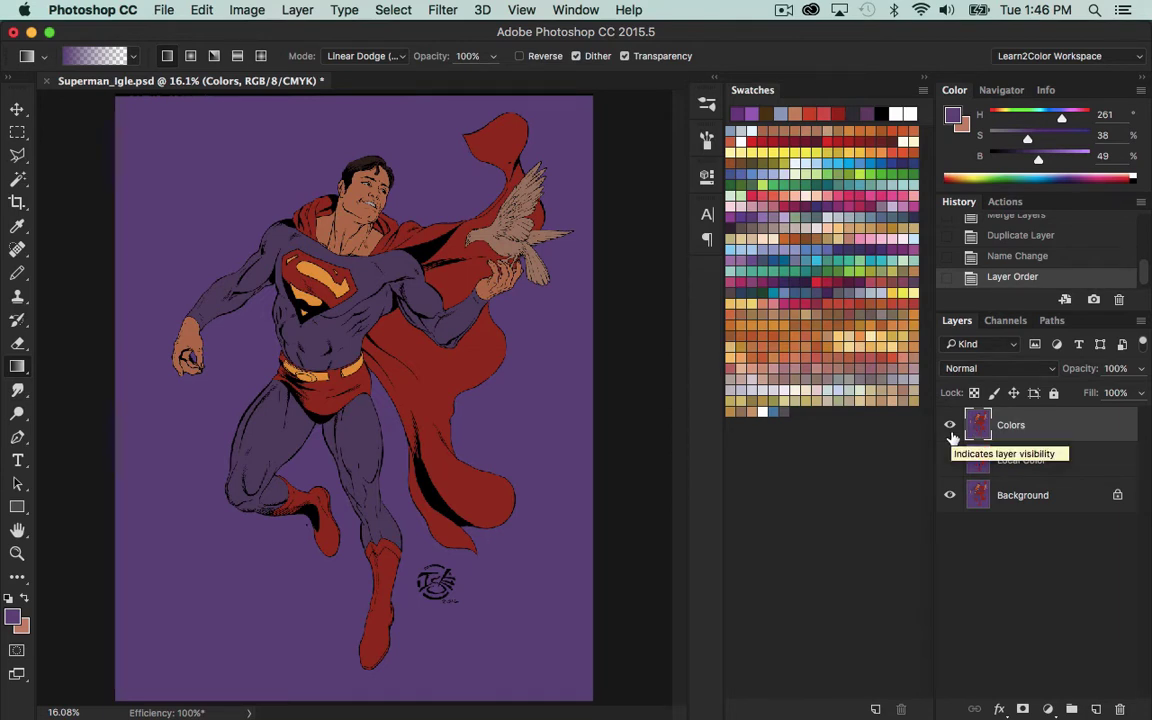
Select the purple backdrop with the Magic Wand, copy it to a new layer, and lock that layer's transparent pixels.
key(w)
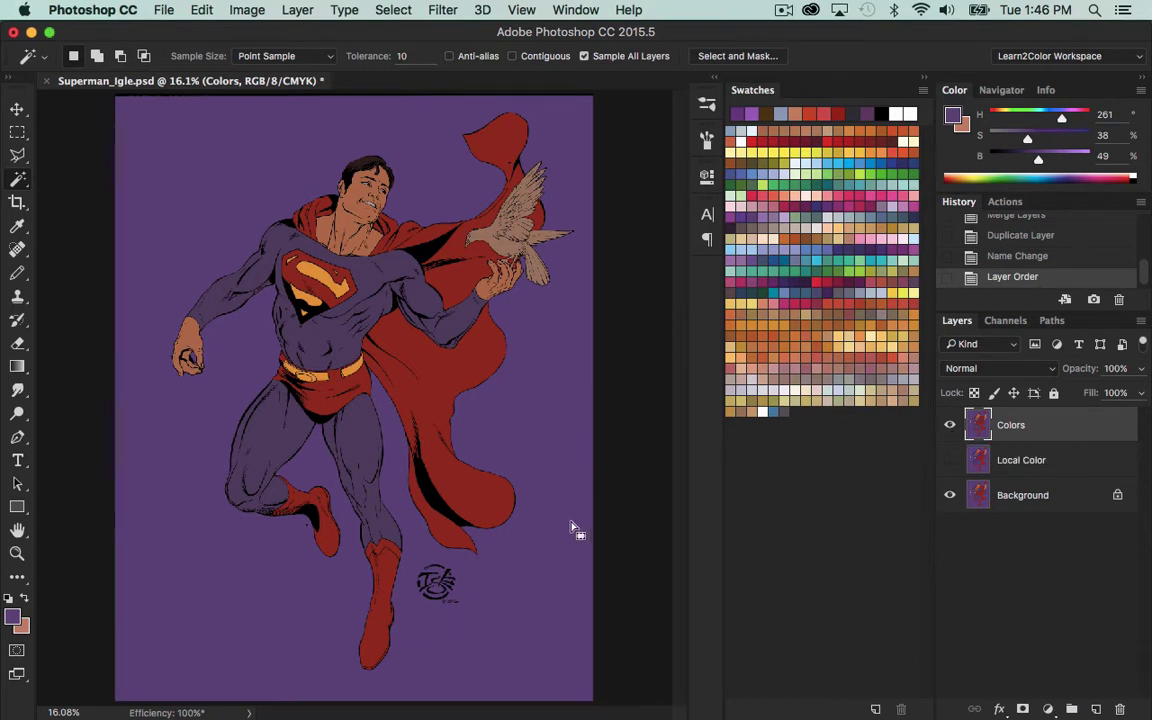
key(super+d)
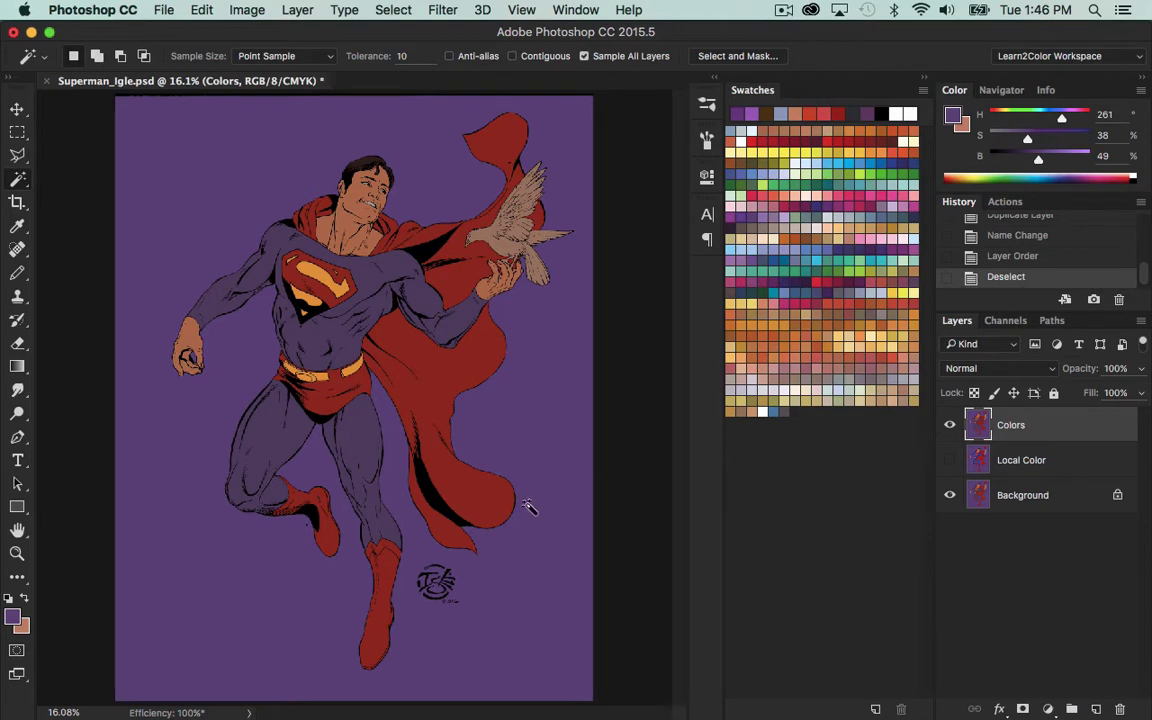
click(548, 396)
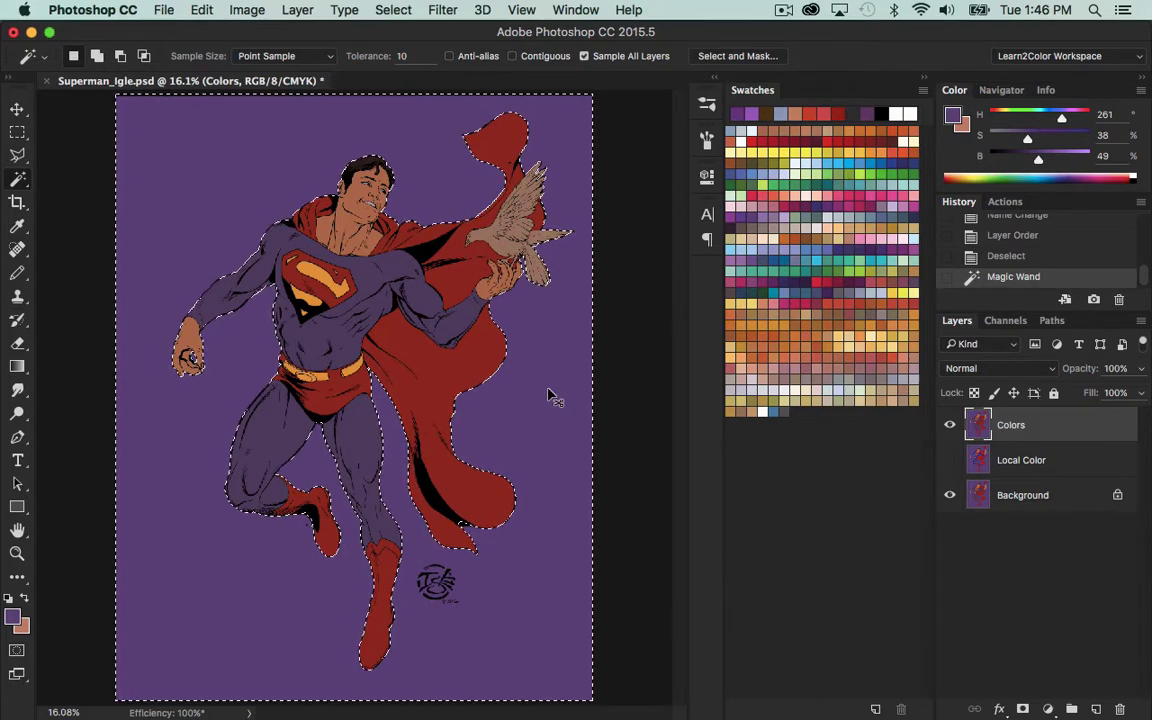
key(super+j)
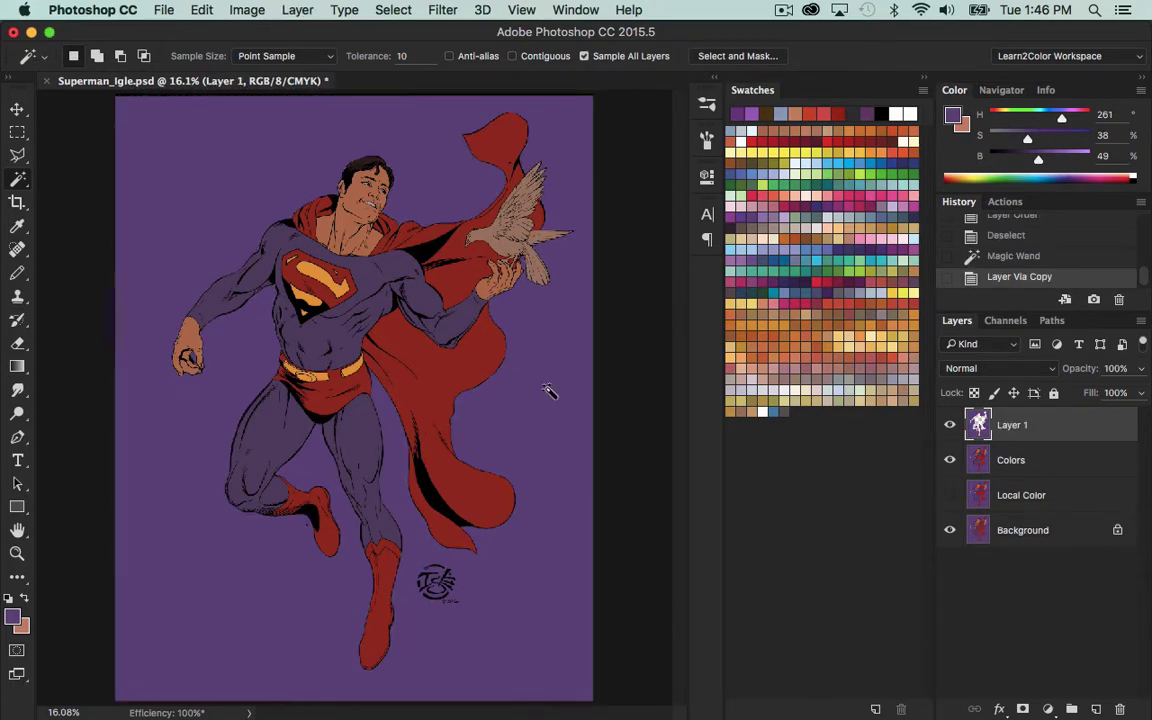
click(1033, 393)
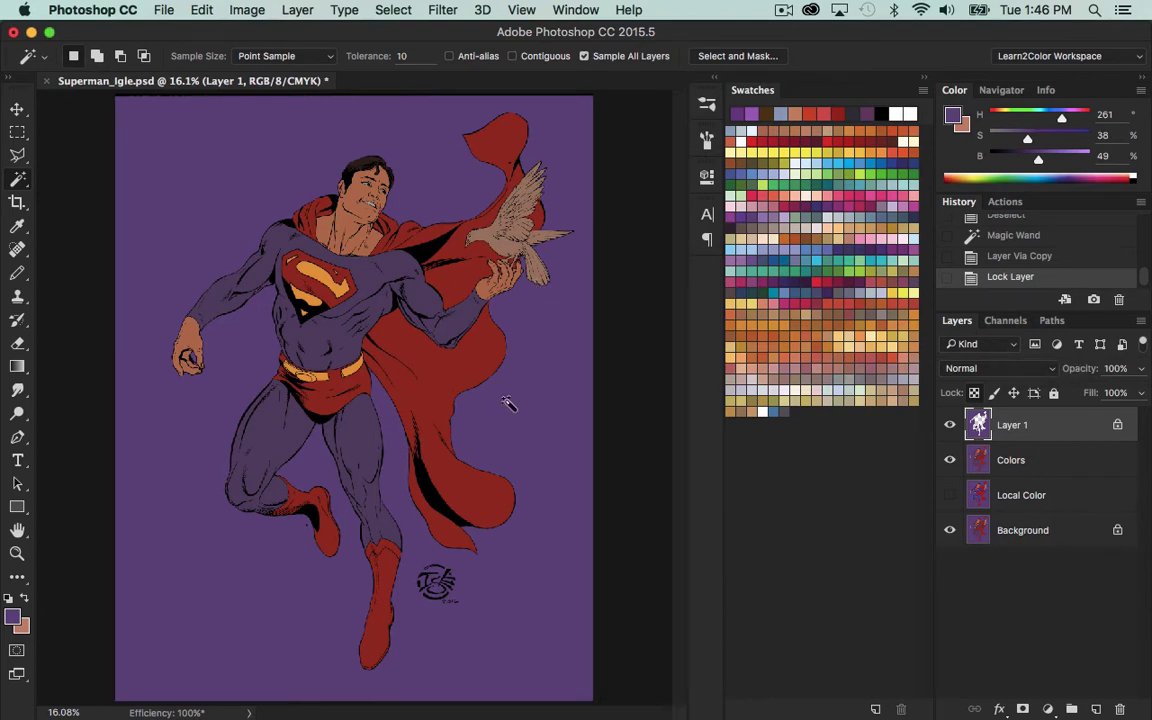
Try painting purple strokes over the backdrop with a soft 900 px brush in Linear Dodge (Add) mode.
key(b)
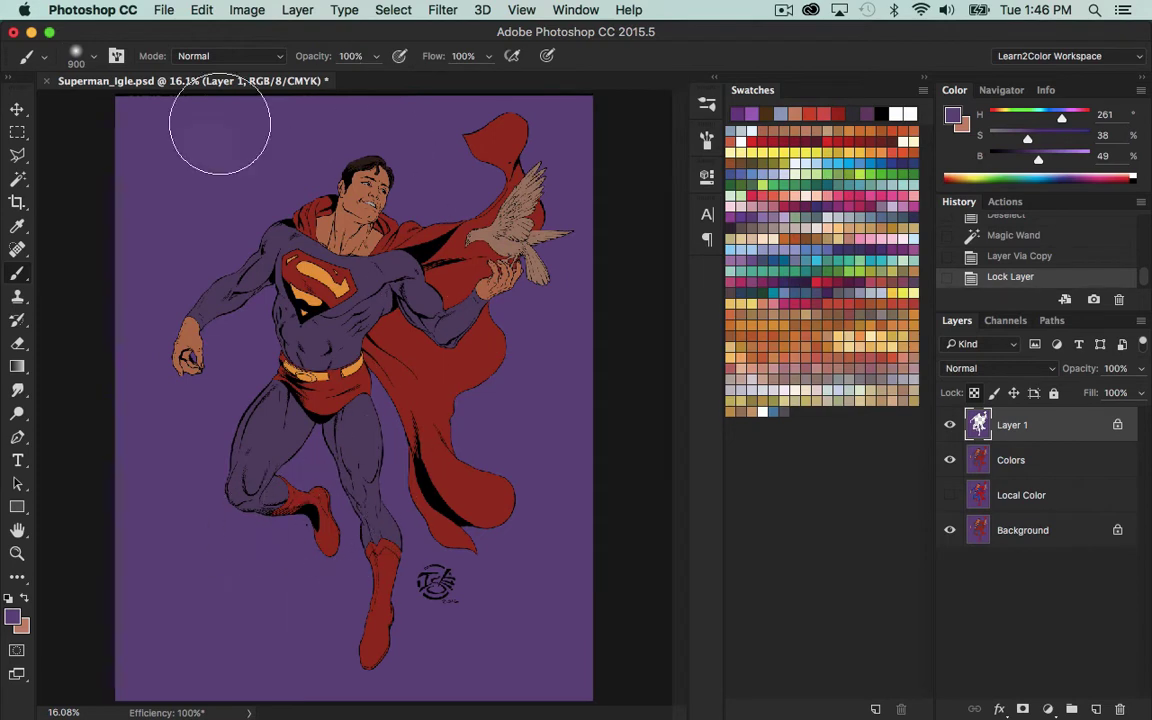
key(shift+alt+a)
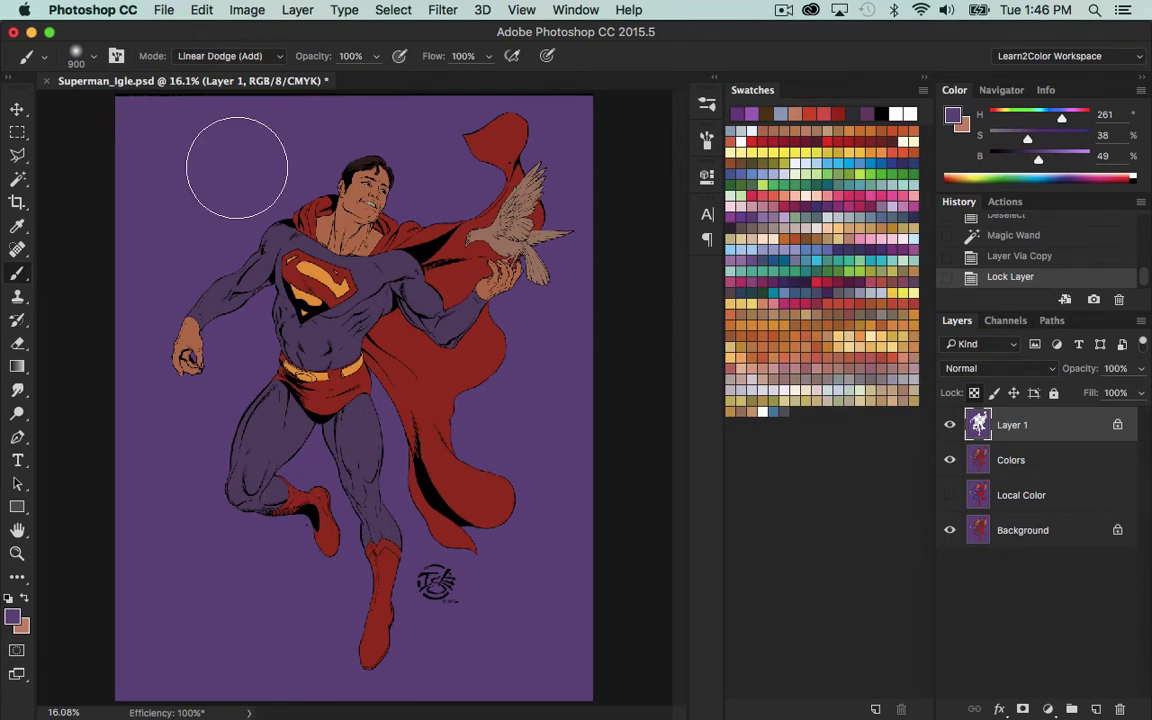
mouse_move(103, 218)
mouse_down()
mouse_move(206, 180)
mouse_move(280, 216)
mouse_move(225, 330)
mouse_up()
mouse_move(557, 303)
mouse_down()
mouse_move(231, 320)
mouse_move(172, 380)
mouse_move(337, 525)
mouse_move(427, 560)
mouse_move(457, 599)
mouse_move(519, 598)
mouse_move(556, 480)
mouse_move(452, 208)
mouse_move(352, 145)
mouse_move(263, 181)
mouse_move(189, 382)
mouse_move(187, 510)
mouse_move(257, 572)
mouse_move(344, 409)
mouse_up()
key(super+z)
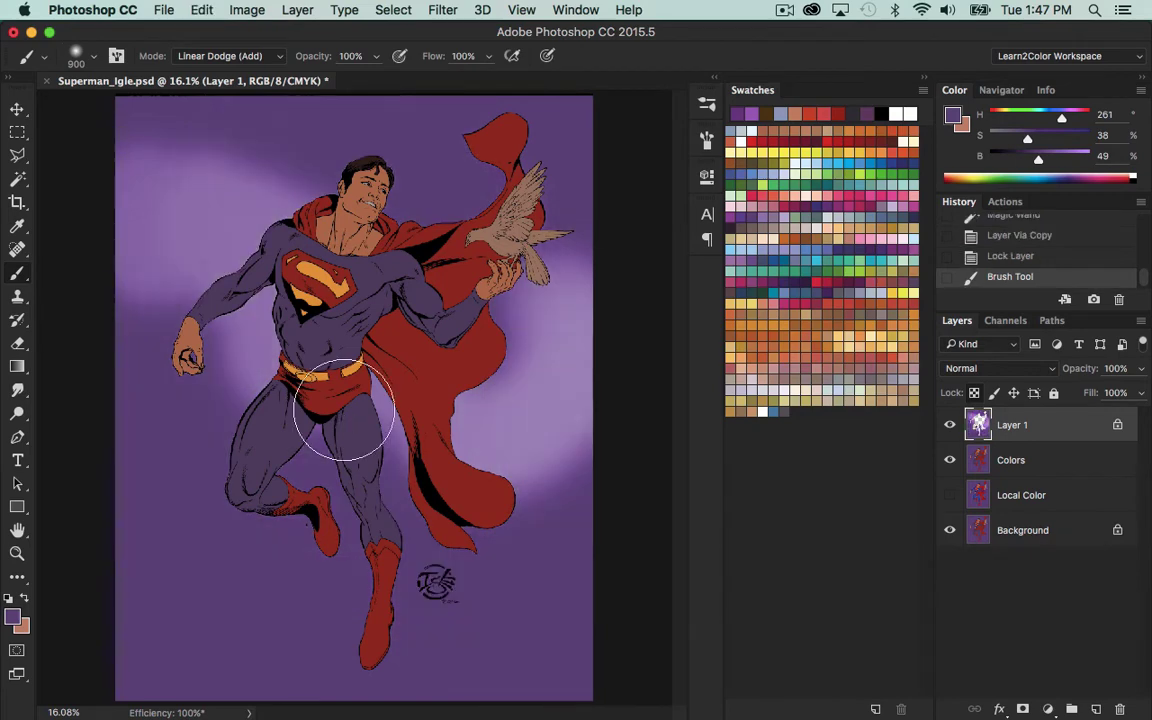
click(1012, 237)
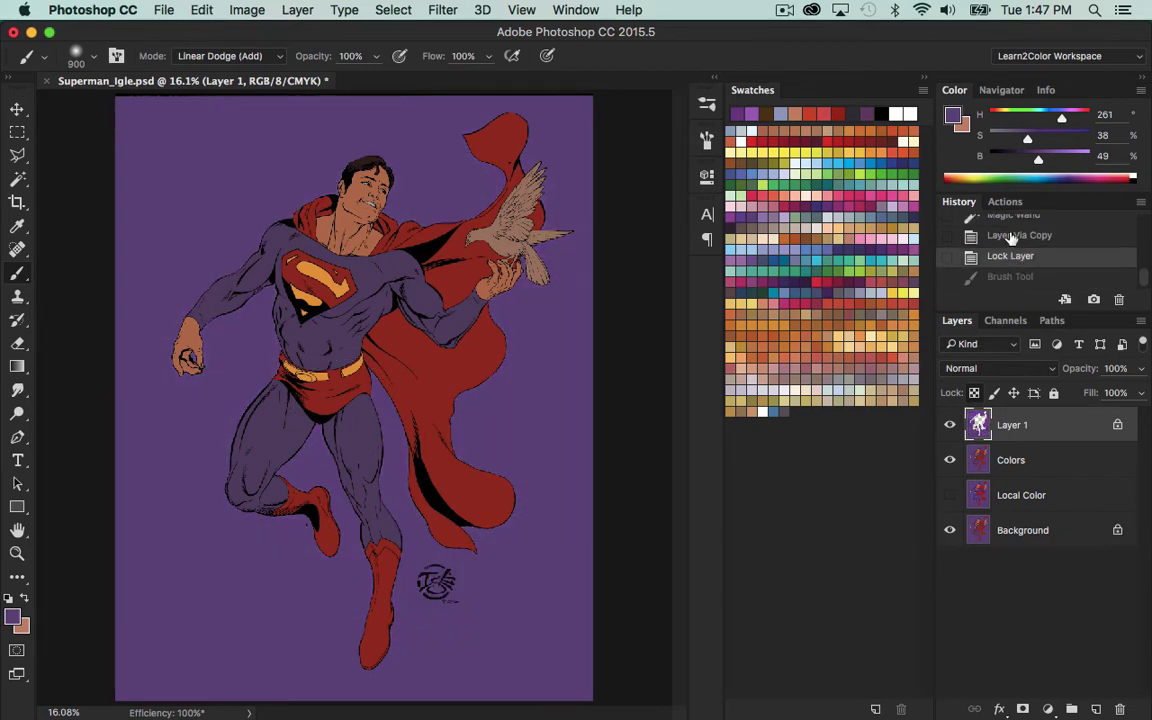
Lighten the backdrop on Layer 1 with two diagonal purple Linear Dodge gradients, brightest toward the canvas's upper-left corner.
key(z)
alt+click(446, 505)
alt+click(449, 463)
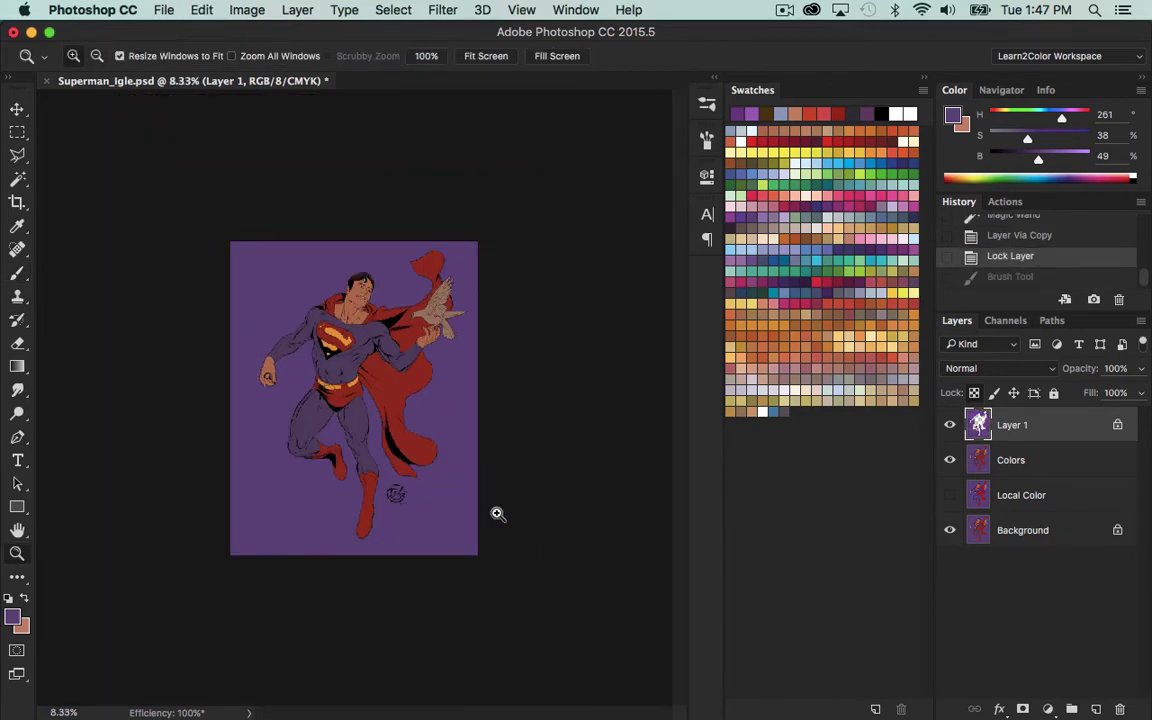
alt+click(400, 473)
alt+click(419, 430)
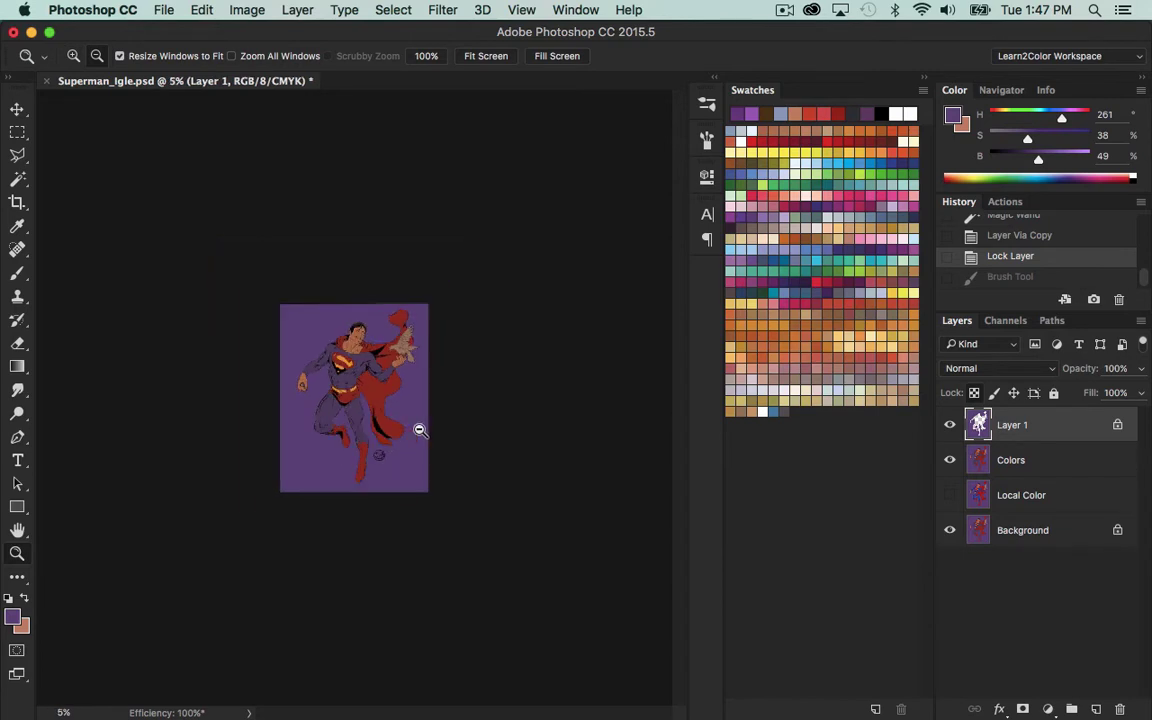
key(g)
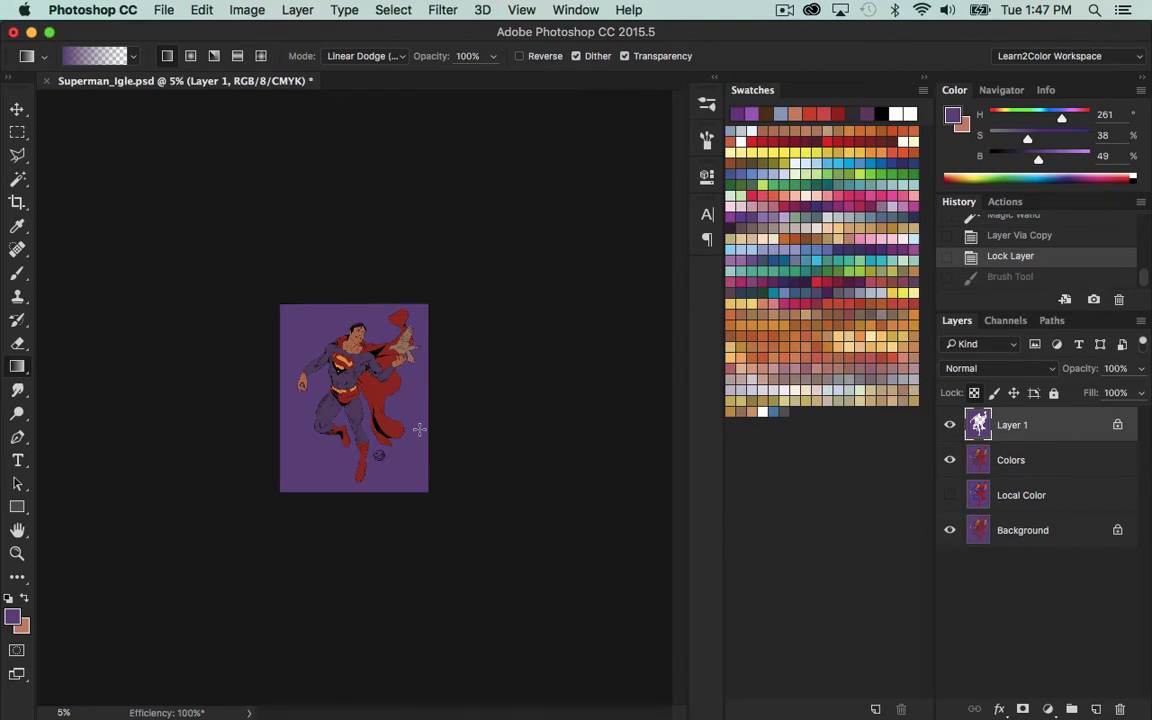
key(i)
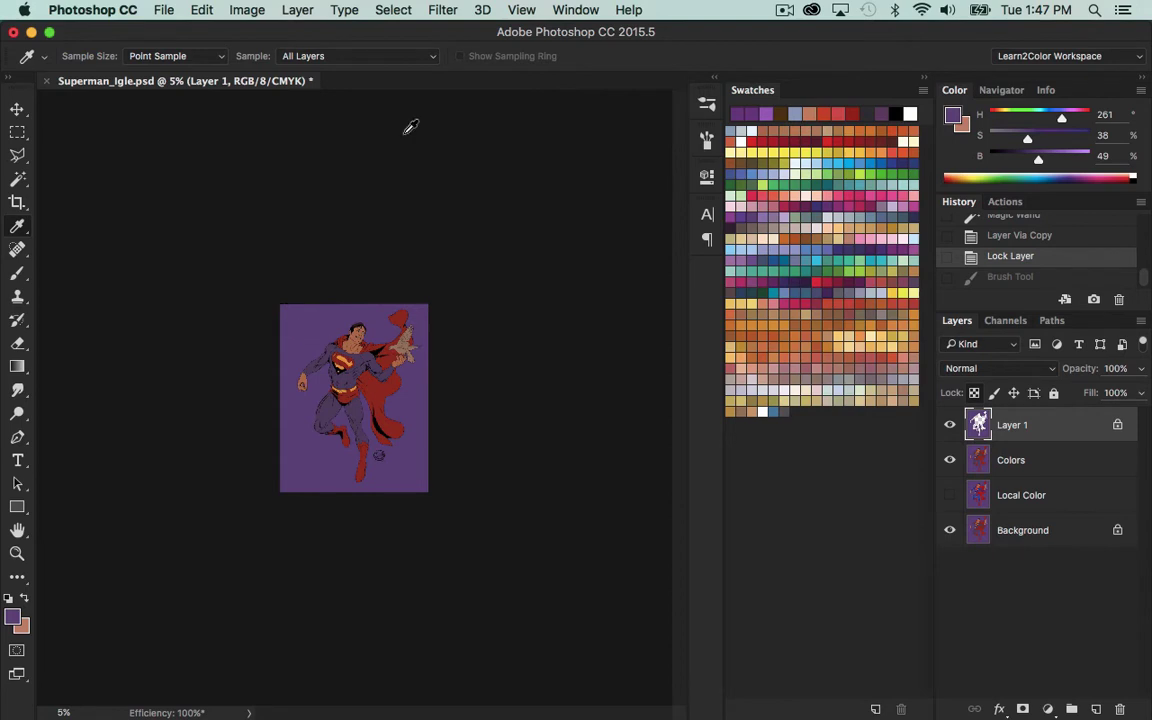
key(g)
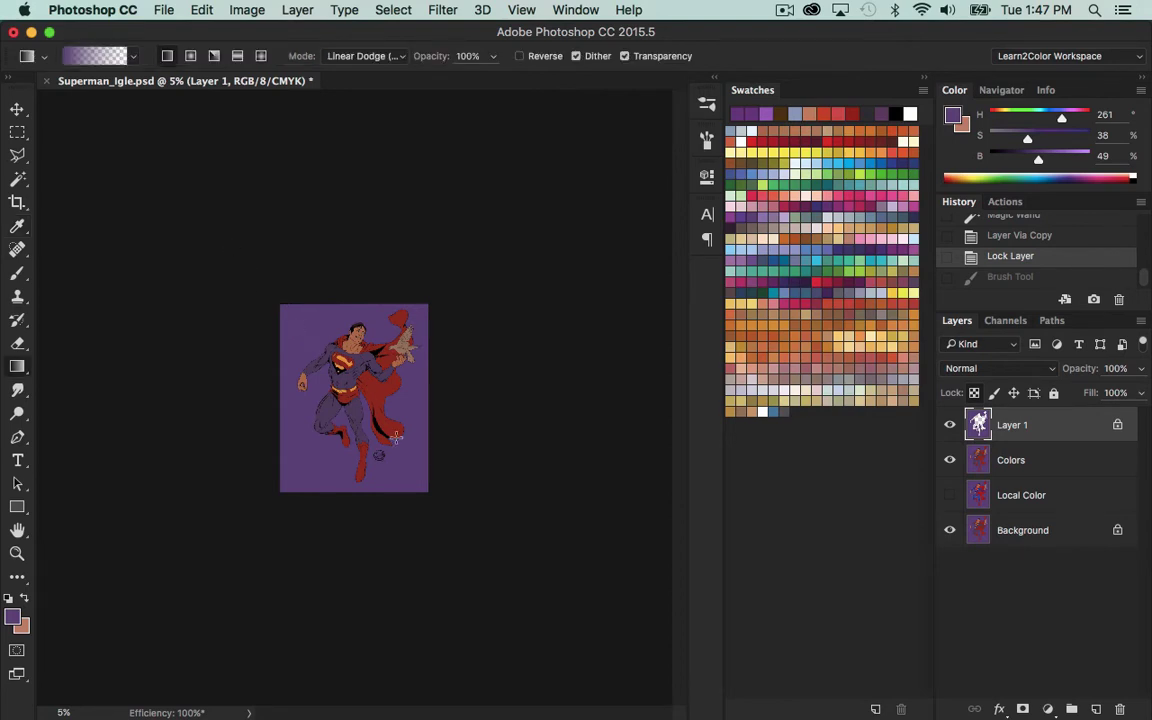
drag(396, 437, 505, 587)
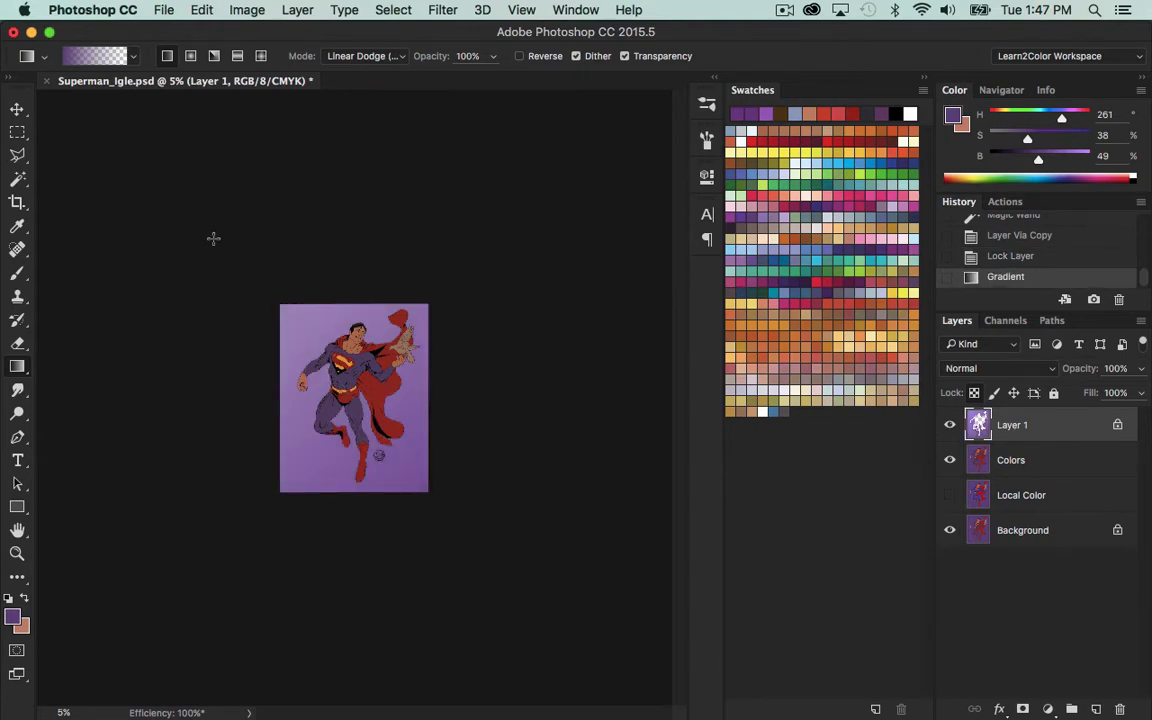
drag(192, 220, 532, 599)
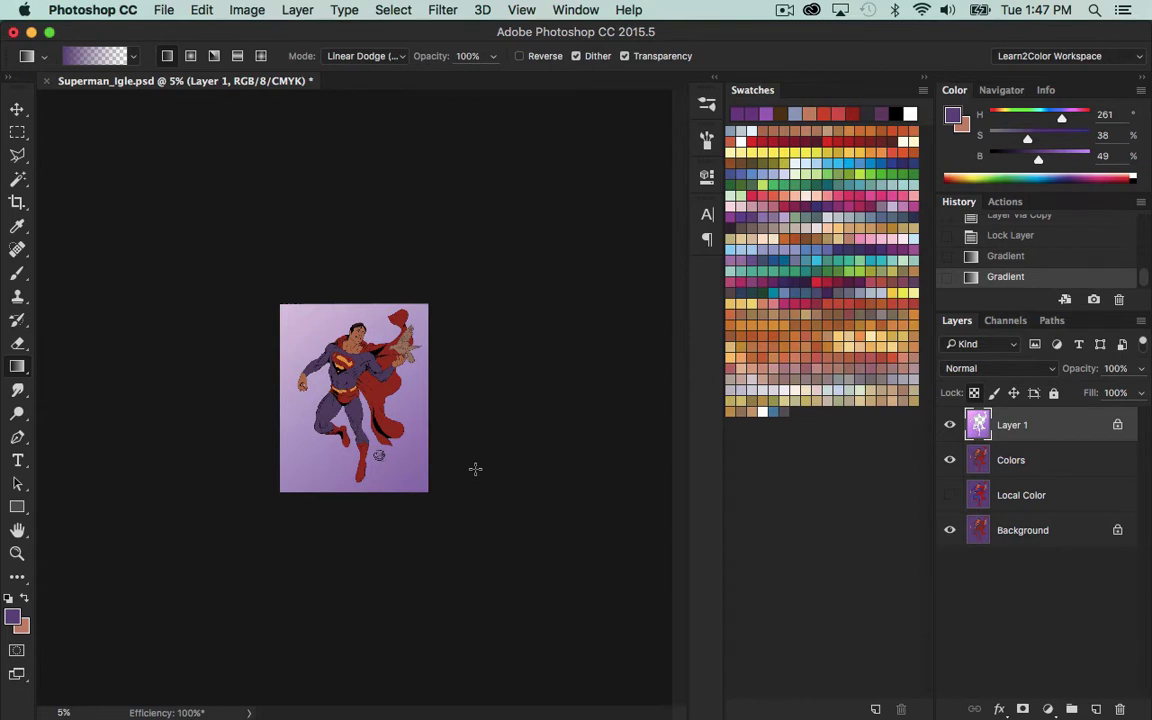
Merge the gradient backdrop on Layer 1 with the Colors layer.
key(z)
drag(309, 303, 492, 554)
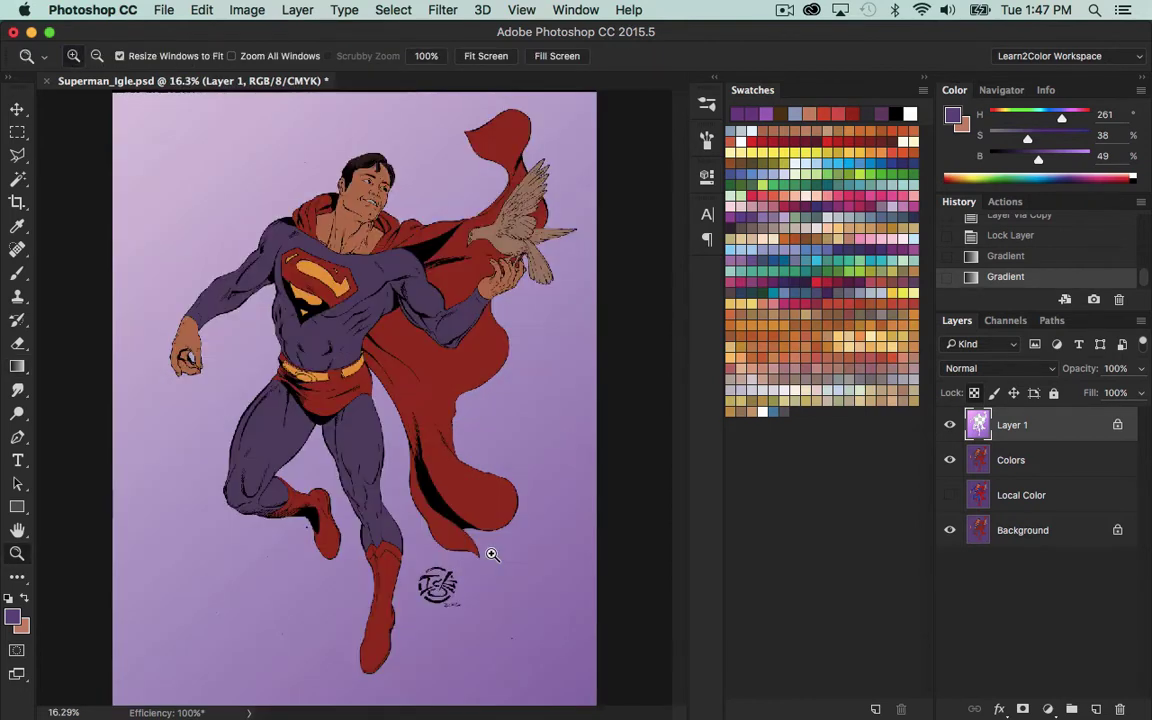
alt+click(416, 480)
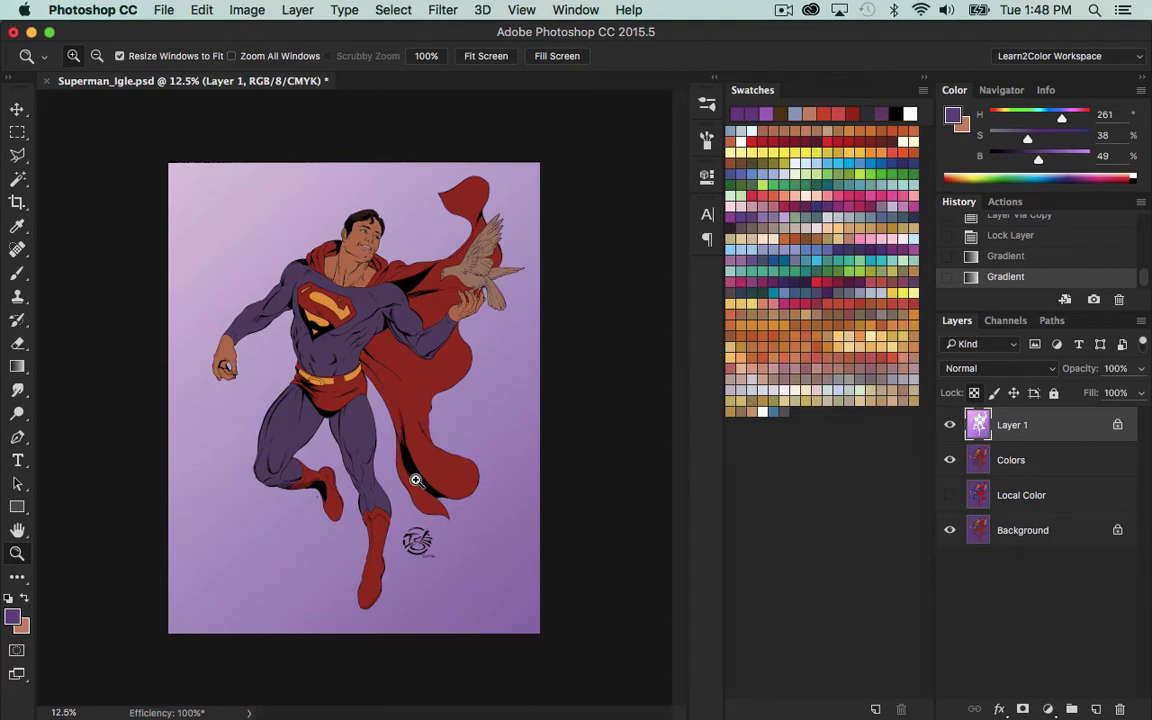
shift+click(1046, 460)
key(super+e)
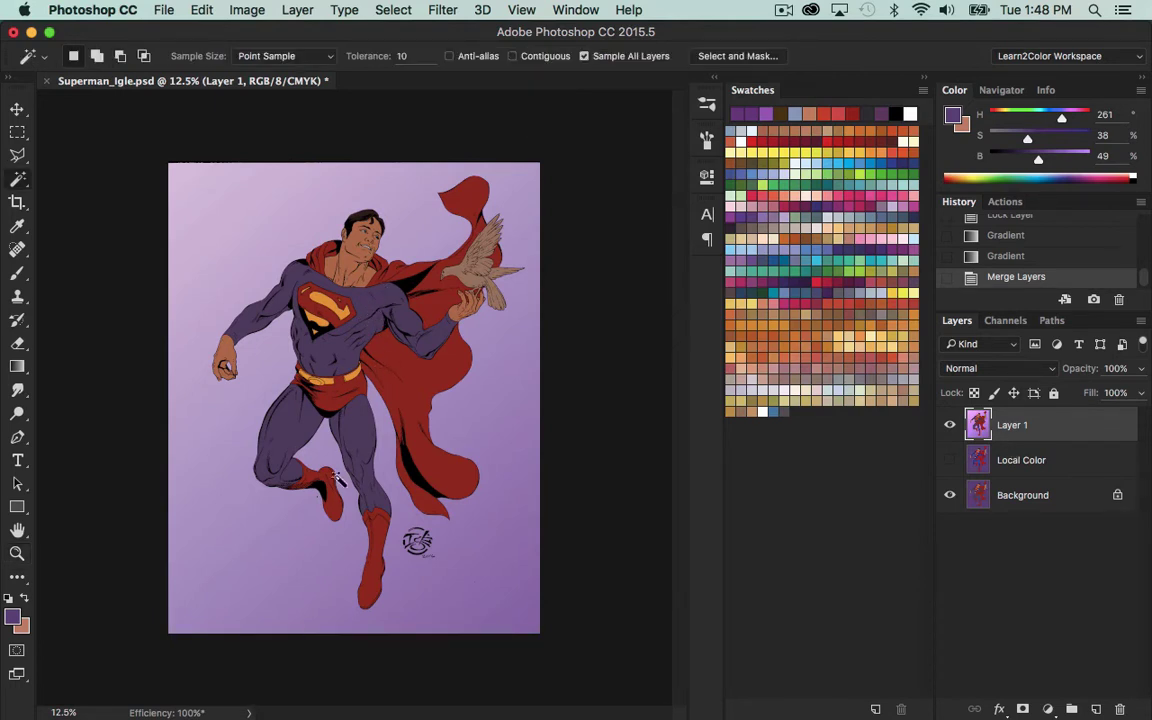
Select the purple-blue suit areas with the Magic Wand, copy them to a new layer, and lock its transparent pixels.
click(337, 284)
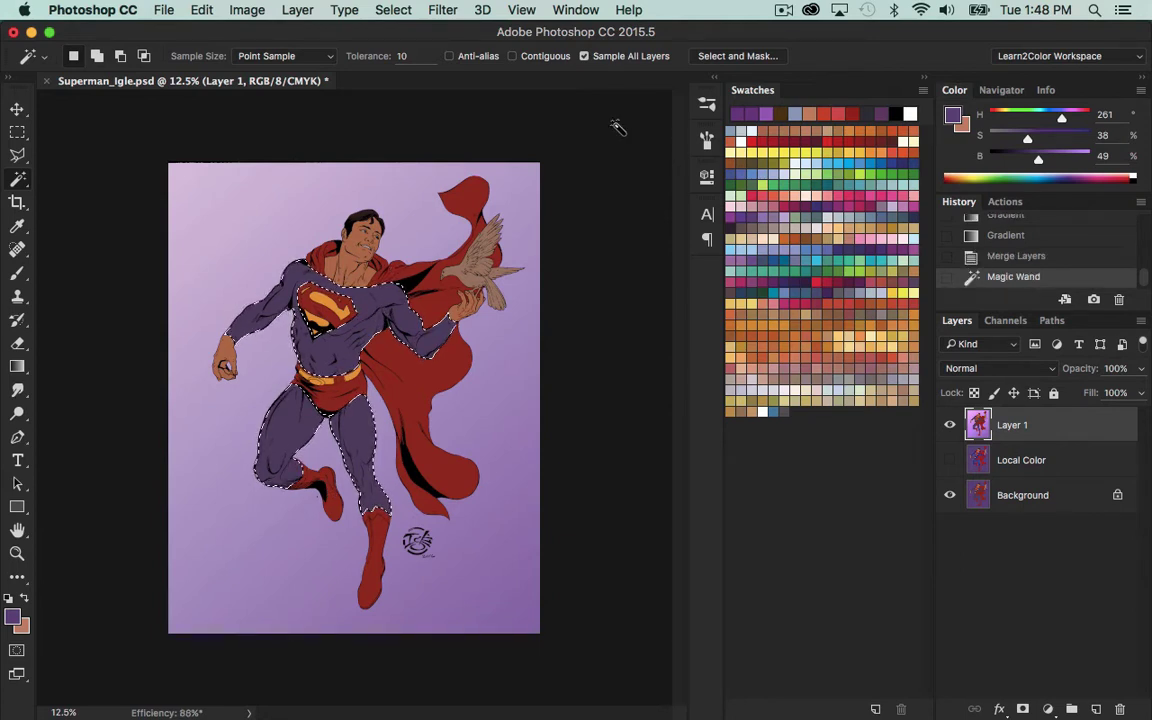
key(super+j)
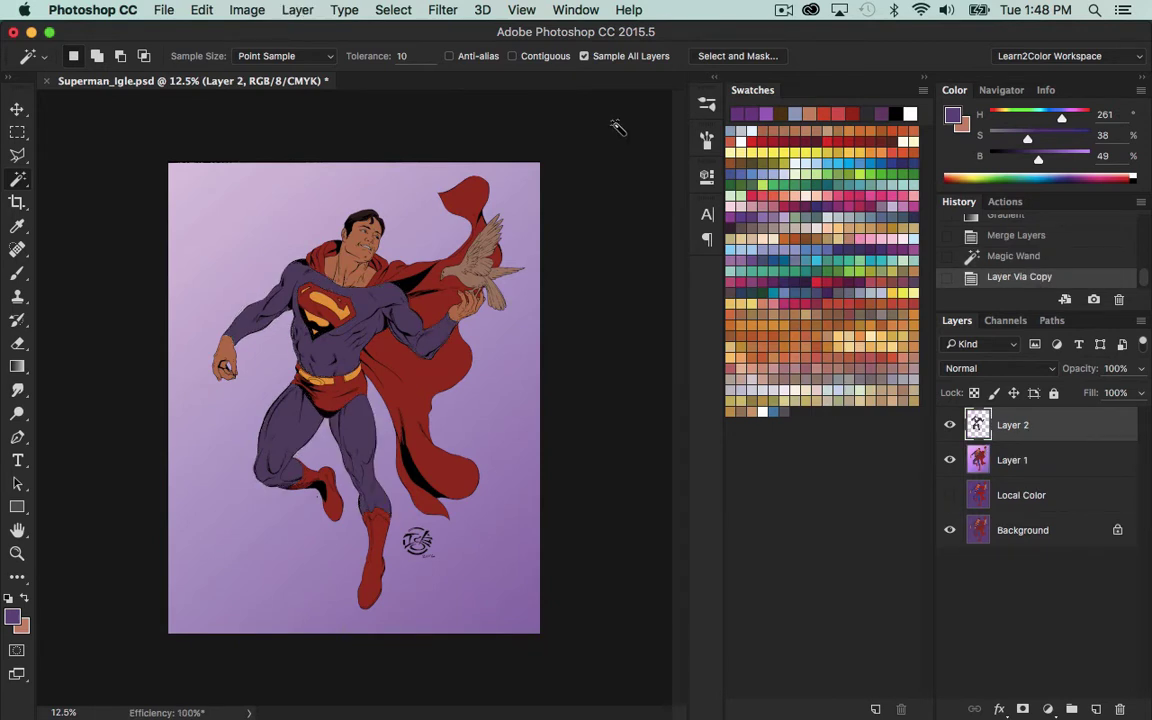
key(super+slash)
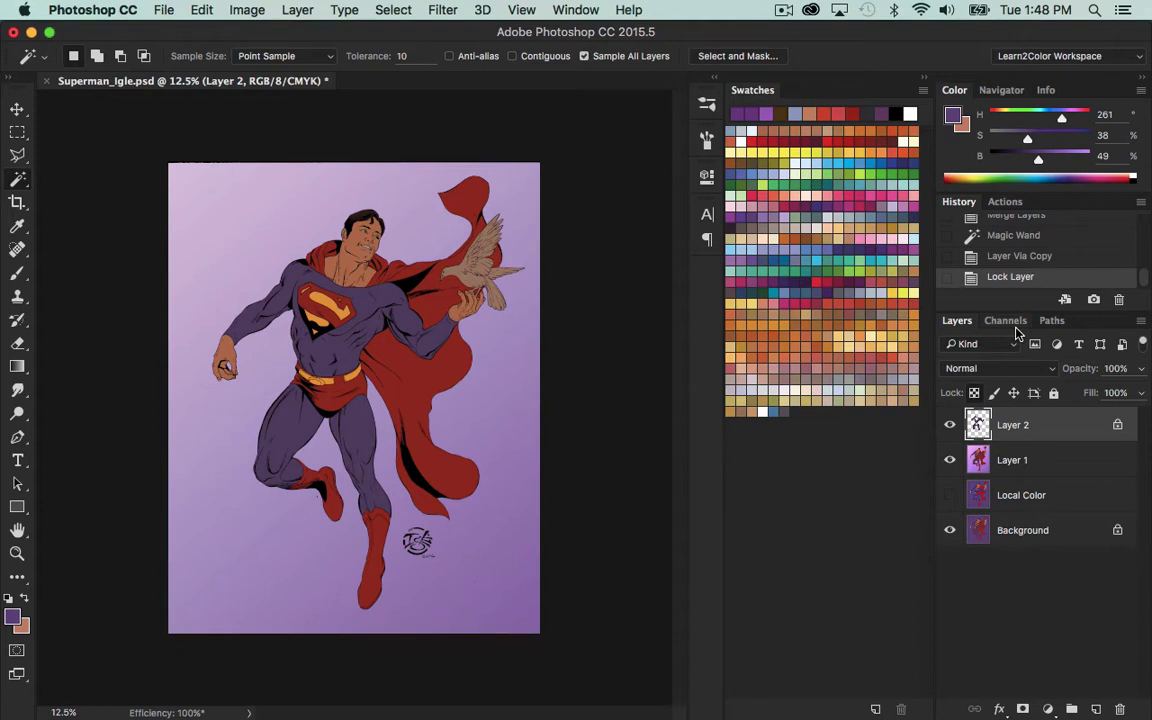
Show Local Color with Layer 1 and Layer 2 hidden, and sample the suit's original blue as the foreground colour.
click(950, 496)
drag(950, 427, 950, 459)
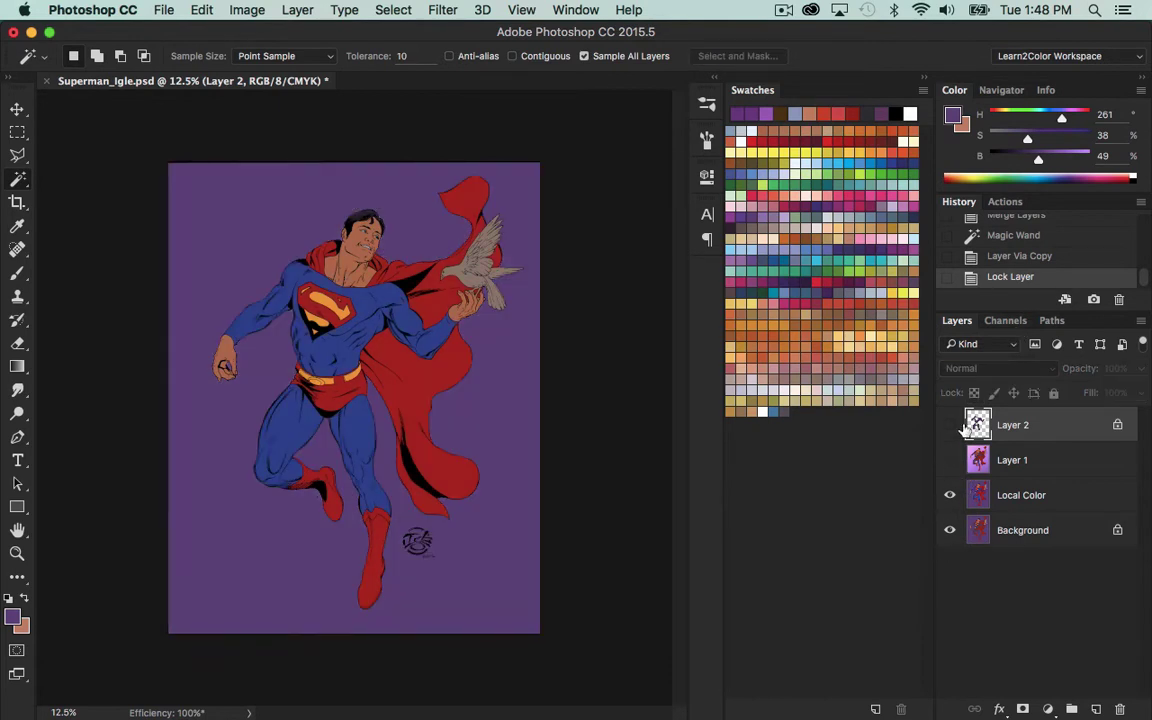
key(i)
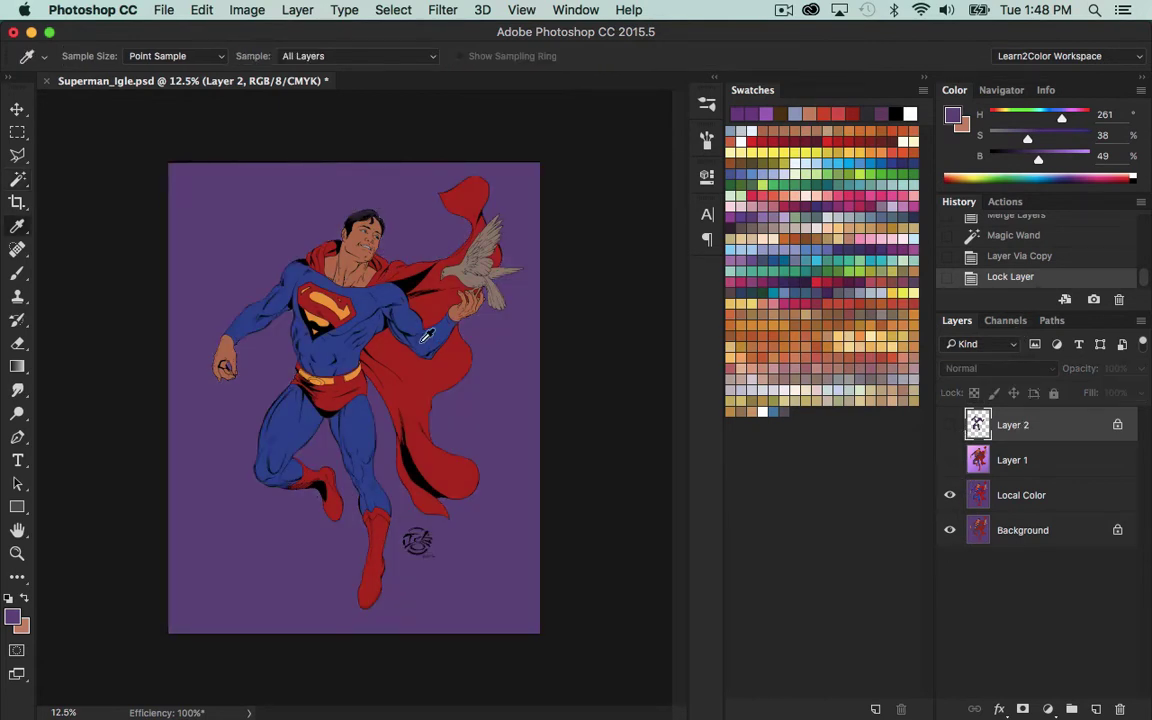
click(348, 270)
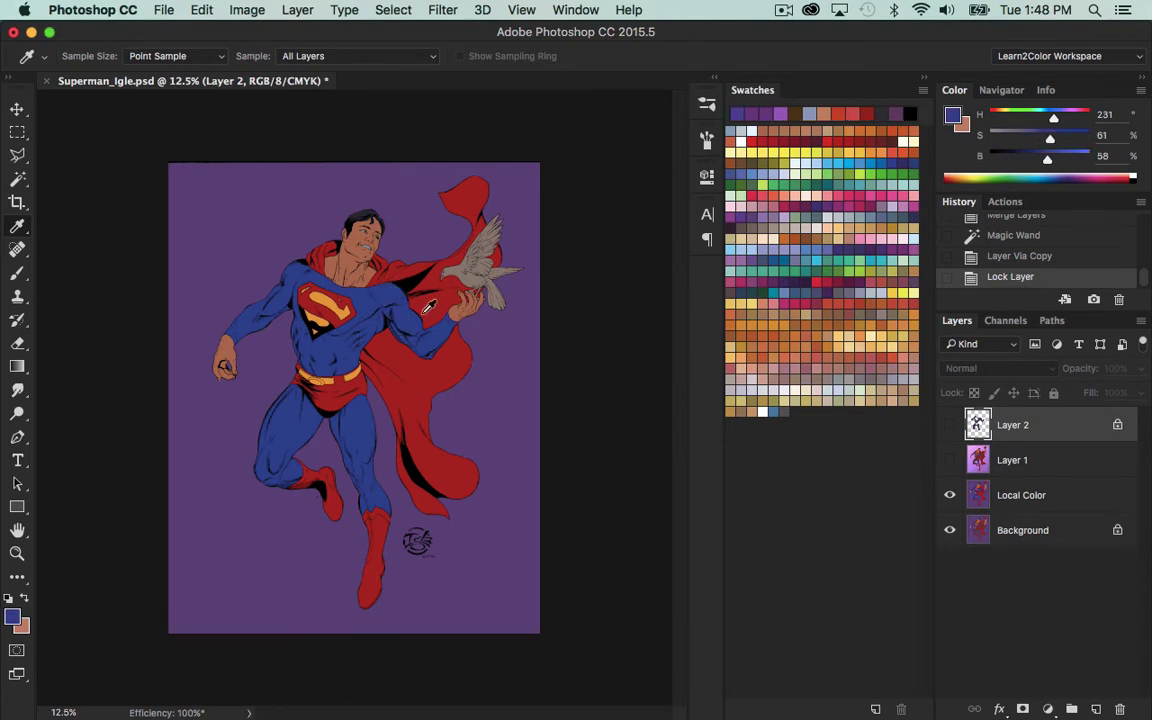
Make Layer 1 and Layer 2 visible again above the Local Color layer.
click(949, 461)
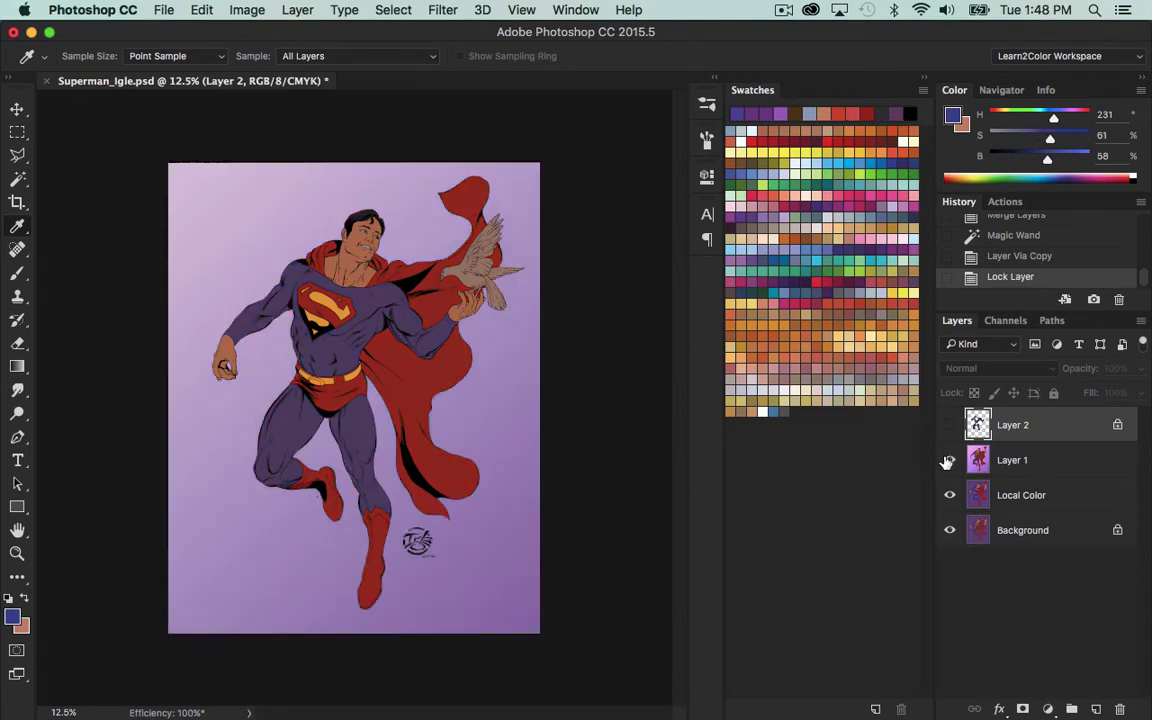
click(949, 425)
key(w)
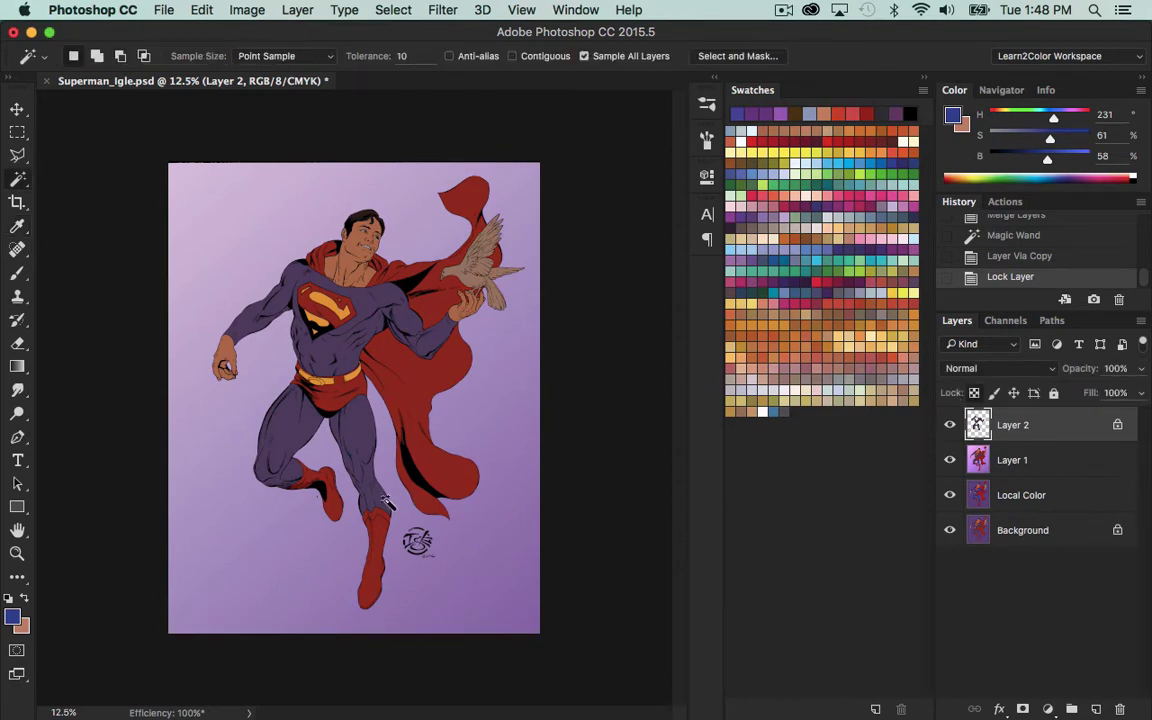
Try lighting the suit on Layer 2 with two diagonal Linear Dodge gradients in the sampled blue, and step back to before them.
key(g)
mouse_move(196, 165)
mouse_down()
mouse_move(300, 350)
mouse_move(474, 592)
mouse_move(525, 642)
mouse_up()
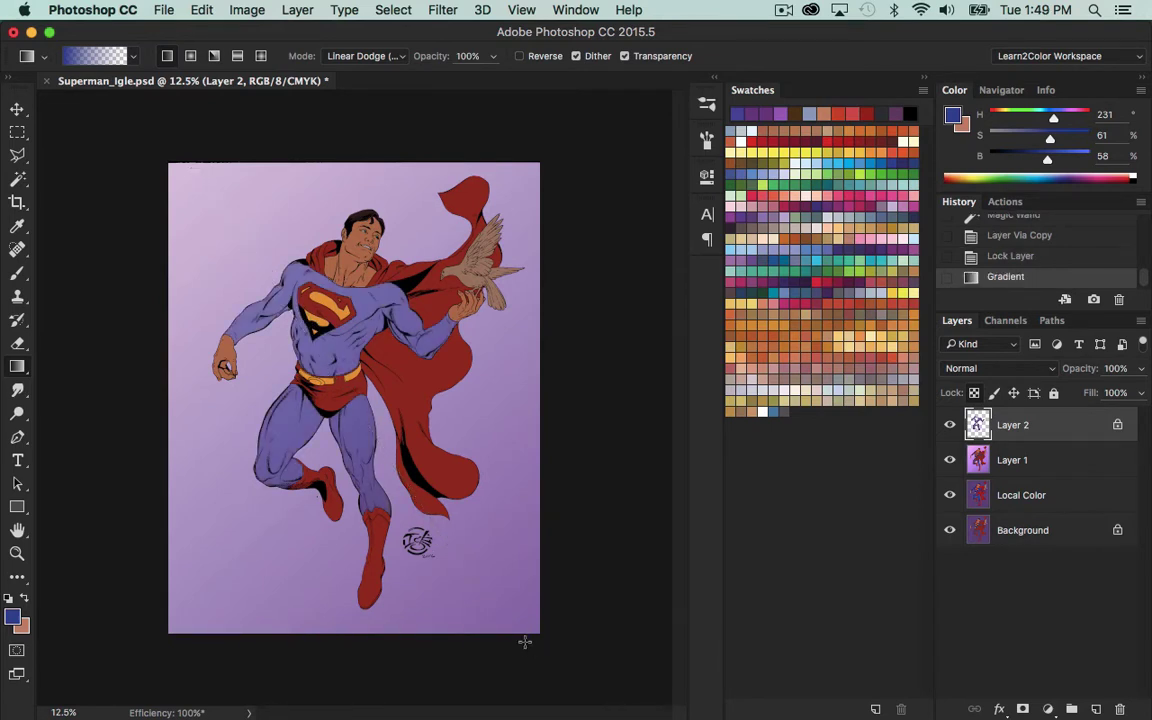
drag(217, 198, 458, 594)
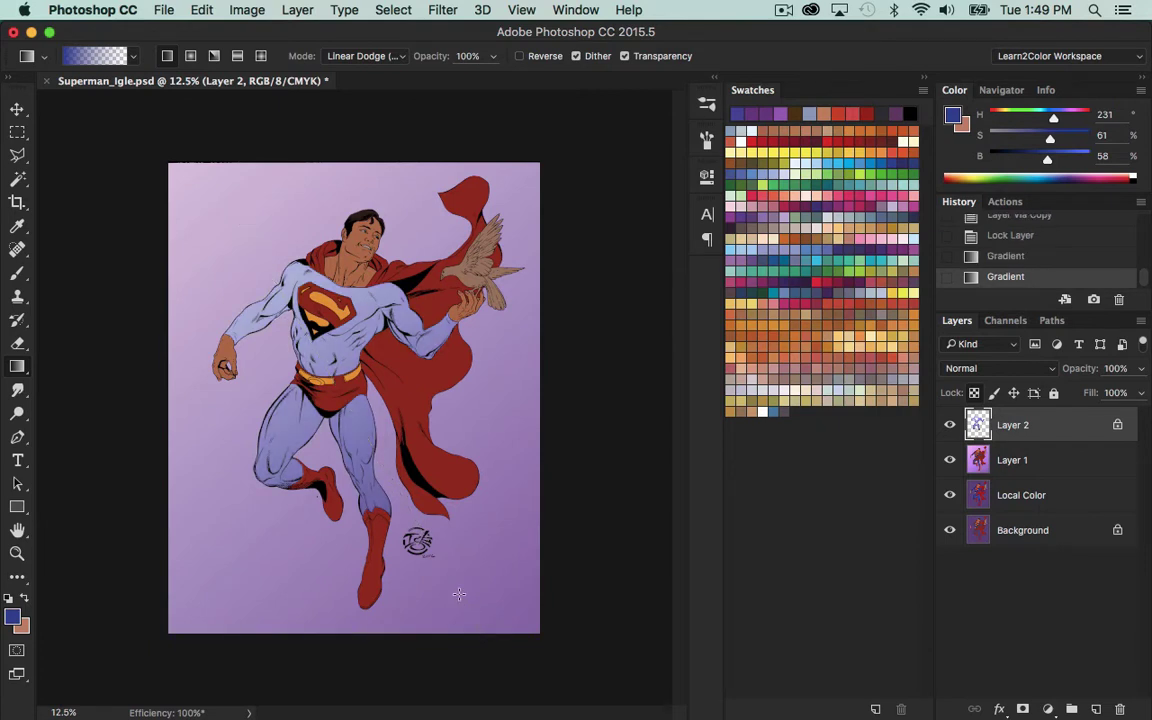
click(1020, 240)
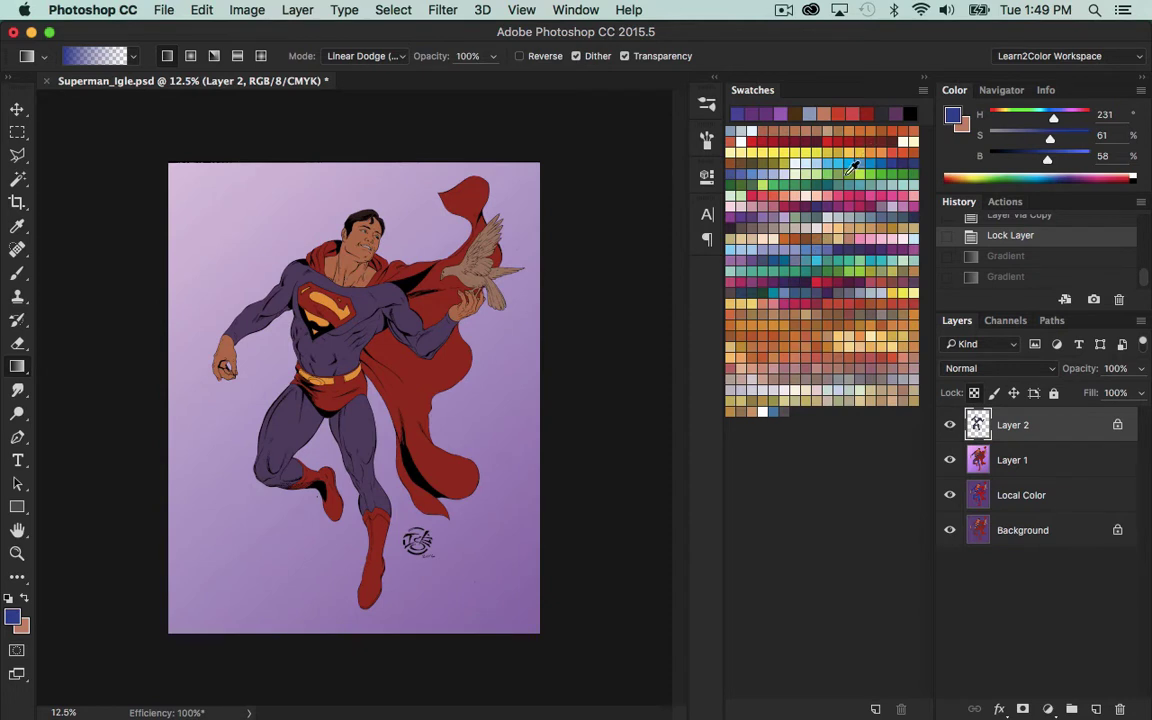
Try the diagonal suit gradient in bright blue (H 202, S 77, B 91) and in H 207, S 72, B 80, undoing each one.
click(852, 160)
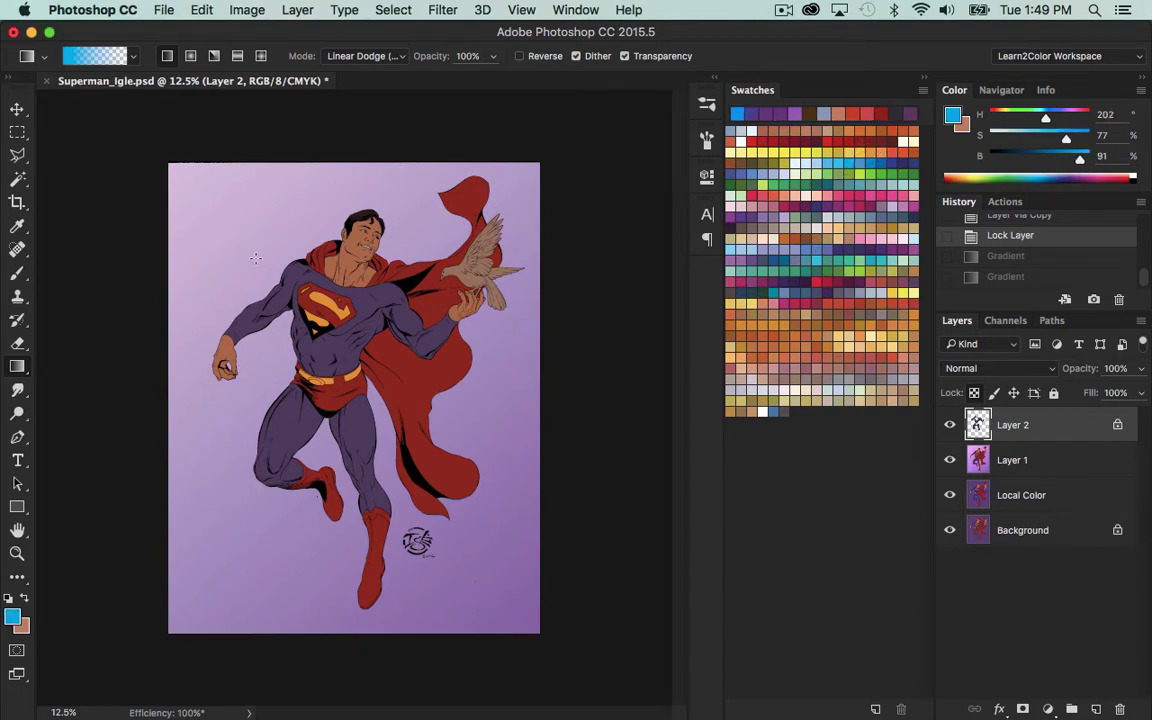
drag(233, 205, 505, 628)
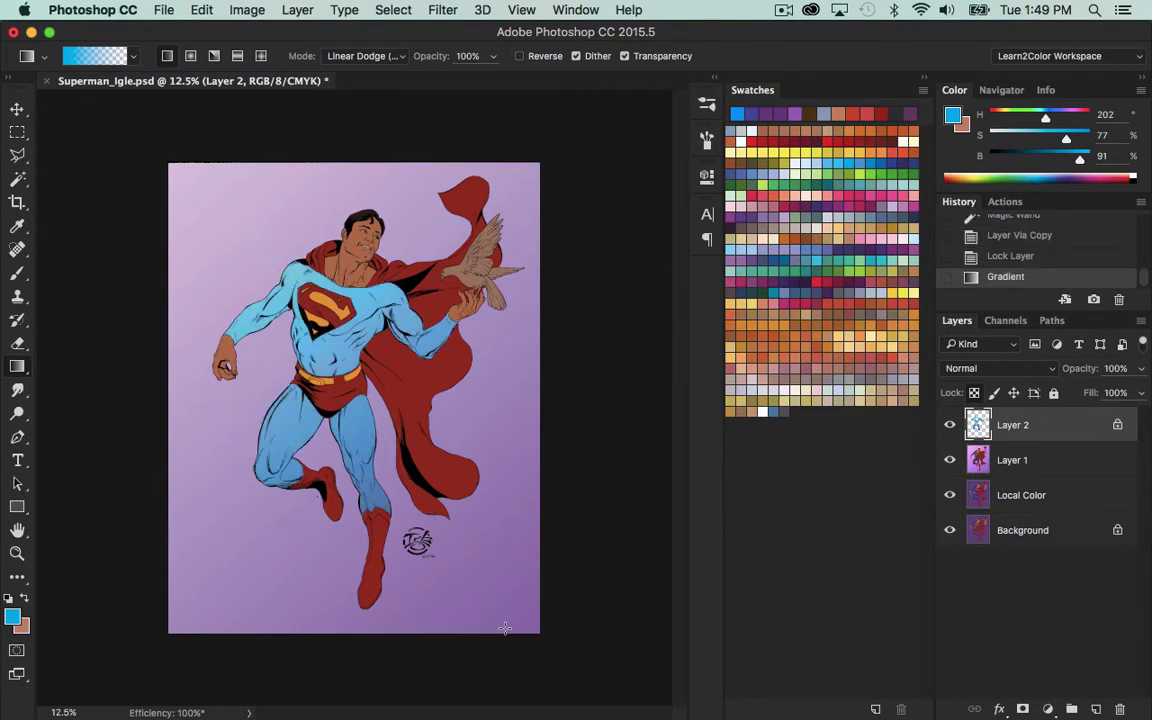
key(super+z)
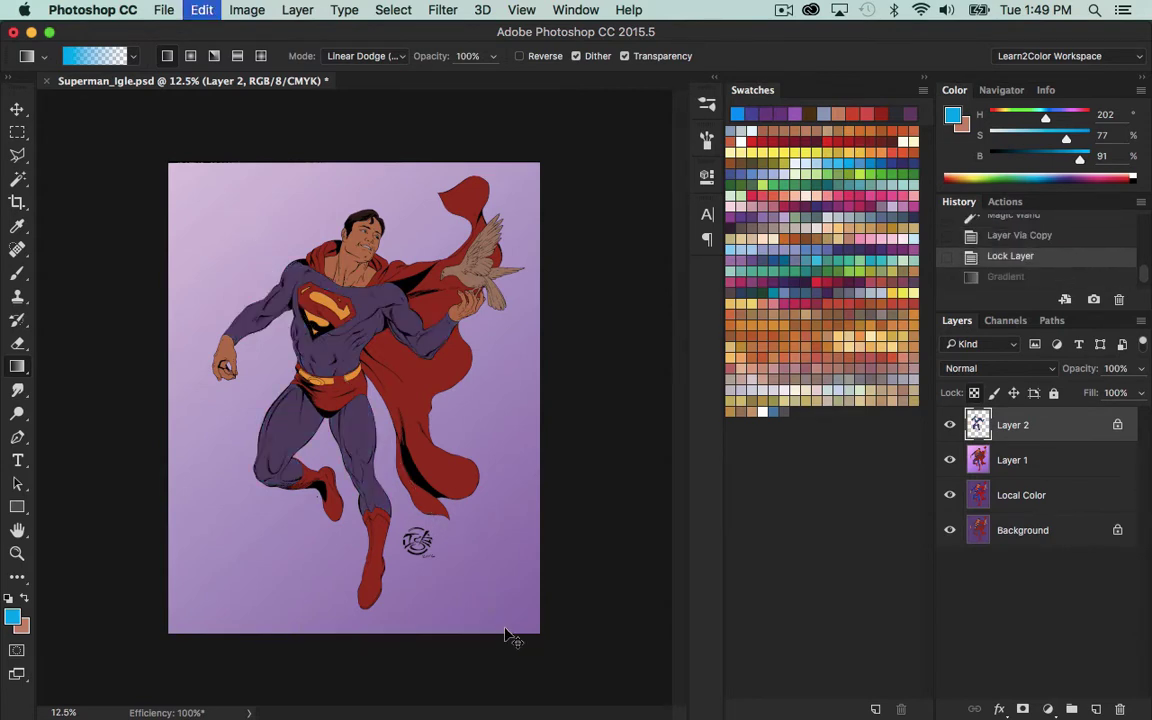
click(774, 266)
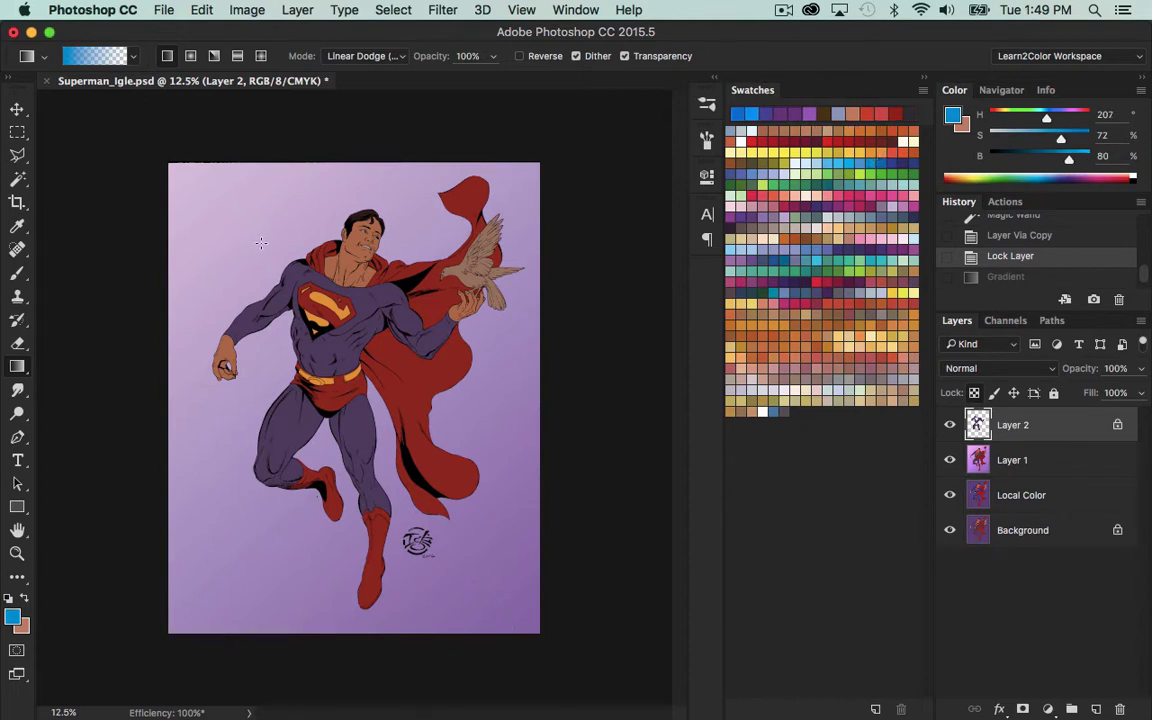
drag(260, 243, 488, 583)
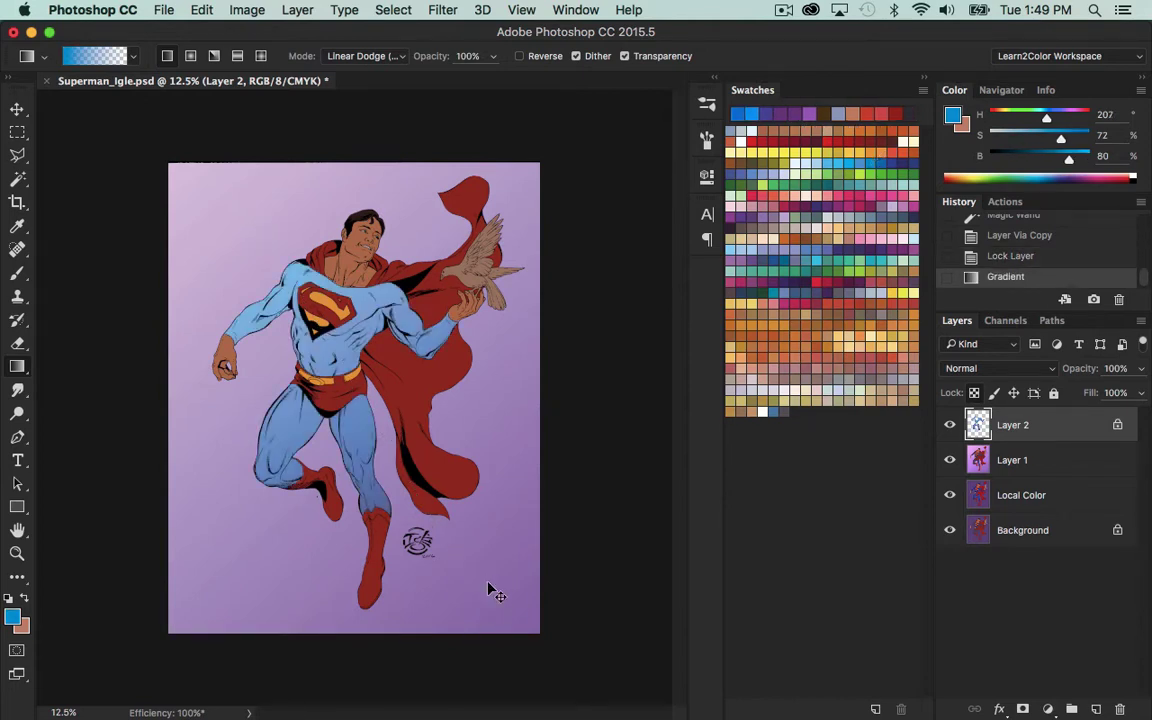
key(super+z)
Try darker blues for the suit gradient, H 232, S 61, B 58 and H 217, S 66, B 69, undoing each one.
click(893, 161)
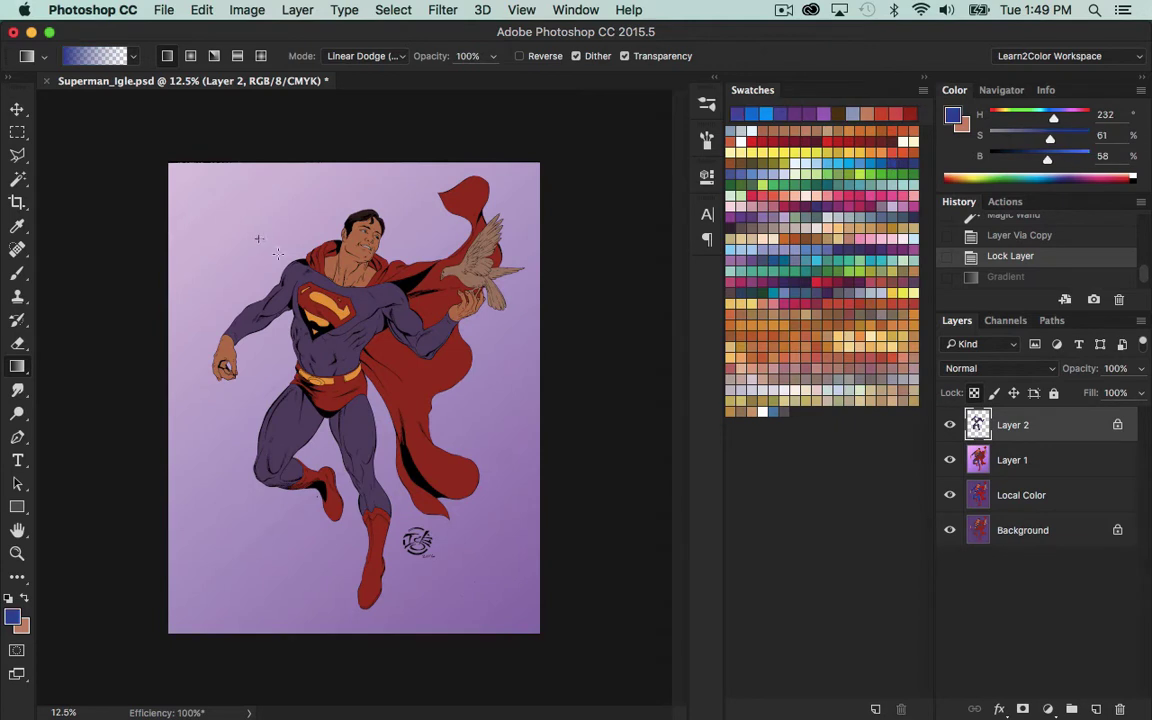
key(super+z)
key(super+z)
click(750, 207)
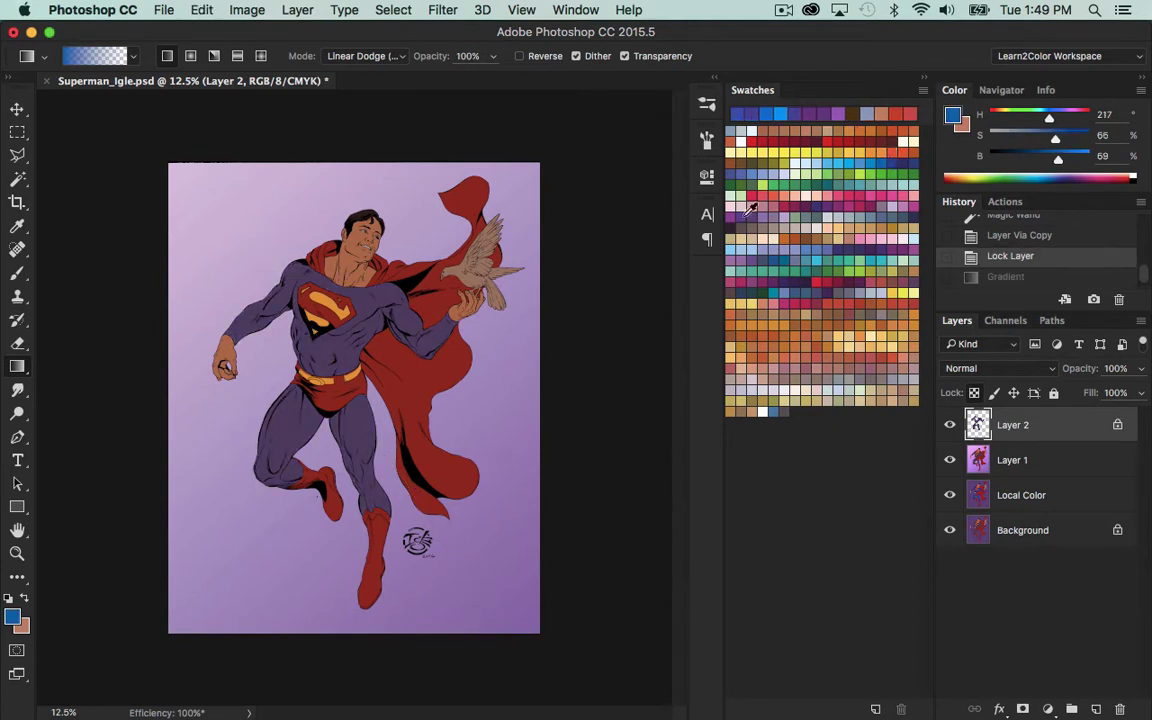
key(super+z)
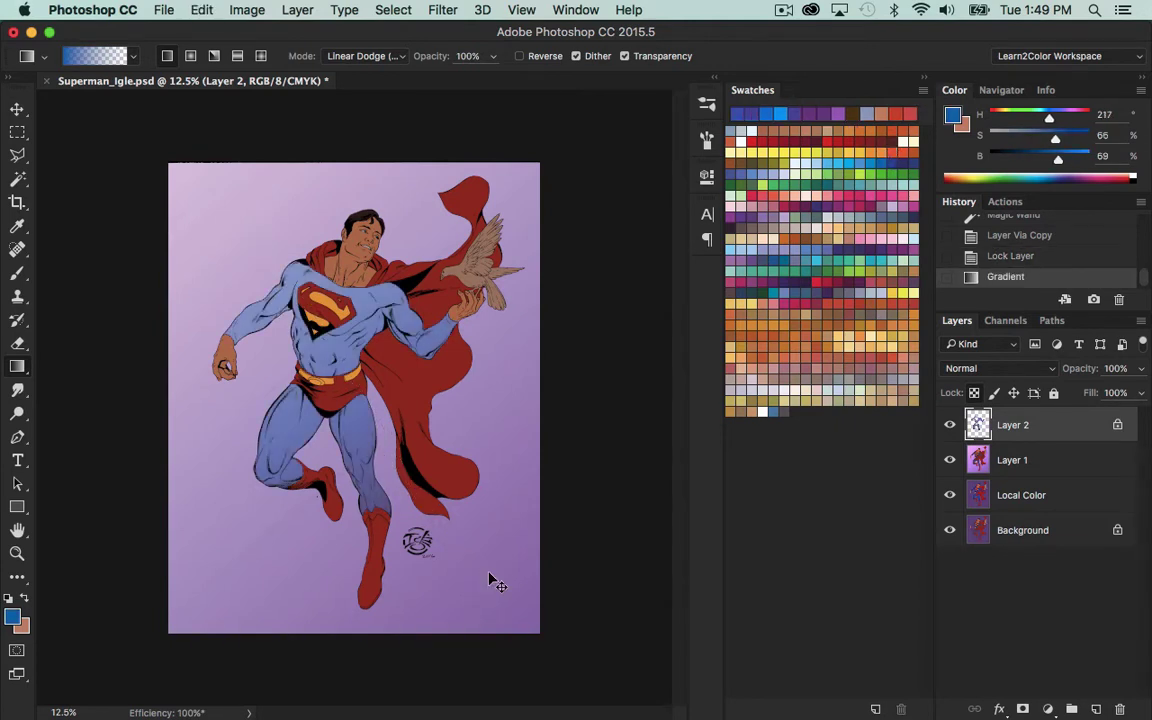
key(super+z)
Compare suit gradients in H 207, S 72, B 80 and the brighter H 202, S 77, B 91 once more, undoing both.
click(790, 141)
drag(266, 229, 490, 643)
key(super+z)
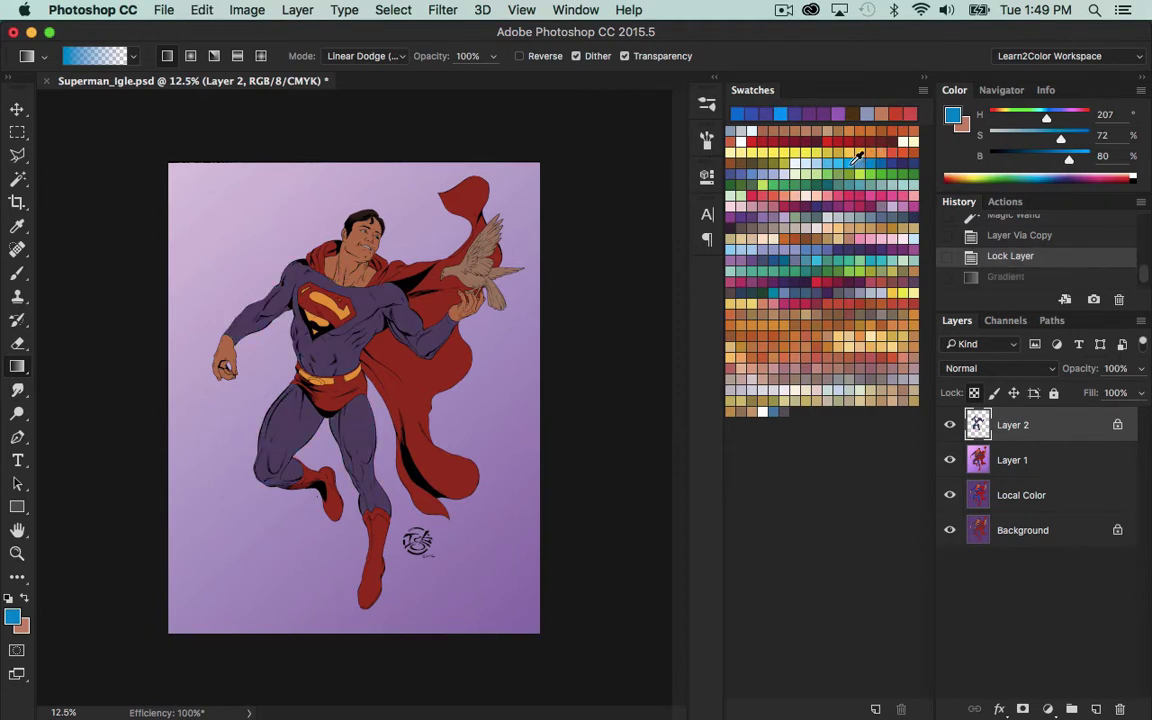
click(773, 144)
drag(267, 229, 354, 379)
drag(303, 294, 461, 556)
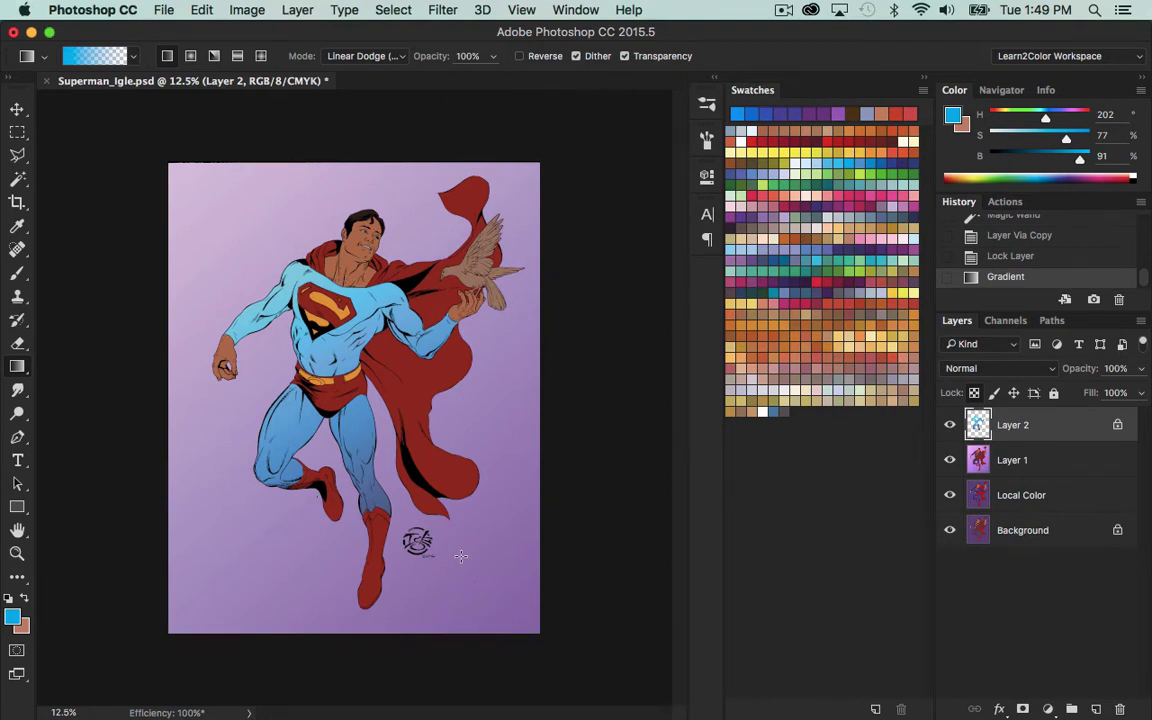
key(super+z)
Light the suit on Layer 2 with a diagonal Linear Dodge gradient in blue (H 207, S 72, B 80), brightest toward the upper-left shoulder.
click(800, 160)
drag(231, 208, 519, 615)
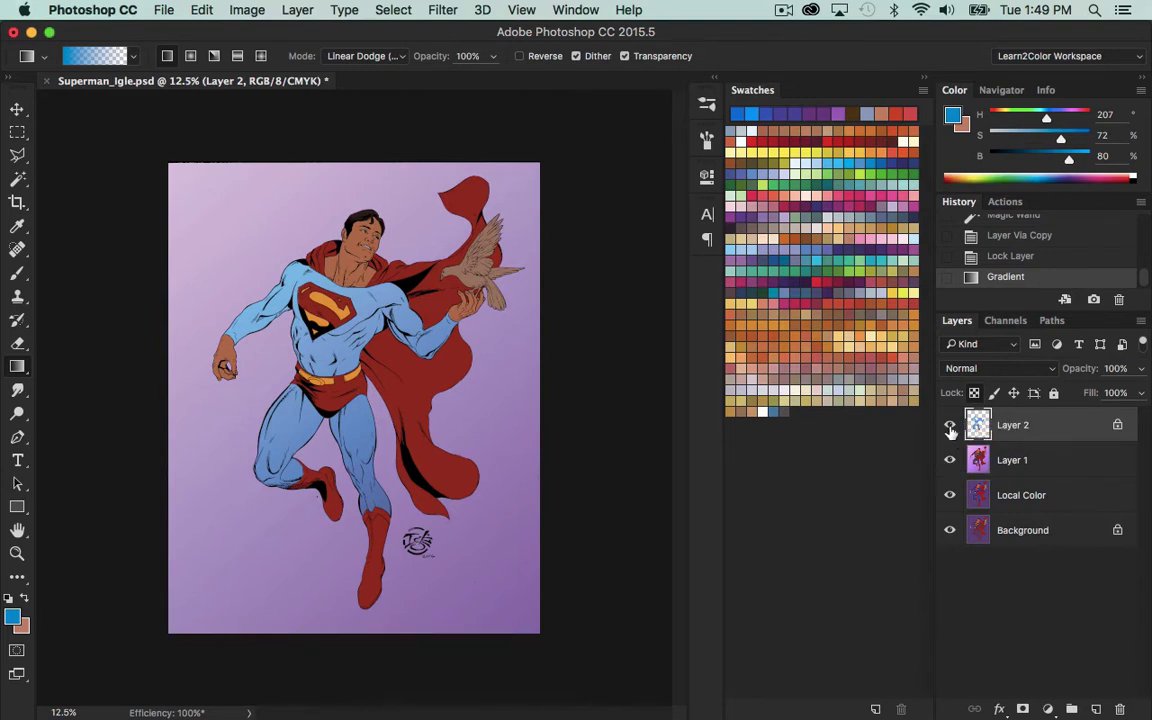
Sample the suit's dark purple (H 266, S 29, B 38) from Layer 1 with Layer 2 hidden, and show Layer 2 again.
click(950, 428)
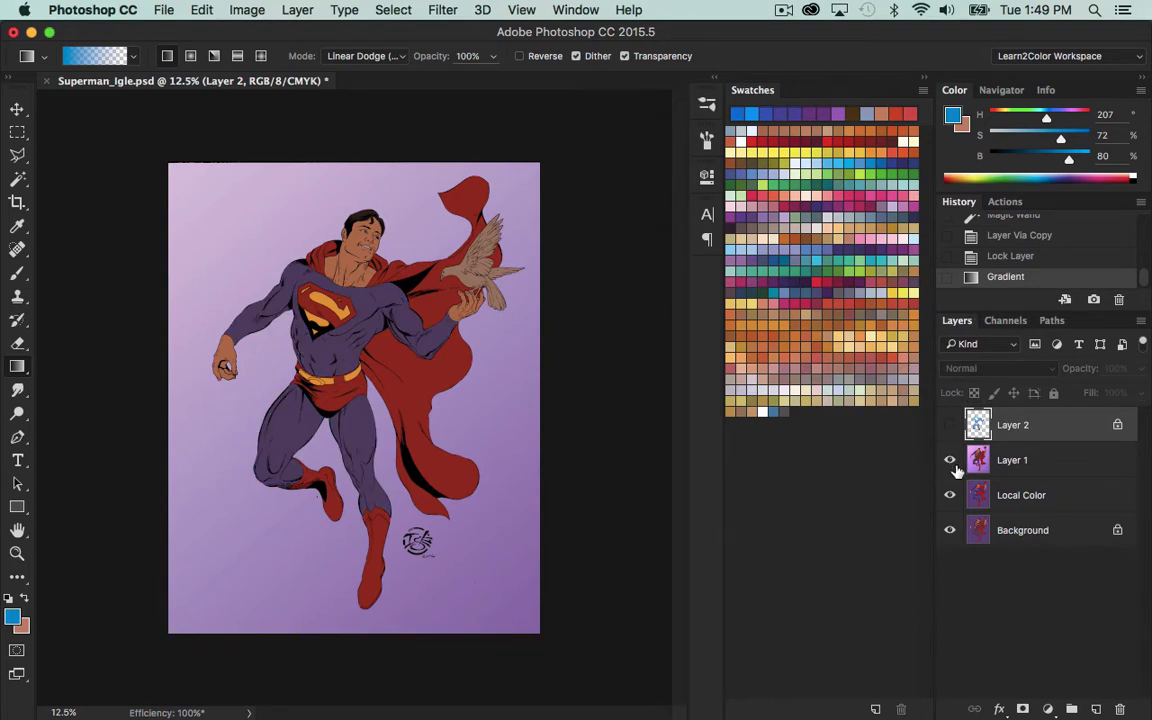
key(i)
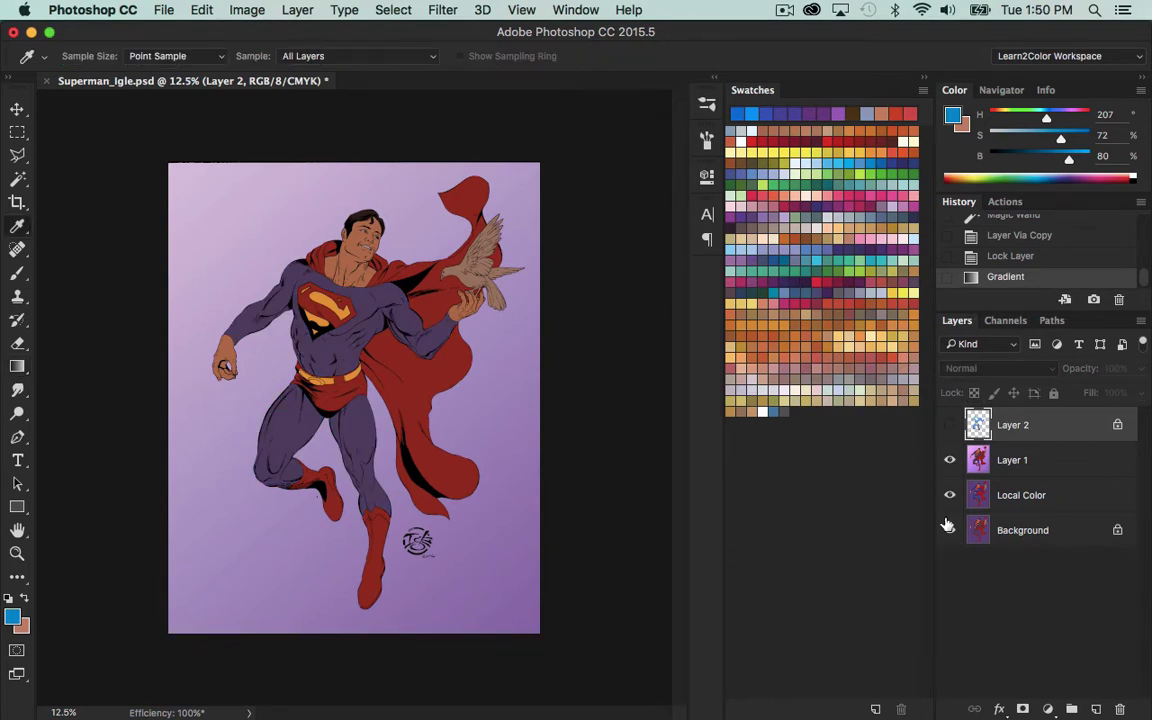
click(385, 295)
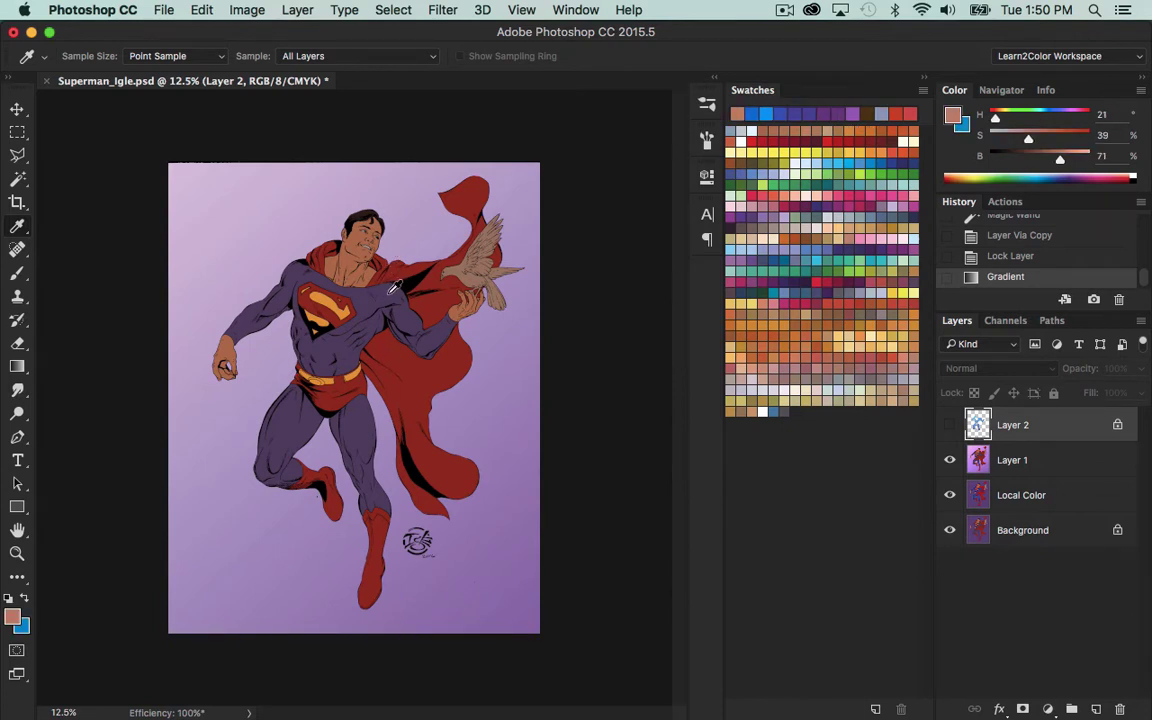
click(356, 260)
click(949, 425)
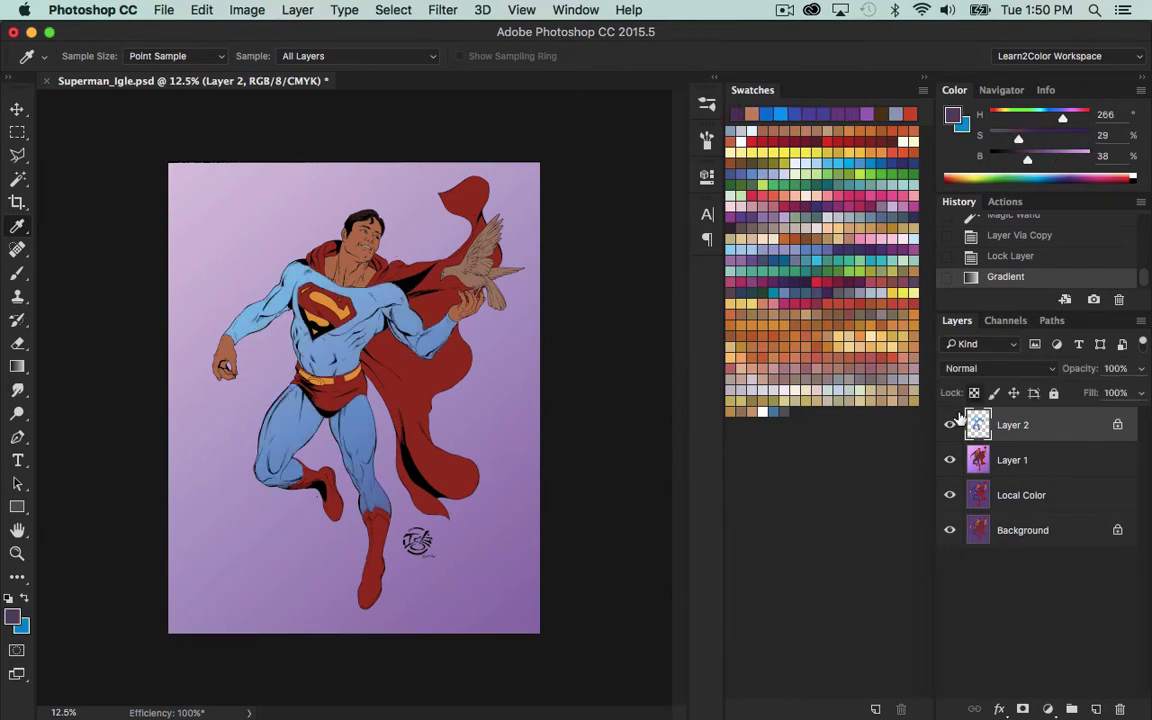
Outline the underside of the arm beside the chest emblem with the Polygonal Lasso, fill it with the dark purple, and deselect.
key(z)
drag(210, 261, 371, 470)
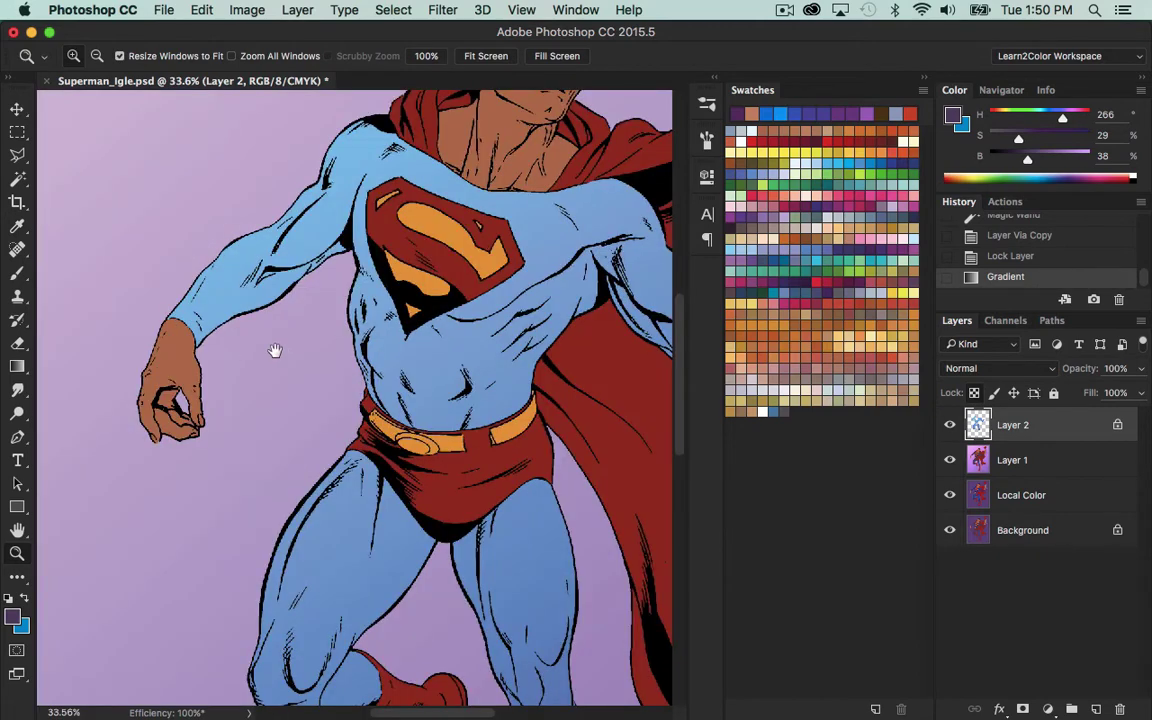
drag(275, 350, 370, 425)
drag(370, 185, 500, 513)
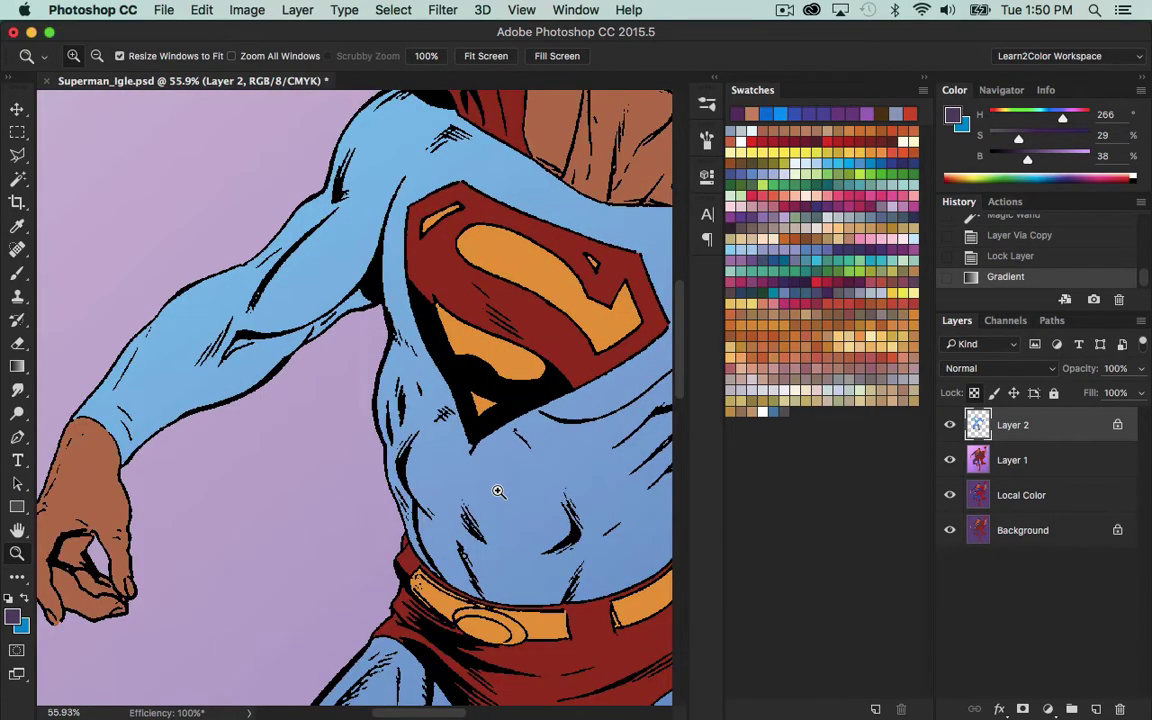
key(l)
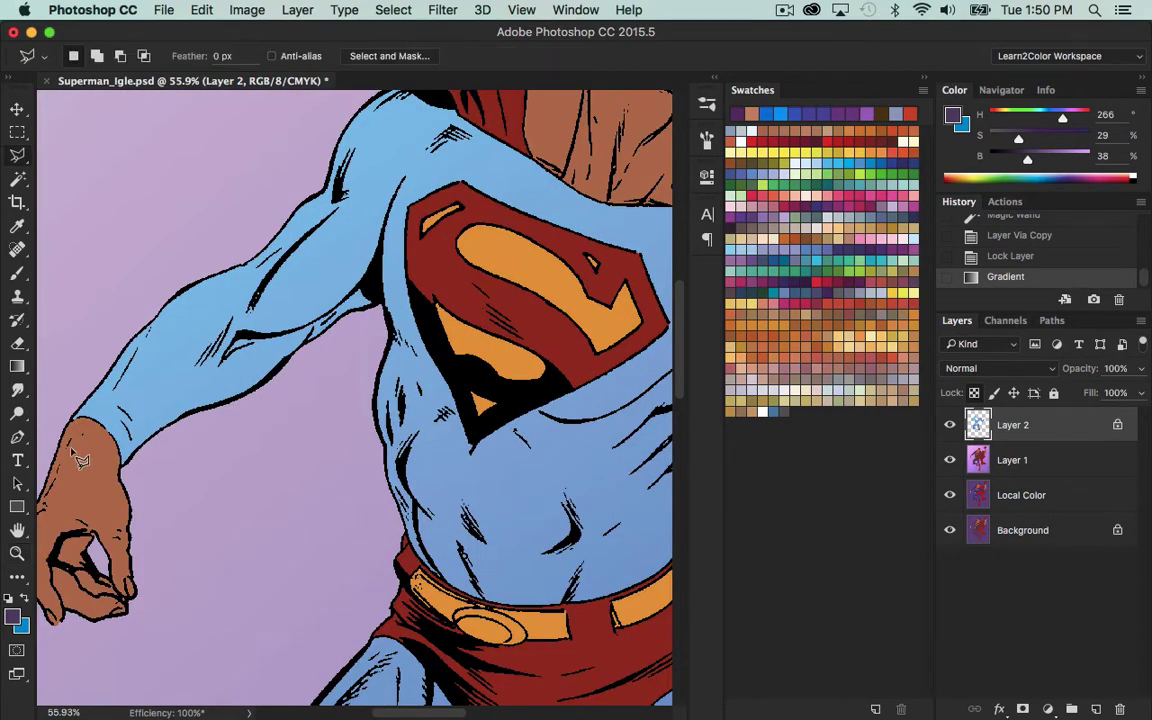
click(122, 431)
click(232, 333)
click(280, 338)
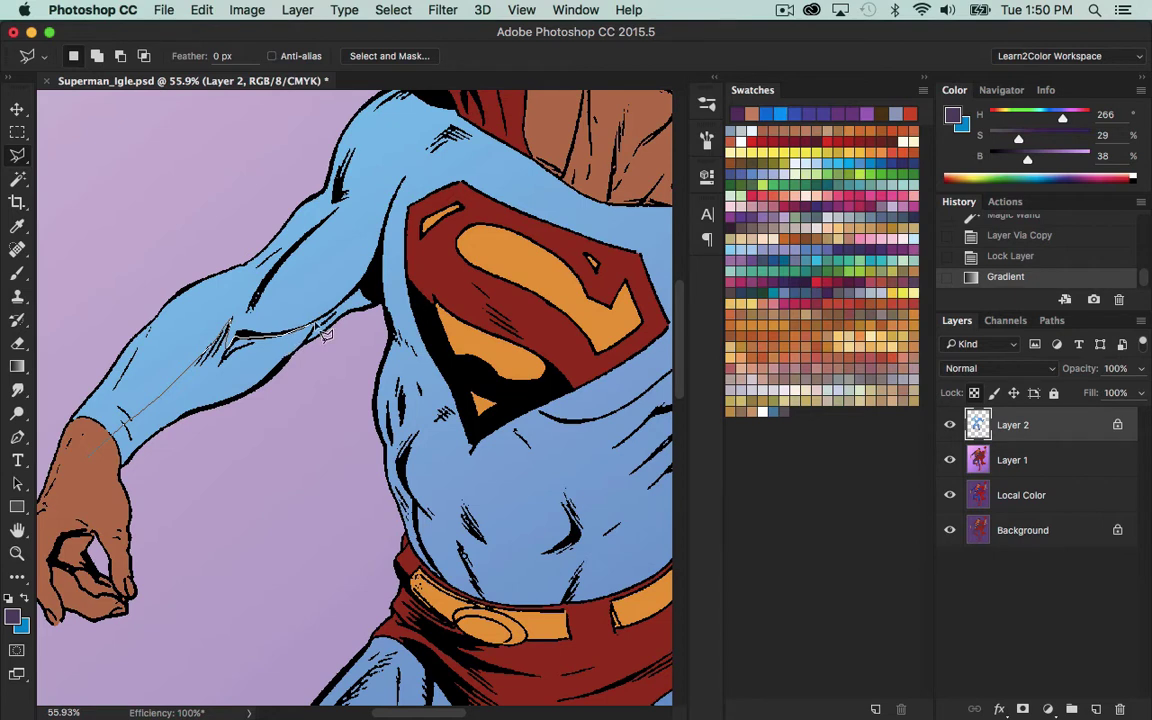
mouse_move(323, 316)
mouse_down()
mouse_move(380, 289)
mouse_move(352, 370)
mouse_move(105, 505)
mouse_up()
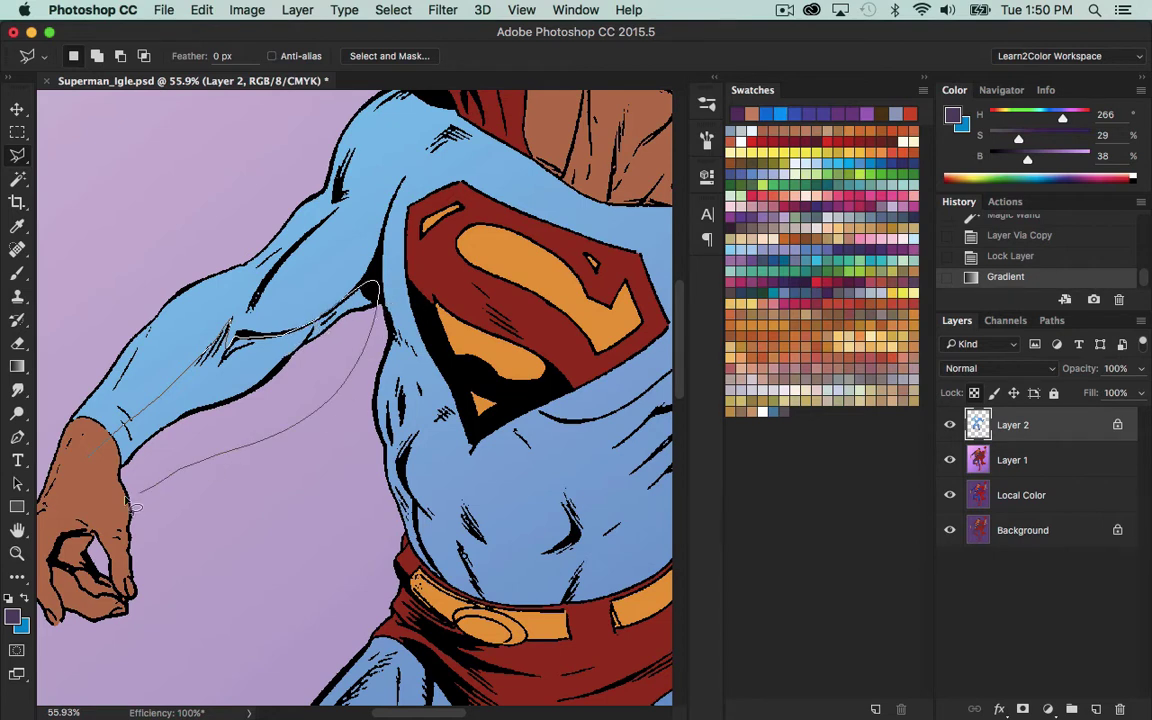
double_click(105, 505)
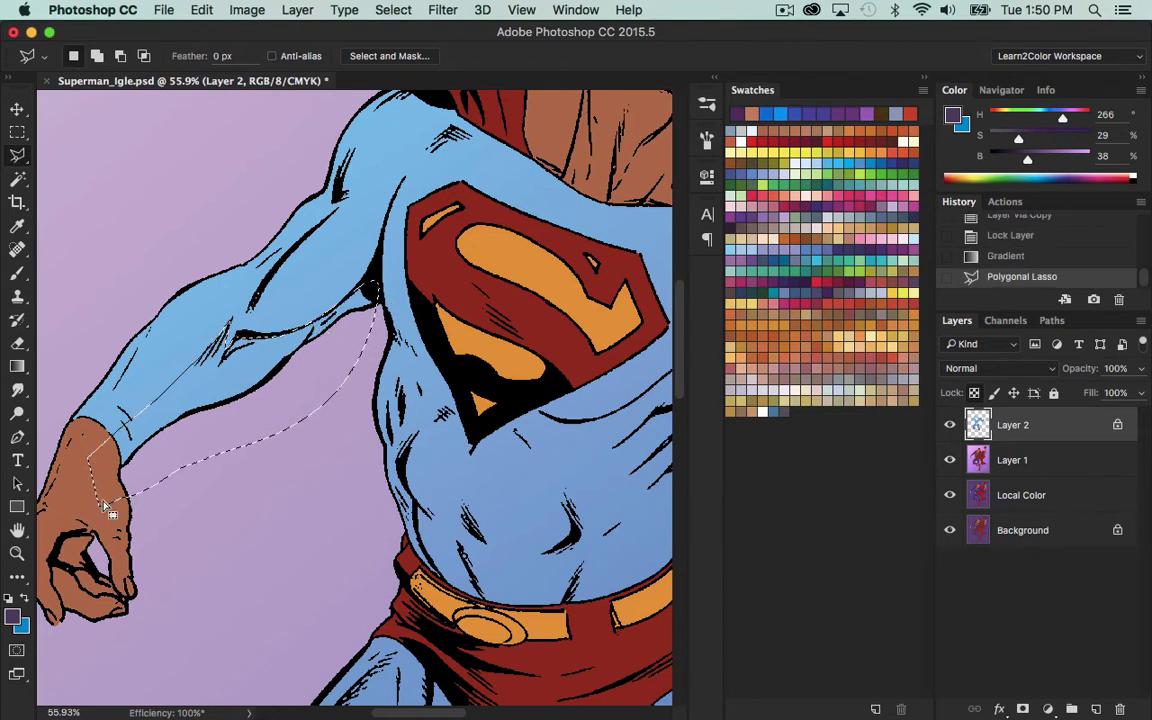
key(alt+BackSpace)
key(super+d)
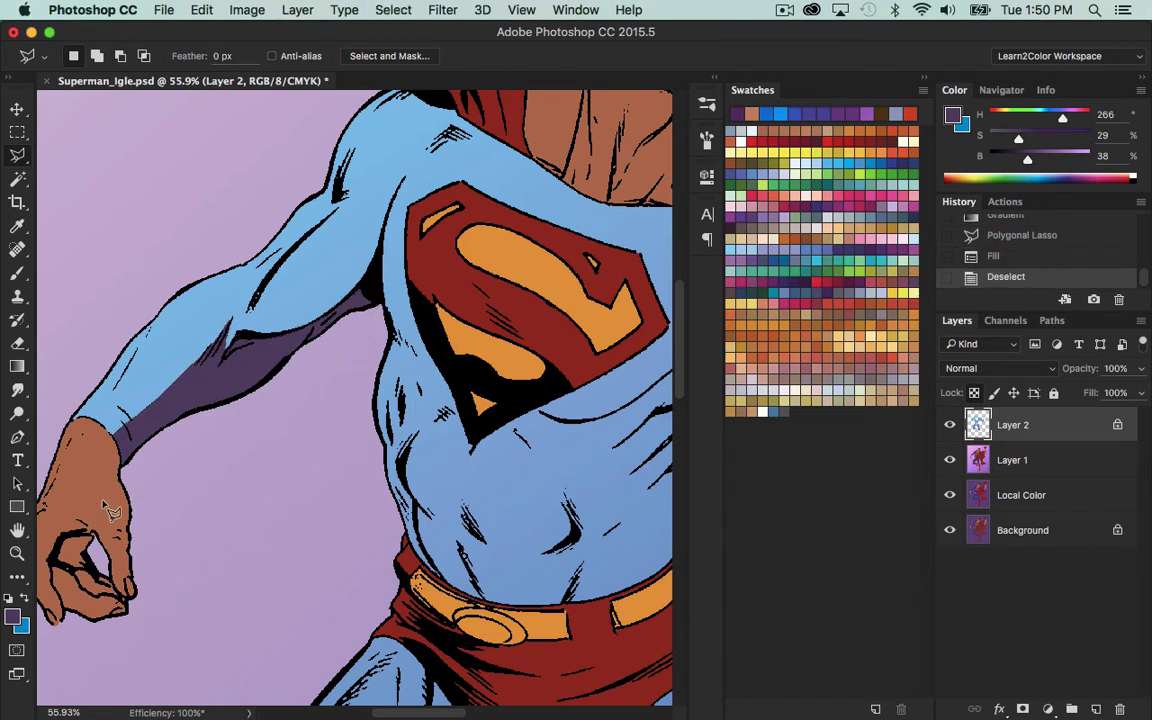
Outline a shadow along the same arm's outer upper edge with the Polygonal Lasso and fill it with the foreground colour at 40% opacity.
click(275, 211)
click(246, 254)
click(209, 276)
click(258, 267)
click(250, 288)
click(332, 208)
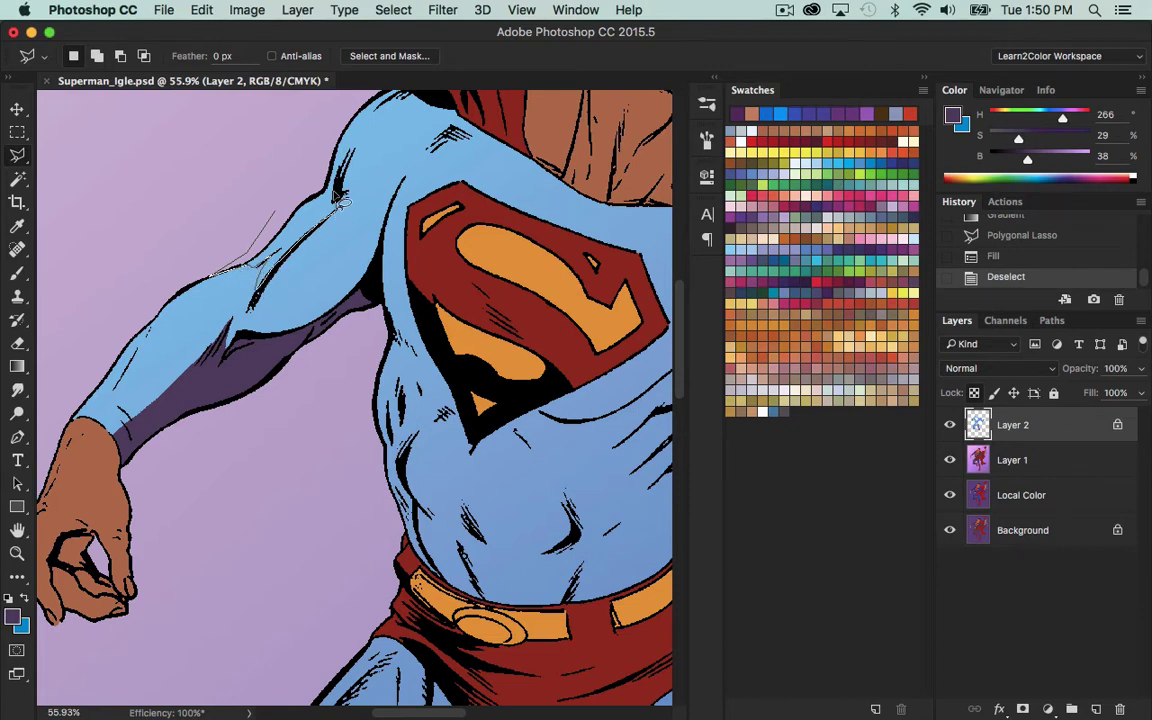
scroll(330, 240, up, 3)
scroll(330, 240, right, 1)
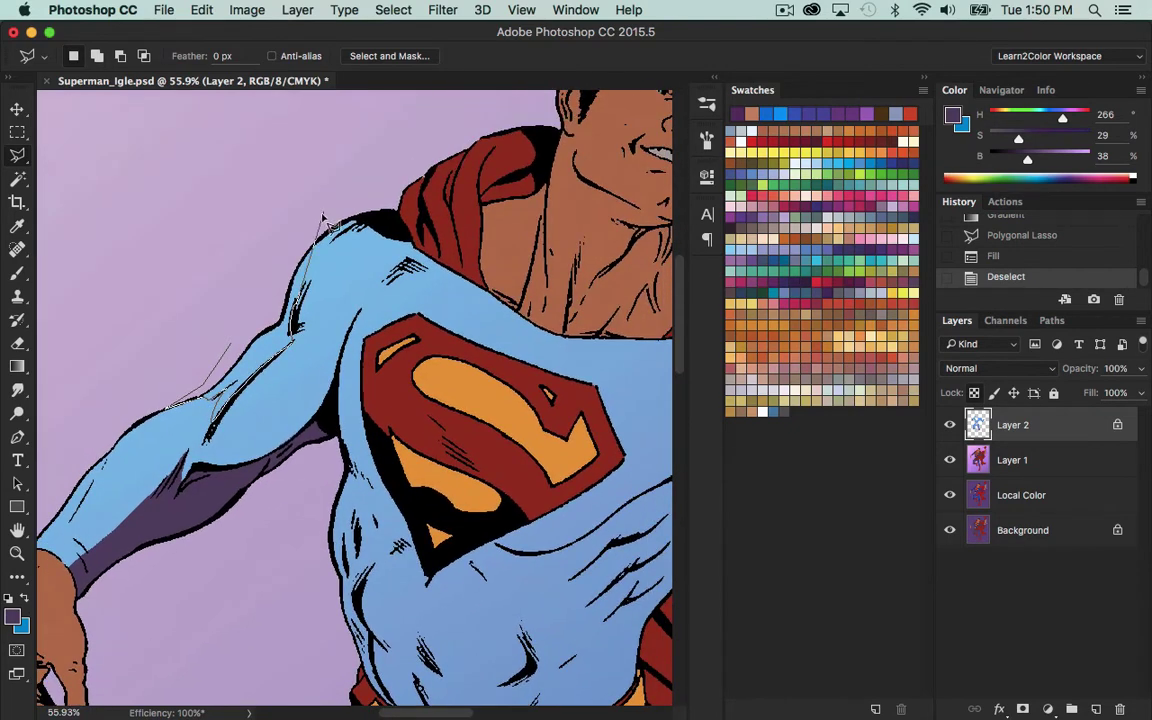
click(302, 264)
click(275, 311)
double_click(238, 333)
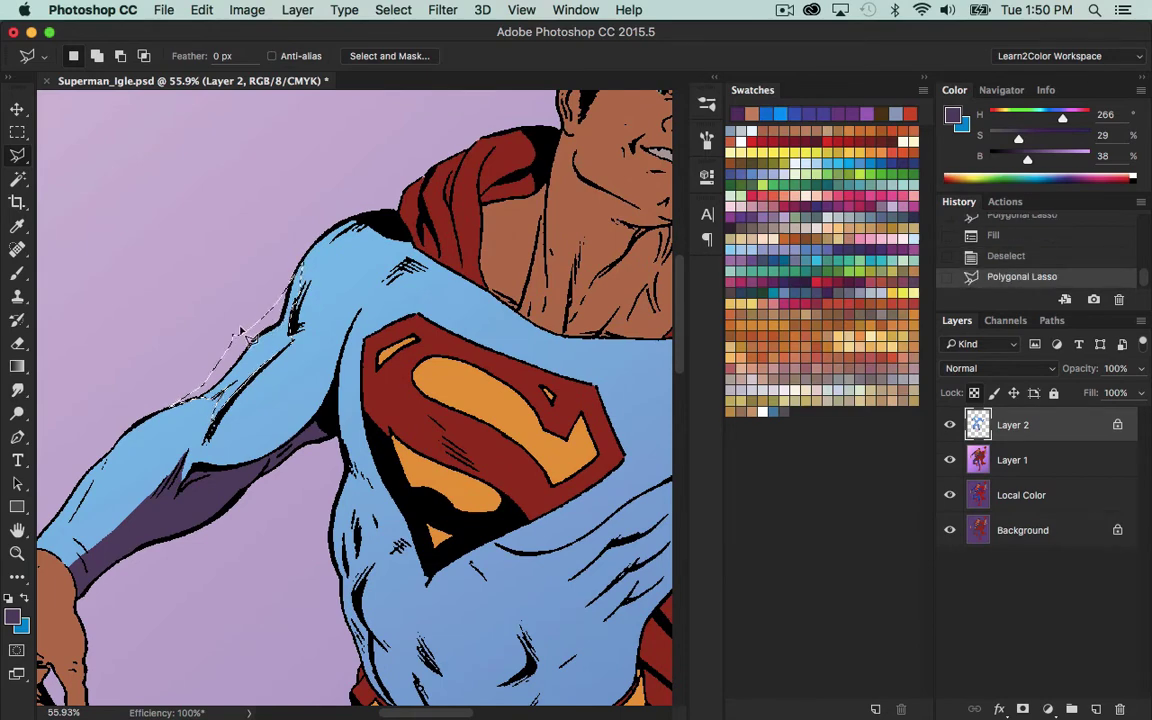
click(210, 11)
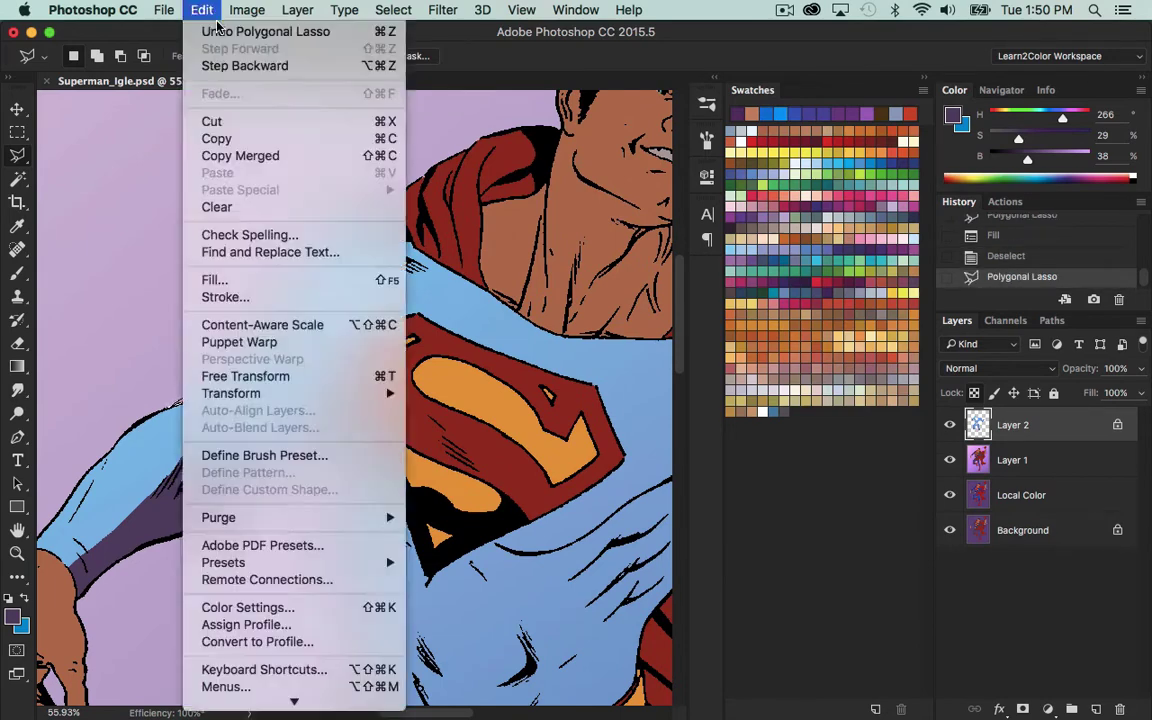
click(214, 16)
click(195, 11)
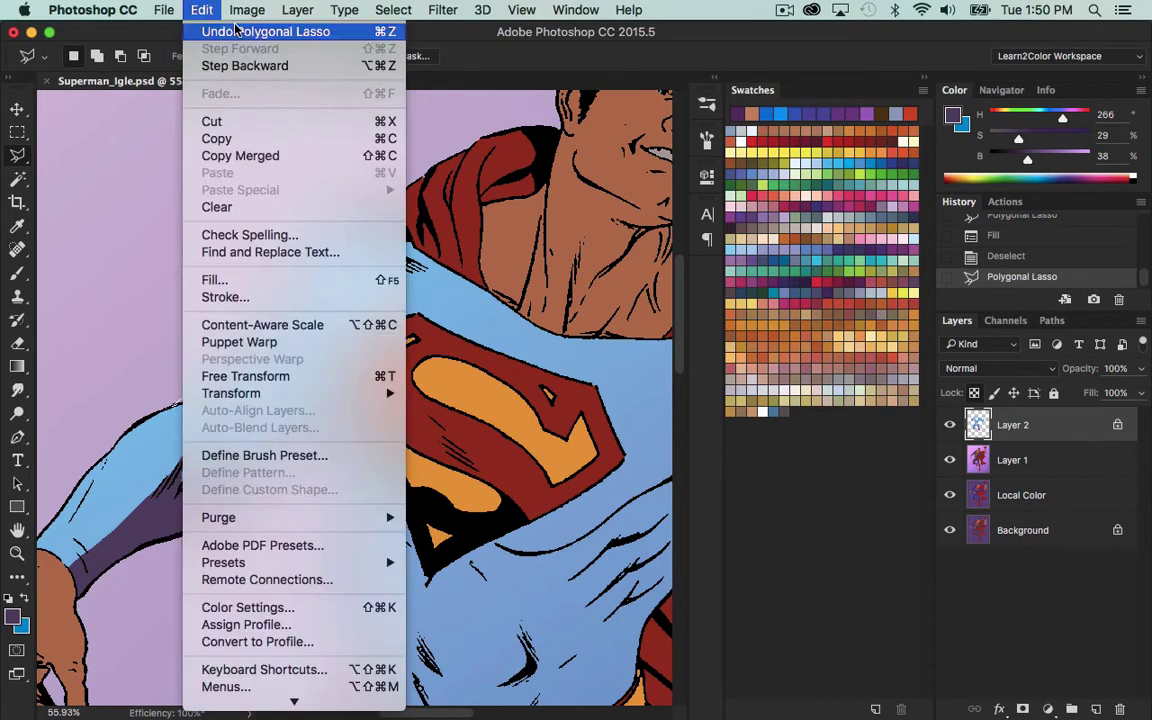
click(214, 280)
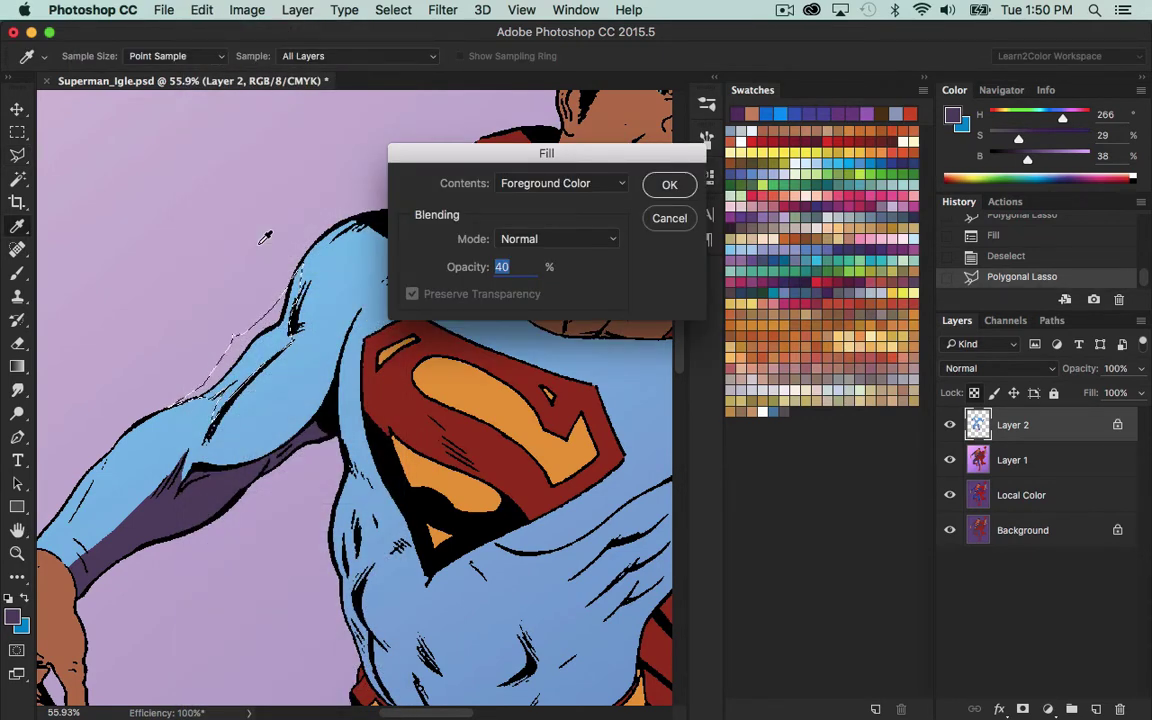
click(667, 185)
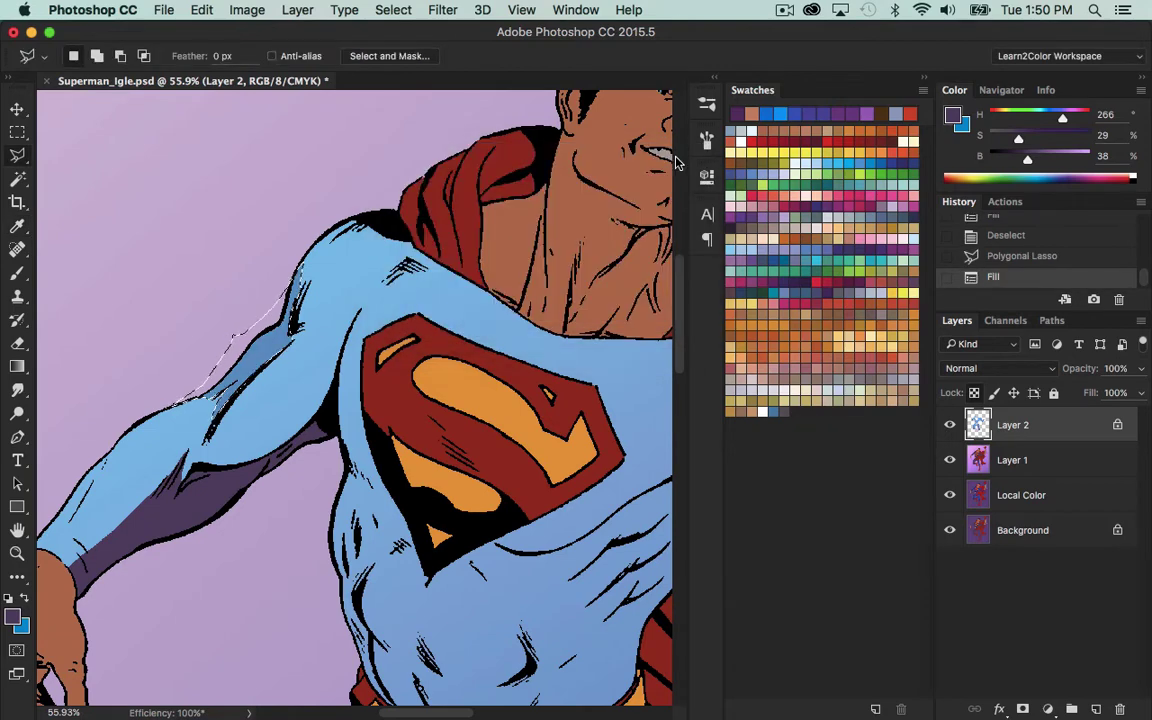
drag(256, 471, 447, 370)
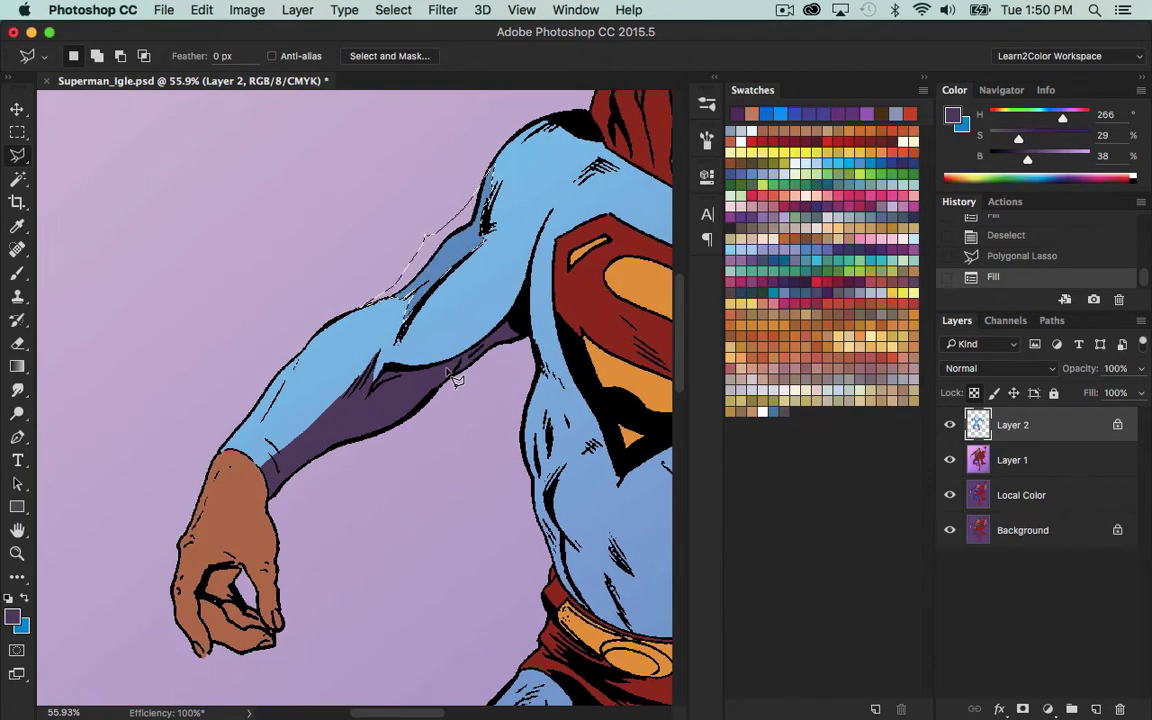
Clear the current selection and outline the outer edge of the forearm above the wrist with the Polygonal Lasso.
key(super+d)
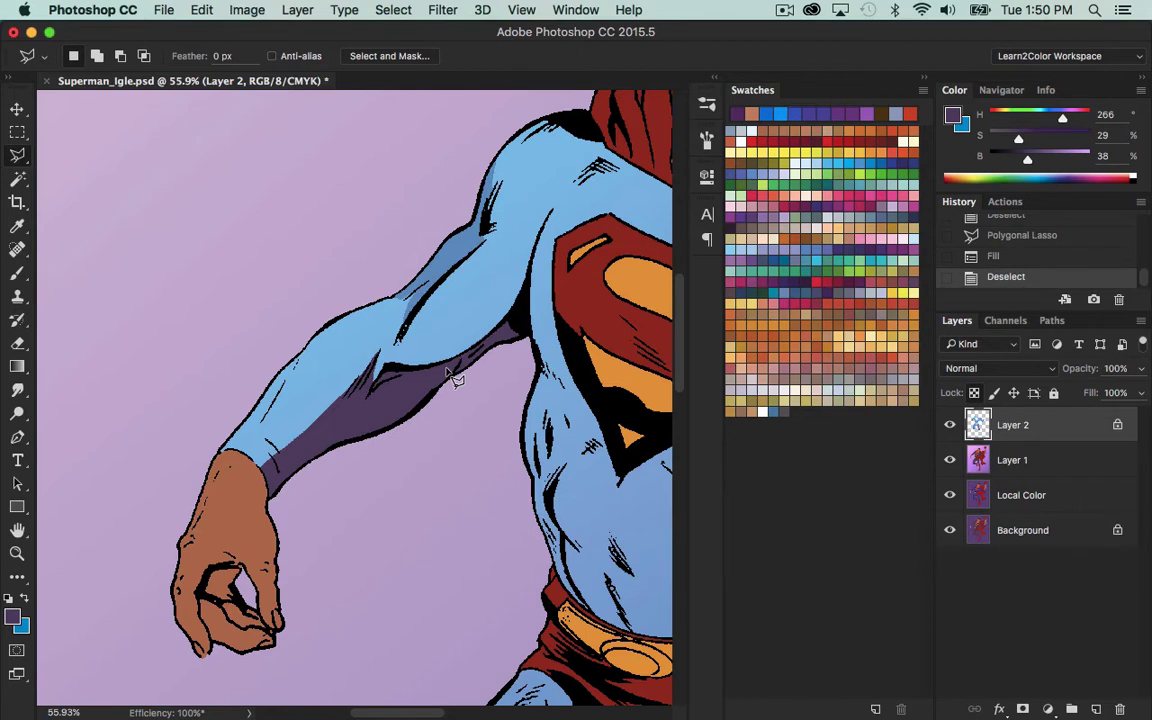
mouse_move(263, 320)
mouse_down()
mouse_move(187, 468)
mouse_move(249, 466)
mouse_move(240, 460)
mouse_move(273, 417)
mouse_move(263, 420)
mouse_move(304, 289)
mouse_up()
key(4)
key(shift+F5)
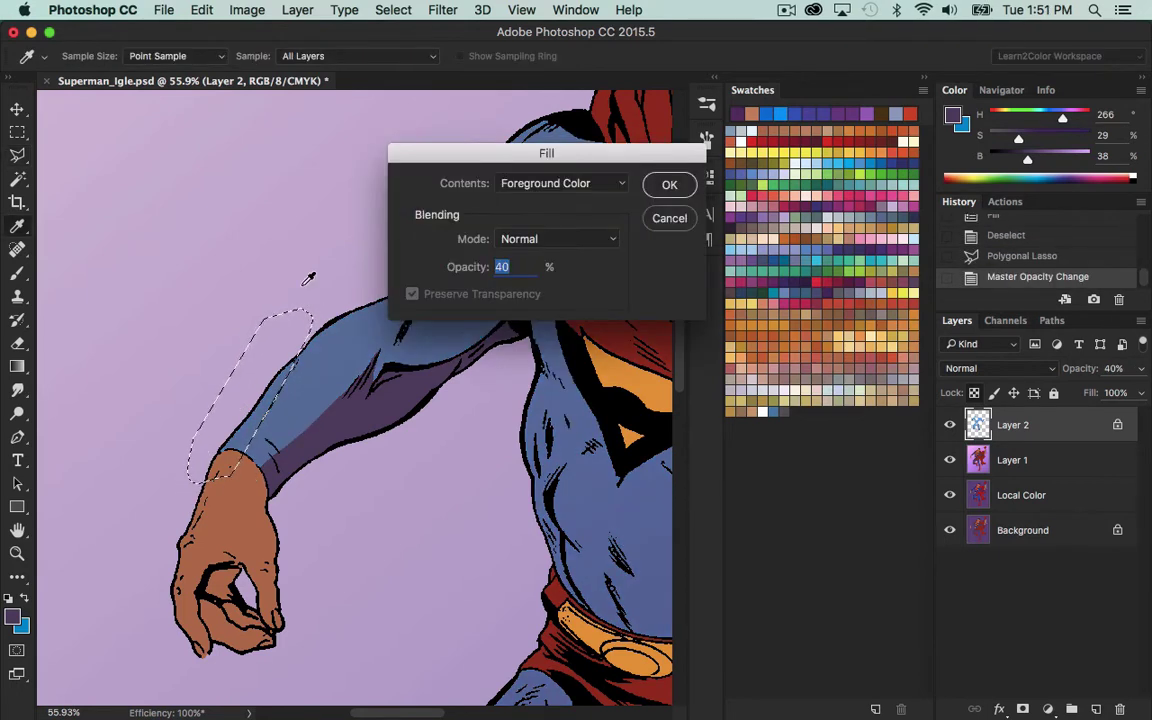
click(670, 218)
key(l)
key(super+z)
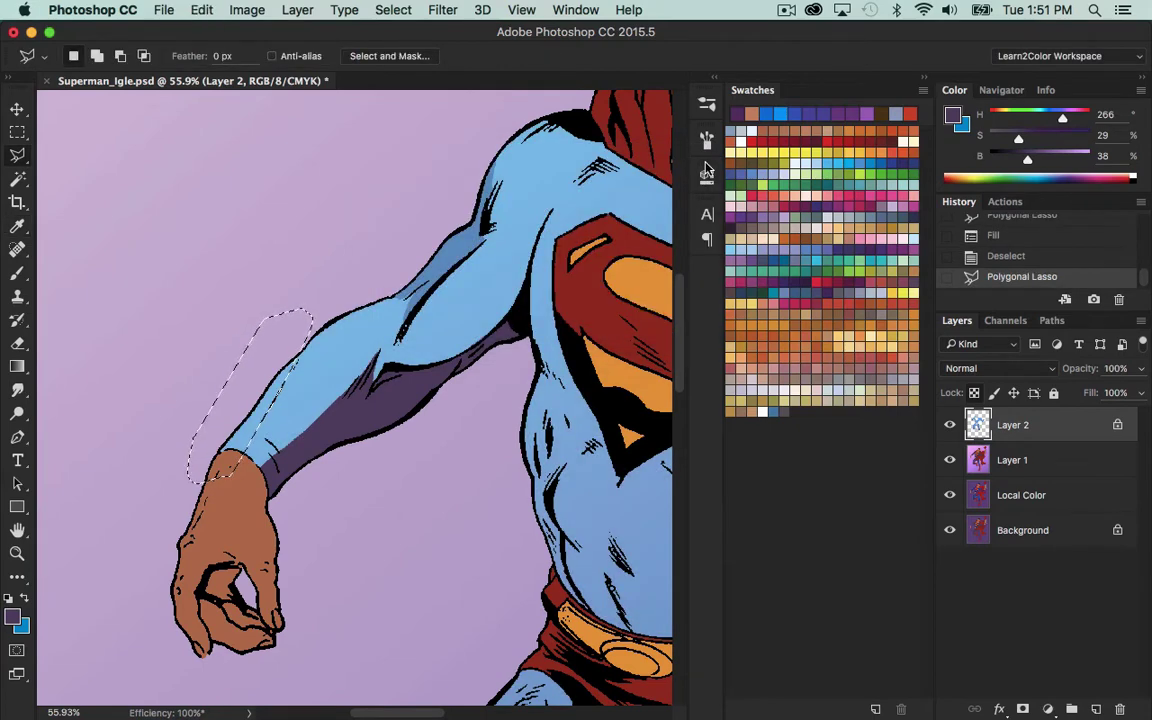
Fill the selected forearm edge with the dark purple foreground colour at 40% opacity and deselect.
key(shift+BackSpace)
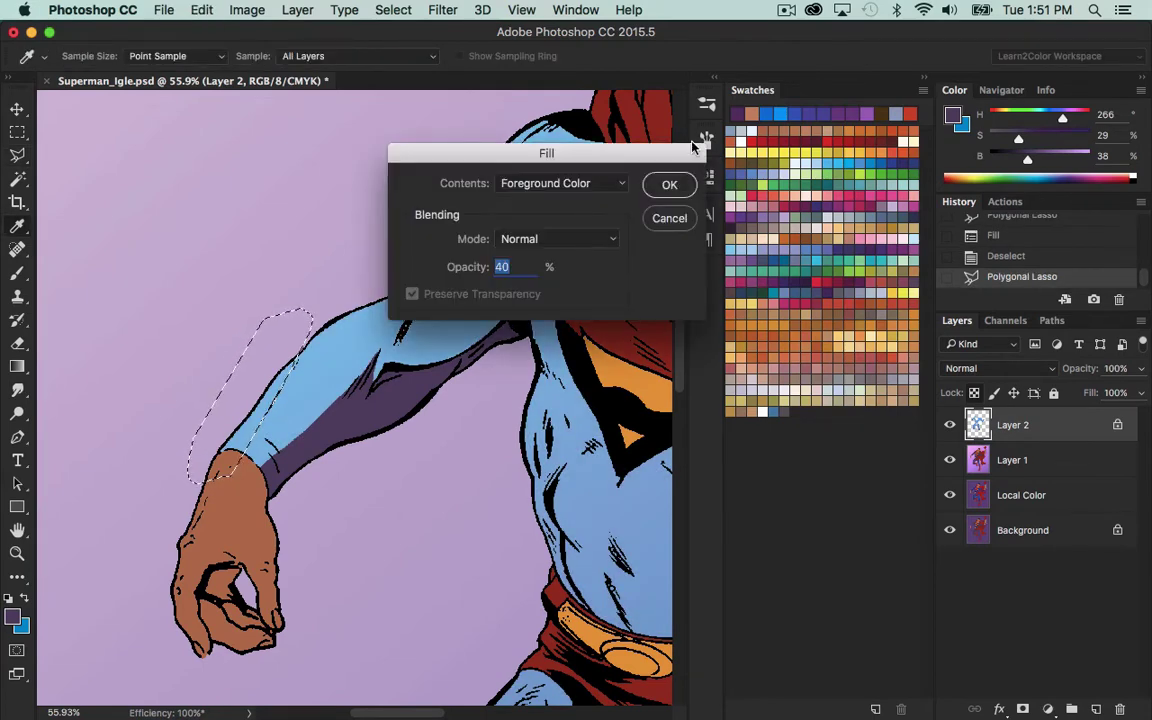
key(Return)
key(super+d)
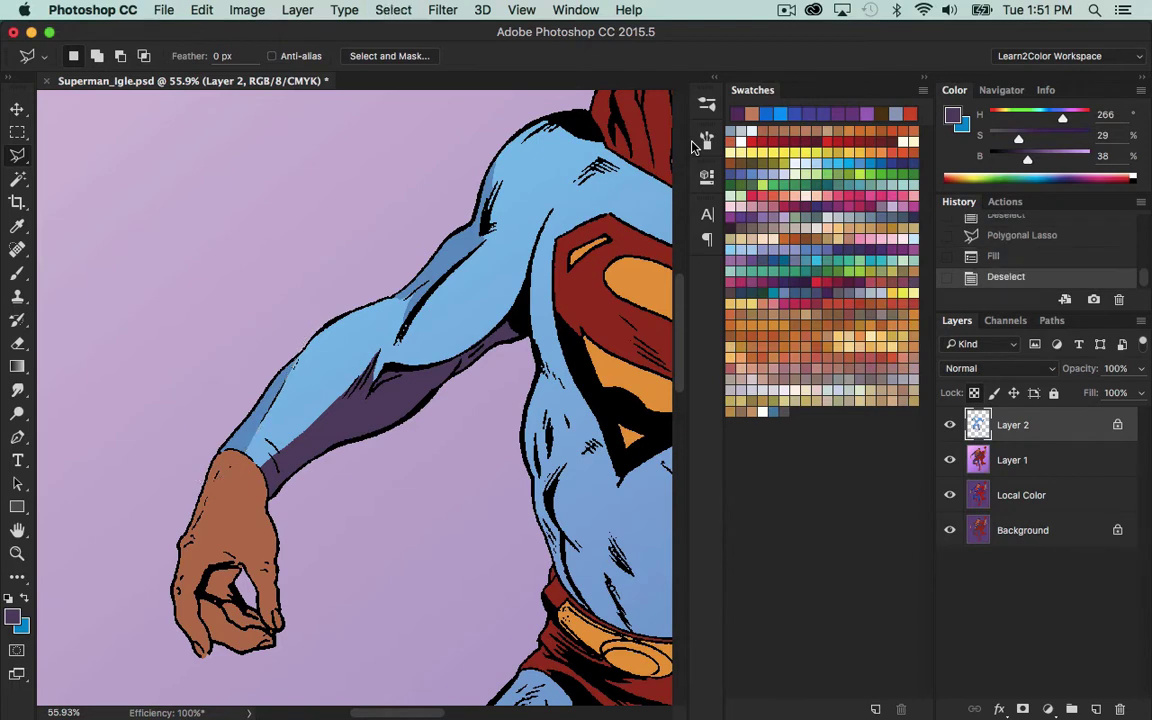
Outline a second, overlapping shadow along the outer forearm from wrist to elbow, fill it with the foreground colour at 40% opacity, and deselect.
click(243, 355)
click(195, 463)
mouse_move(283, 395)
mouse_down()
mouse_move(355, 299)
mouse_move(223, 376)
mouse_up()
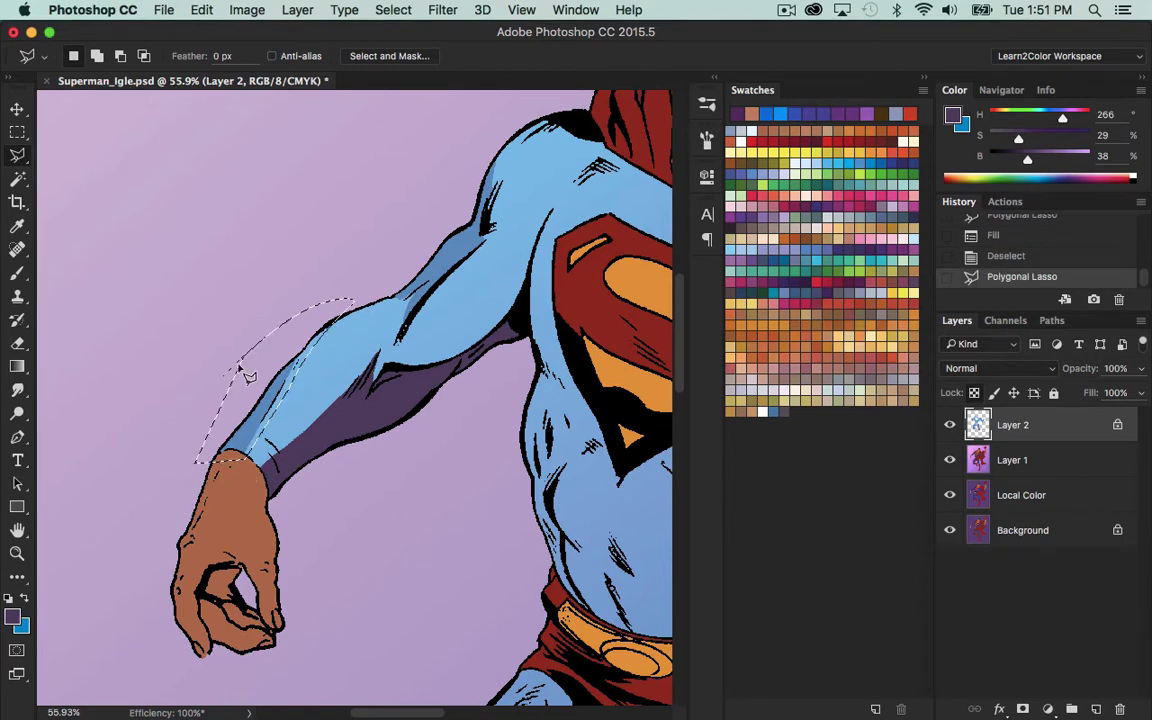
key(shift+BackSpace)
click(667, 185)
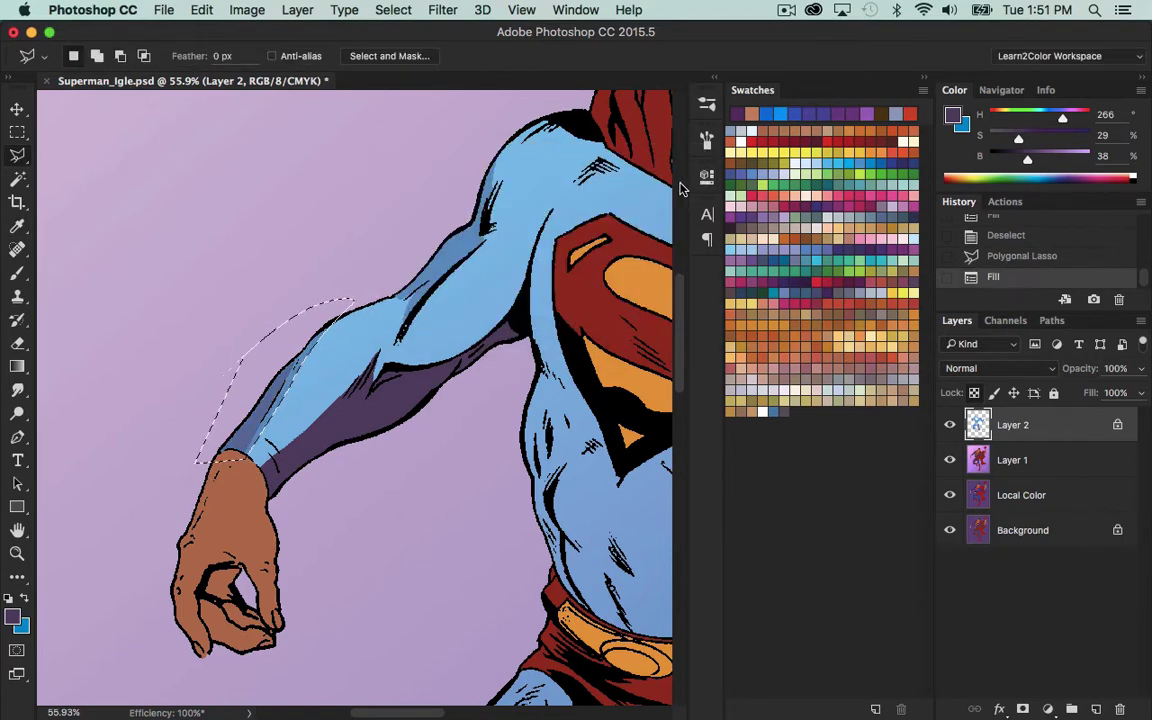
key(super+d)
Outline the lower side of the same upper arm from elbow to armpit, fill it with the foreground colour at 40% opacity, and deselect.
drag(501, 376, 417, 453)
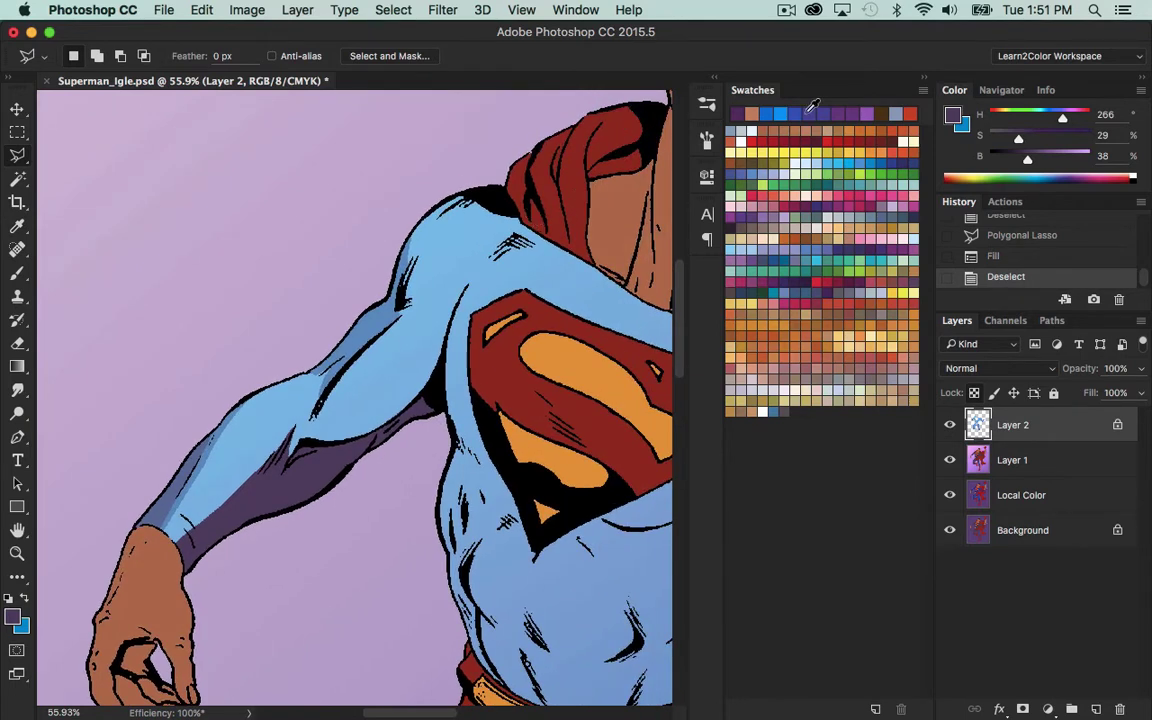
click(272, 480)
mouse_move(295, 428)
mouse_down()
mouse_move(401, 390)
mouse_move(455, 314)
mouse_move(365, 459)
mouse_up()
double_click(316, 476)
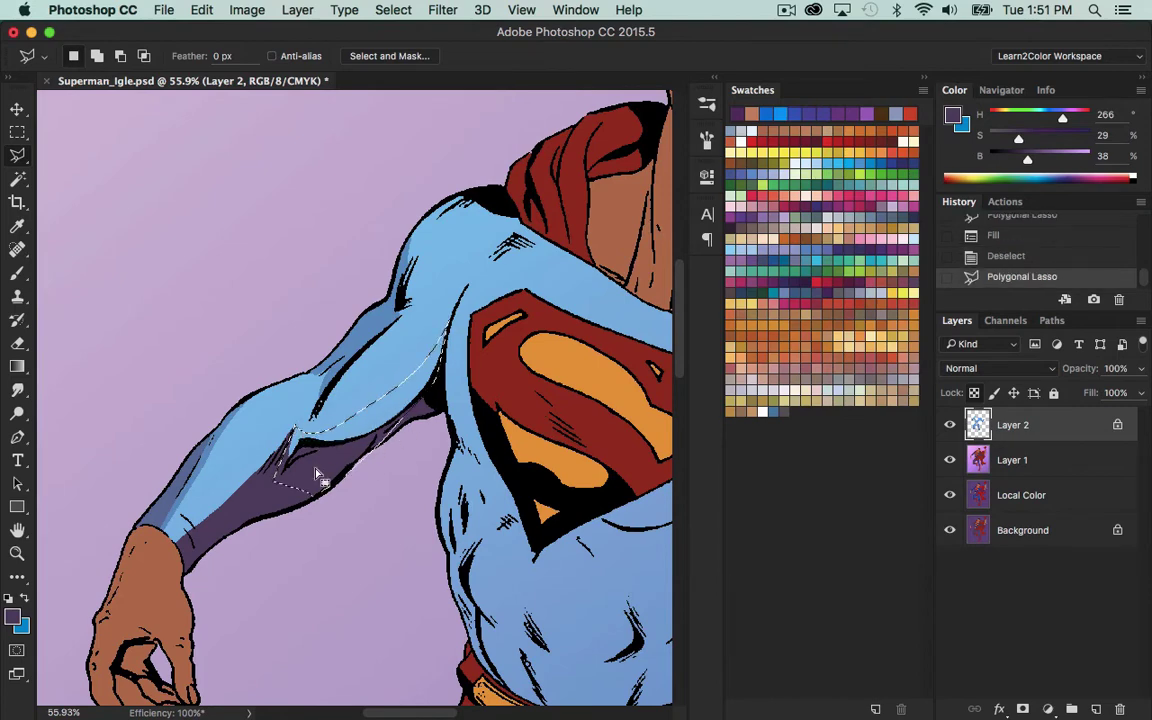
key(shift+F5)
click(662, 190)
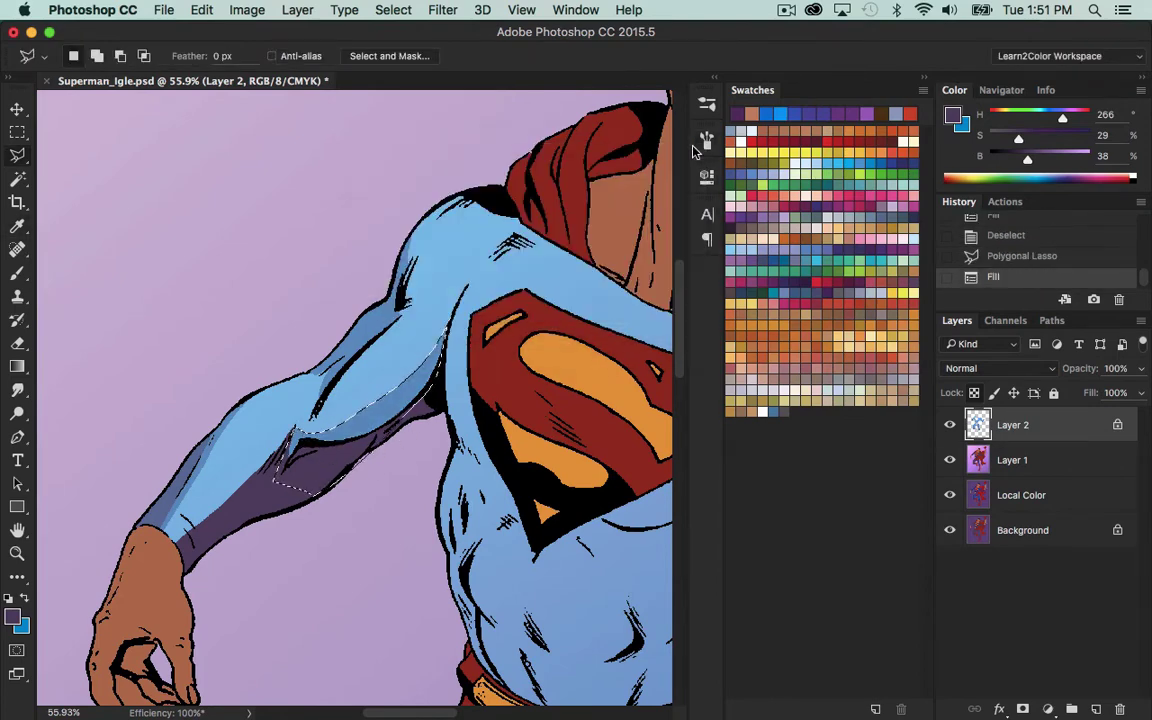
key(ctrl+d)
Outline the cast shadow beneath the chest from armpit to armpit around the emblem, fill it solid with the dark purple, and deselect.
drag(553, 463, 339, 480)
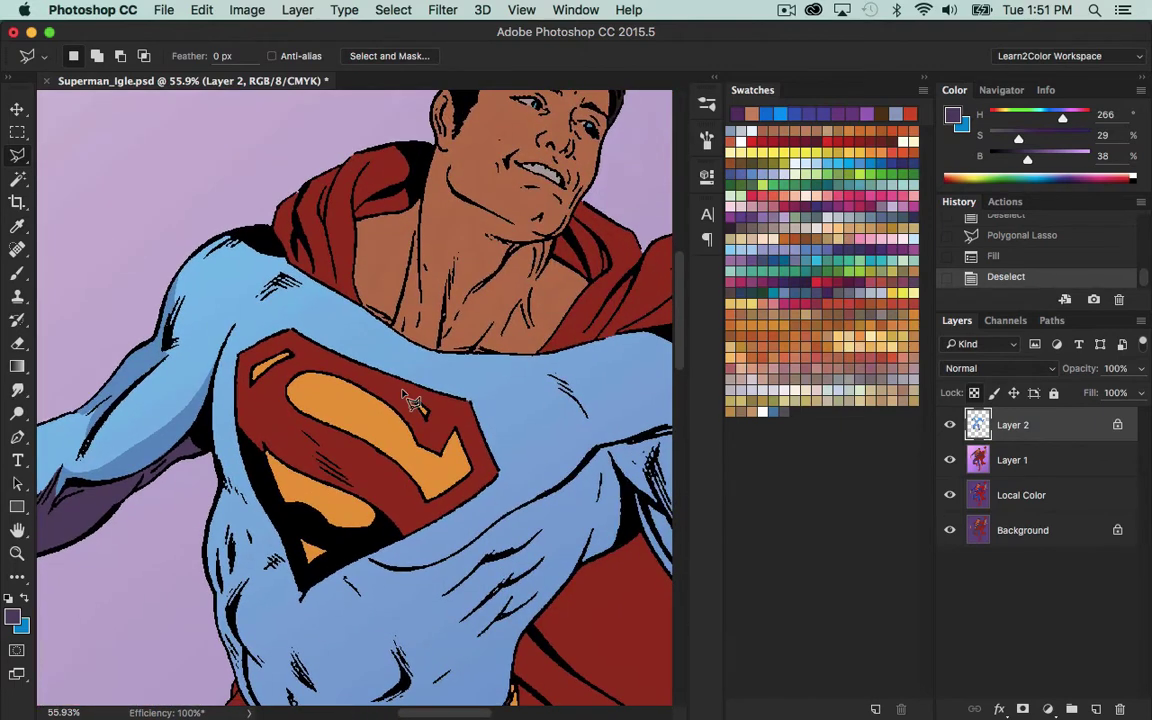
mouse_move(526, 581)
mouse_down()
mouse_move(453, 522)
mouse_move(436, 479)
mouse_up()
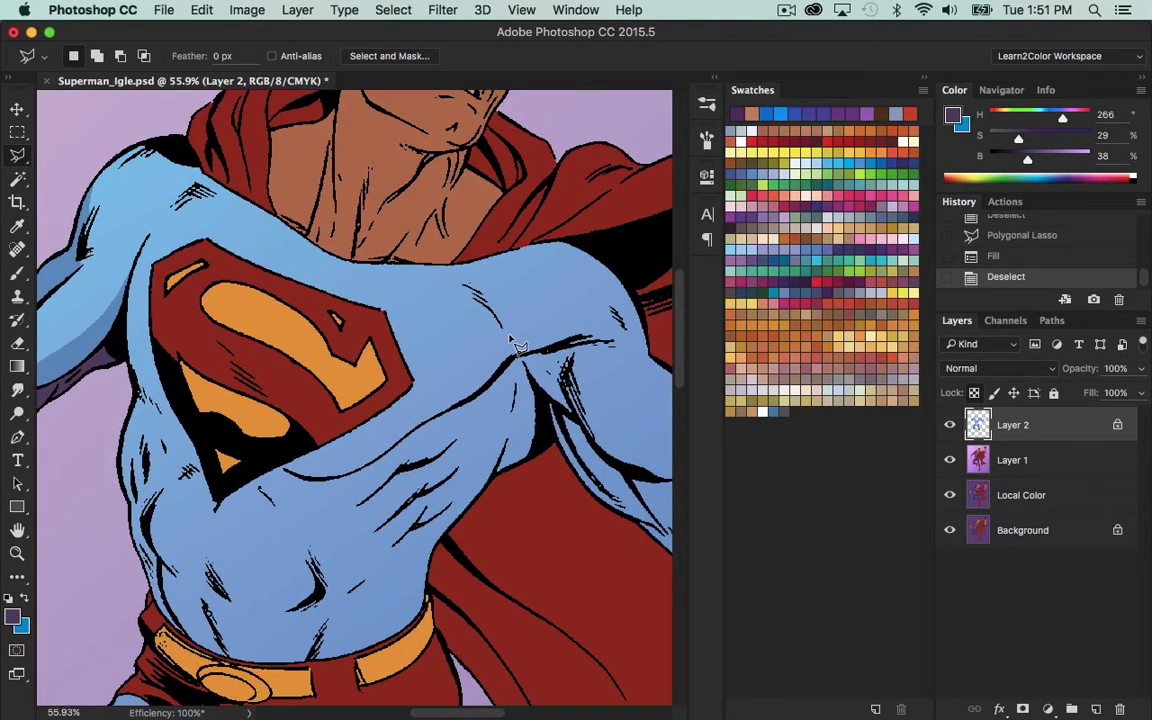
mouse_move(107, 415)
mouse_down()
mouse_move(128, 374)
mouse_move(136, 276)
mouse_move(161, 349)
mouse_up()
click(284, 414)
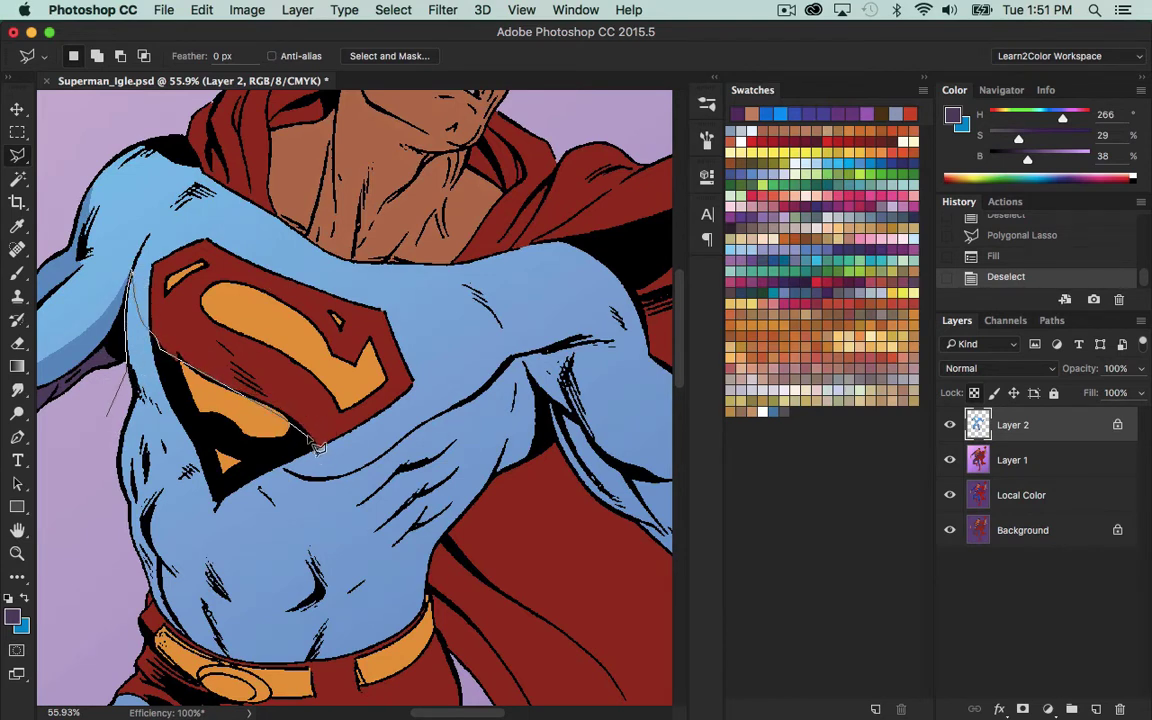
click(316, 447)
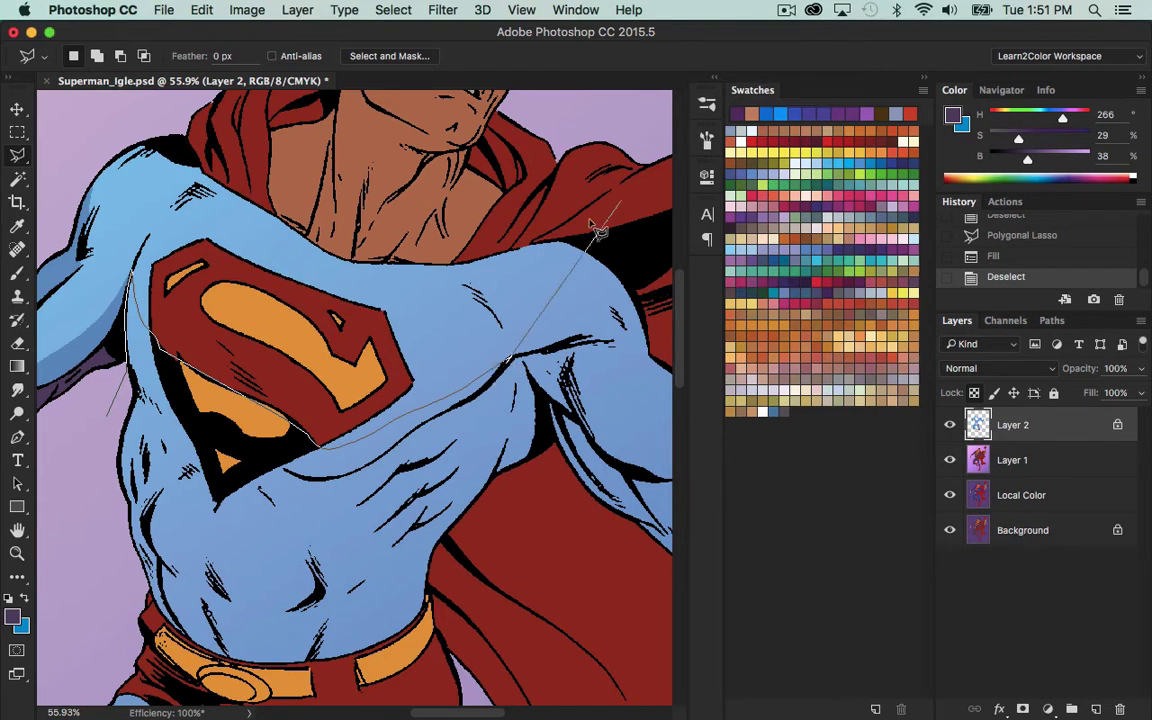
click(540, 400)
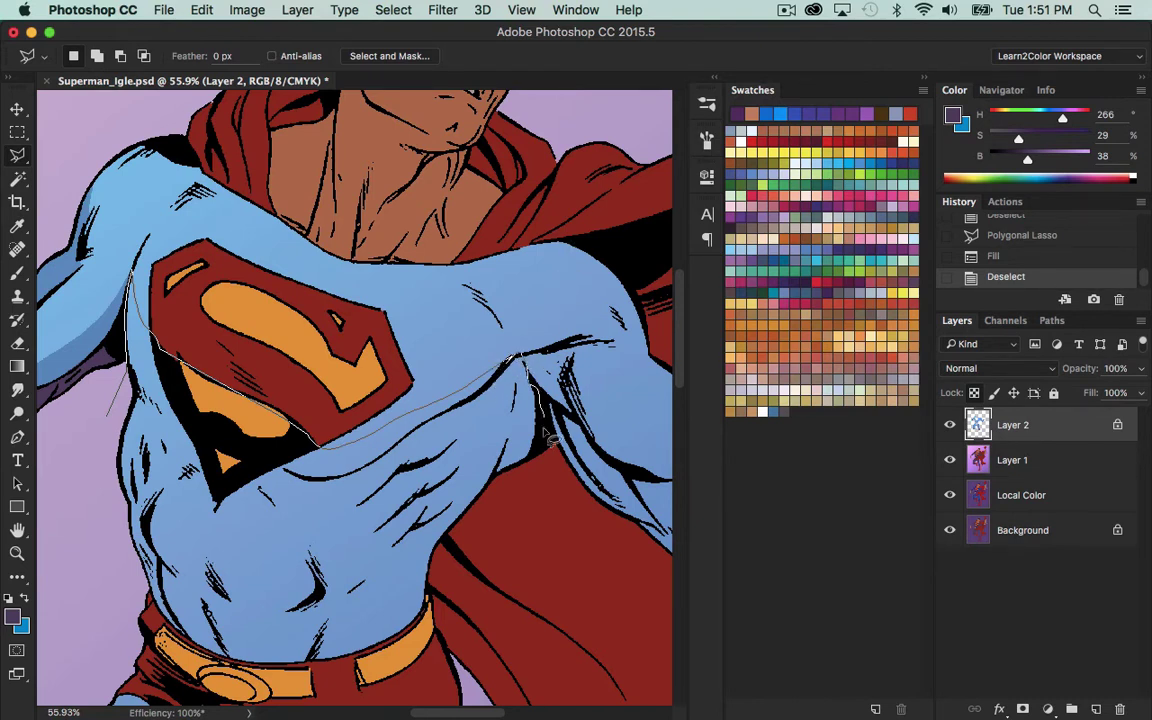
click(544, 444)
click(492, 478)
click(435, 452)
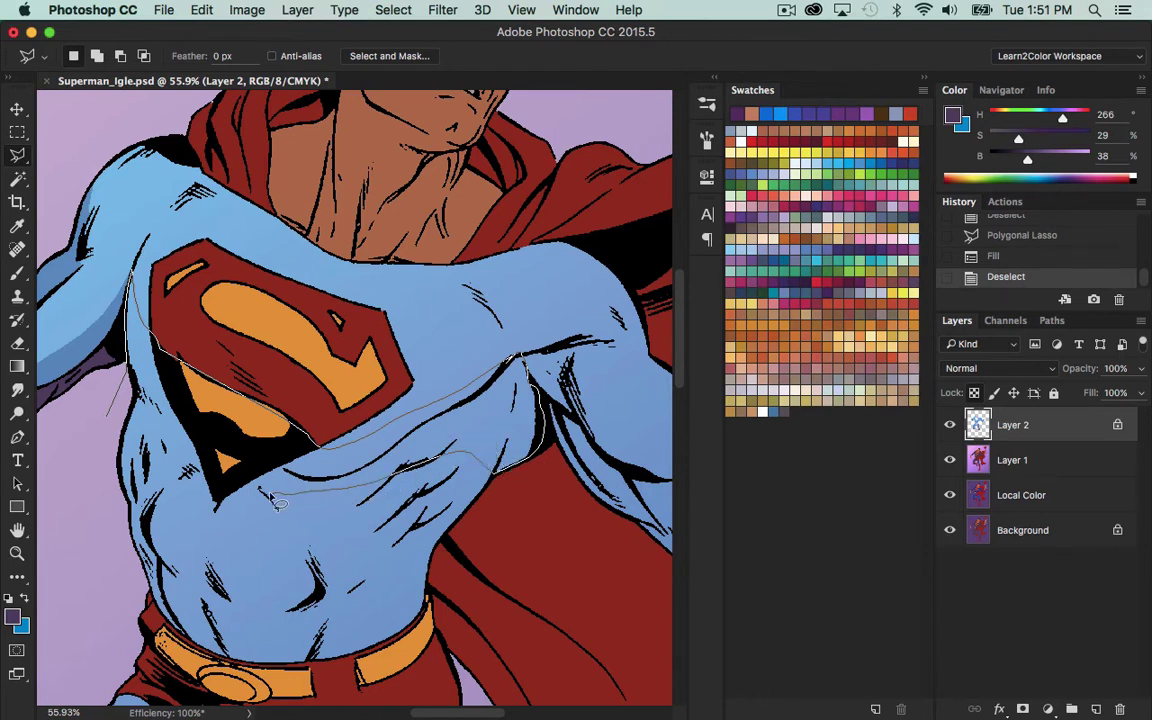
click(140, 430)
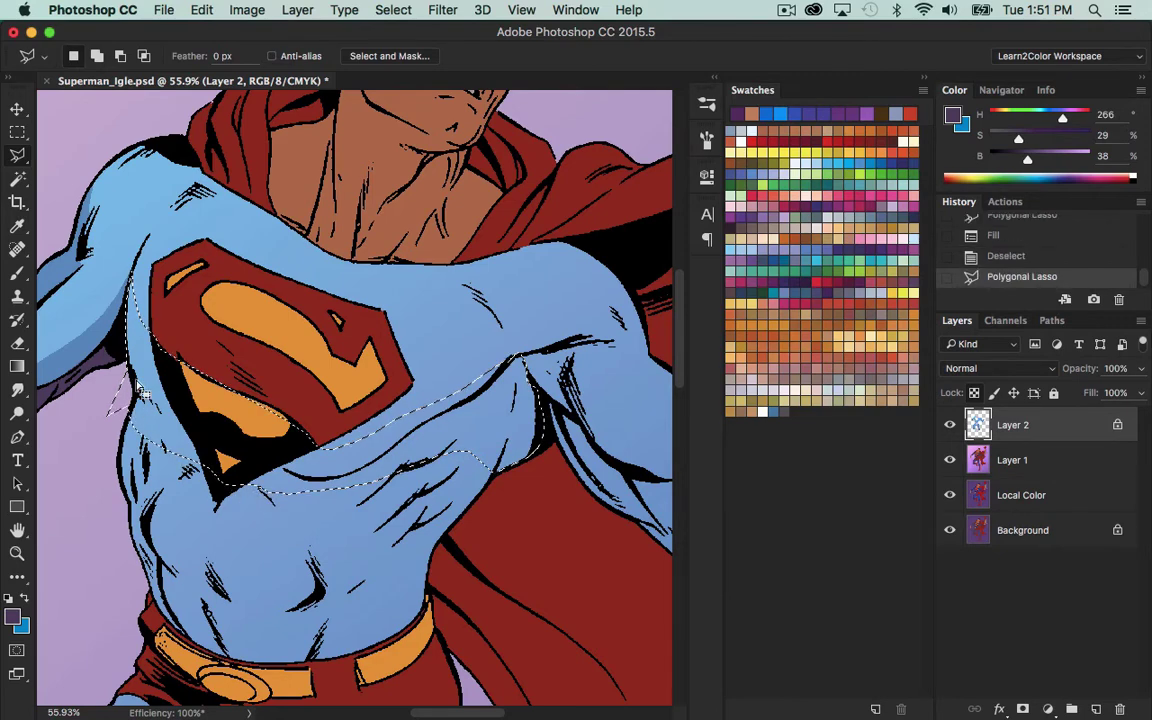
key(alt+BackSpace)
key(super+d)
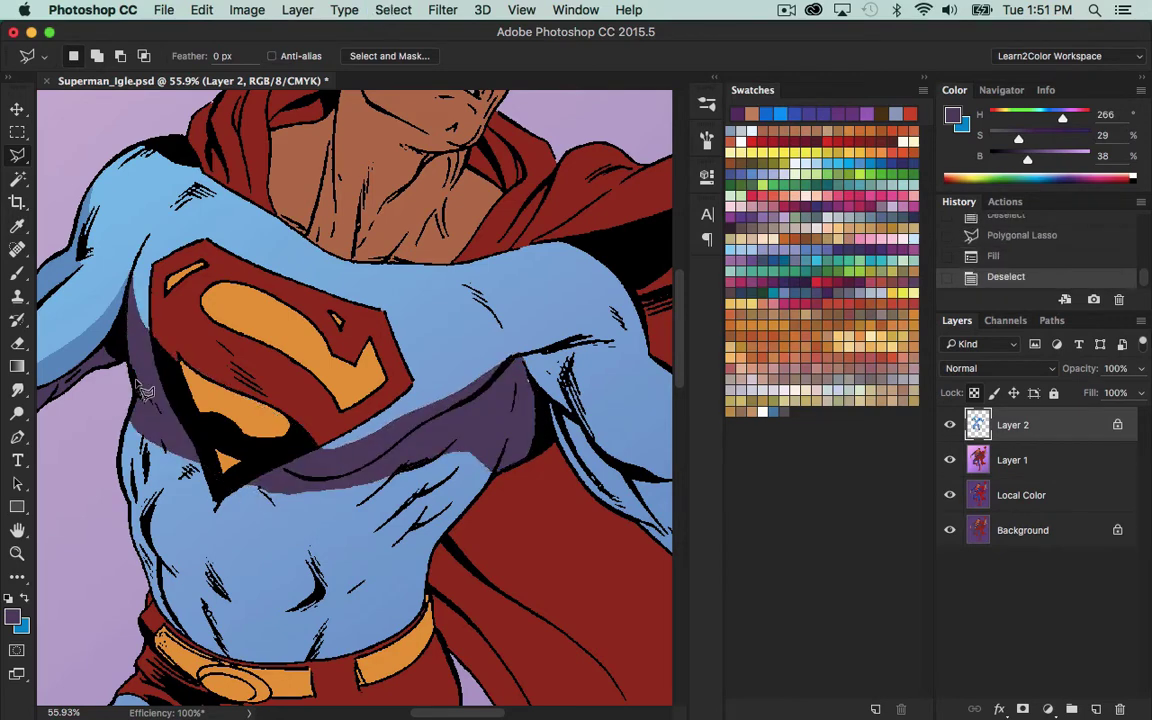
Outline the whole abdomen from the chest shadow down to the belt, fill it with the foreground colour at 40% opacity, and deselect.
drag(398, 557, 575, 410)
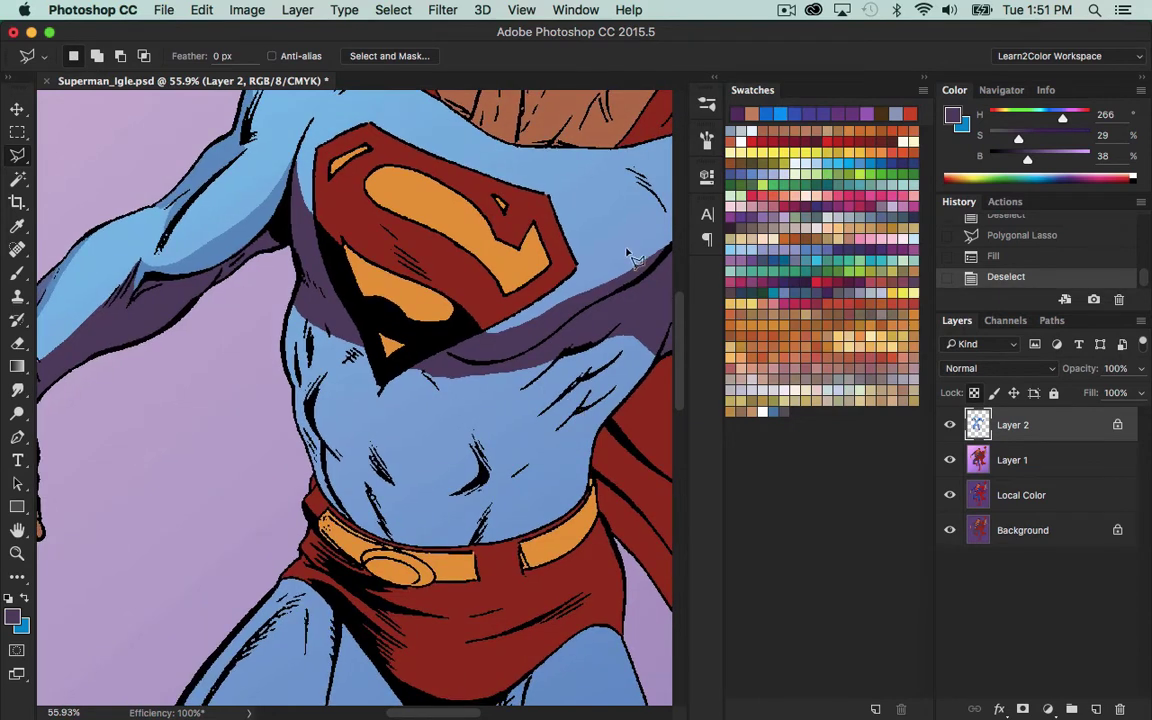
mouse_move(524, 350)
mouse_down()
mouse_move(419, 355)
mouse_move(311, 287)
mouse_move(258, 334)
mouse_move(309, 537)
mouse_move(295, 503)
mouse_move(368, 567)
mouse_move(530, 572)
mouse_move(597, 511)
mouse_move(657, 396)
mouse_move(640, 315)
mouse_up()
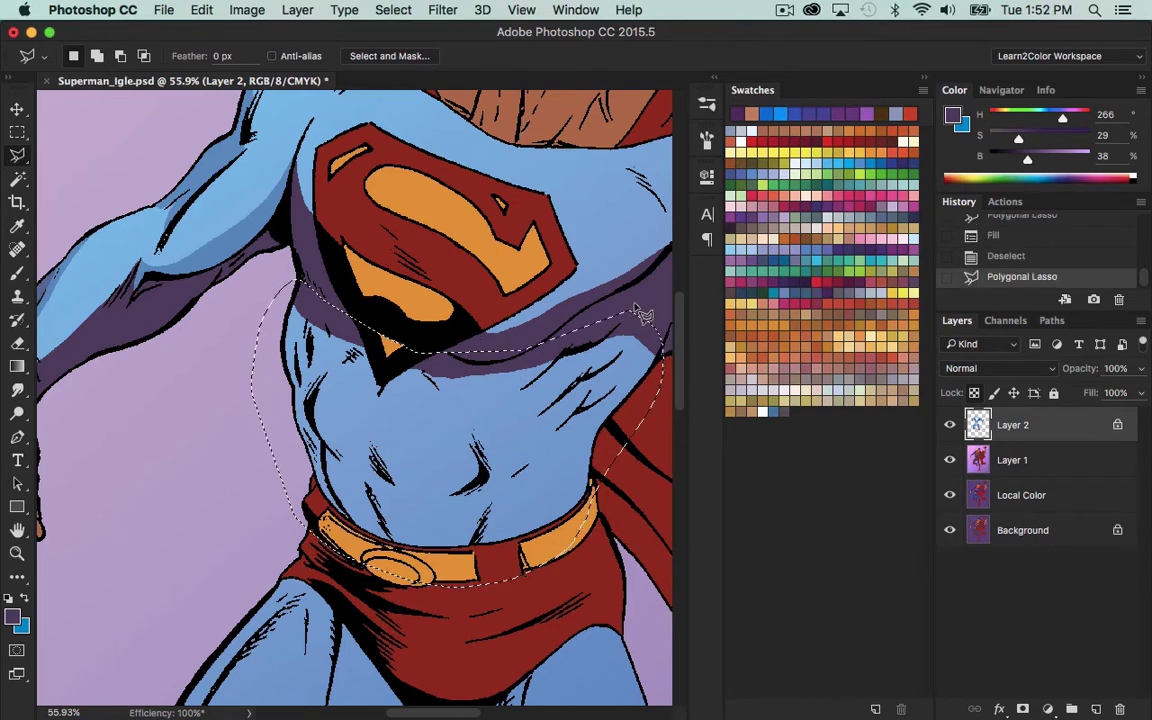
key(shift+BackSpace)
click(664, 184)
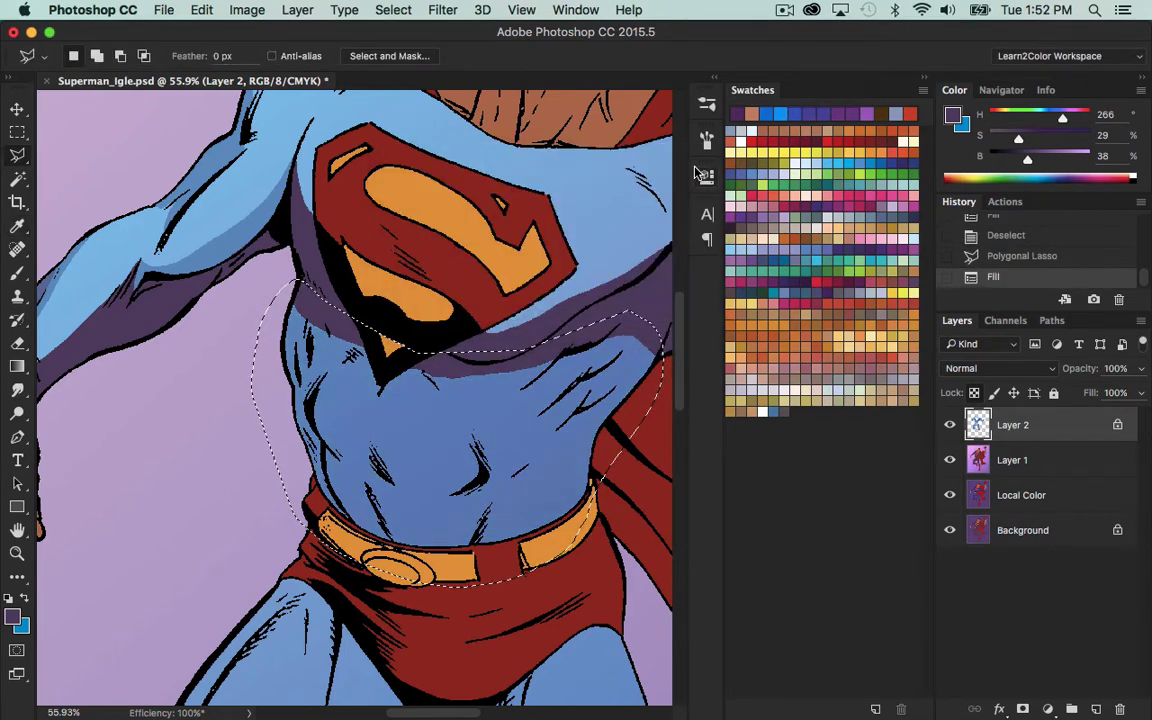
key(super+d)
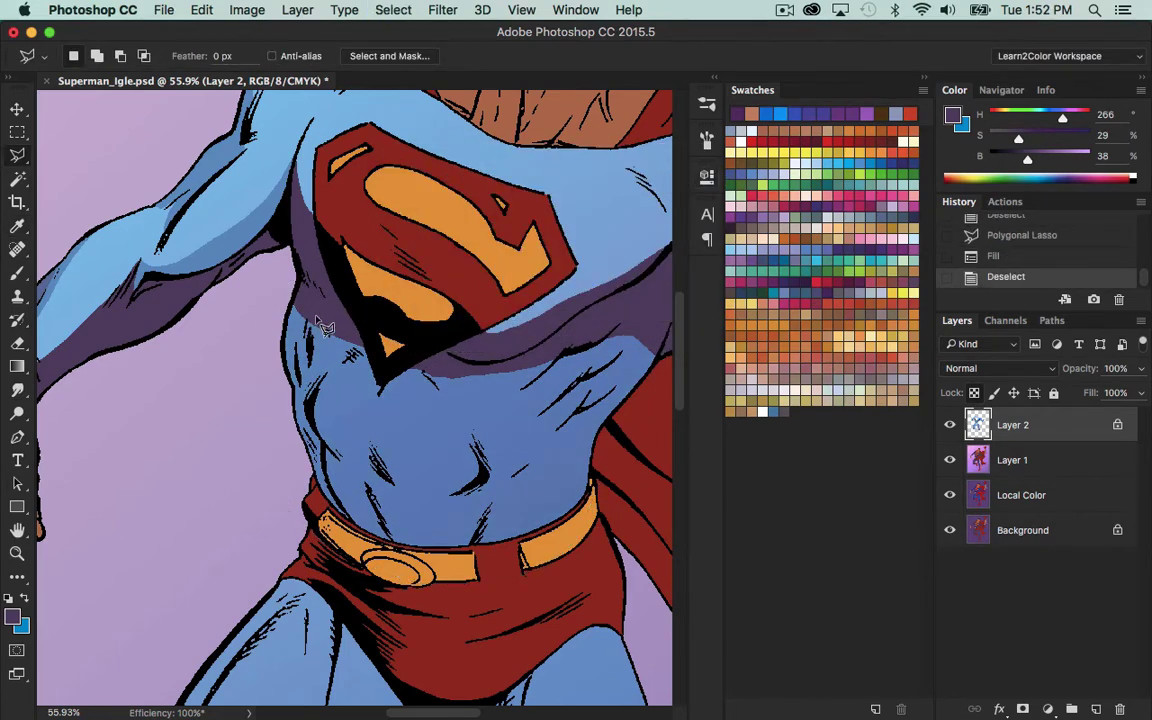
Outline a deeper shadow along the sides and lower part of the abdomen, fill it with the foreground colour at 40% opacity, and deselect.
drag(312, 304, 311, 396)
mouse_move(565, 365)
mouse_down()
mouse_move(650, 324)
mouse_move(660, 346)
mouse_move(575, 555)
mouse_move(408, 588)
mouse_move(336, 562)
mouse_move(286, 515)
mouse_move(263, 356)
mouse_move(300, 290)
mouse_up()
key(shift+BackSpace)
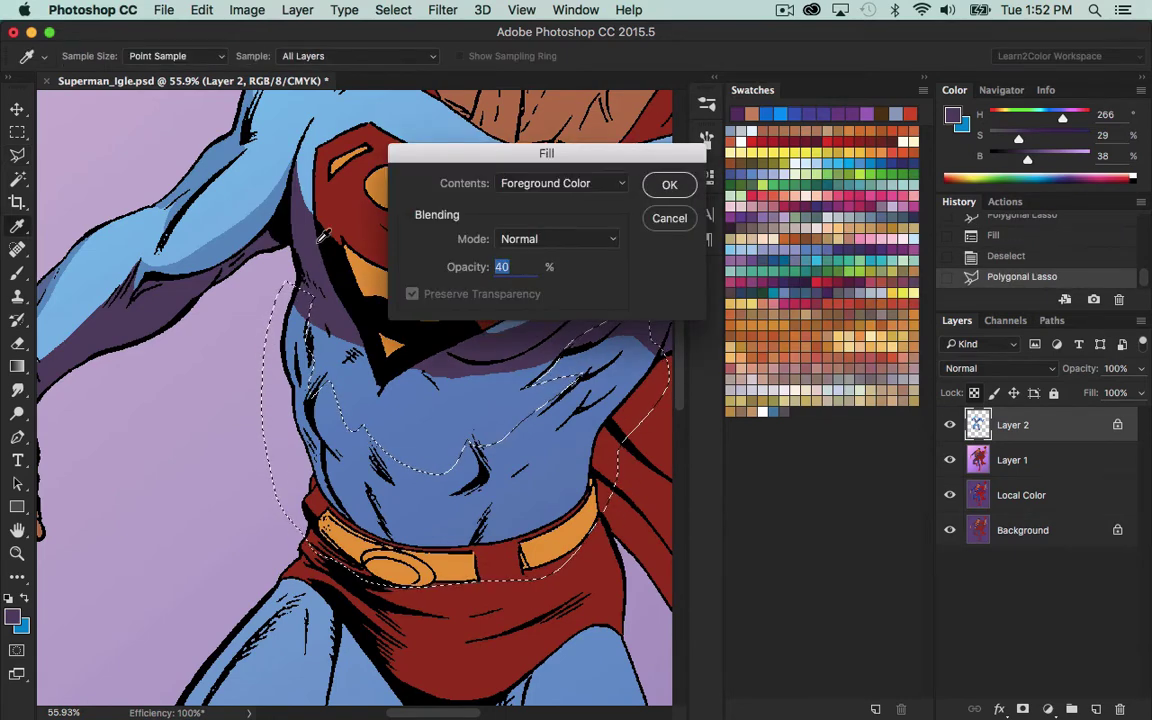
click(669, 185)
key(ctrl+d)
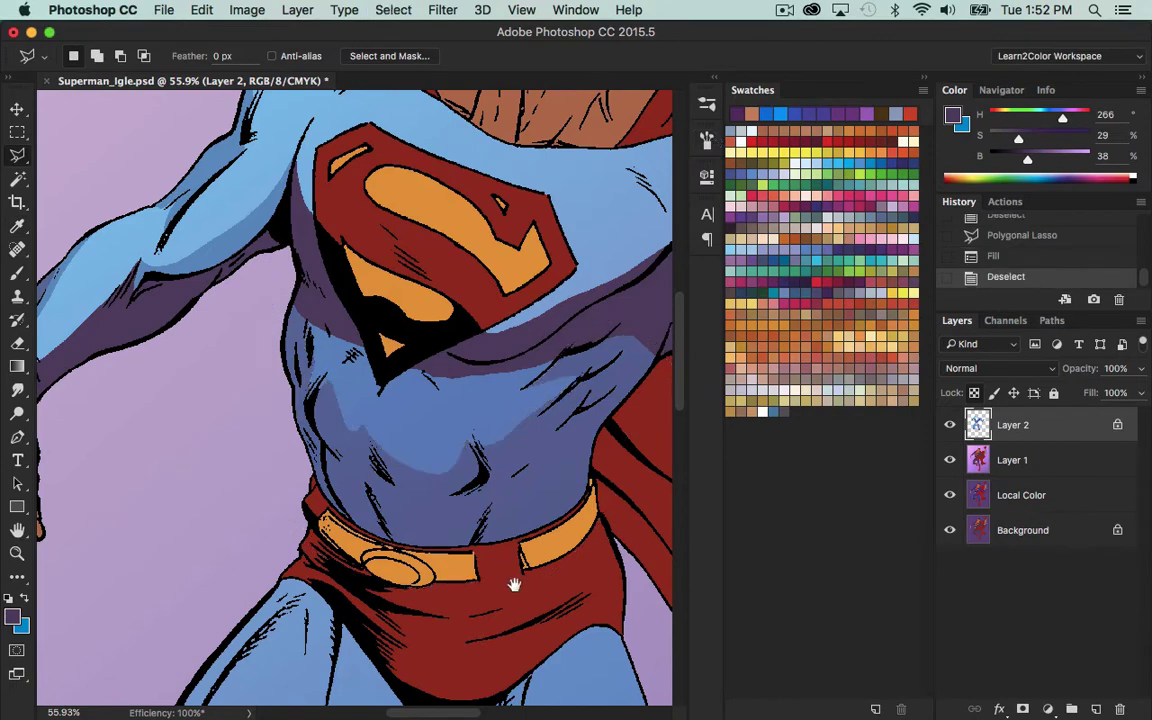
Outline shadows from the shoulder down beside the emblem and between the chest and opposite shoulder, fill them at 40% opacity, and deselect.
drag(513, 584, 404, 482)
key(z)
alt+click(553, 468)
alt+click(553, 468)
key(l)
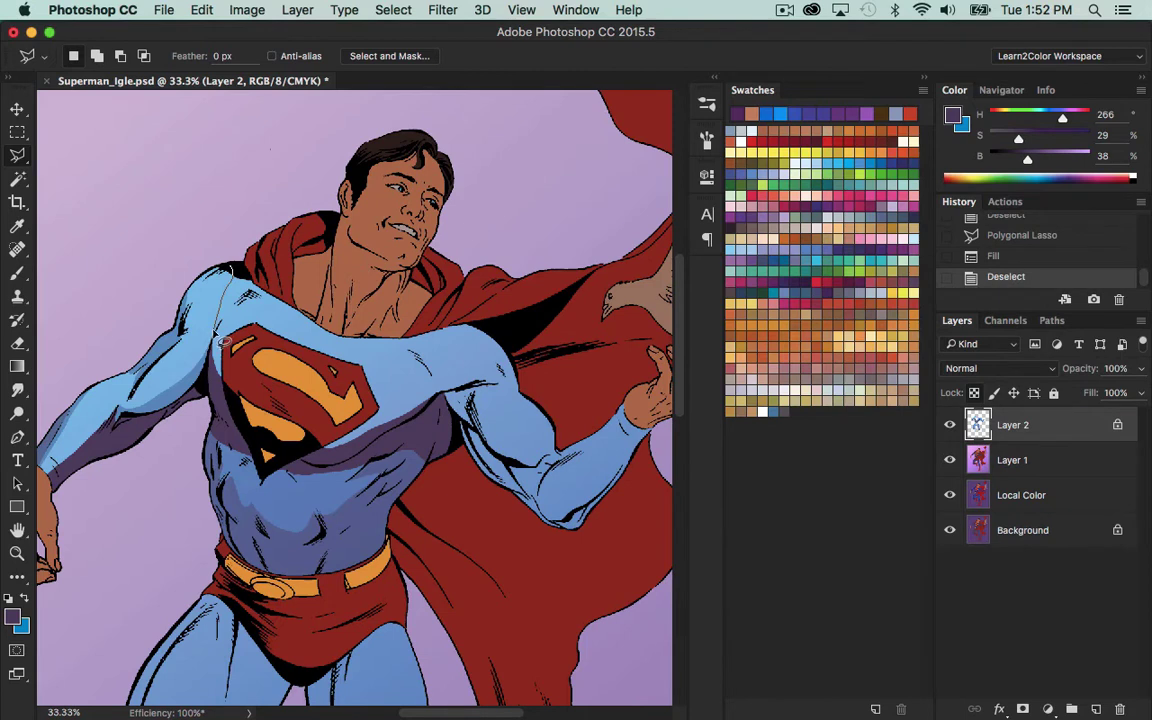
mouse_move(250, 298)
mouse_down()
mouse_move(258, 268)
mouse_move(234, 351)
mouse_move(252, 409)
mouse_move(217, 409)
mouse_move(226, 318)
mouse_up()
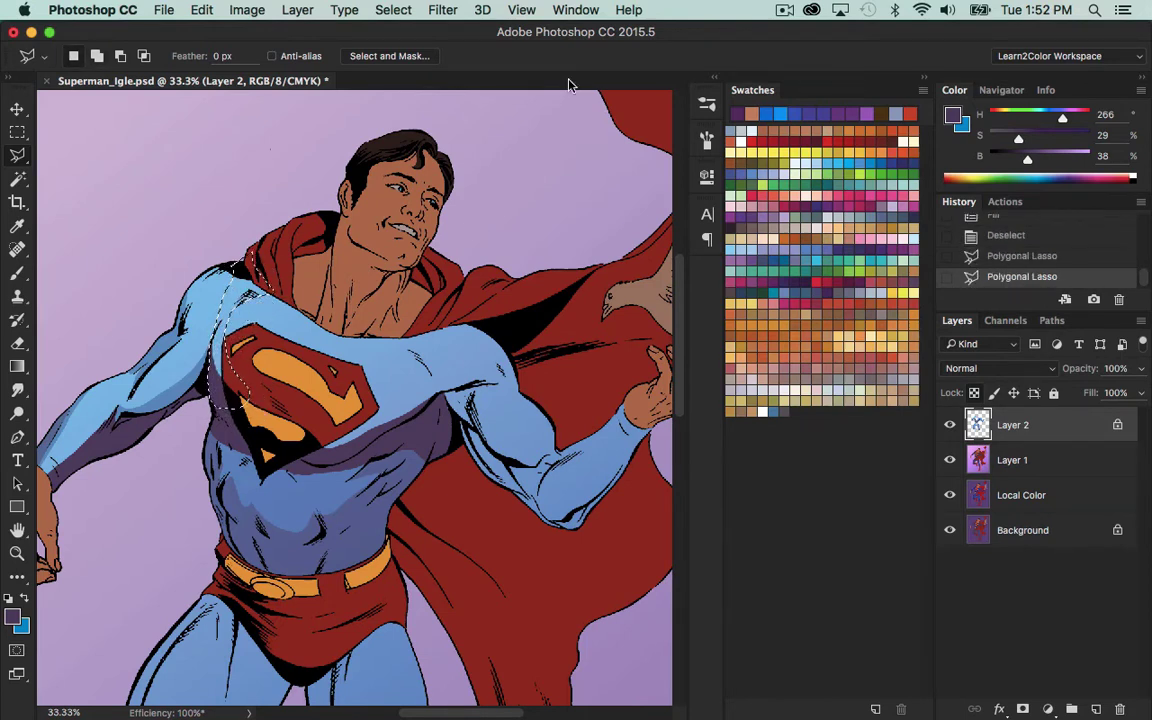
mouse_move(435, 325)
mouse_down()
mouse_move(381, 339)
mouse_move(421, 364)
mouse_move(407, 392)
mouse_move(307, 435)
mouse_move(302, 456)
mouse_move(384, 447)
mouse_move(434, 399)
mouse_move(511, 372)
mouse_move(483, 392)
mouse_move(504, 385)
mouse_move(504, 395)
mouse_move(448, 366)
mouse_move(434, 320)
mouse_move(471, 314)
mouse_move(450, 331)
mouse_move(454, 345)
mouse_move(476, 338)
mouse_move(521, 369)
mouse_move(495, 295)
mouse_up()
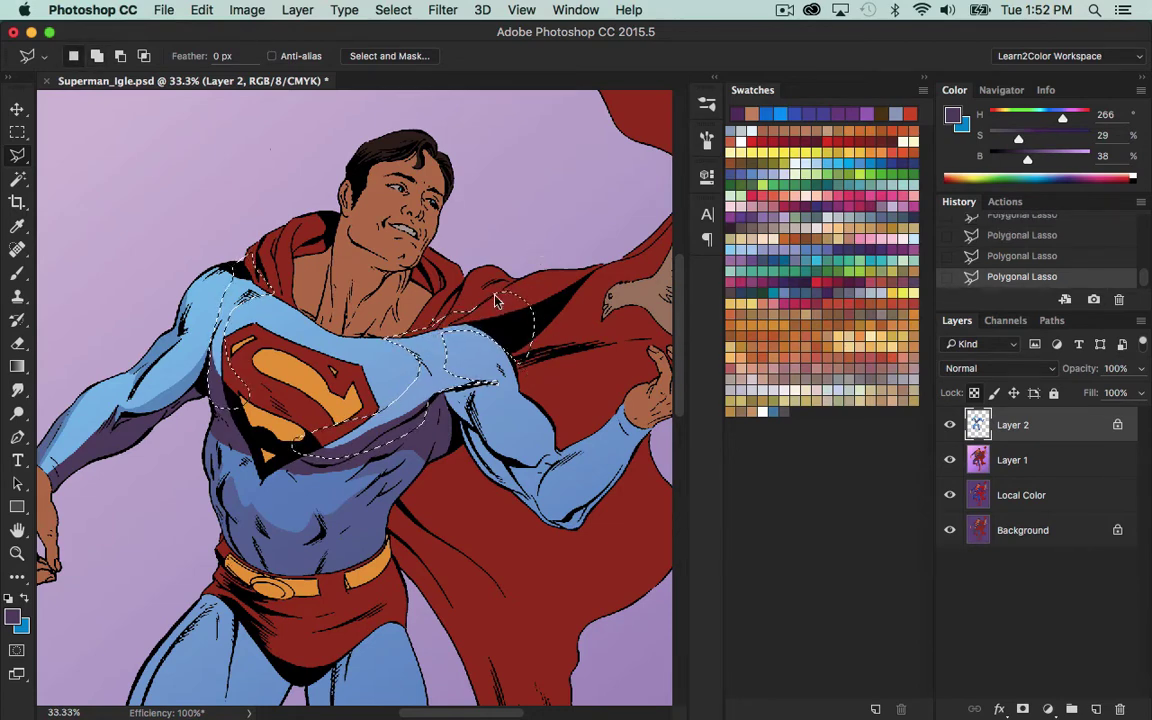
key(shift+F5)
click(666, 184)
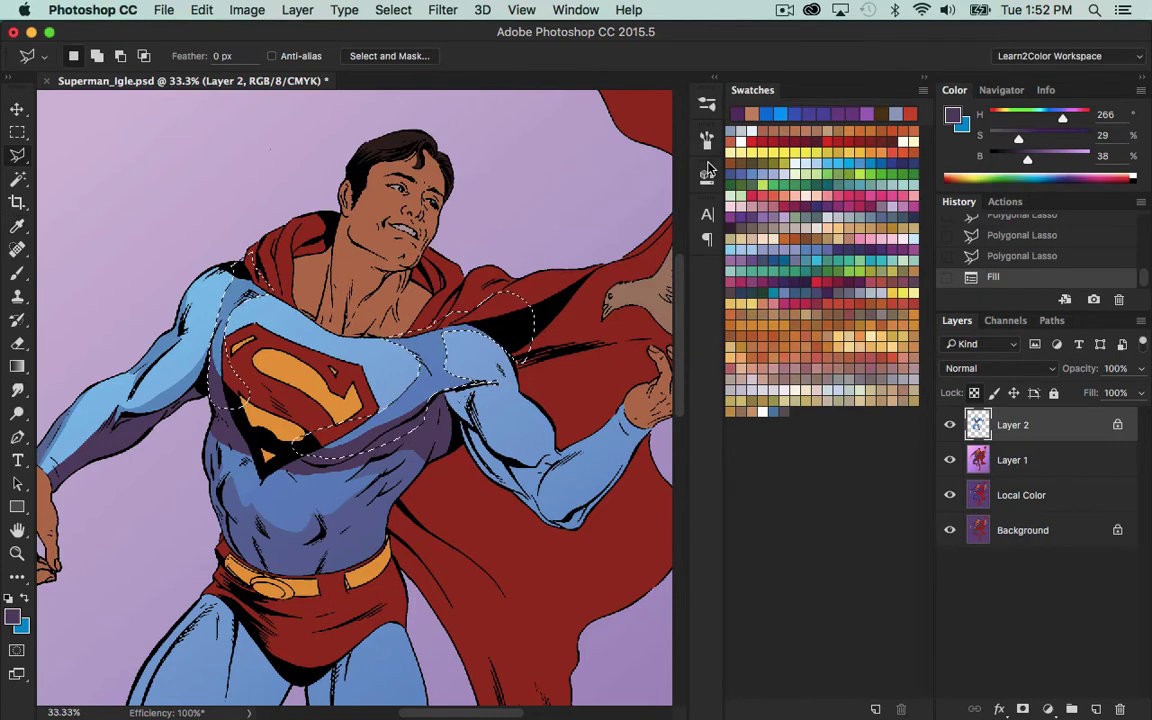
key(super+d)
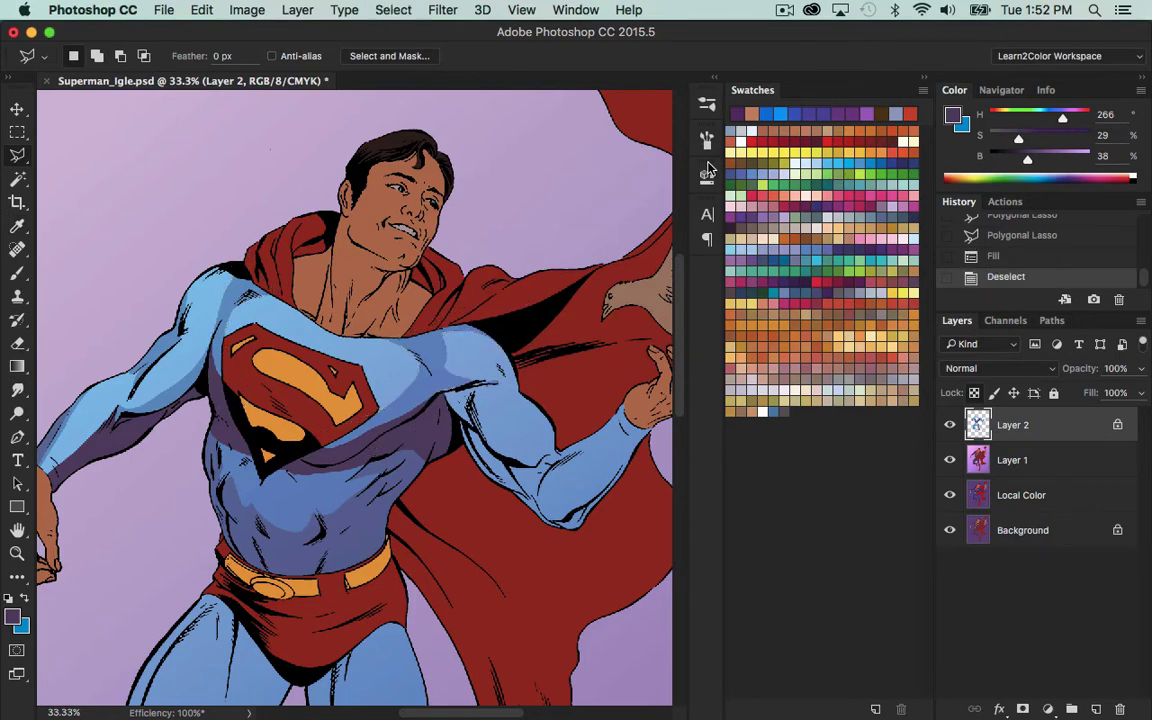
Outline the underside of the bent arm from armpit to wrist, fill it with the foreground colour at 40% opacity, and deselect.
drag(528, 531, 446, 489)
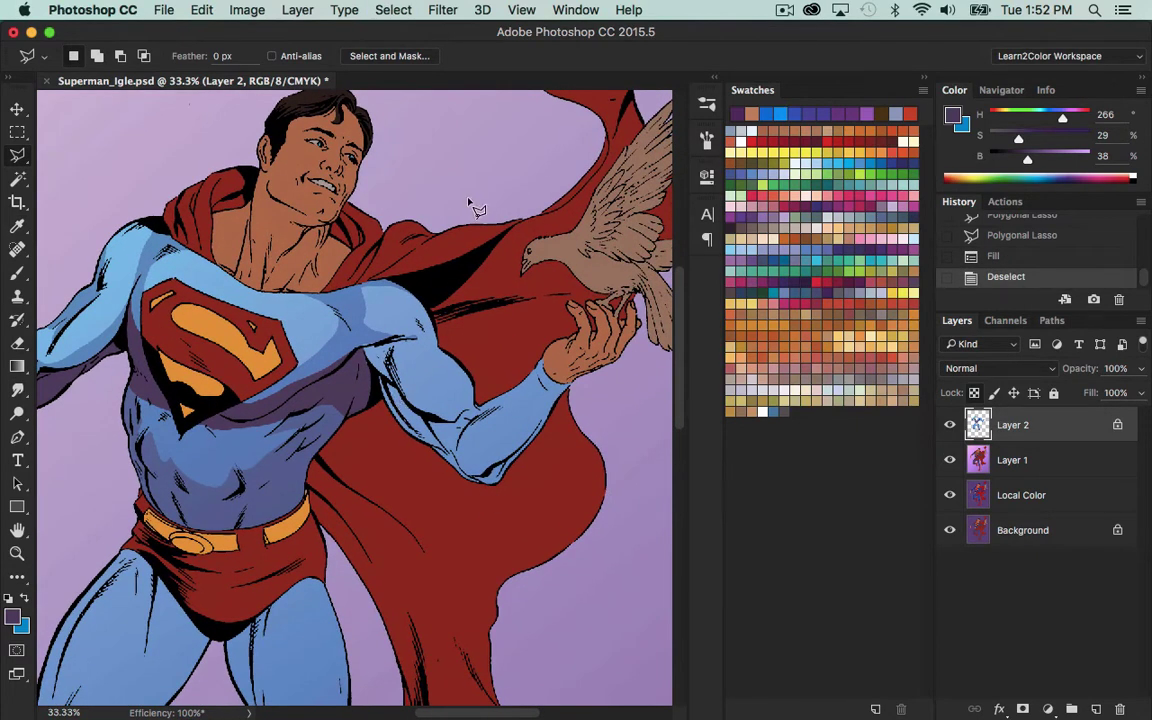
click(397, 488)
click(354, 348)
drag(418, 399, 451, 415)
mouse_move(577, 367)
mouse_down()
mouse_move(555, 470)
mouse_move(415, 525)
mouse_up()
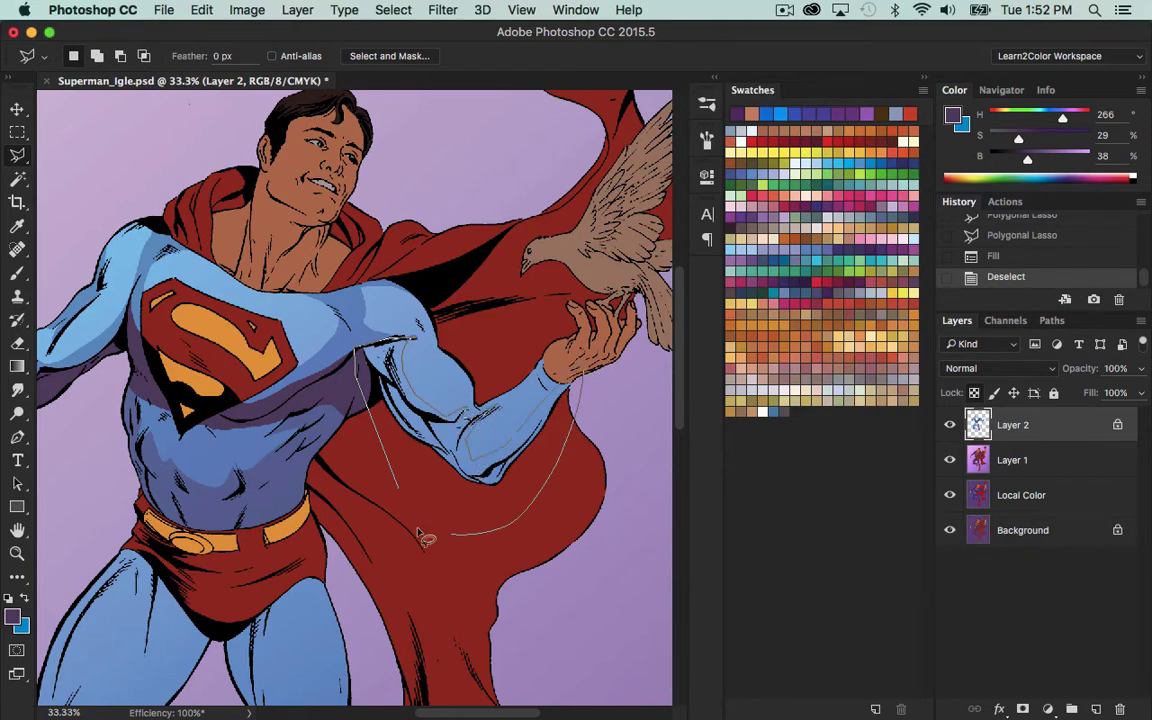
double_click(417, 518)
key(shift+F5)
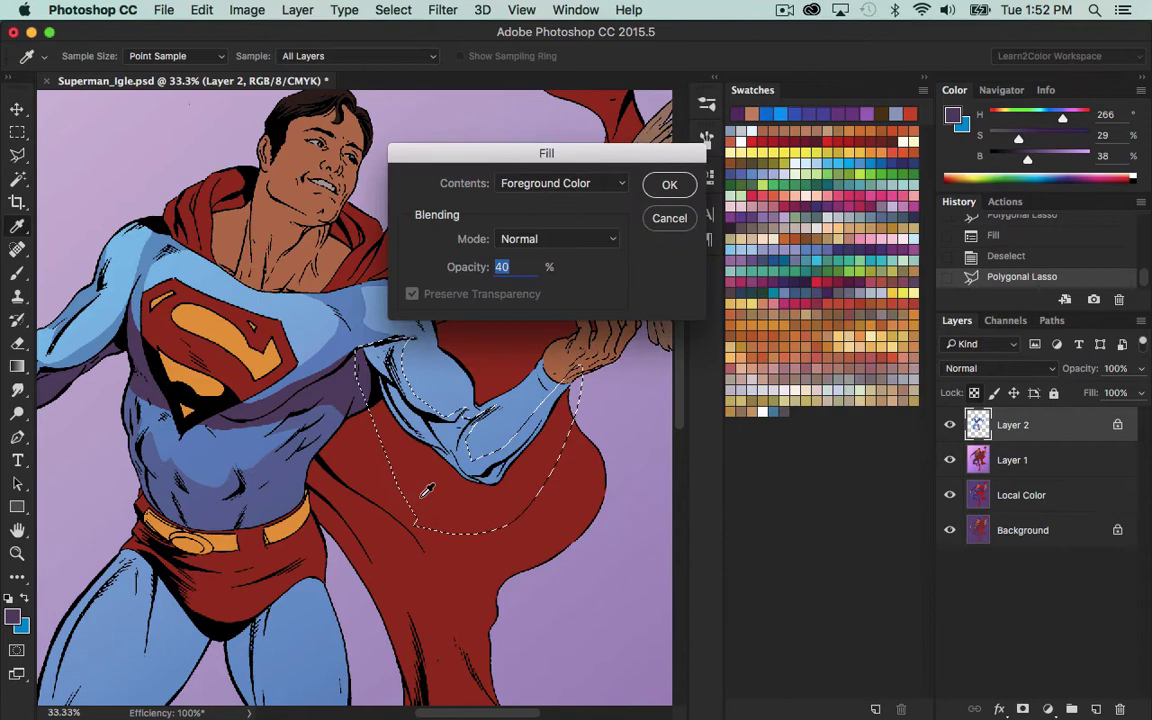
click(669, 185)
key(super+d)
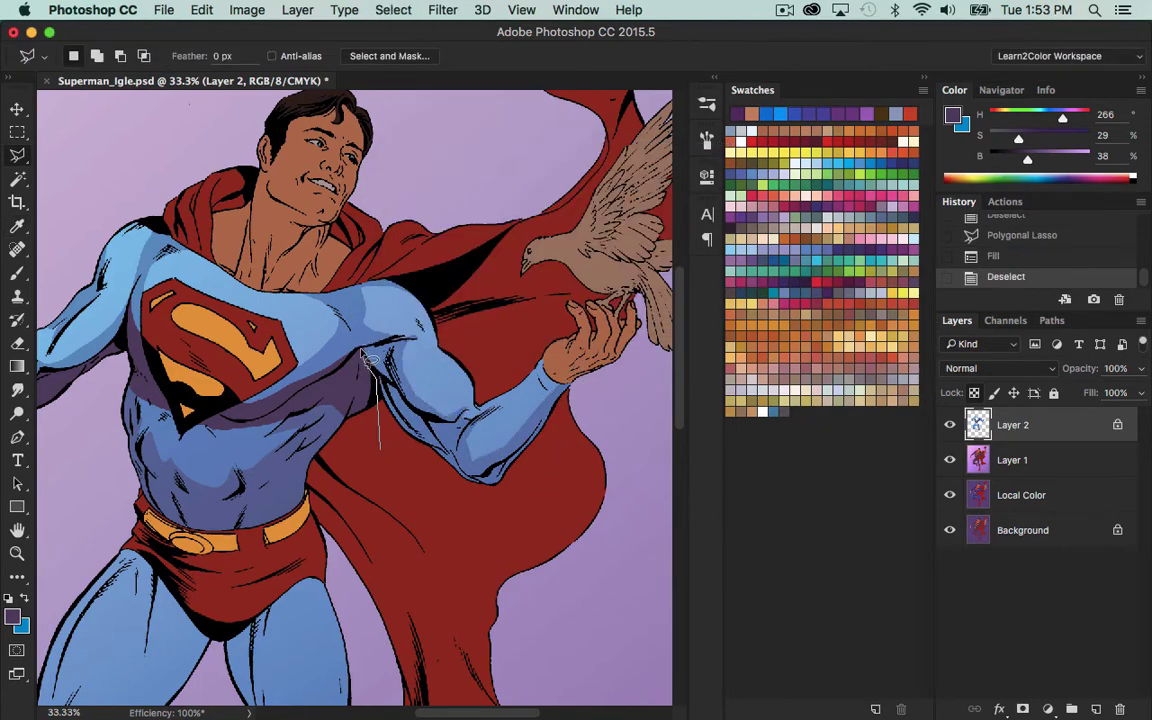
Outline a narrower core shadow along the bent arm's lower edge around the elbow and fill it solid with the dark purple.
drag(394, 351, 397, 391)
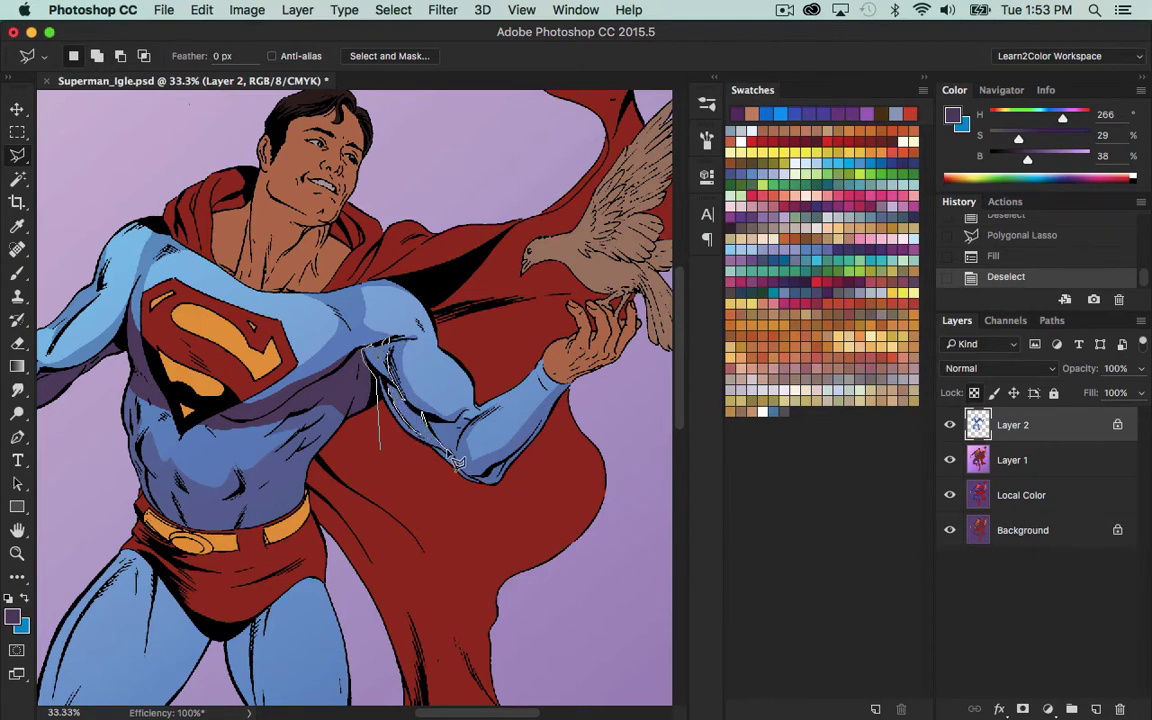
drag(471, 479, 511, 457)
double_click(414, 485)
key(alt+BackSpace)
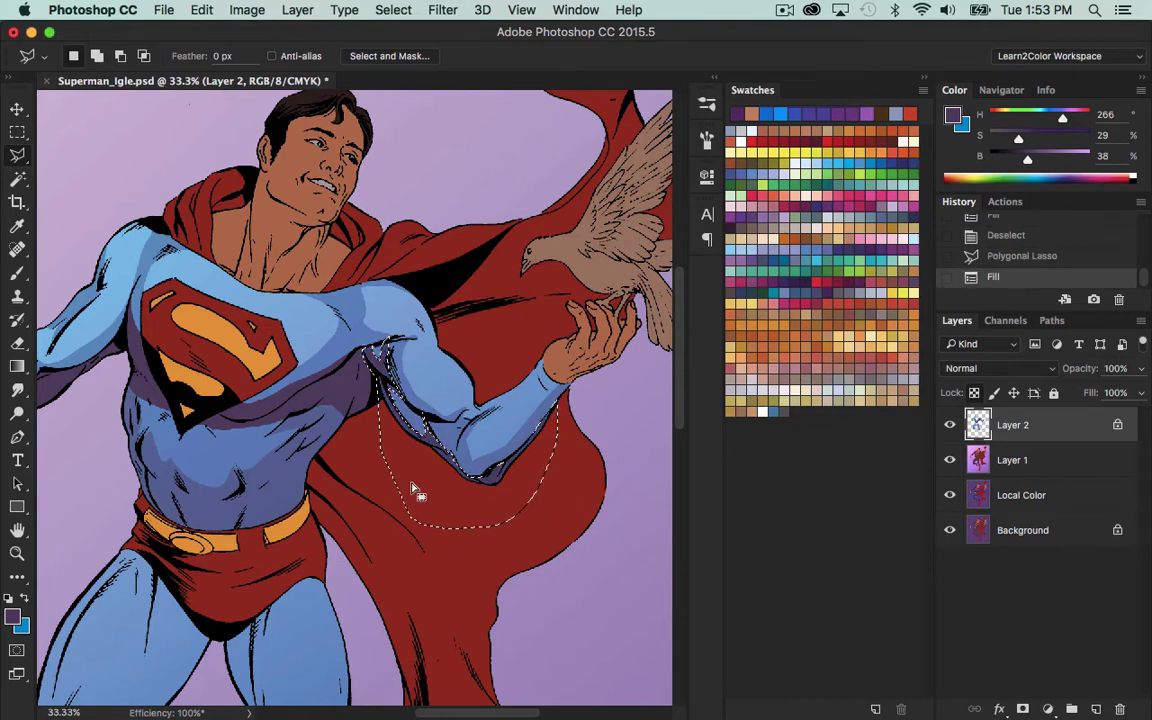
Outline a shadow around the bent leg's outer edge, inner thigh, knee and calf, fill it with the foreground colour at 40% opacity, and deselect.
key(super+d)
scroll(365, 532, down, 6)
scroll(365, 532, left, 6)
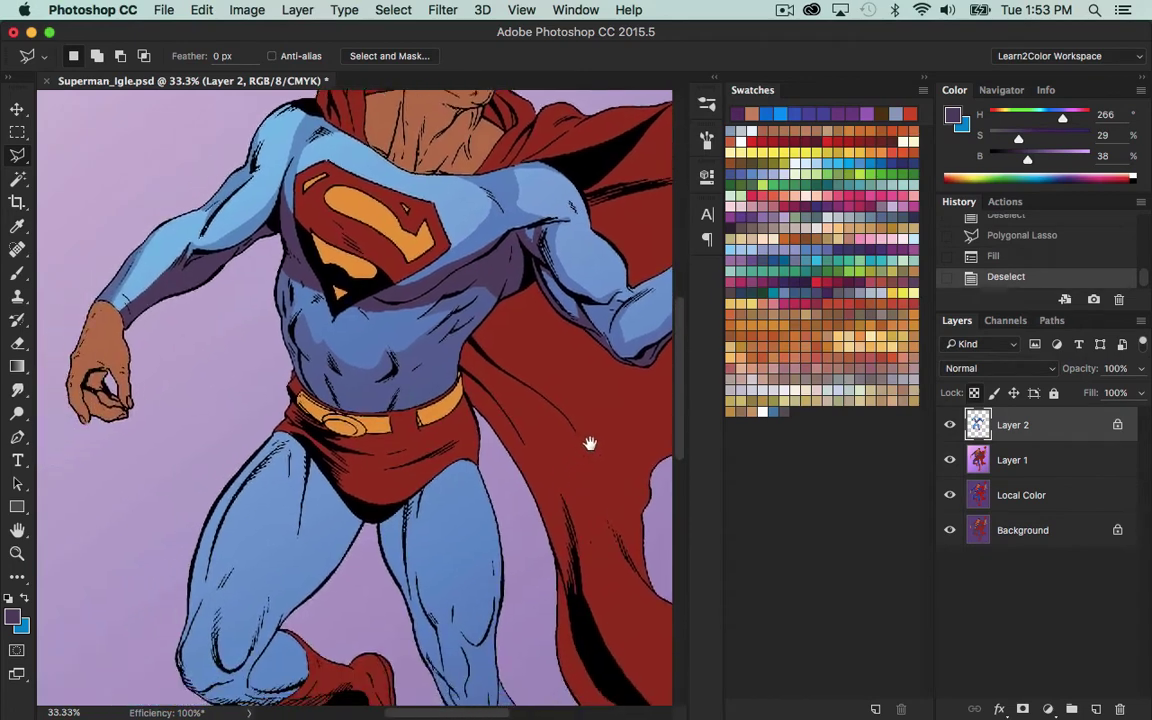
drag(497, 499, 523, 453)
drag(361, 291, 276, 456)
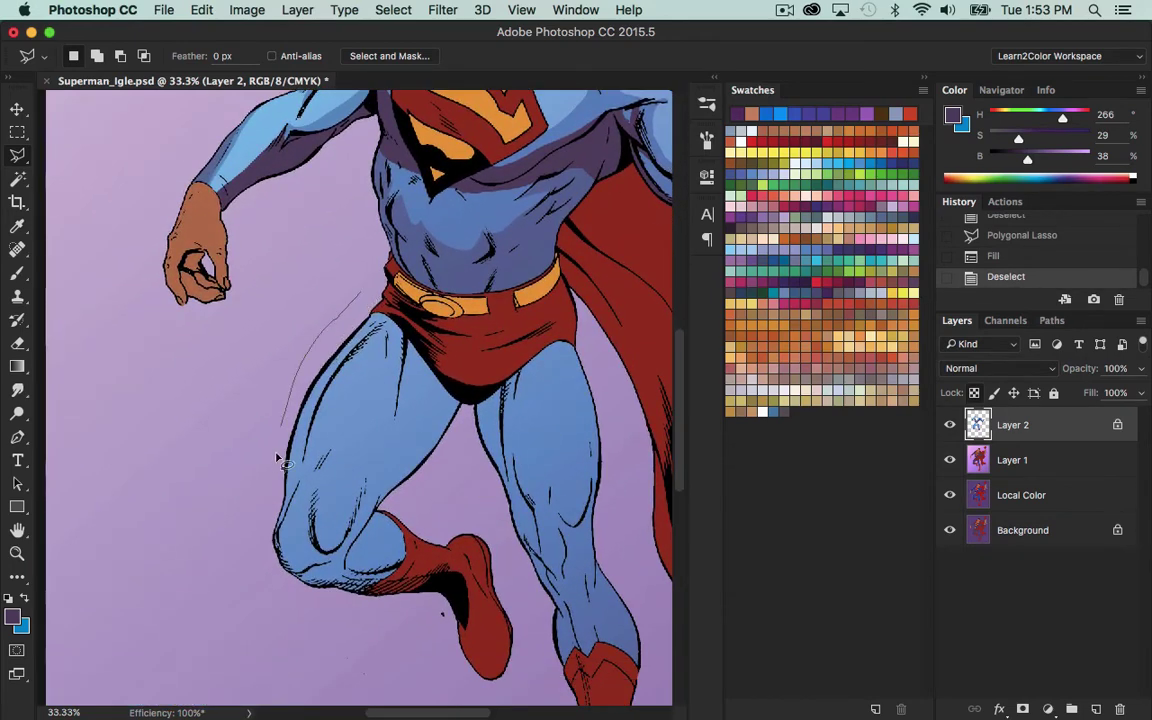
click(251, 504)
click(253, 553)
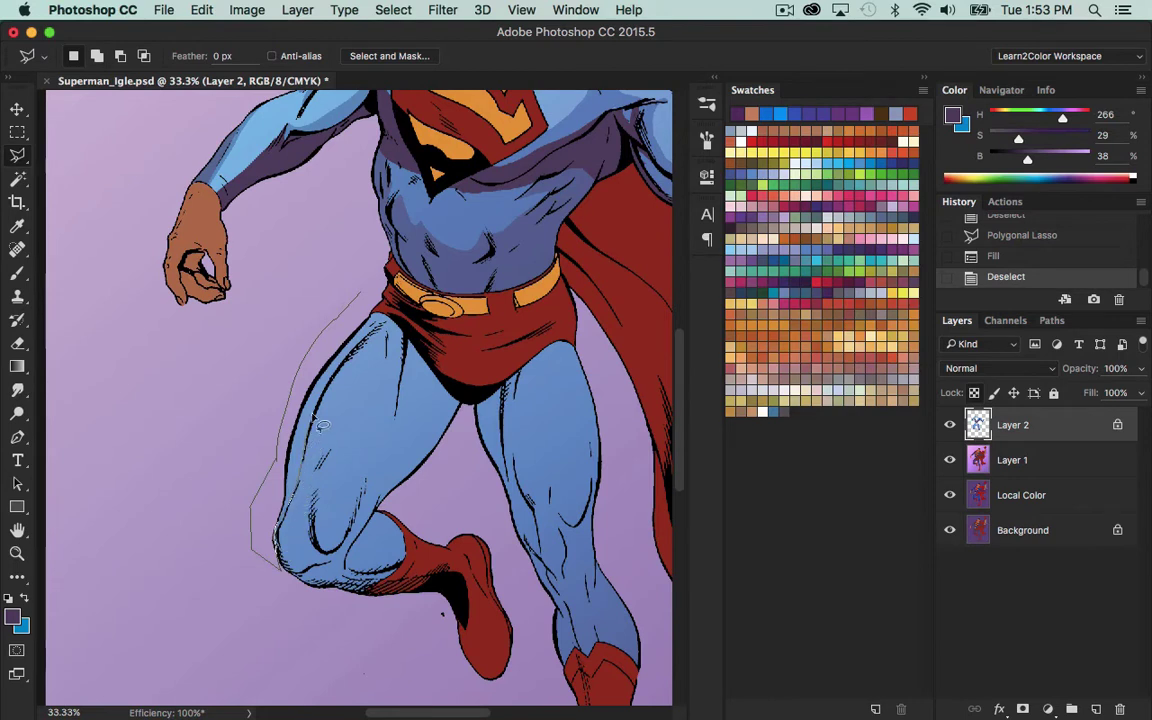
drag(377, 330, 383, 323)
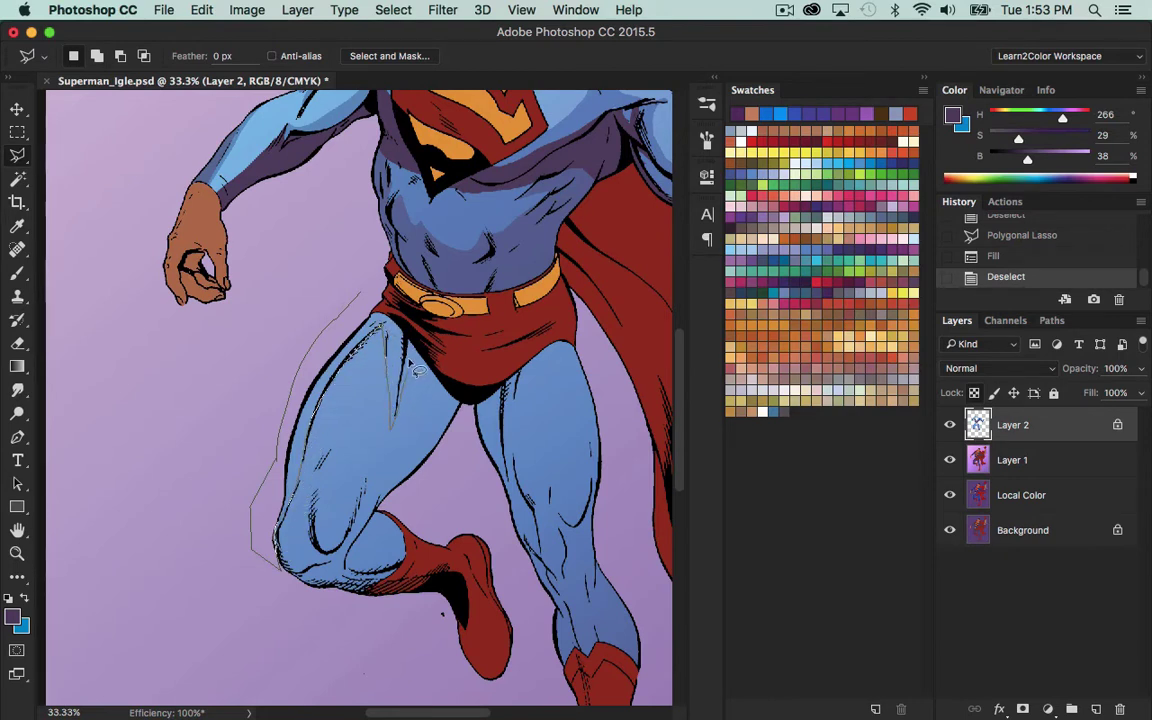
click(410, 361)
click(415, 398)
click(391, 451)
click(367, 479)
click(357, 517)
click(328, 540)
click(314, 520)
click(312, 494)
mouse_move(319, 553)
mouse_down()
mouse_move(284, 620)
mouse_move(411, 660)
mouse_move(461, 633)
mouse_move(442, 635)
mouse_move(466, 381)
mouse_move(388, 293)
mouse_up()
key(shift+BackSpace)
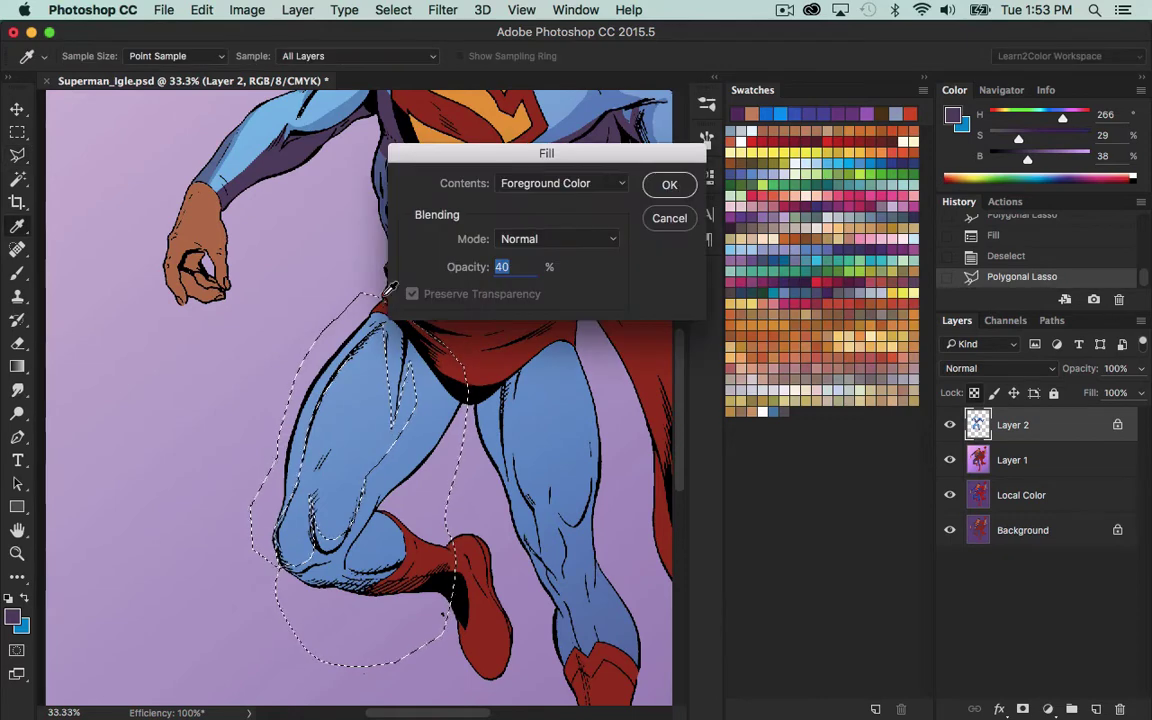
click(669, 184)
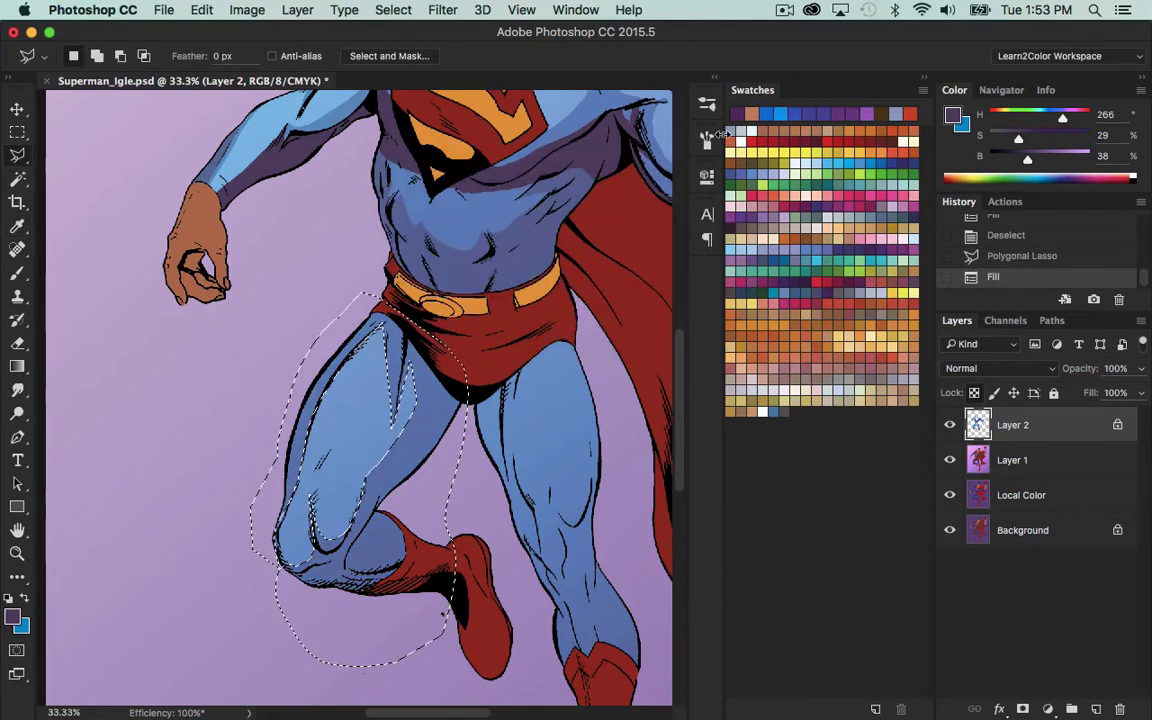
key(super+d)
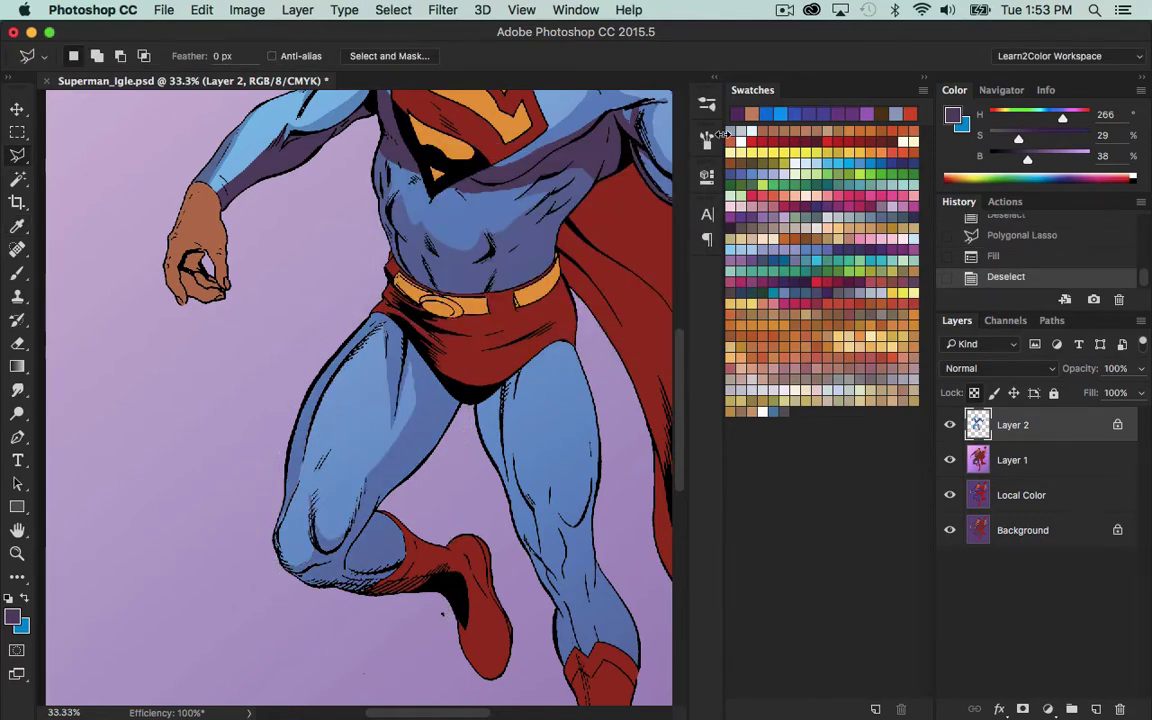
Outline a deeper shadow along the bent leg's inner thigh from groin to knee, fill it at 40% opacity, and deselect.
mouse_move(394, 318)
mouse_down()
mouse_move(396, 395)
mouse_move(411, 335)
mouse_move(424, 335)
mouse_move(430, 383)
mouse_move(388, 468)
mouse_up()
mouse_move(372, 527)
mouse_down()
mouse_move(429, 467)
mouse_move(476, 364)
mouse_up()
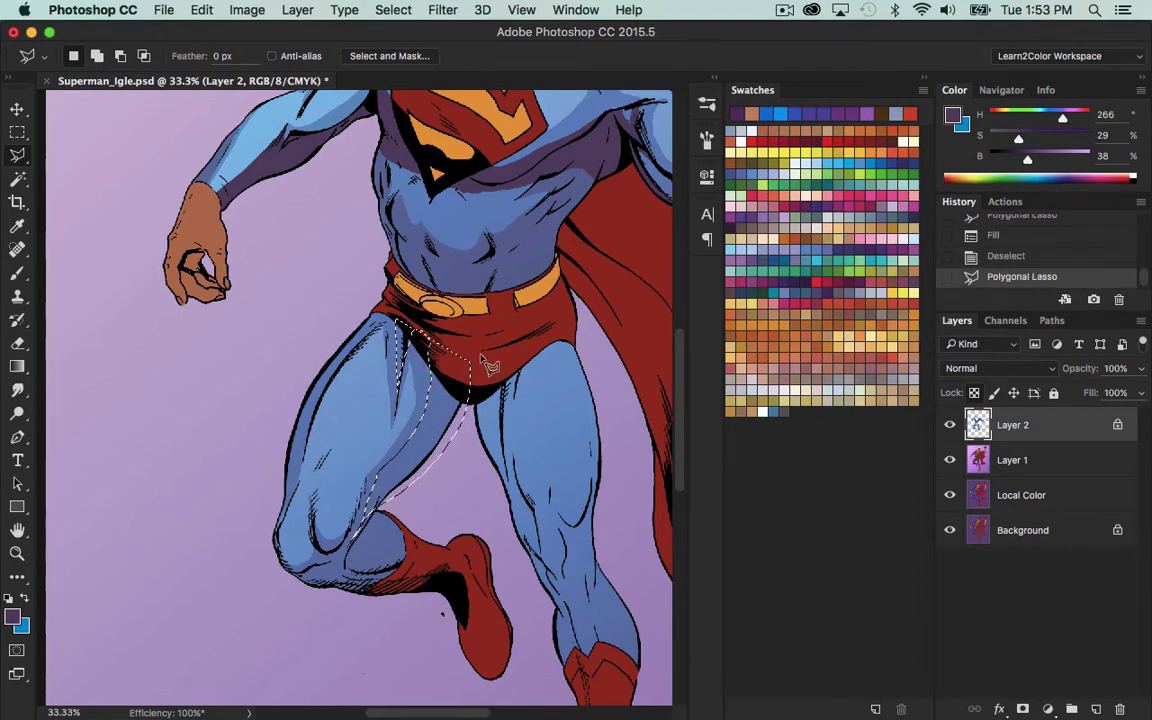
key(shift+BackSpace)
click(666, 185)
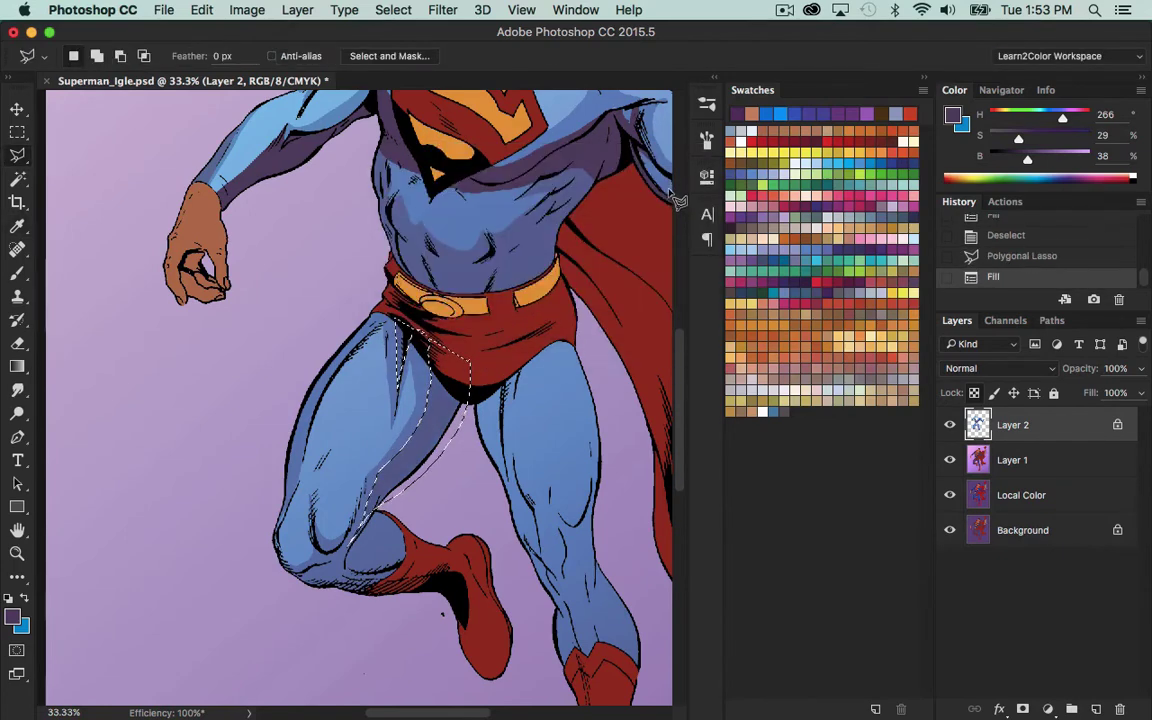
key(super+d)
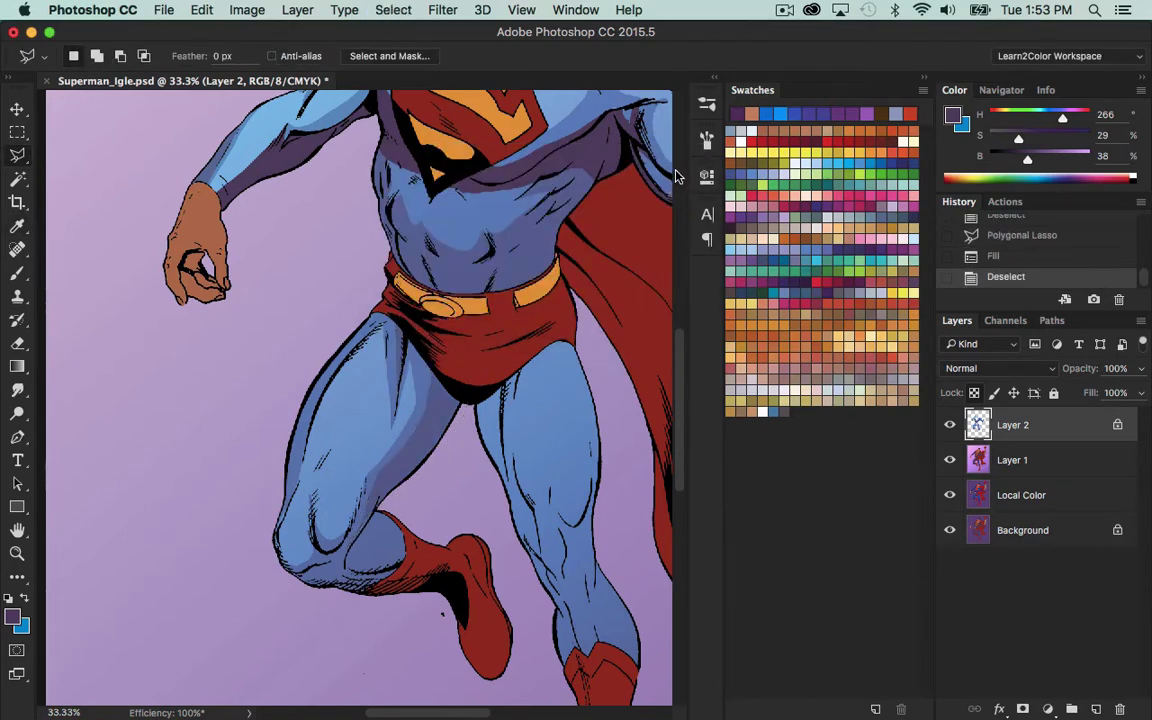
Outline a narrow core shadow on the rear edge of the bent thigh, fill it with the dark purple foreground colour, and deselect.
mouse_move(447, 387)
mouse_down()
mouse_move(387, 480)
mouse_move(387, 506)
mouse_move(474, 371)
mouse_up()
key(alt+BackSpace)
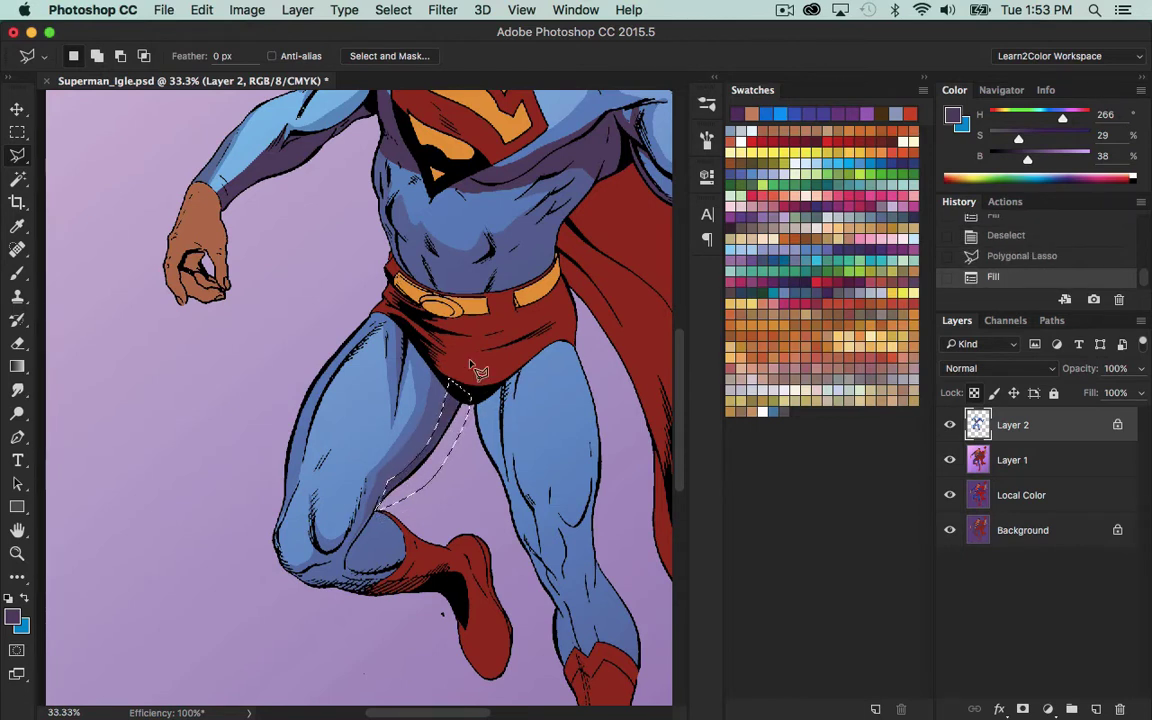
key(super+d)
Outline the underside of the bent knee and calf, fill it with the foreground colour at 40% opacity, and deselect.
mouse_move(308, 588)
mouse_down()
mouse_move(280, 592)
mouse_move(285, 620)
mouse_move(318, 566)
mouse_move(400, 560)
mouse_move(326, 564)
mouse_up()
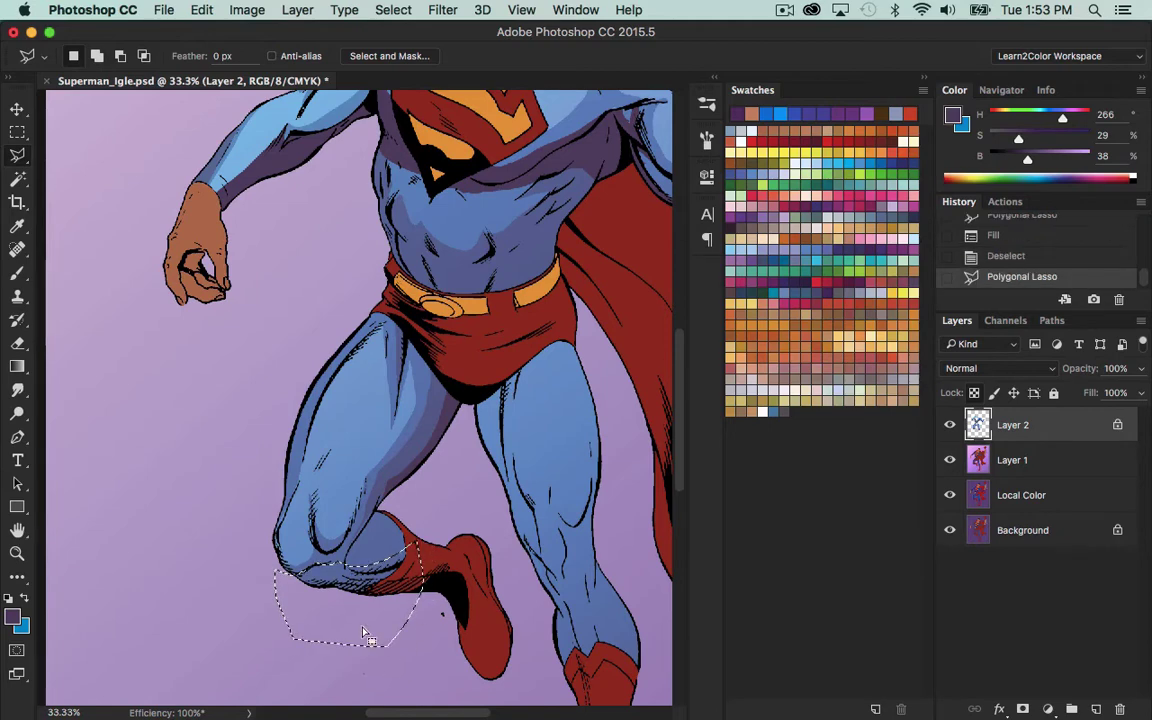
key(shift+F5)
click(669, 180)
key(super+d)
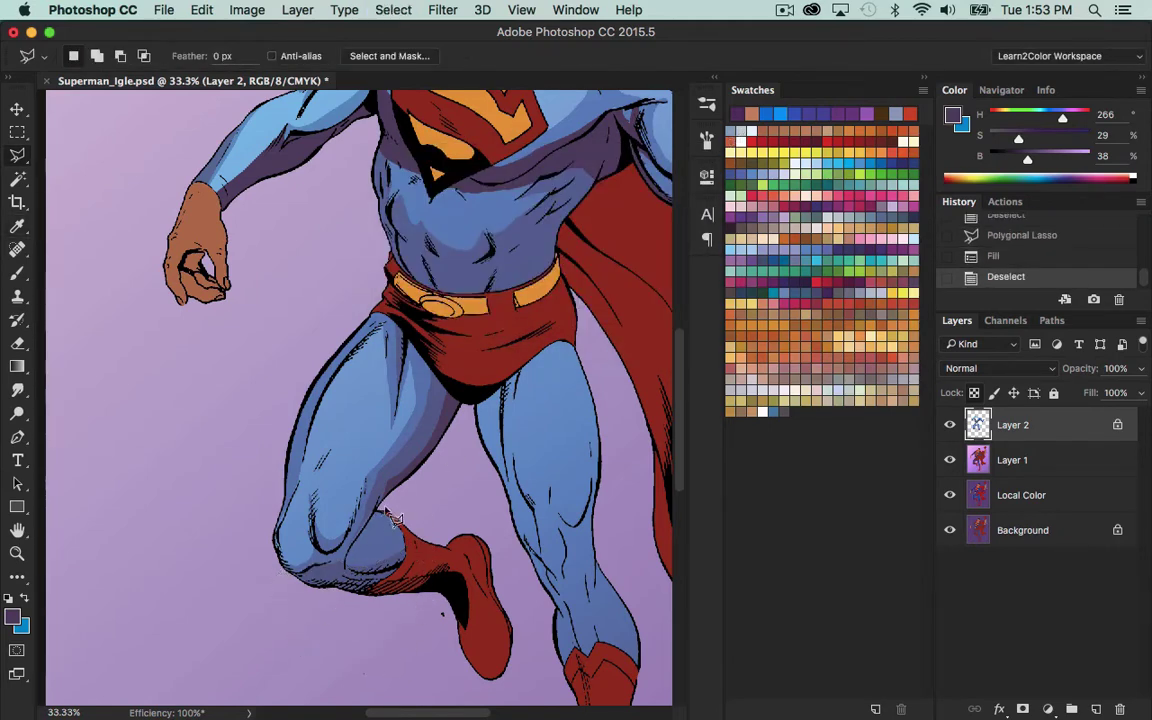
Outline the calf's upper edge behind the bent knee and a strip under the shin, filling each with the dark purple and deselecting.
mouse_move(364, 527)
mouse_down()
mouse_move(418, 530)
mouse_move(398, 503)
mouse_up()
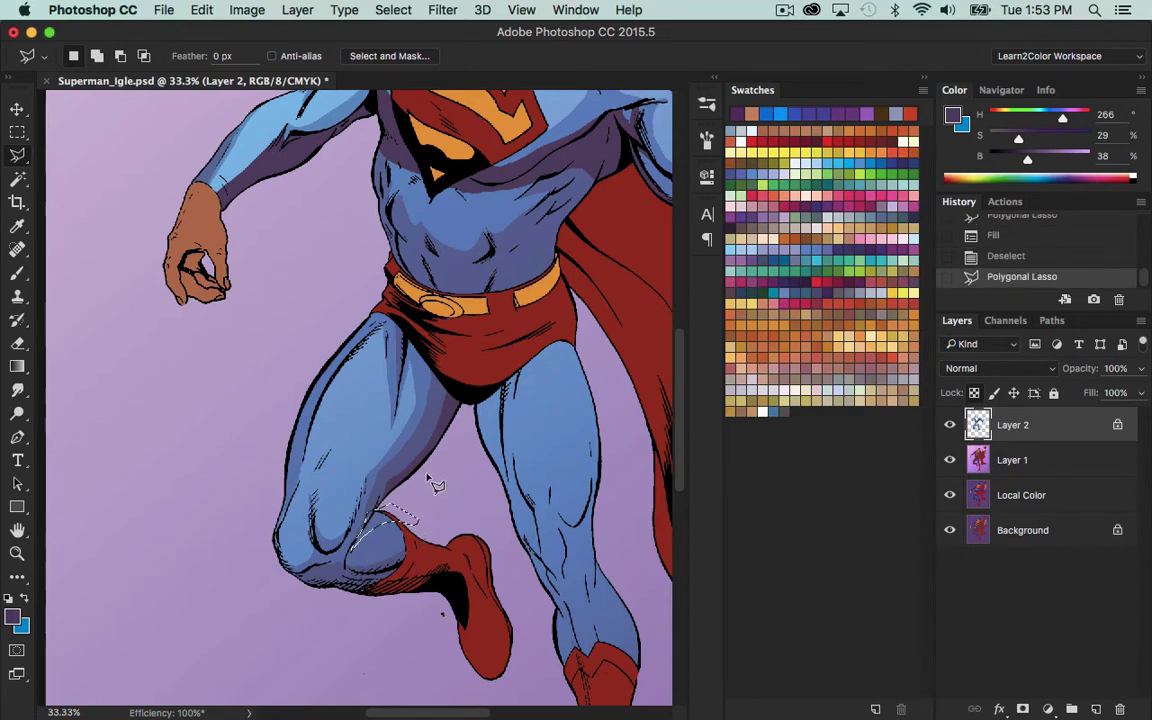
key(alt+BackSpace)
key(super+d)
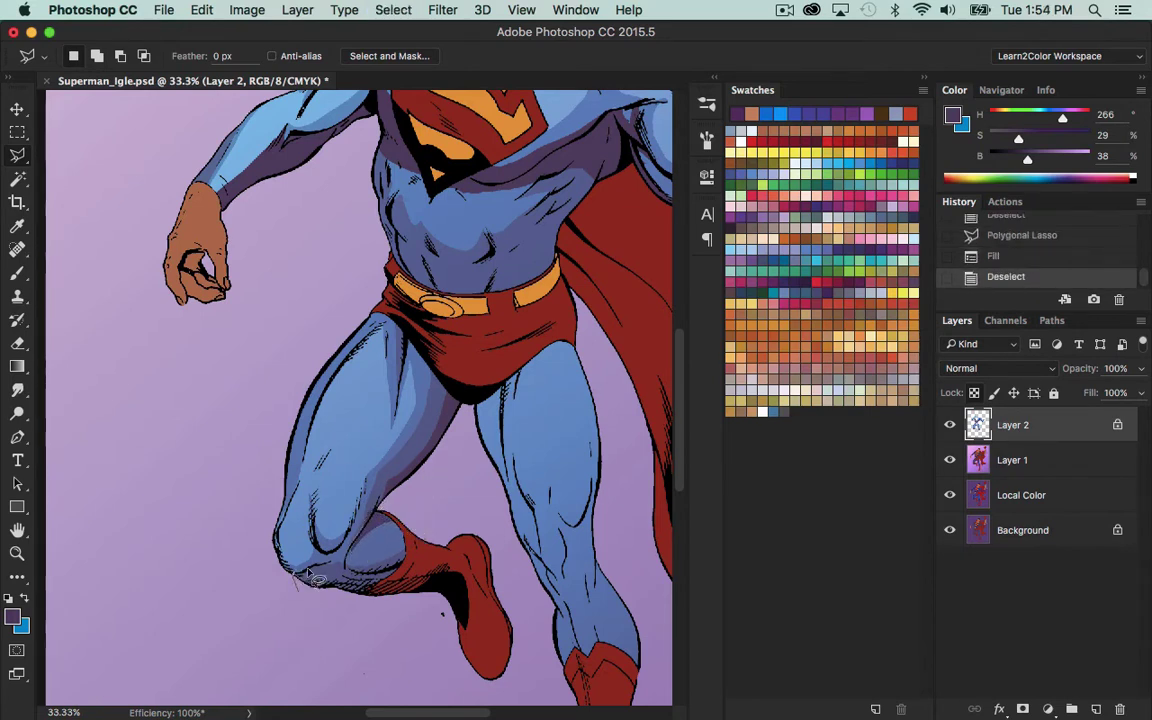
mouse_move(318, 566)
mouse_down()
mouse_move(366, 578)
mouse_move(421, 552)
mouse_move(330, 655)
mouse_up()
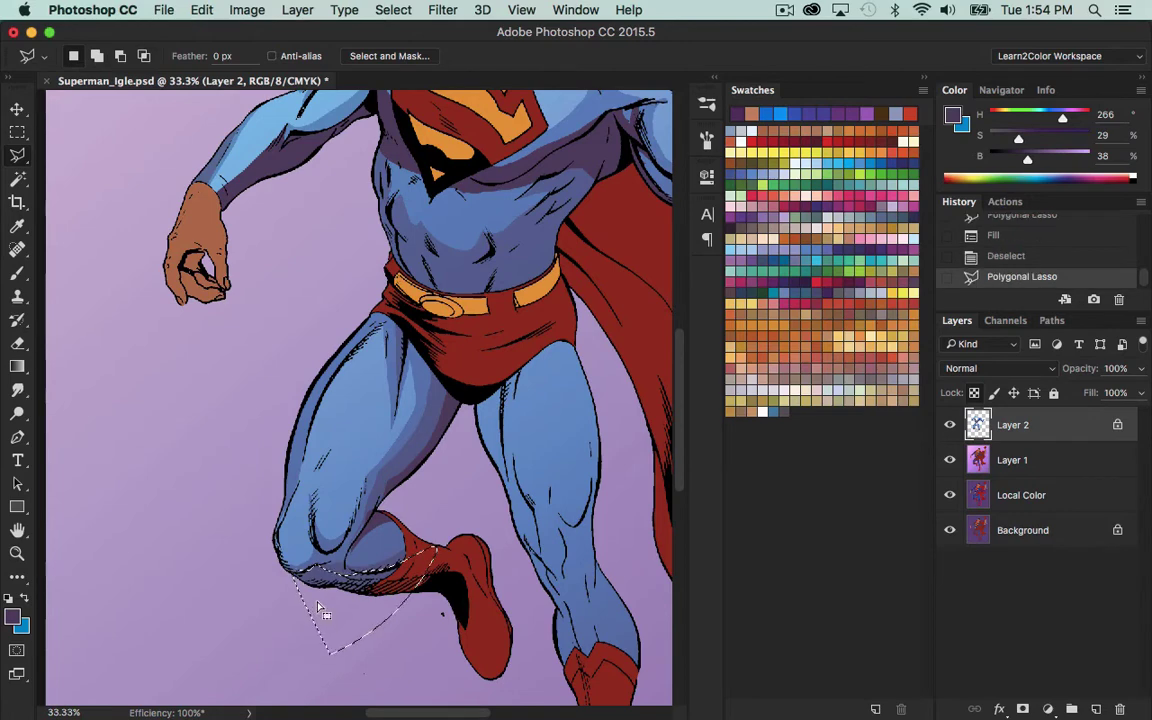
key(alt+BackSpace)
key(super+d)
Outline shadows down both sides of the straight leg and around its shin as one combined selection, fill them at 40% opacity, and deselect.
scroll(599, 535, right, 5)
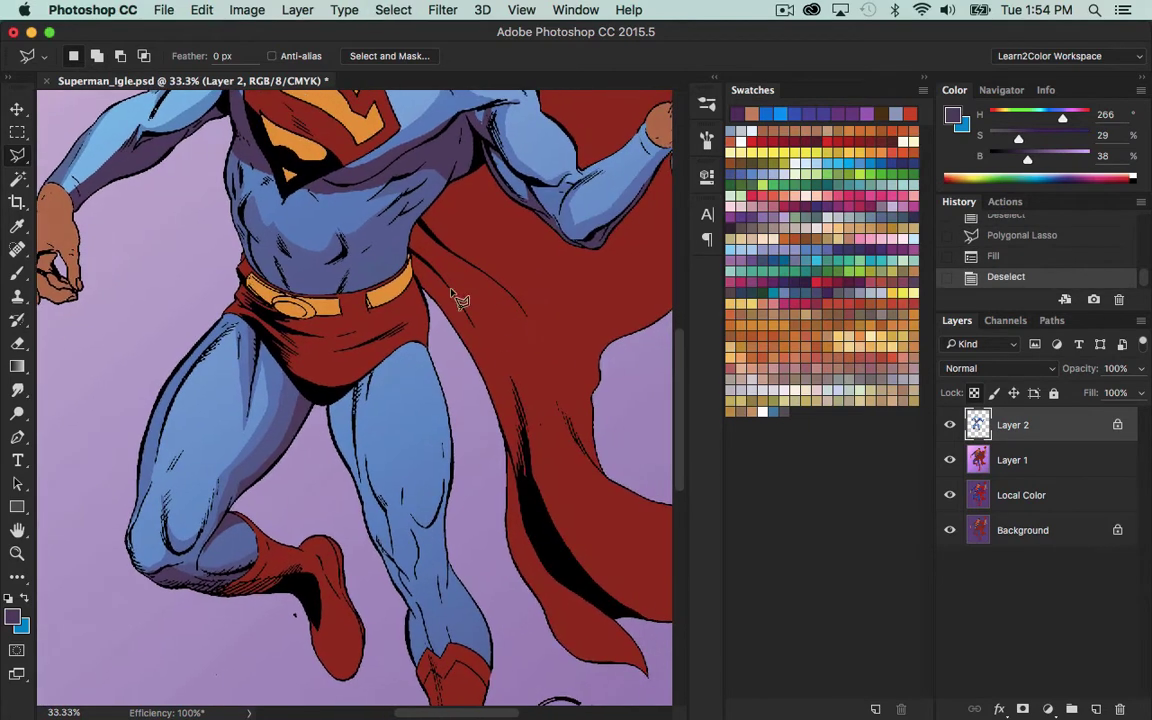
click(320, 373)
click(311, 393)
mouse_move(371, 362)
mouse_down()
mouse_move(402, 329)
mouse_move(412, 338)
mouse_move(445, 484)
mouse_up()
click(446, 485)
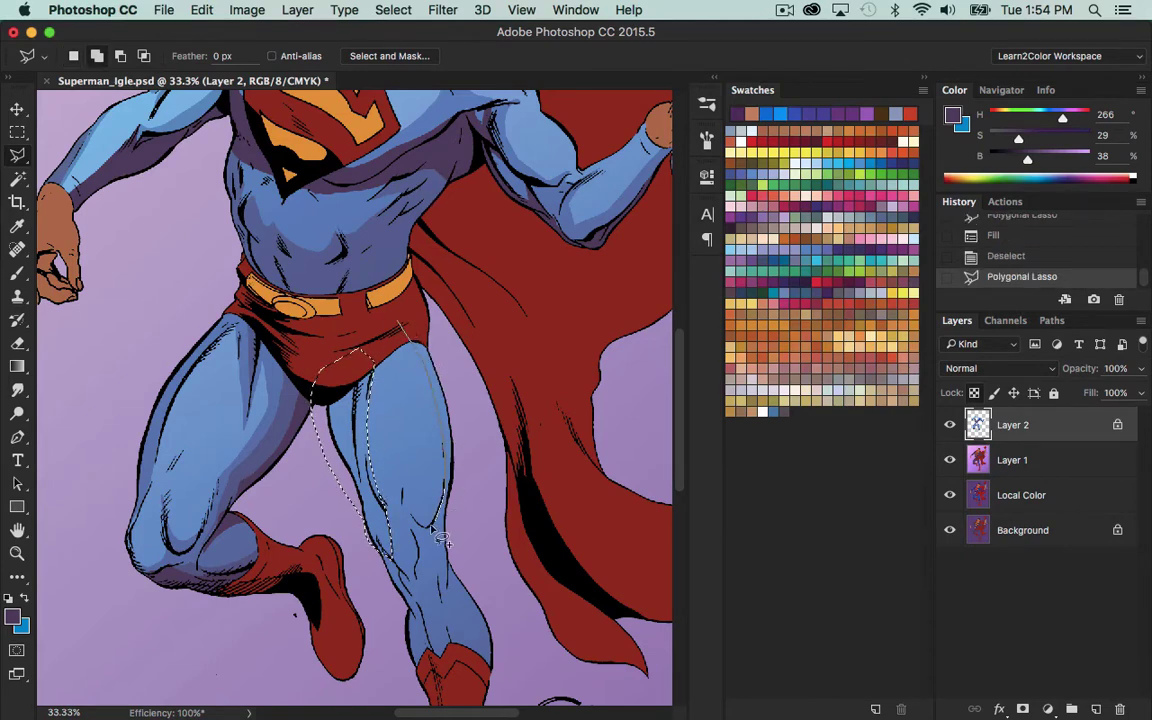
scroll(413, 520, down, 5)
scroll(413, 520, right, 2)
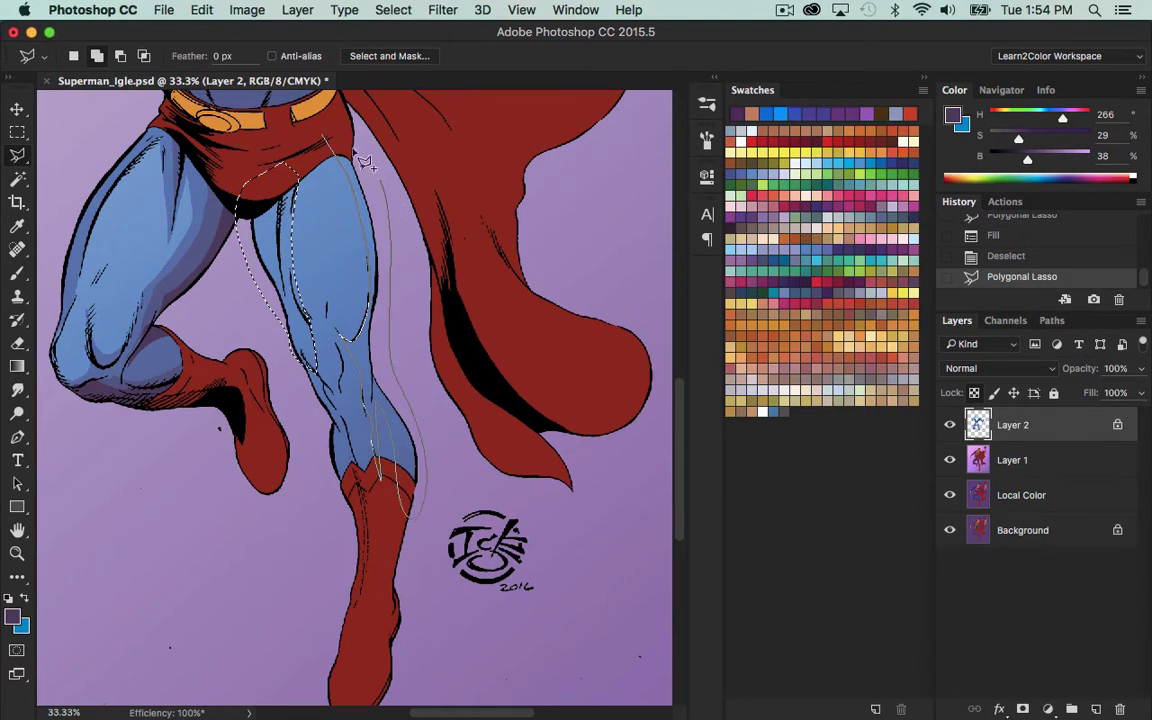
click(326, 137)
shift+click(312, 442)
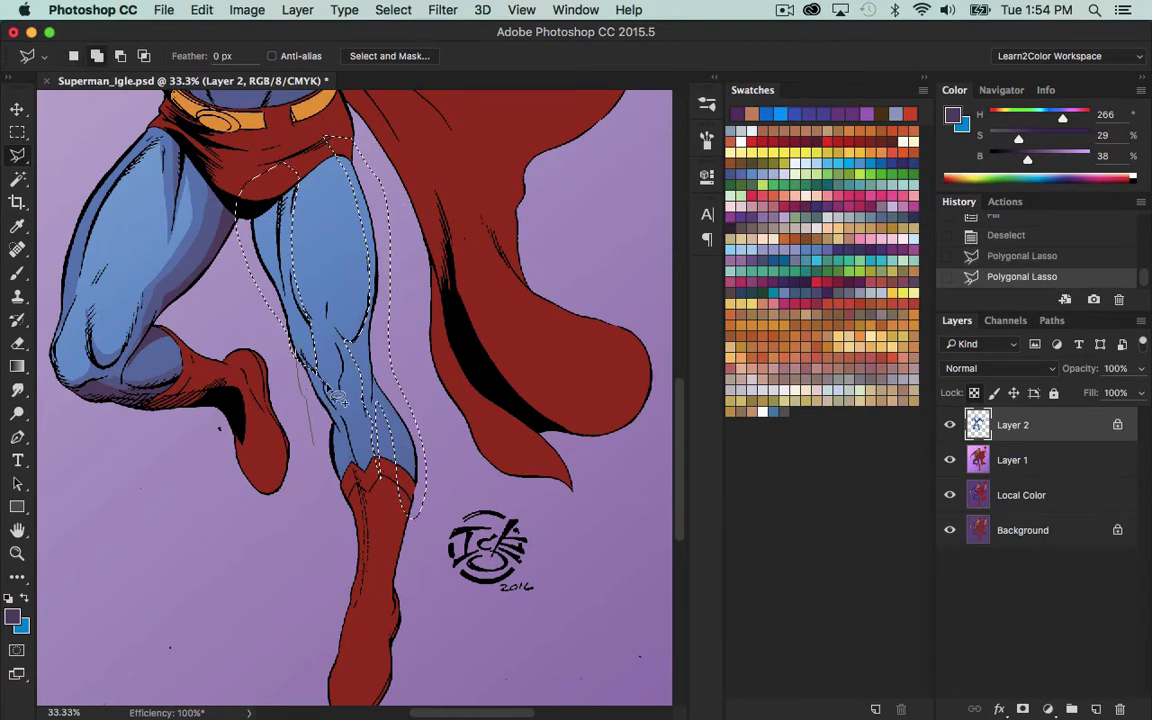
mouse_move(332, 404)
mouse_down()
mouse_move(352, 451)
mouse_move(319, 488)
mouse_move(315, 446)
mouse_up()
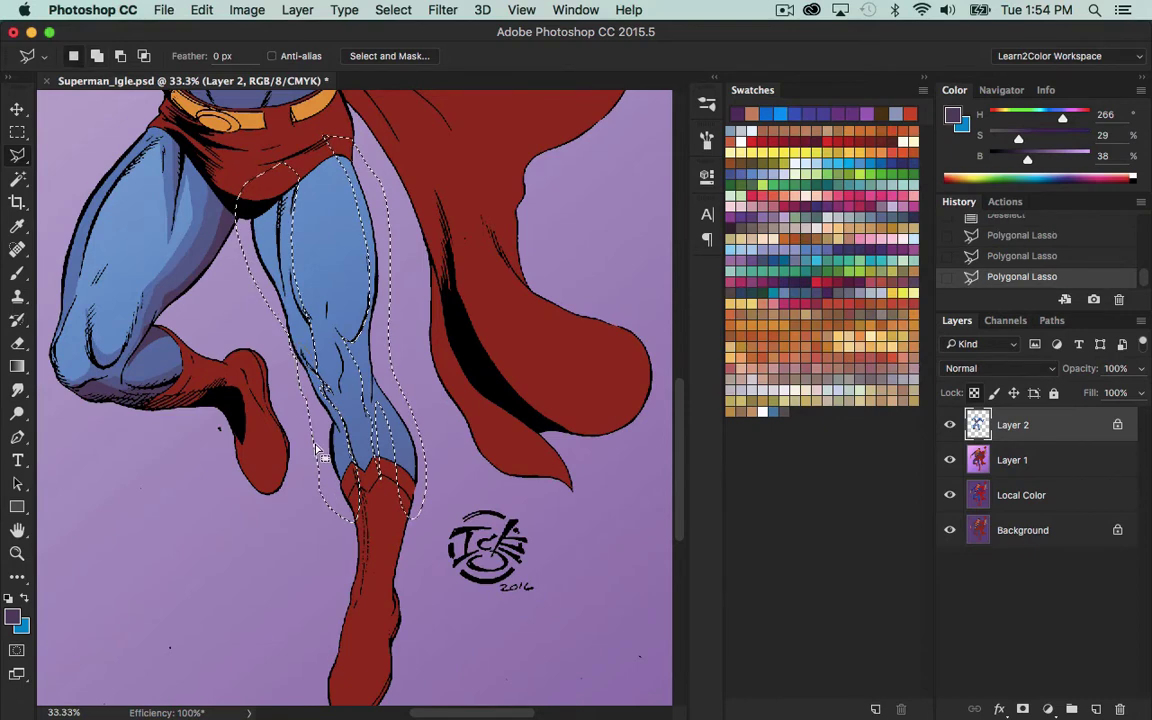
key(shift+BackSpace)
click(662, 186)
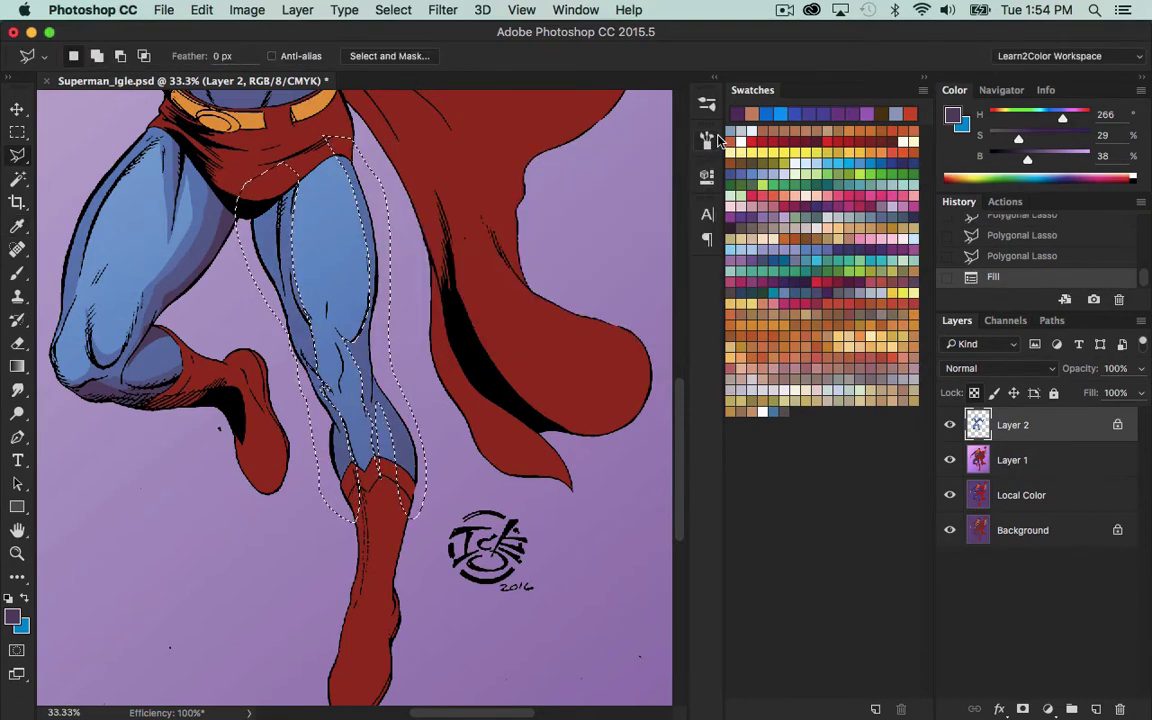
key(ctrl+d)
Outline a deeper shadow along the straight leg's inner thigh down to the knee, fill it at 40% opacity, and deselect.
mouse_move(249, 283)
mouse_down()
mouse_move(248, 218)
mouse_move(281, 189)
mouse_up()
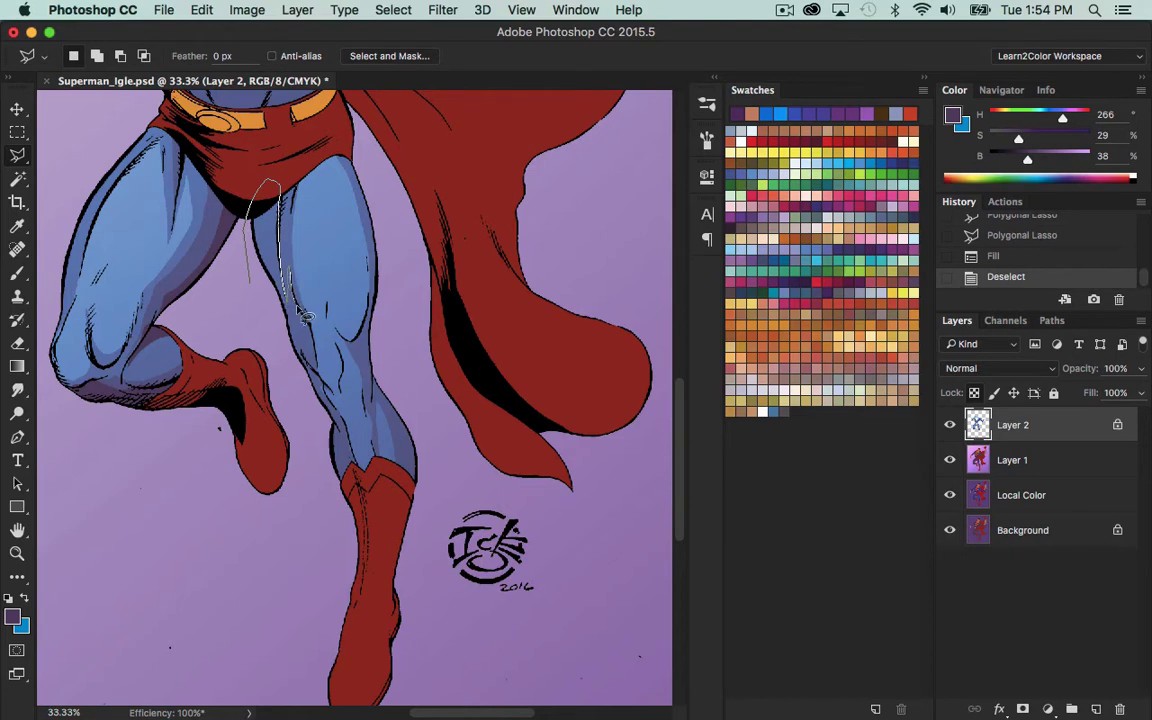
click(308, 368)
click(249, 282)
key(shift+BackSpace)
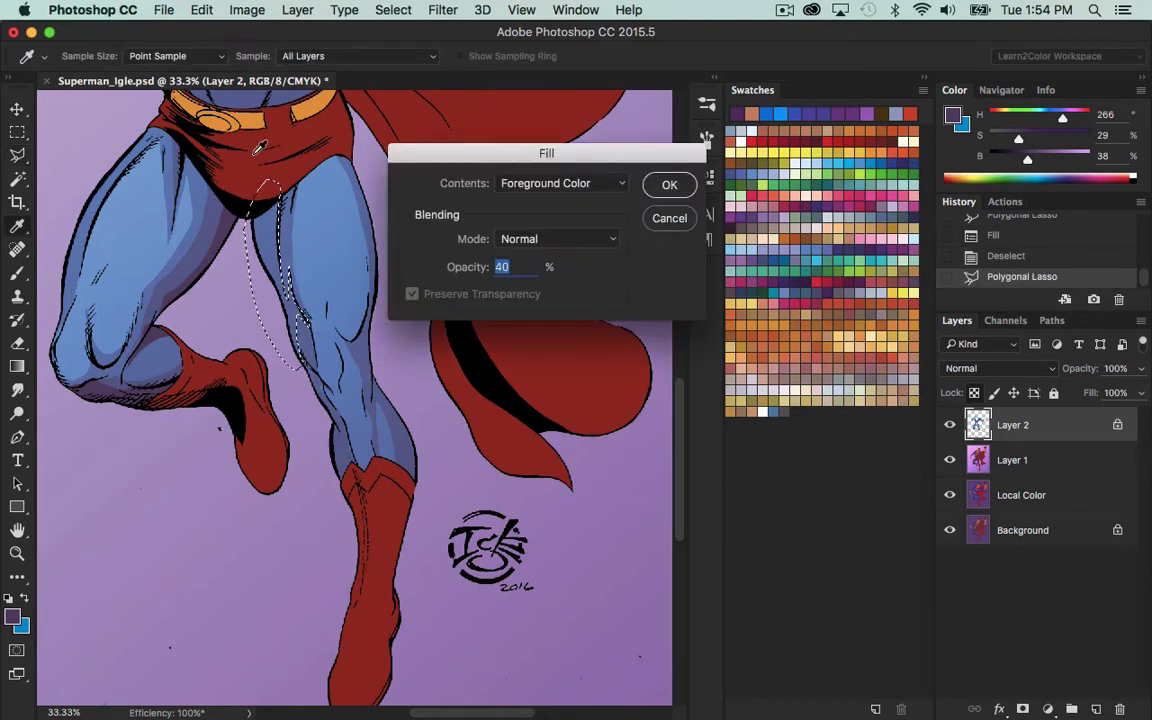
click(669, 185)
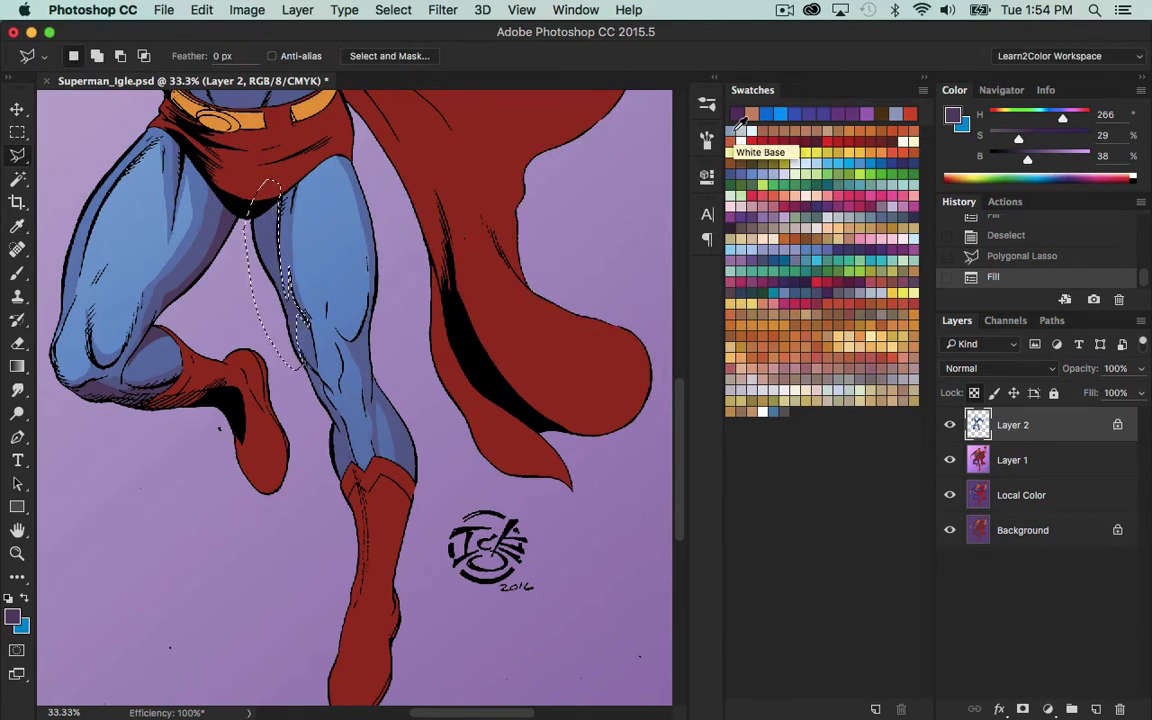
key(super+d)
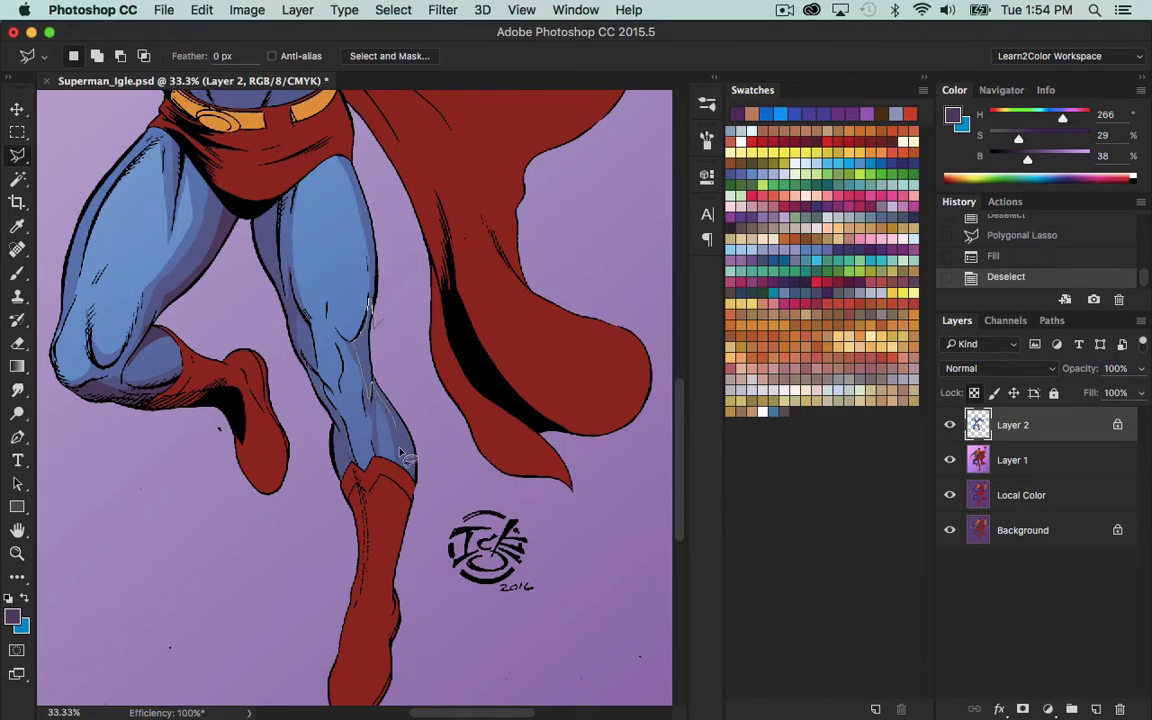
Outline a deeper shadow along the straight leg's outer edge from knee to boot, fill it at 40% opacity, and deselect.
drag(400, 450, 402, 352)
key(shift+F5)
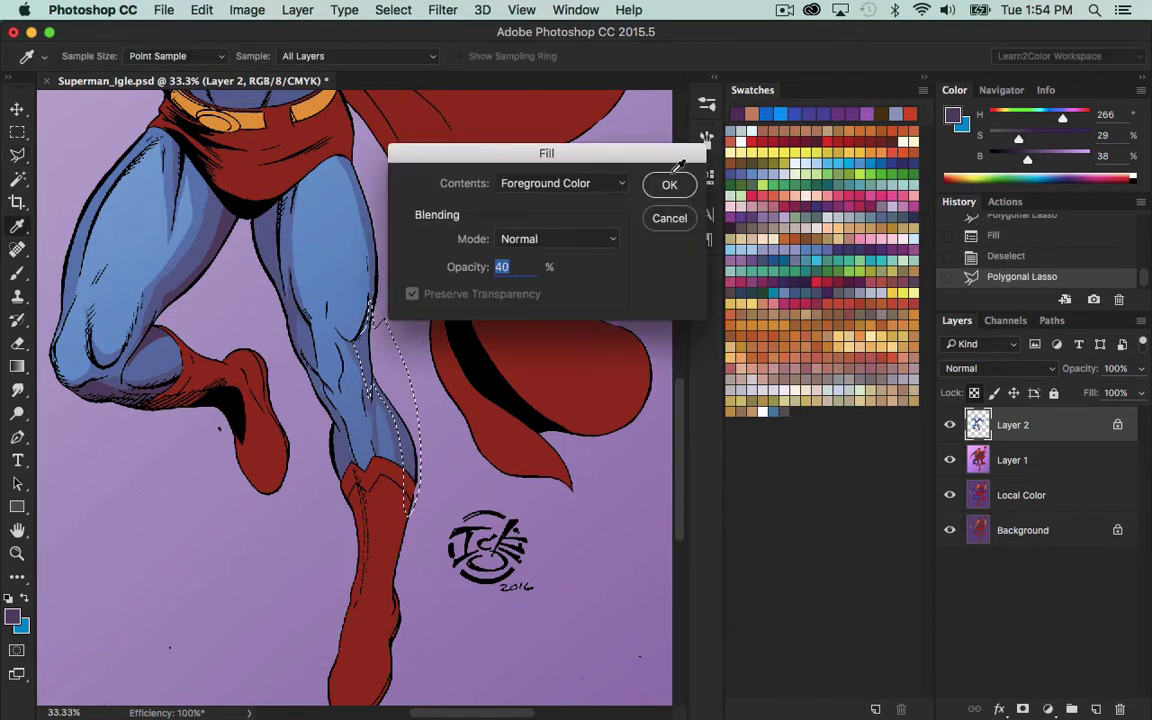
click(669, 184)
key(super+d)
Sample the light blue from the lit top of the lowered forearm as the foreground colour.
scroll(520, 460, up, 5)
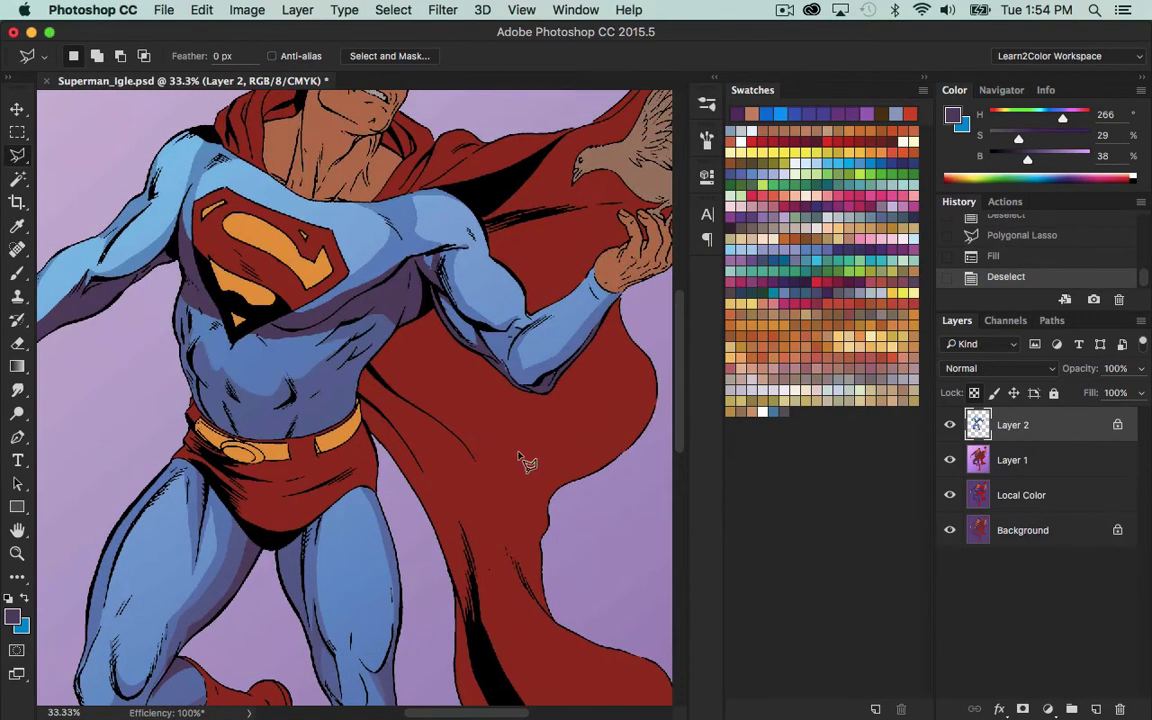
key(z)
alt+click(520, 458)
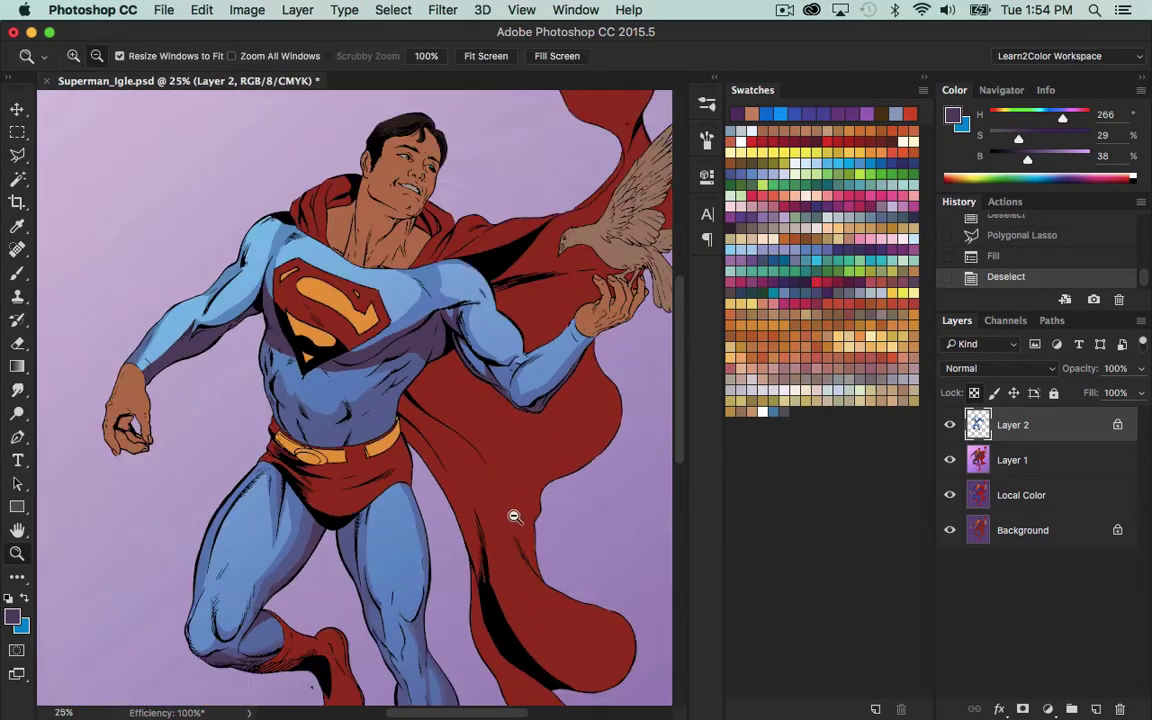
alt+click(527, 489)
drag(532, 484, 518, 407)
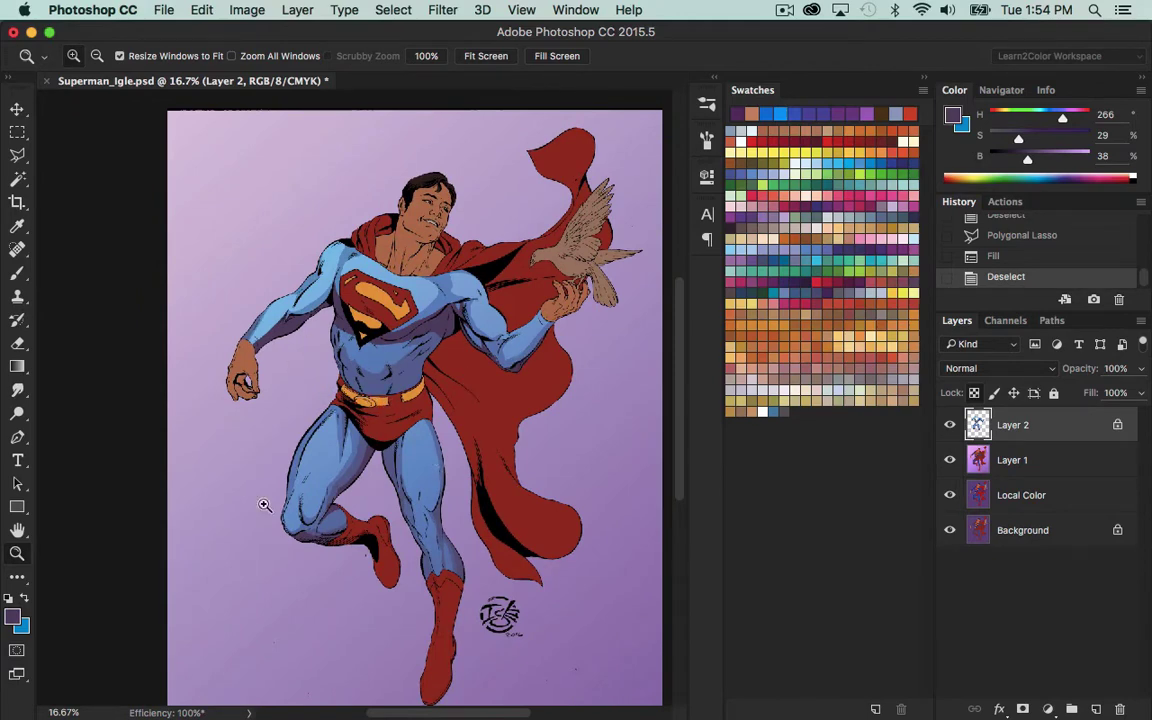
click(497, 616)
drag(287, 458, 478, 540)
key(i)
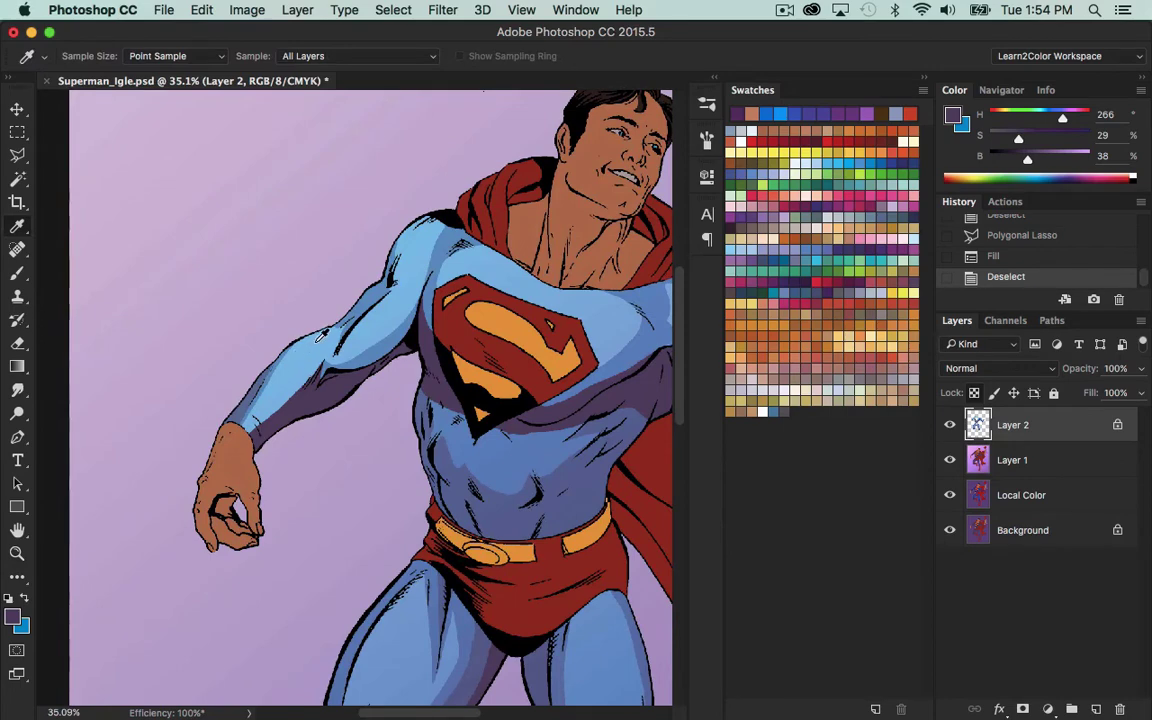
click(314, 340)
Outline a highlight down the front of the bent thigh to the knee, fill it with the light blue, and deselect.
scroll(446, 487, down, 5)
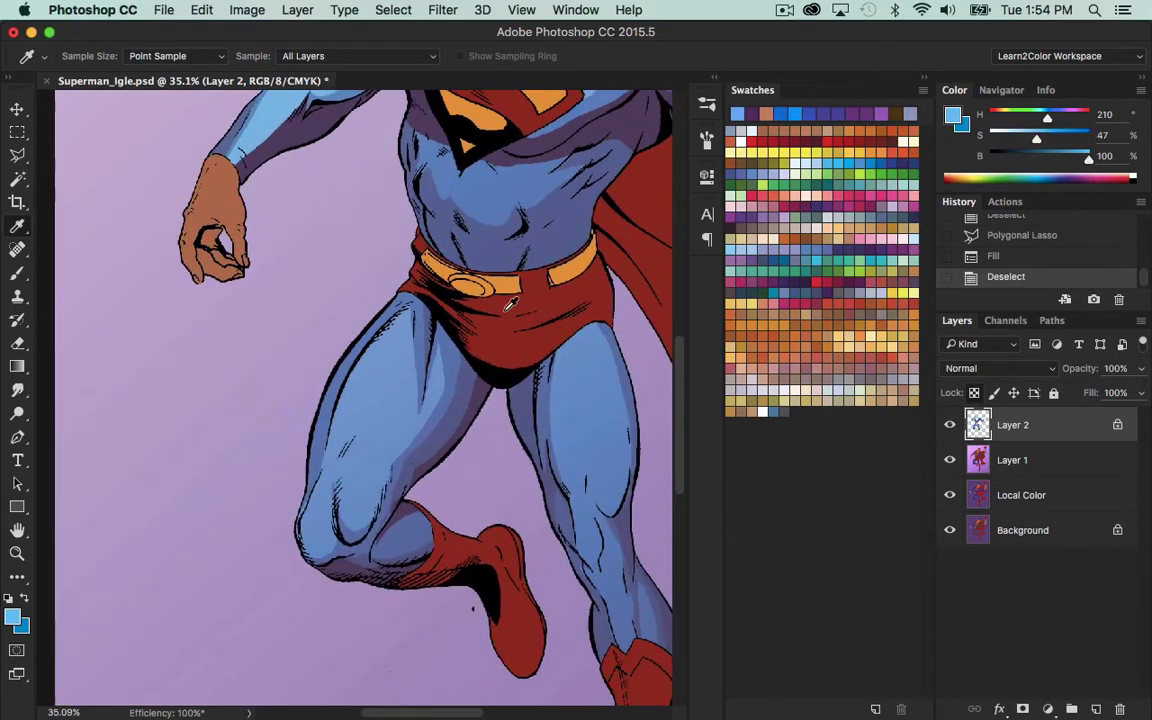
key(l)
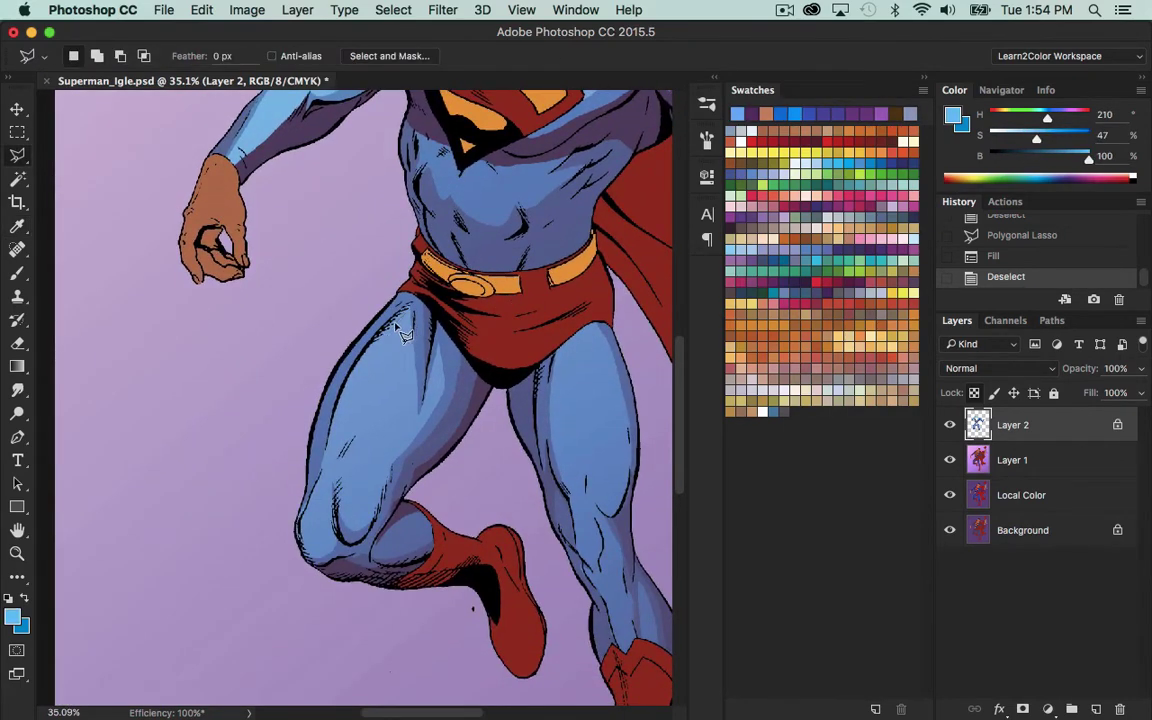
mouse_move(397, 320)
mouse_down()
mouse_move(361, 372)
mouse_move(335, 439)
mouse_up()
mouse_move(368, 481)
mouse_down()
mouse_move(403, 416)
mouse_move(408, 313)
mouse_up()
key(super+d)
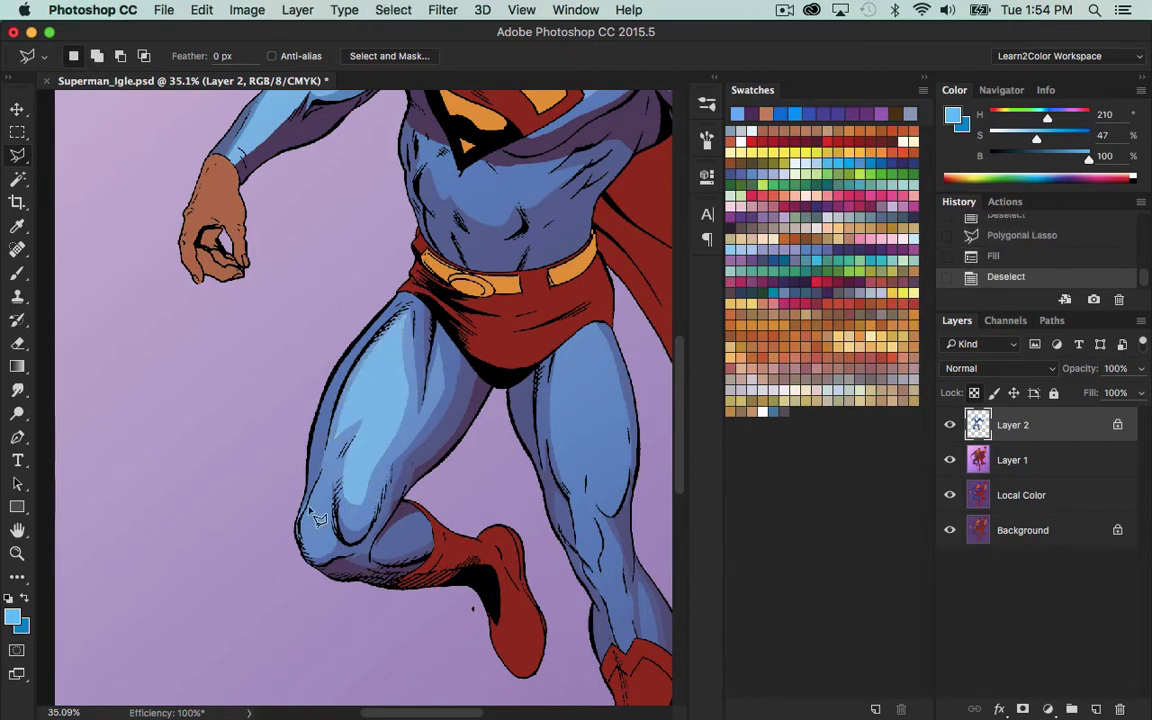
Outline a highlight along the outer side of the bent knee, fill it with the light blue, and deselect.
drag(308, 538, 323, 459)
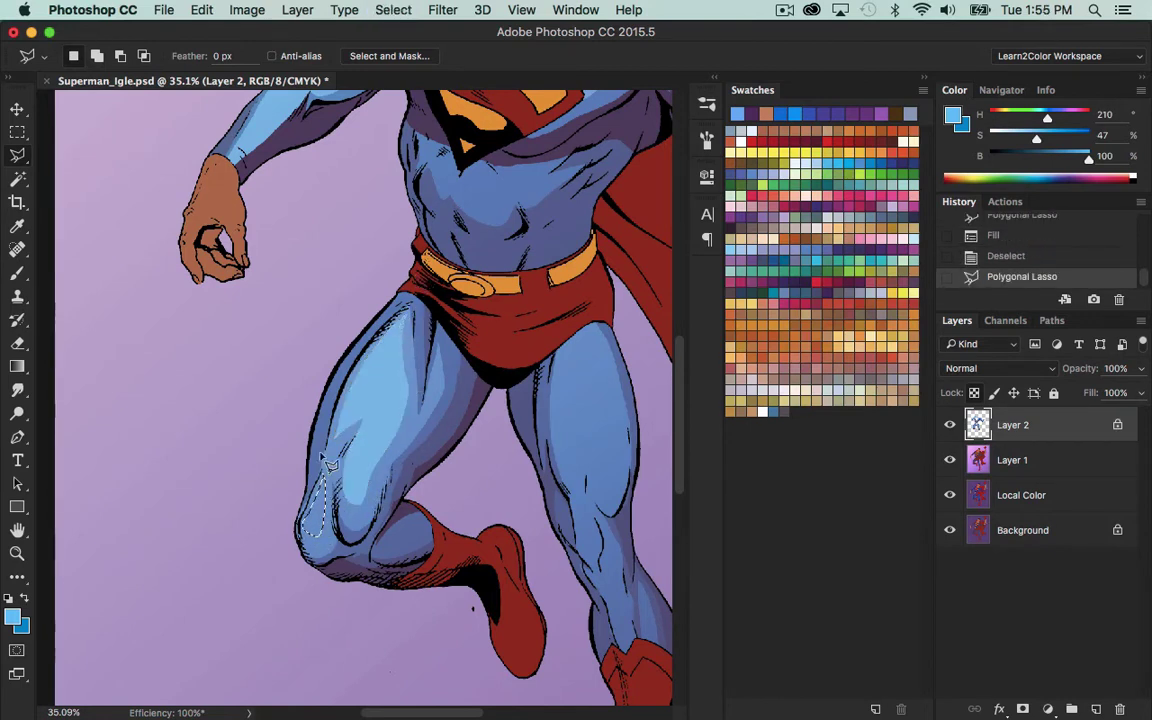
key(alt+BackSpace)
key(super+d)
Outline a highlight down the front of the straight thigh past the knee, nudge the selection, fill it with the light blue, and deselect.
drag(525, 584, 345, 571)
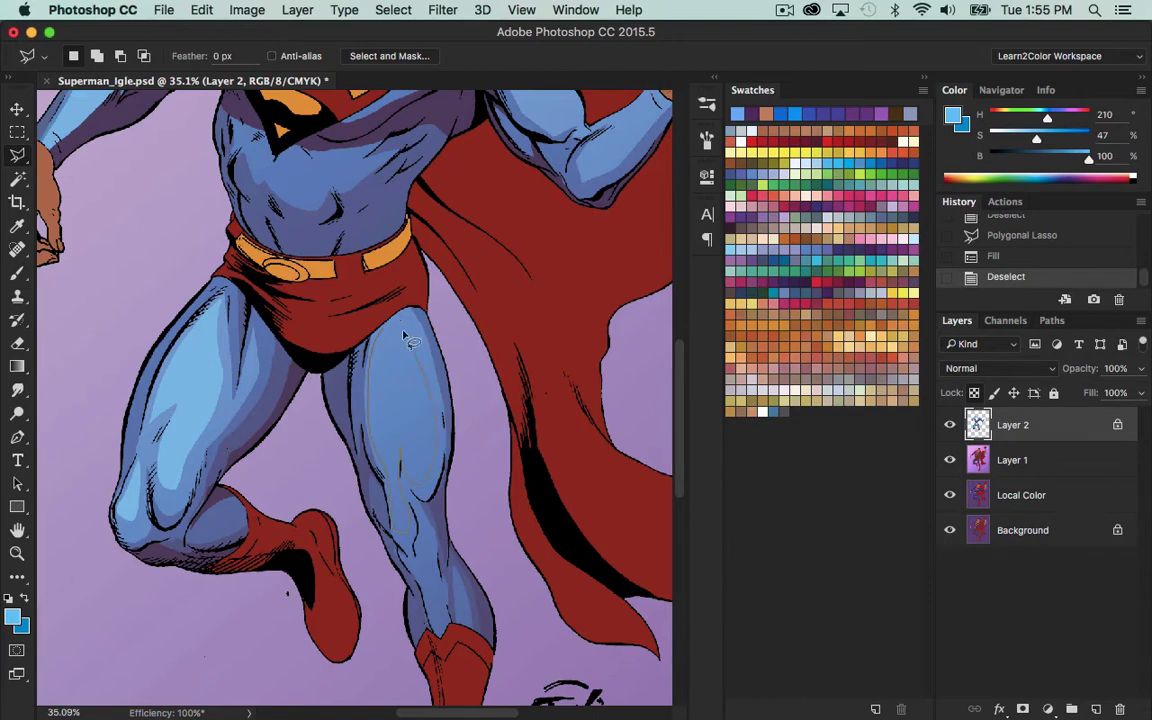
drag(403, 333, 383, 325)
drag(383, 322, 387, 322)
key(alt+BackSpace)
key(super+d)
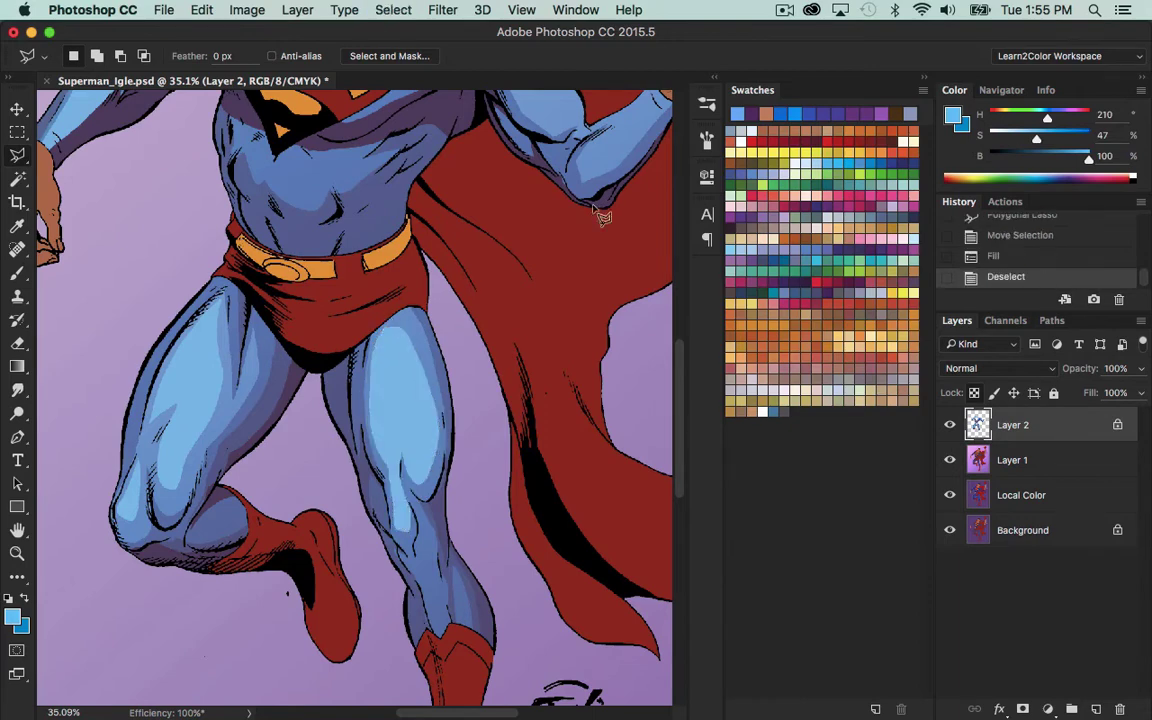
Outline highlights on the raised arm's shoulder, biceps and forearm, fill them together with the light blue, and deselect.
drag(603, 217, 506, 474)
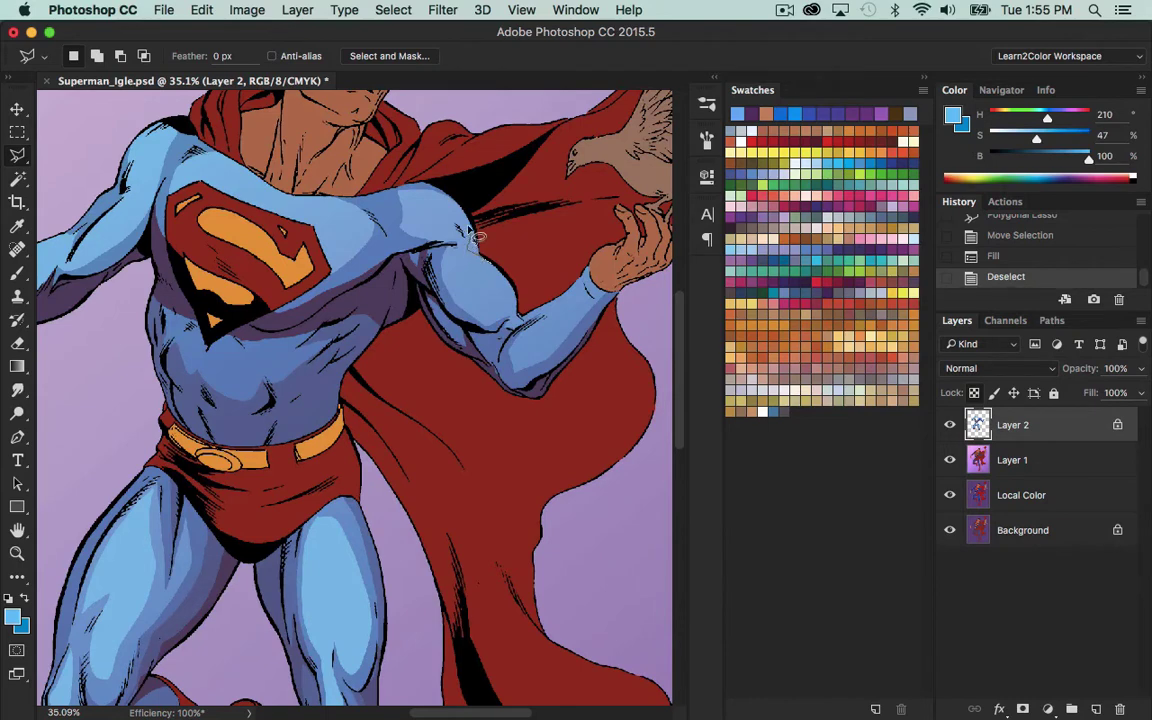
mouse_move(468, 228)
mouse_down()
mouse_move(431, 200)
mouse_move(452, 262)
mouse_up()
drag(502, 306, 482, 260)
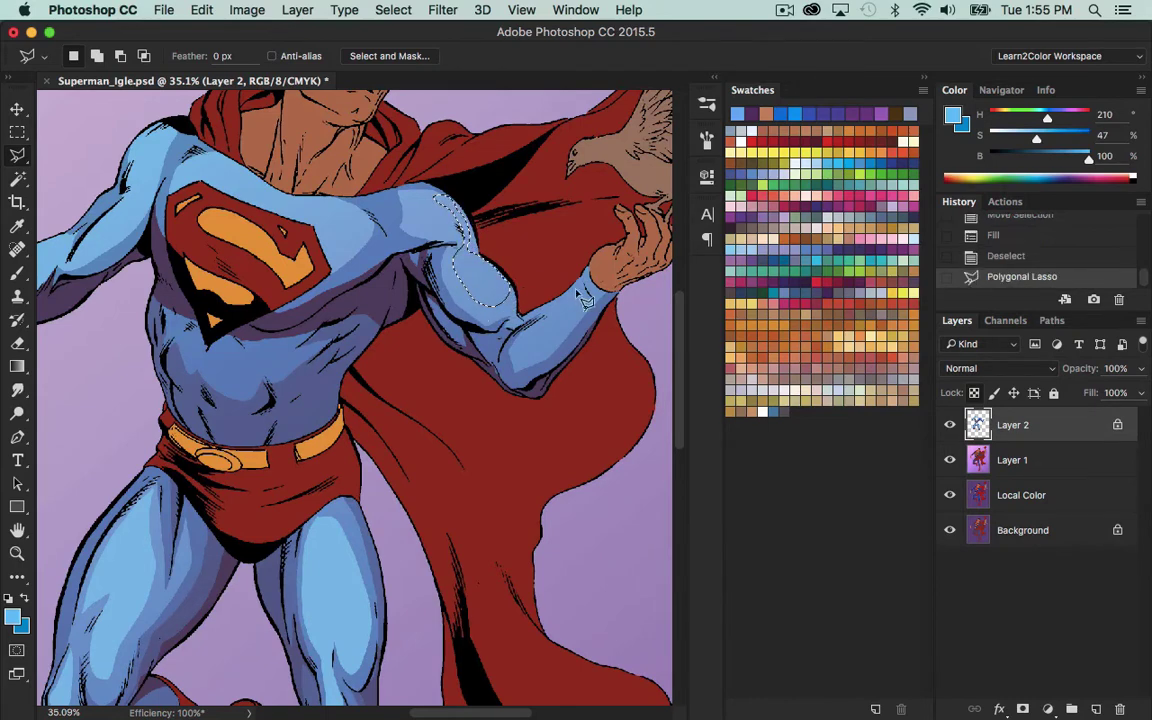
mouse_move(588, 289)
mouse_down()
mouse_move(520, 348)
mouse_move(585, 302)
mouse_move(605, 271)
mouse_up()
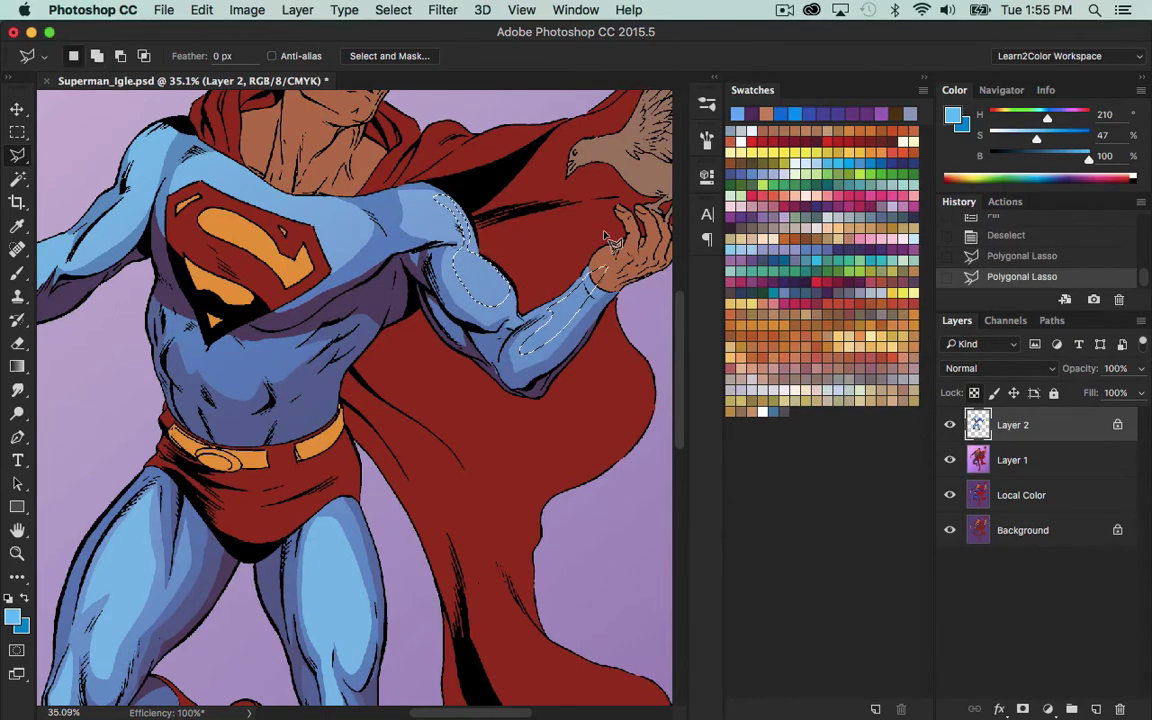
key(alt+BackSpace)
key(super+d)
Merge the finished blue suit layer down into Layer 1.
key(z)
alt+click(575, 553)
alt+click(574, 553)
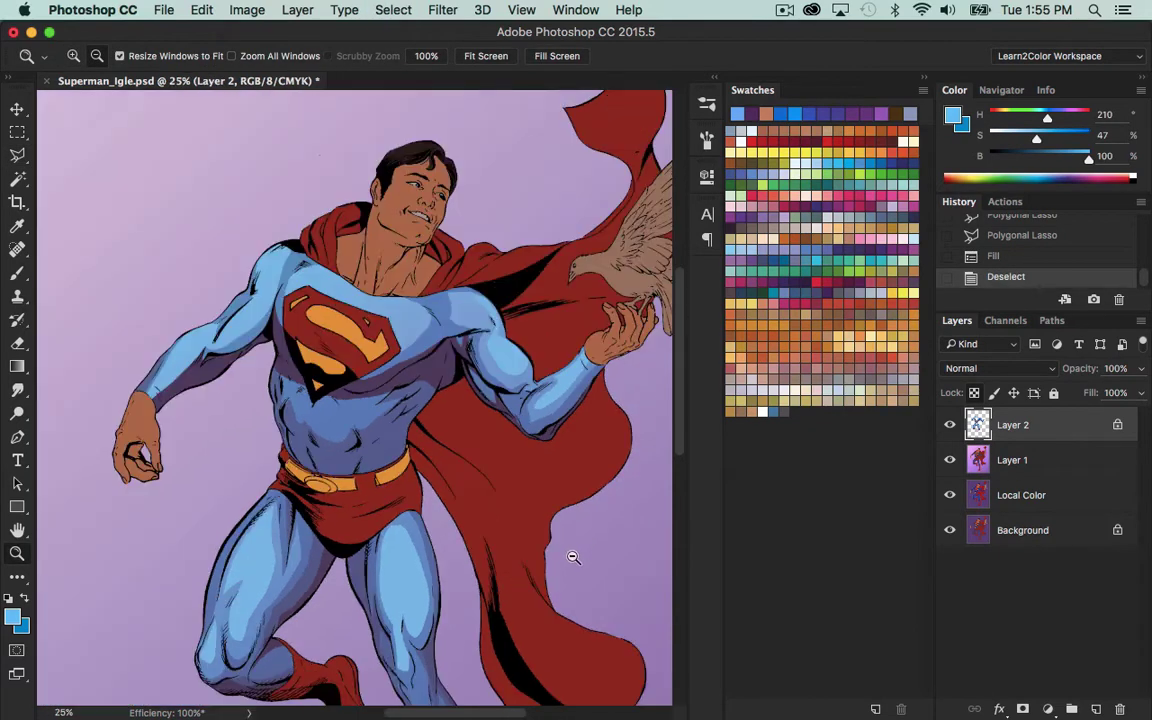
alt+click(597, 499)
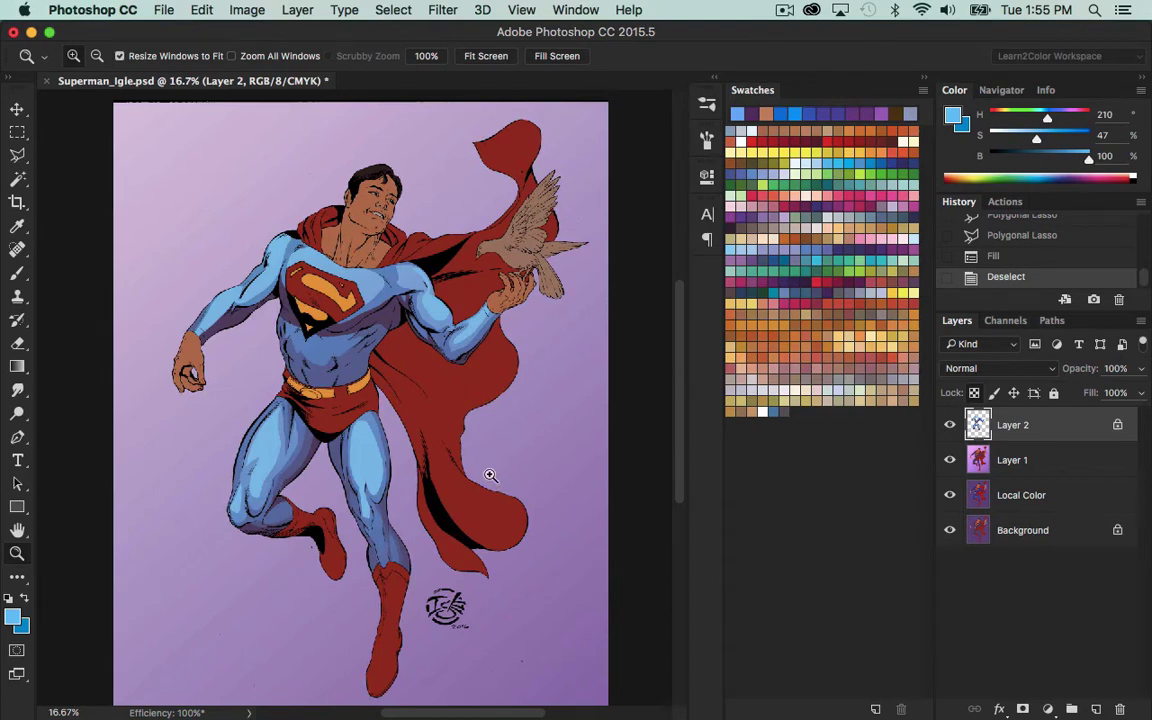
key(super+e)
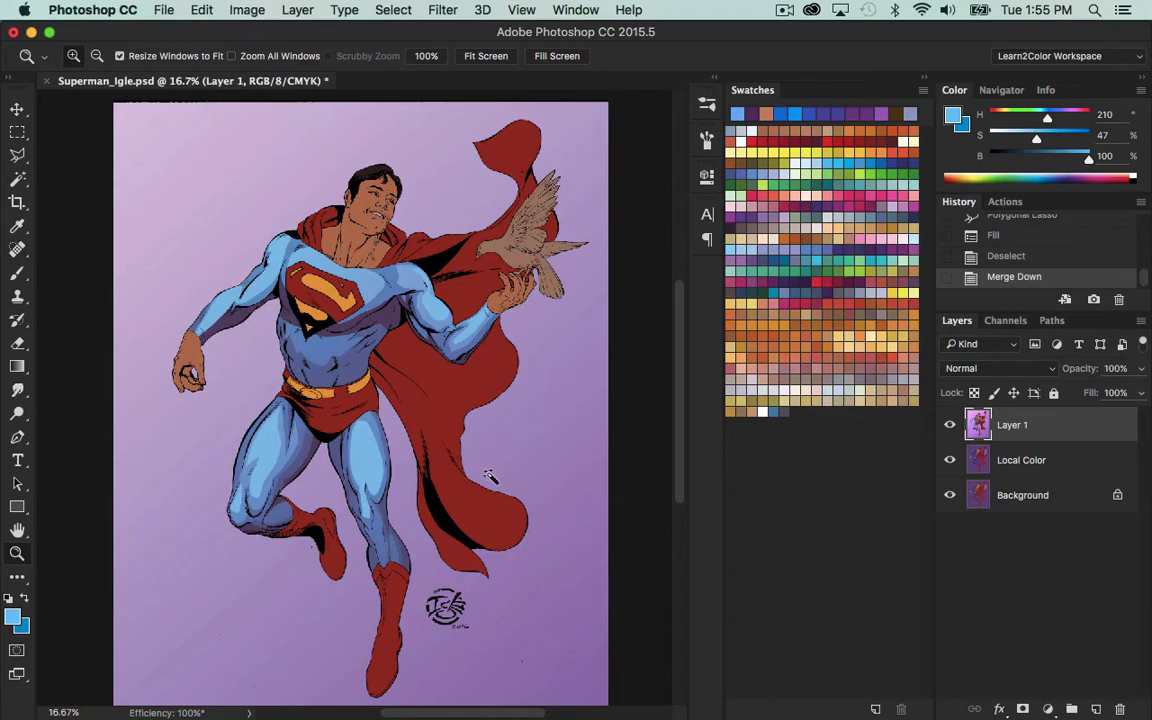
Select all the dark red costume areas with the Magic Wand, copy them to a new layer, and lock its transparency.
key(w)
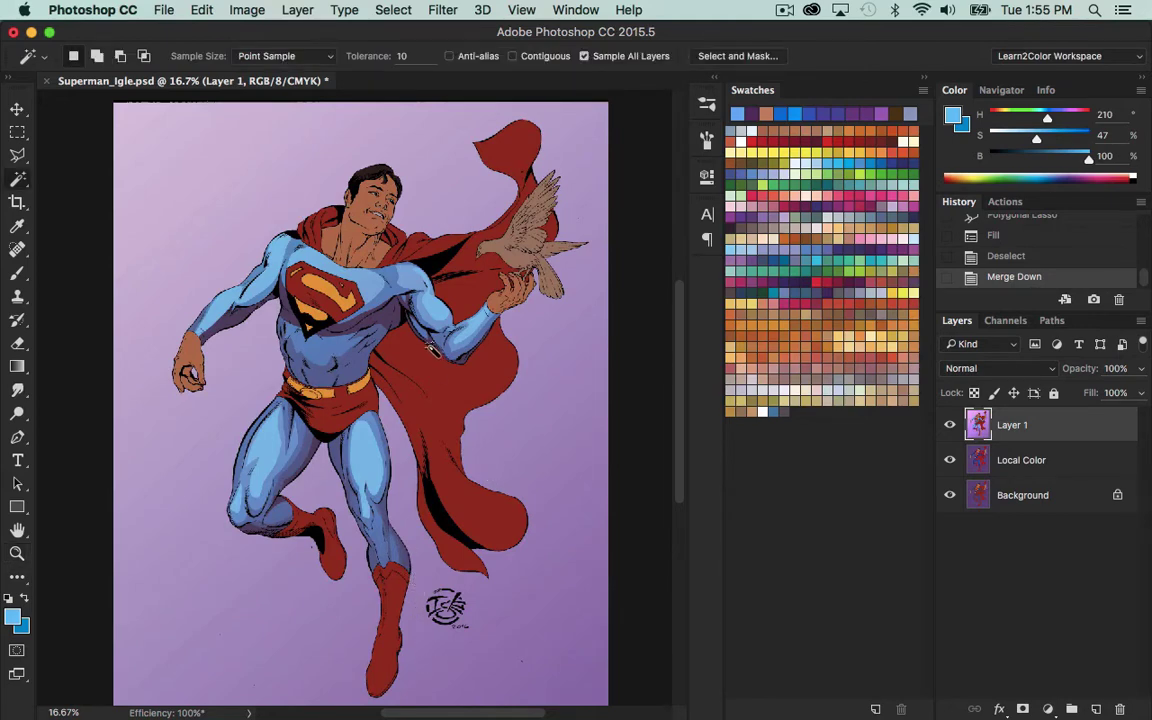
click(430, 388)
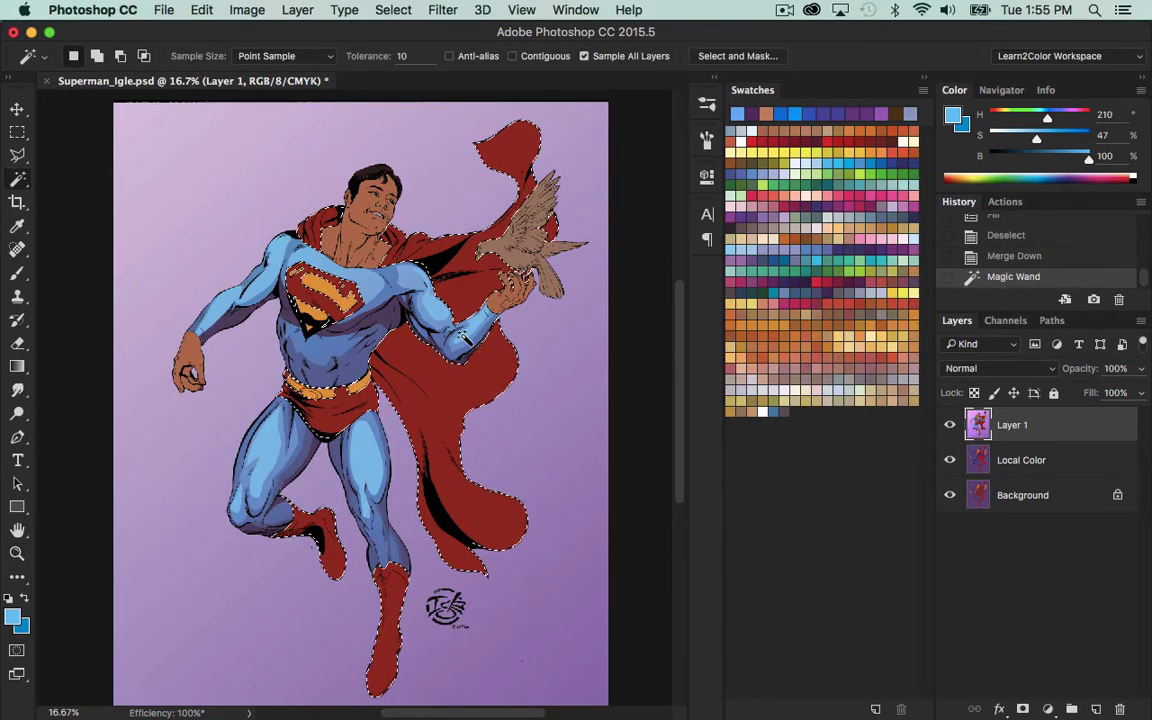
key(super+j)
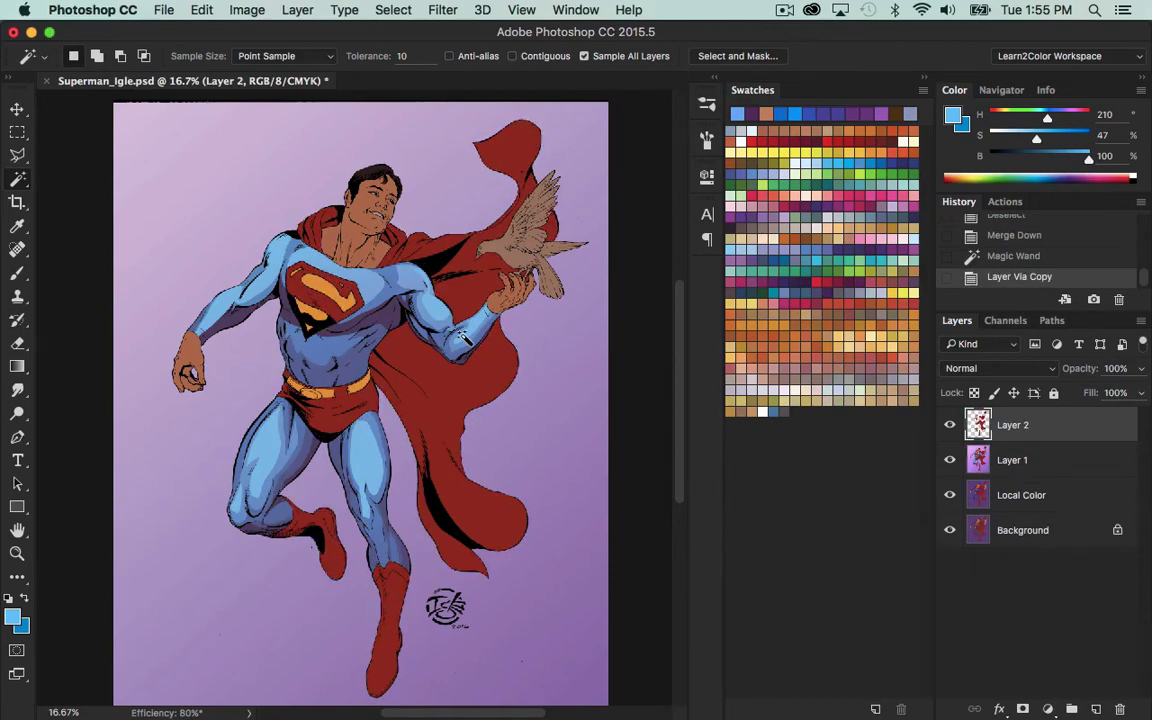
key(super+slash)
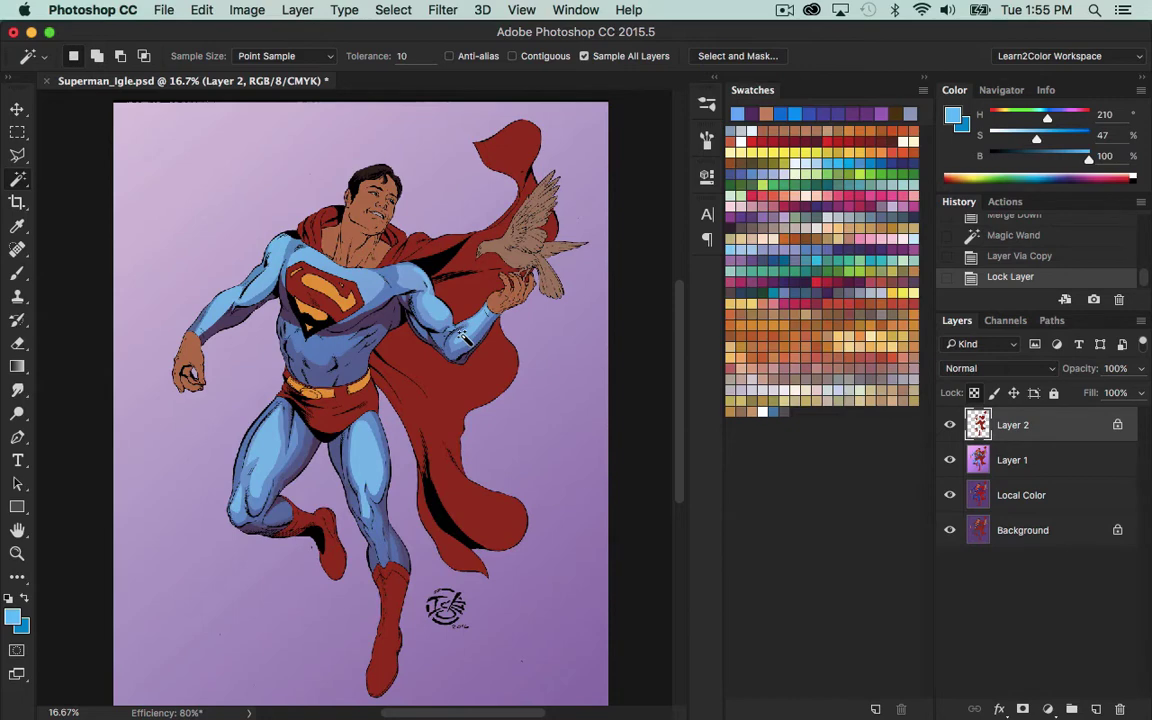
Hide Layer 2 and Layer 1, sample the cape's flat red from the Local Color layer, and show both layers again.
click(950, 426)
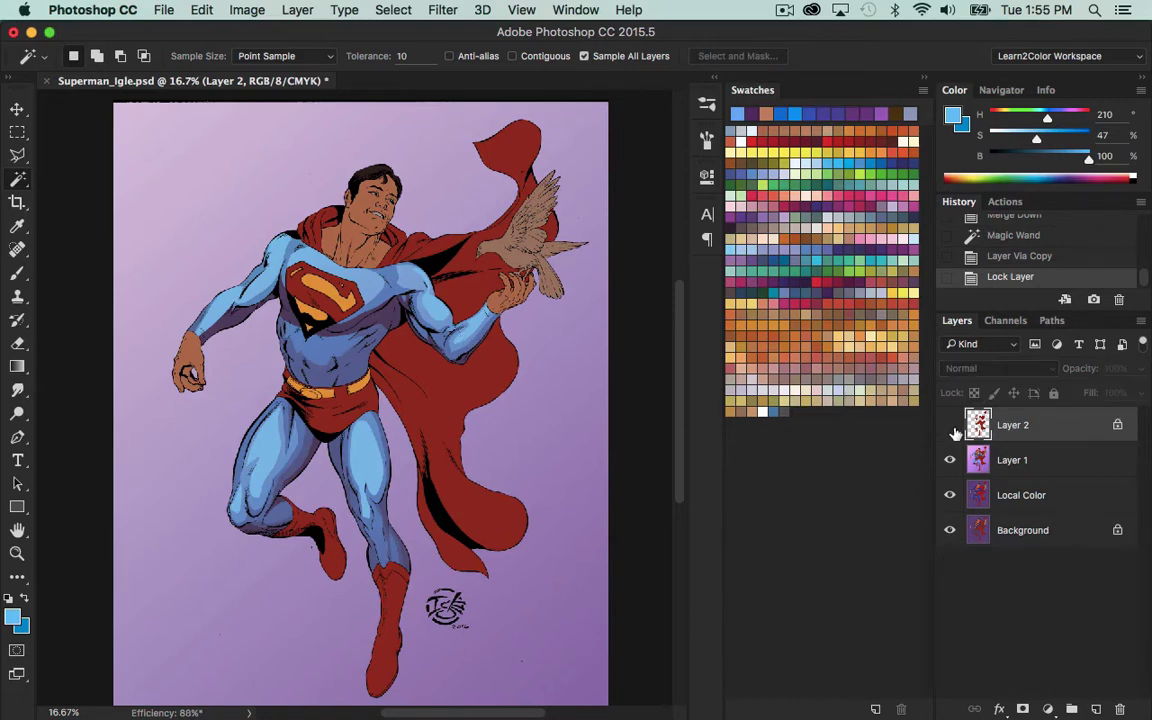
click(950, 460)
key(i)
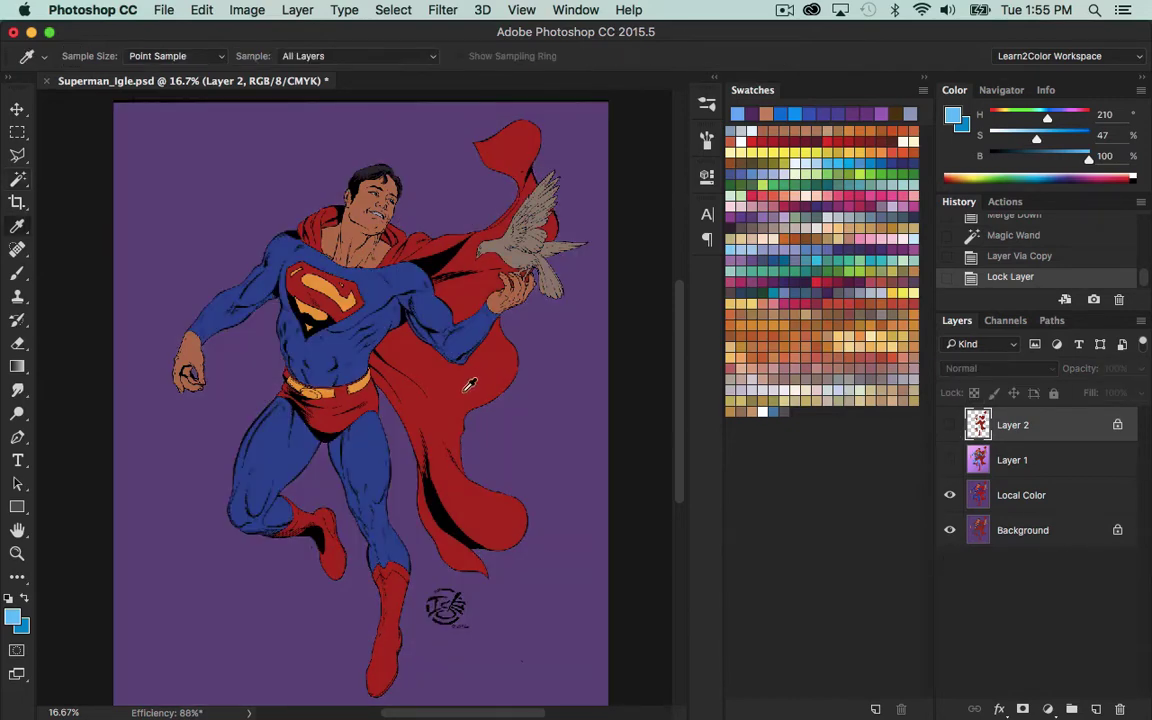
click(470, 363)
click(950, 460)
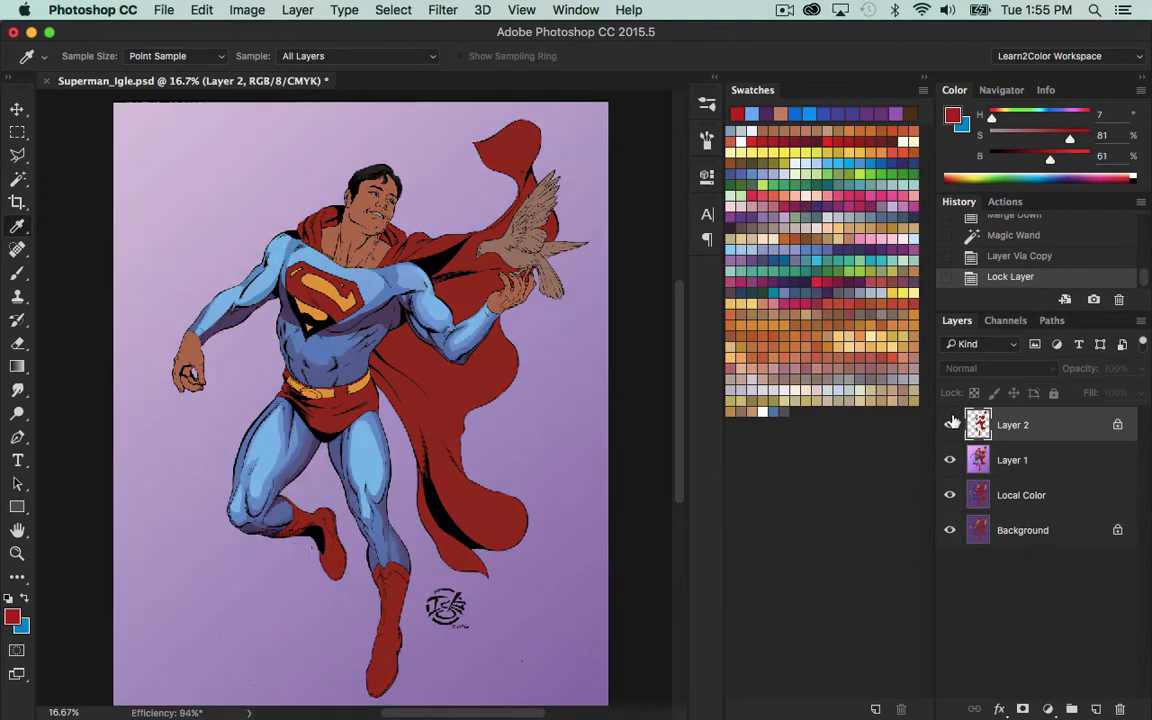
click(950, 425)
Try a diagonal Linear Dodge gradient in the sampled red across the red costume areas and undo it.
key(z)
alt+click(538, 516)
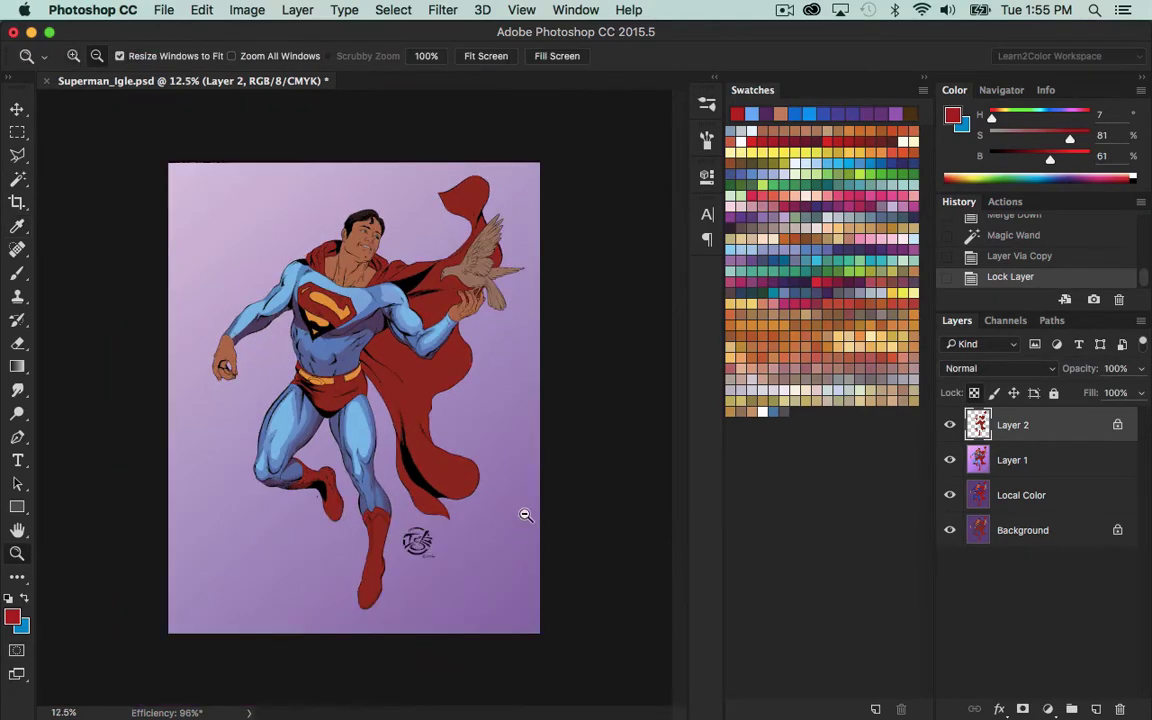
alt+click(527, 512)
key(h)
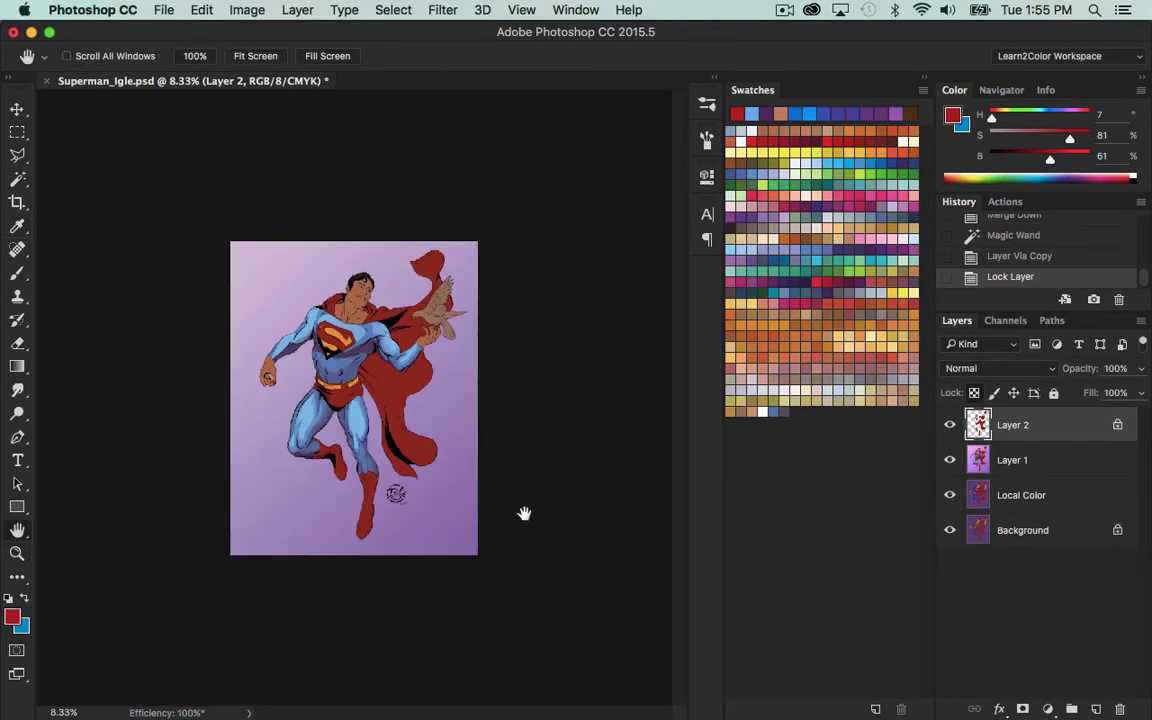
key(g)
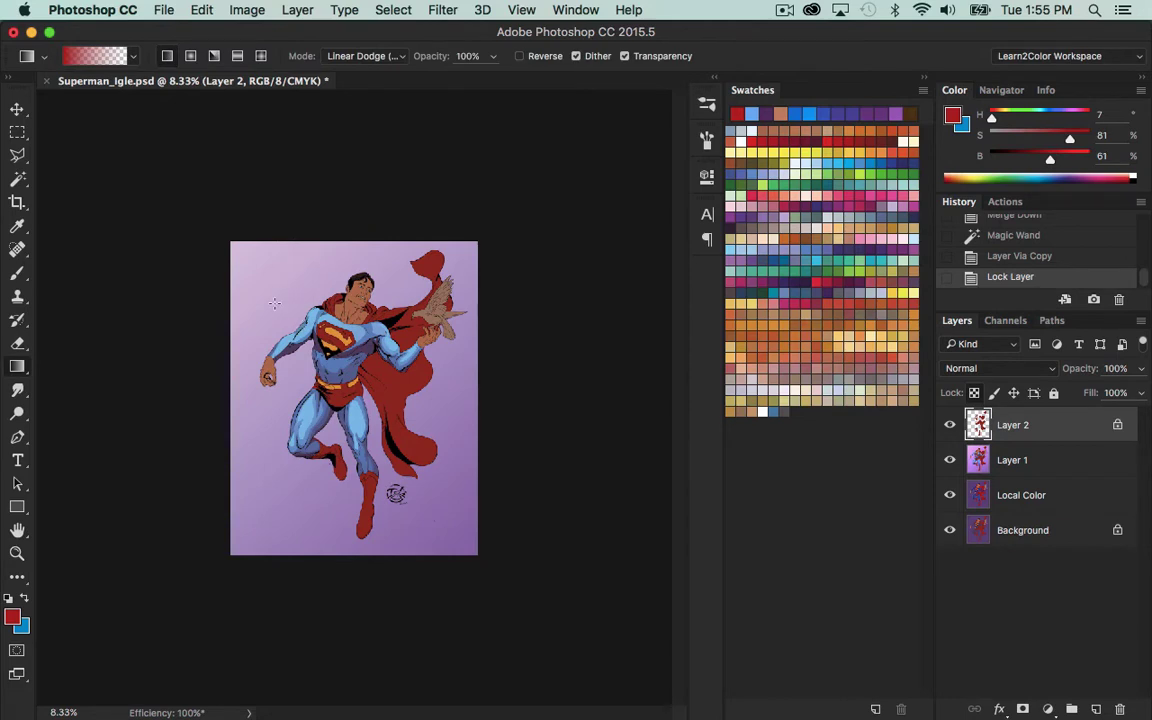
drag(290, 277, 490, 583)
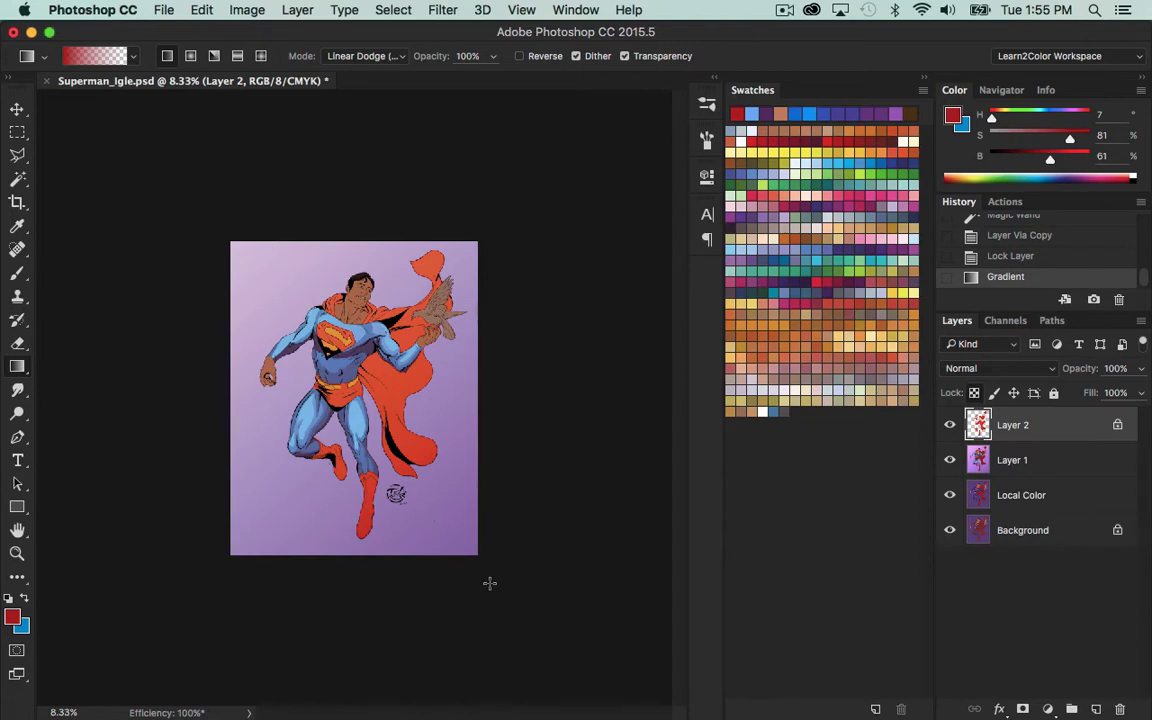
key(cmd+z)
Try diagonal Linear Dodge gradients on the red areas in two brighter swatch reds, H 0 and H 348, undoing each.
click(829, 142)
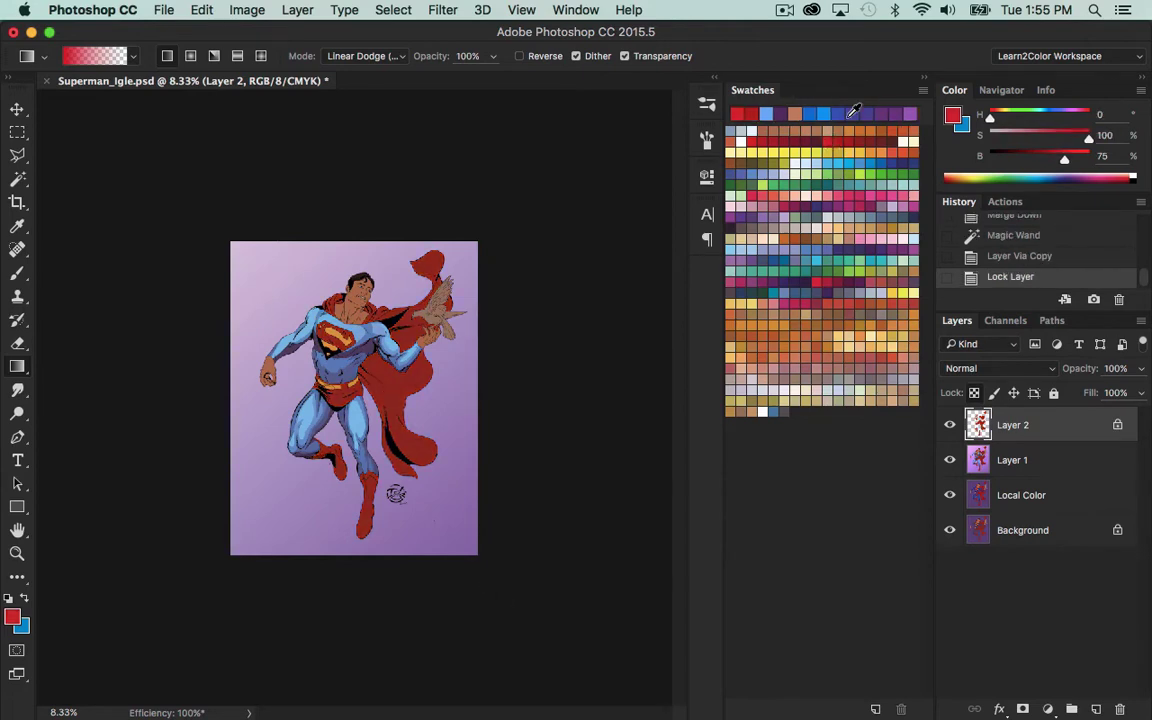
drag(262, 240, 491, 612)
key(cmd+z)
click(767, 137)
drag(284, 257, 491, 612)
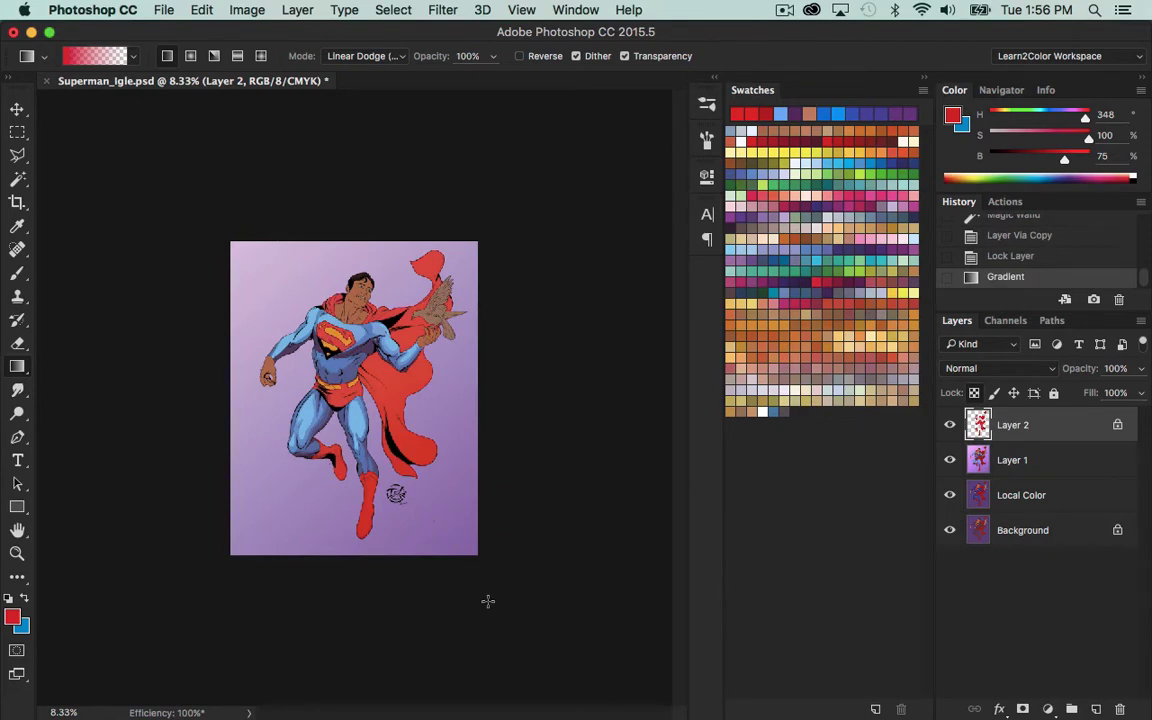
key(super+z)
Try deeper swatch reds for the diagonal Linear Dodge gradient on the red areas, including H 352, S 85, B 64.
click(778, 137)
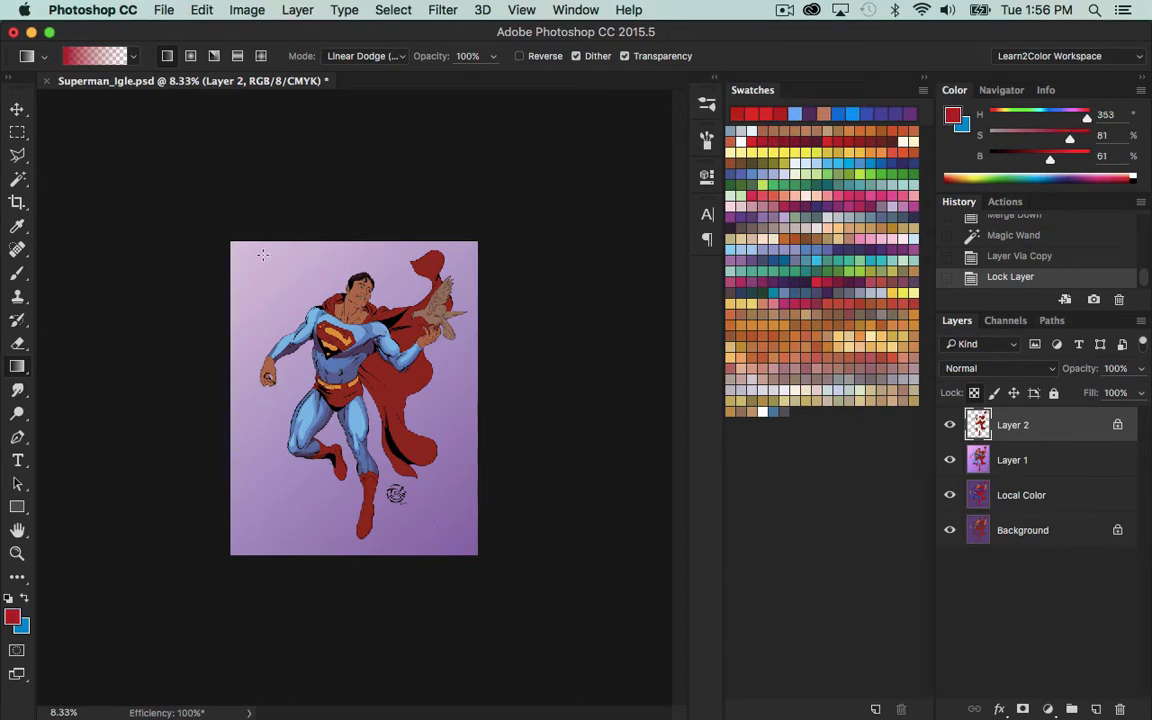
key(super+z)
key(super+z)
click(767, 141)
drag(272, 236, 498, 618)
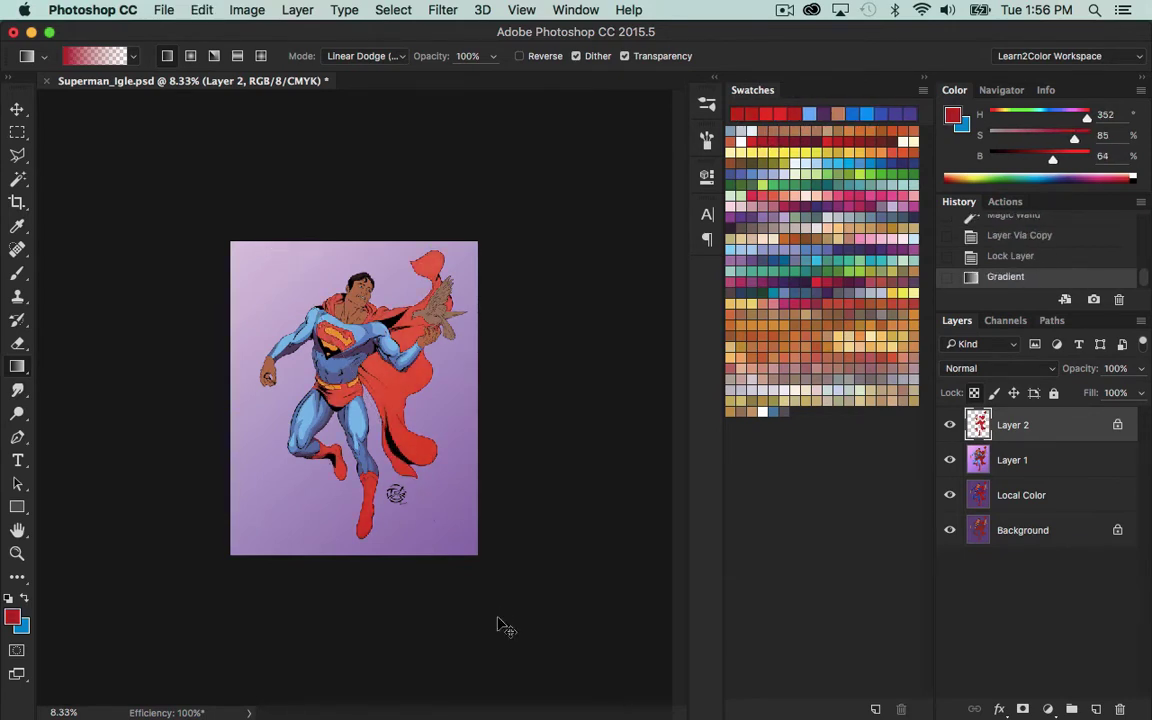
Replace the last gradient on the red areas with a diagonal Linear Dodge gradient in bright red, H 348, S 100, B 75.
key(super+z)
key(super+z)
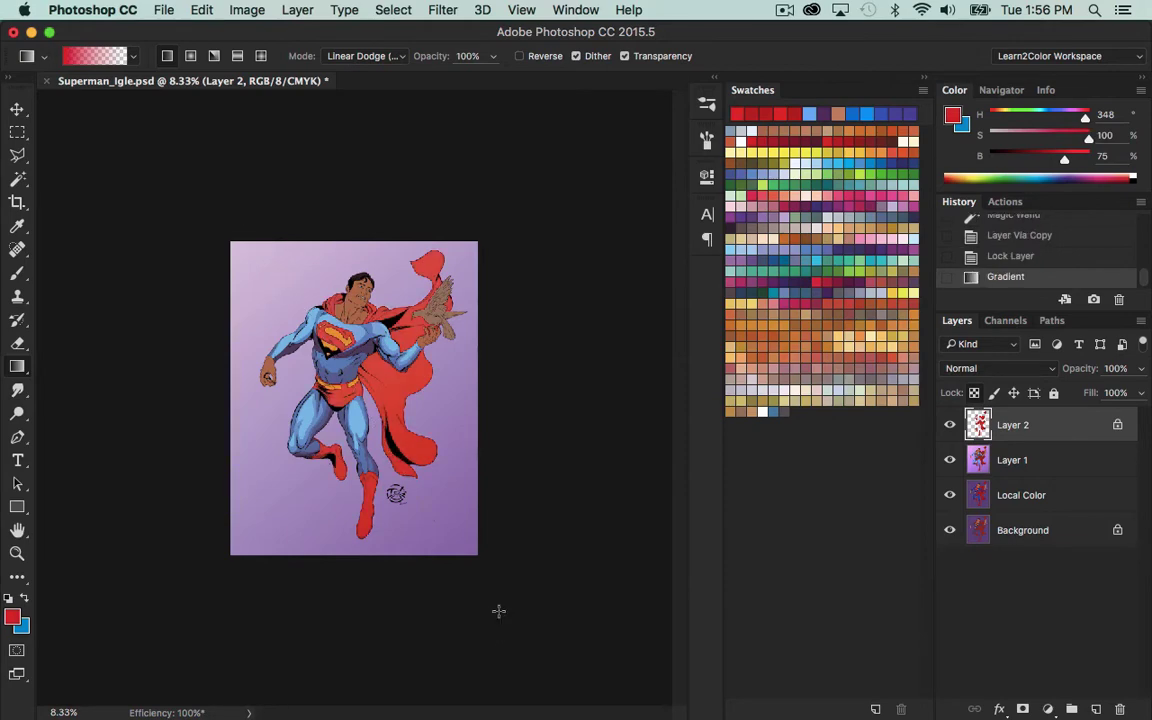
key(z)
drag(322, 272, 462, 560)
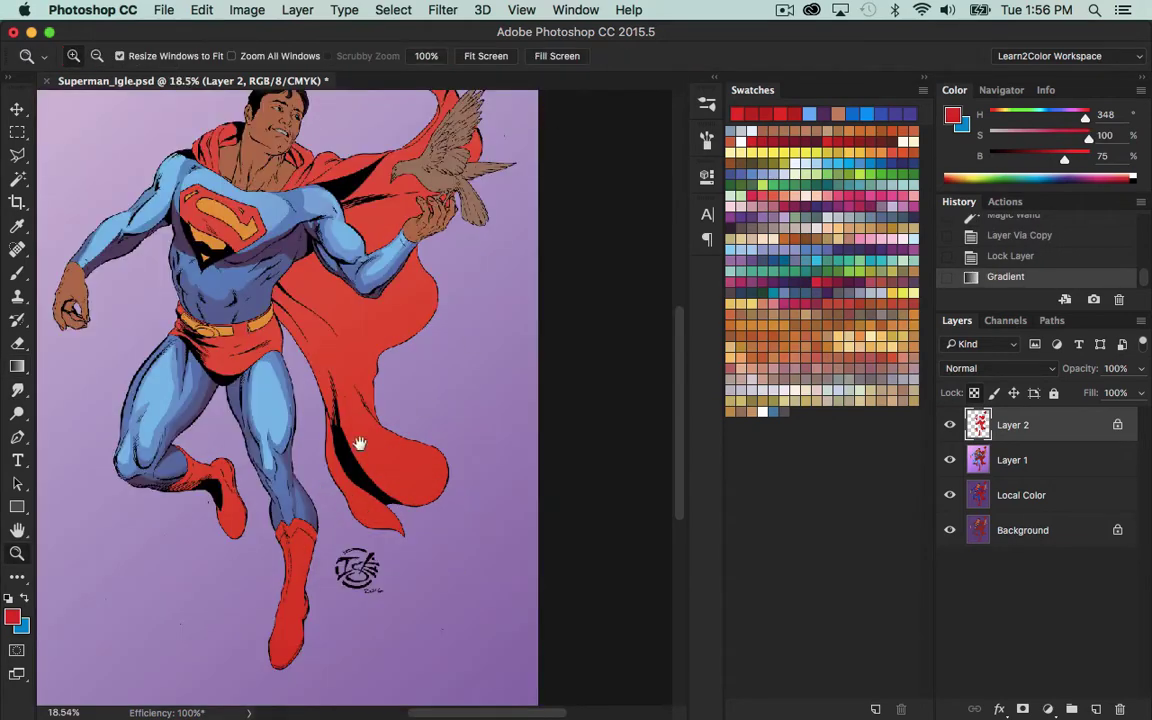
drag(360, 443, 454, 420)
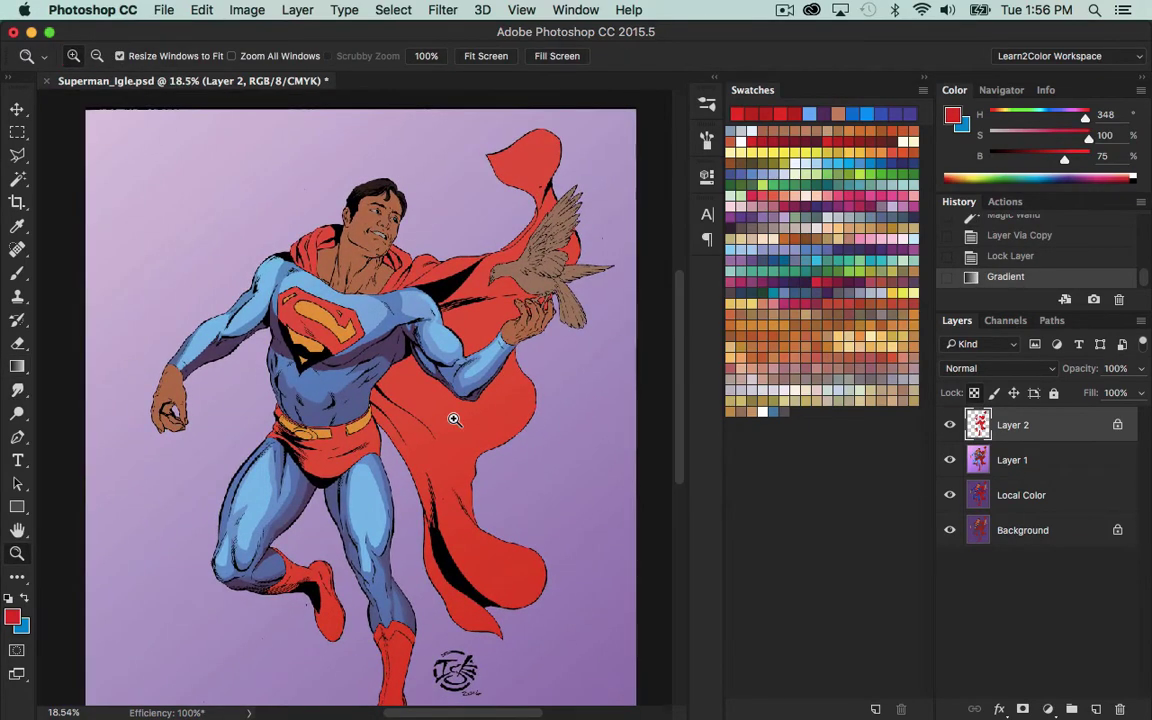
Swap the foreground and background colours, hide Layer 2 to sample the cape's dark red as the foreground, and show the layer again.
click(950, 428)
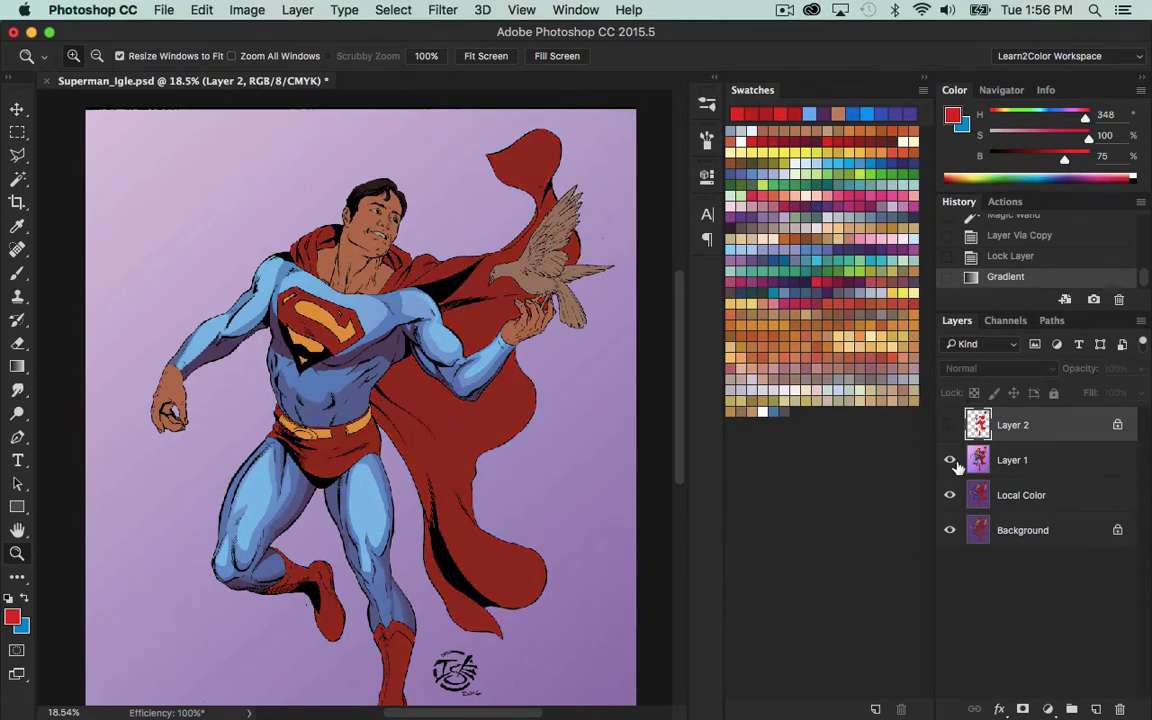
key(i)
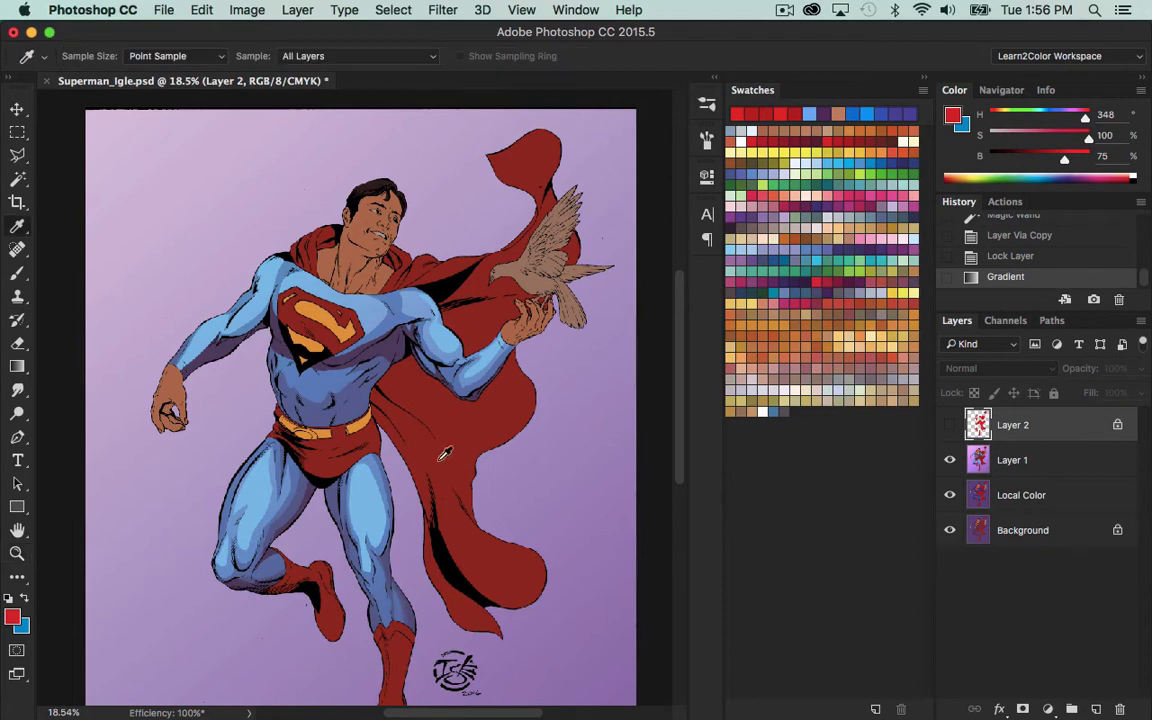
key(x)
click(494, 405)
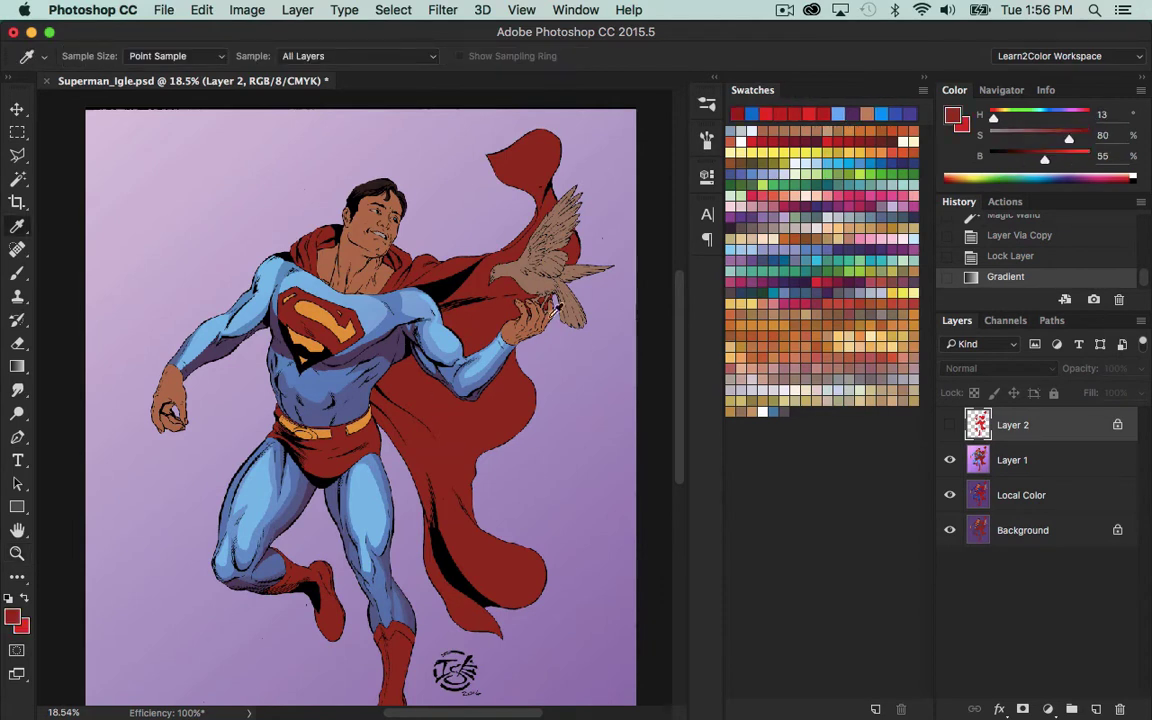
click(950, 428)
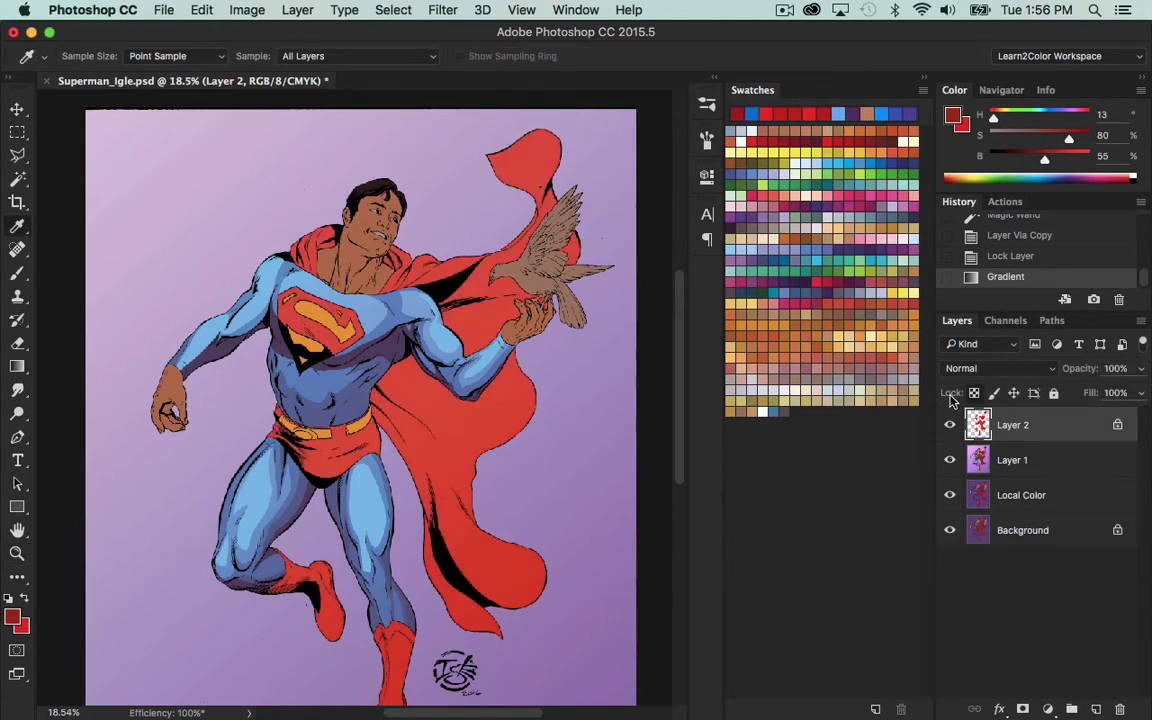
Tone the gradient on the transparency-locked red layer with two successive passes of the Fill command.
key(shift+F5)
click(671, 188)
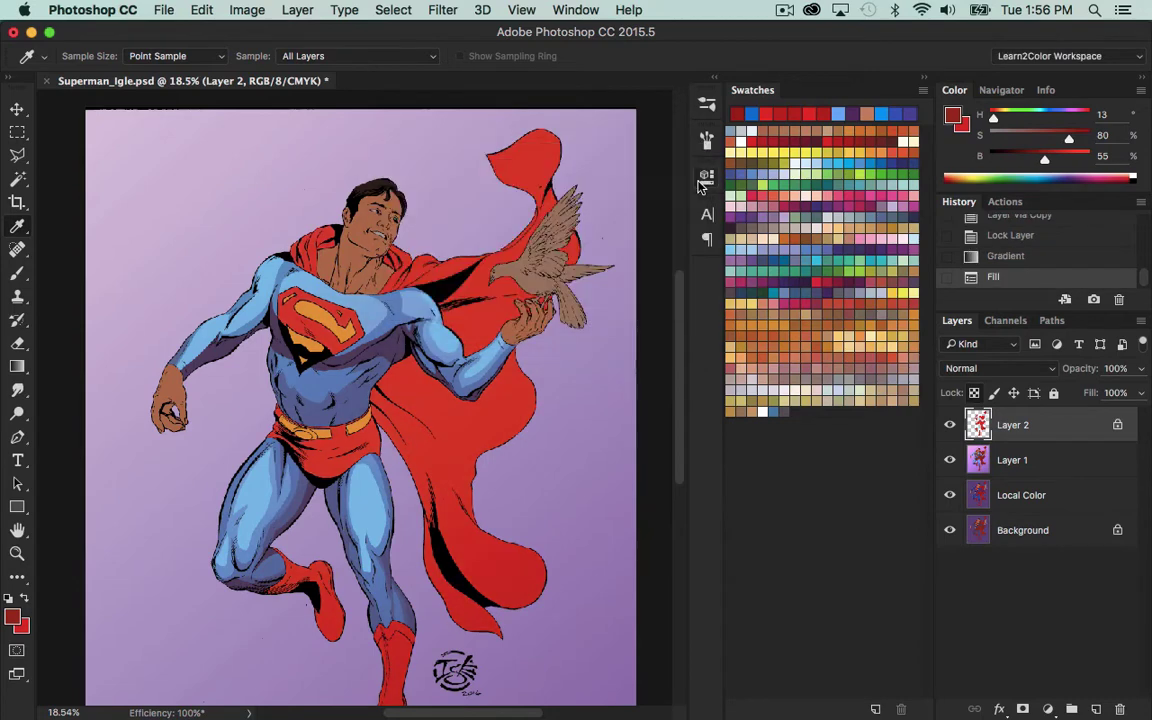
key(shift+F5)
click(669, 188)
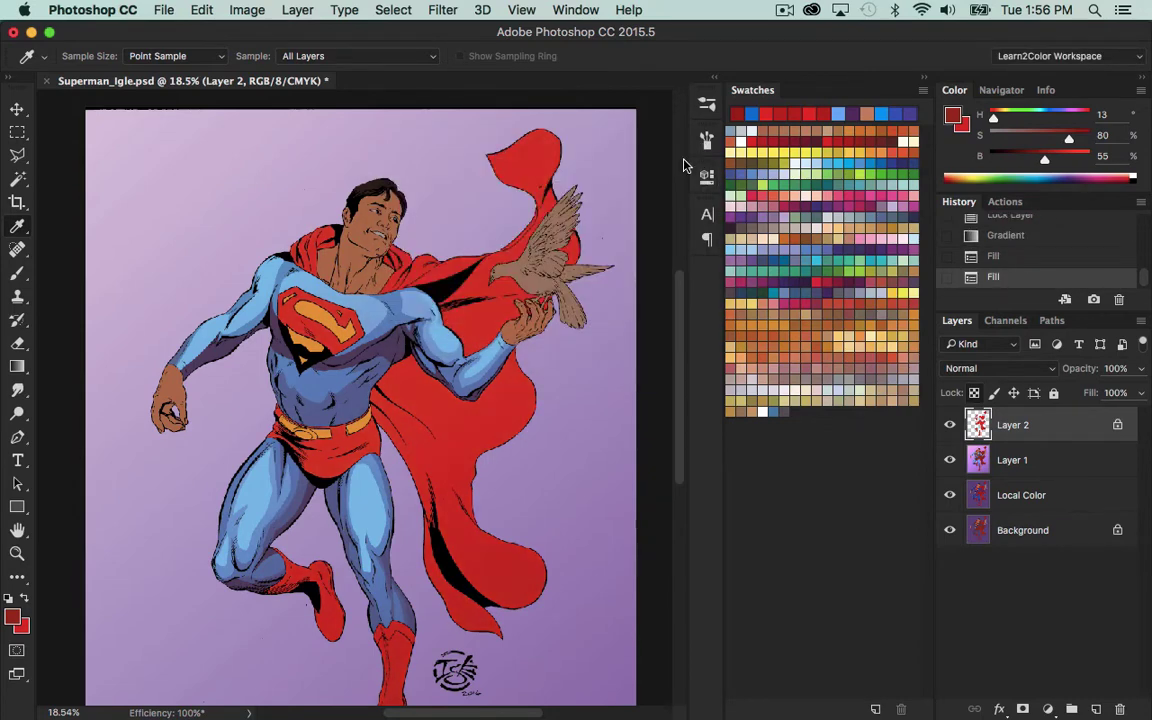
scroll(550, 430, up, 3)
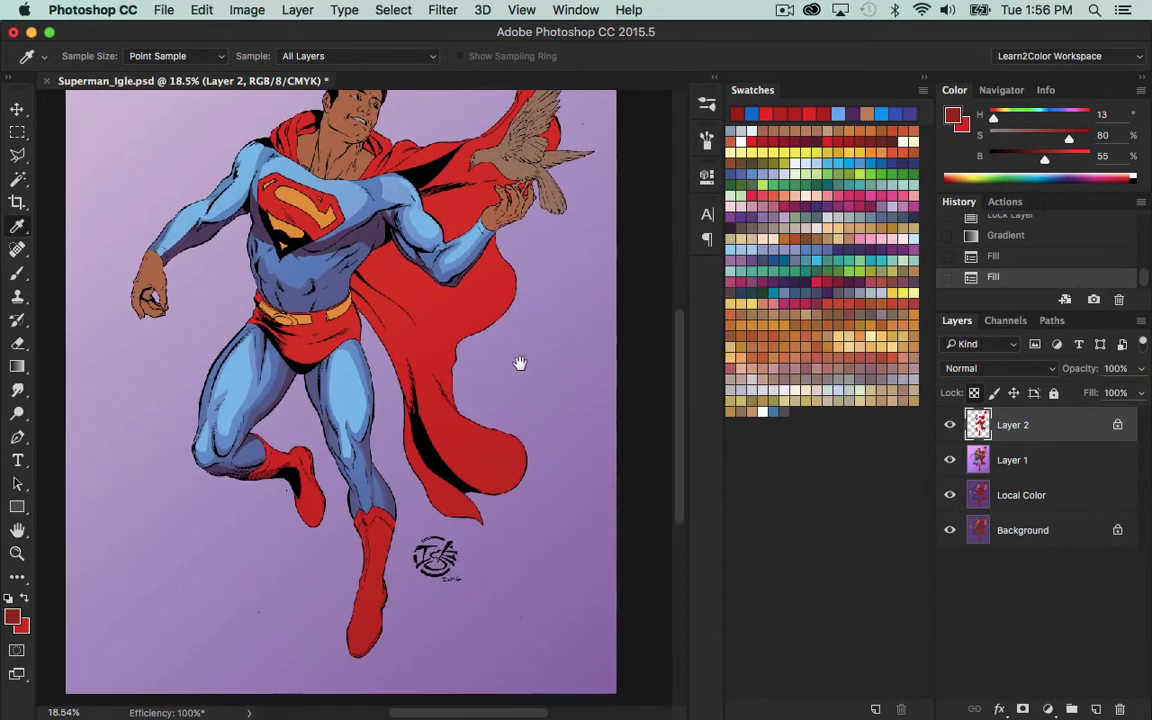
key(z)
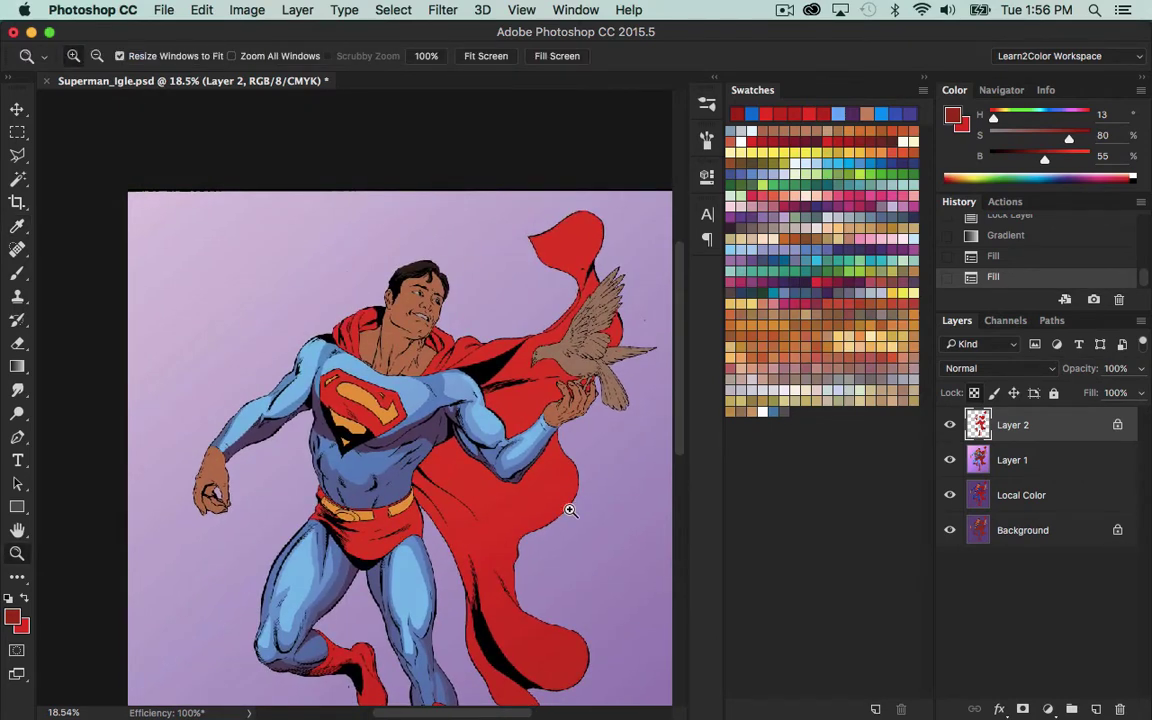
Lasso the lower-left part of the chest emblem and shade it by building up dark-red foreground fills at 20% opacity.
click(441, 482)
key(l)
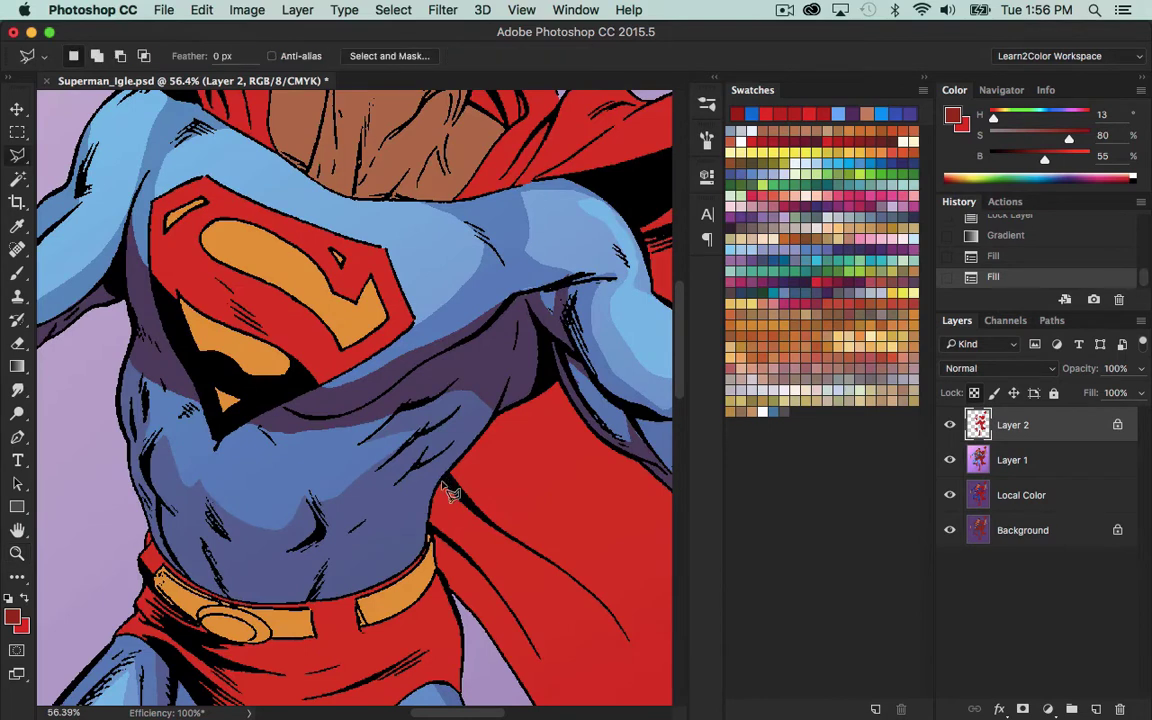
mouse_move(151, 201)
mouse_down()
mouse_move(171, 250)
mouse_move(222, 281)
mouse_up()
mouse_move(282, 328)
mouse_down()
mouse_move(313, 474)
mouse_move(140, 330)
mouse_up()
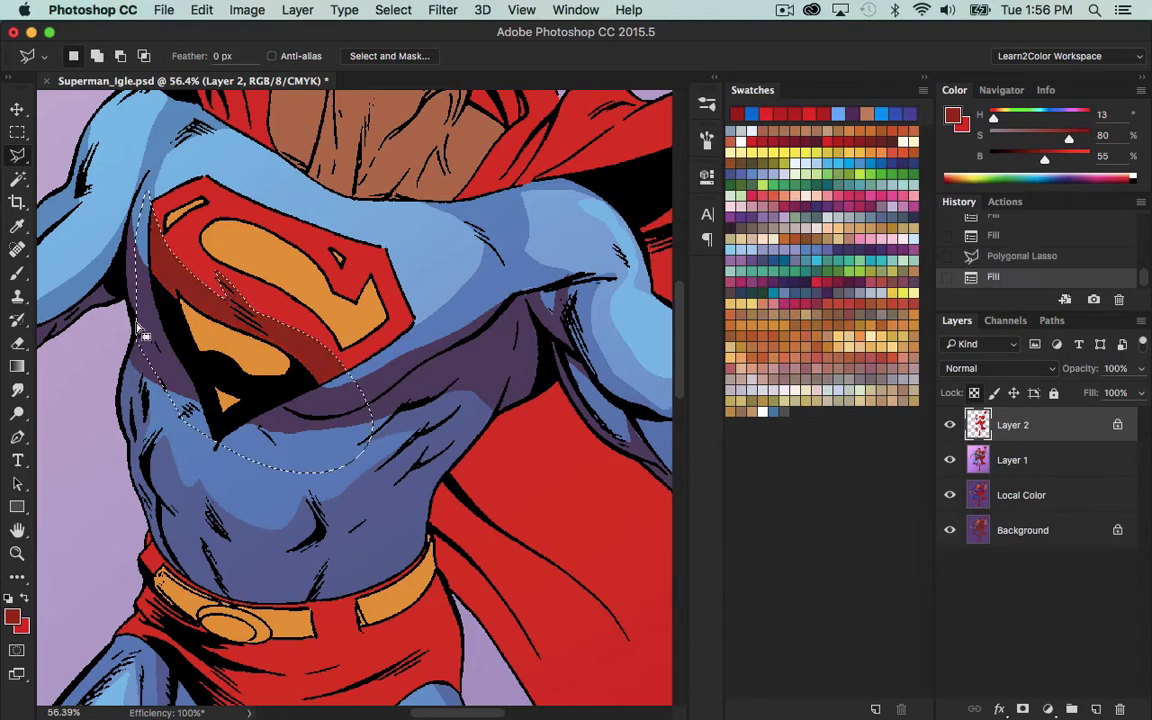
key(shift+BackSpace)
click(683, 189)
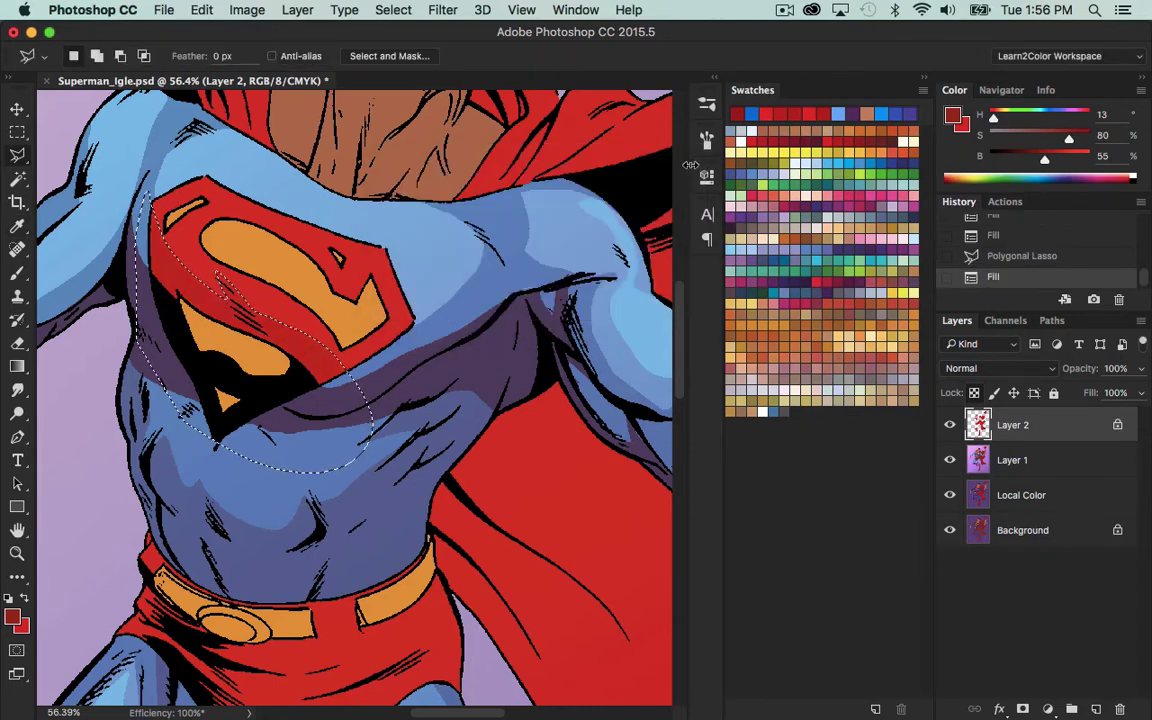
key(shift+BackSpace)
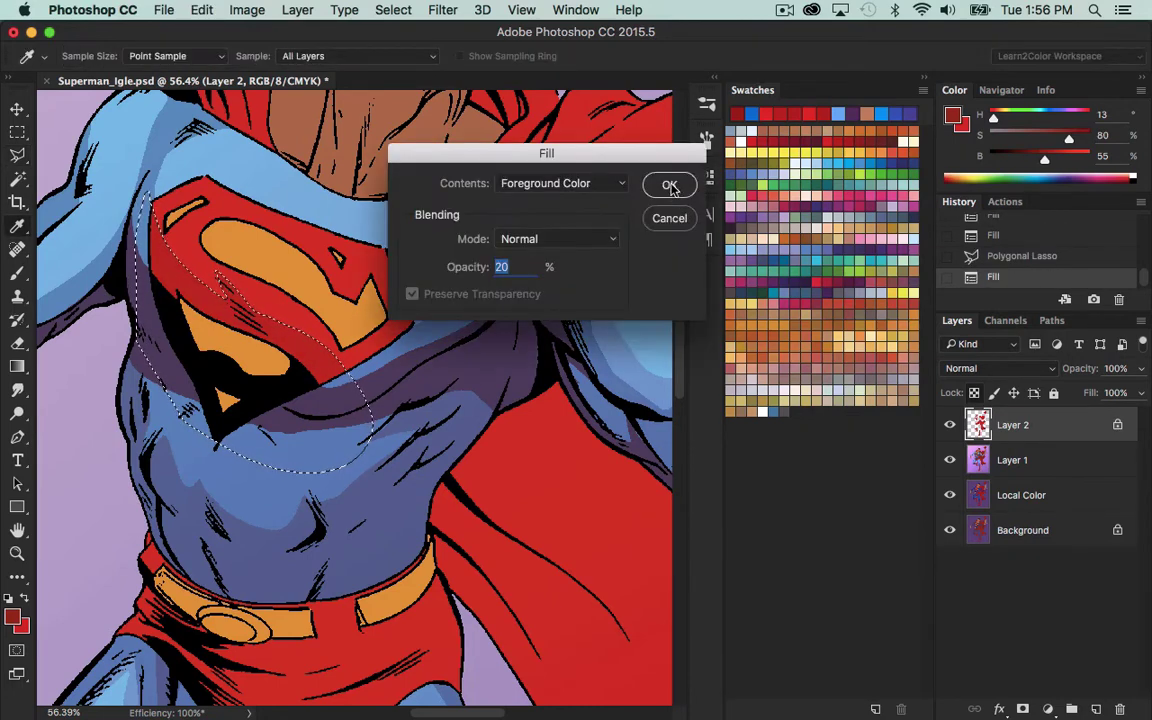
click(666, 186)
key(ctrl+d)
Lasso the cape folds along the collar beside the blank-background side of the neck and fill them with a dark-red shadow.
drag(481, 260, 497, 420)
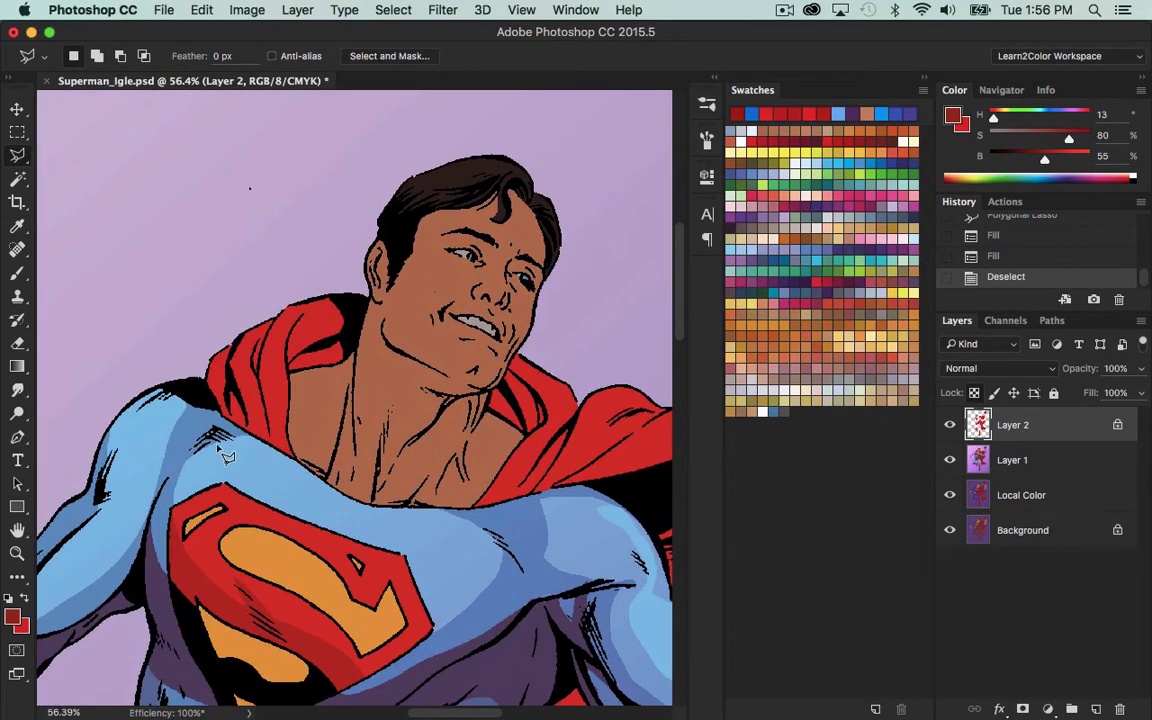
click(247, 415)
click(260, 428)
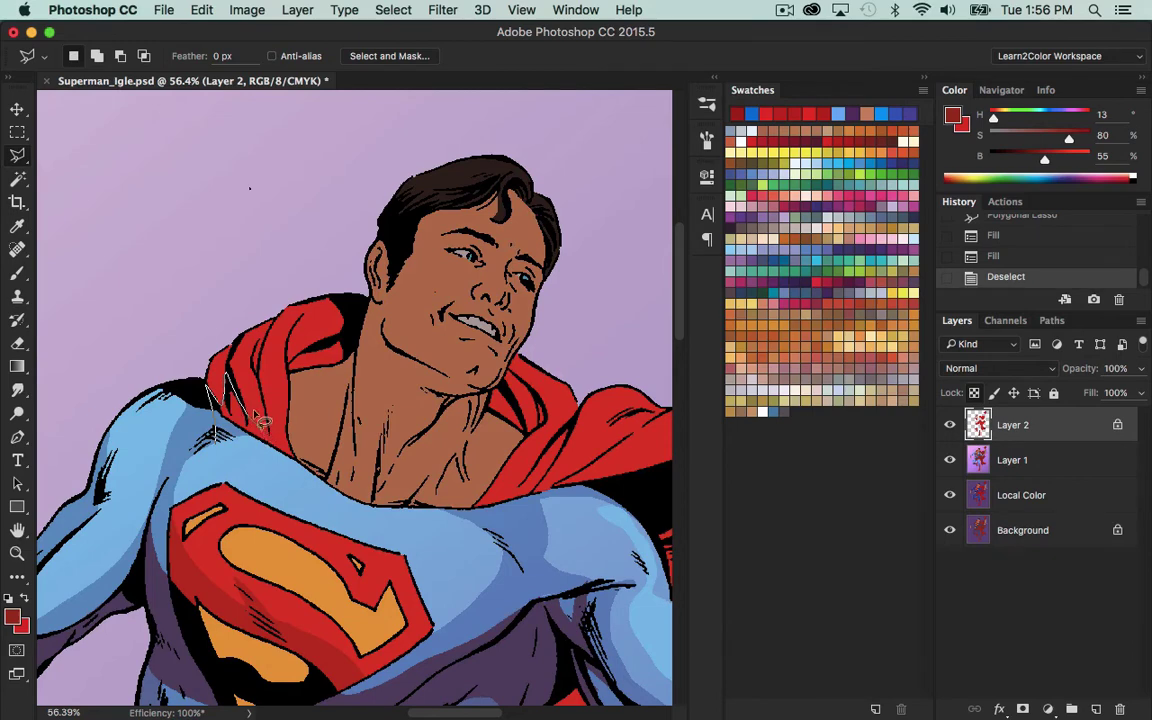
click(250, 378)
click(260, 338)
click(258, 384)
click(277, 428)
click(275, 386)
mouse_move(278, 368)
mouse_down()
mouse_move(300, 318)
mouse_move(331, 307)
mouse_move(364, 328)
mouse_move(350, 475)
mouse_move(242, 463)
mouse_up()
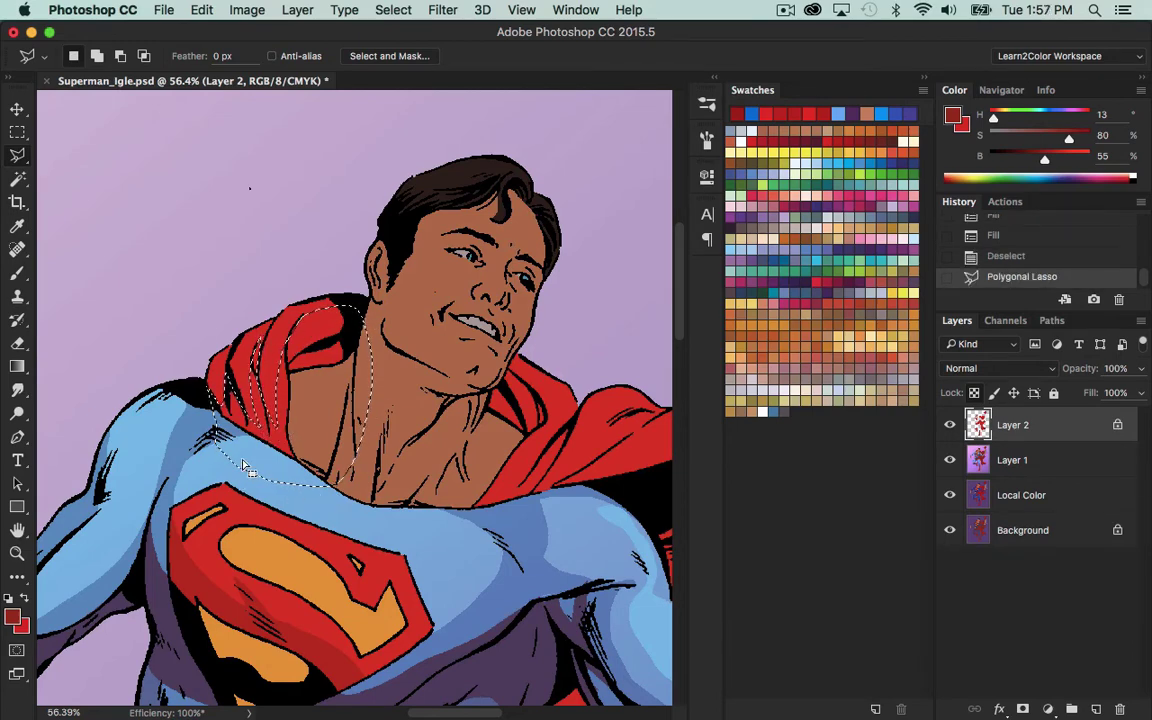
key(shift+BackSpace)
key(Return)
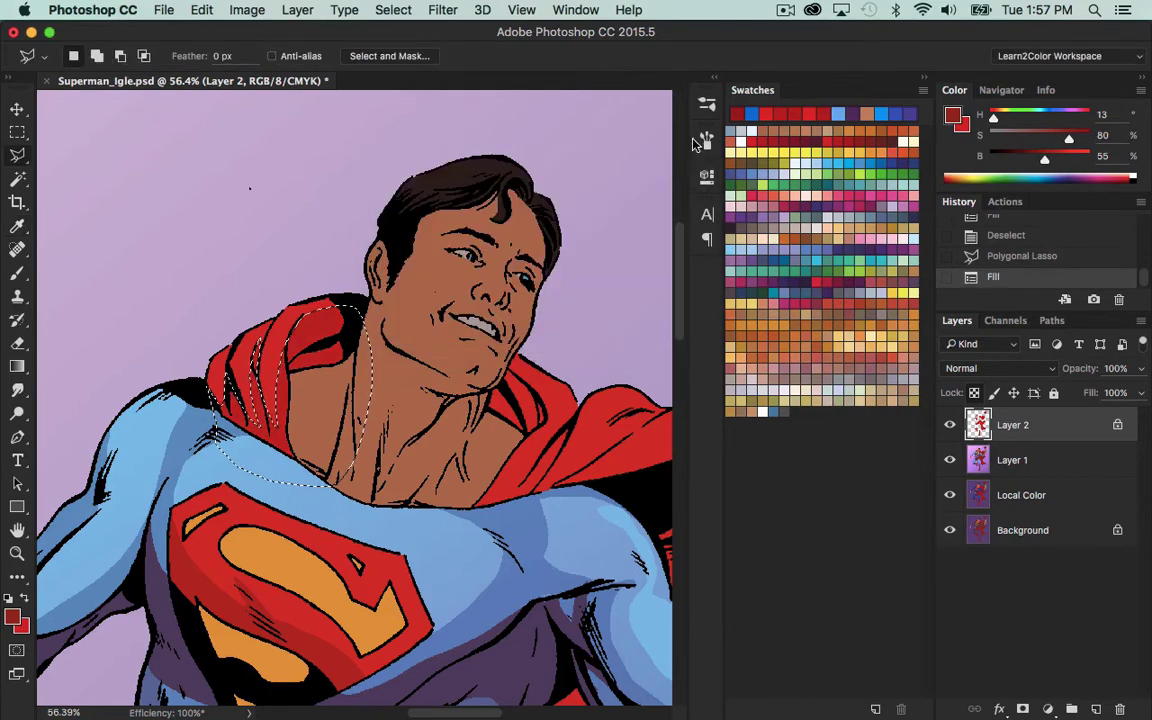
key(ctrl+d)
Add a second, narrower dark-red shadow inside the same collar folds to deepen their creases.
mouse_move(235, 441)
mouse_down()
mouse_move(227, 390)
mouse_move(277, 467)
mouse_move(254, 375)
mouse_move(268, 427)
mouse_move(289, 450)
mouse_move(280, 403)
mouse_move(310, 262)
mouse_move(287, 340)
mouse_move(299, 314)
mouse_move(293, 342)
mouse_move(353, 333)
mouse_move(332, 353)
mouse_move(298, 358)
mouse_move(362, 370)
mouse_up()
click(280, 455)
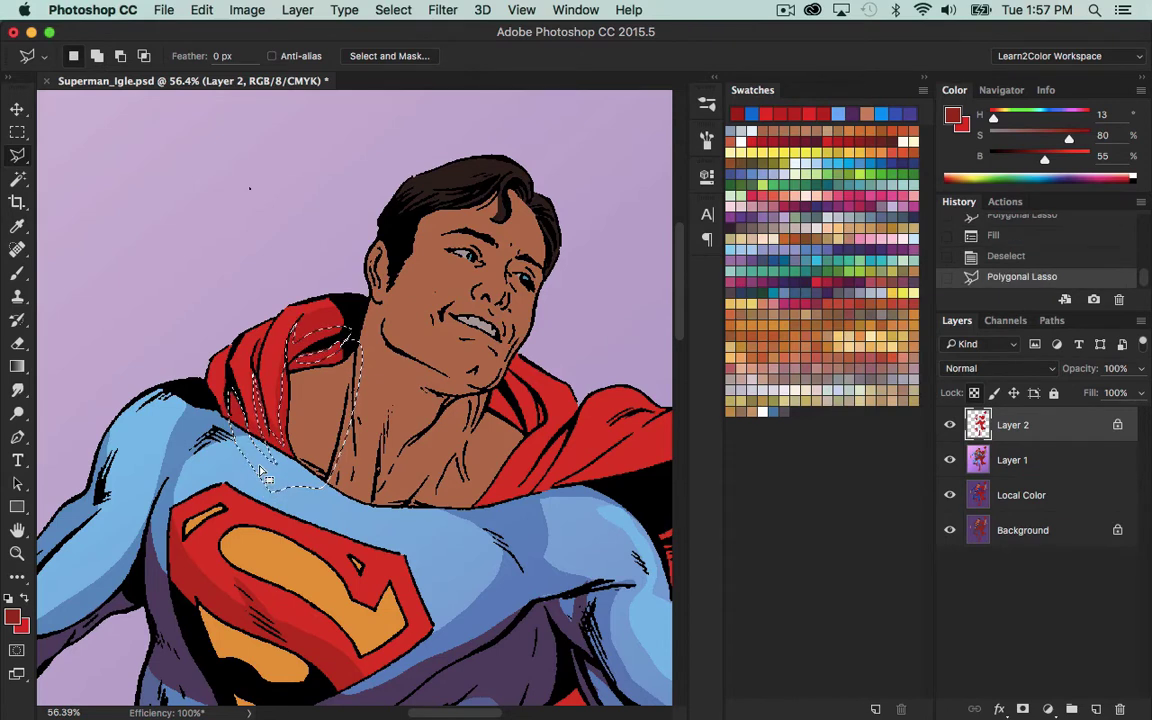
key(alt+BackSpace)
key(super+d)
Shade the collar under the chin on the raised-arm side with a 40% opacity foreground fill, plus a second, deeper lassoed fill.
mouse_move(484, 455)
mouse_down()
mouse_move(492, 362)
mouse_move(522, 370)
mouse_move(551, 411)
mouse_move(513, 448)
mouse_move(486, 455)
mouse_up()
key(shift+BackSpace)
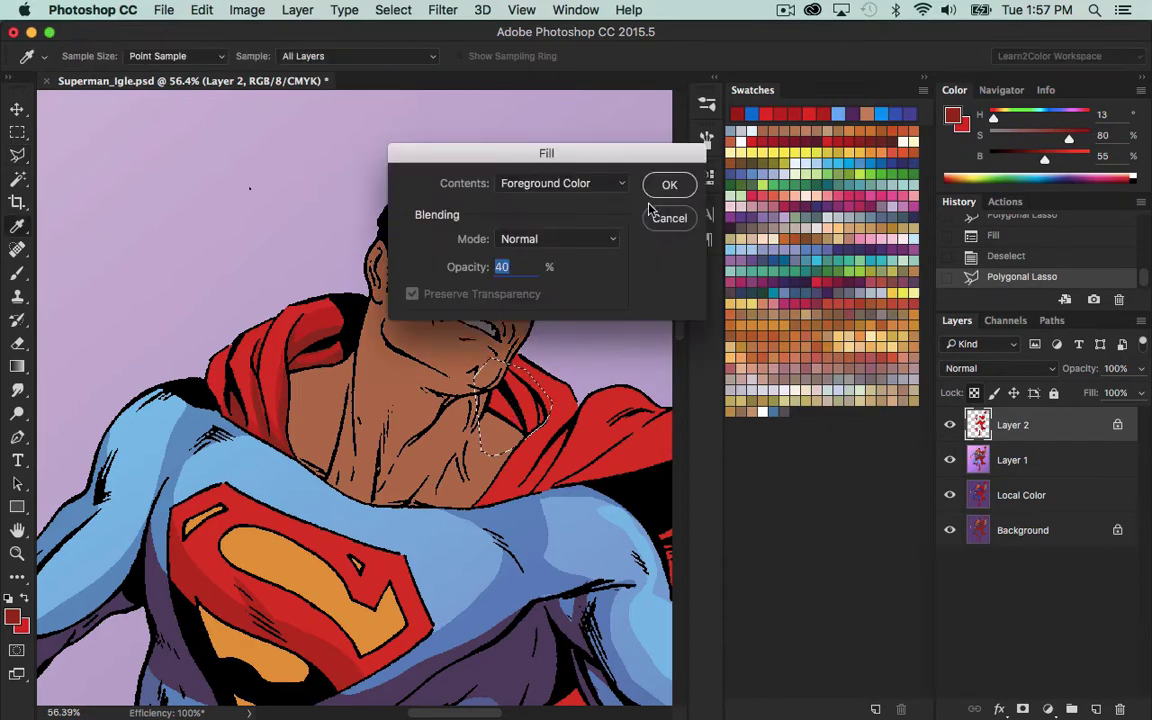
key(Return)
key(ctrl+d)
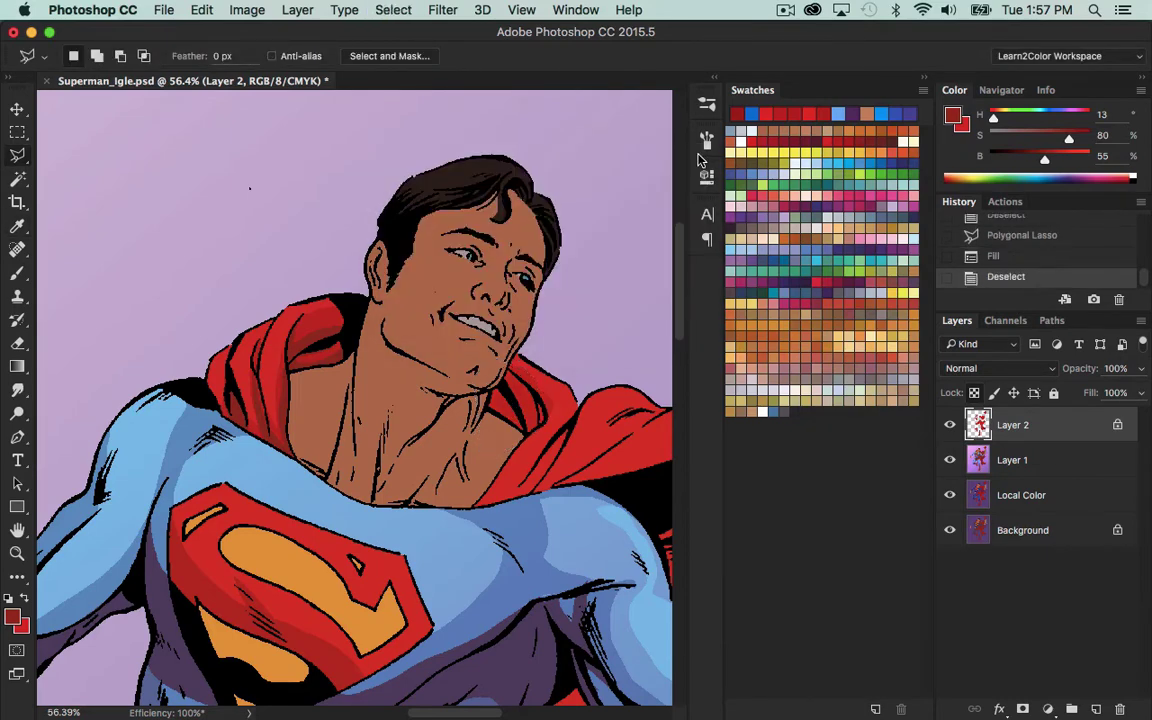
mouse_move(492, 427)
mouse_down()
mouse_move(527, 438)
mouse_move(518, 389)
mouse_move(550, 432)
mouse_move(525, 386)
mouse_move(492, 366)
mouse_move(487, 428)
mouse_up()
key(alt+BackSpace)
key(ctrl+d)
Lasso the cape folds running from the raised arm's shoulder towards the bird and fill them with a dark-red shadow.
scroll(425, 380, right, 5)
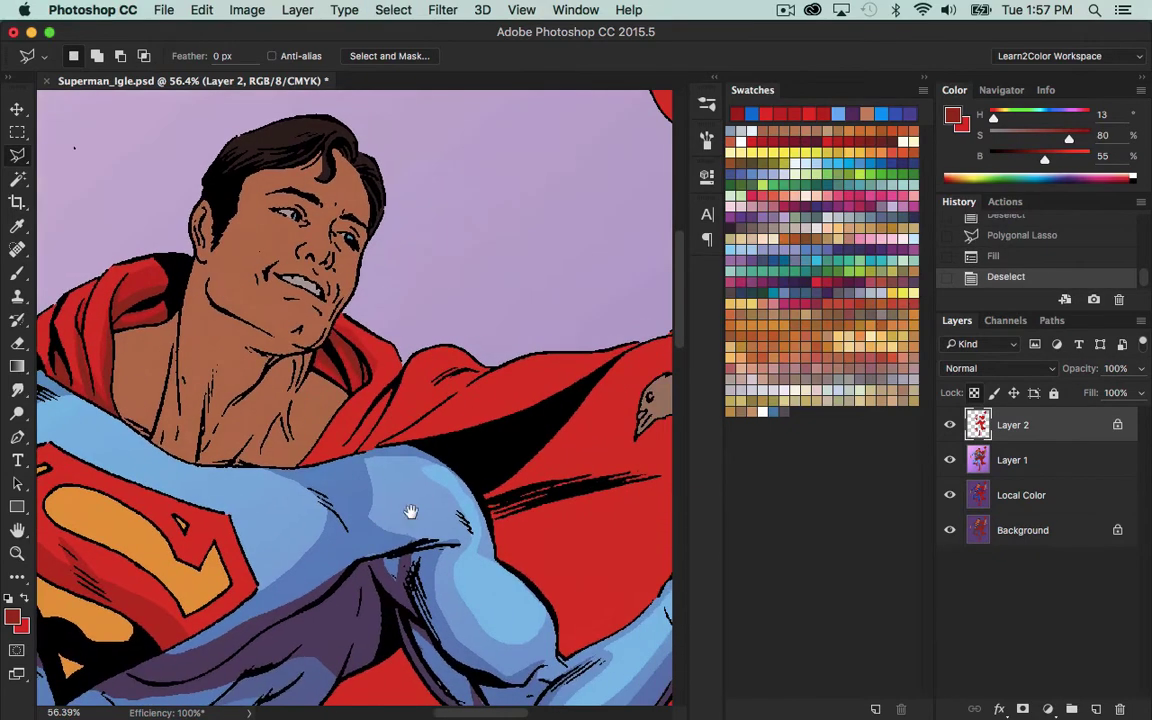
scroll(400, 400, down, 2)
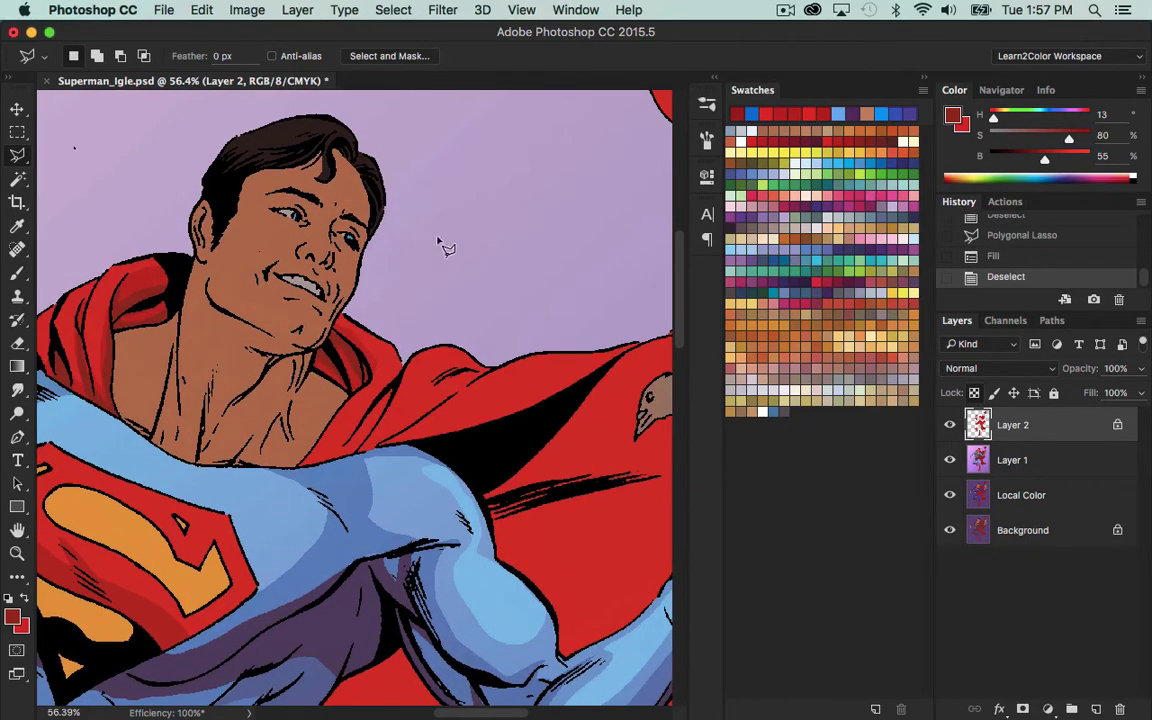
click(306, 466)
click(338, 447)
click(397, 383)
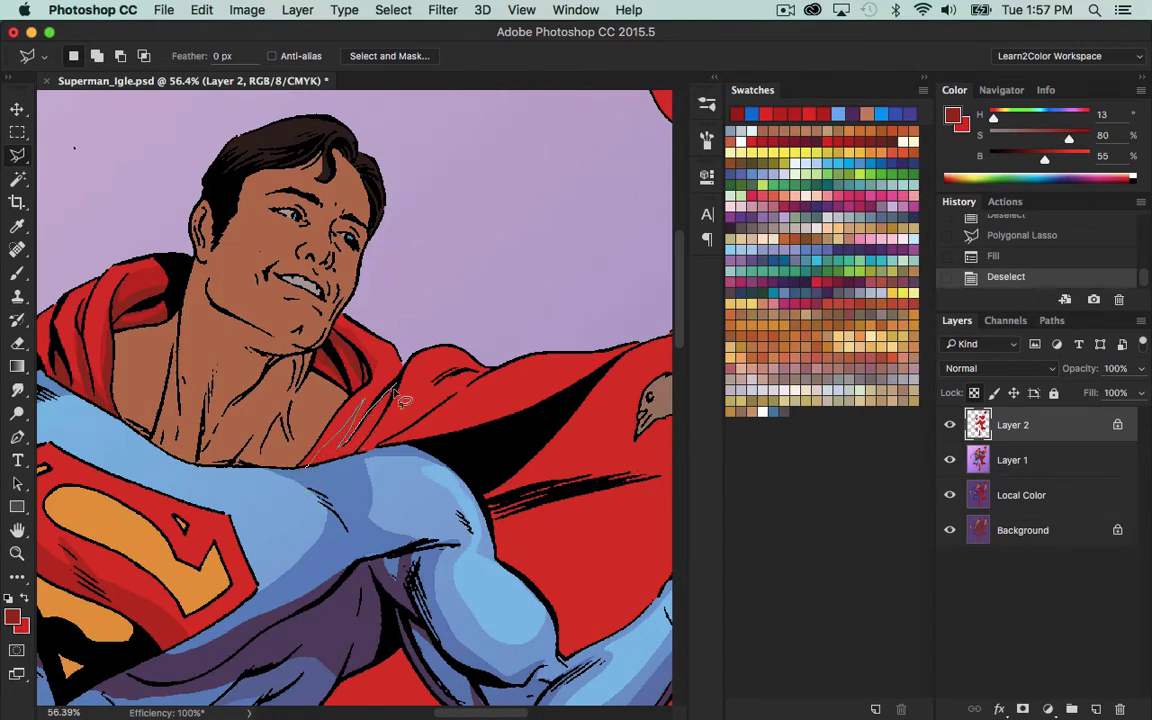
click(359, 454)
mouse_move(378, 437)
mouse_down()
mouse_move(435, 378)
mouse_move(494, 366)
mouse_move(463, 388)
mouse_up()
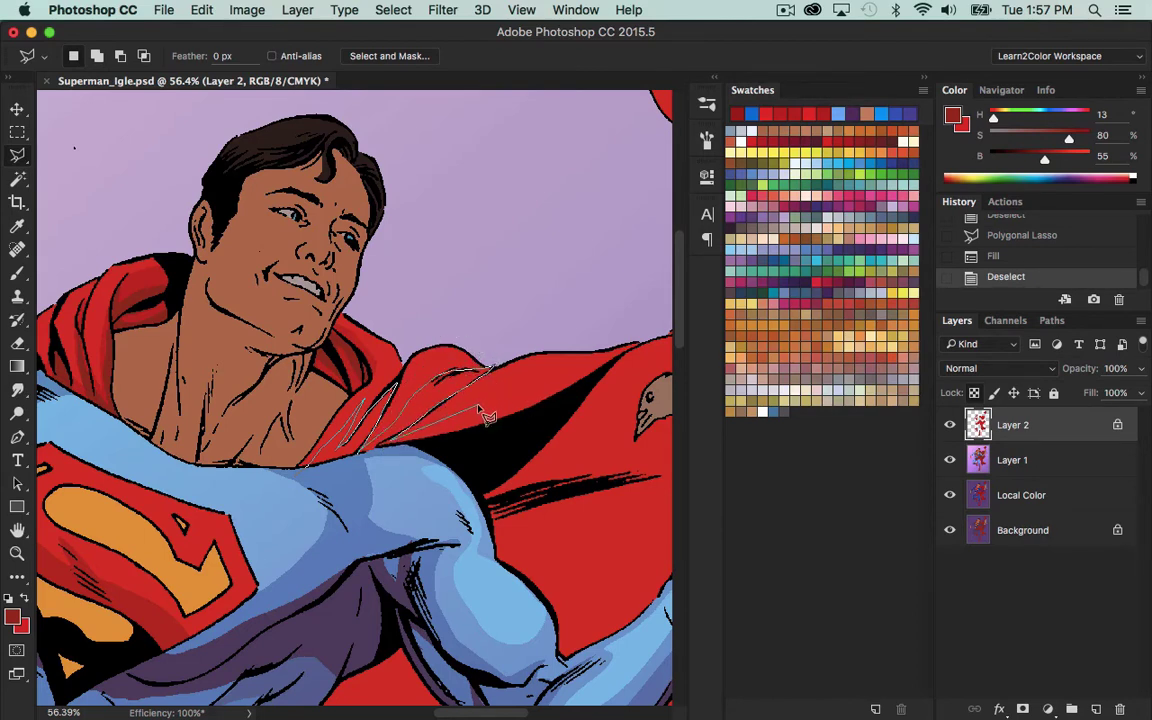
mouse_move(515, 387)
mouse_down()
mouse_move(635, 348)
mouse_move(540, 415)
mouse_move(394, 483)
mouse_move(303, 461)
mouse_up()
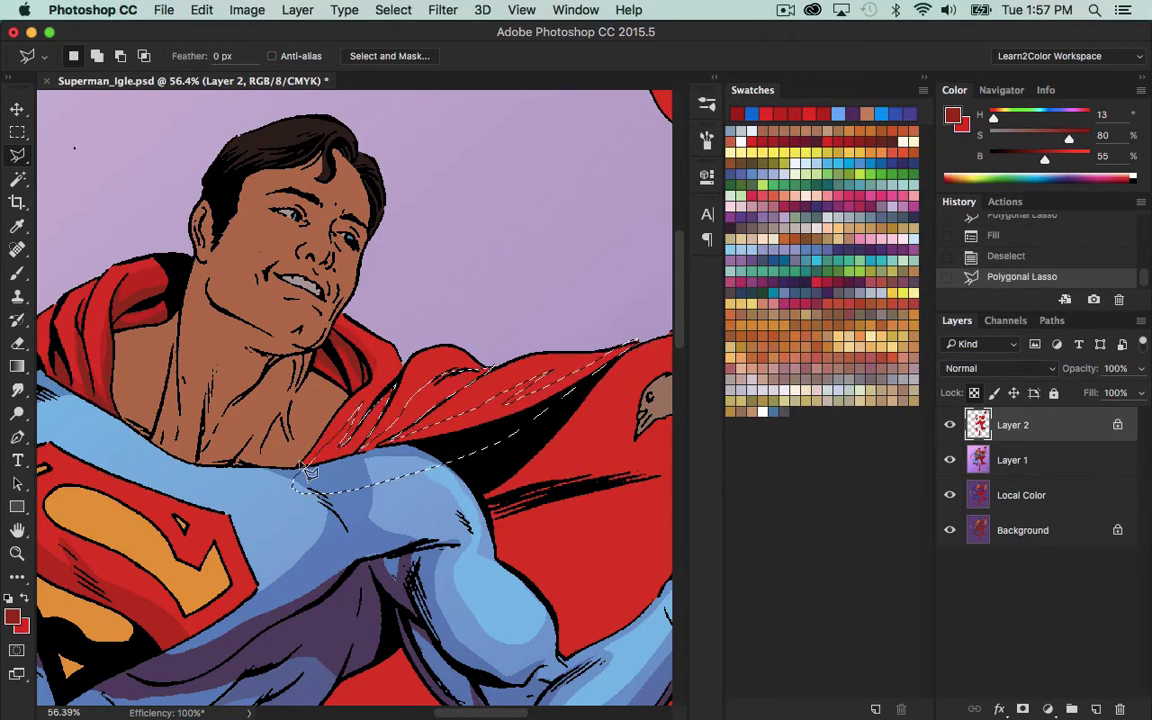
key(shift+F5)
click(665, 185)
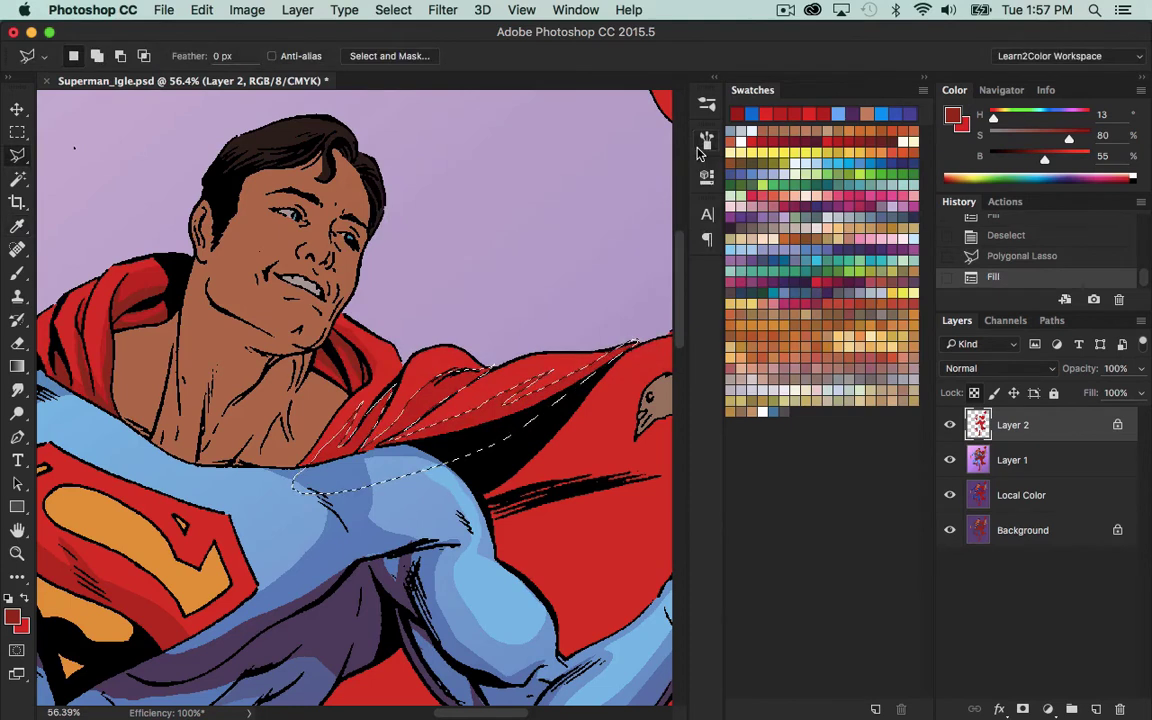
key(super+d)
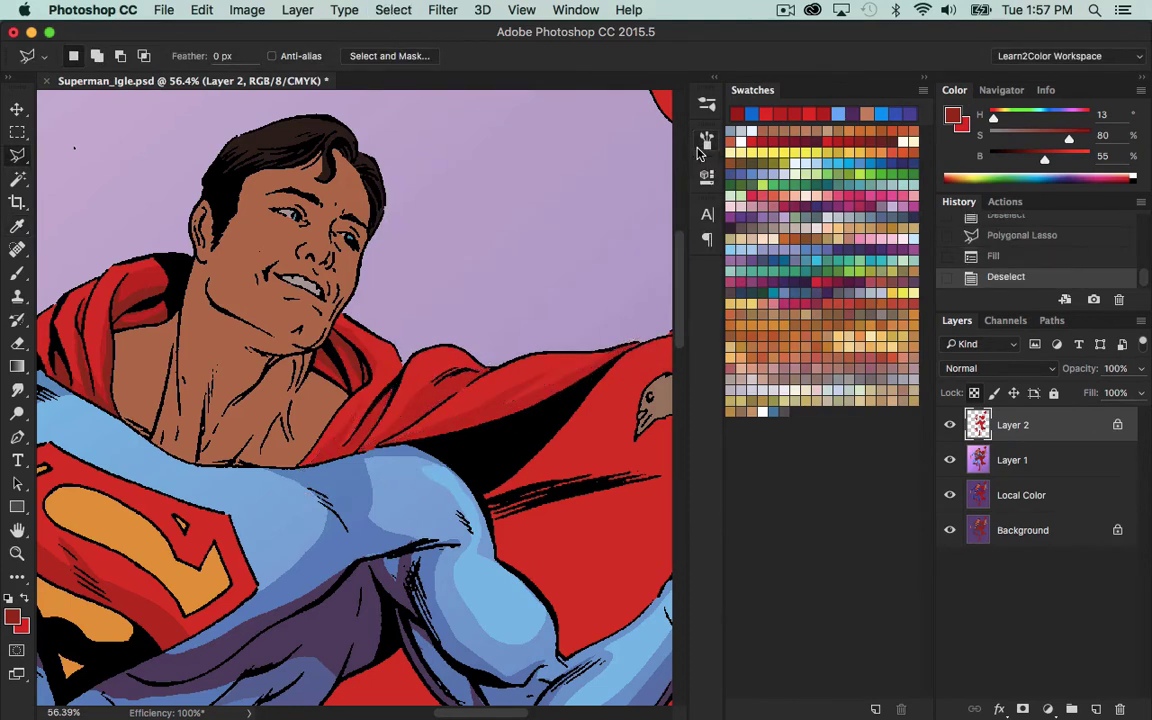
Deepen the creases in the shoulder cape folds with smaller lassoed areas filled in the dark-red foreground colour.
mouse_move(338, 460)
mouse_down()
mouse_move(390, 384)
mouse_move(363, 444)
mouse_move(330, 470)
mouse_up()
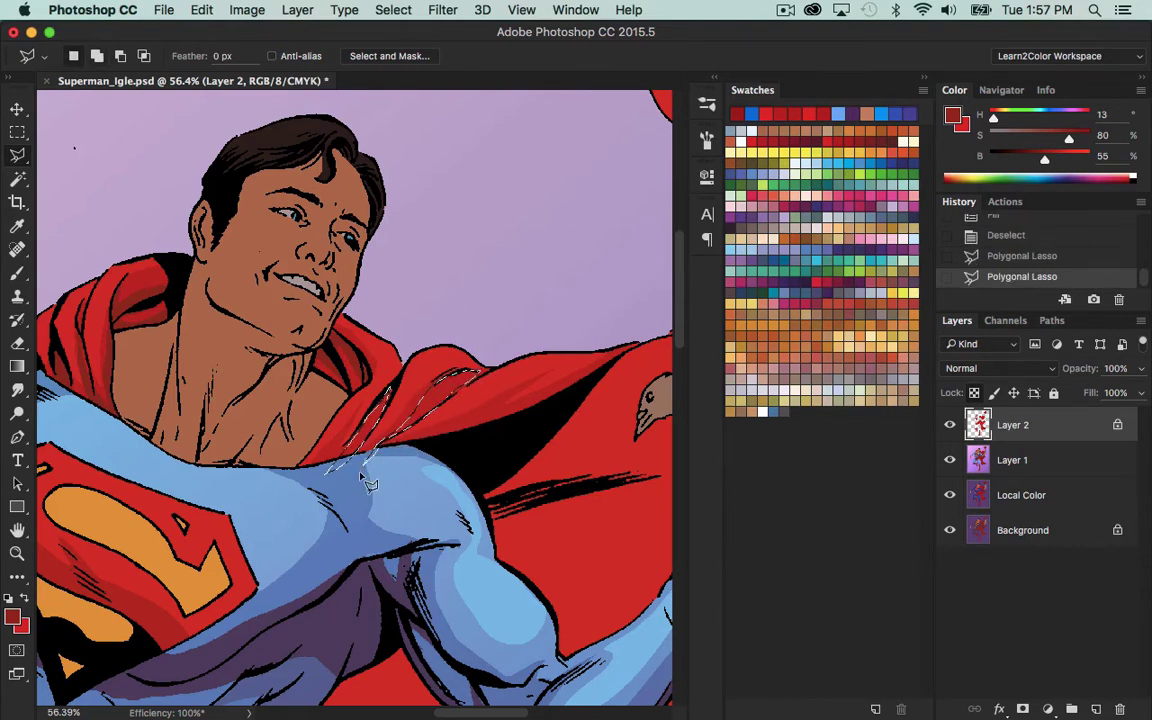
key(alt+BackSpace)
key(super+d)
mouse_move(393, 487)
mouse_down()
mouse_move(409, 445)
mouse_move(546, 371)
mouse_move(485, 417)
mouse_move(549, 397)
mouse_move(627, 345)
mouse_move(384, 510)
mouse_up()
click(393, 487)
key(alt+BackSpace)
key(super+d)
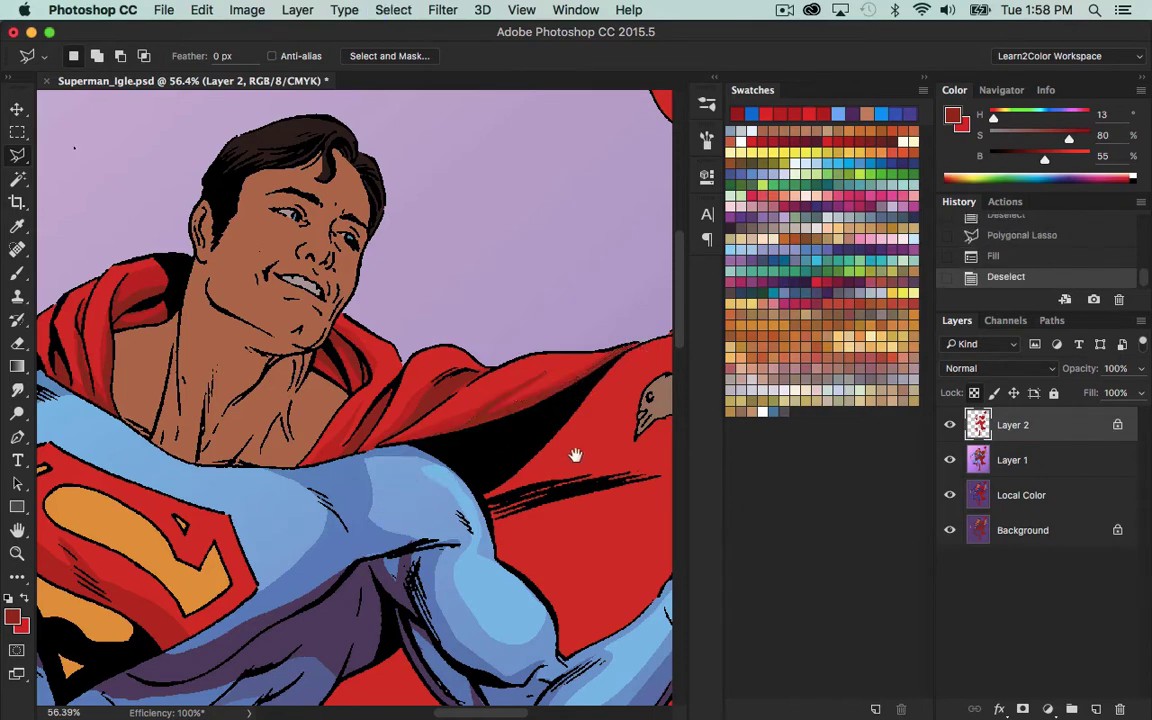
Lasso the outer side of the cape's raised tip and its narrow neck above the bird, and fill it at 40% opacity.
drag(641, 382, 419, 490)
drag(599, 385, 459, 545)
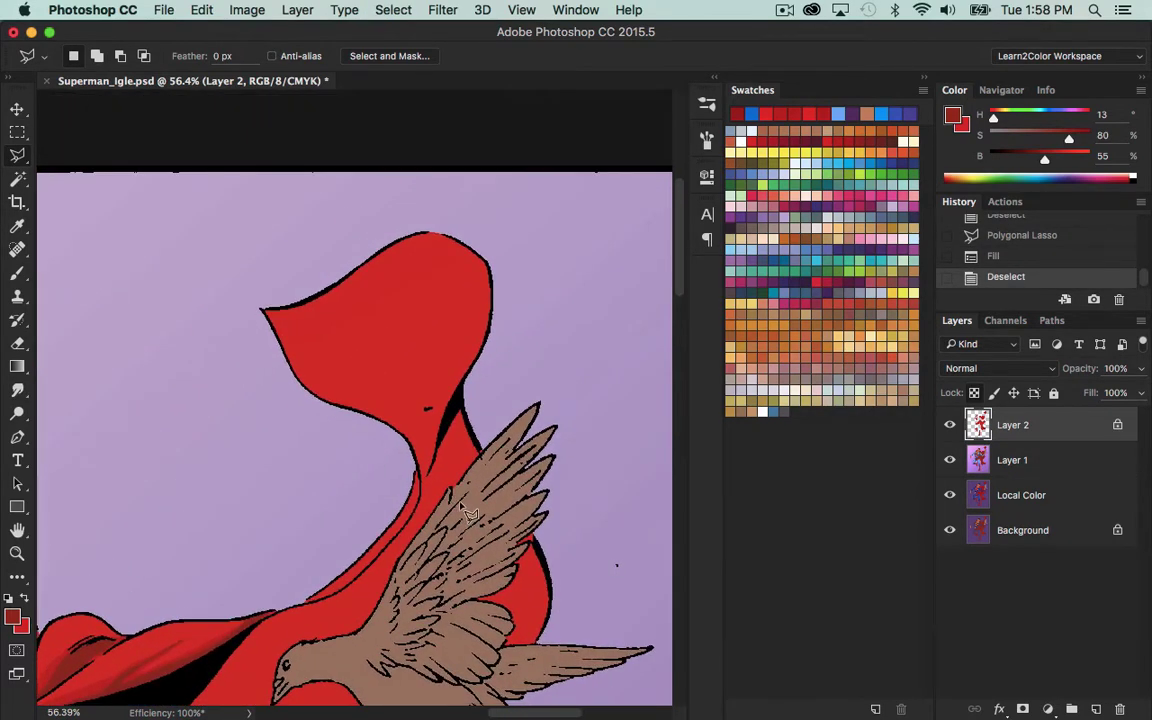
mouse_move(404, 217)
mouse_down()
mouse_move(404, 418)
mouse_move(311, 613)
mouse_move(340, 527)
mouse_move(424, 410)
mouse_move(490, 210)
mouse_move(512, 228)
mouse_up()
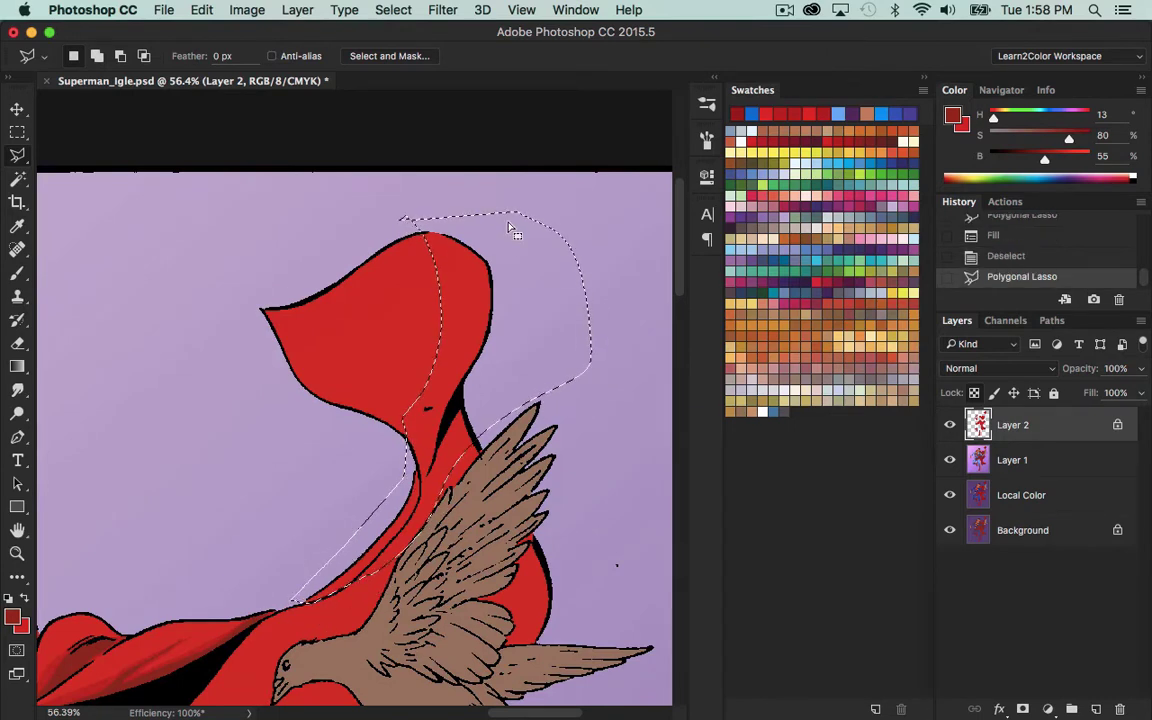
key(i)
key(shift+BackSpace)
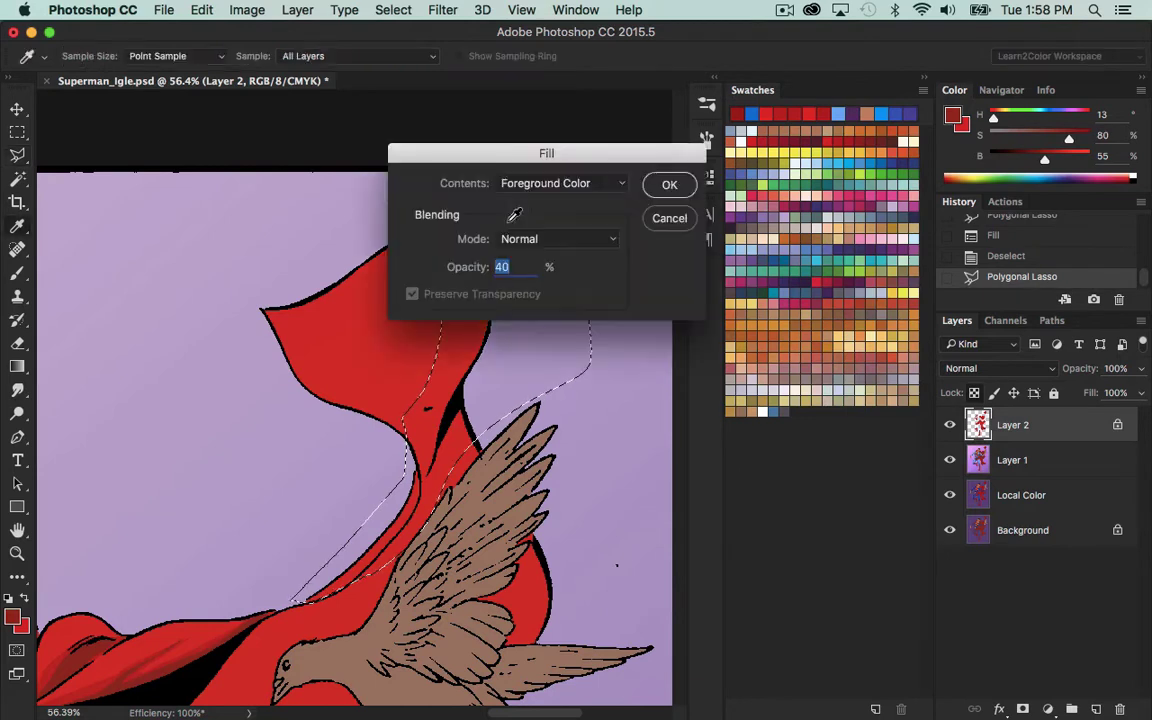
click(672, 185)
key(super+d)
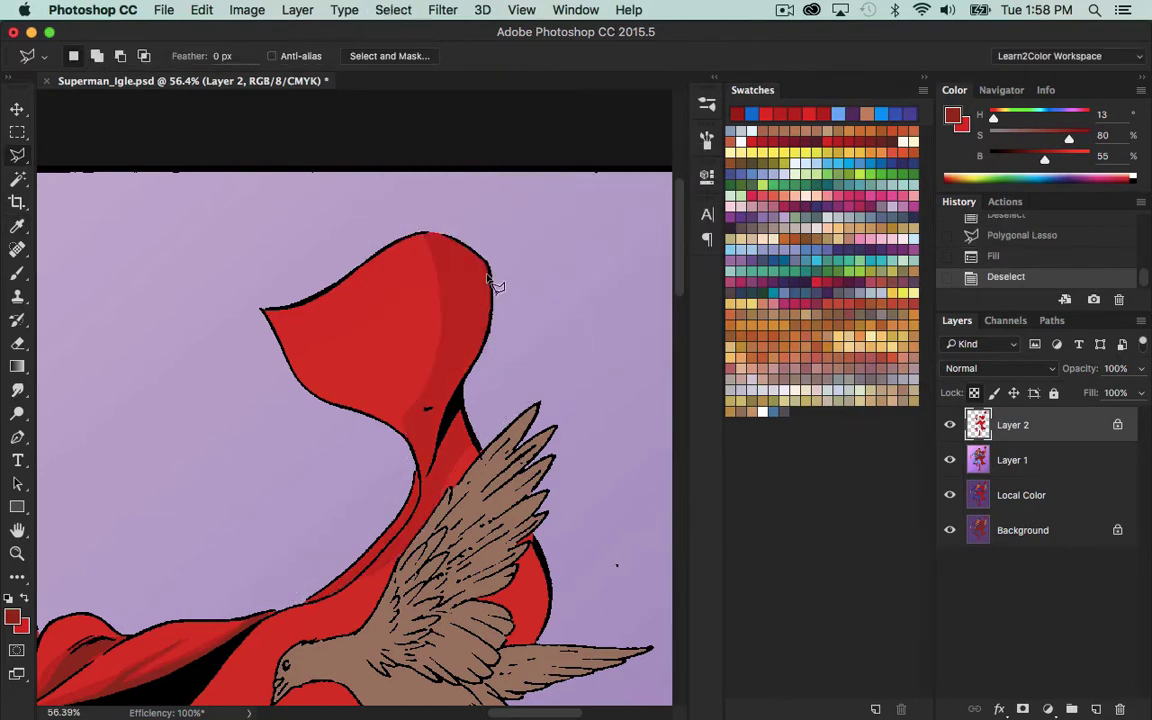
Fill the cape's underside, just below the raised tip and beside the bird's wing, with the solid dark-red foreground colour.
mouse_move(490, 264)
mouse_down()
mouse_move(492, 312)
mouse_move(472, 376)
mouse_up()
mouse_move(437, 453)
mouse_down()
mouse_move(430, 497)
mouse_move(501, 403)
mouse_move(527, 238)
mouse_up()
key(alt+BackSpace)
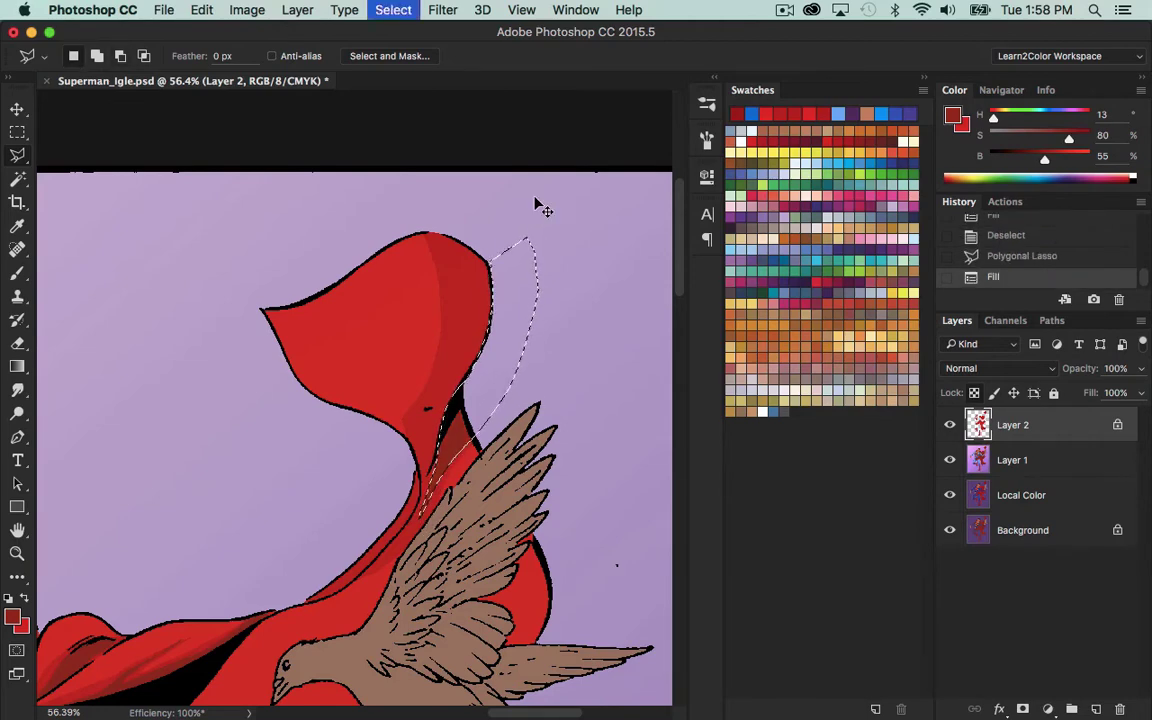
key(super+d)
Lasso the cast shadow on the cape beneath the raised arm, add the area behind its shoulder, and fill both with dark red.
drag(333, 600, 603, 337)
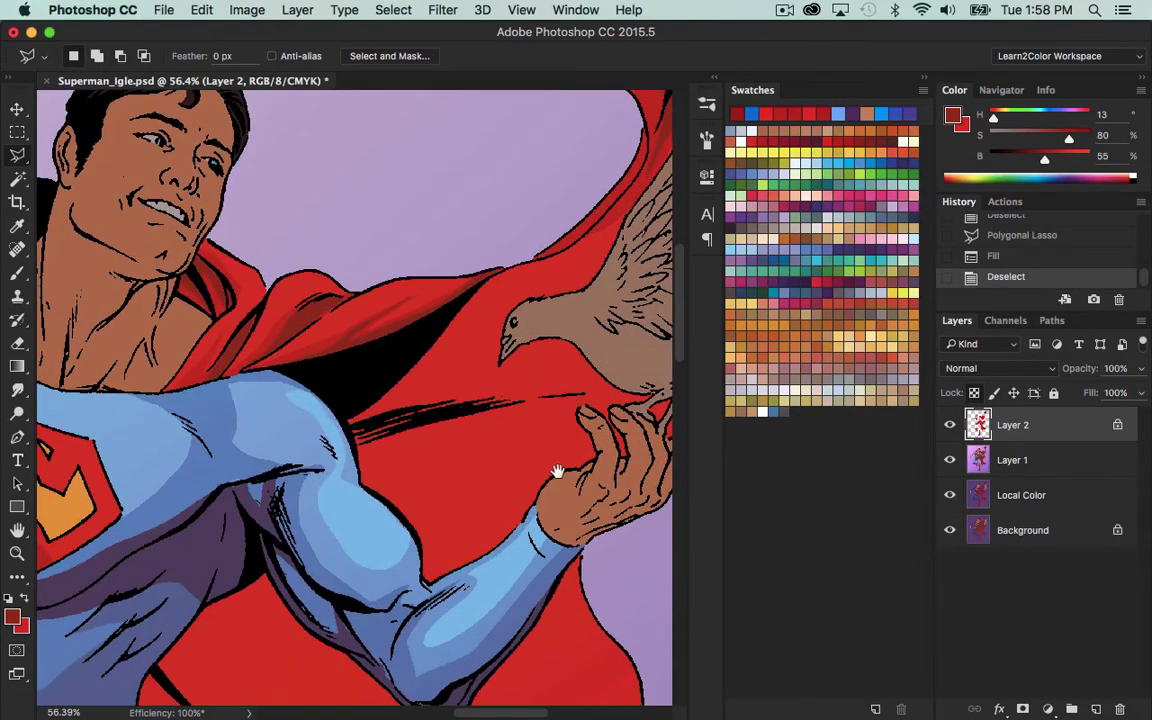
drag(422, 592, 484, 319)
alt+super+click(537, 532)
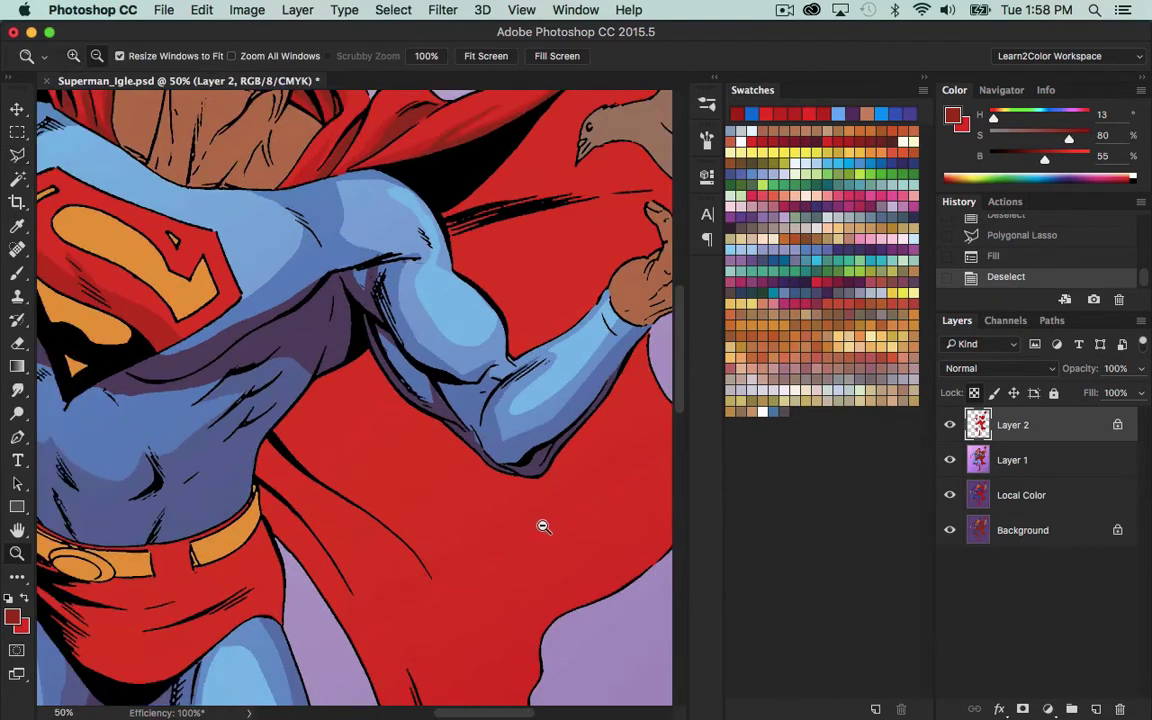
alt+click(543, 527)
alt+click(609, 496)
scroll(517, 555, right, 3)
scroll(517, 555, down, 2)
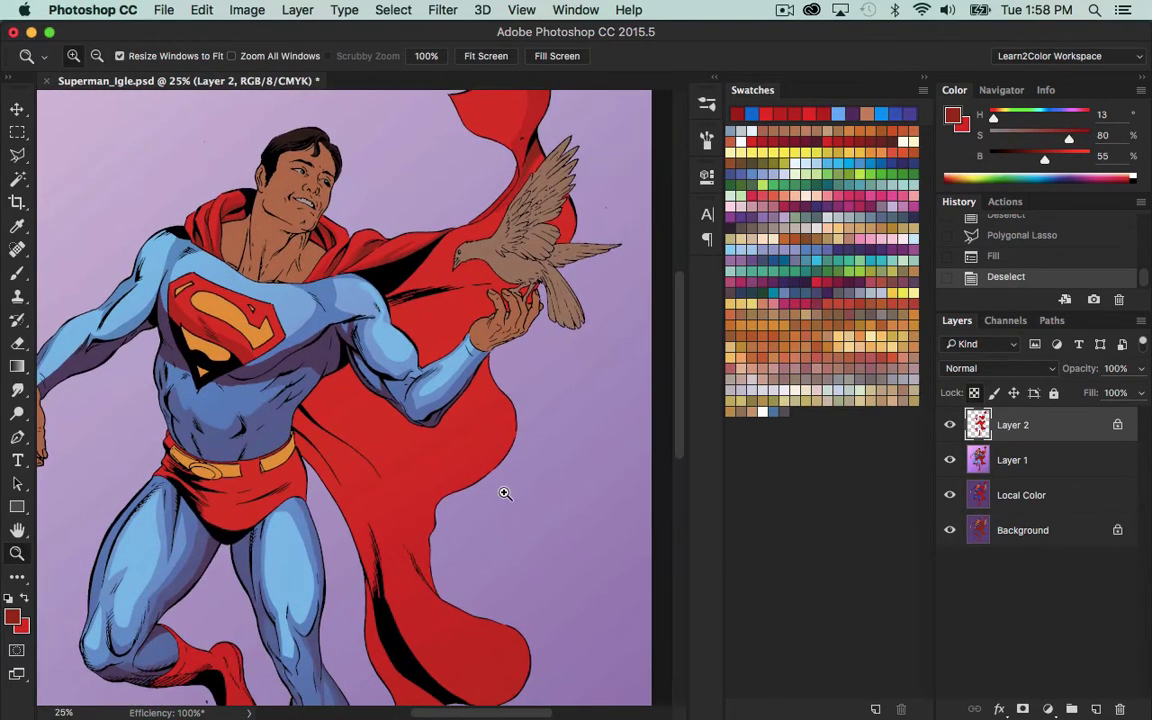
key(l)
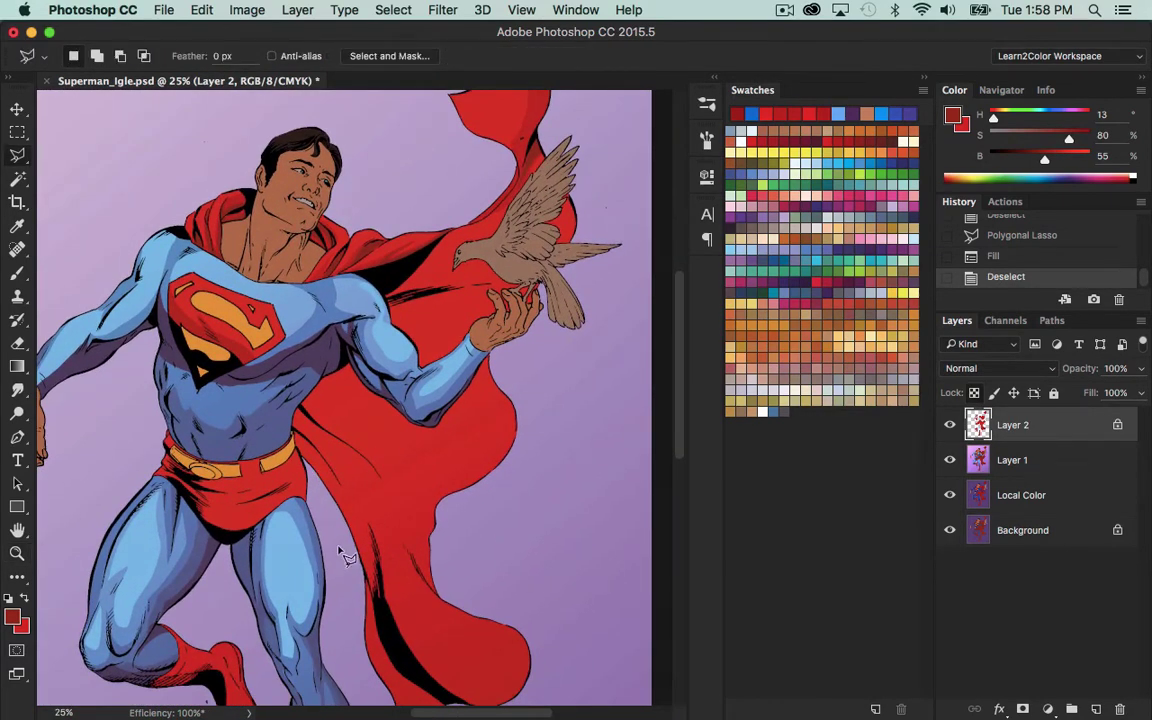
drag(337, 468, 355, 425)
mouse_move(430, 468)
mouse_down()
mouse_move(568, 365)
mouse_move(490, 358)
mouse_up()
mouse_move(352, 347)
mouse_down()
mouse_move(312, 360)
mouse_move(286, 400)
mouse_move(305, 470)
mouse_up()
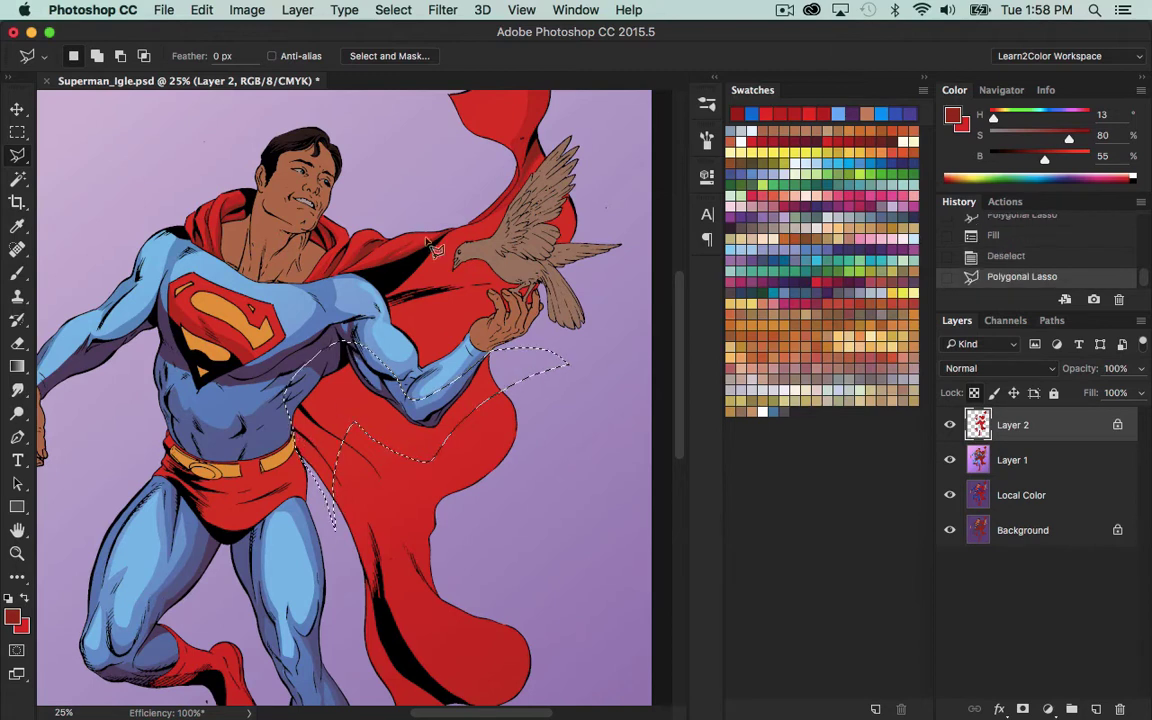
shift+click(388, 284)
mouse_move(427, 291)
mouse_down()
mouse_move(415, 362)
mouse_move(369, 330)
mouse_move(358, 298)
mouse_up()
key(alt+BackSpace)
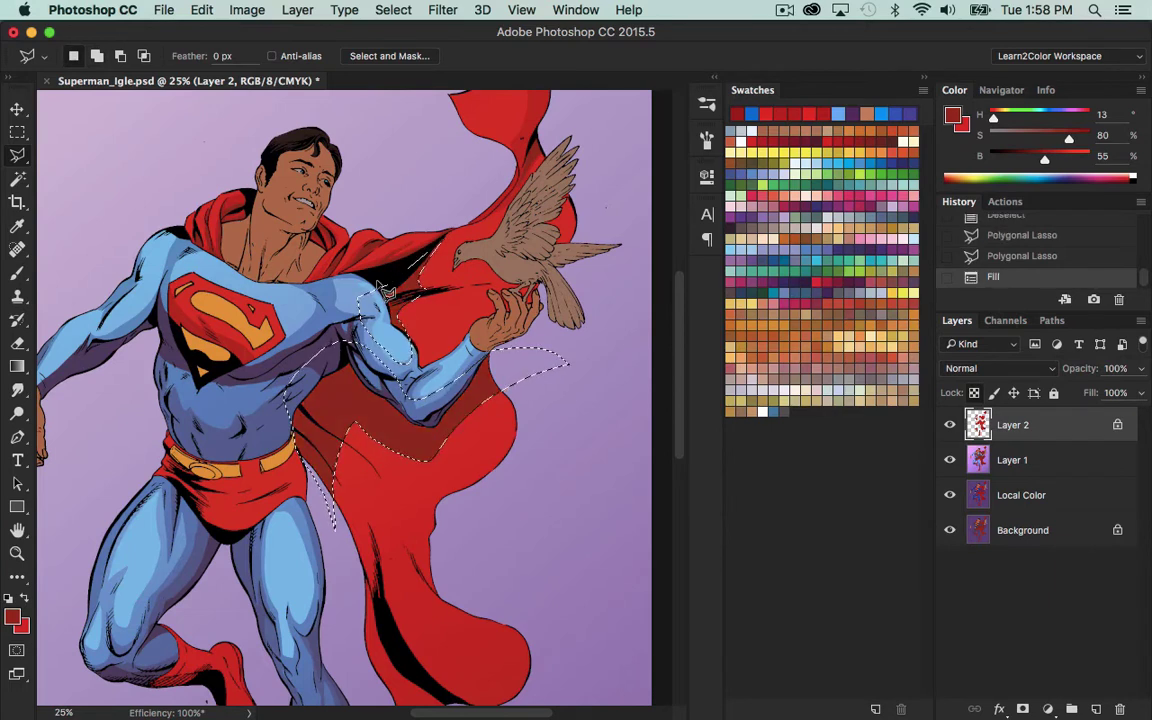
key(super+d)
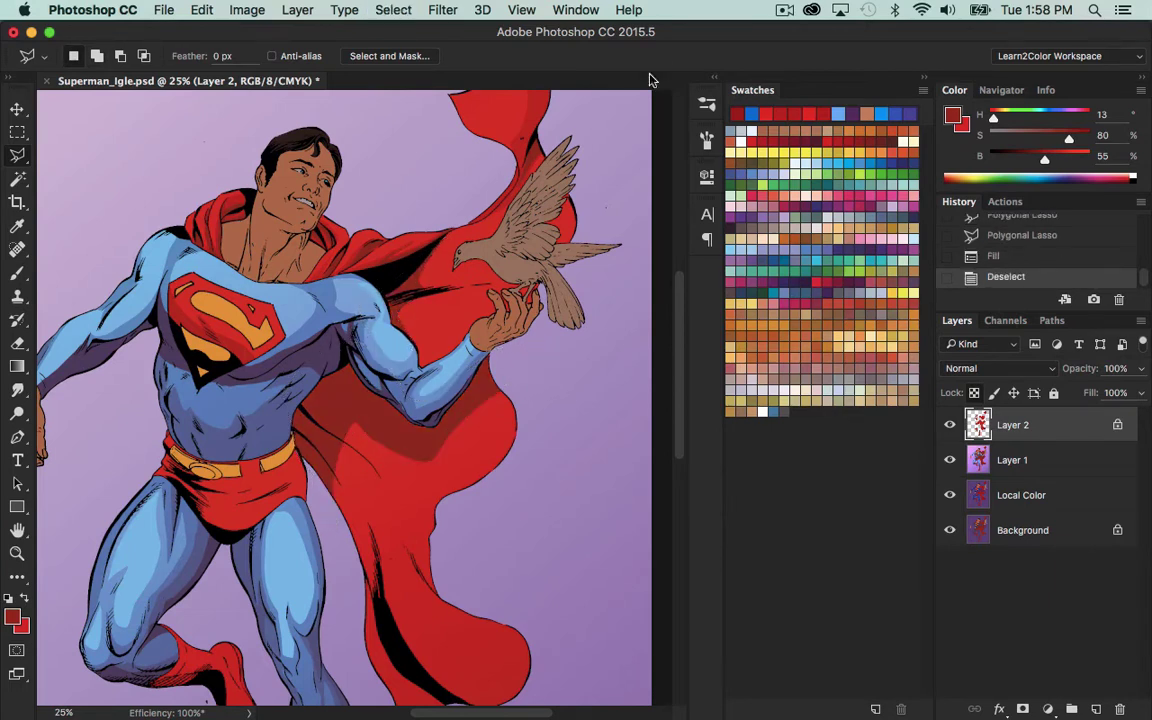
Shade the cape fold between the raised arm's shoulder and the bird with two successive lassoed areas filled with dark red at 40% opacity.
mouse_move(388, 291)
mouse_down()
mouse_move(564, 271)
mouse_move(548, 289)
mouse_move(421, 307)
mouse_move(374, 328)
mouse_move(358, 289)
mouse_up()
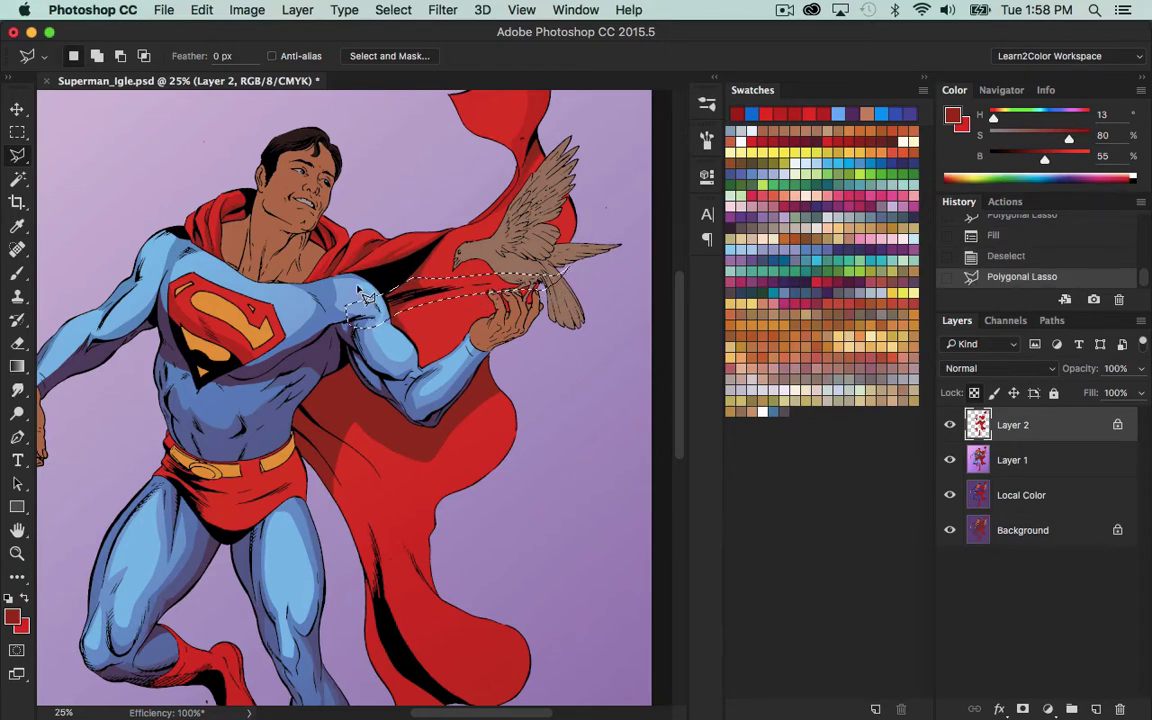
key(shift+BackSpace)
key(Return)
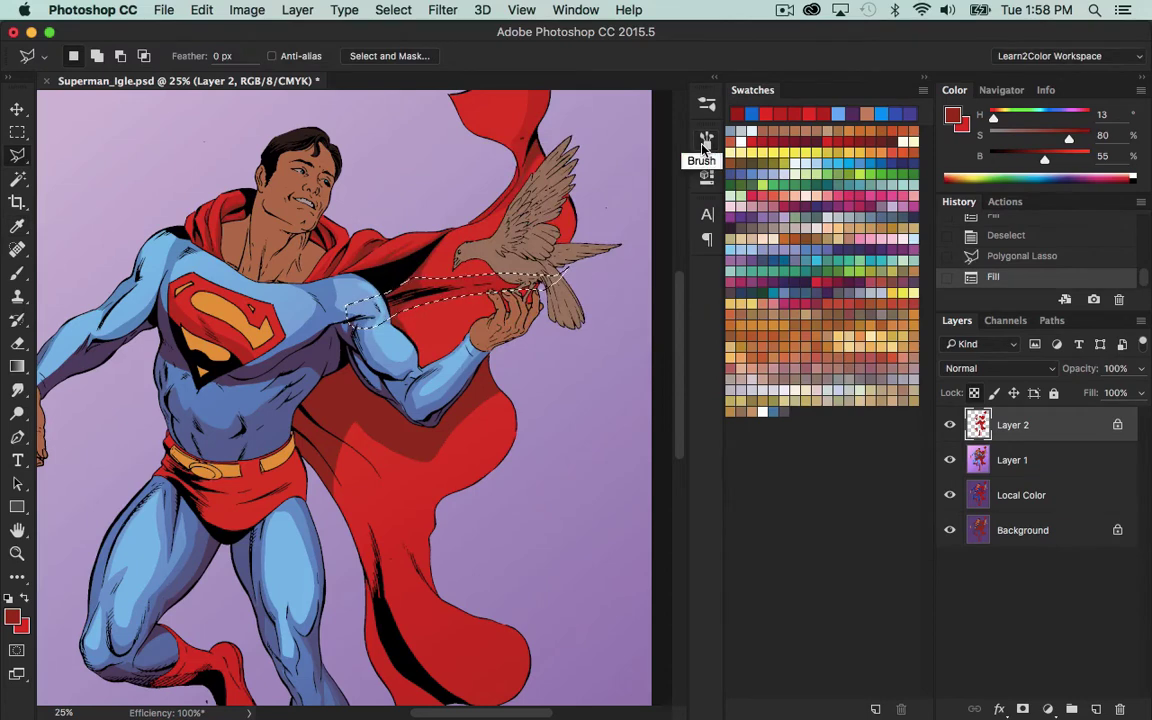
key(ctrl+d)
mouse_move(398, 296)
mouse_down()
mouse_move(511, 281)
mouse_move(359, 323)
mouse_move(367, 299)
mouse_up()
key(shift+BackSpace)
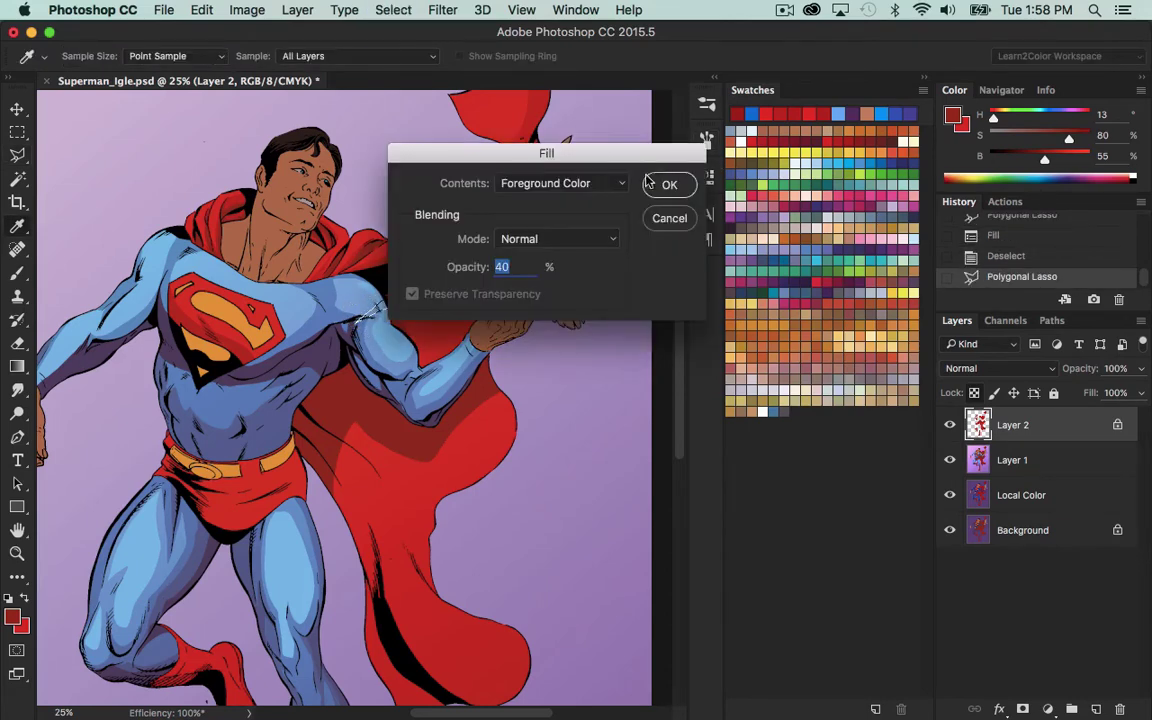
key(Return)
key(ctrl+d)
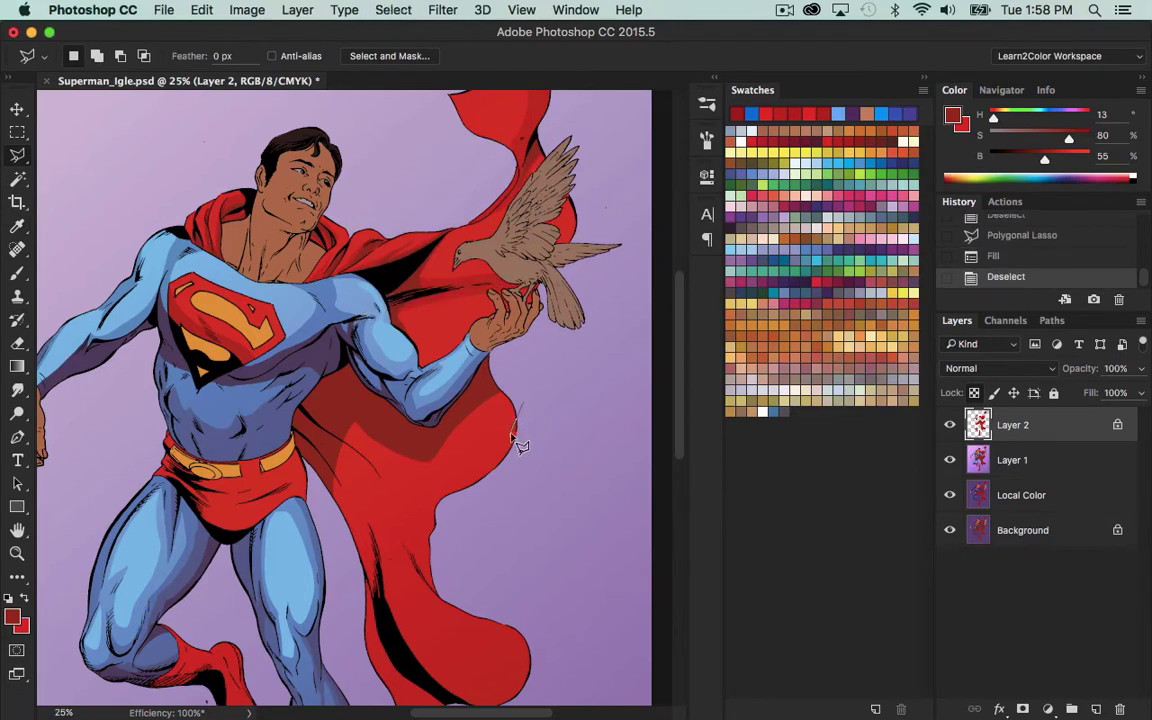
Lasso the cape's bulging outer edge below the raised hand and fill it with the dark-red foreground colour at 40% opacity.
mouse_move(509, 440)
mouse_down()
mouse_move(440, 488)
mouse_move(472, 498)
mouse_move(545, 440)
mouse_up()
key(shift+BackSpace)
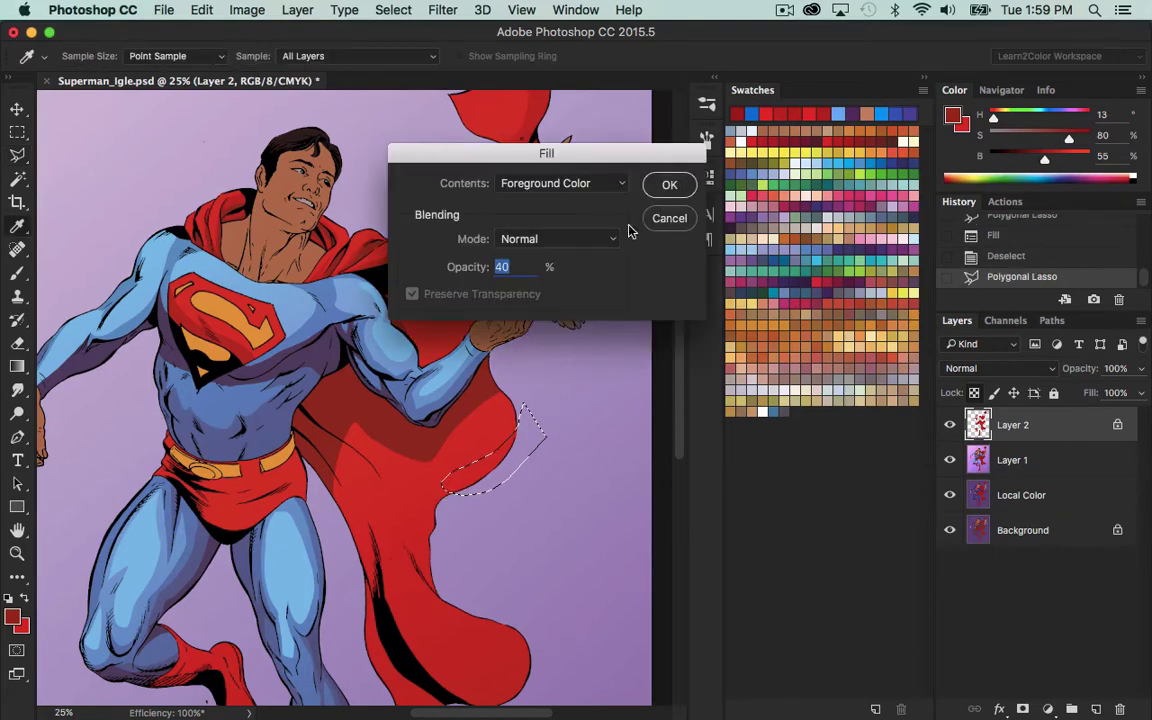
key(Return)
key(ctrl+d)
Lasso the diagonal folds across the middle of the cape, beside the hip, and fill them with the dark-red foreground colour.
click(328, 431)
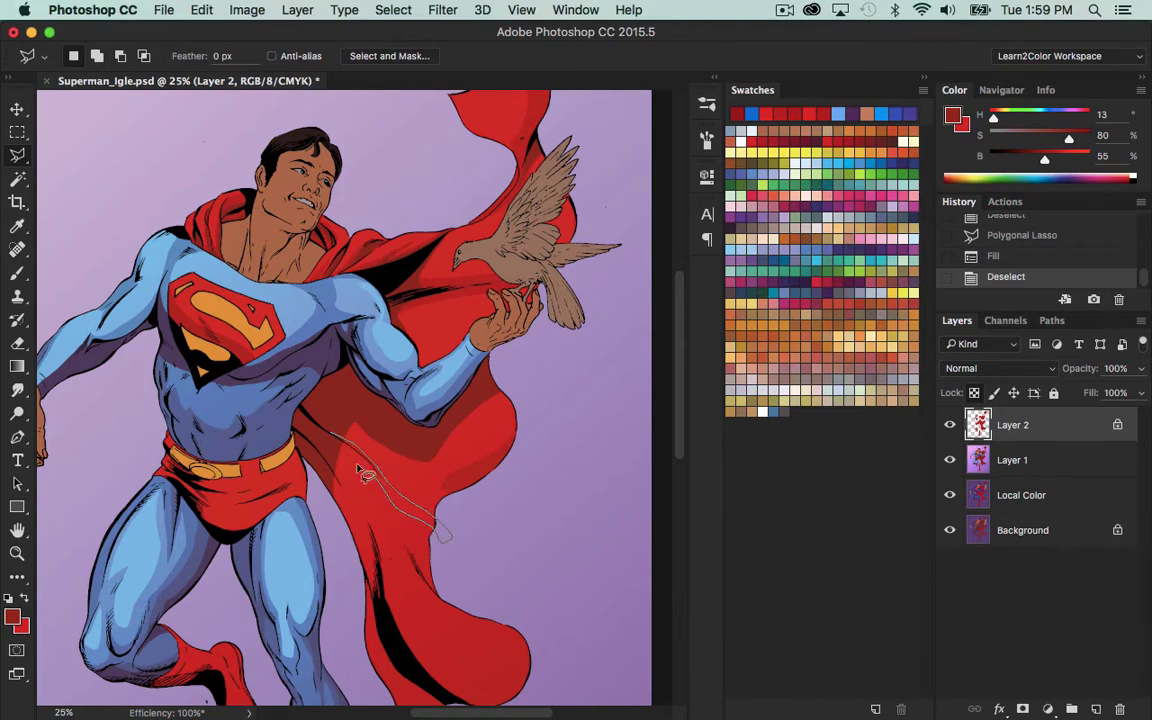
click(455, 604)
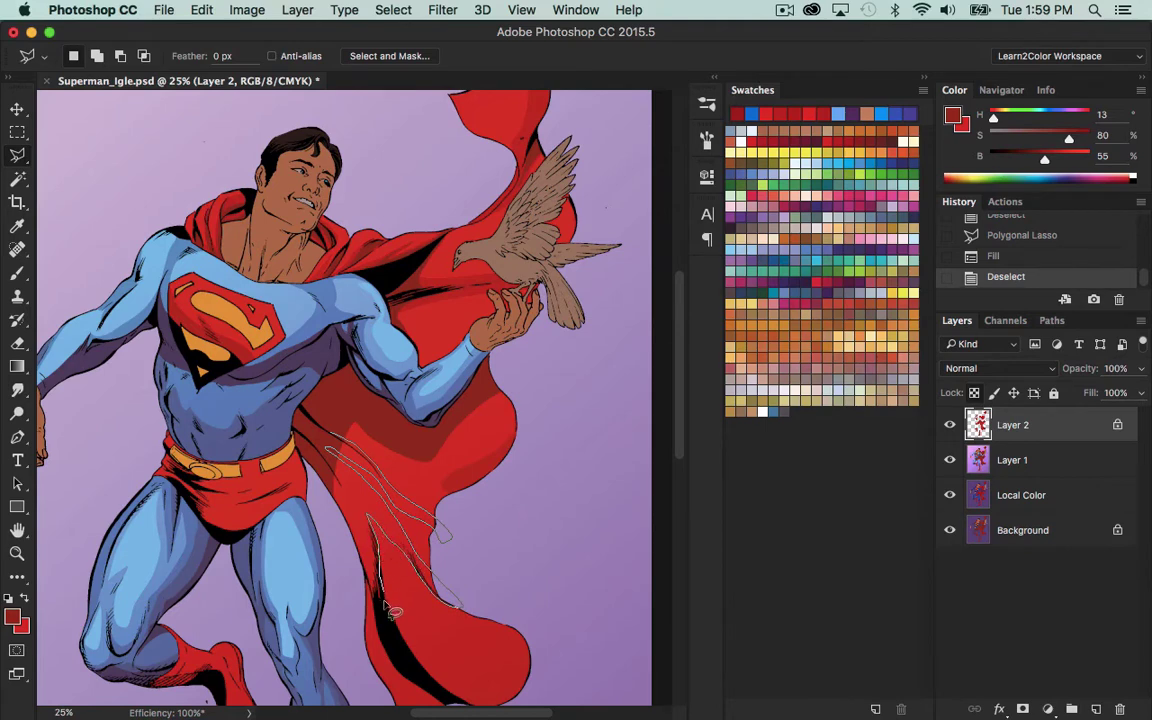
click(325, 428)
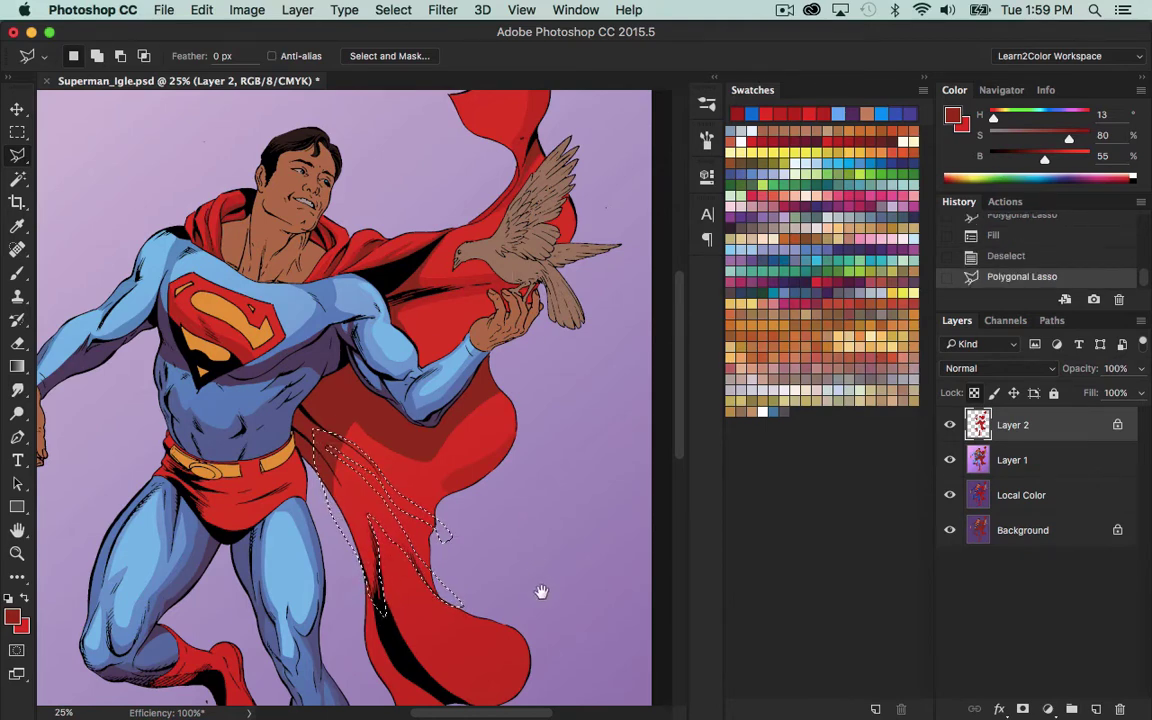
scroll(566, 380, down, 5)
key(shift+BackSpace)
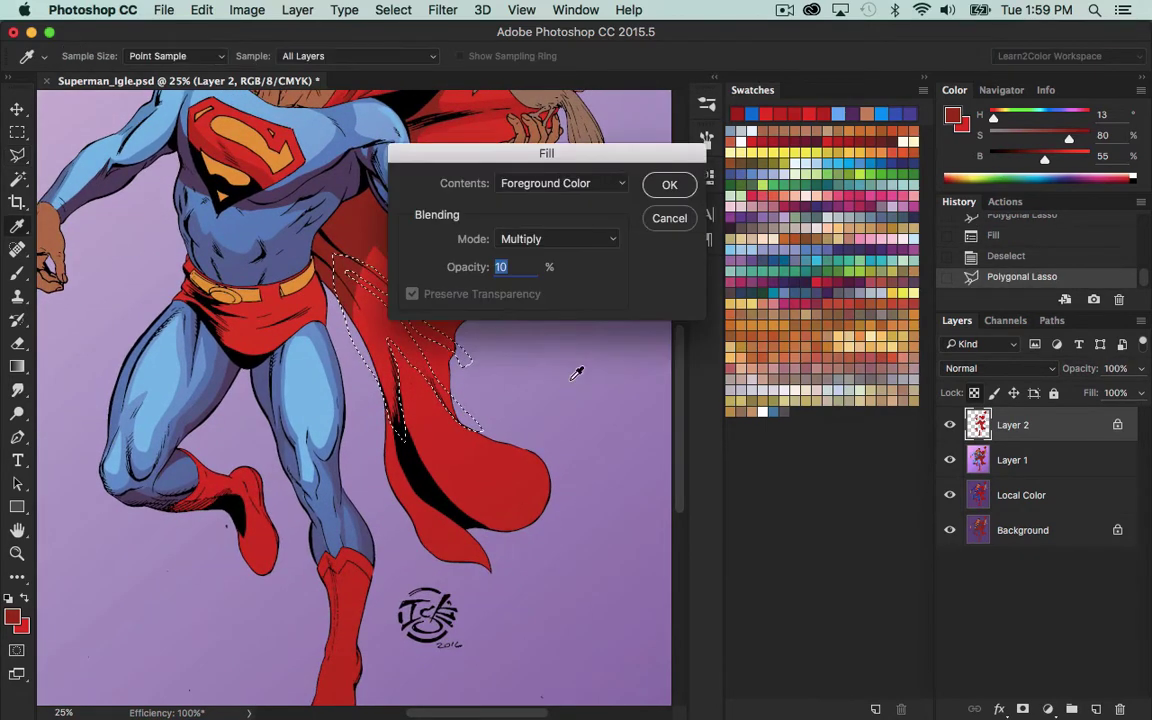
click(664, 183)
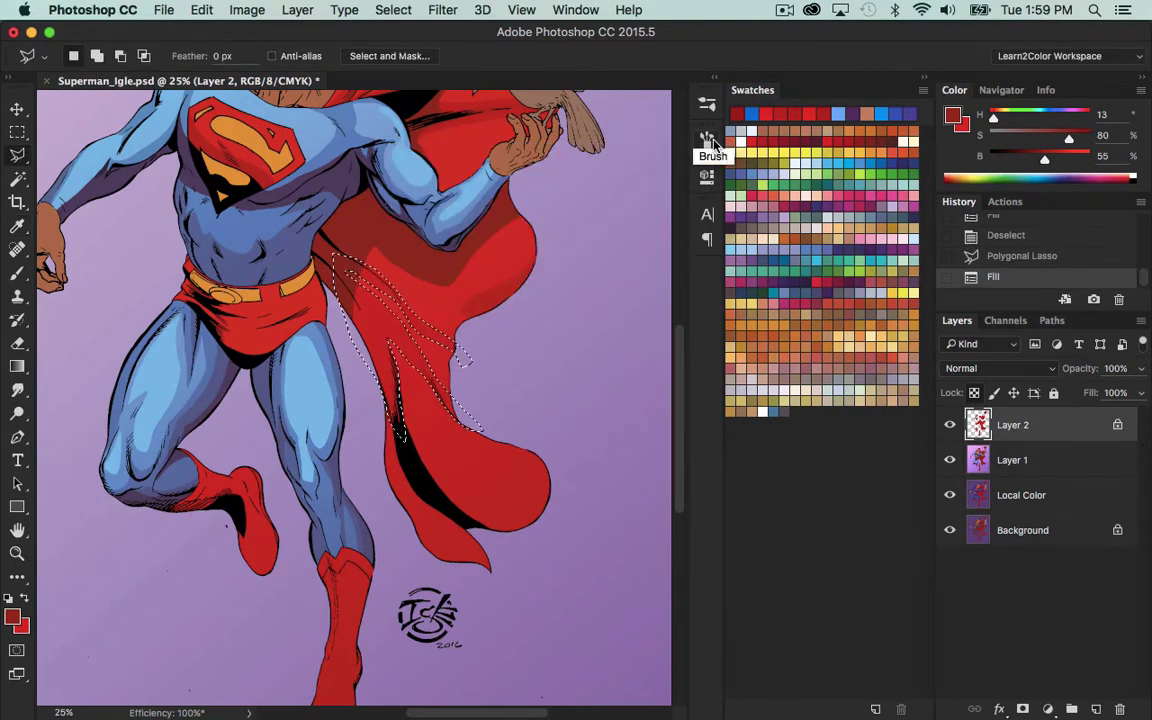
key(super+d)
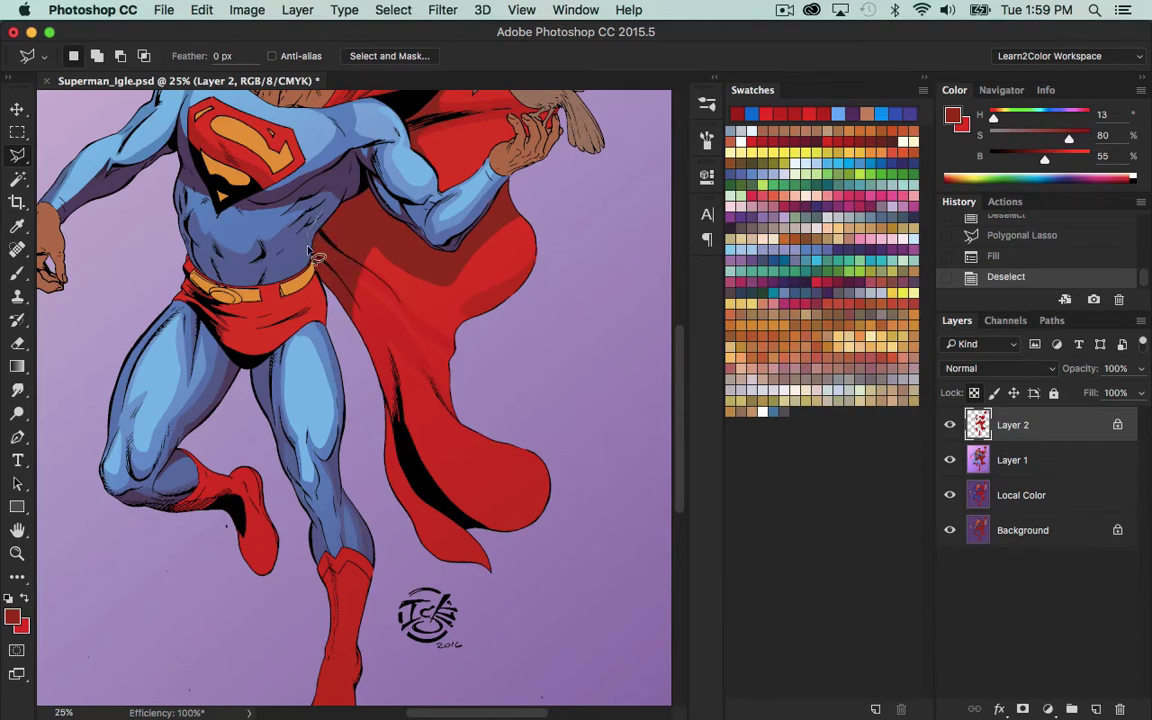
Lasso the cast shadow beneath the raised arm, extending it down beside the hip, and fill it with dark red.
mouse_move(352, 318)
mouse_down()
mouse_move(374, 243)
mouse_move(427, 285)
mouse_move(391, 268)
mouse_move(470, 278)
mouse_up()
drag(440, 220, 352, 152)
double_click(352, 152)
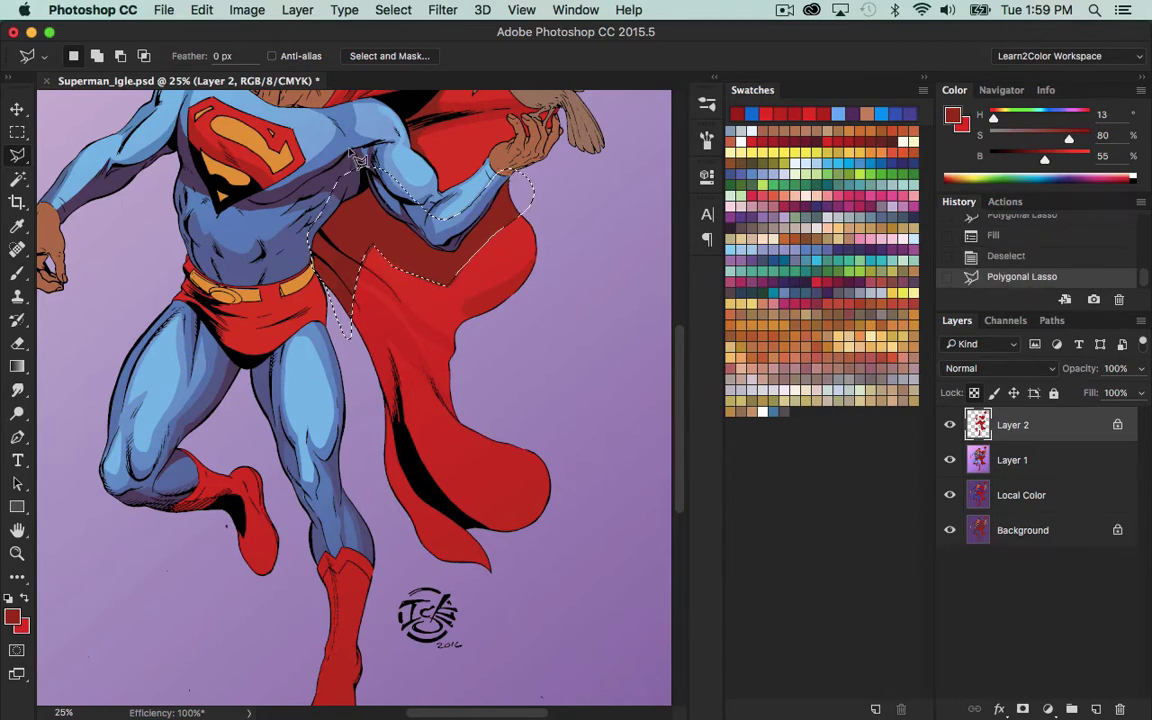
key(alt+BackSpace)
key(ctrl+d)
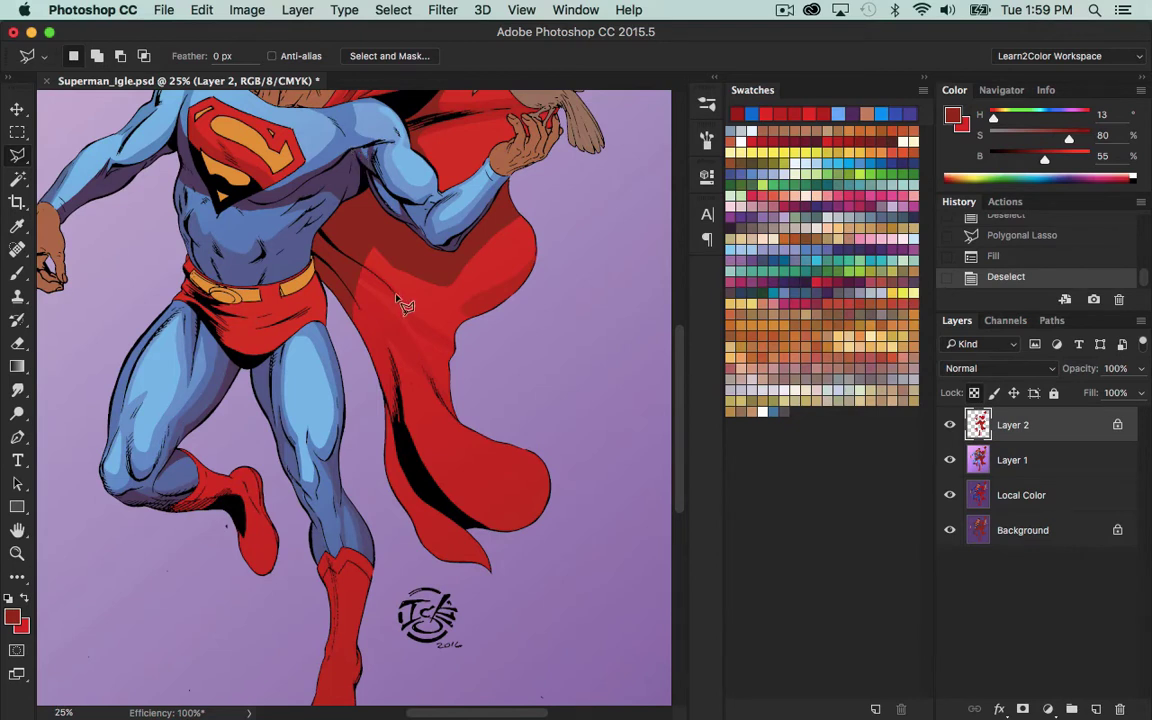
Lasso a thin diagonal crease on the mid-cape below the cast shadow and fill it with dark red at 40% opacity.
drag(361, 265, 390, 291)
drag(480, 378, 438, 343)
drag(362, 272, 360, 268)
scroll(590, 450, up, 5)
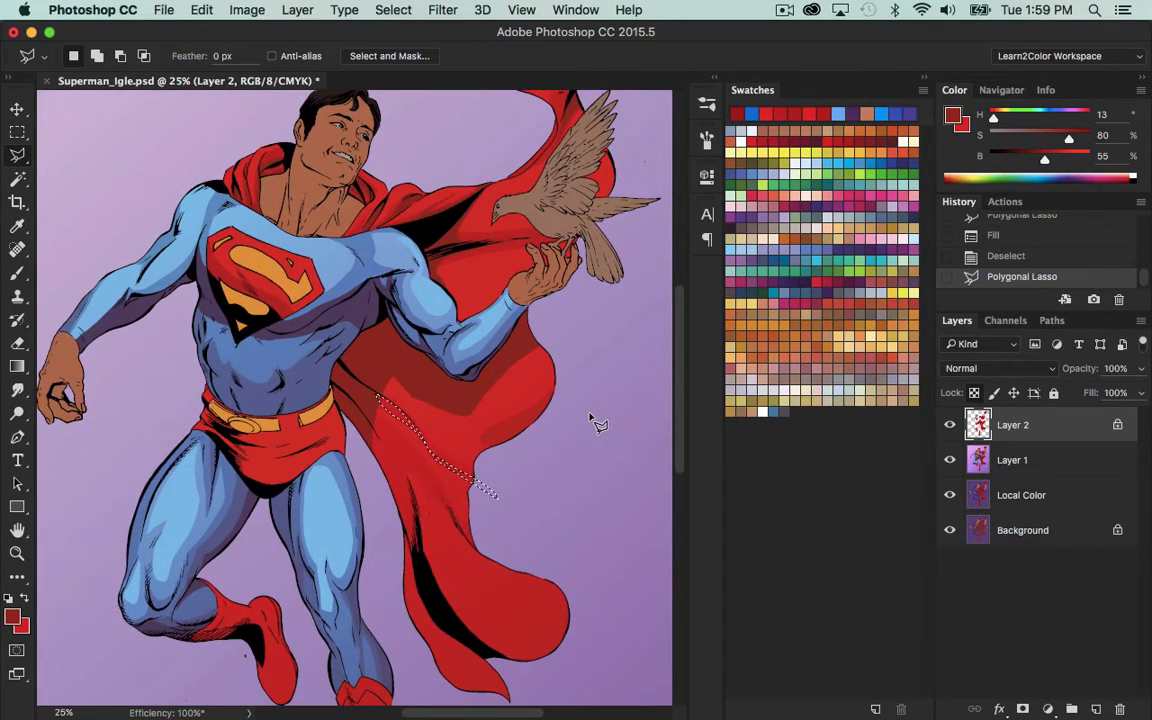
key(shift+BackSpace)
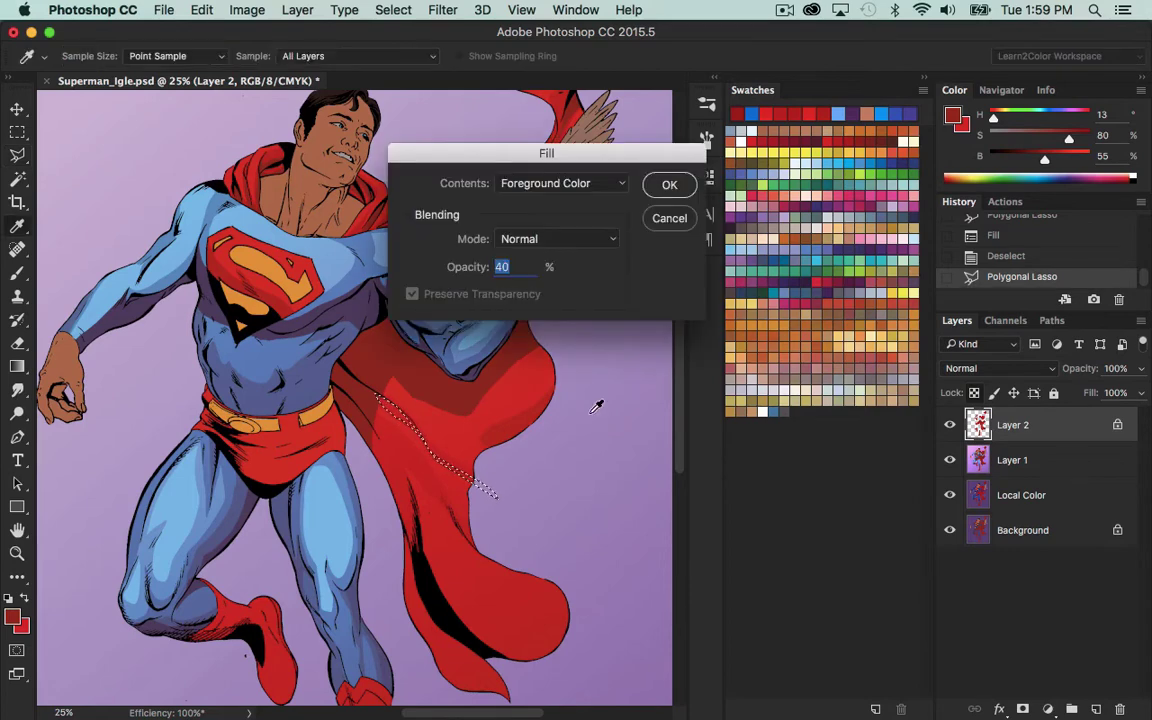
click(668, 185)
key(super+d)
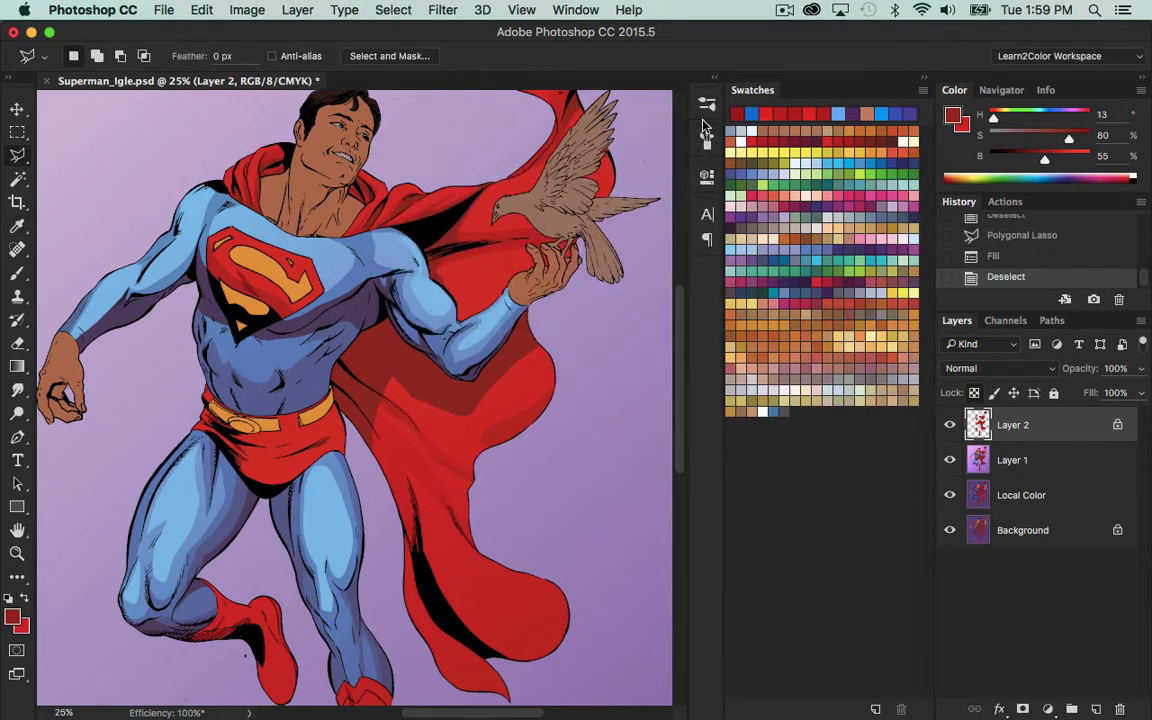
Lasso the narrow folds along the cape's inner edge, from beside the hip down to the black crease, and fill them with dark red.
mouse_move(388, 428)
mouse_down()
mouse_move(438, 490)
mouse_move(405, 462)
mouse_move(416, 508)
mouse_move(390, 500)
mouse_up()
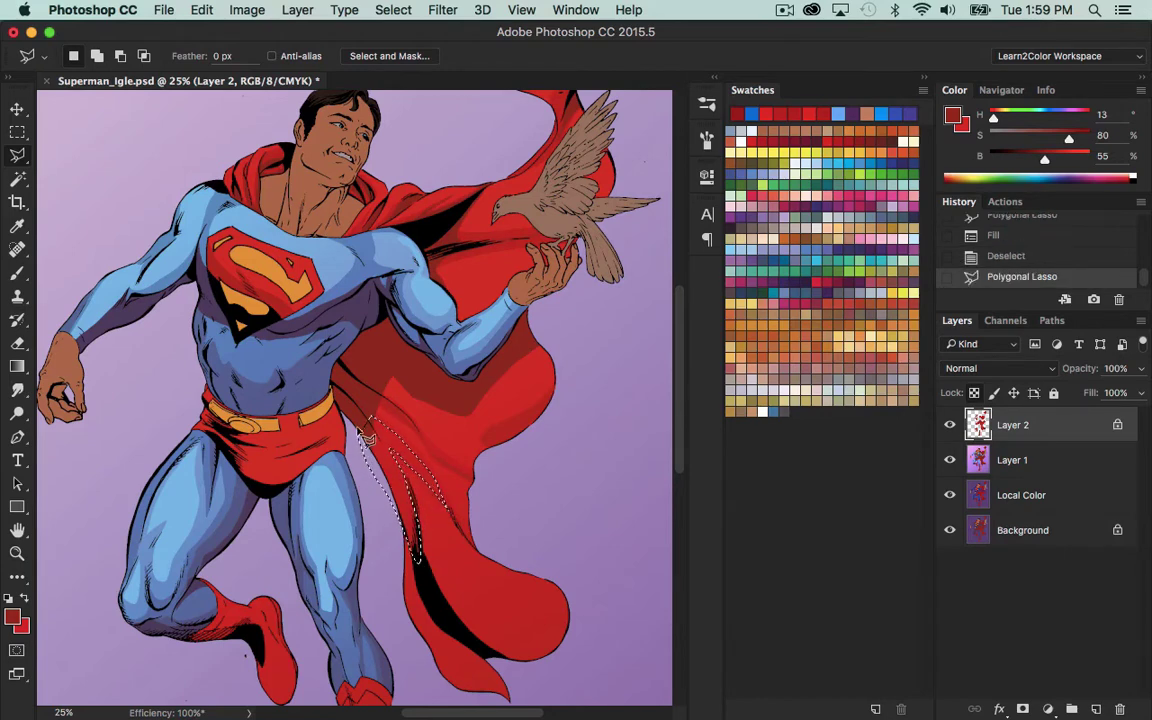
click(366, 421)
key(shift+BackSpace)
key(Return)
key(super+d)
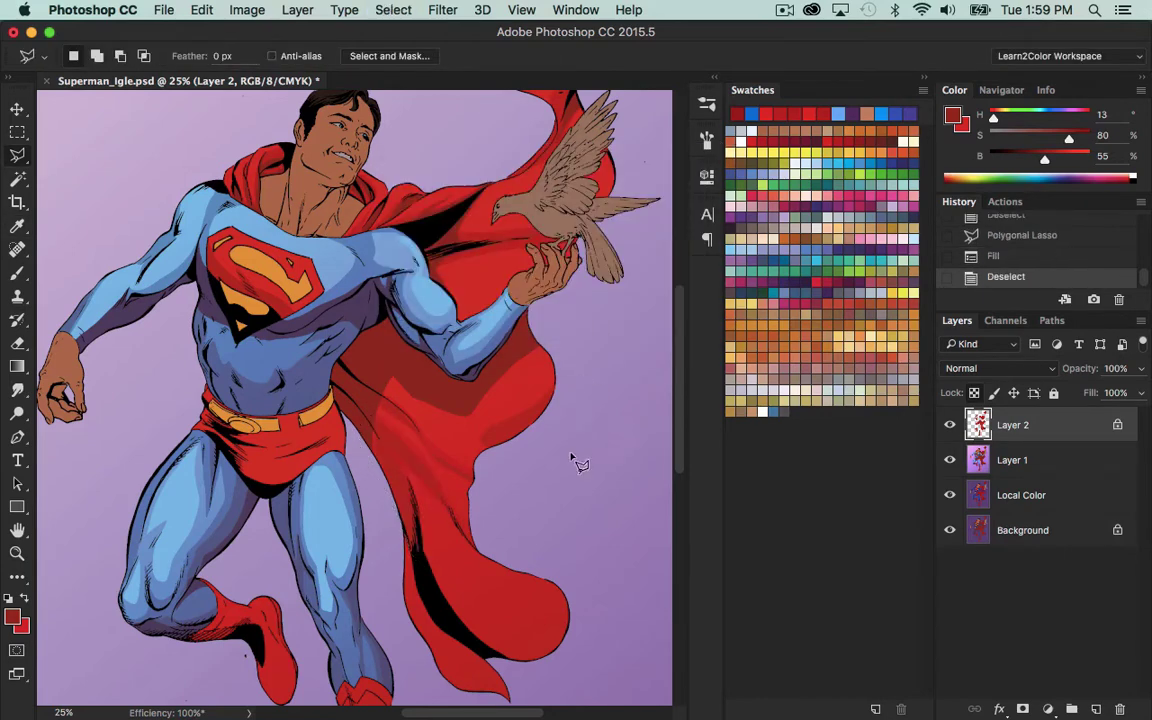
Lasso the inner edge and pointed tip of the cape's lower tail, beneath the black crease, and fill it with dark red.
drag(578, 573, 591, 380)
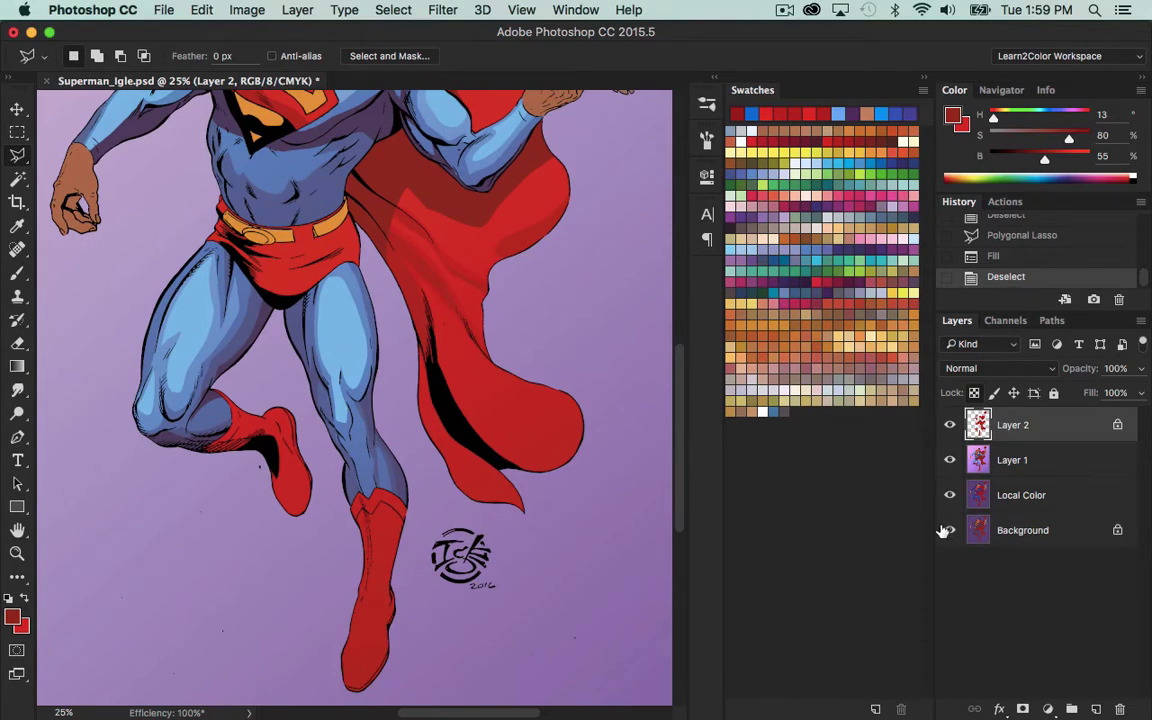
click(372, 382)
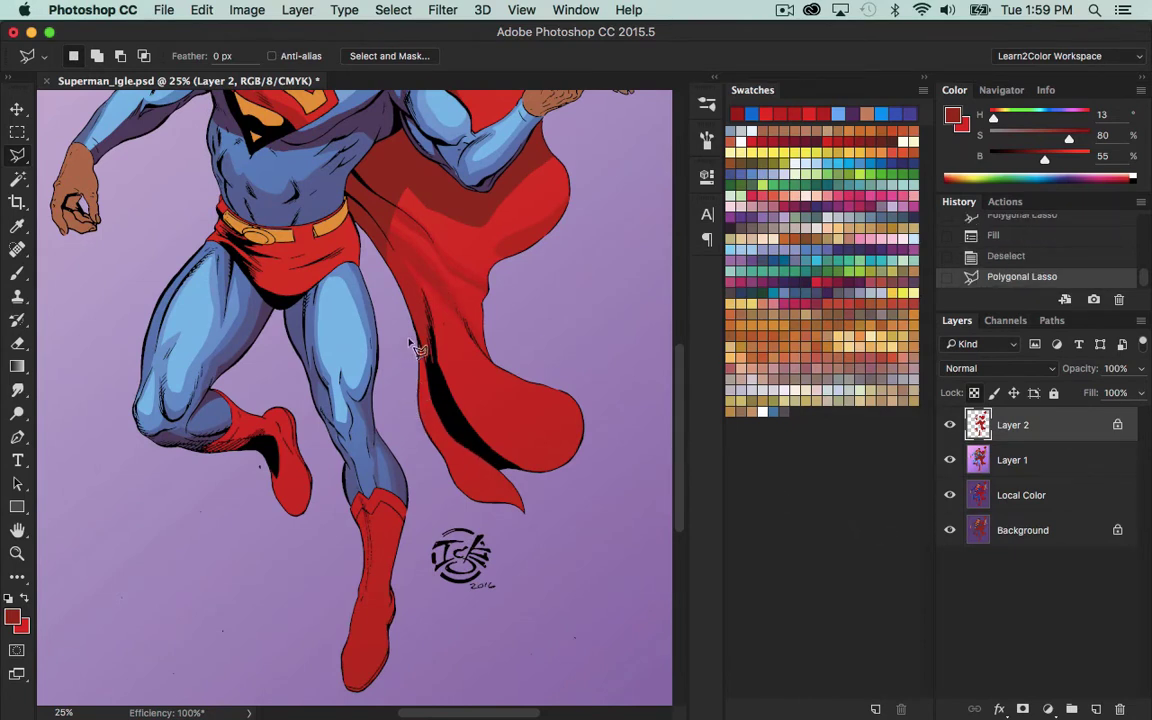
mouse_move(422, 450)
mouse_down()
mouse_move(407, 398)
mouse_move(414, 343)
mouse_move(447, 443)
mouse_up()
mouse_move(502, 486)
mouse_down()
mouse_move(463, 462)
mouse_move(455, 472)
mouse_move(492, 493)
mouse_move(523, 555)
mouse_move(433, 474)
mouse_up()
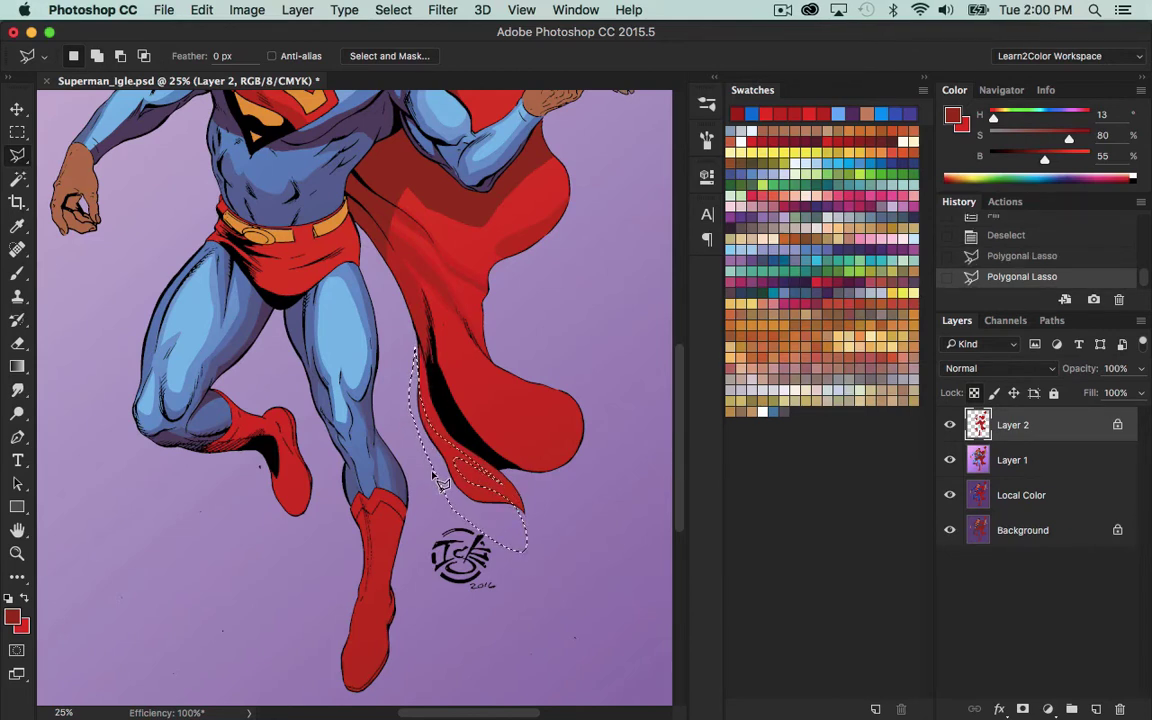
key(shift+BackSpace)
click(668, 186)
key(super+d)
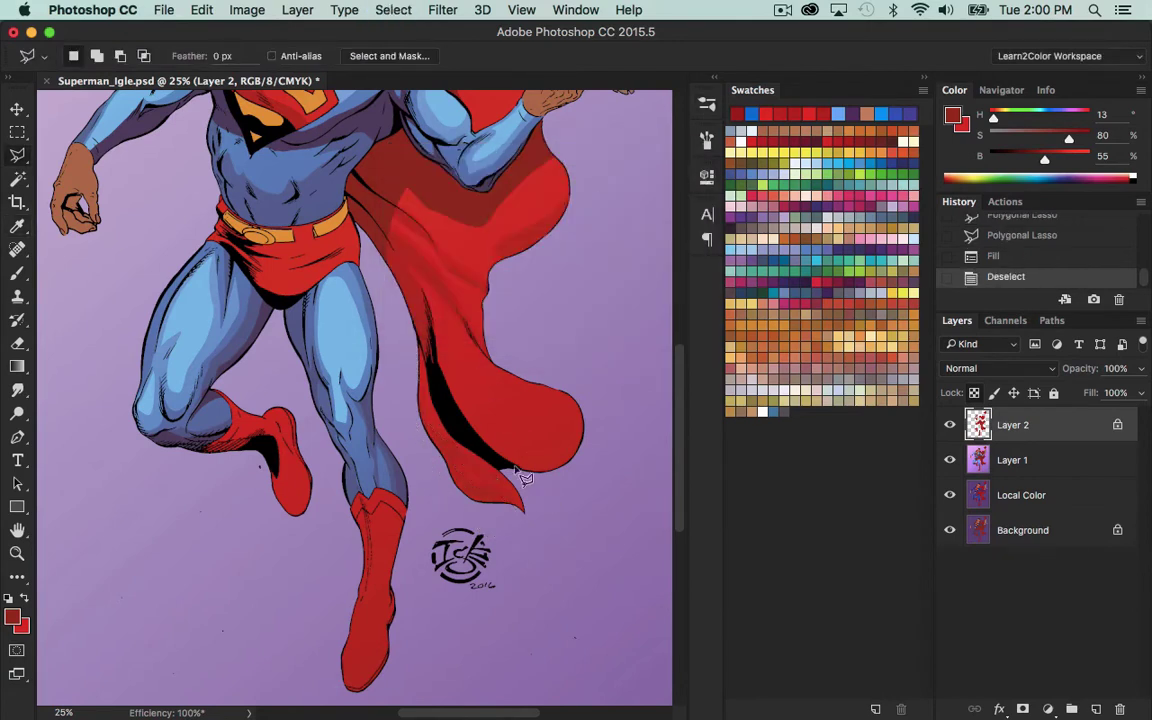
Deepen the shadow on the cape's lower tail with a smaller lassoed area along its inner edge, filled with dark red.
click(429, 448)
click(418, 402)
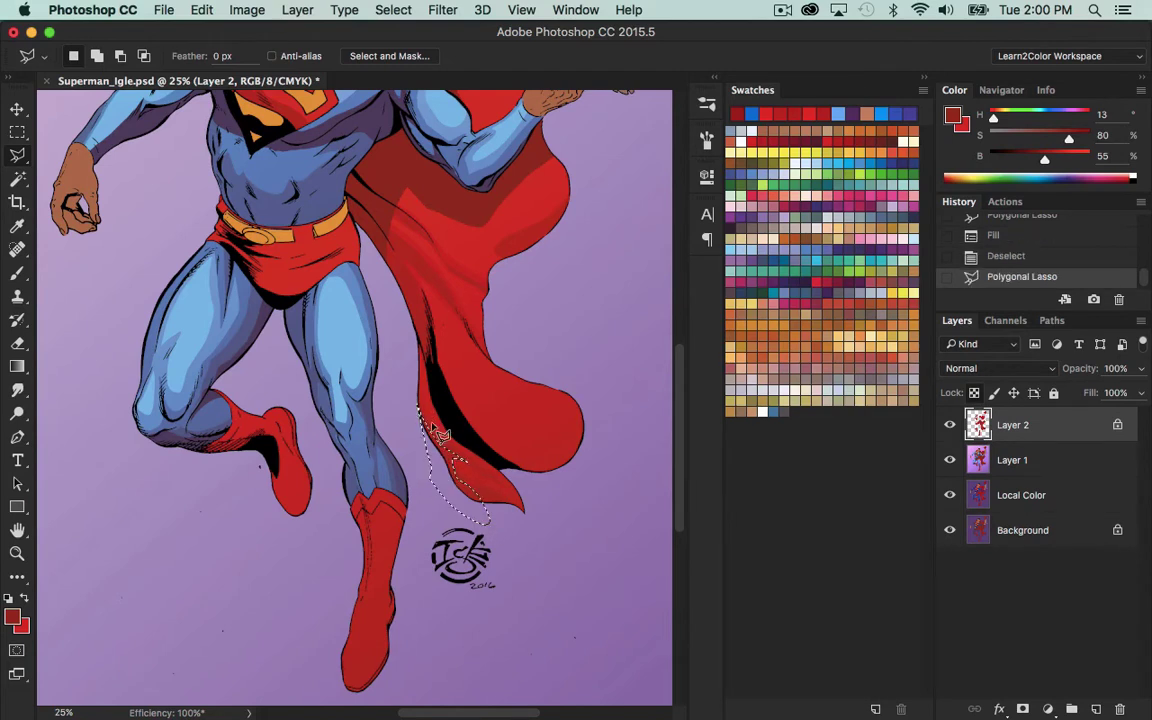
key(shift+F5)
click(662, 187)
key(super+d)
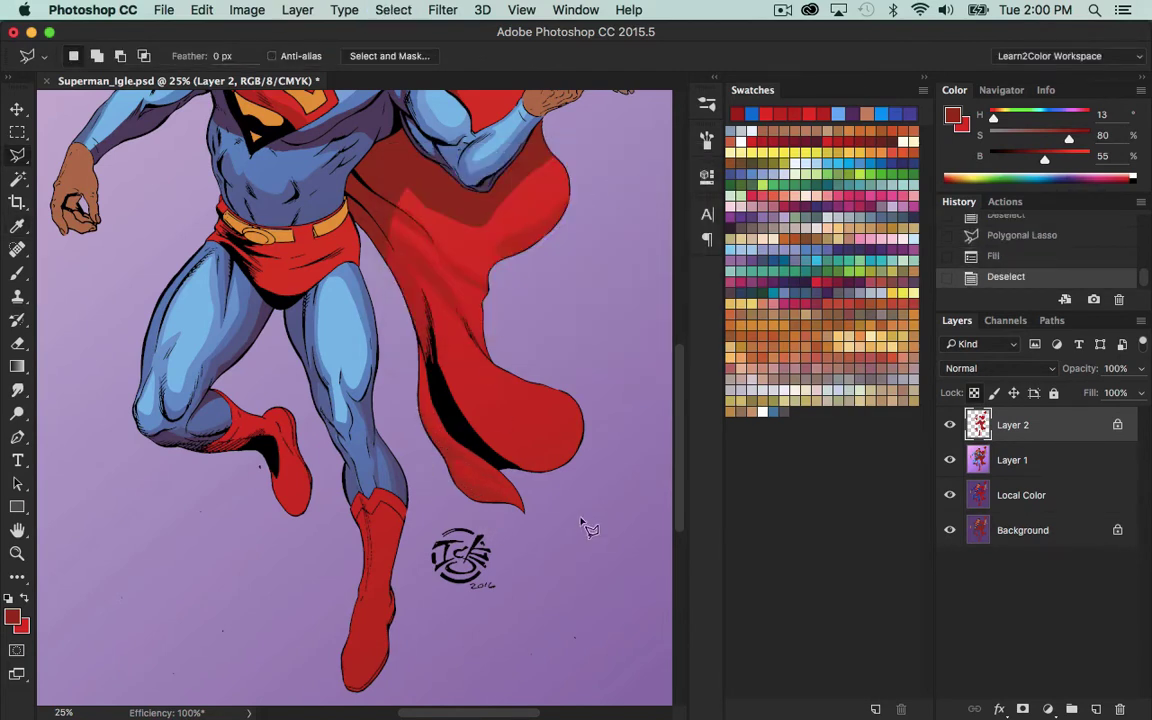
Lasso a band along the outer side of the black crease, across the underside of the rounded cape hem, and fill it with dark red.
mouse_move(517, 473)
mouse_down()
mouse_move(484, 450)
mouse_move(434, 376)
mouse_move(433, 327)
mouse_move(452, 372)
mouse_up()
double_click(625, 523)
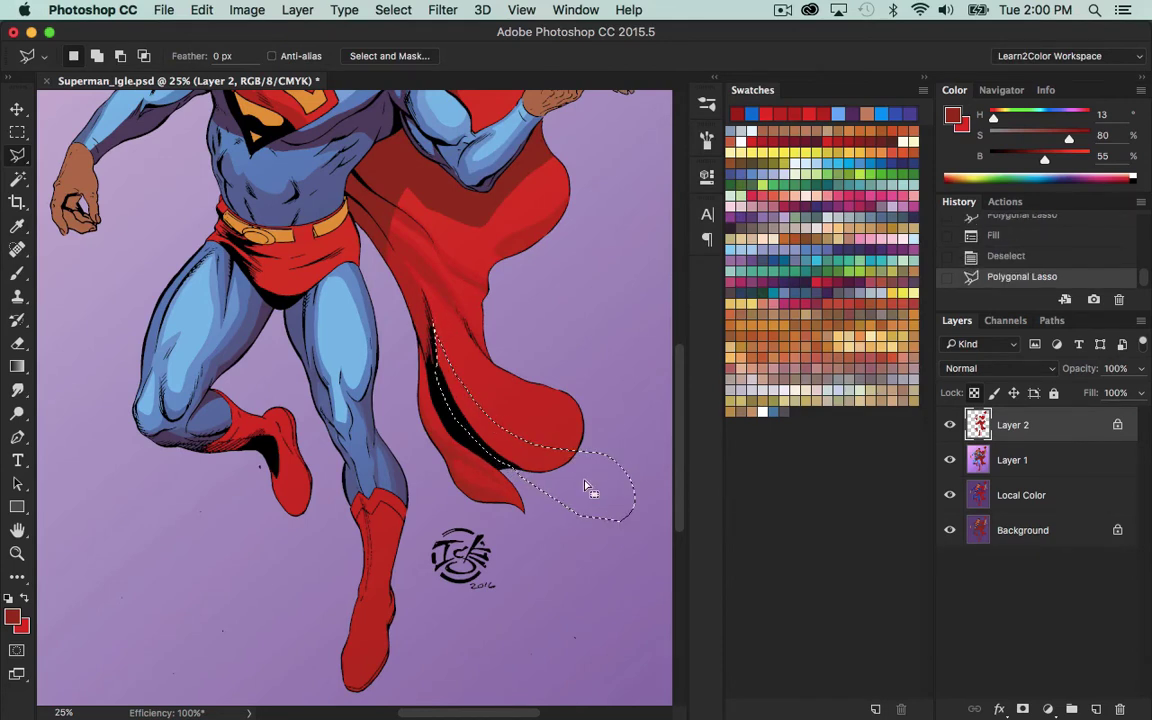
key(shift+BackSpace)
click(669, 186)
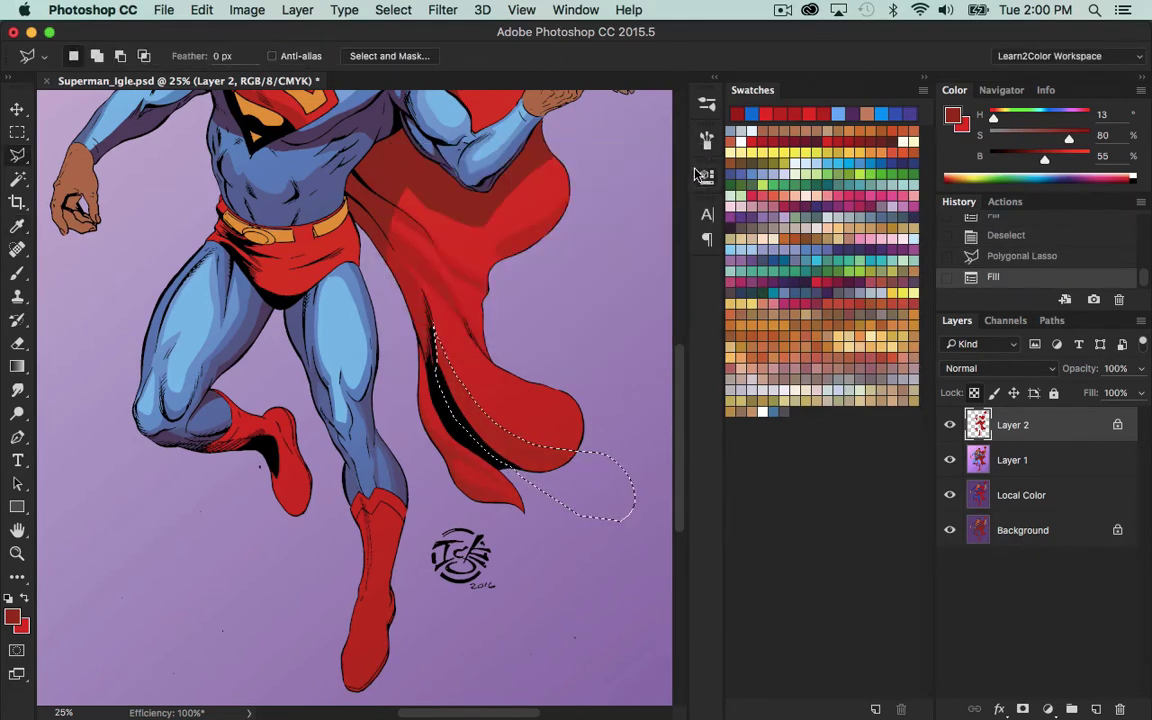
key(ctrl+d)
Darken the area next to the black crease with a narrower lassoed band on the rounded cape hem, filled with dark red at 40% opacity.
click(573, 520)
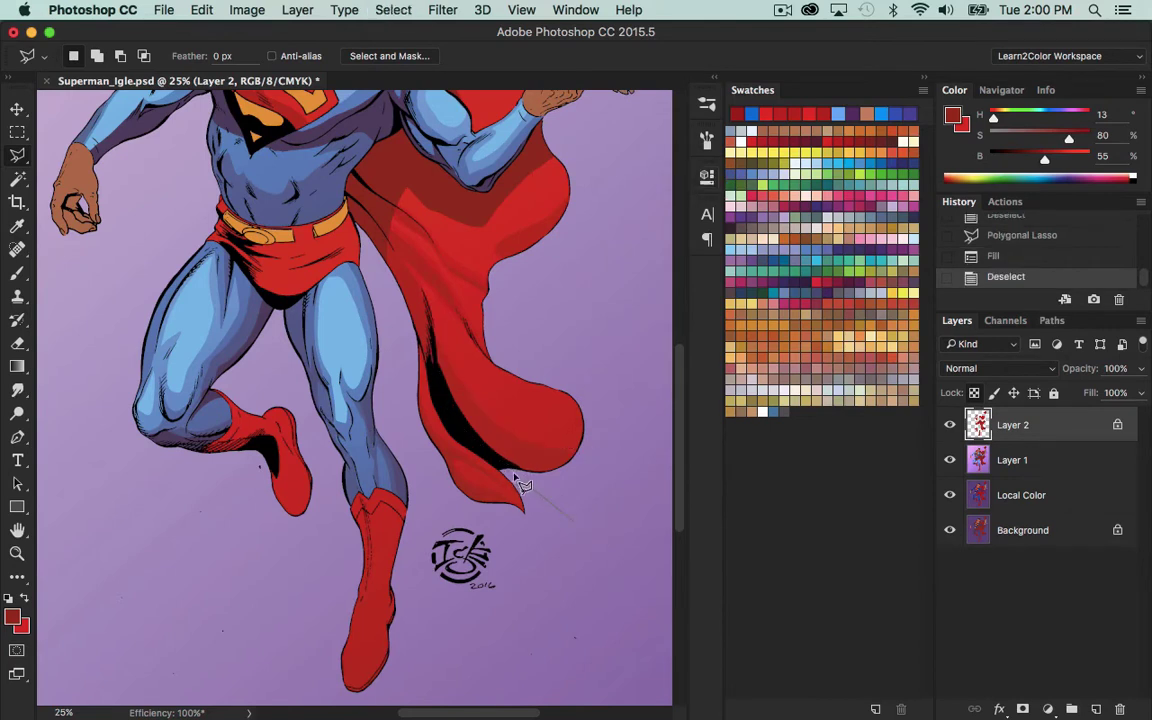
mouse_move(505, 469)
mouse_down()
mouse_move(447, 396)
mouse_move(433, 339)
mouse_move(475, 418)
mouse_move(607, 500)
mouse_up()
click(573, 519)
key(shift+BackSpace)
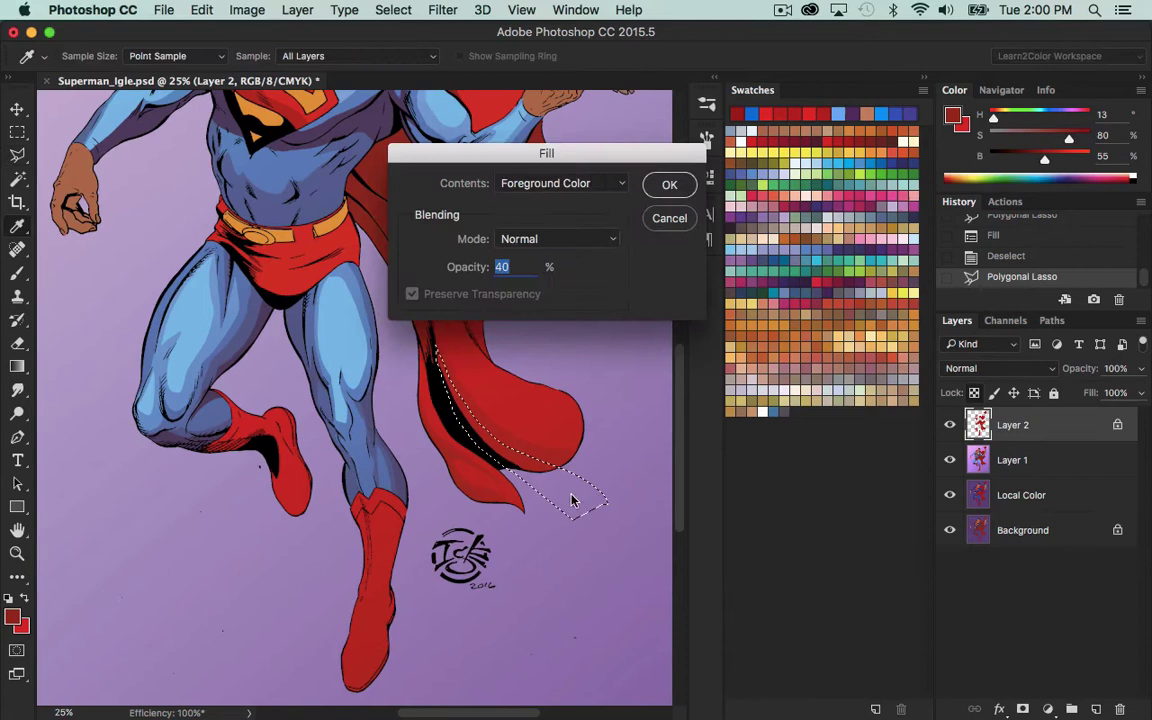
click(669, 184)
key(super+d)
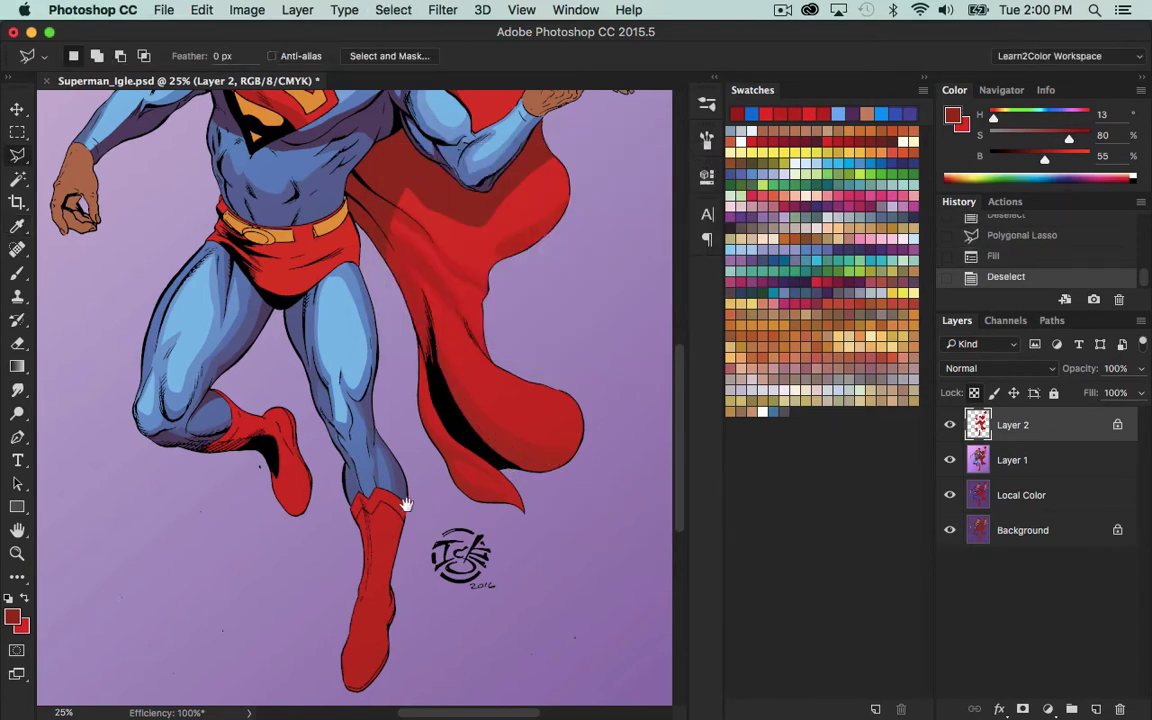
Lasso the entire red boot on the bent leg and fill it with the dark-red foreground colour.
drag(405, 503, 548, 538)
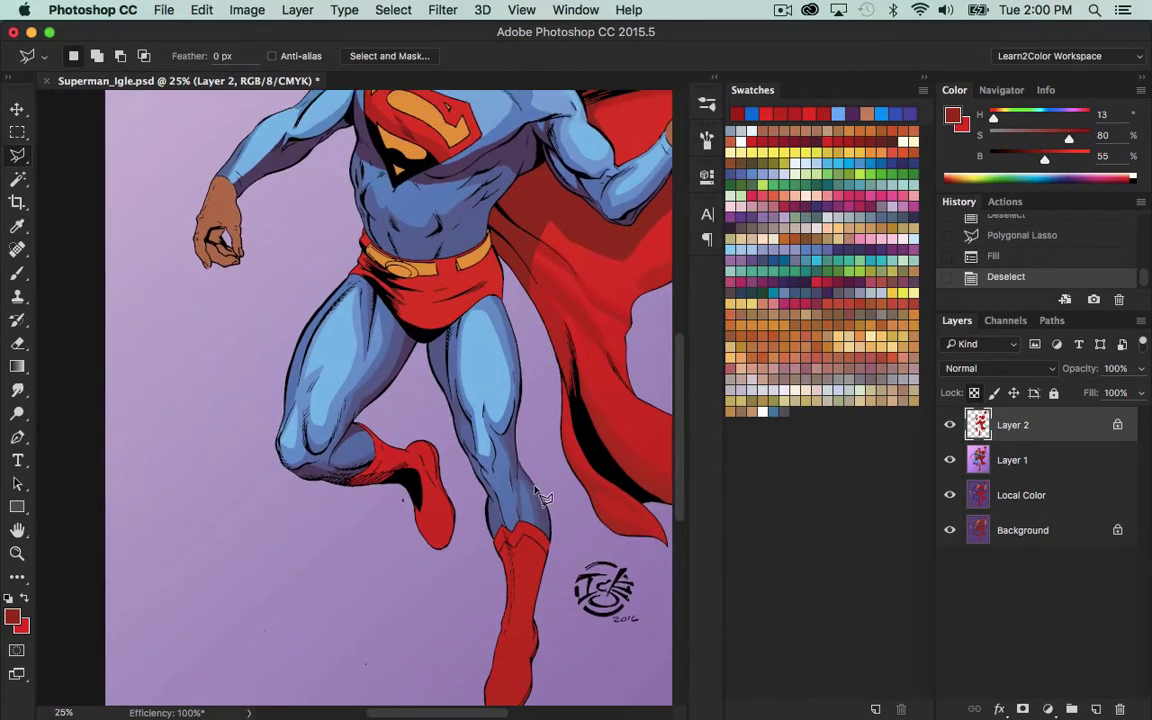
click(346, 482)
mouse_move(351, 465)
mouse_down()
mouse_move(390, 404)
mouse_move(465, 484)
mouse_move(435, 602)
mouse_move(346, 482)
mouse_up()
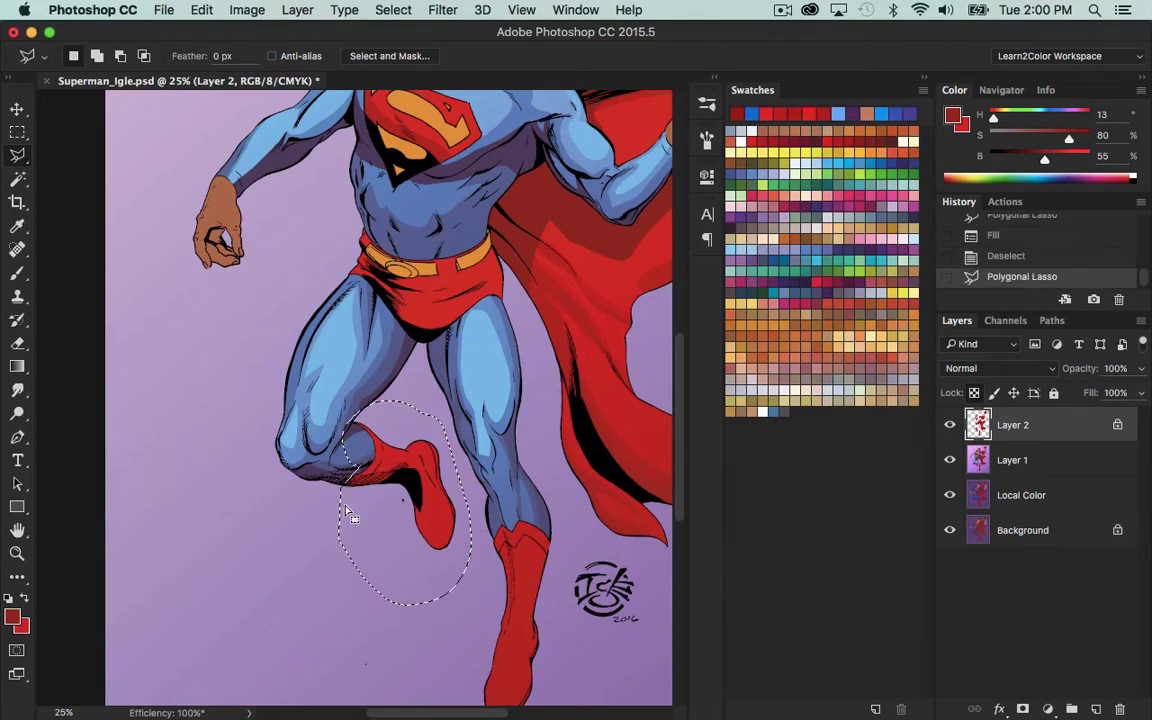
key(shift+BackSpace)
click(669, 183)
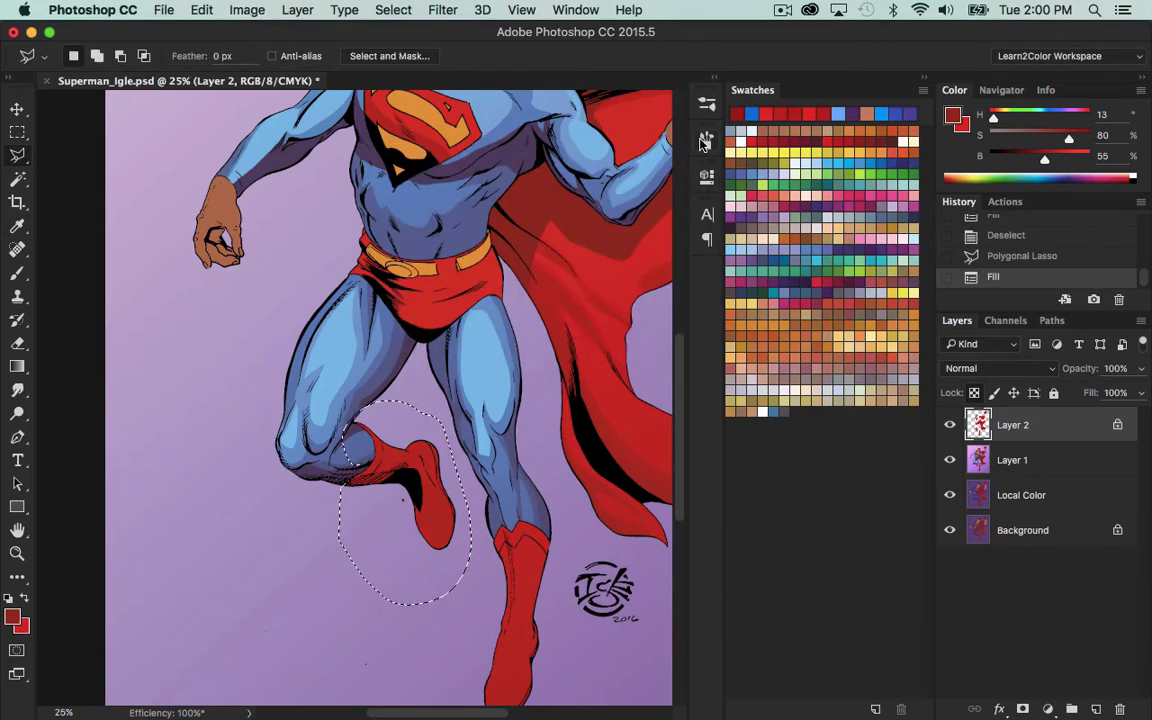
key(ctrl+d)
Lasso the underside of the bent leg's boot and the strip along its sole, and fill the area with dark red.
drag(320, 514, 366, 461)
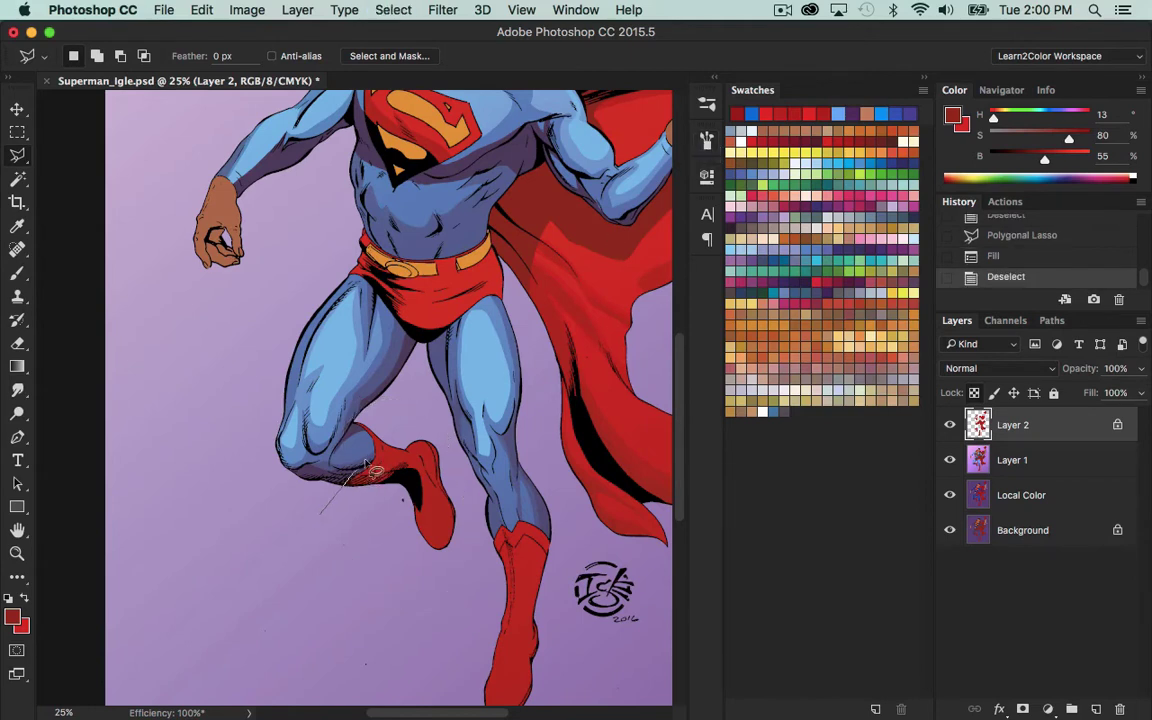
click(373, 459)
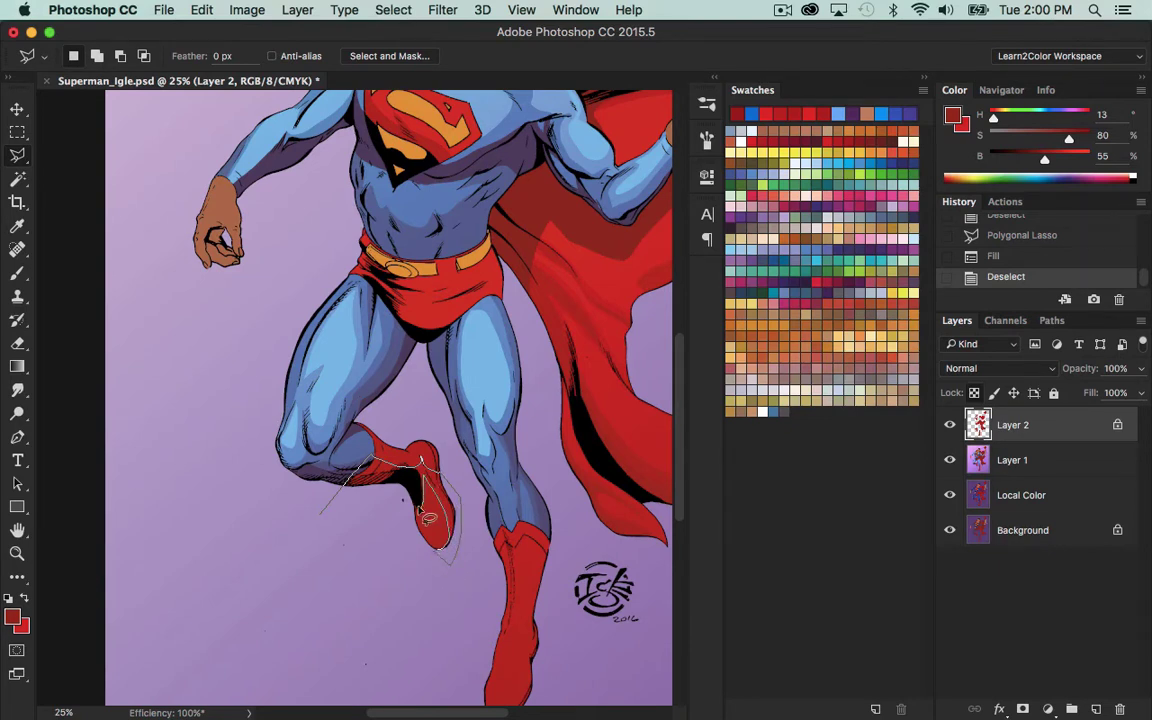
double_click(336, 540)
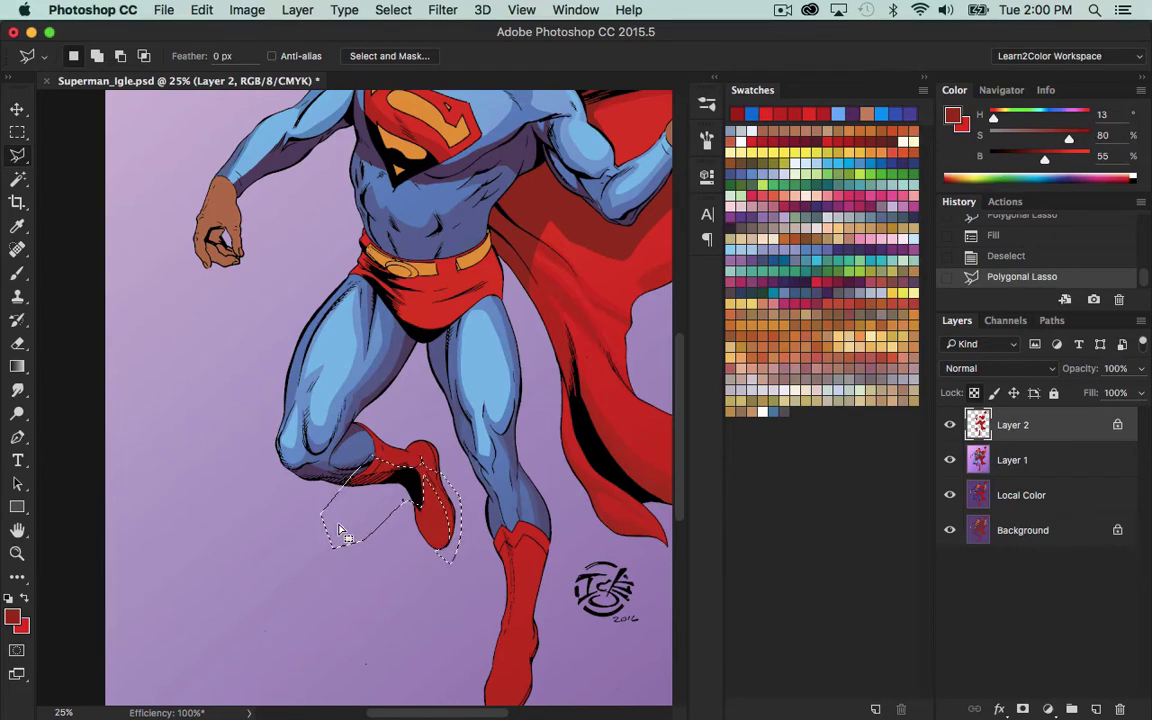
key(shift+F5)
key(Return)
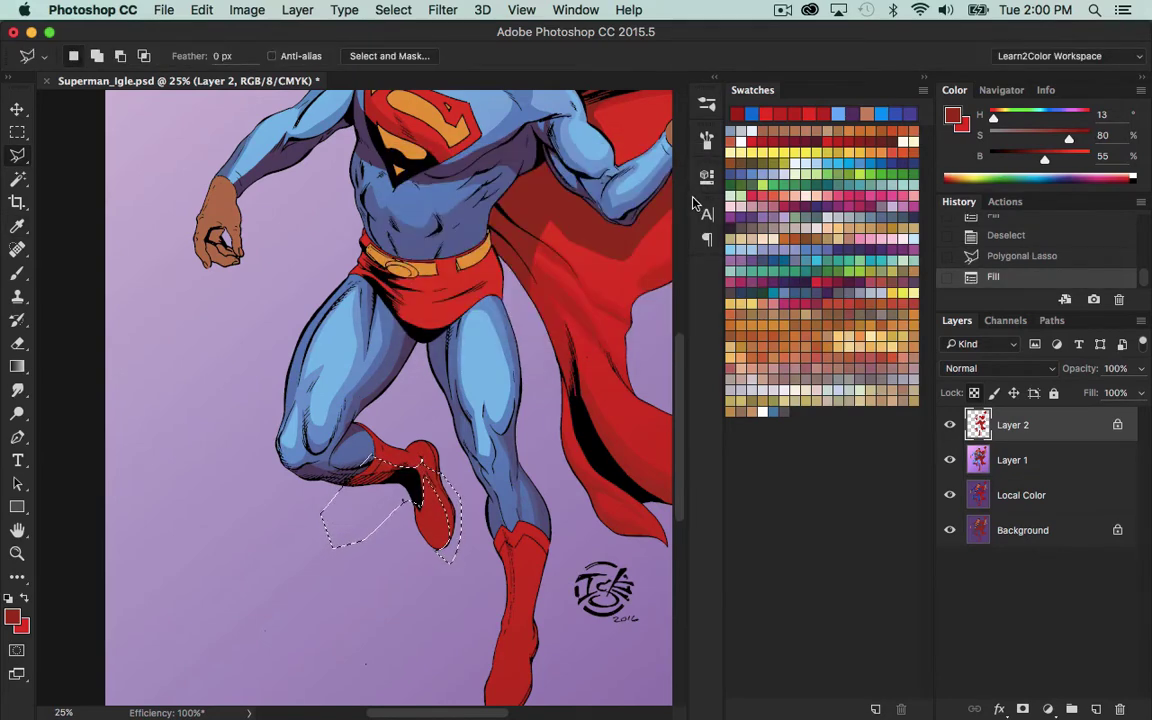
key(super+d)
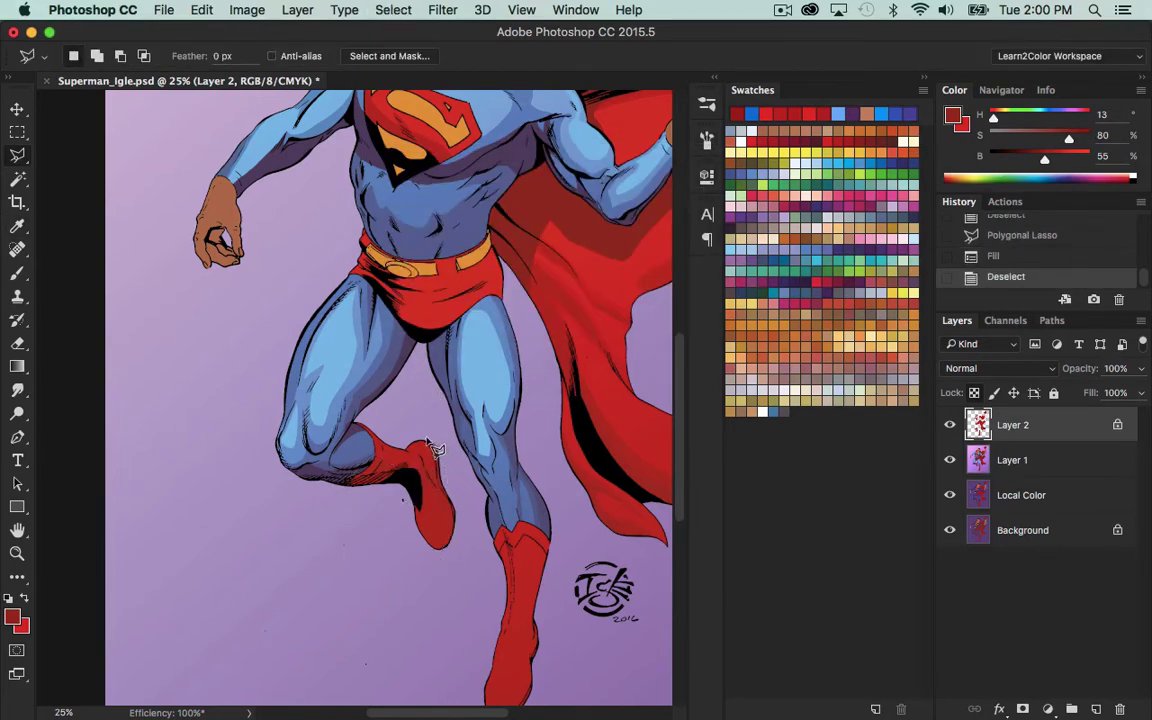
Deepen the bent leg's boot shadow by lassoing a thin sole strip plus the shaft's lower edge and filling both with dark red.
click(457, 538)
click(461, 502)
click(451, 465)
click(431, 441)
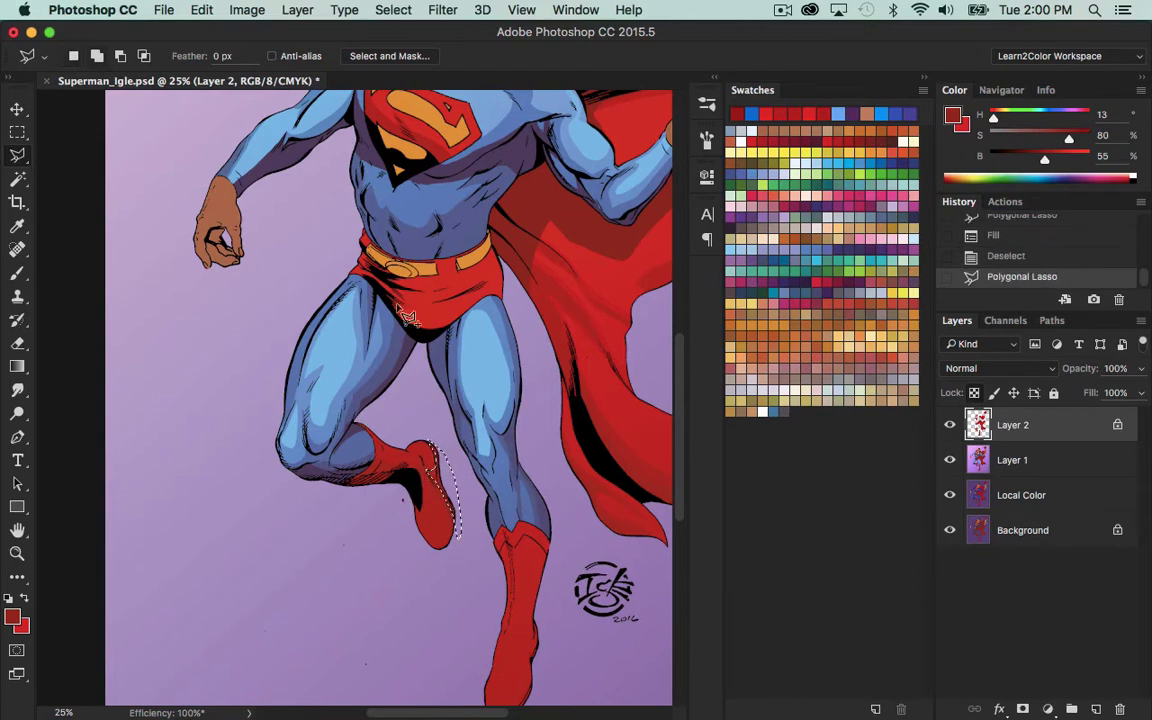
shift+click(406, 472)
mouse_move(347, 480)
mouse_down()
mouse_move(321, 504)
mouse_move(406, 474)
mouse_up()
key(alt+BackSpace)
key(alt+BackSpace)
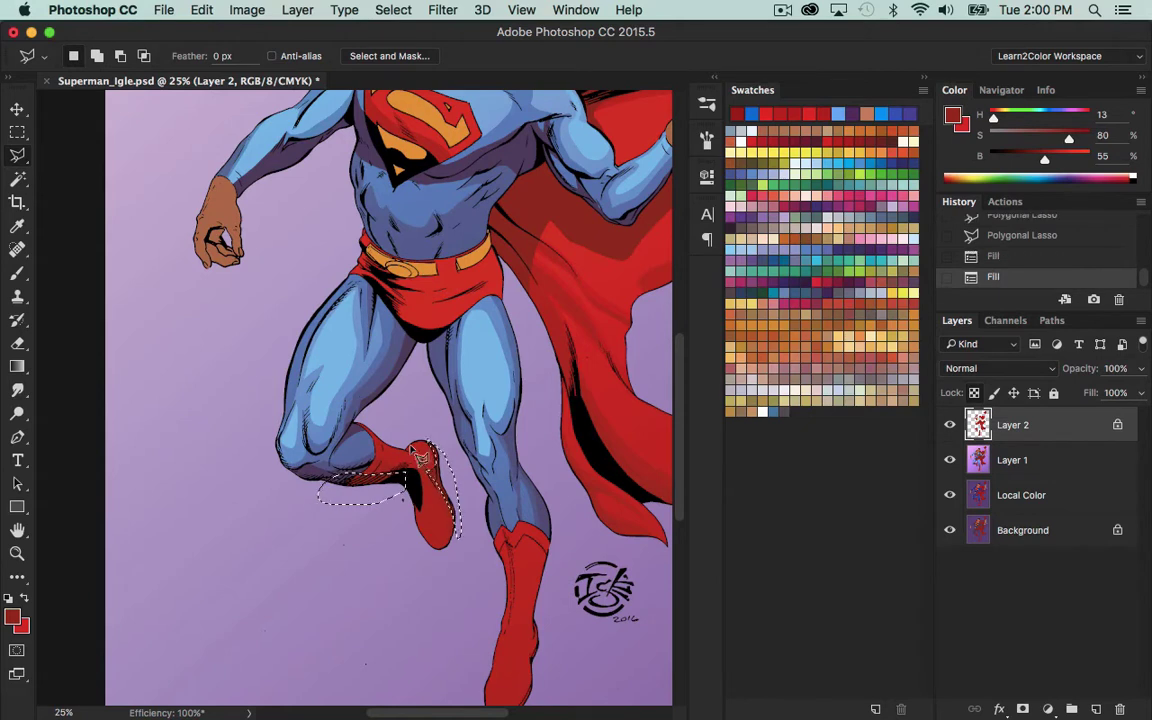
key(super+d)
Lasso a shadow area along the inner side of the straight leg's boot and fill it with dark red.
drag(601, 642, 573, 514)
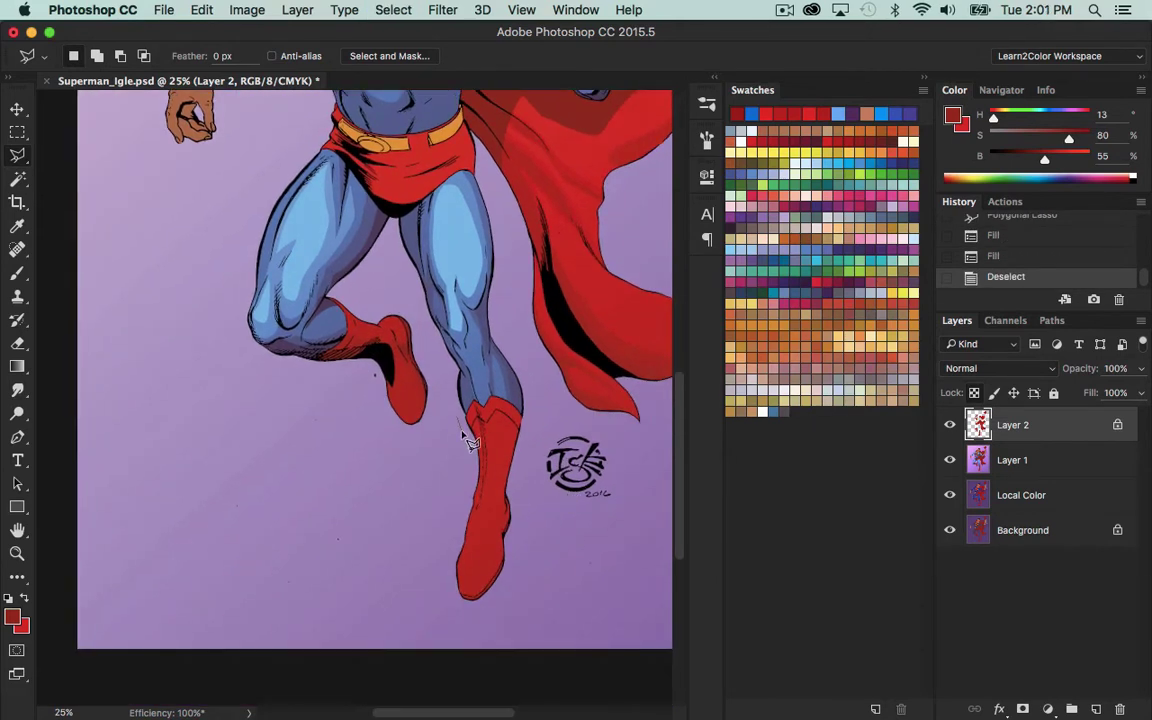
mouse_move(470, 443)
mouse_down()
mouse_move(469, 490)
mouse_move(459, 528)
mouse_move(485, 461)
mouse_move(467, 379)
mouse_move(498, 463)
mouse_move(505, 397)
mouse_move(505, 468)
mouse_up()
key(alt+BackSpace)
key(super+d)
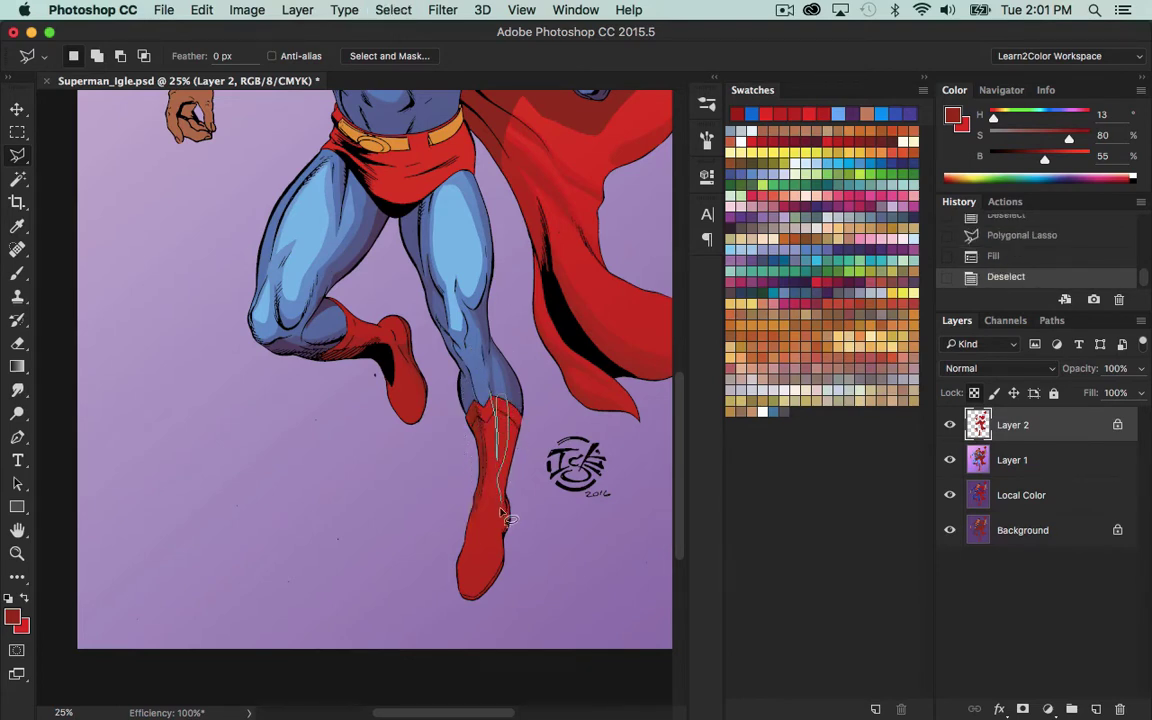
Lasso the outer side of the straight leg's boot from cuff to toe, including a narrow streak in the shaft, and fill it with dark red.
drag(537, 425, 490, 356)
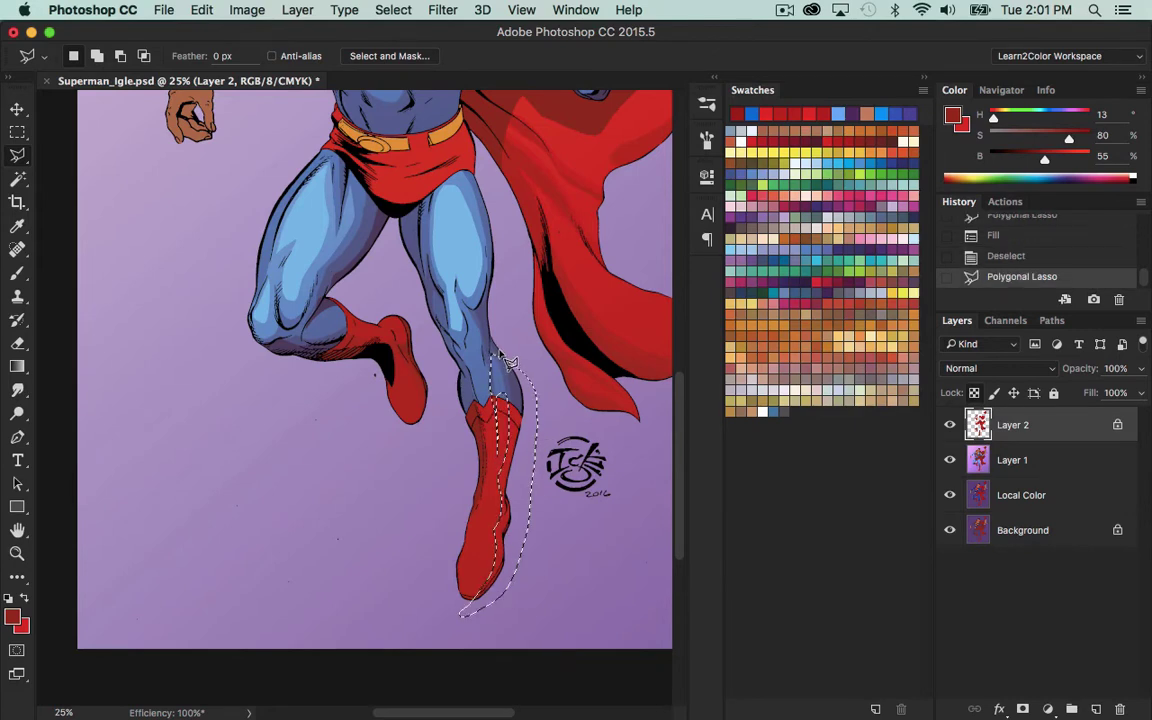
key(shift+BackSpace)
key(Return)
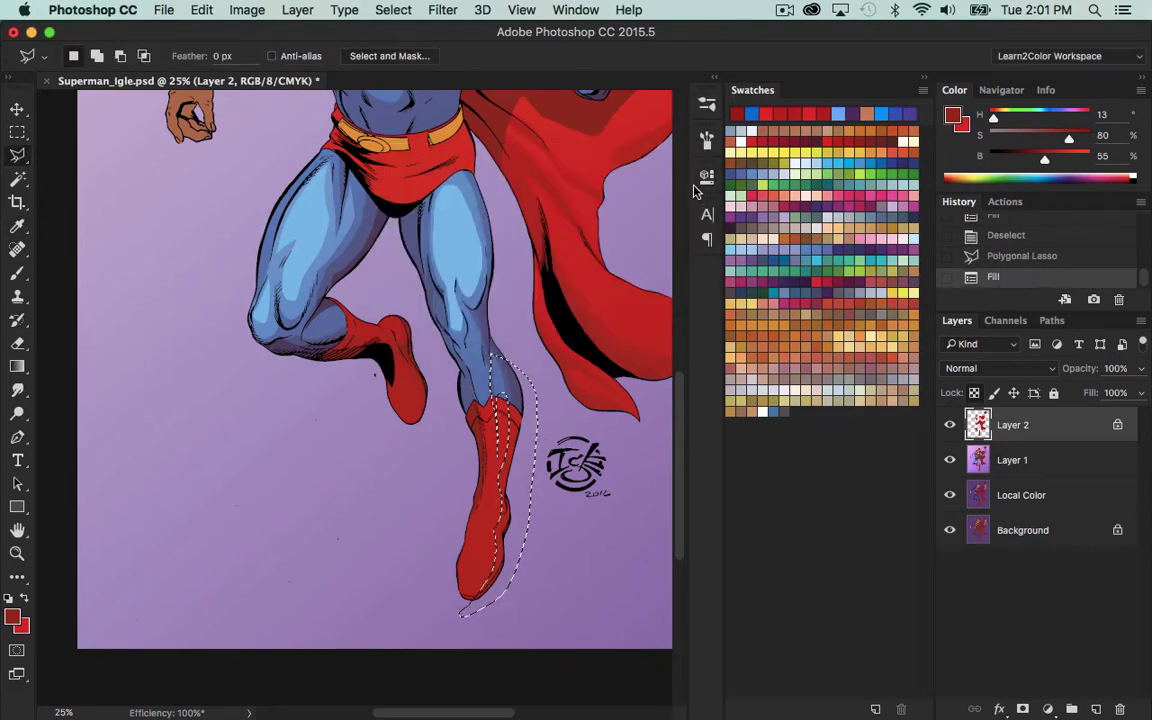
key(super+d)
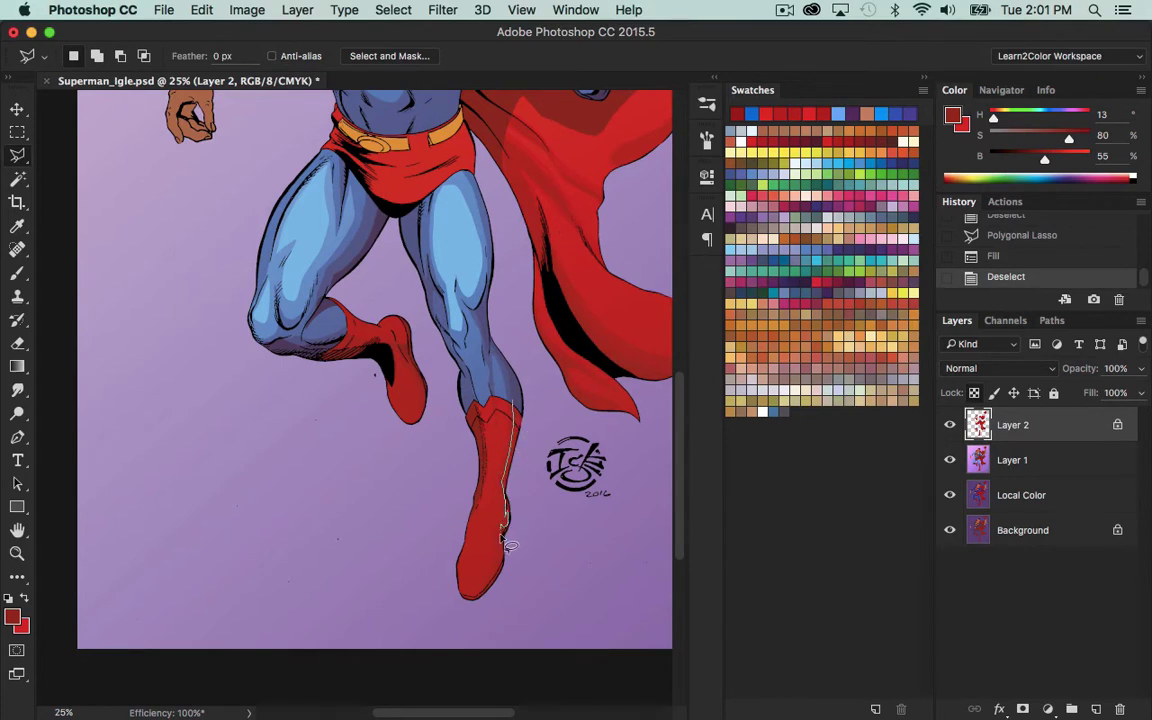
Deepen the straight leg's boot shadow with a narrow lassoed strip along its outer edge and a small cuff-corner patch, filled with dark red.
mouse_move(490, 608)
mouse_down()
mouse_move(522, 543)
mouse_move(530, 413)
mouse_up()
key(alt+BackSpace)
key(super+d)
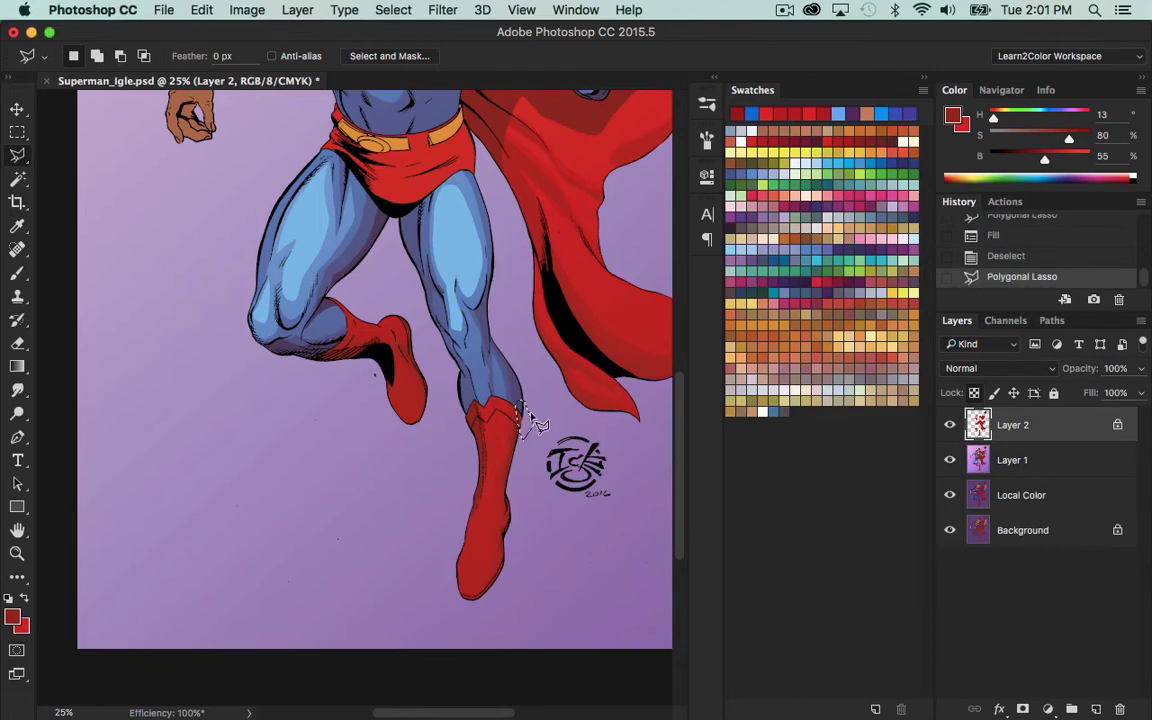
key(shift+BackSpace)
key(Return)
key(super+d)
Lasso around the entire red trunks below the belt and fill them with the dark-red foreground colour.
drag(495, 290, 562, 576)
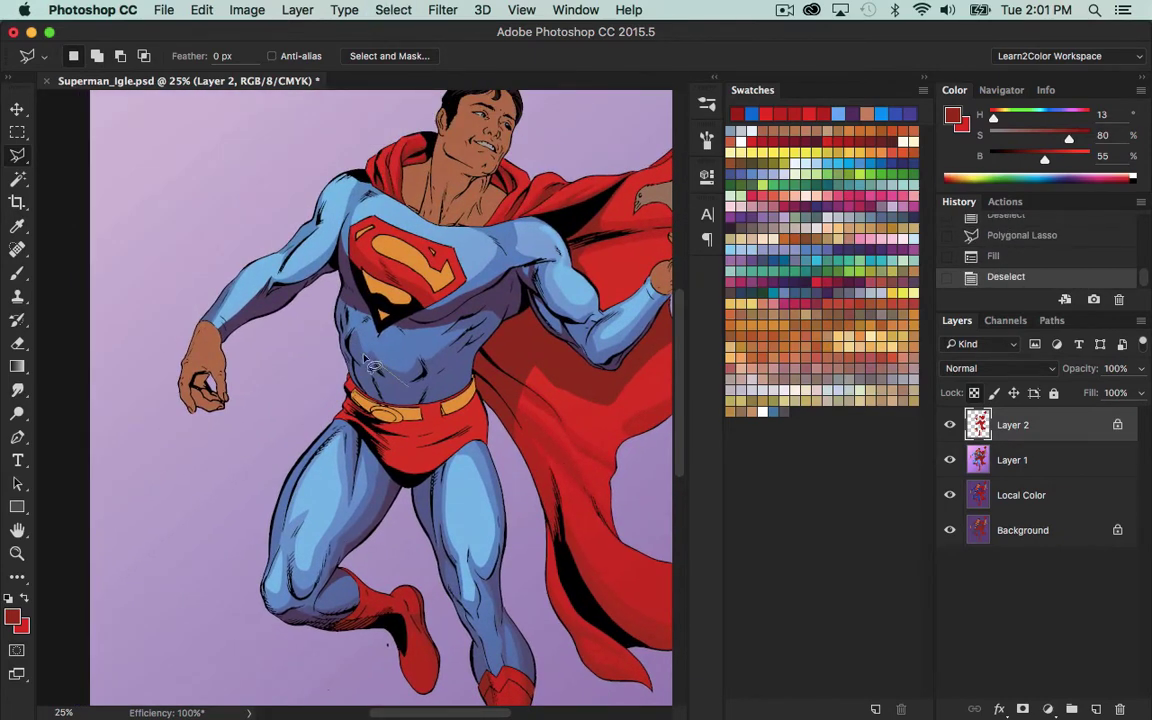
mouse_move(410, 385)
mouse_down()
mouse_move(356, 487)
mouse_move(500, 430)
mouse_up()
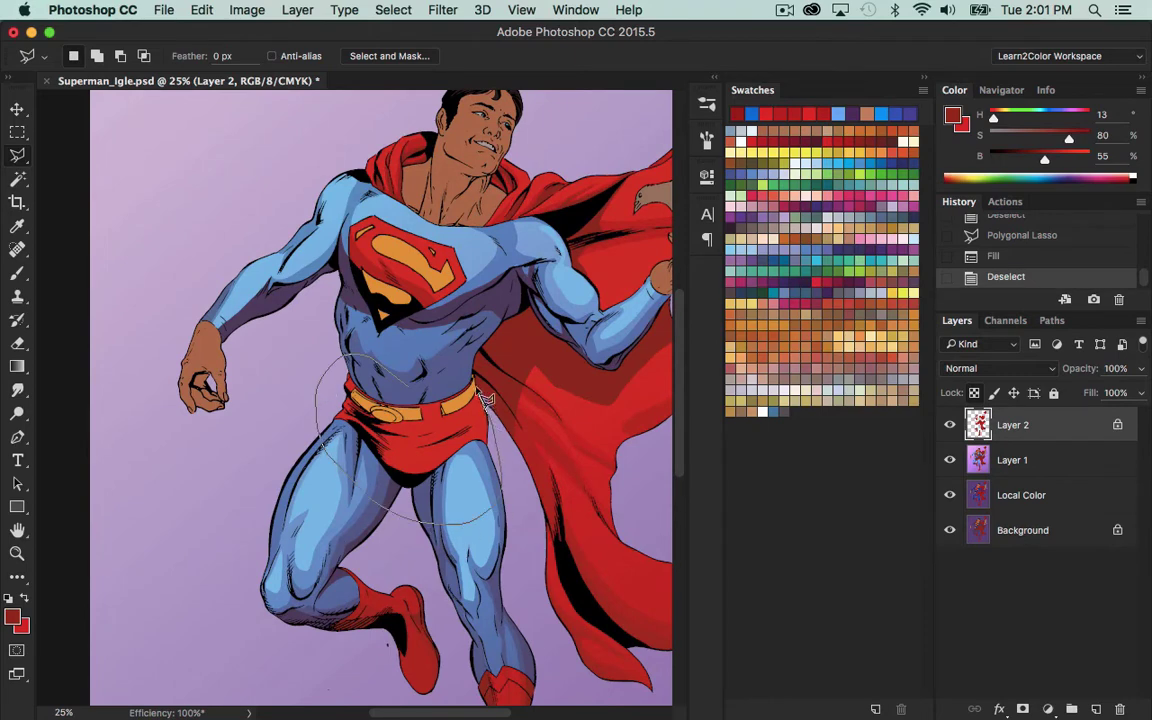
drag(481, 383, 478, 380)
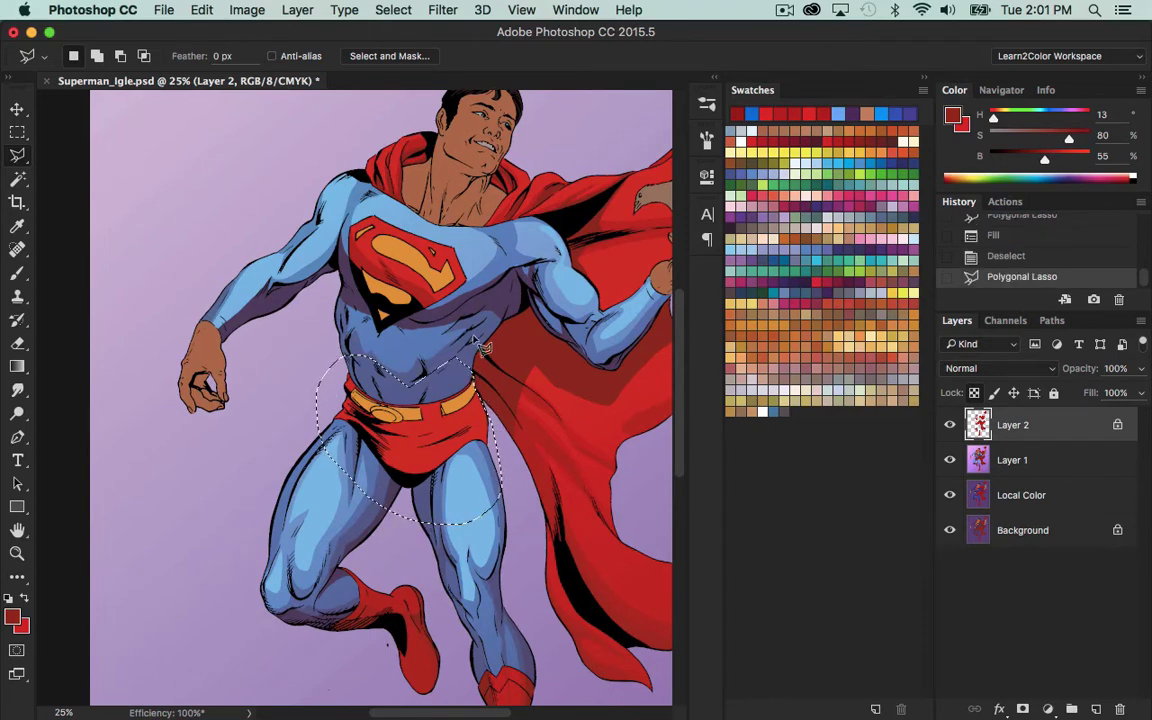
key(shift+BackSpace)
click(666, 185)
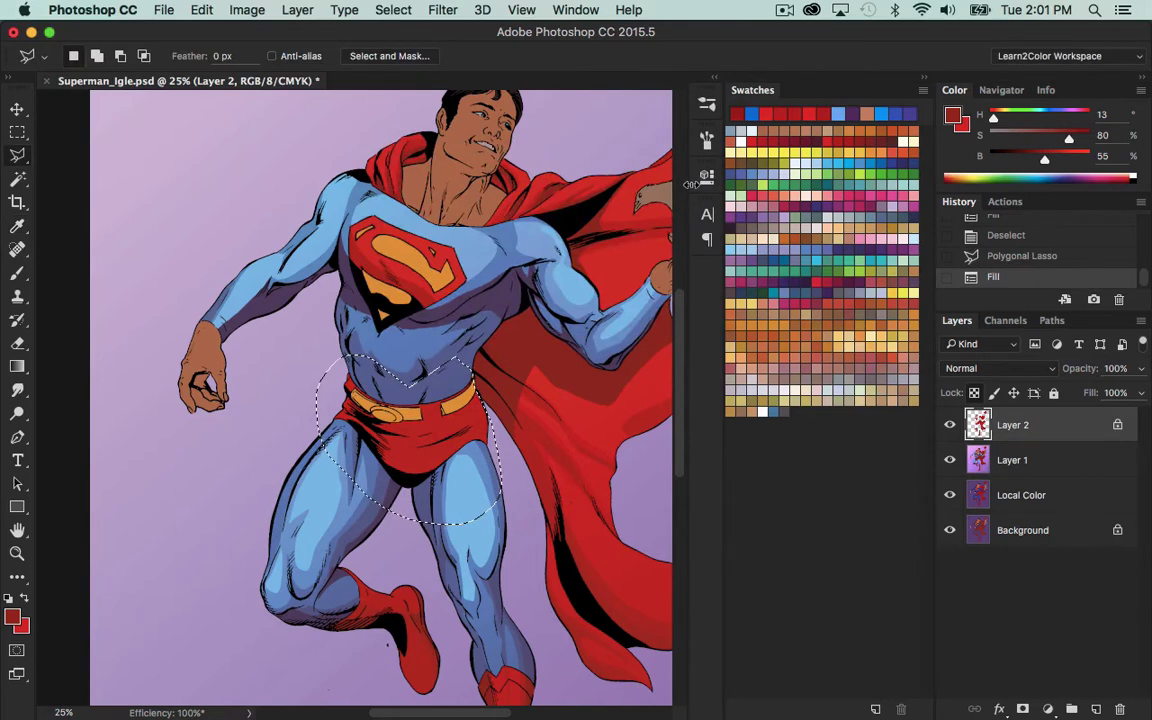
key(super+d)
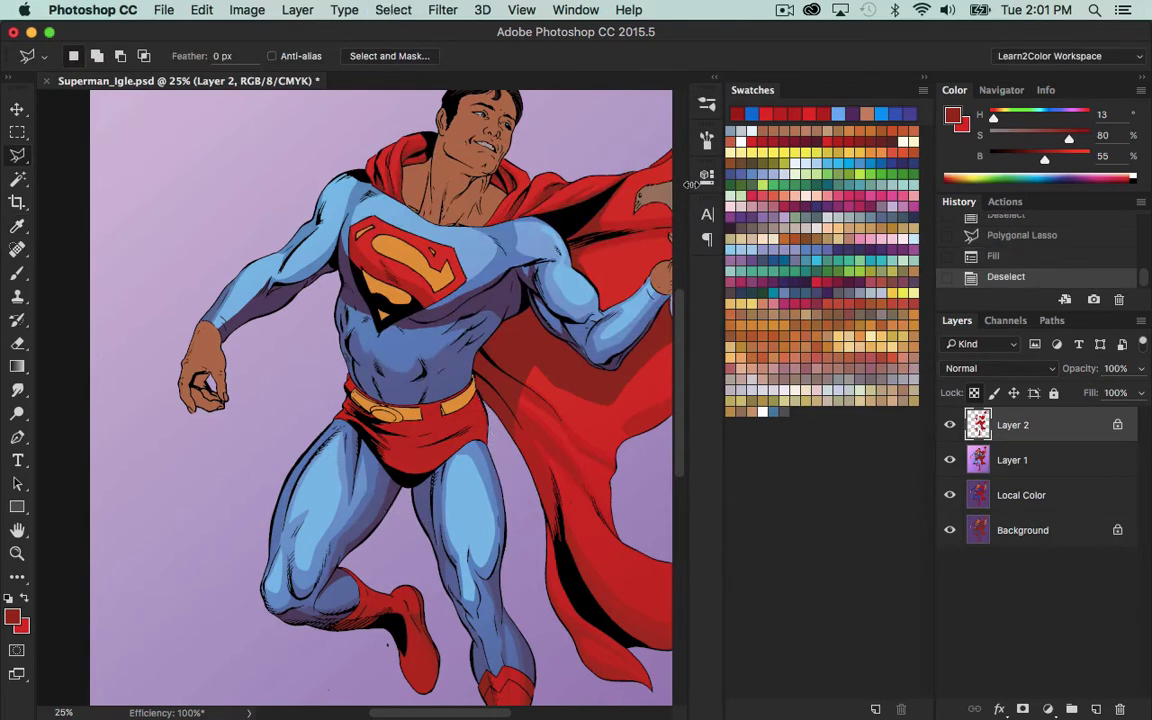
Lasso the outer hip edge of the trunks beside the belt and fill it with a red sampled from the cape.
click(322, 400)
click(322, 429)
double_click(350, 362)
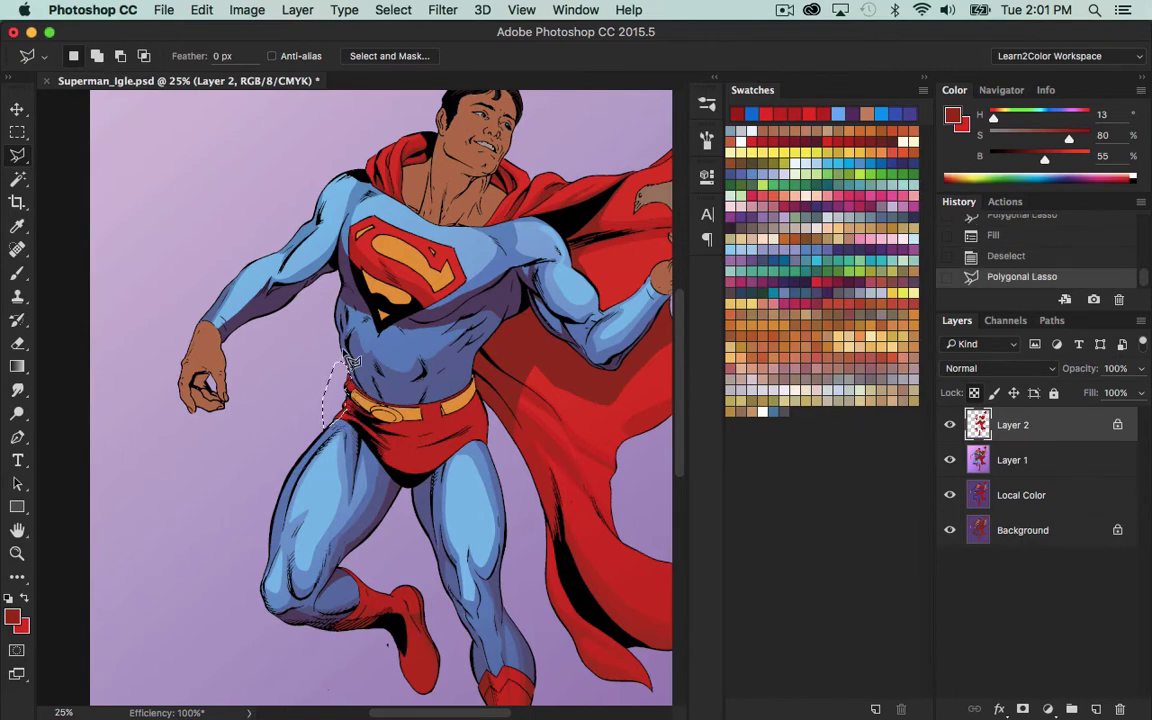
key(i)
click(595, 425)
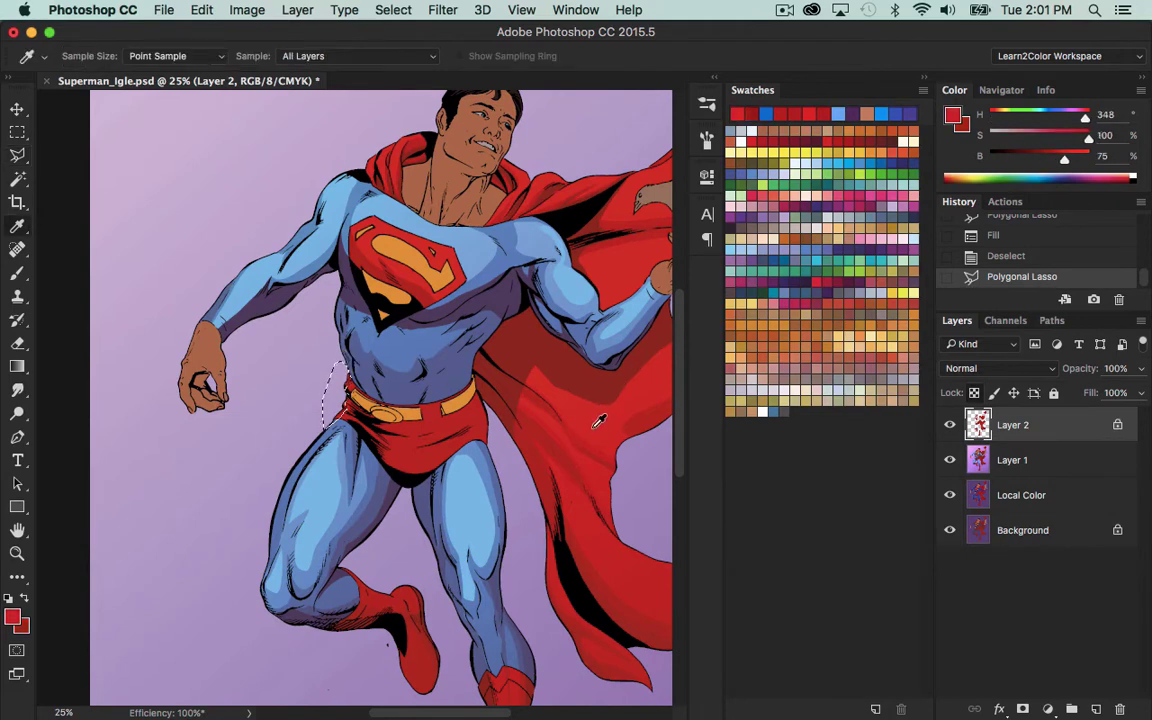
click(602, 402)
key(super+BackSpace)
key(super+BackSpace)
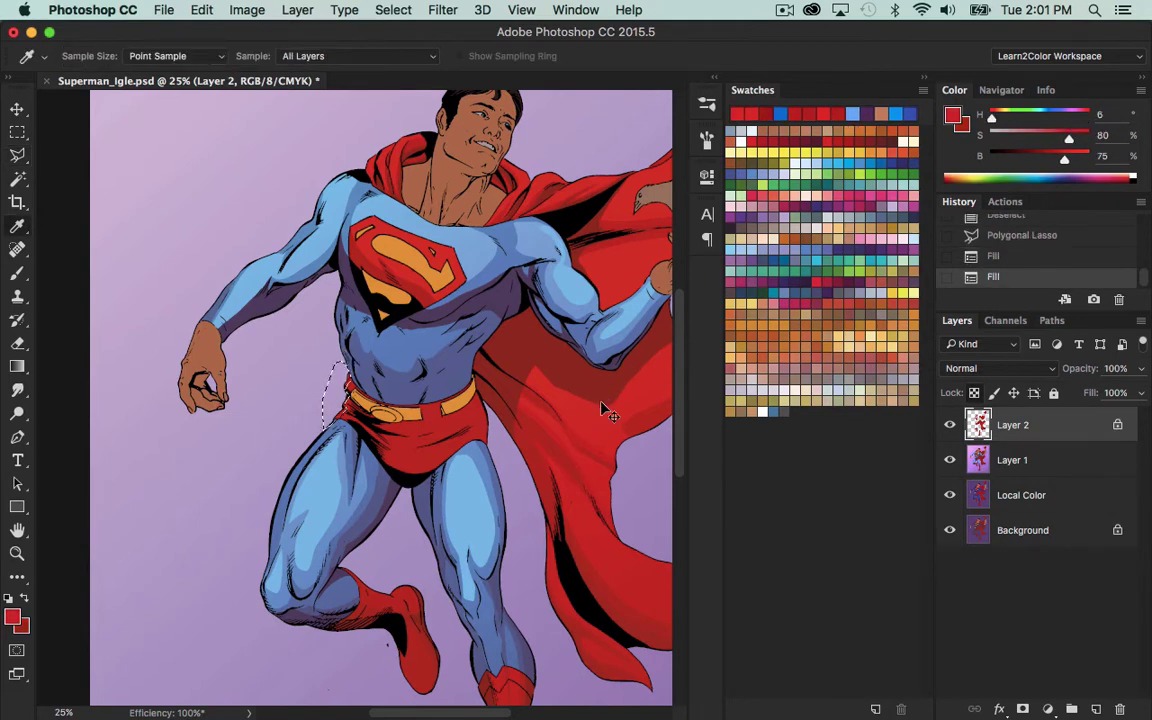
key(ctrl+d)
Restore dark red as the foreground colour and lasso a shadow shape across the centre of the red trunks.
click(604, 401)
key(l)
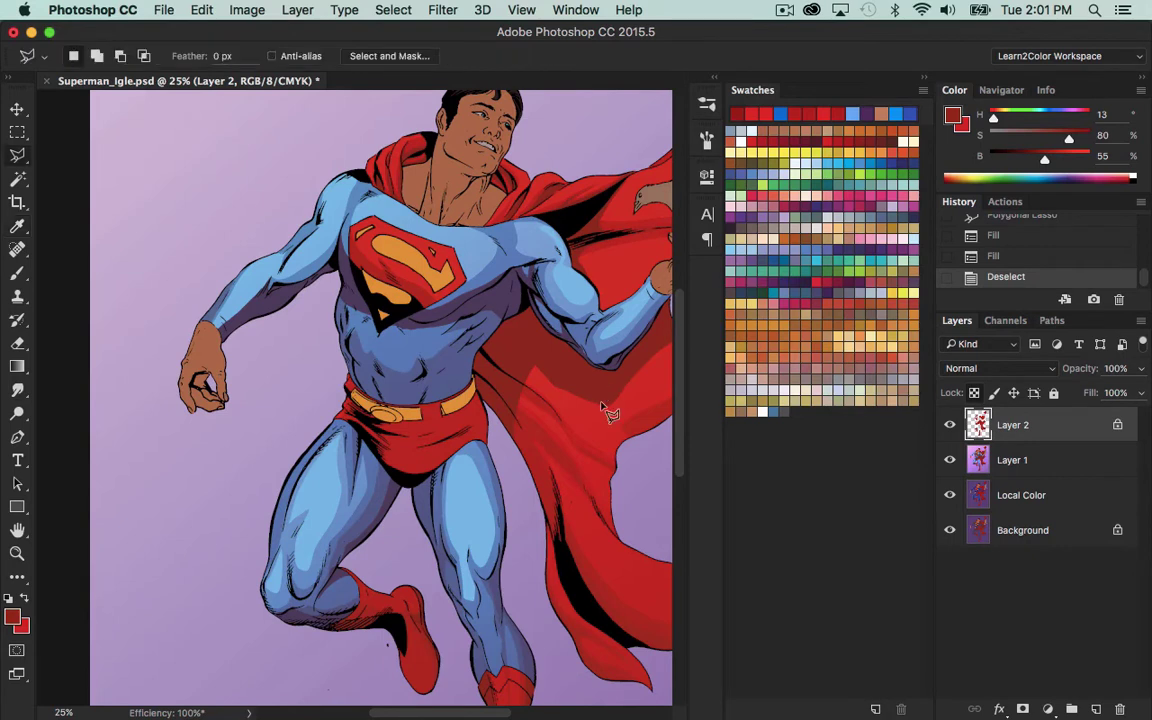
click(408, 437)
click(386, 431)
click(402, 469)
click(420, 466)
click(452, 442)
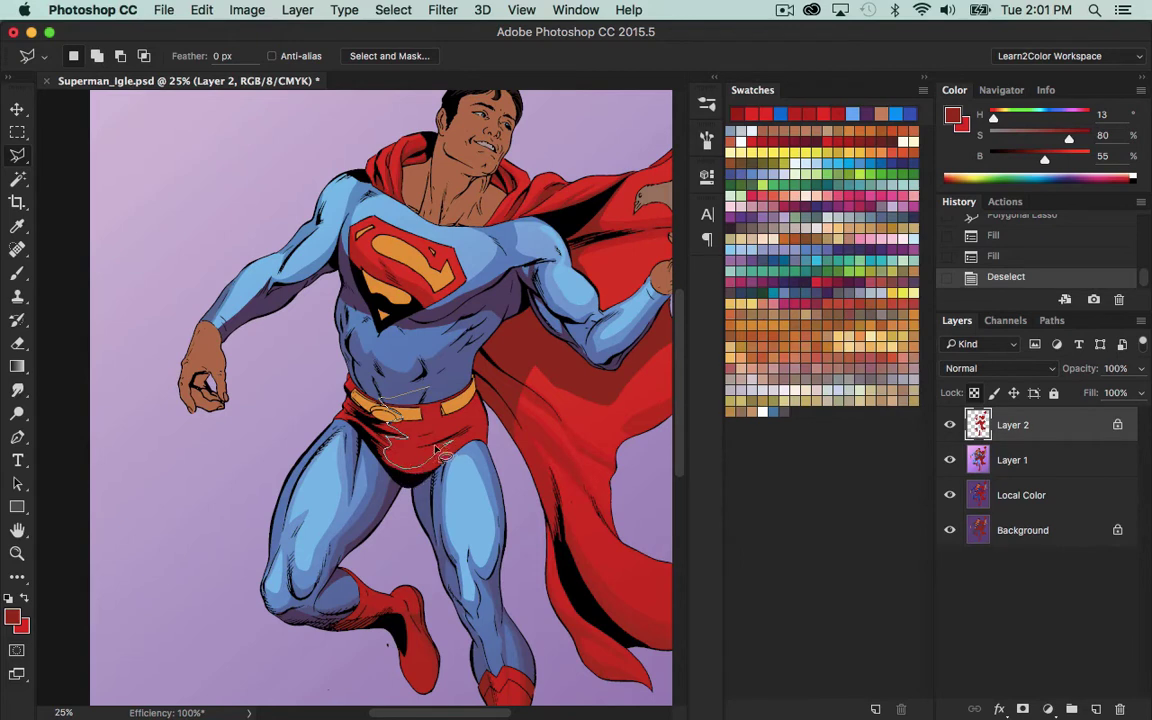
Outline a shadow shape around the lower and side edges of the red trunks, fill it with the dark red foreground color, and deselect.
click(418, 448)
mouse_move(475, 412)
mouse_down()
mouse_move(499, 459)
mouse_move(429, 506)
mouse_move(376, 500)
mouse_move(355, 419)
mouse_up()
click(356, 395)
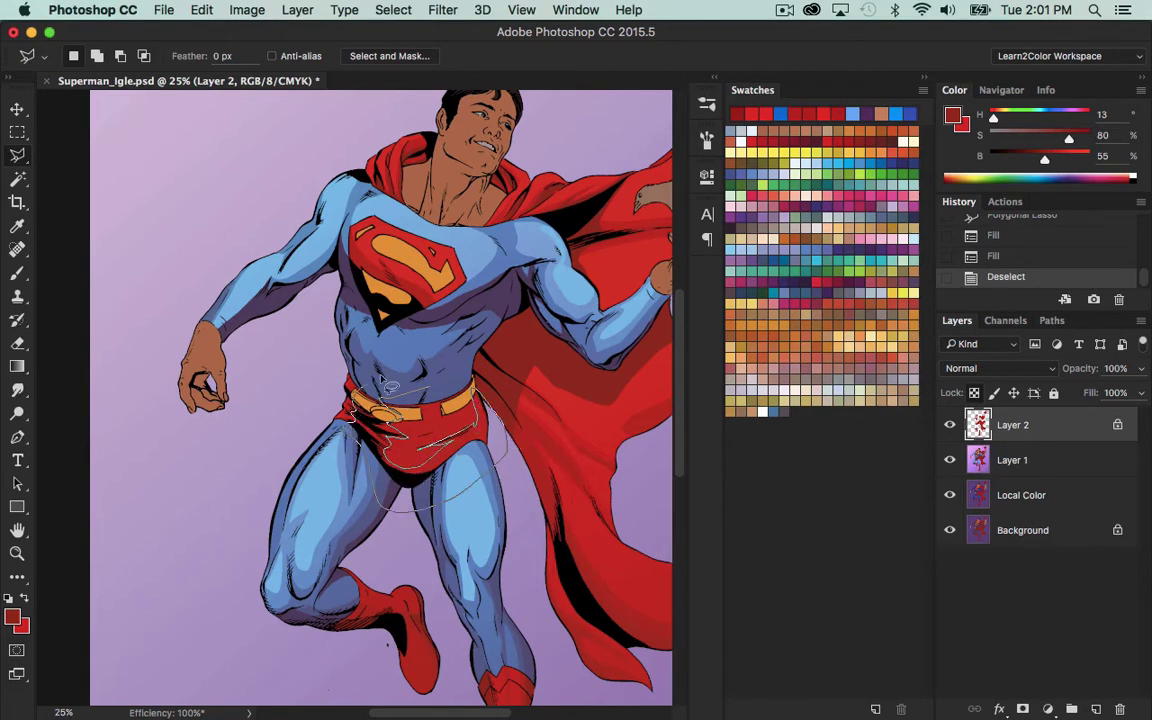
click(397, 370)
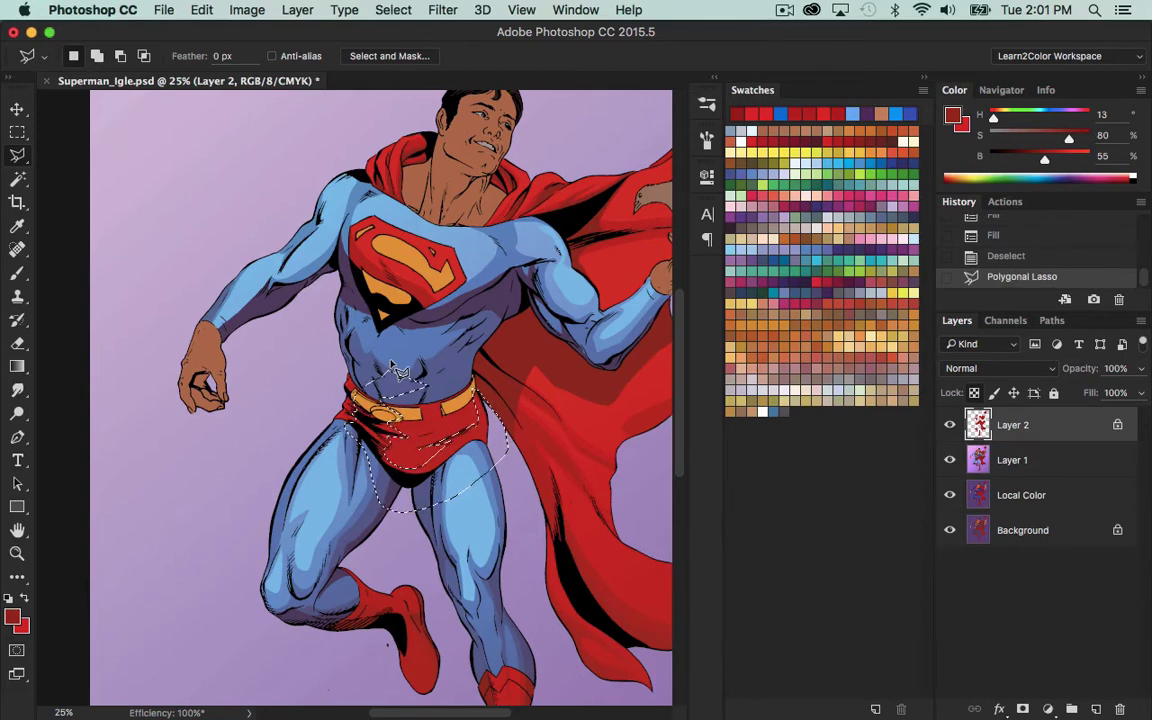
key(shift+BackSpace)
click(668, 185)
key(ctrl+d)
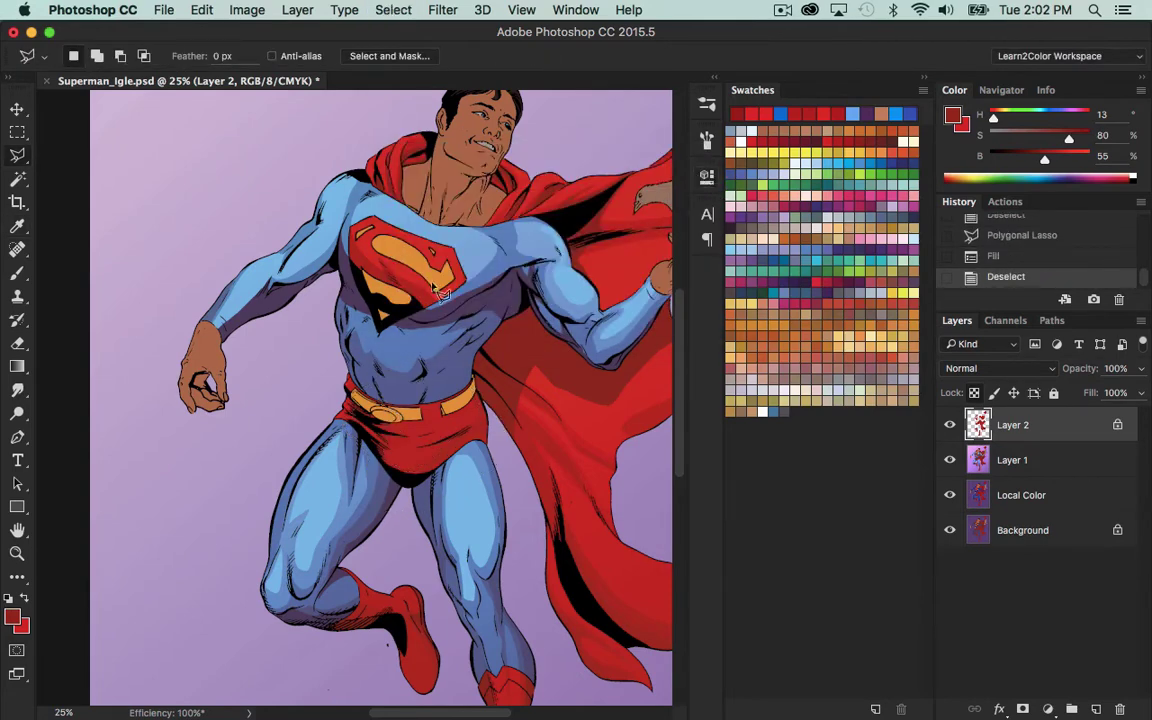
Outline a deeper shadow area down the left side of the trunks and across the belt with the Polygonal Lasso.
click(400, 437)
click(428, 437)
click(374, 438)
click(381, 446)
click(381, 463)
click(345, 426)
click(355, 405)
click(378, 370)
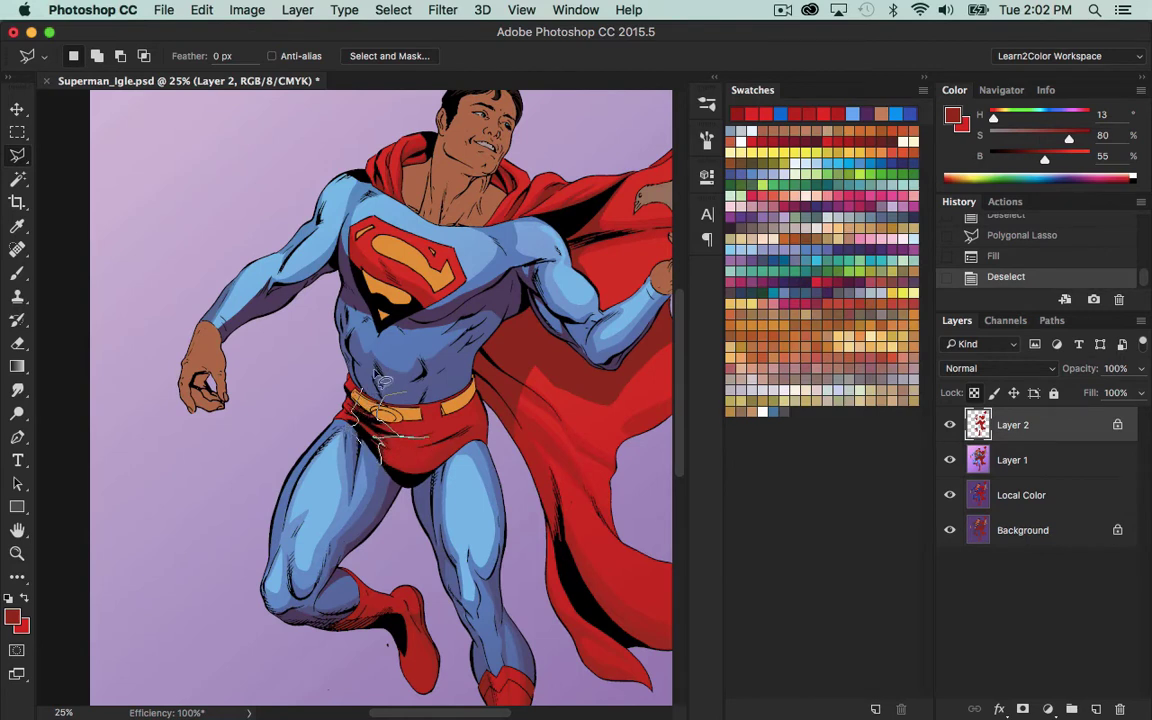
click(399, 369)
click(405, 390)
Add the trunks' right fold and lower edge to the shadow selection, shade it with dark red, and clear the selection.
shift+click(468, 430)
click(444, 440)
click(461, 439)
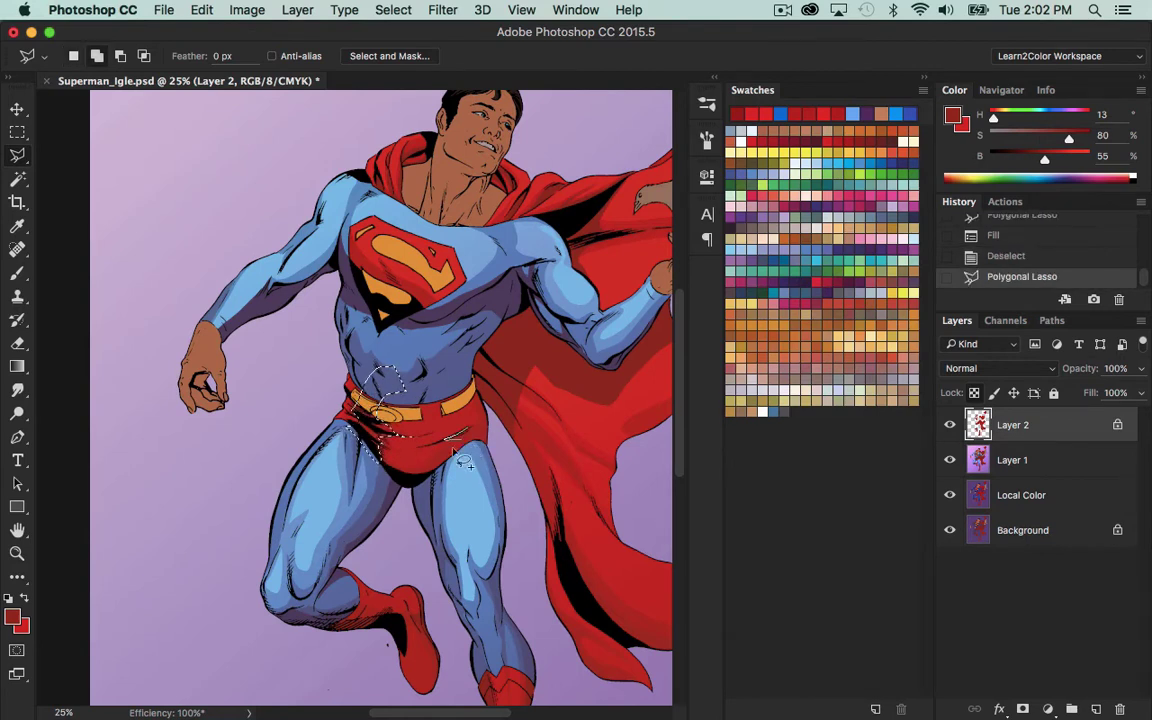
click(432, 468)
click(405, 479)
click(411, 482)
click(431, 475)
click(453, 456)
key(Escape)
key(super+z)
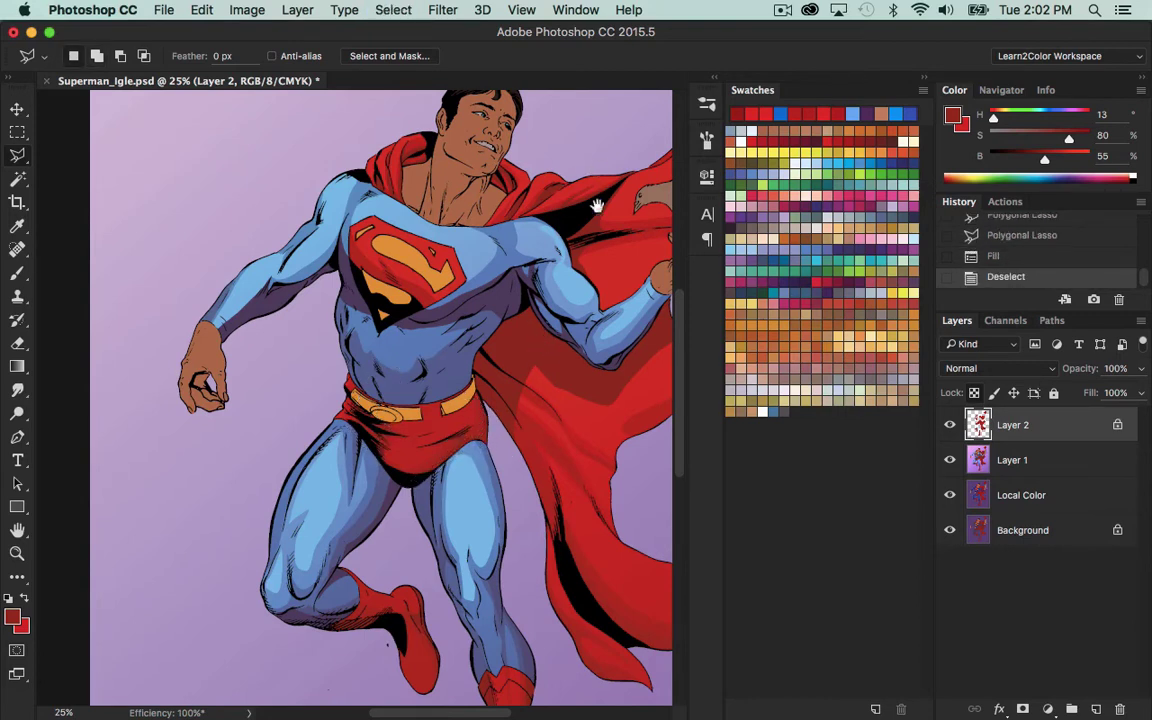
Lasso the cape collar on both sides of the neck and shade it with two 40% dark red foreground fills.
drag(563, 268, 548, 383)
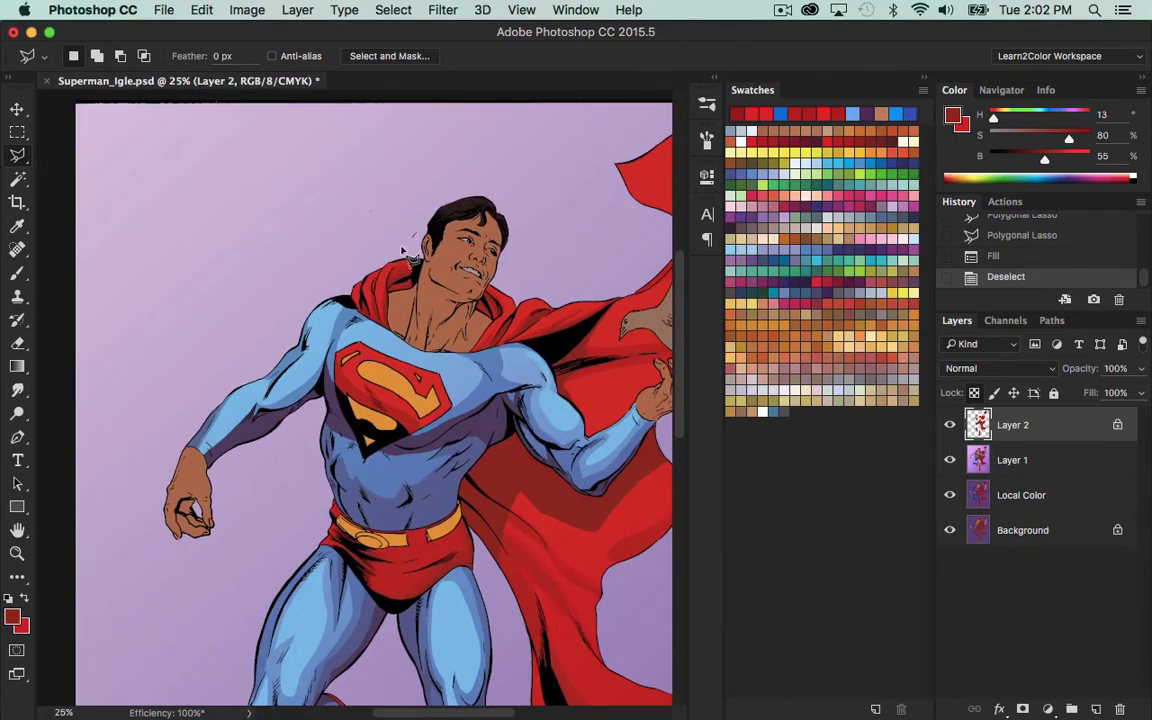
mouse_move(395, 259)
mouse_down()
mouse_move(379, 293)
mouse_move(402, 327)
mouse_up()
drag(428, 240, 419, 234)
mouse_move(487, 279)
mouse_down()
mouse_move(500, 275)
mouse_move(520, 303)
mouse_up()
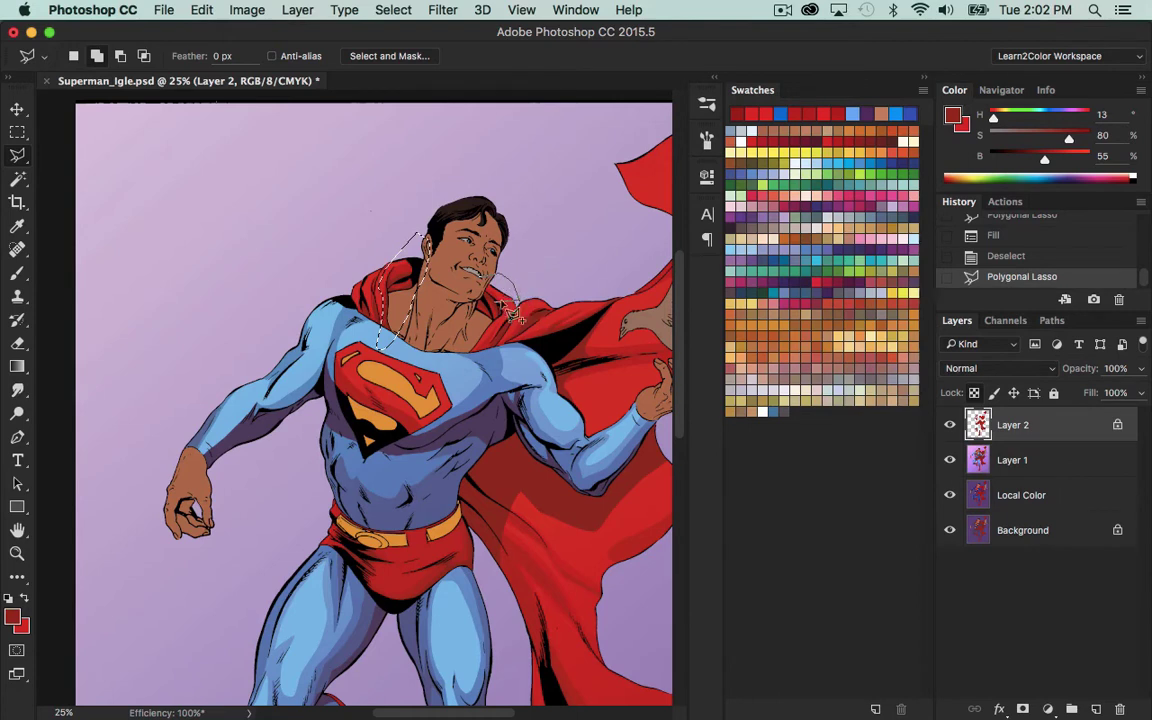
mouse_move(515, 299)
mouse_down()
mouse_move(482, 334)
mouse_move(468, 263)
mouse_up()
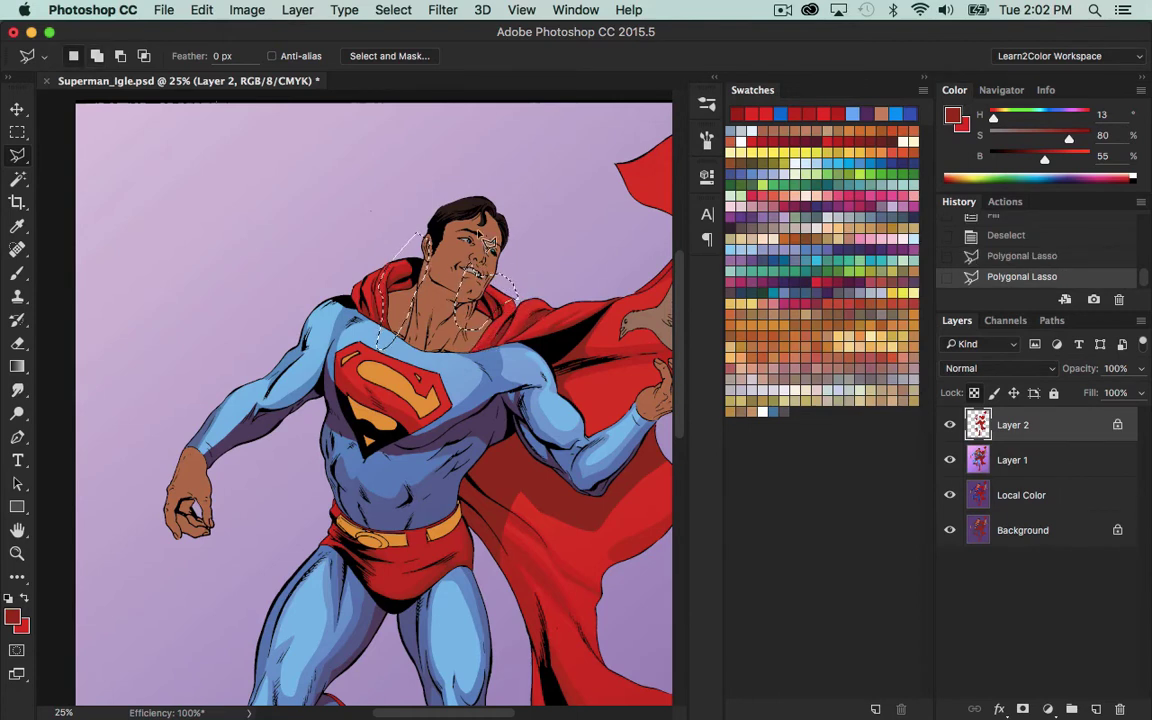
key(shift+BackSpace)
click(679, 190)
key(shift+BackSpace)
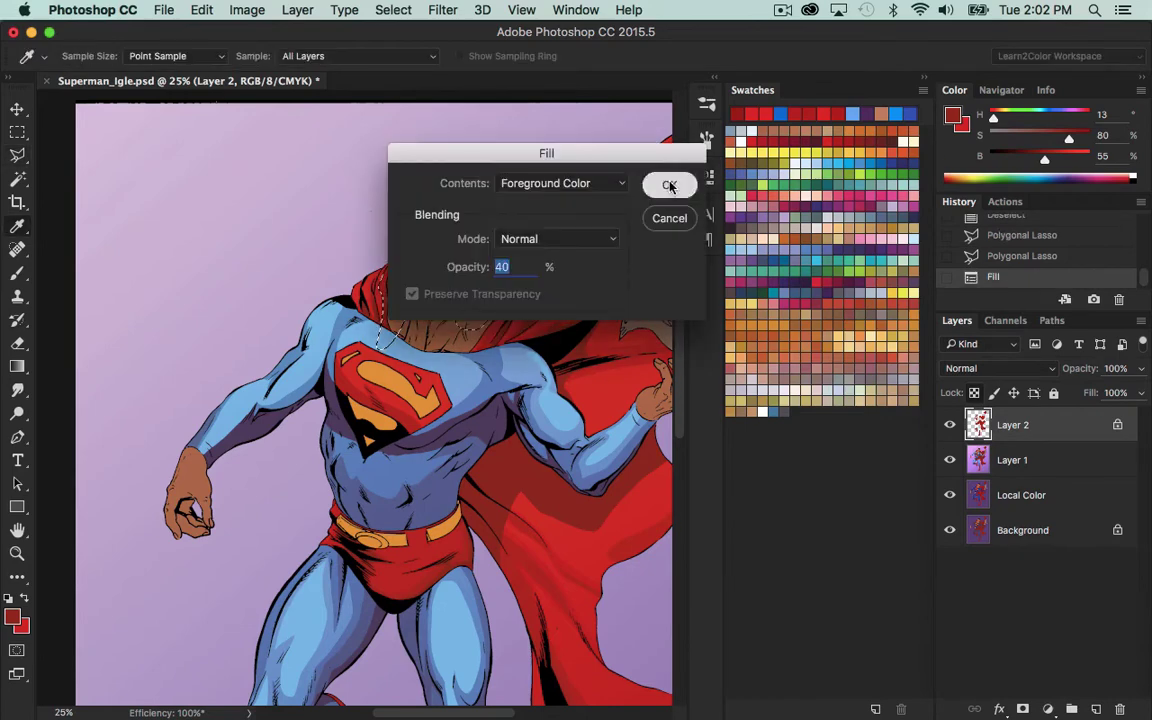
click(672, 186)
key(ctrl+d)
Merge the shaded red layer down into Layer 1.
key(z)
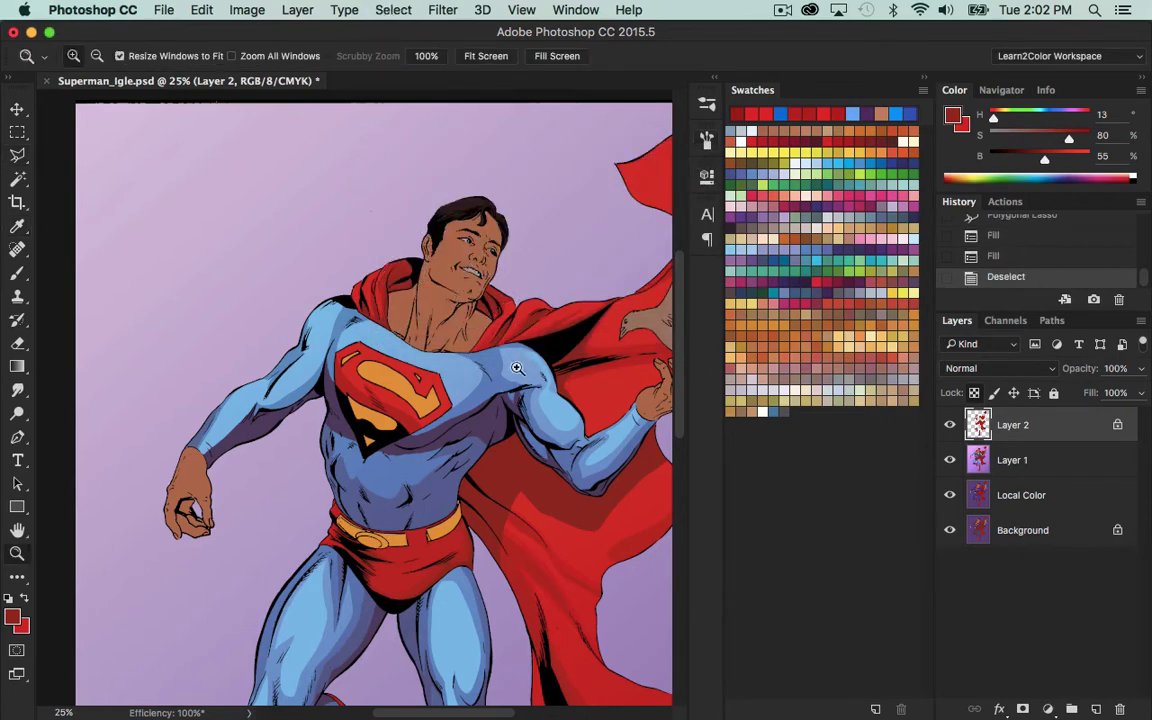
alt+click(530, 549)
alt+click(551, 450)
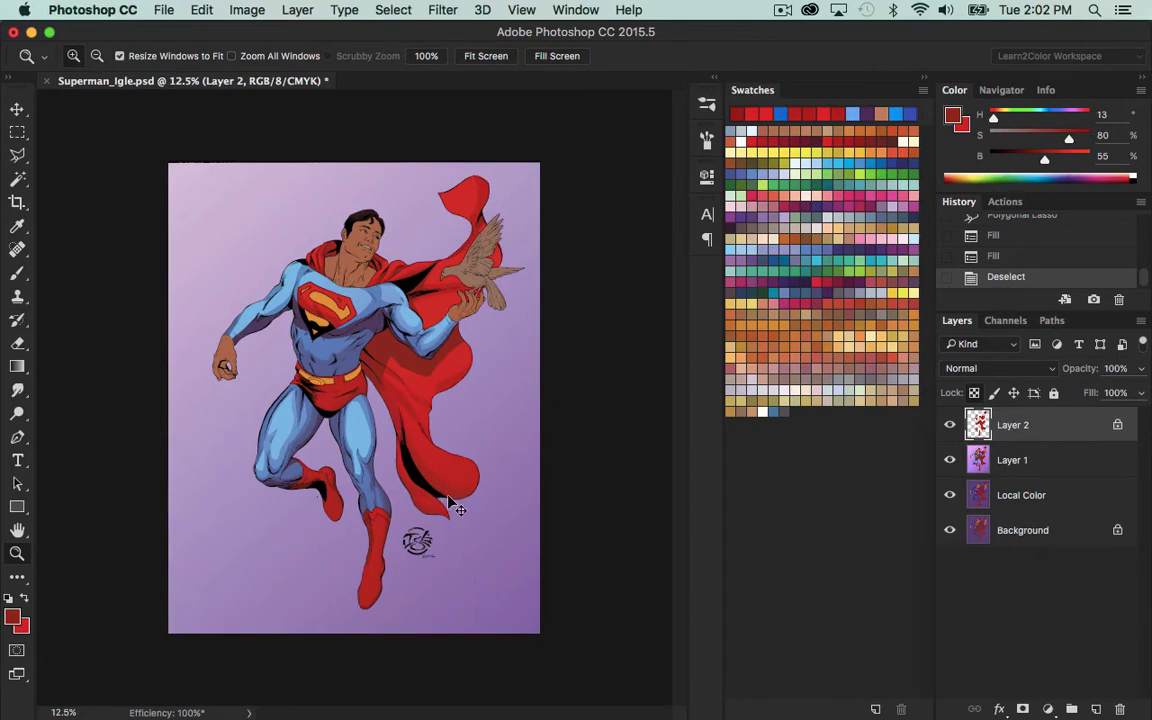
key(ctrl+e)
Copy the red costume areas to a new layer using the flat Background colors, lock its transparency, and merge it back into Layer 1.
key(w)
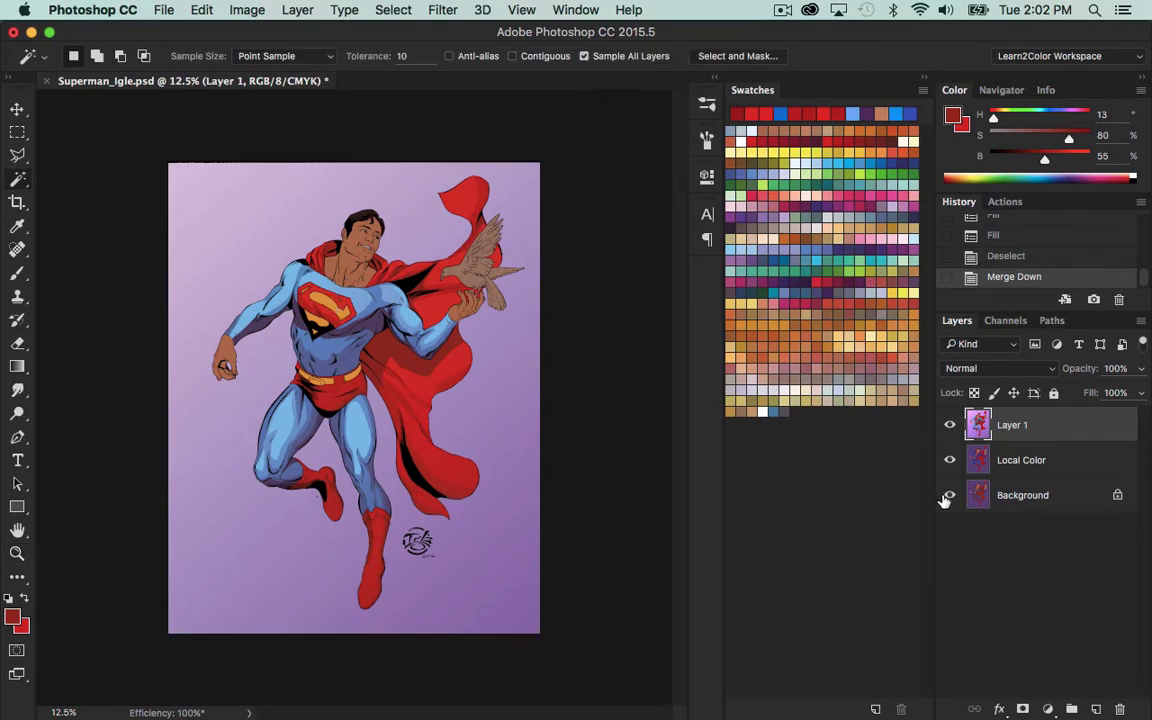
click(949, 426)
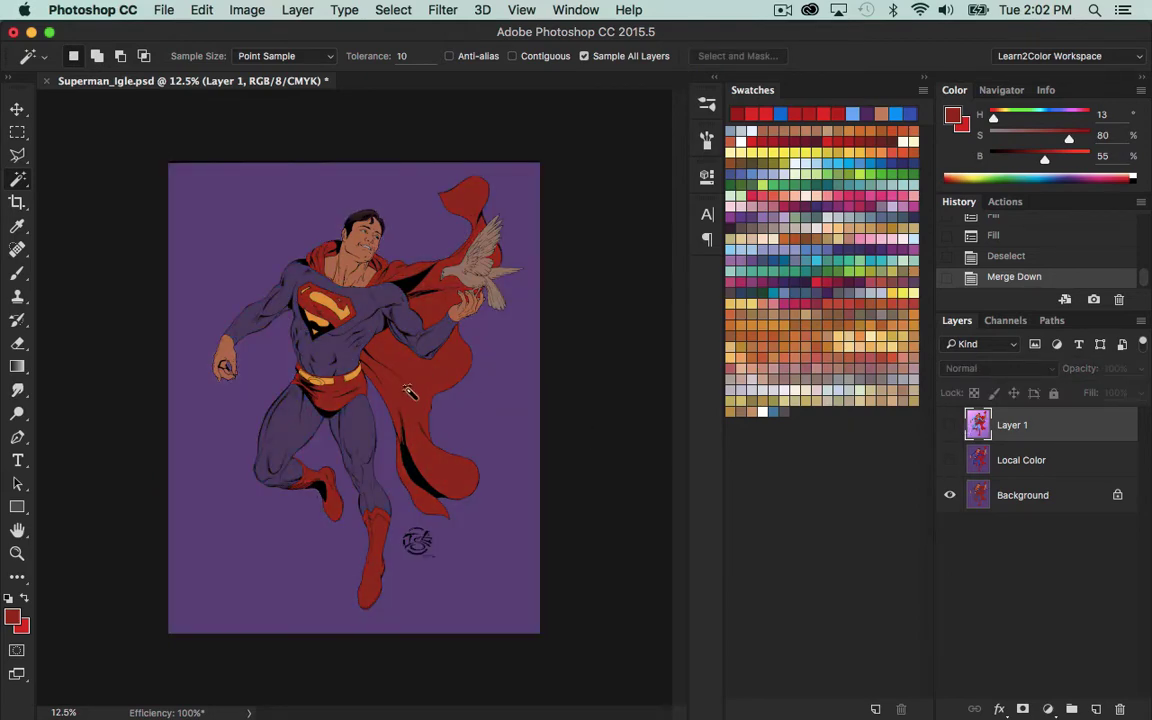
click(410, 392)
click(949, 425)
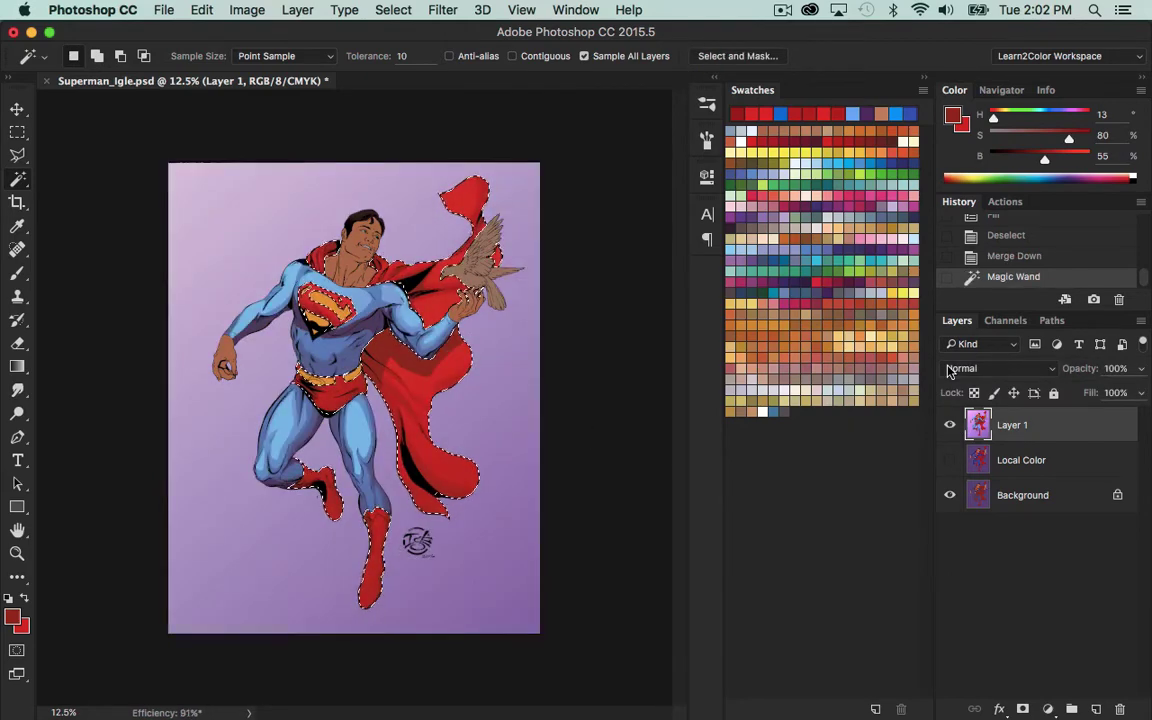
key(super+j)
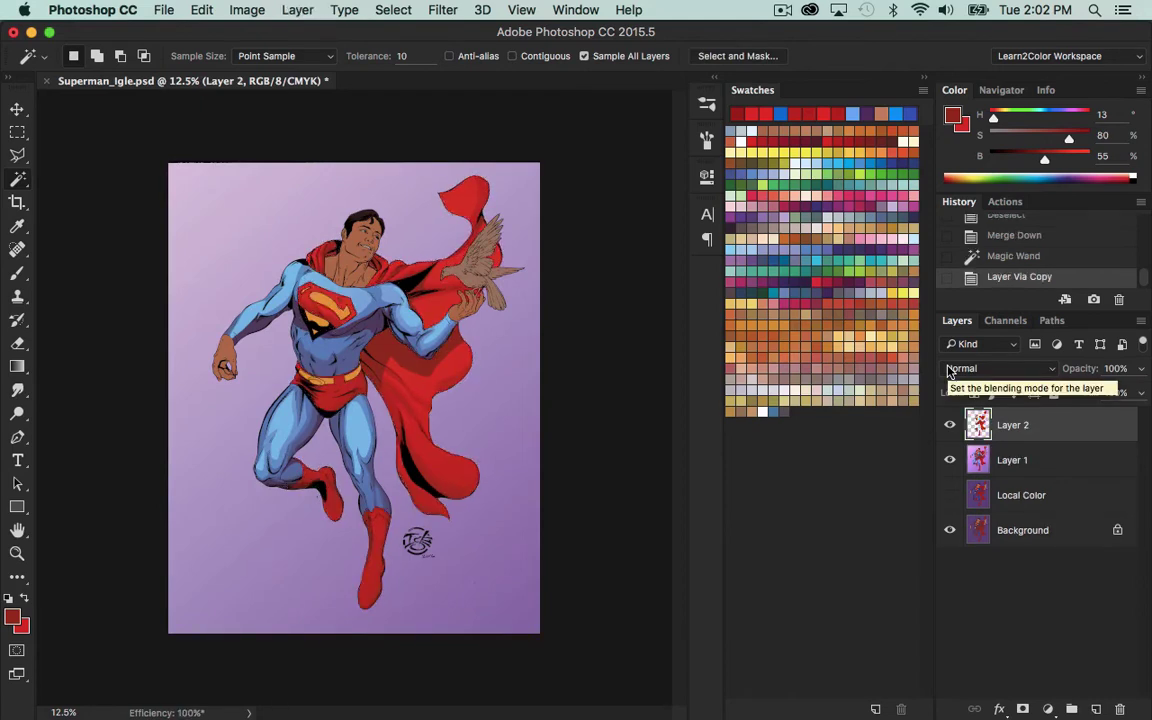
key(slash)
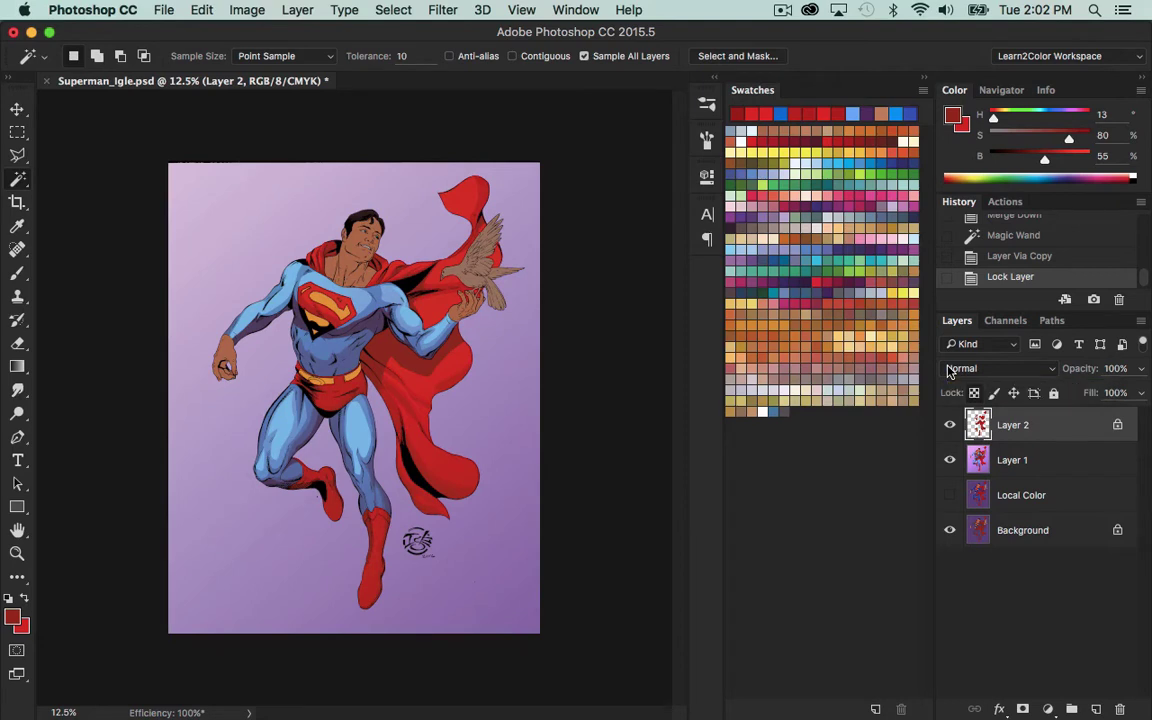
key(super+e)
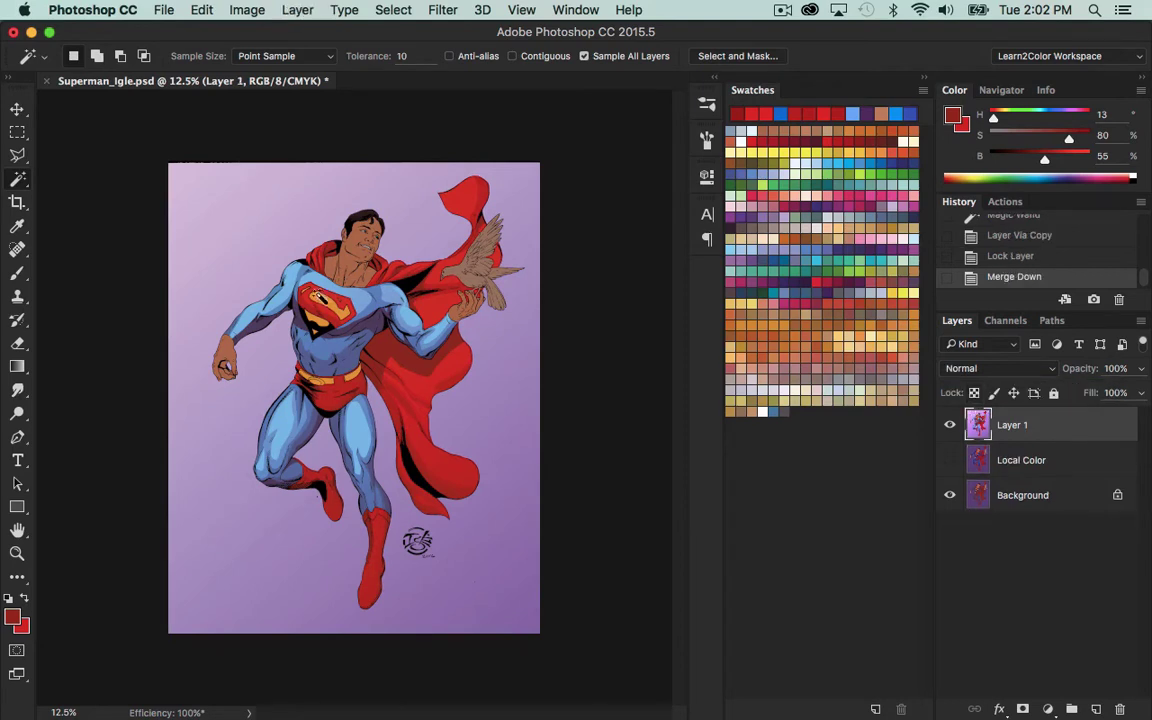
Select the yellow emblem and belt areas with the Magic Wand and sample their flat color from the Local Color layer.
click(322, 300)
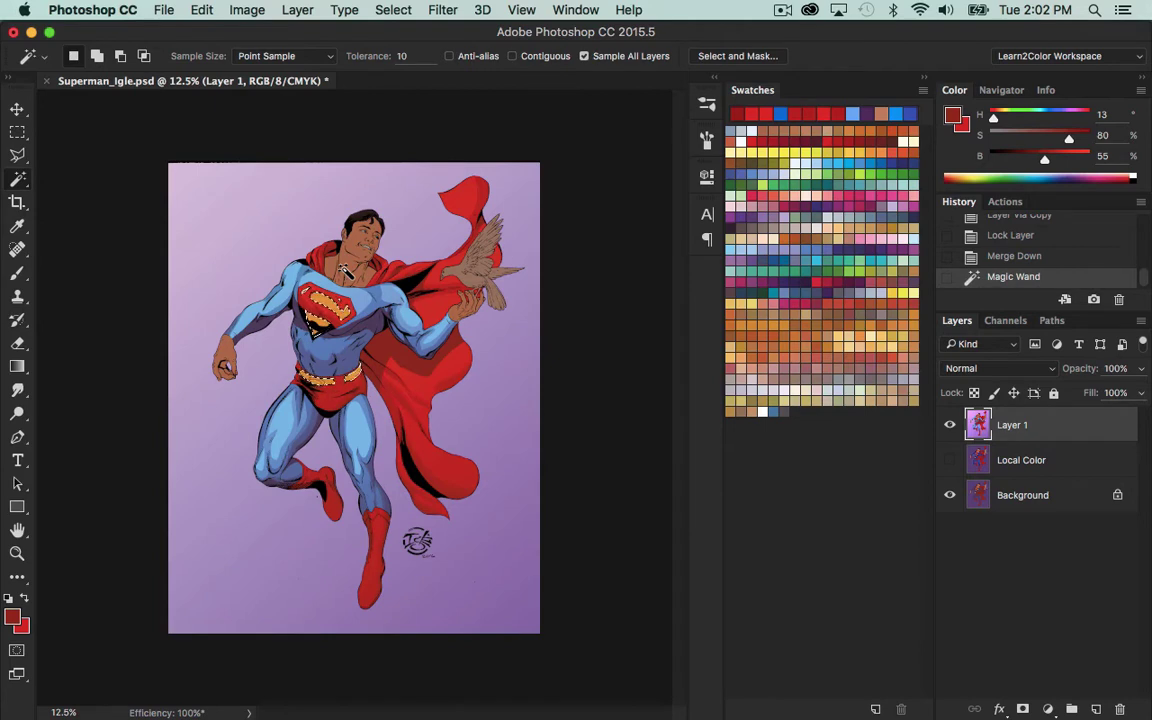
click(950, 424)
key(i)
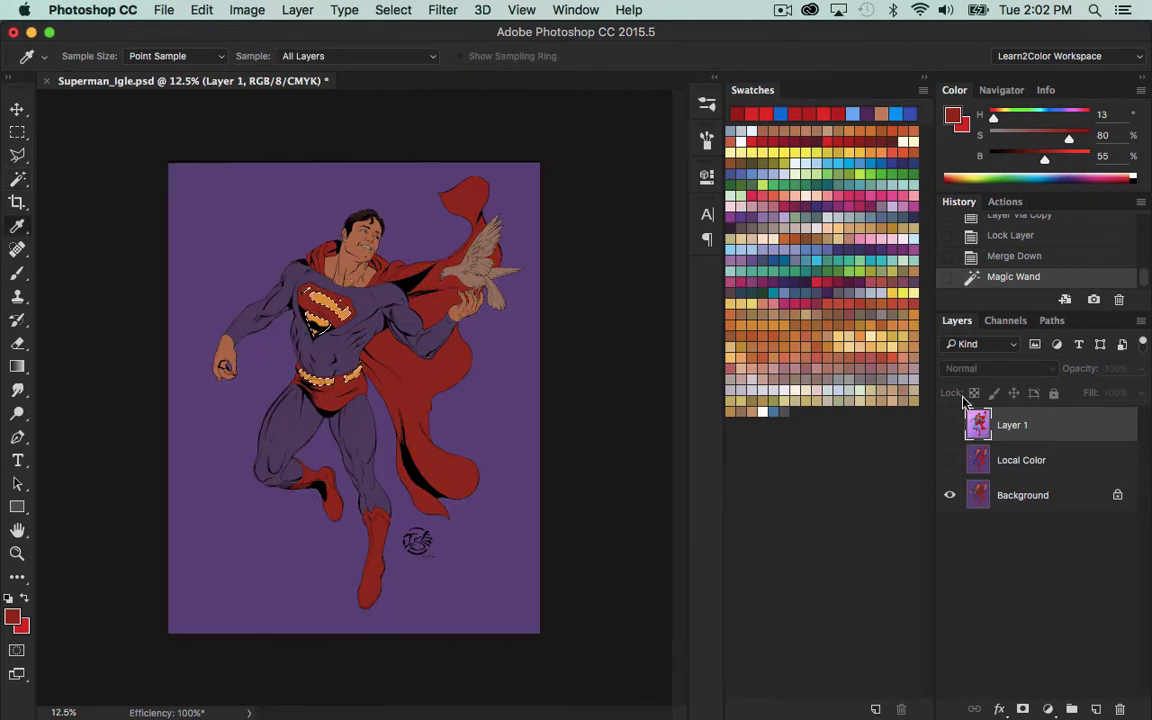
click(950, 459)
click(320, 300)
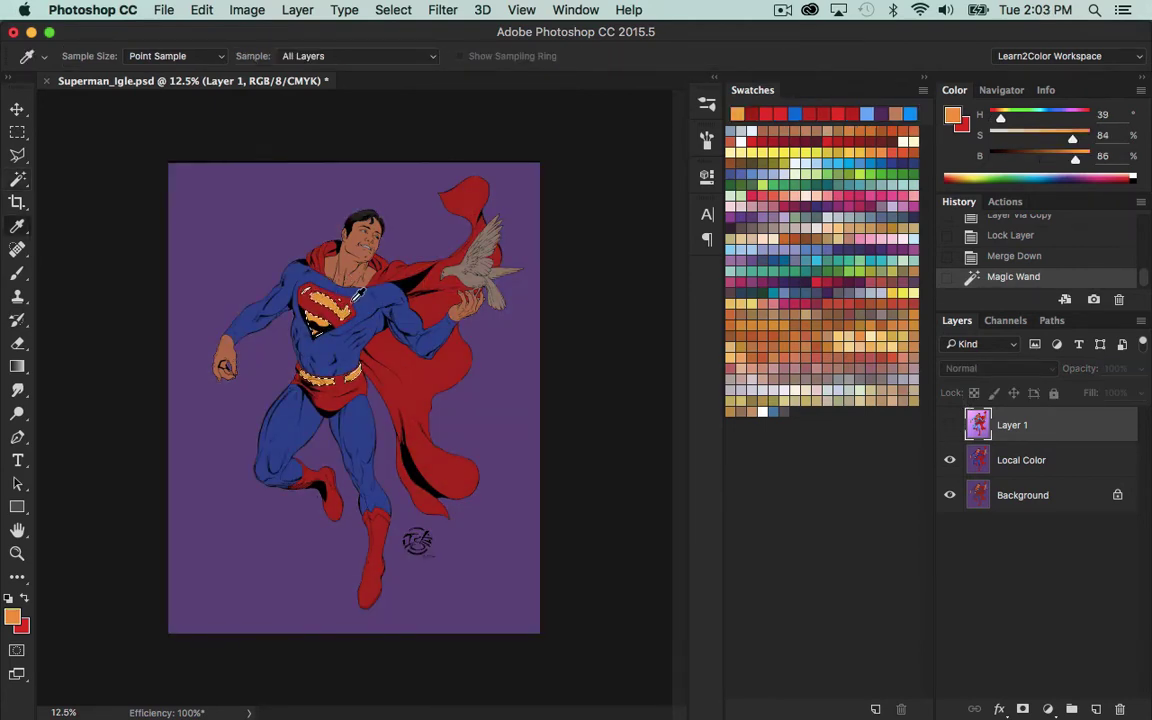
Show Layer 1 again, copy its selected yellow areas to a new layer, and lock that layer's transparent pixels.
click(950, 424)
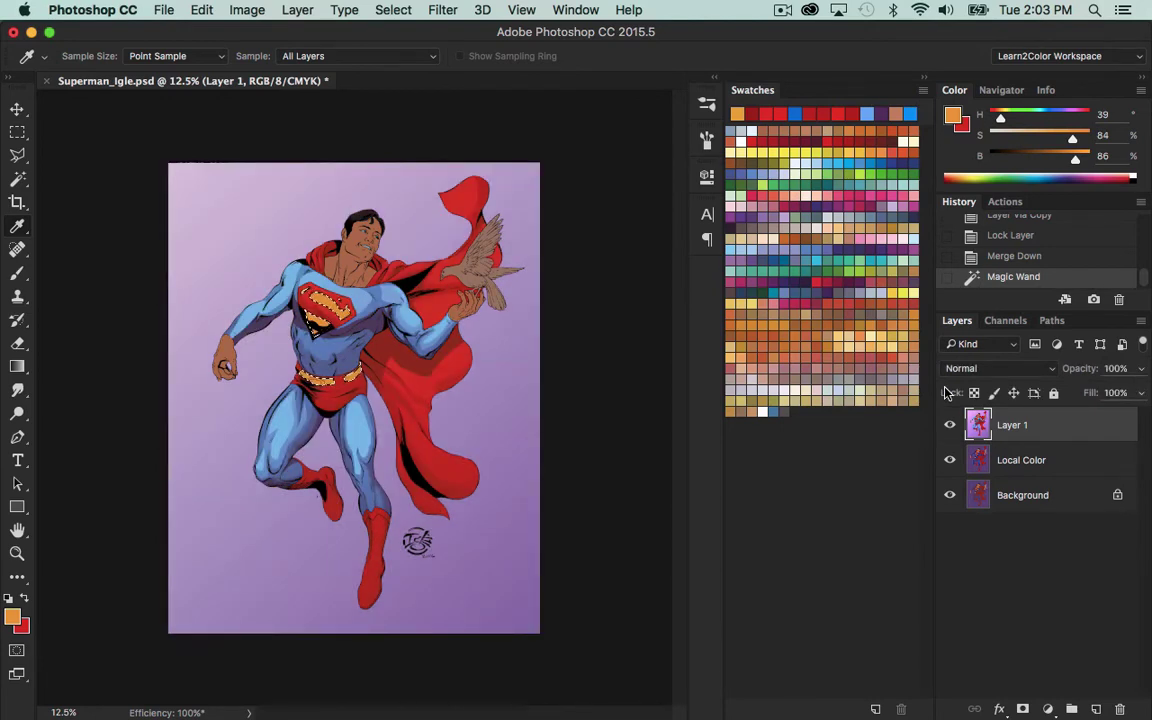
key(super+j)
key(super+slash)
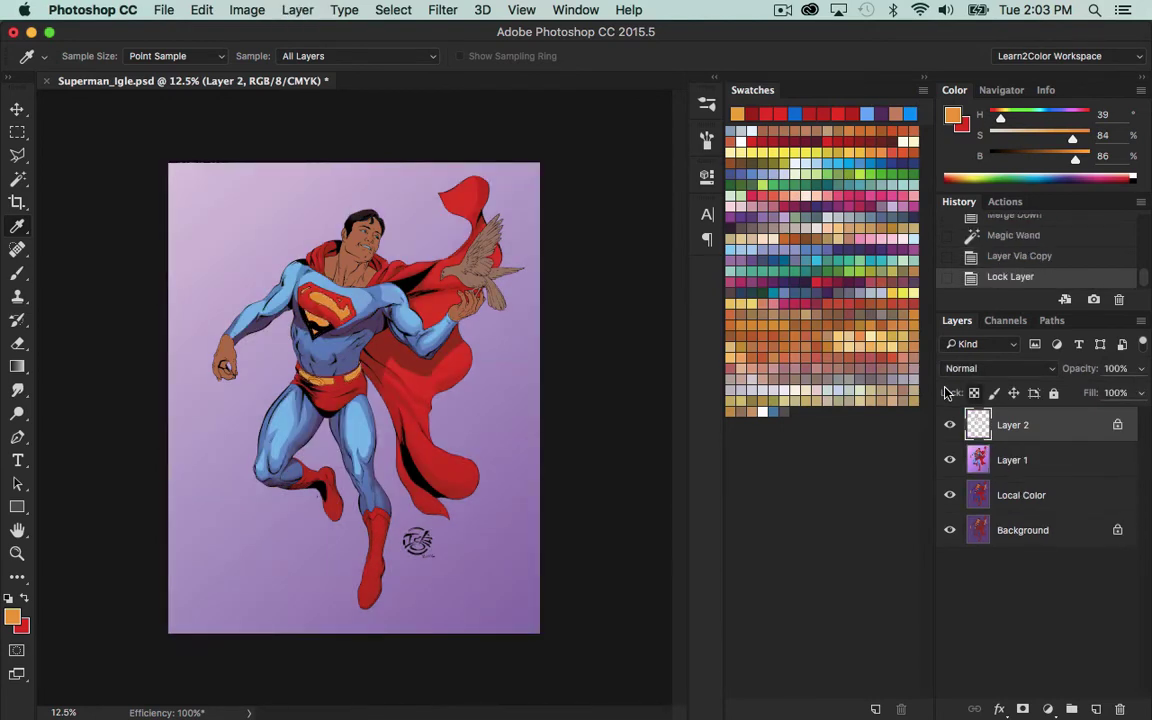
Apply a linear orange-to-transparent gradient in Linear Dodge mode from the emblem down past the belt on the new layer.
key(z)
drag(300, 292, 404, 420)
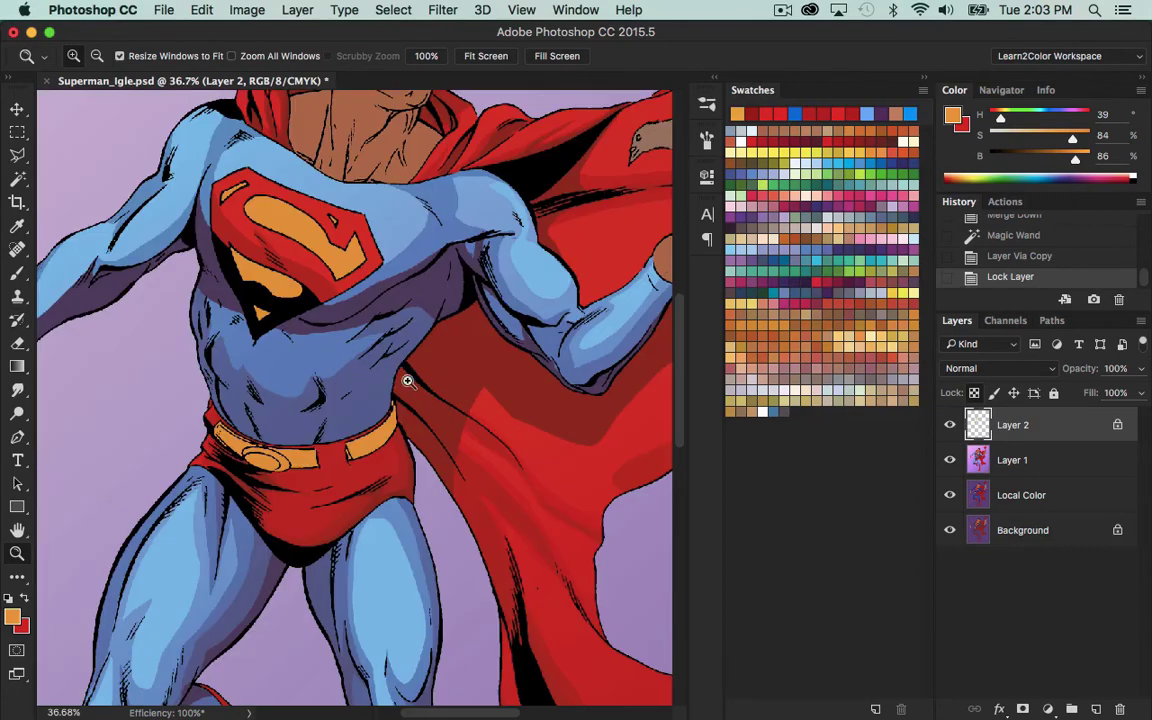
alt+click(485, 556)
alt+click(487, 560)
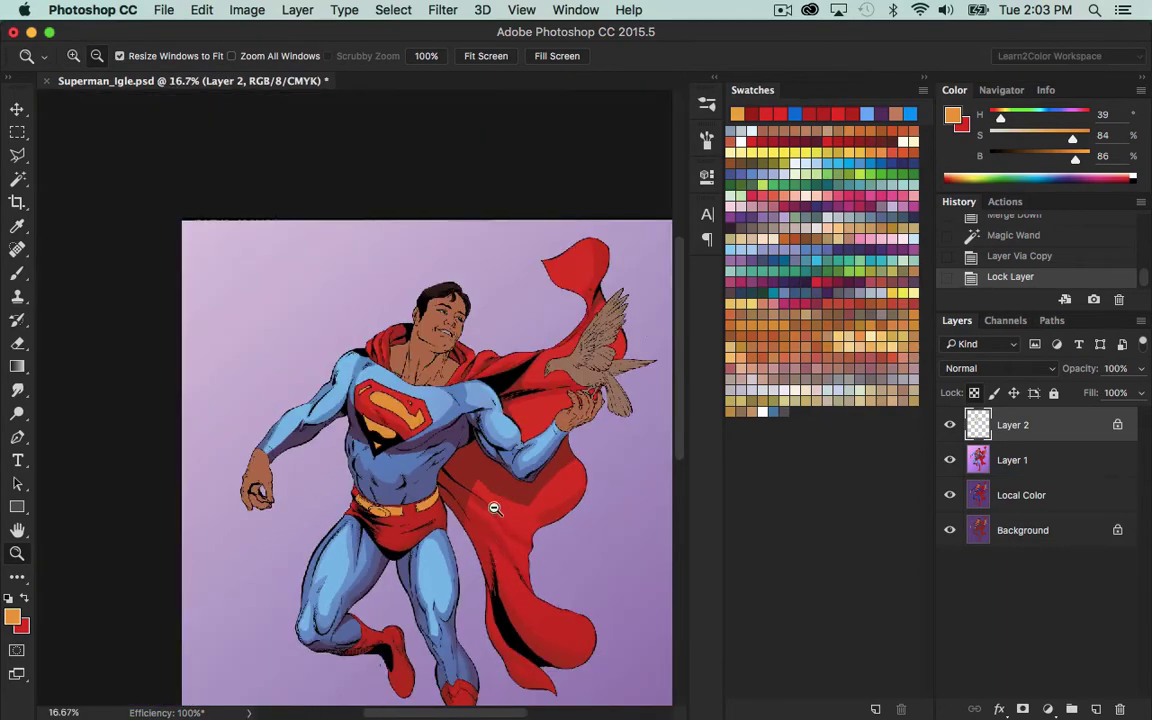
alt+click(496, 502)
key(g)
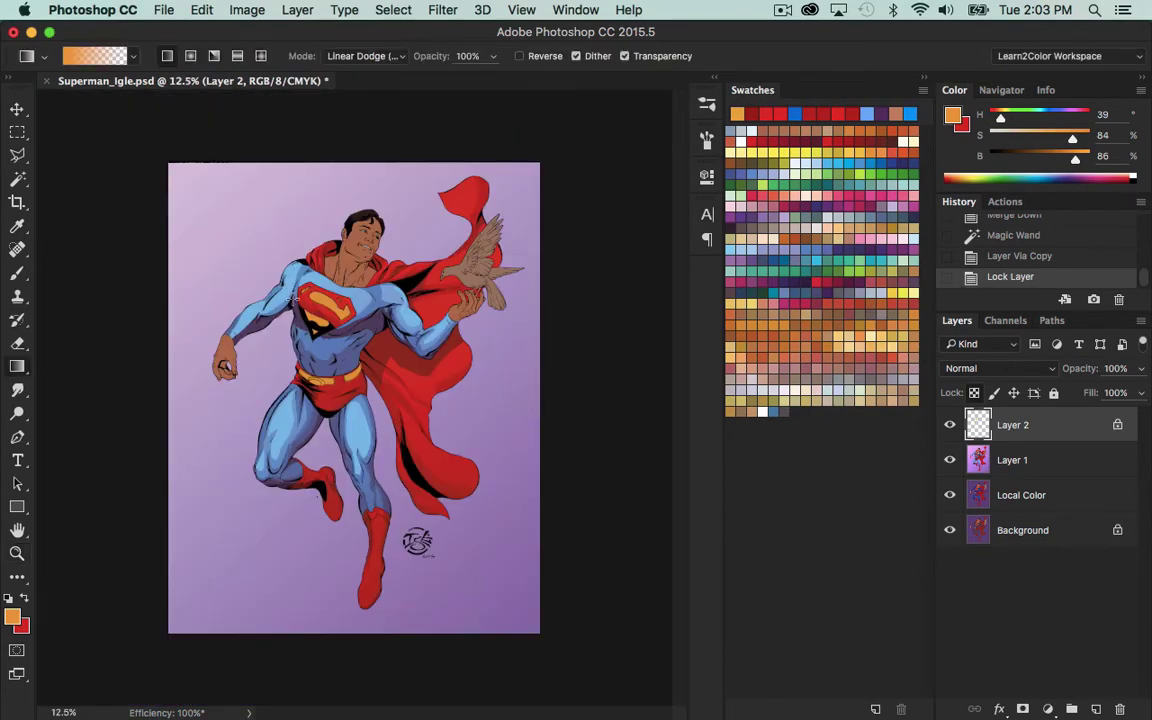
drag(292, 298, 399, 498)
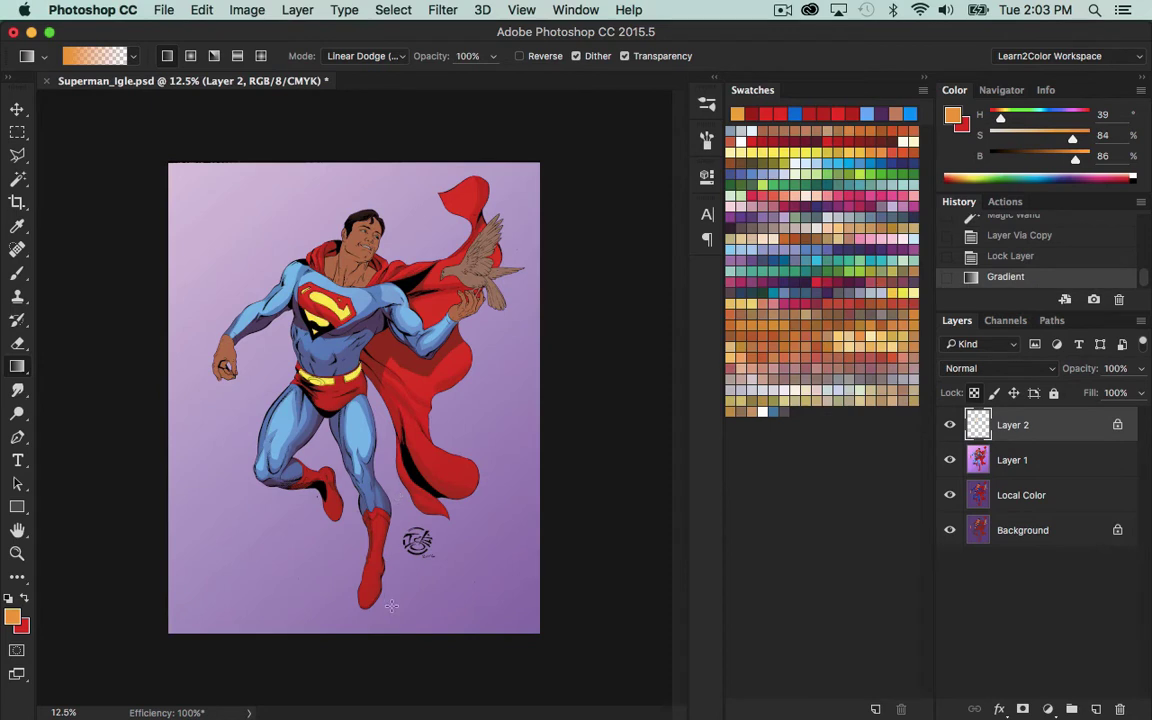
Hide Layer 2 to sample the emblem's original orange as the foreground color, and show the layer again.
key(x)
click(950, 425)
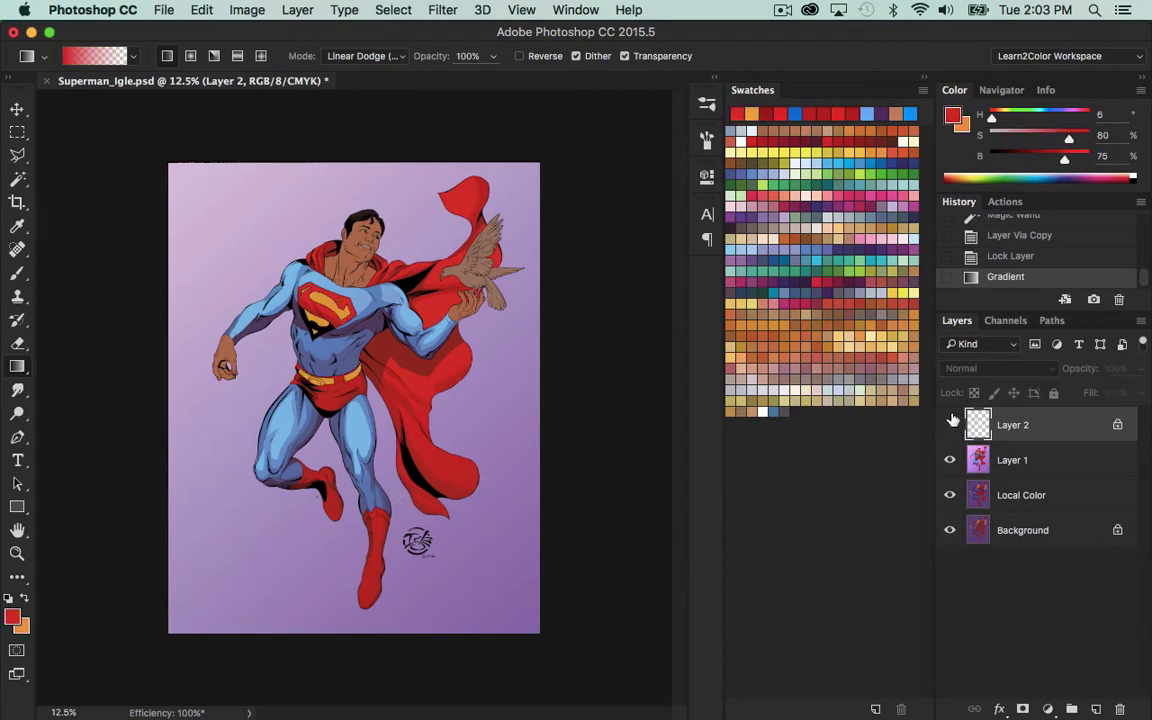
key(i)
click(337, 283)
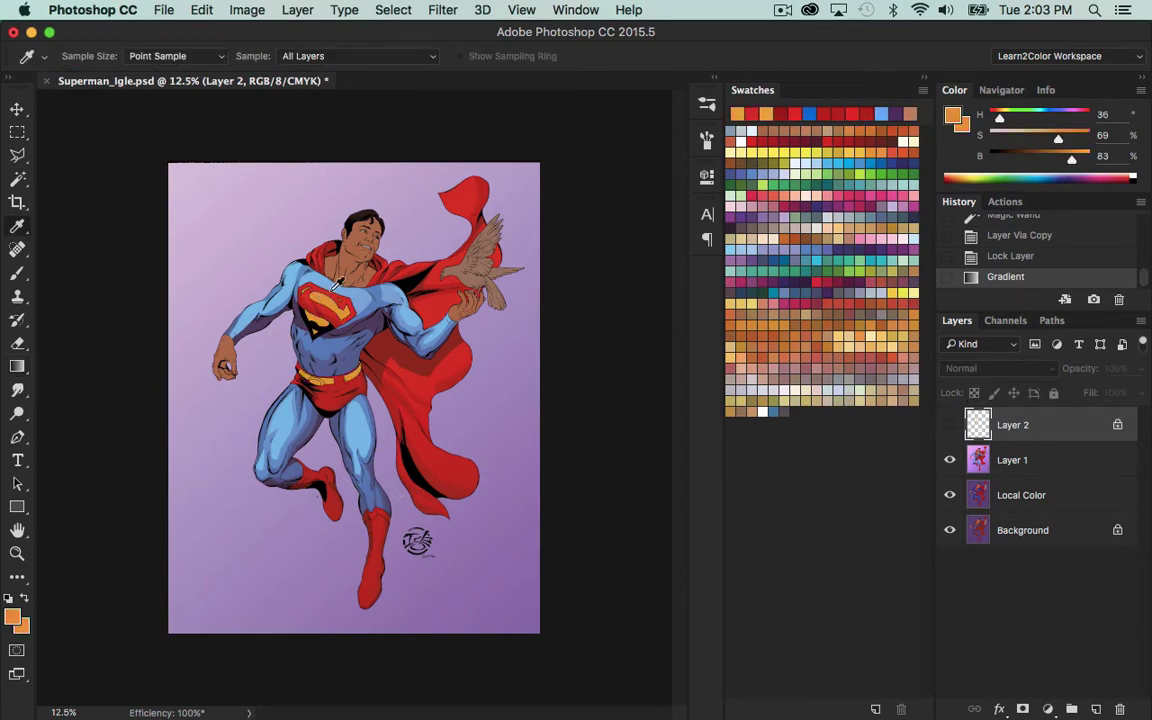
click(950, 425)
Lasso the lower part of the chest emblem, shade its yellow with two 40% orange foreground fills, and deselect.
key(z)
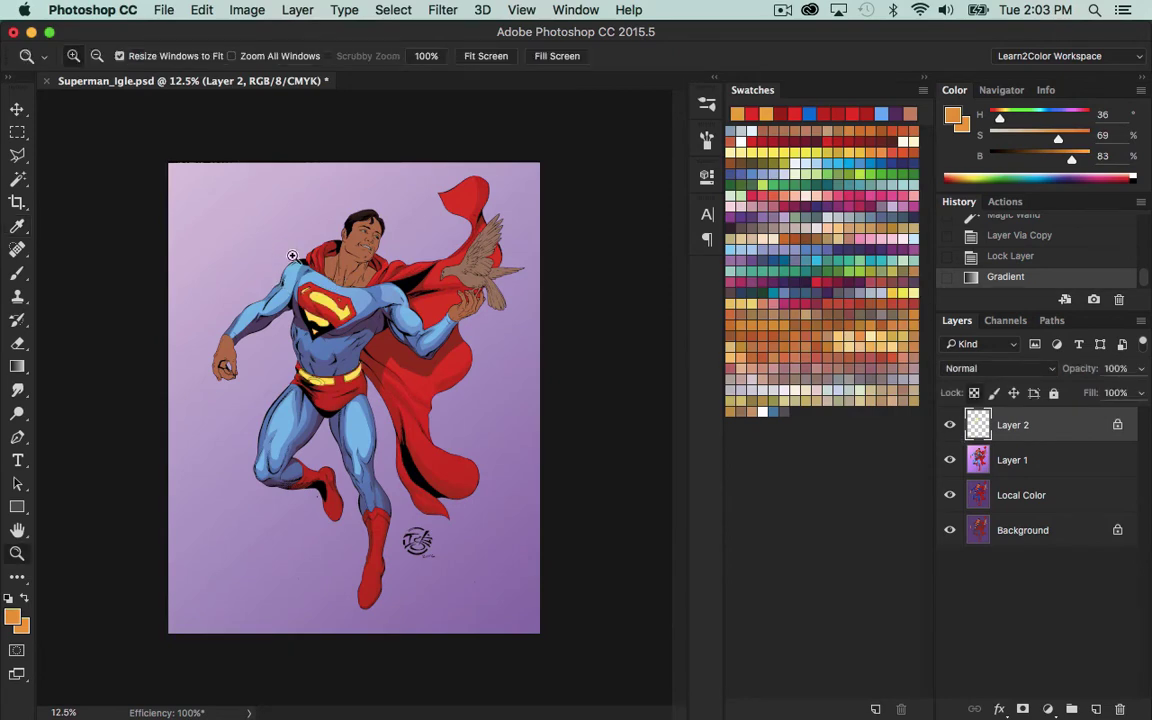
click(292, 256)
key(l)
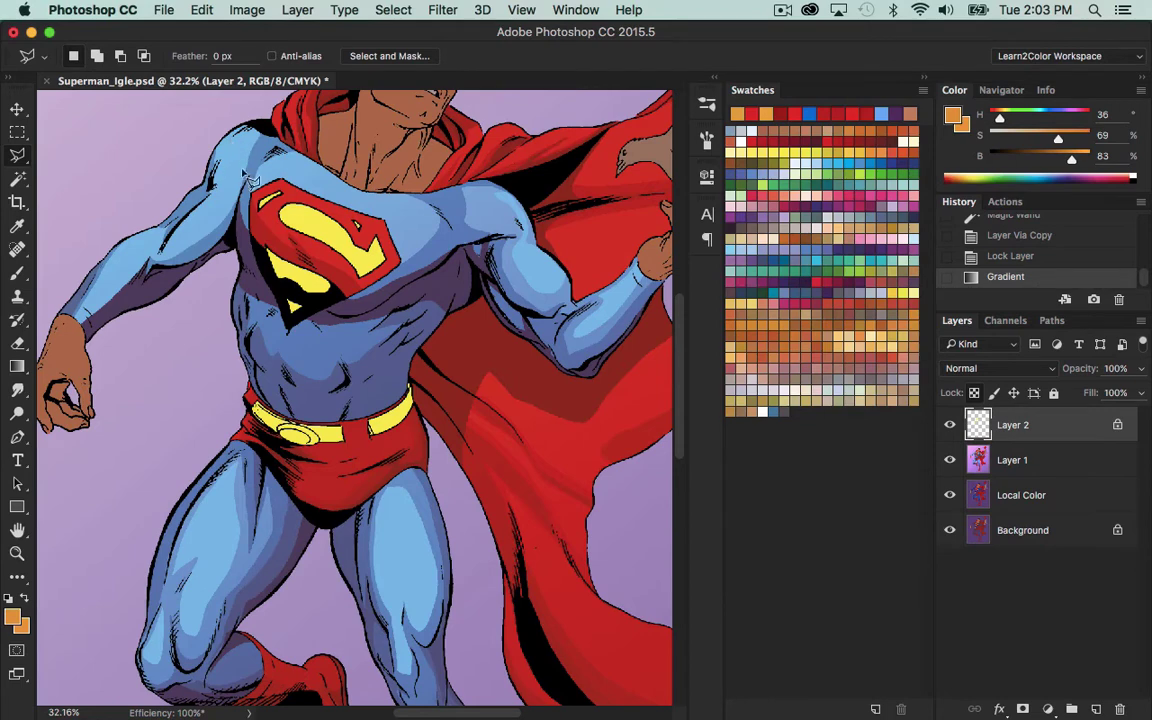
mouse_move(268, 228)
mouse_down()
mouse_move(344, 272)
mouse_move(297, 373)
mouse_move(224, 193)
mouse_up()
key(shift+BackSpace)
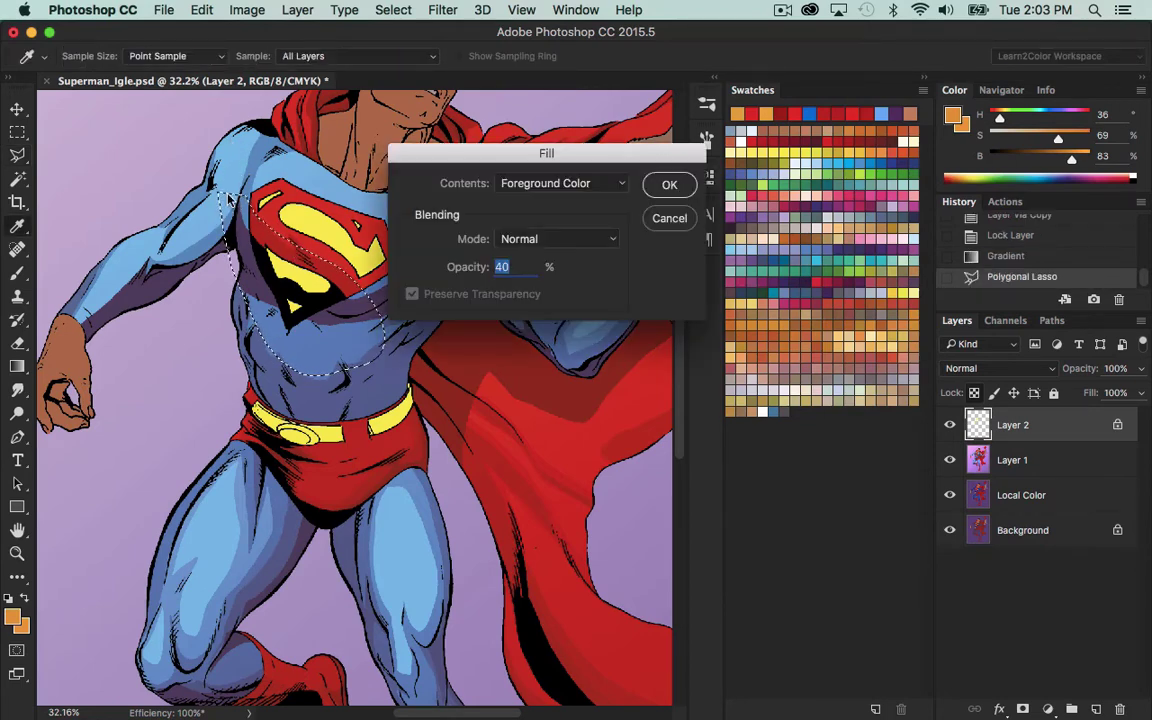
click(664, 183)
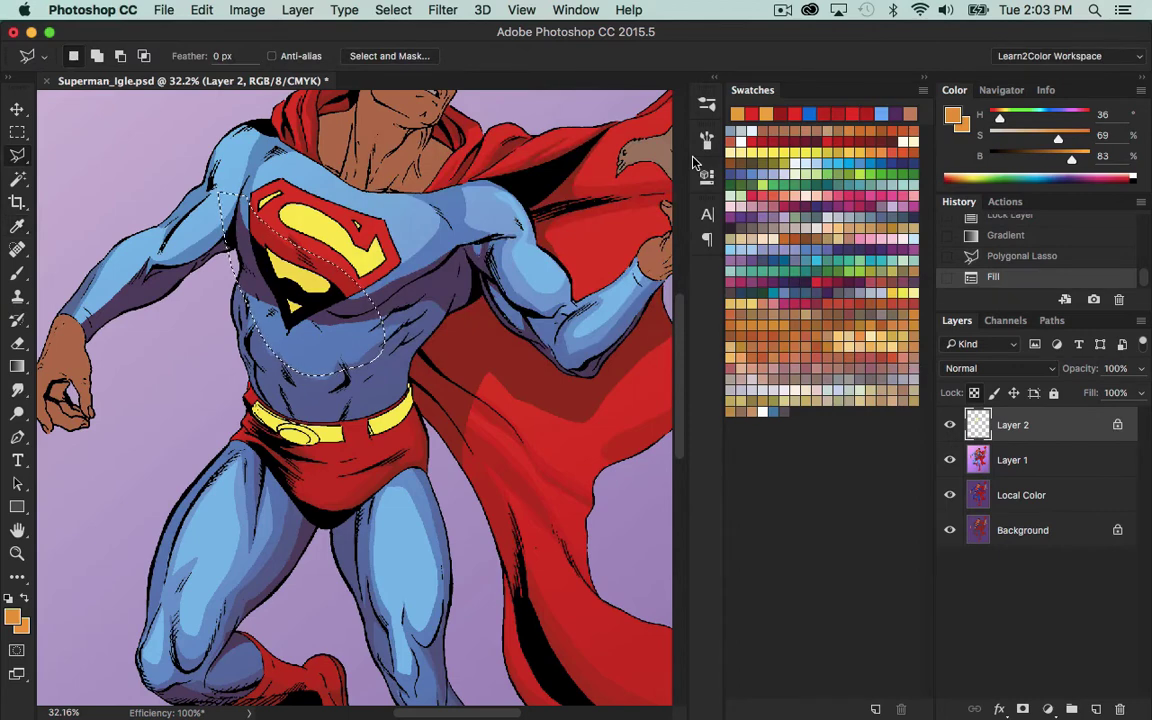
key(shift+BackSpace)
click(668, 187)
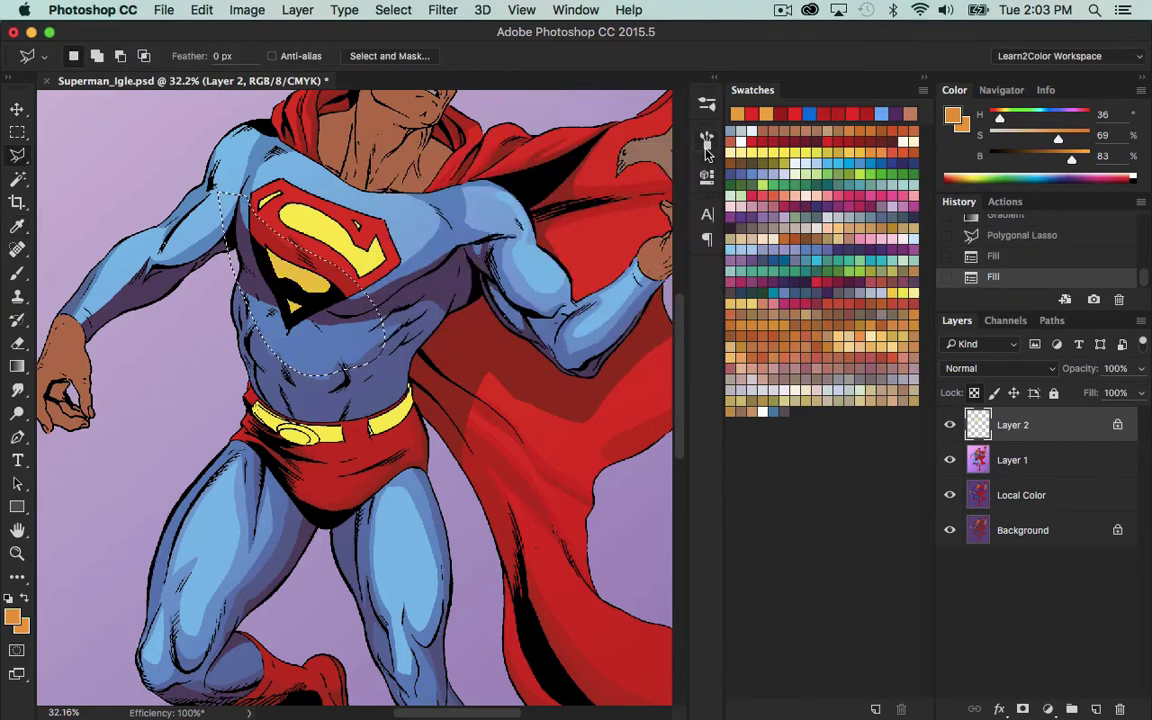
key(ctrl+d)
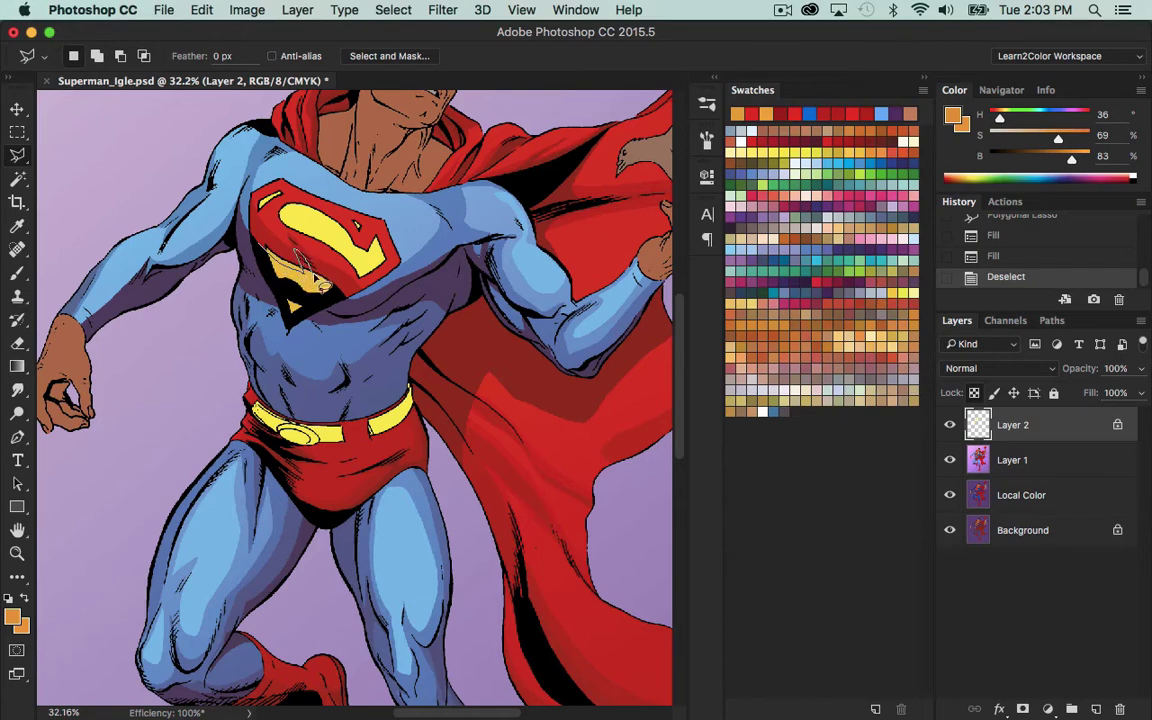
Lasso the lower part of the chest emblem's bottom yellow shapes, fill it with the solid orange foreground color, and deselect.
mouse_move(315, 278)
mouse_down()
mouse_move(352, 372)
mouse_move(234, 264)
mouse_up()
key(alt+BackSpace)
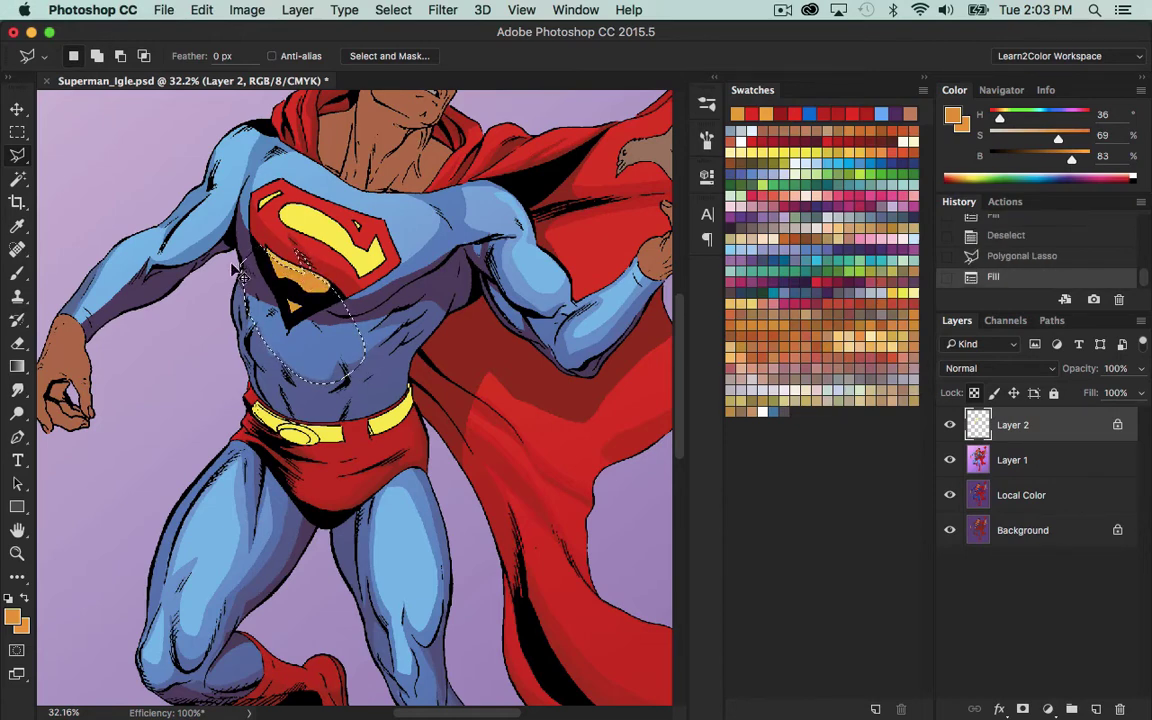
key(ctrl+d)
Lasso around the whole belt, darken its yellow with two 40% orange foreground fills, and deselect.
mouse_move(362, 340)
mouse_down()
mouse_move(415, 480)
mouse_move(406, 461)
mouse_up()
key(shift+F5)
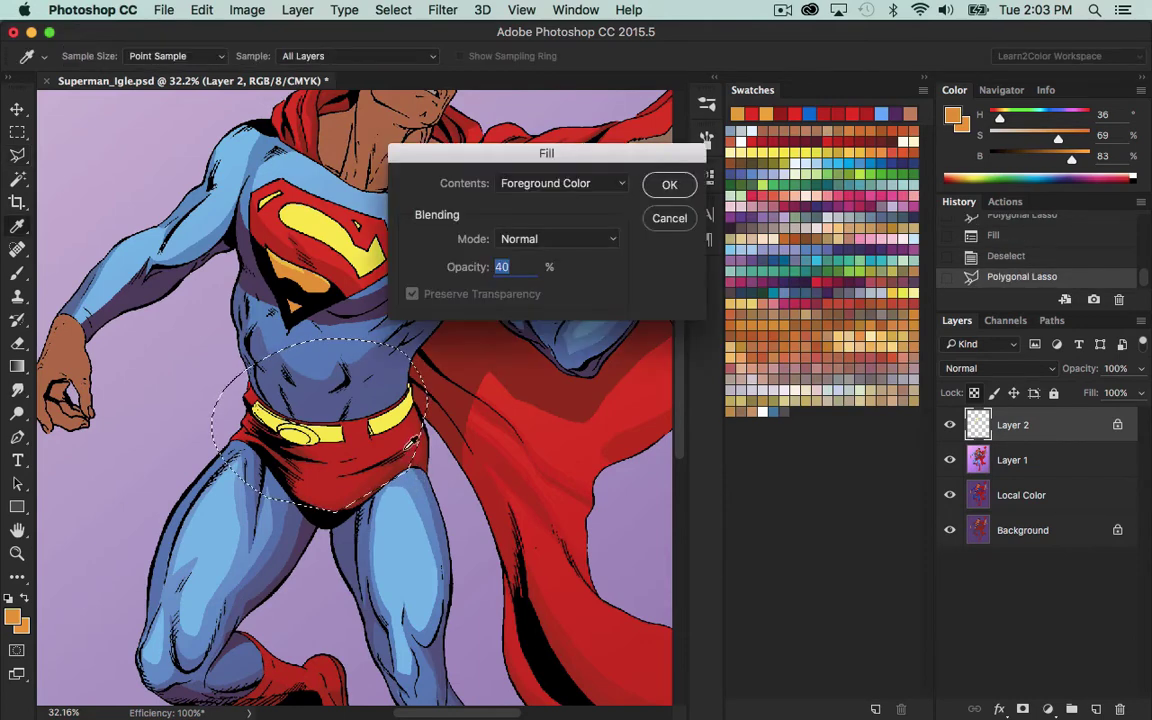
click(686, 176)
key(z)
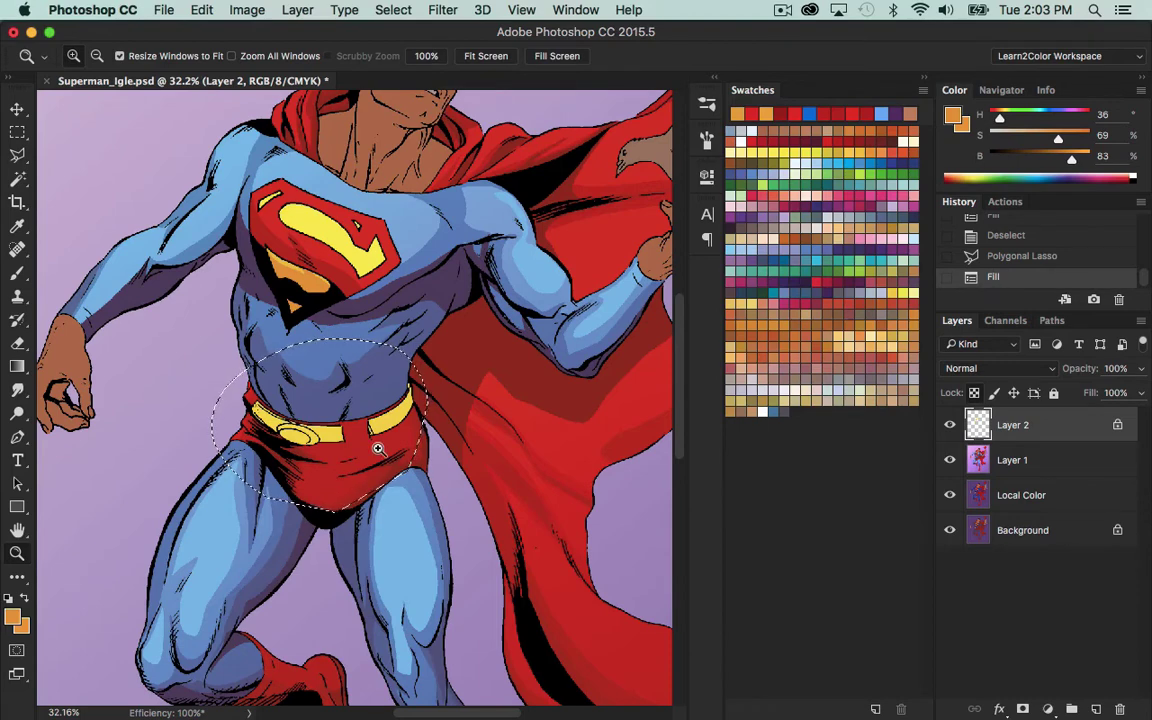
key(shift+BackSpace)
key(Return)
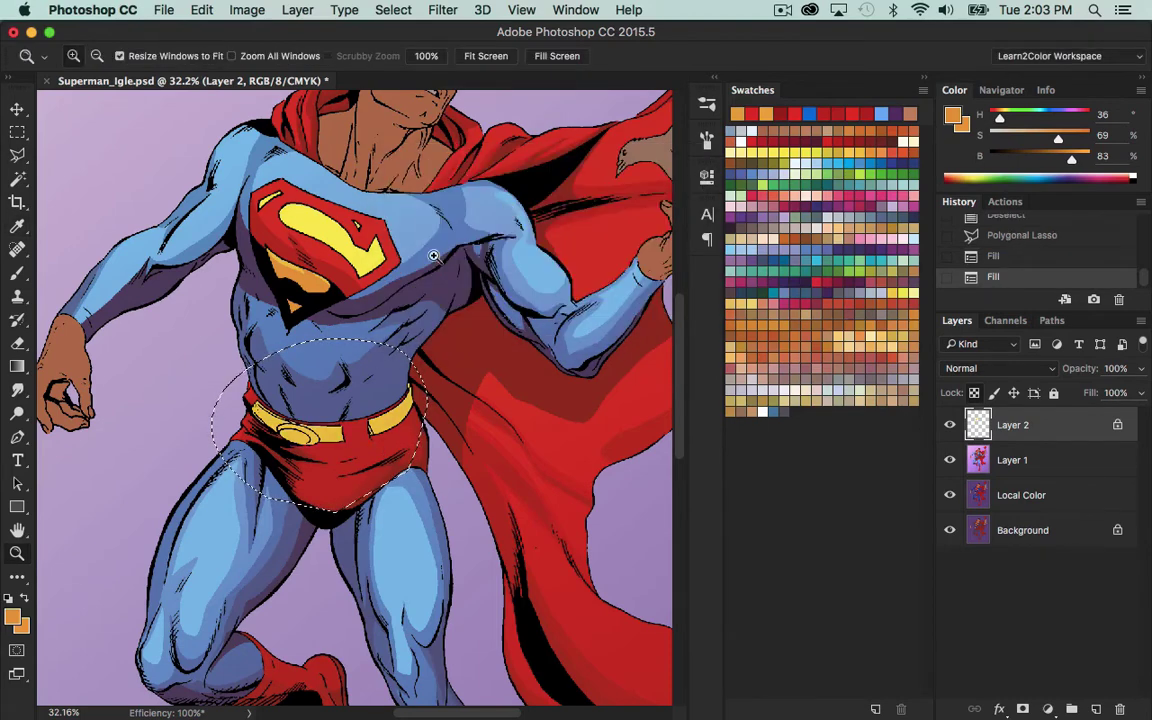
drag(215, 395, 380, 488)
key(ctrl+d)
Lasso cut-style shadow shapes along the belt buckle's outer rim, fill them with the orange foreground color, and deselect.
key(l)
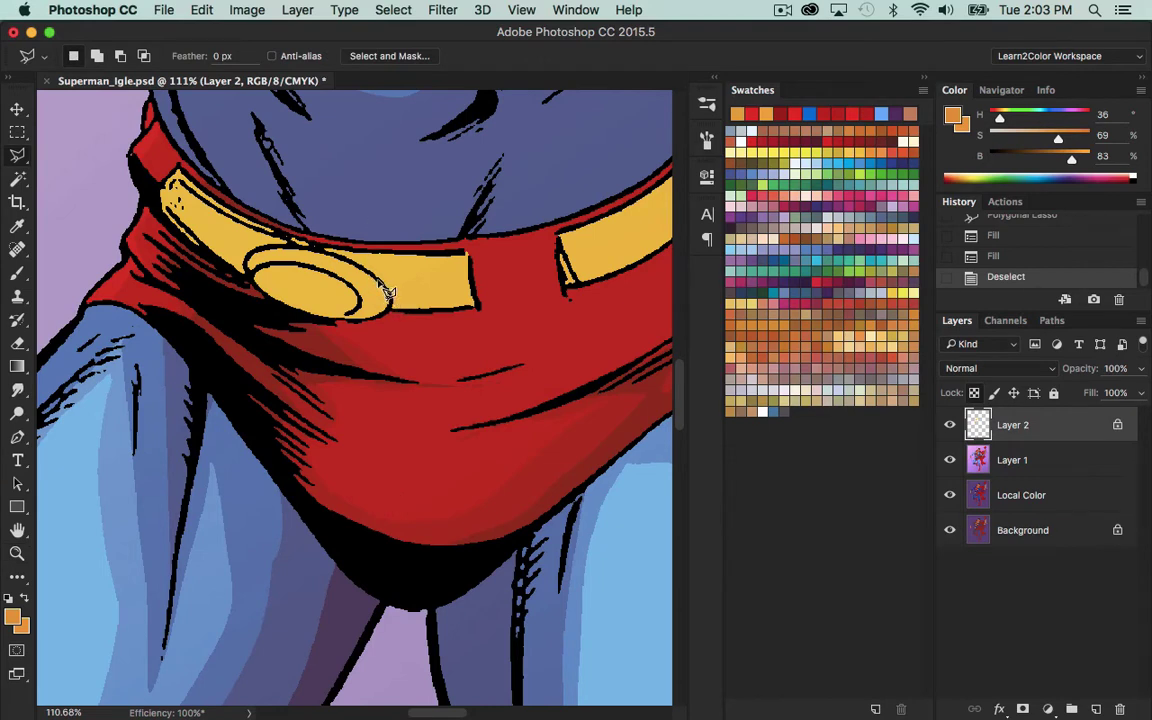
mouse_move(363, 298)
mouse_down()
mouse_move(341, 323)
mouse_move(351, 342)
mouse_move(386, 292)
mouse_up()
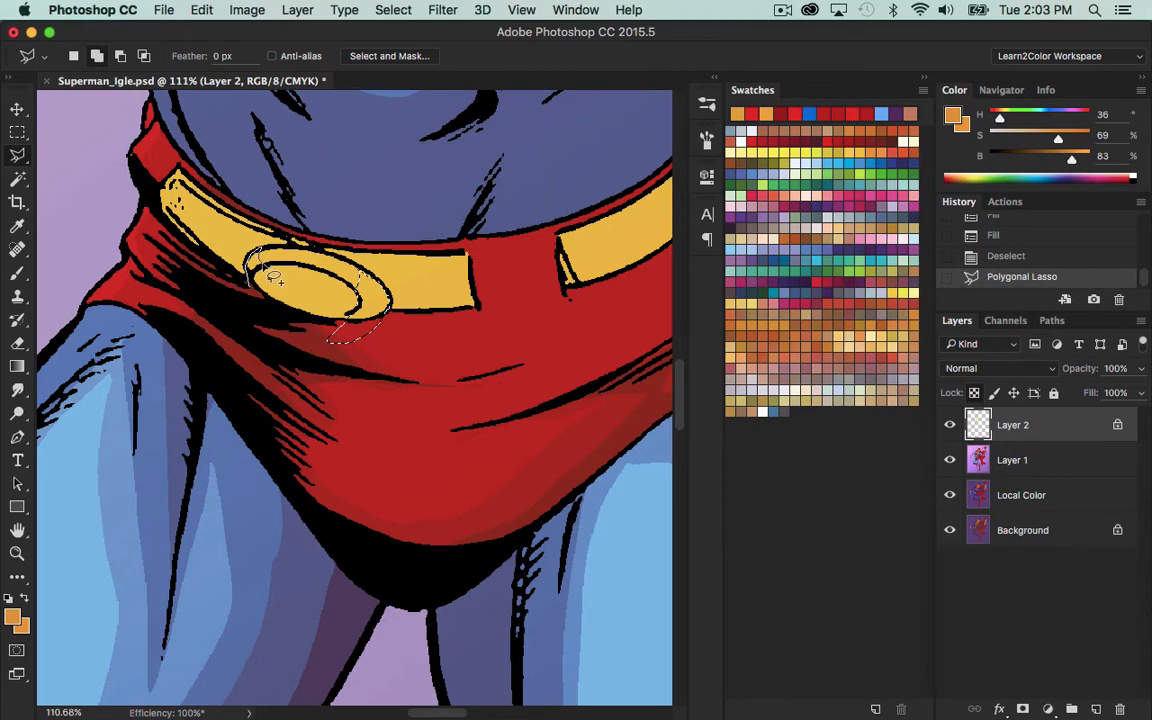
drag(264, 270, 256, 306)
key(alt+BackSpace)
key(super+d)
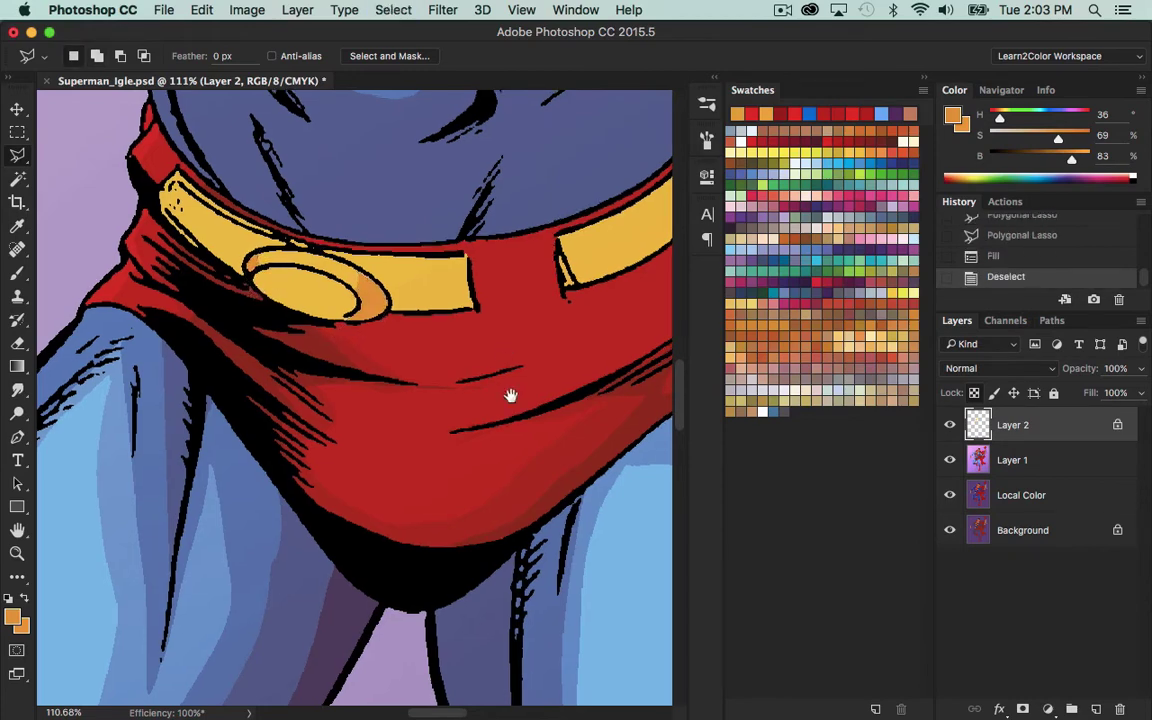
Lasso shadow shapes along the lower edges of the belt on both sides of the buckle, fill them with orange, and deselect.
scroll(403, 195, up, 5)
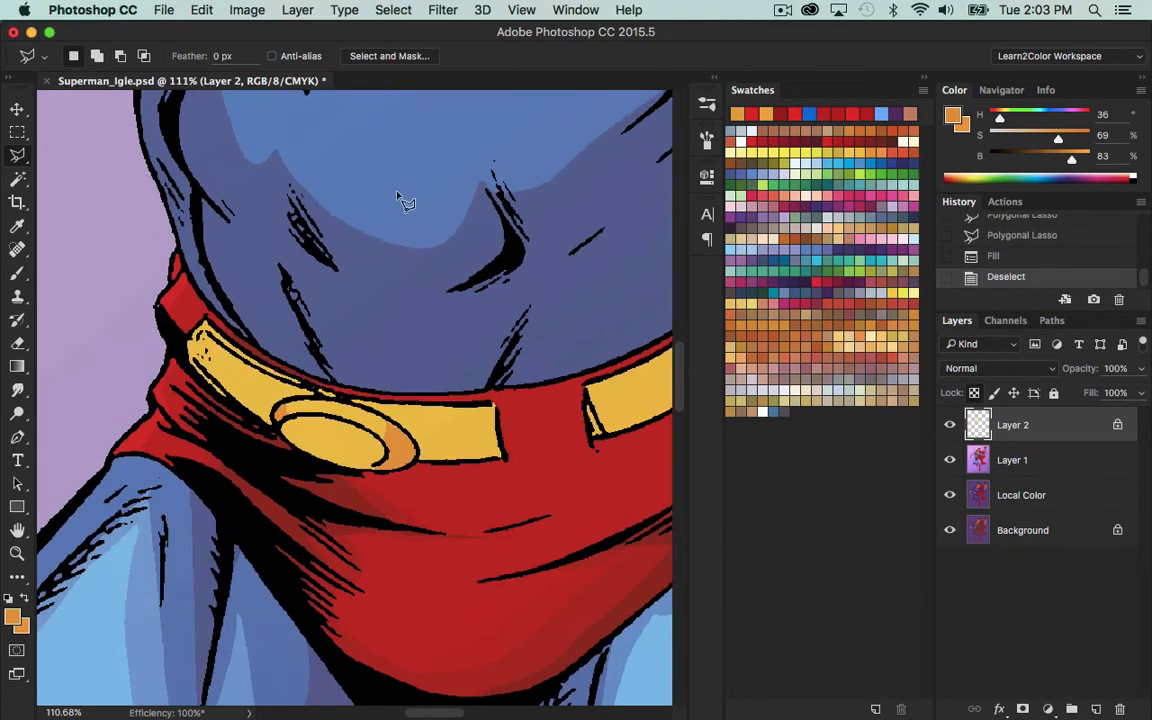
click(221, 398)
click(246, 433)
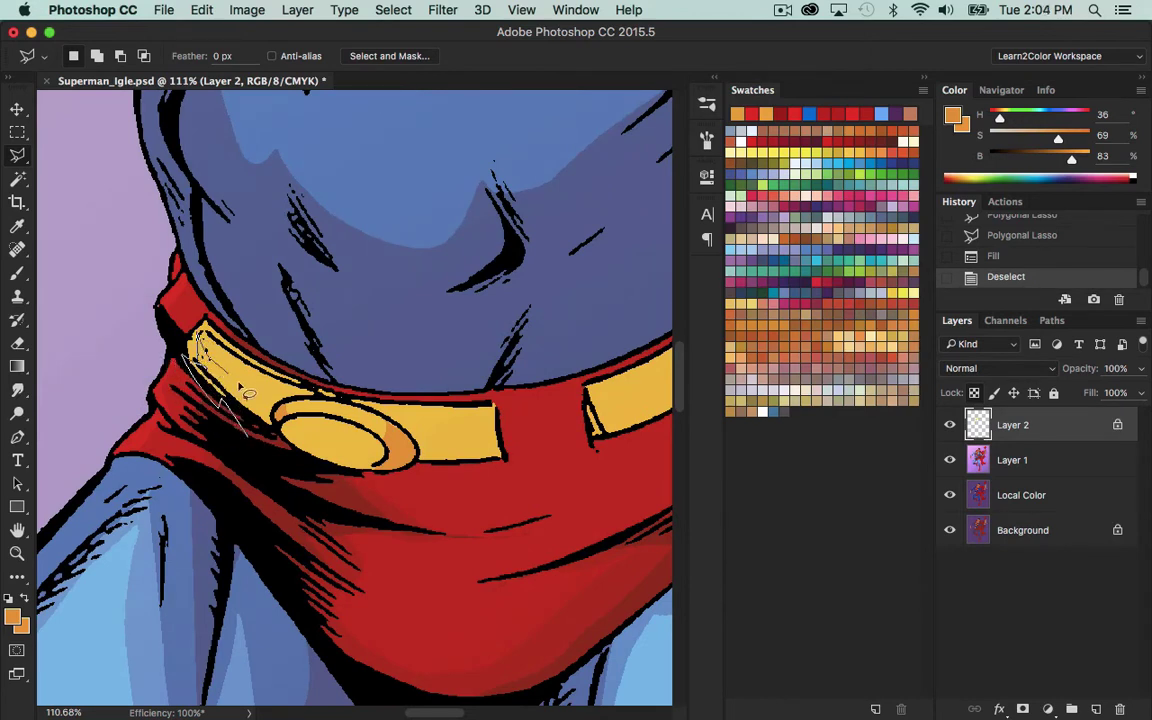
double_click(277, 453)
shift+click(273, 404)
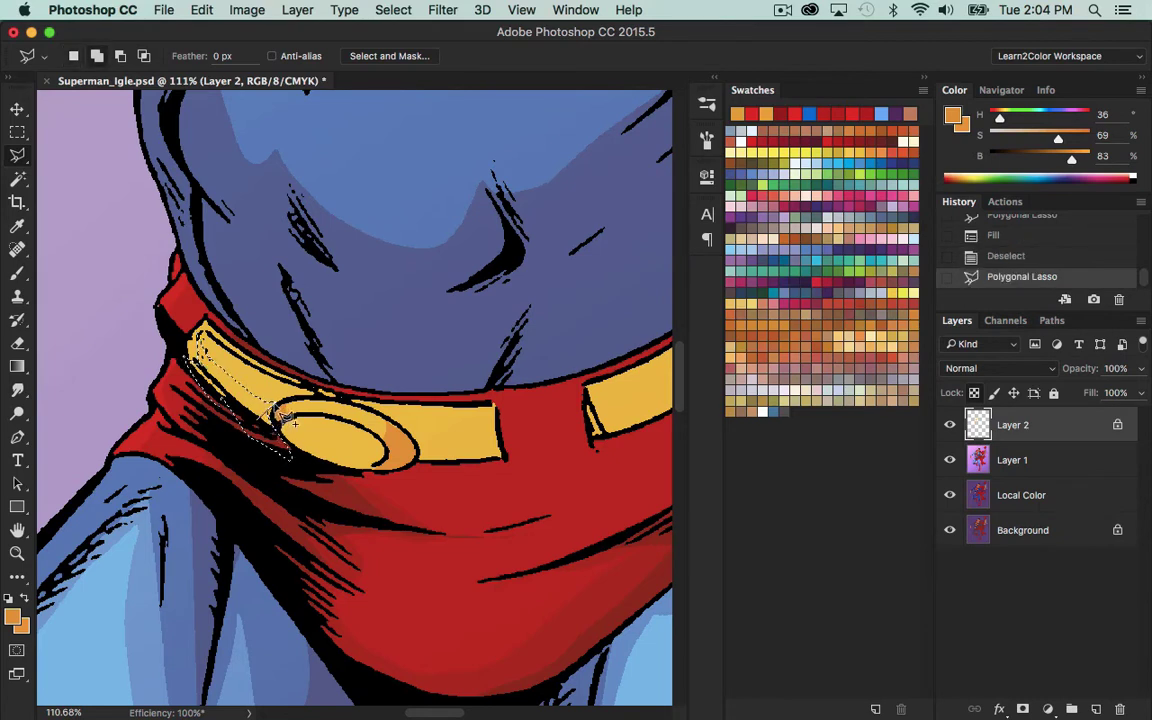
double_click(290, 458)
shift+click(396, 427)
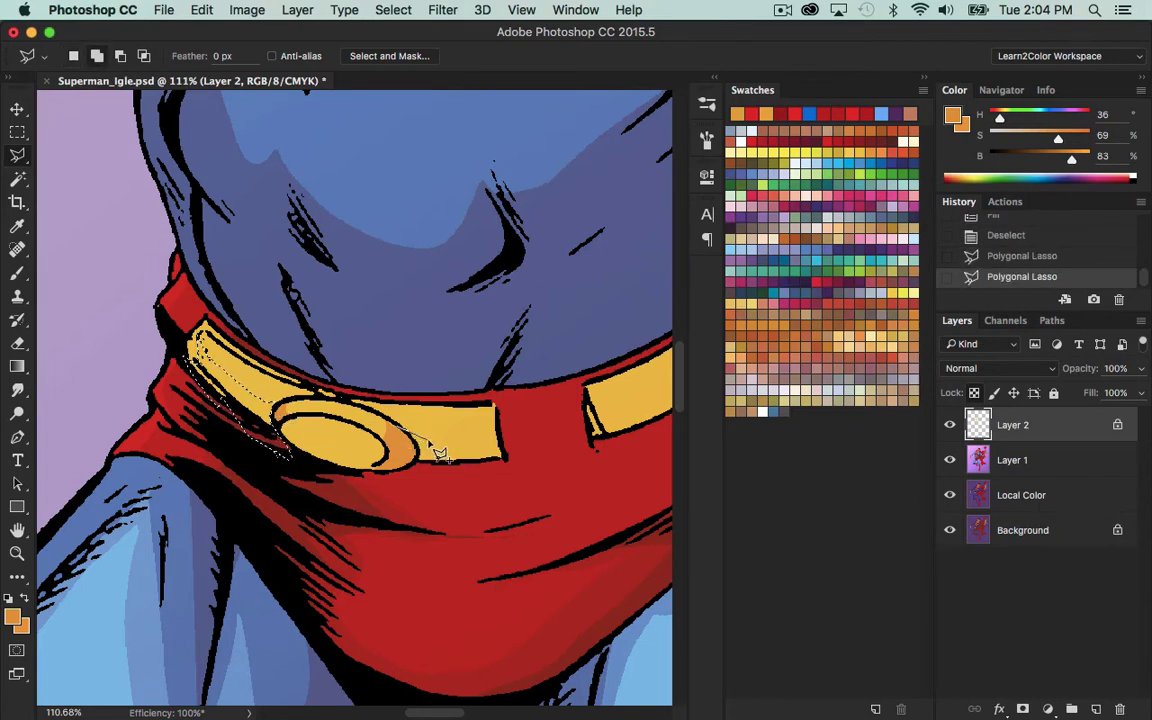
mouse_move(434, 453)
mouse_down()
mouse_move(508, 427)
mouse_move(411, 533)
mouse_move(321, 533)
mouse_move(413, 450)
mouse_up()
drag(575, 482, 340, 533)
mouse_move(505, 325)
mouse_down()
mouse_move(466, 369)
mouse_move(474, 409)
mouse_move(461, 438)
mouse_move(379, 483)
mouse_move(339, 522)
mouse_move(541, 389)
mouse_up()
key(alt+BackSpace)
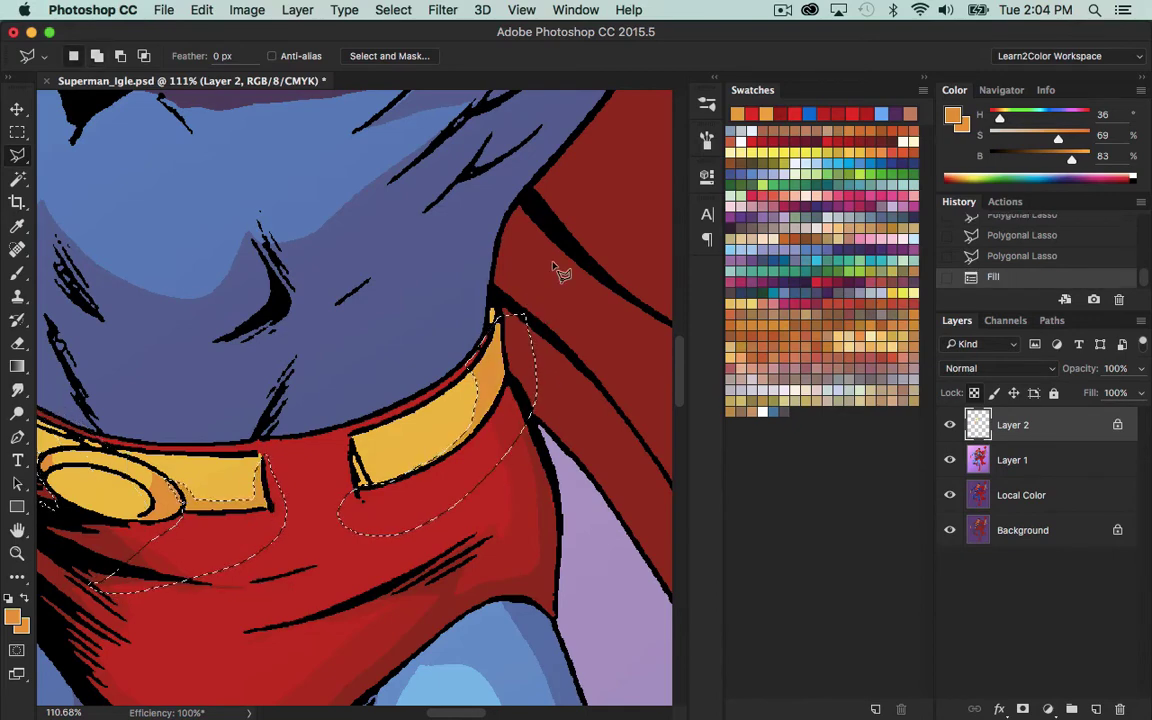
key(super+d)
Lasso a highlight on the buckle's upper rim, fill it with bright yellow sampled from the chest emblem, and deselect.
drag(229, 544, 519, 519)
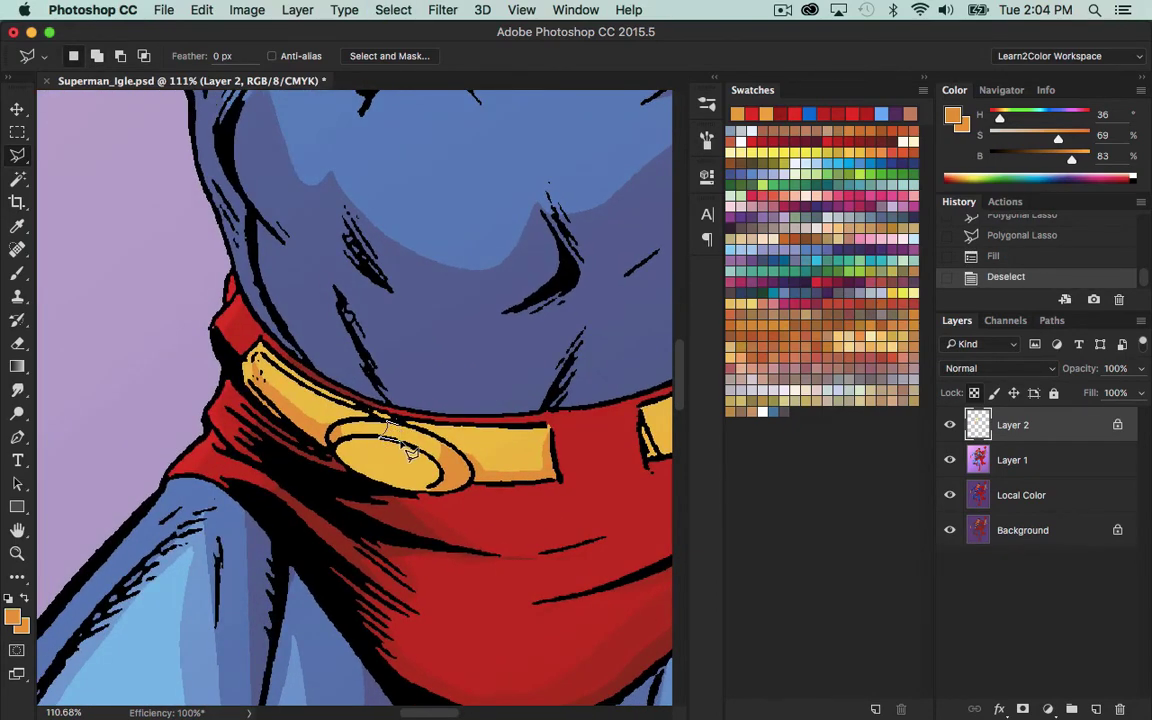
click(427, 433)
drag(496, 352, 460, 648)
drag(529, 288, 501, 494)
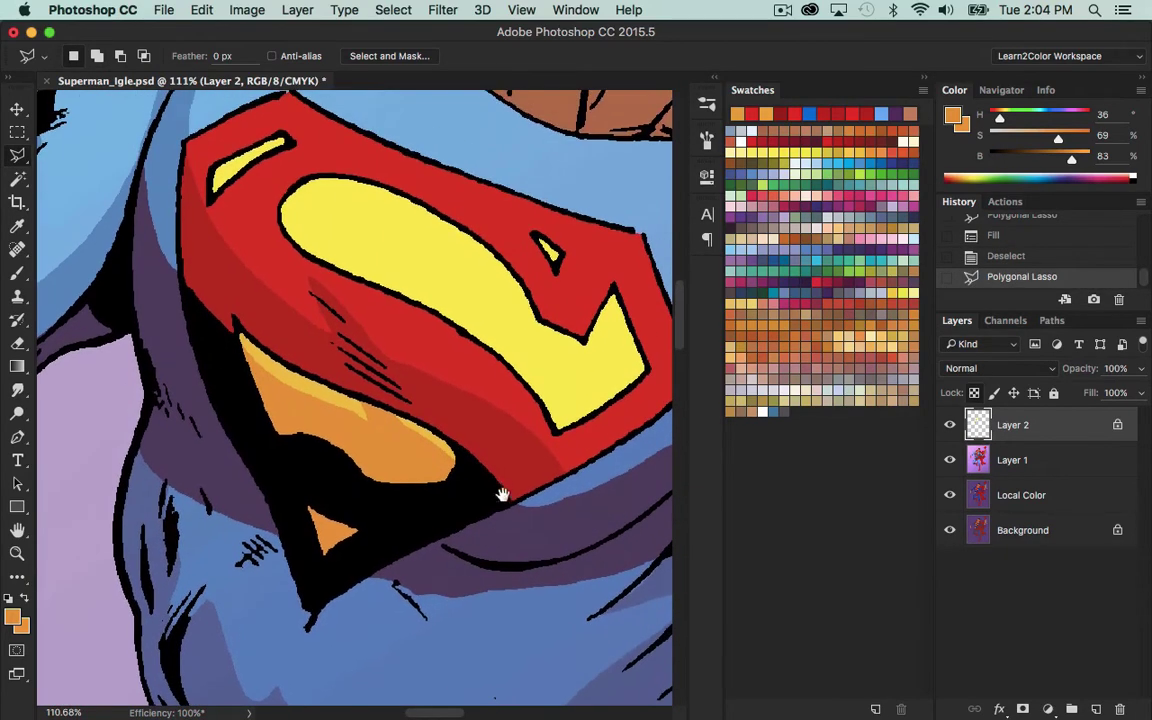
key(i)
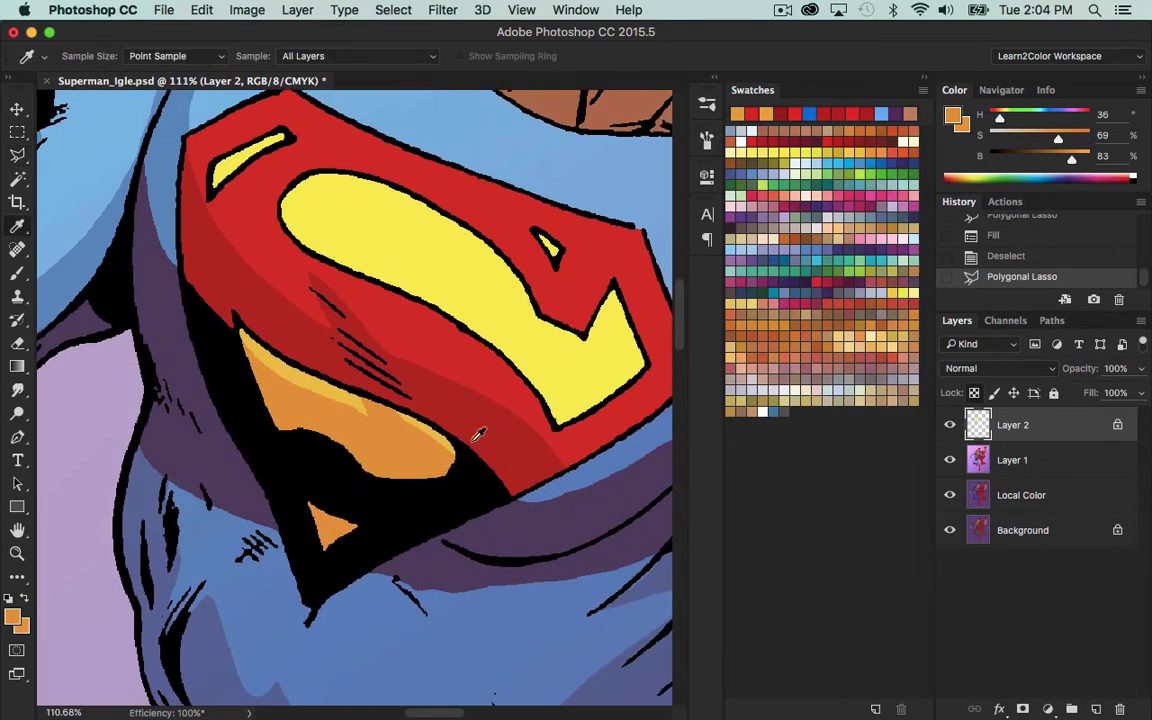
click(445, 261)
scroll(404, 640, down, 15)
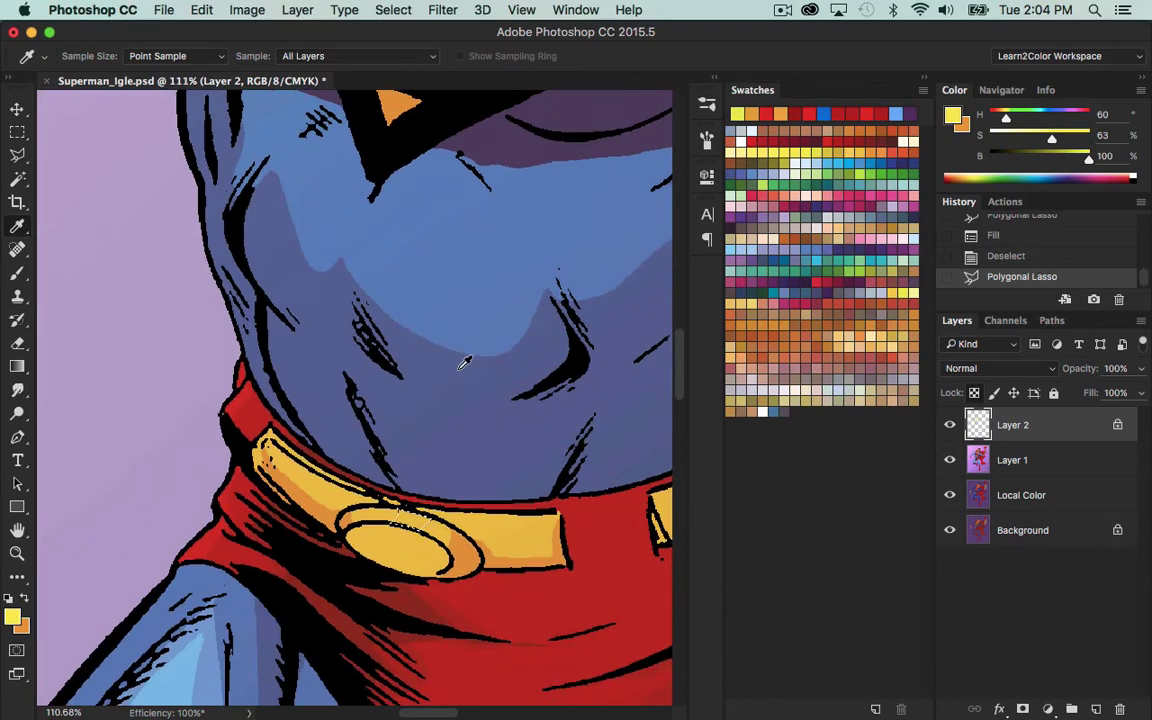
key(alt+BackSpace)
key(super+d)
Check the whole figure and merge the shaded yellow layer down into Layer 1.
key(z)
alt+click(571, 447)
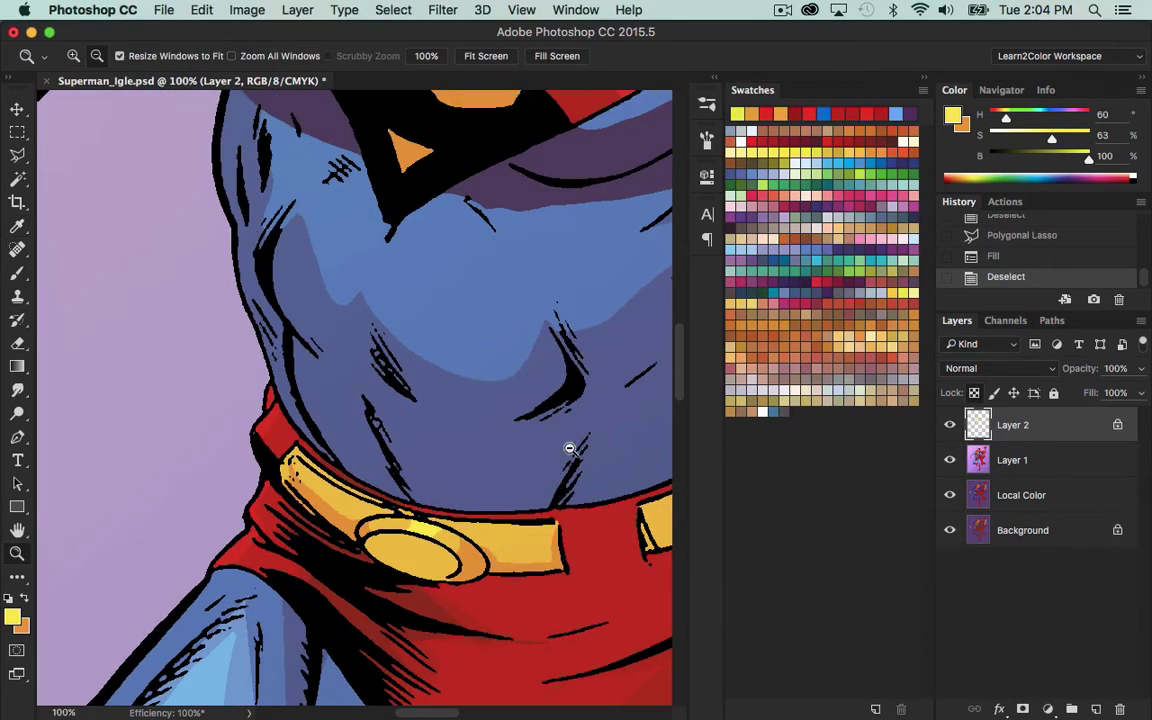
alt+click(550, 599)
alt+click(558, 513)
alt+click(558, 513)
scroll(342, 571, right, 5)
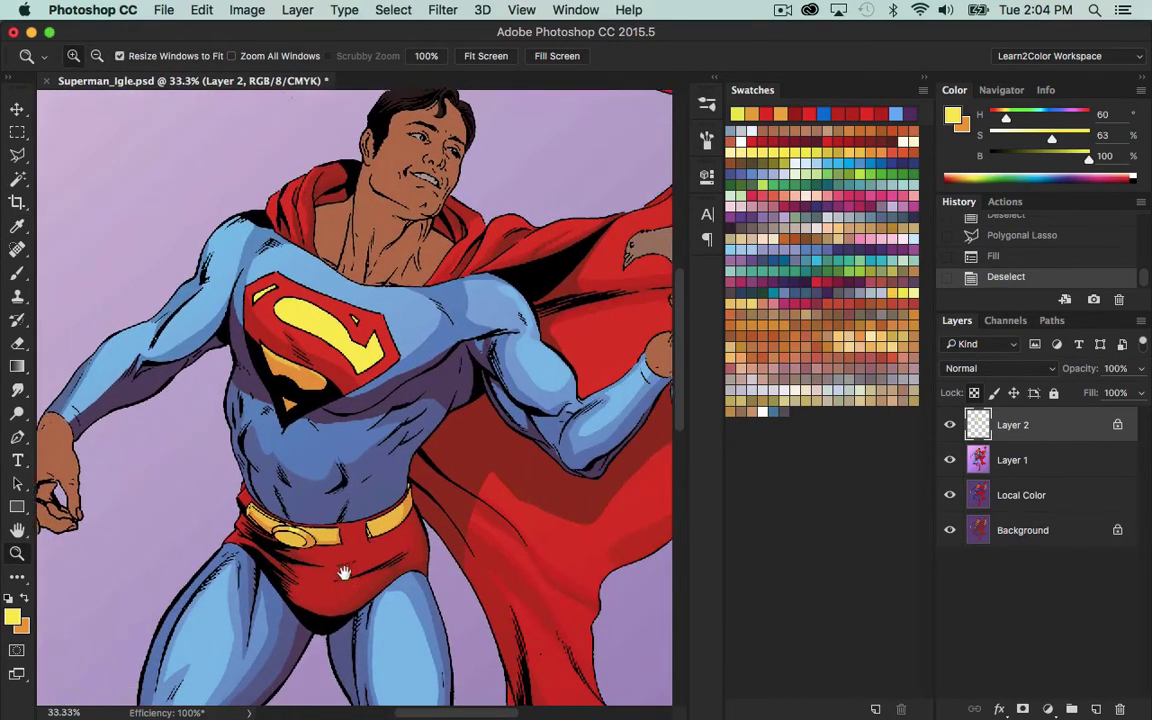
alt+click(510, 532)
alt+click(543, 449)
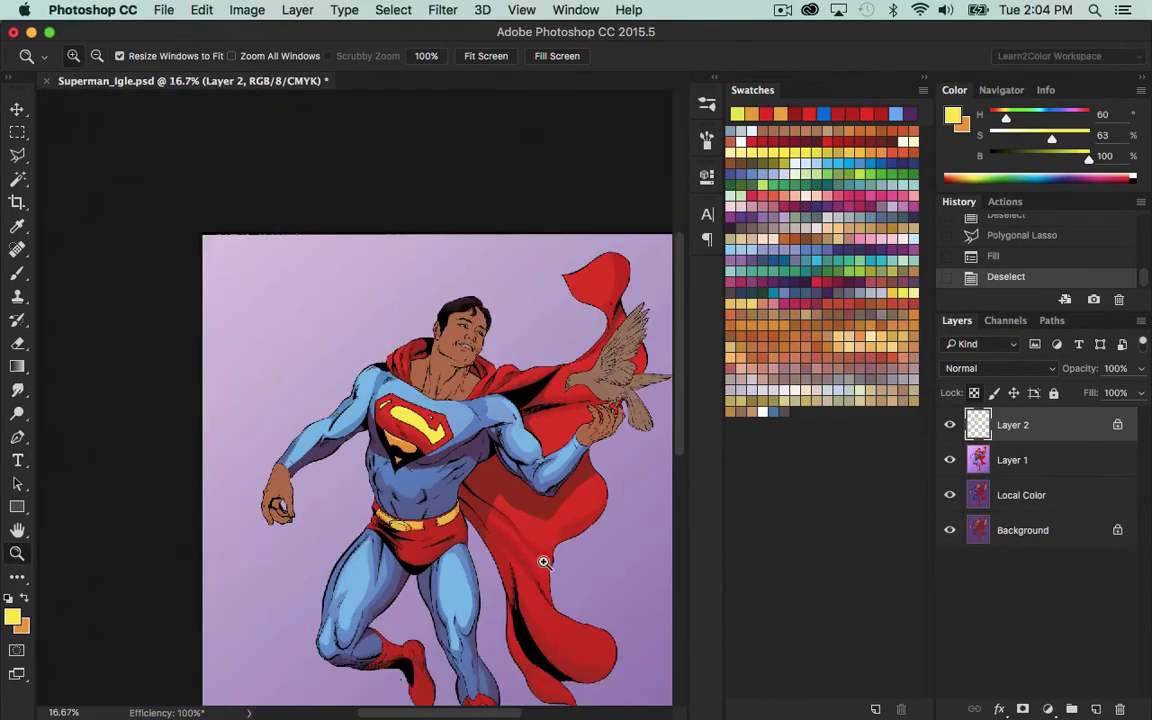
key(super+e)
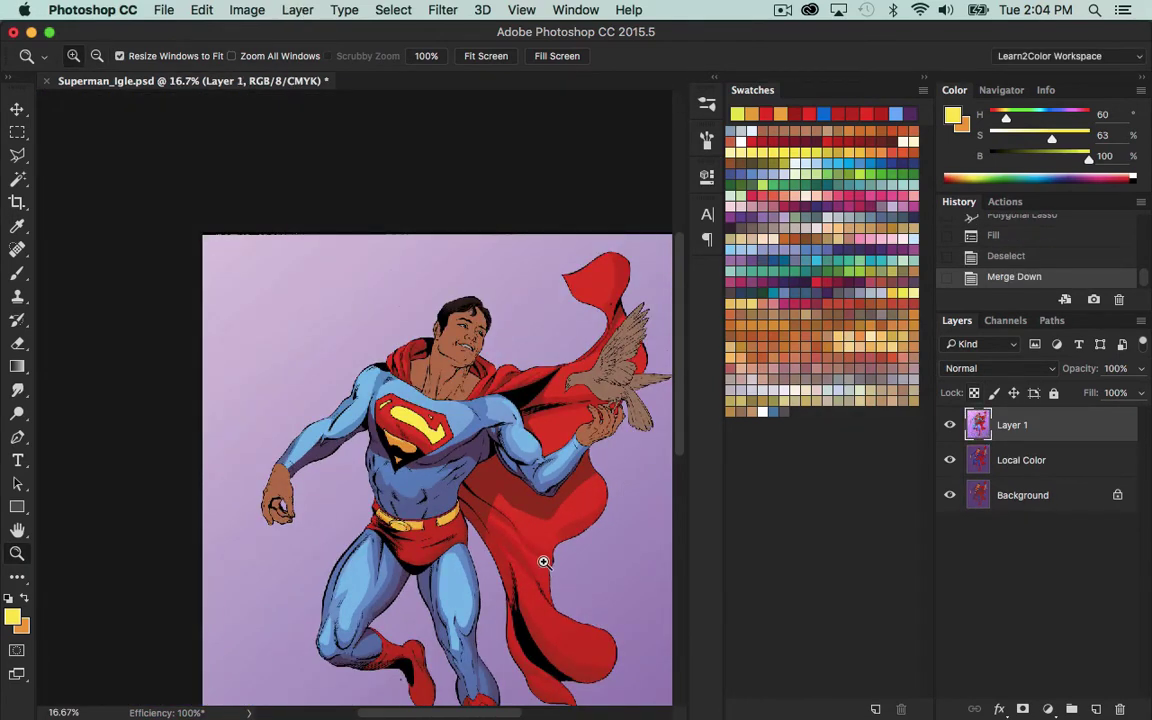
click(795, 9)
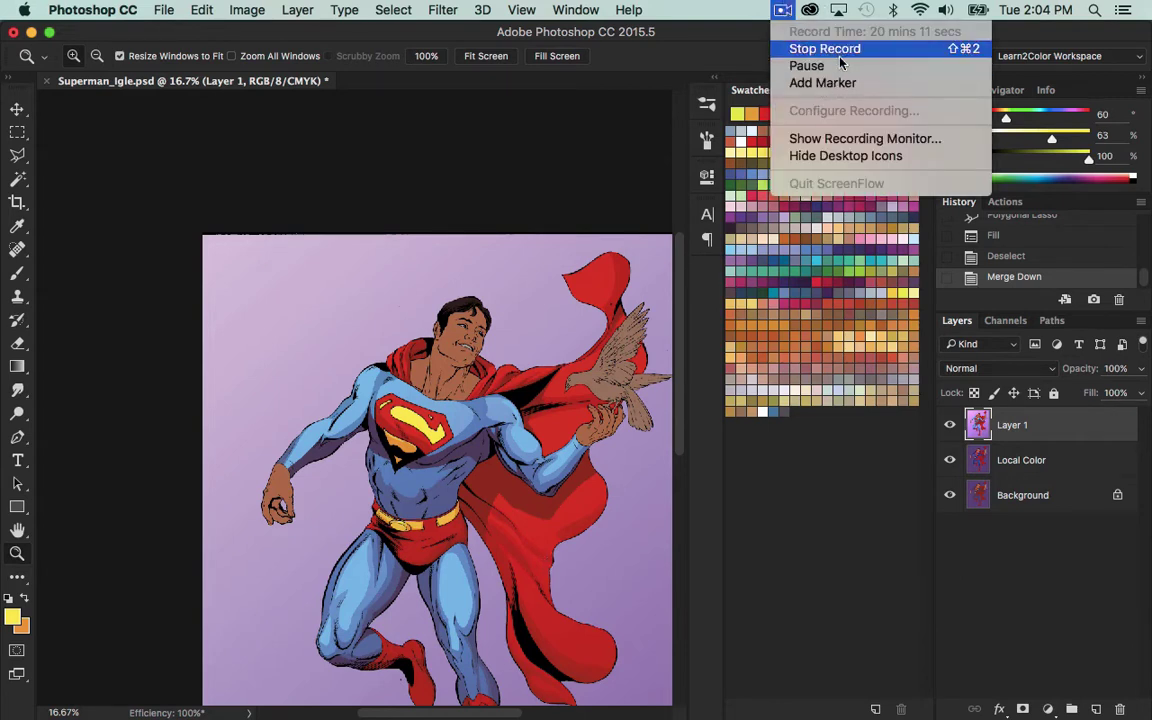
click(801, 137)
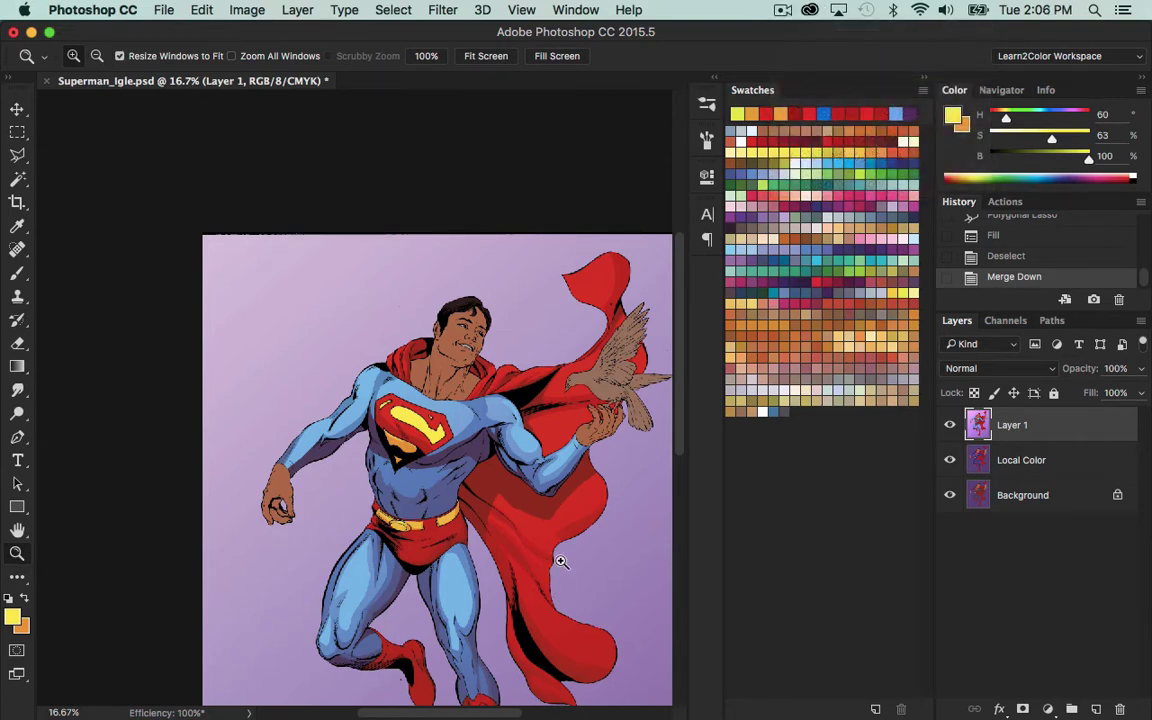
key(w)
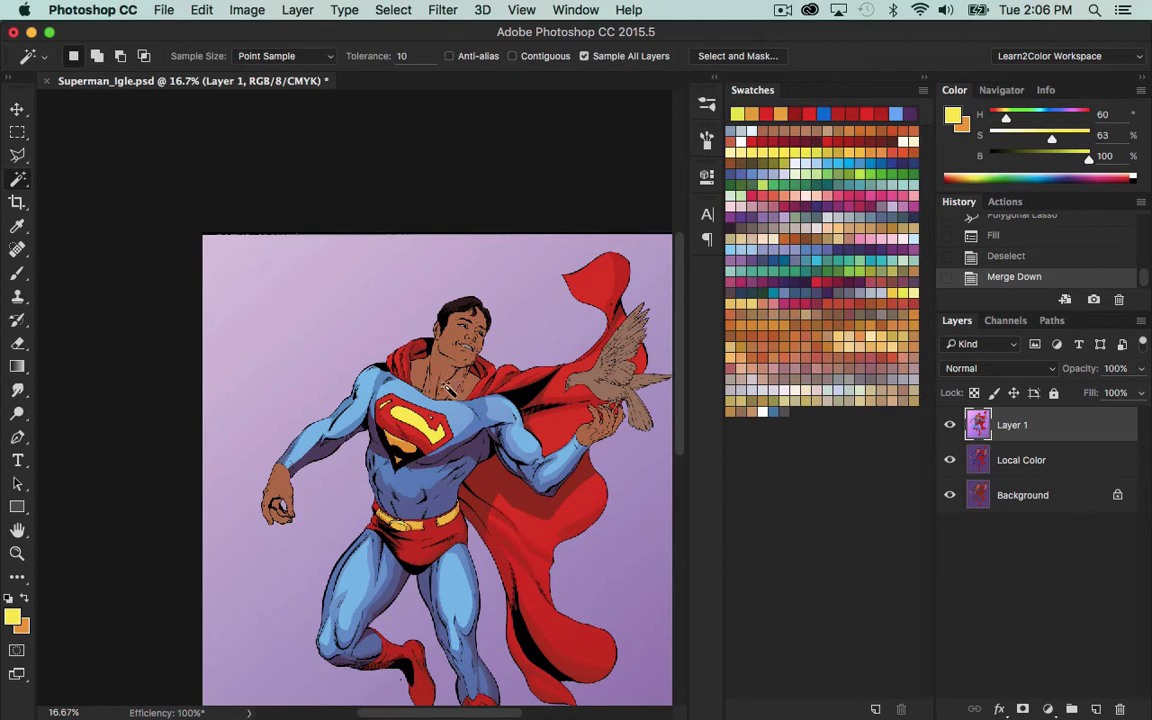
click(450, 378)
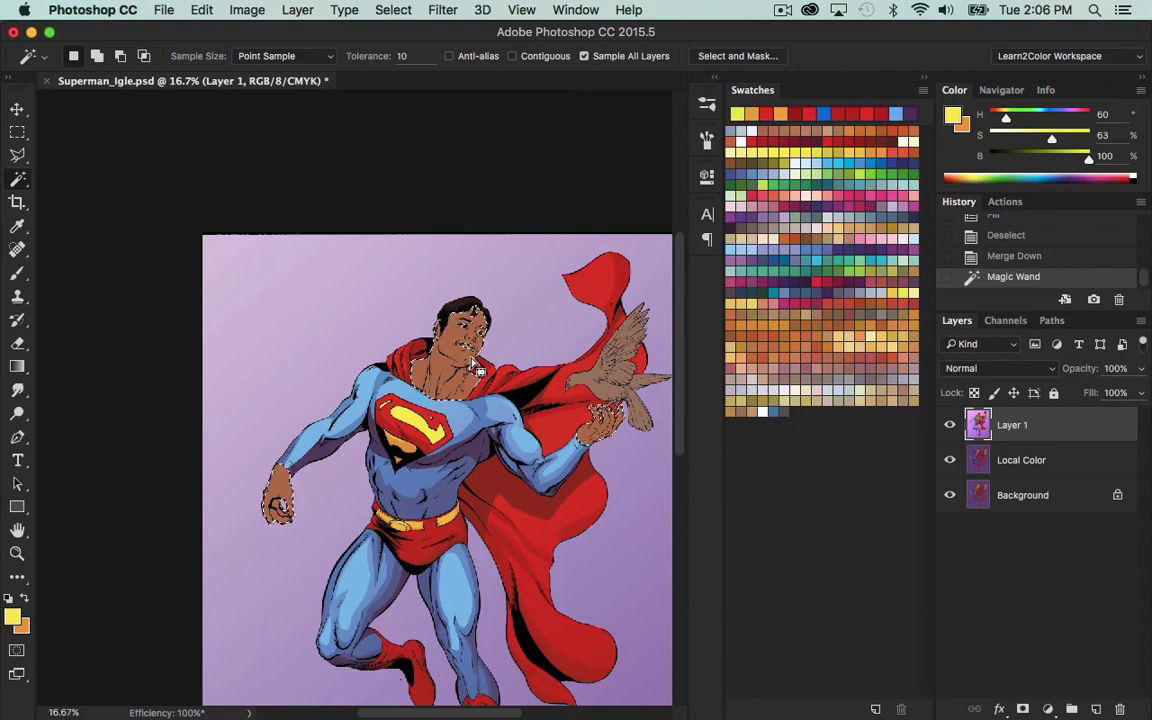
key(super+d)
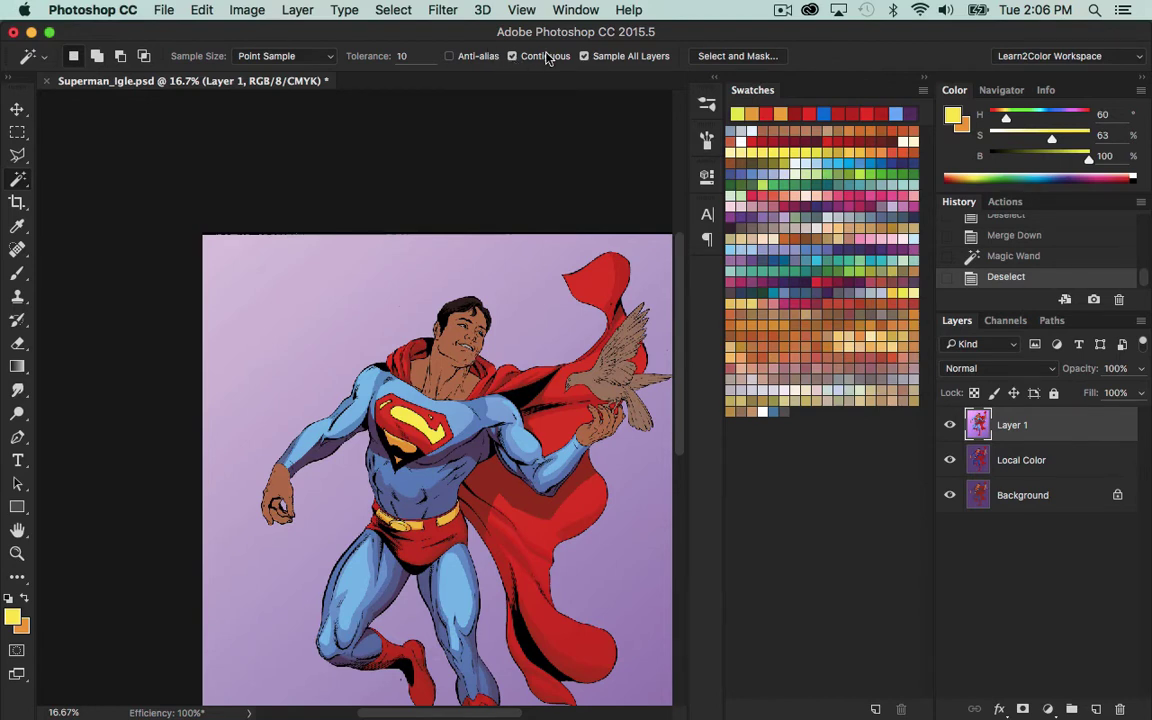
click(598, 430)
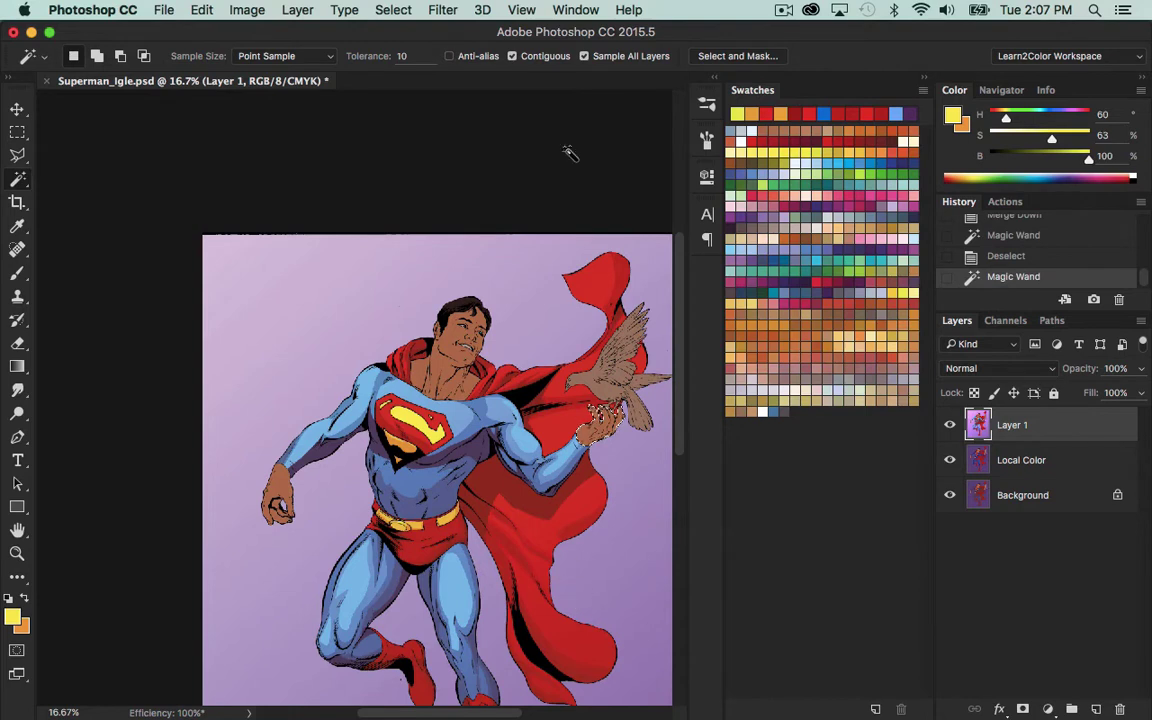
Select all skin areas with the non-contiguous Magic Wand, copy them to a new layer, and lock its transparent pixels.
click(512, 57)
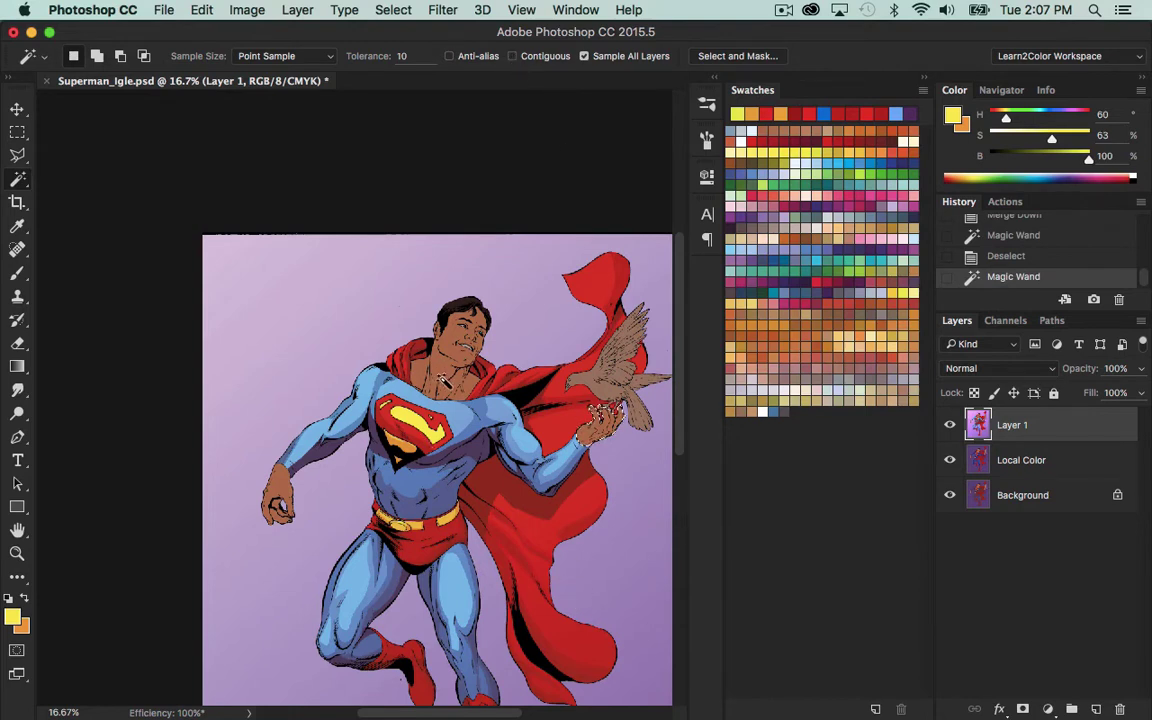
click(446, 381)
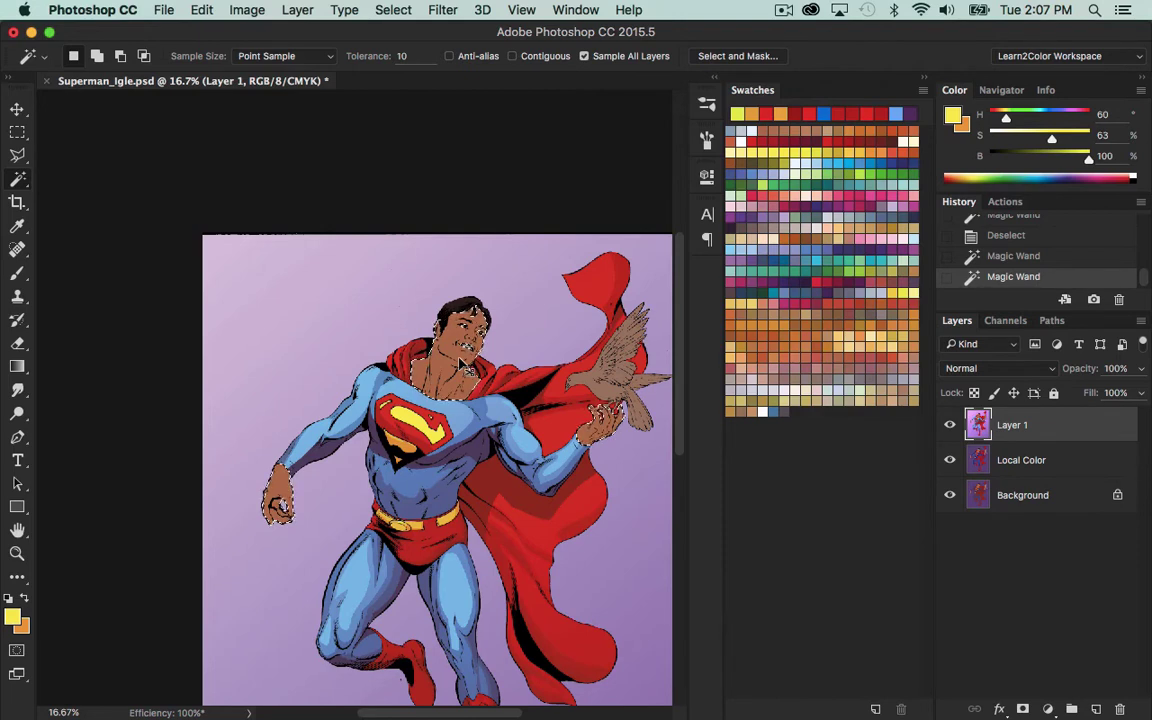
key(super+j)
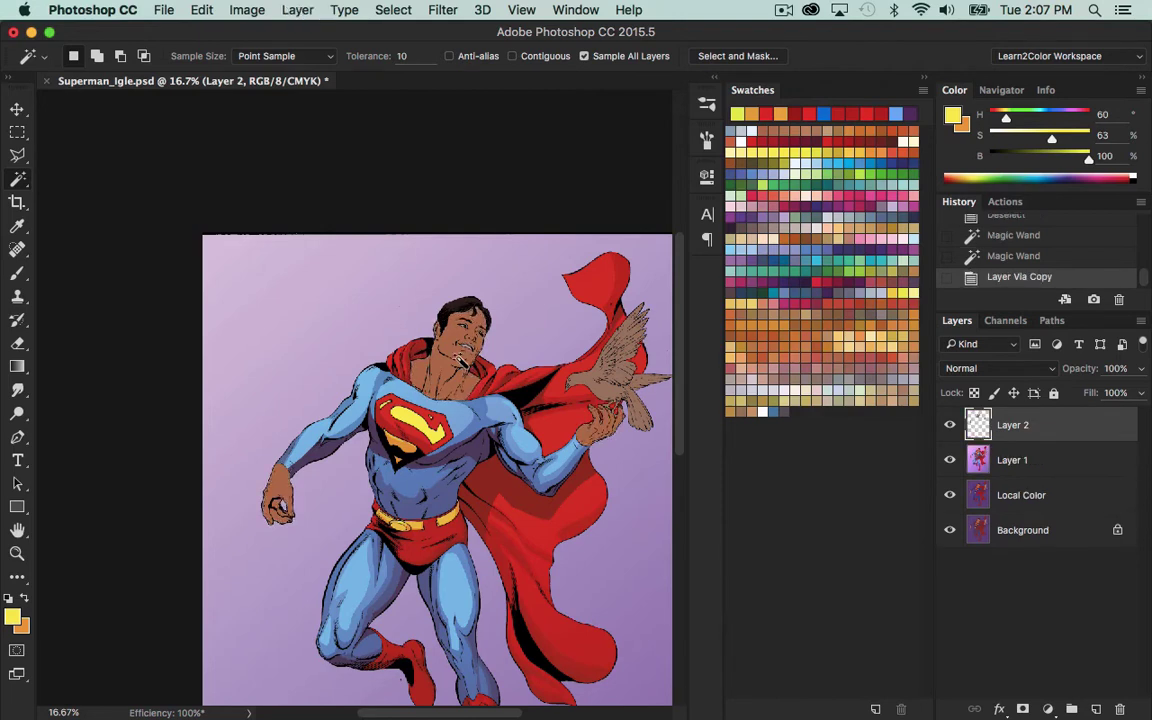
key(/)
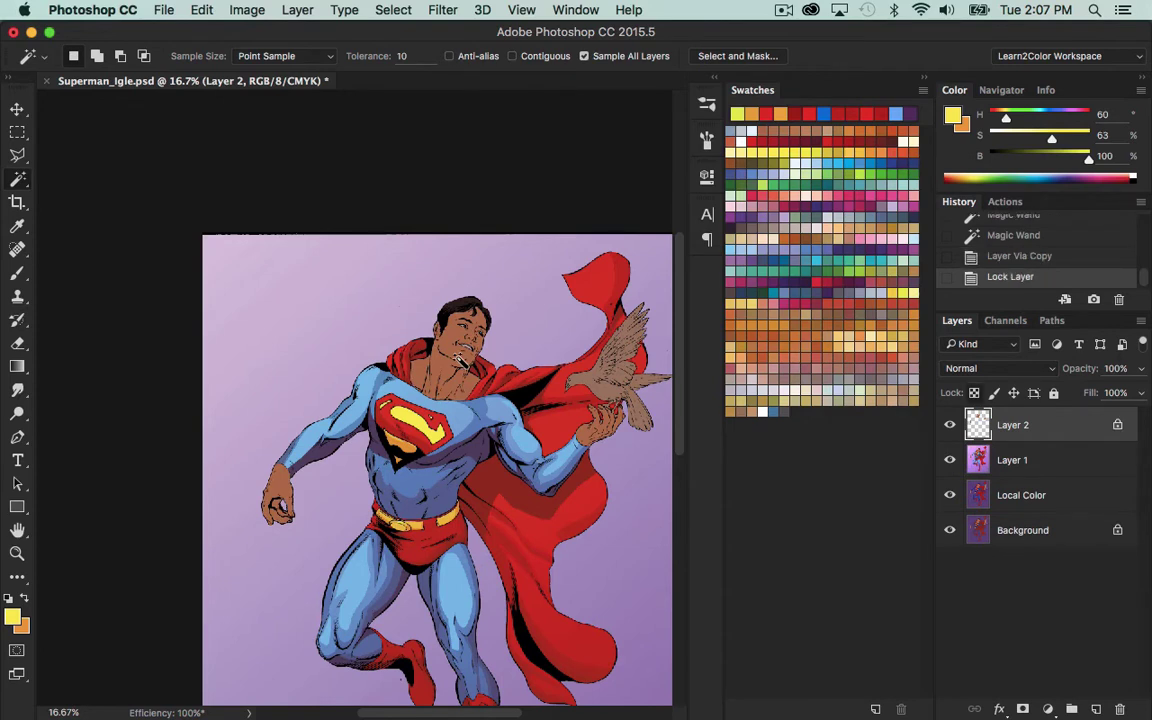
key(z)
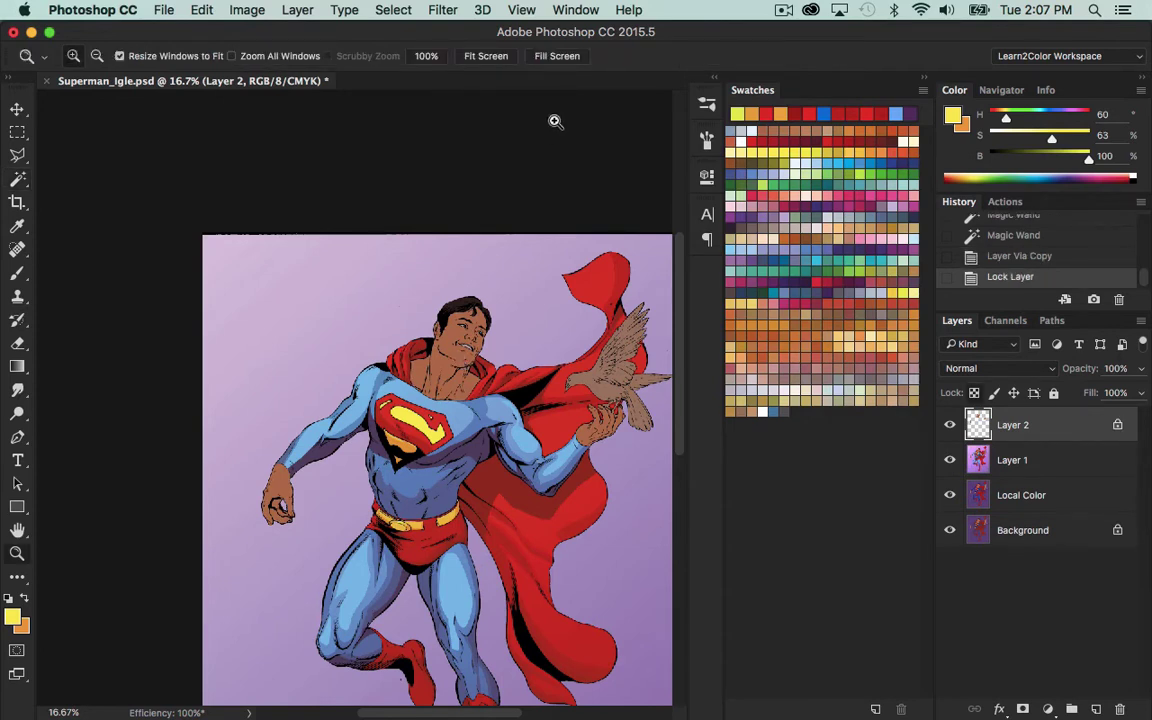
drag(412, 257, 530, 553)
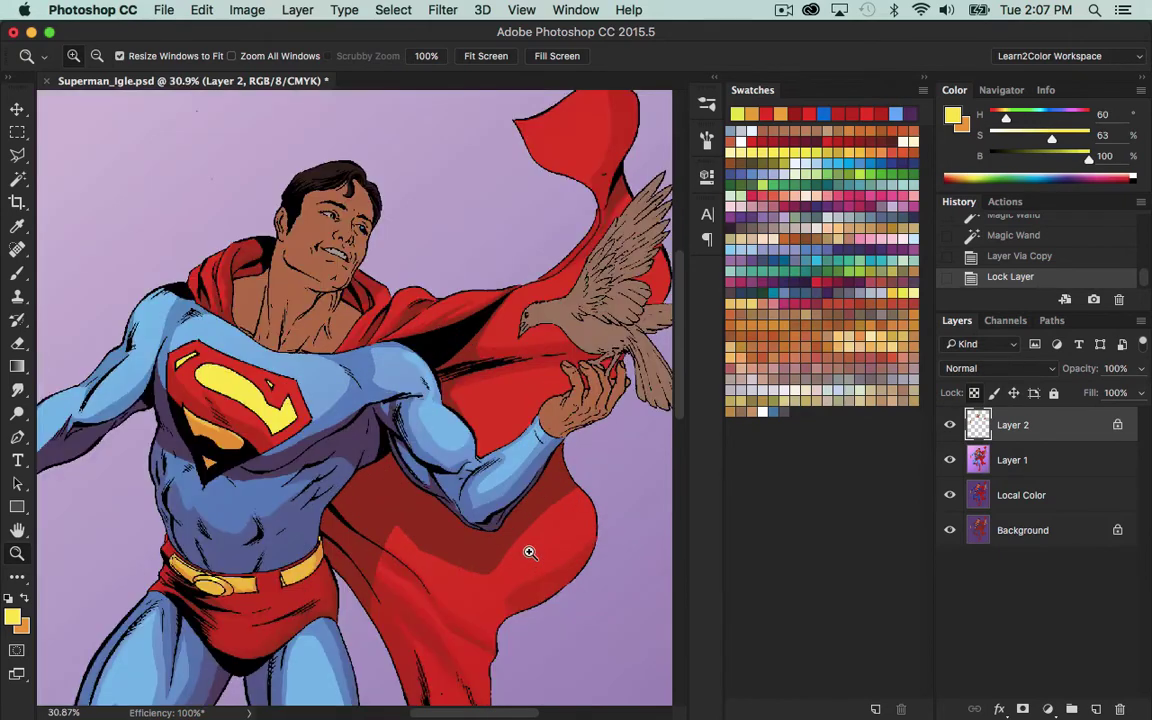
key(alt)
alt+click(494, 576)
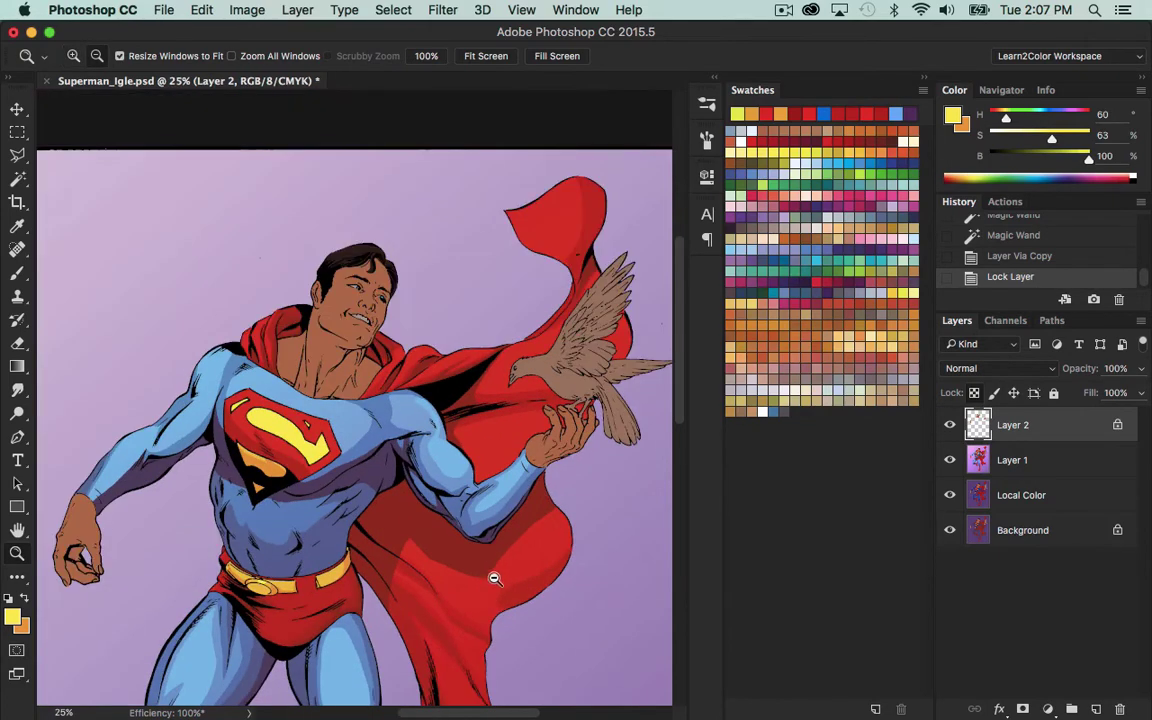
alt+click(450, 505)
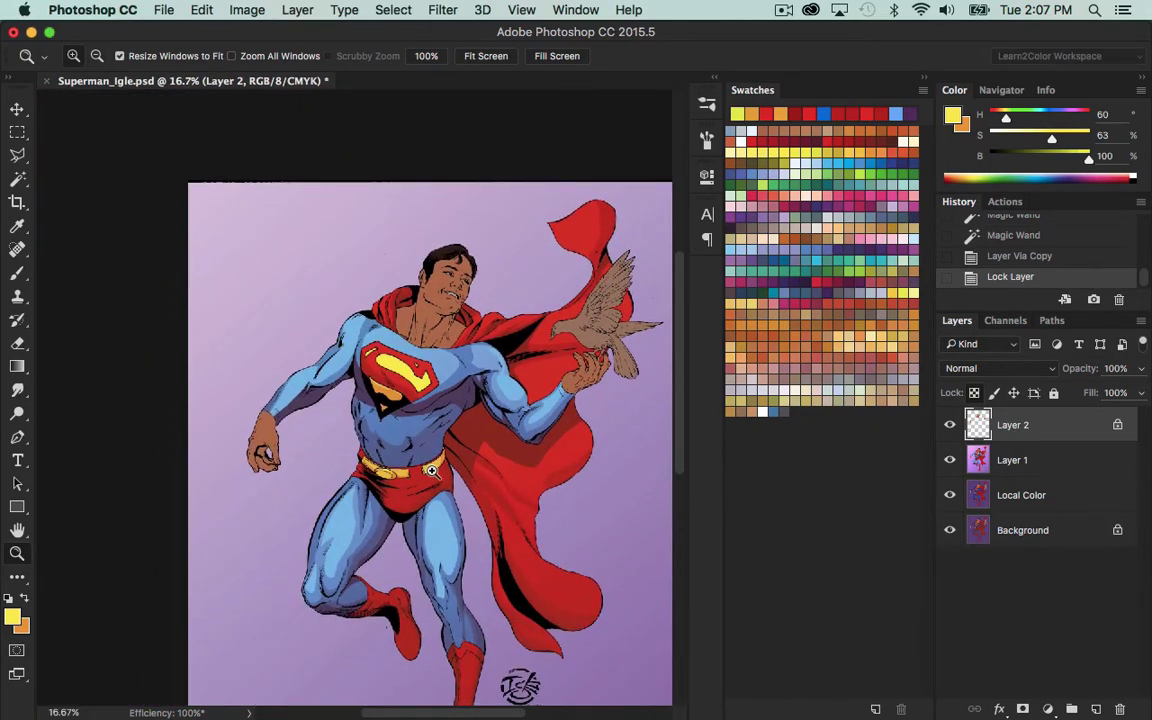
key(i)
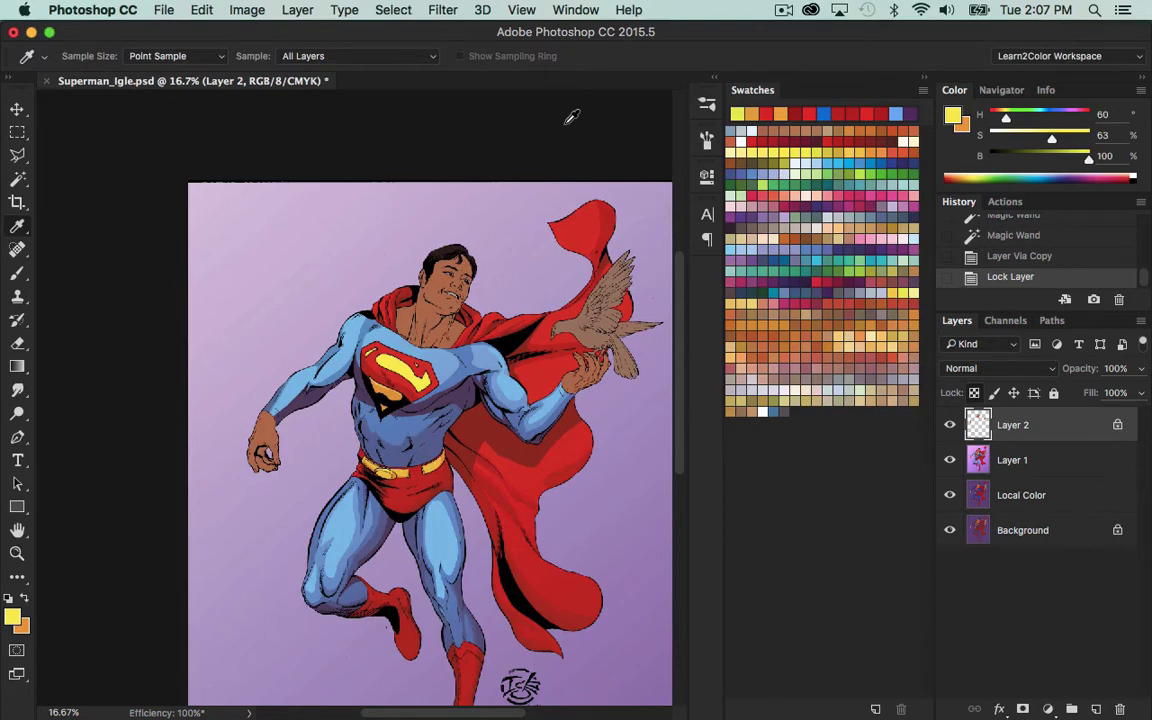
Sample the flat skin color from the chest with Layer 1 and Layer 2 temporarily hidden, and show both layers again.
click(947, 427)
click(950, 459)
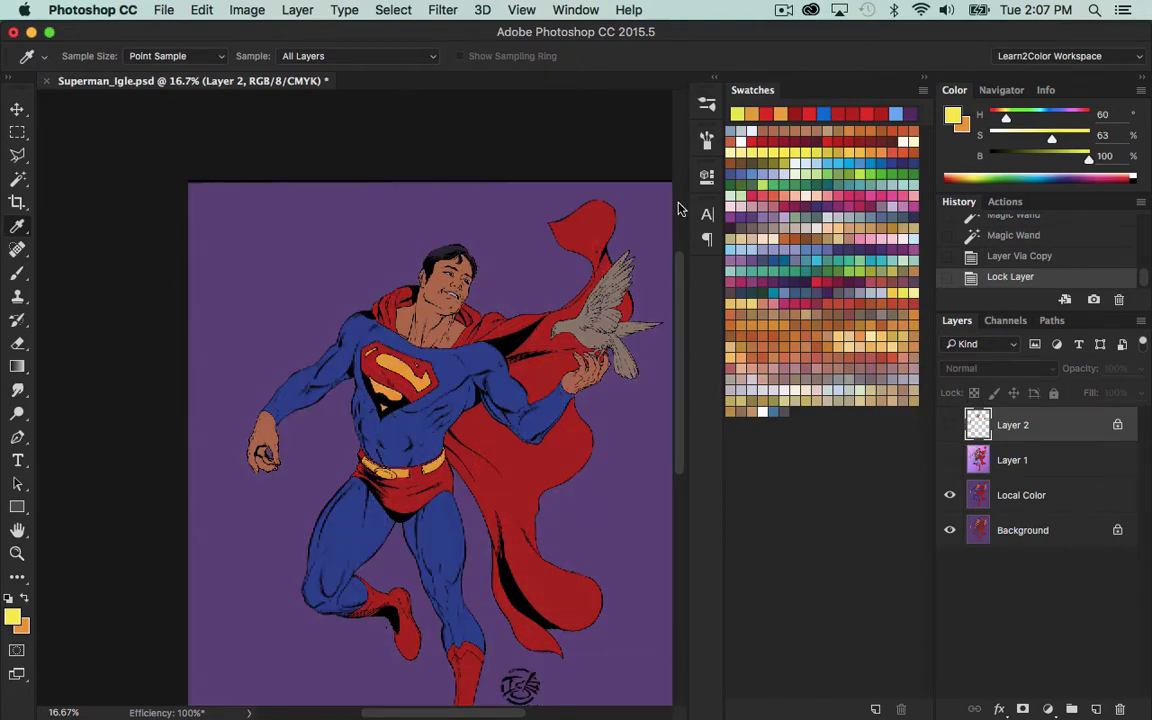
click(428, 324)
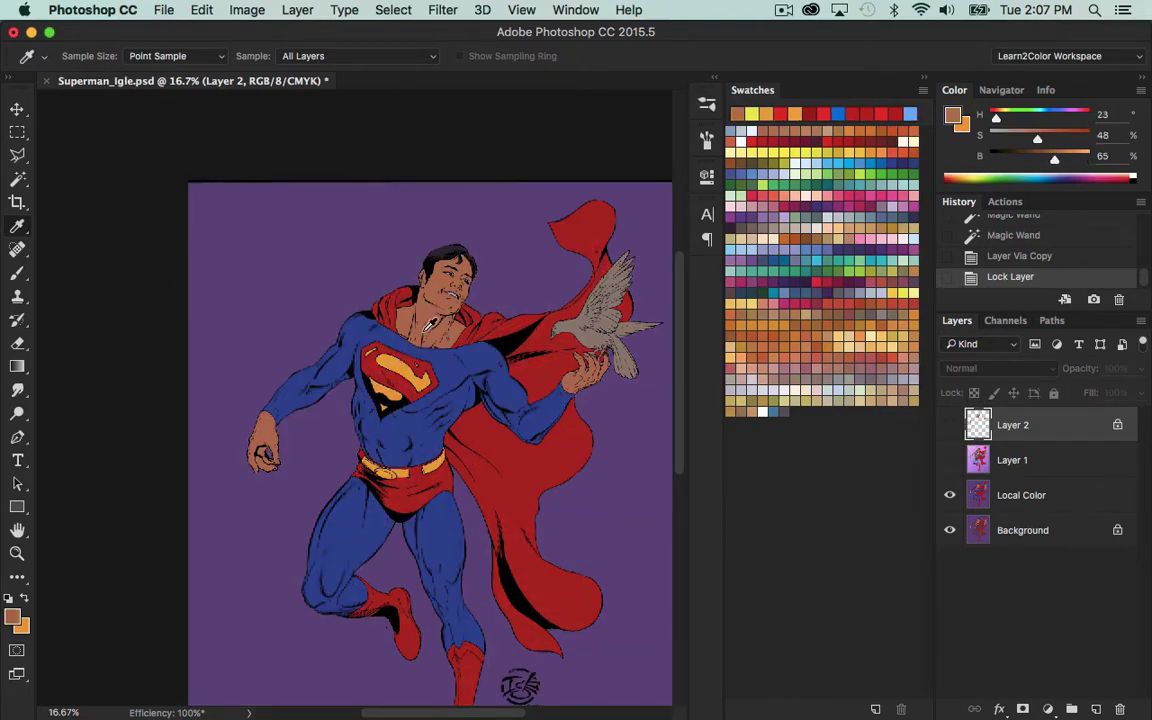
drag(958, 450, 952, 424)
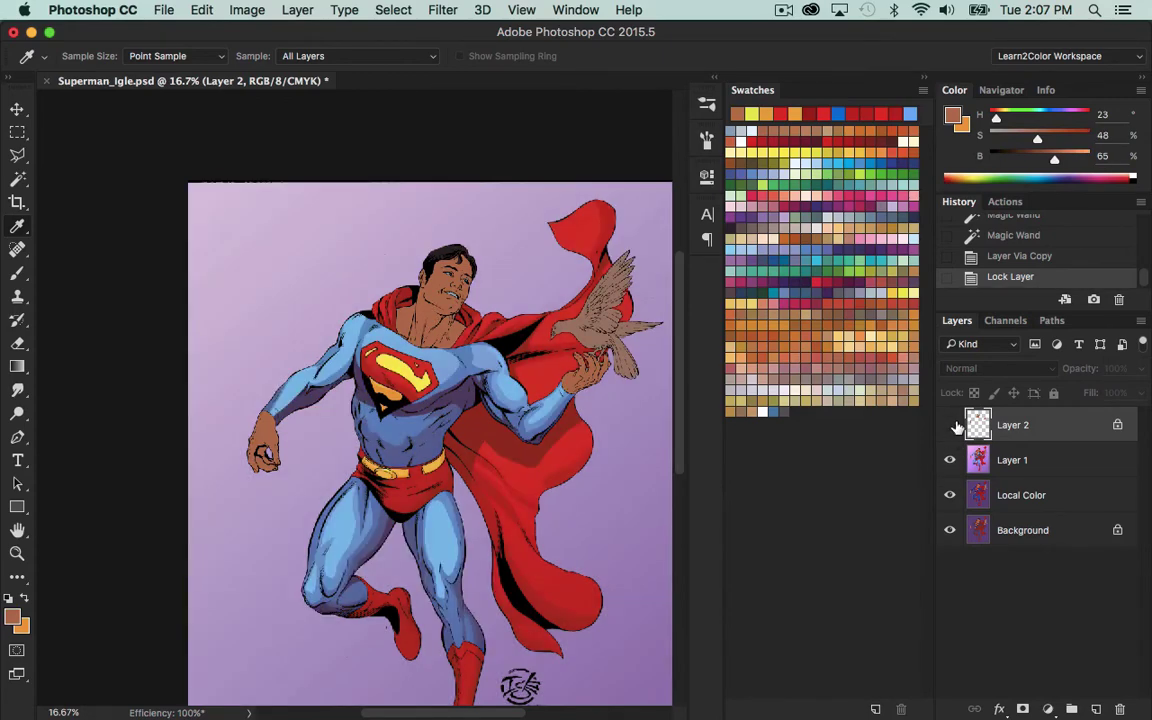
Brighten the skin on Layer 2 with a diagonal Linear Dodge gradient from the canvas's upper-left corner to its lower-right corner.
key(z)
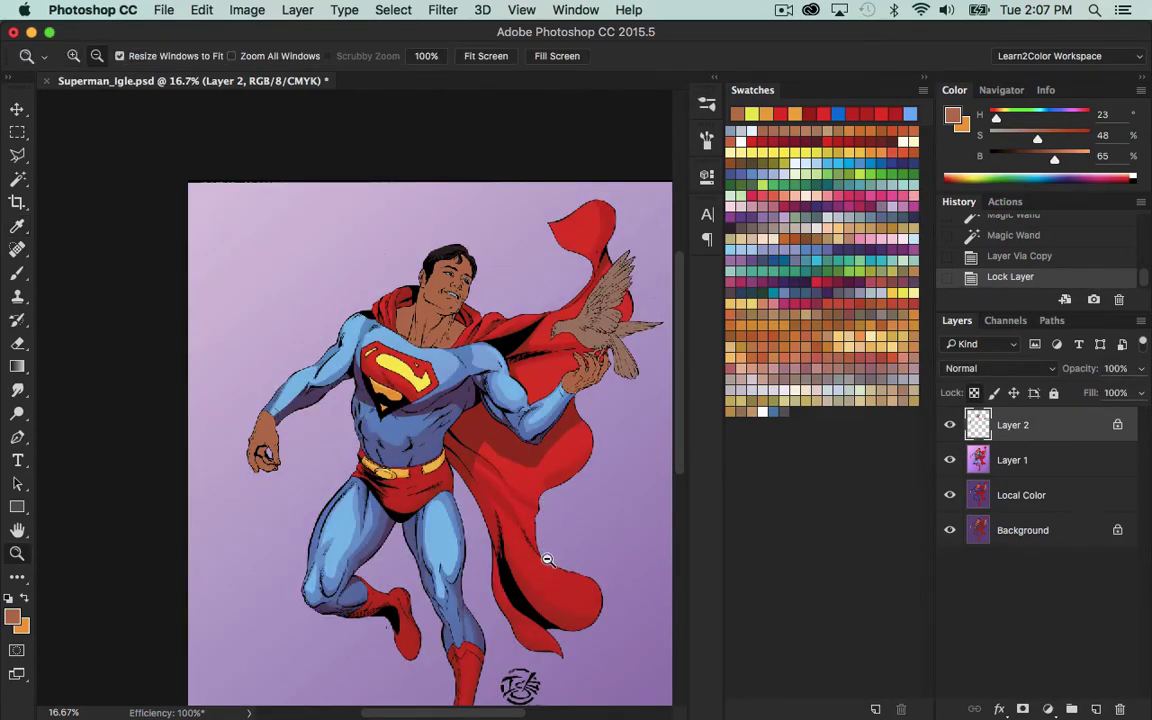
alt+click(494, 504)
key(g)
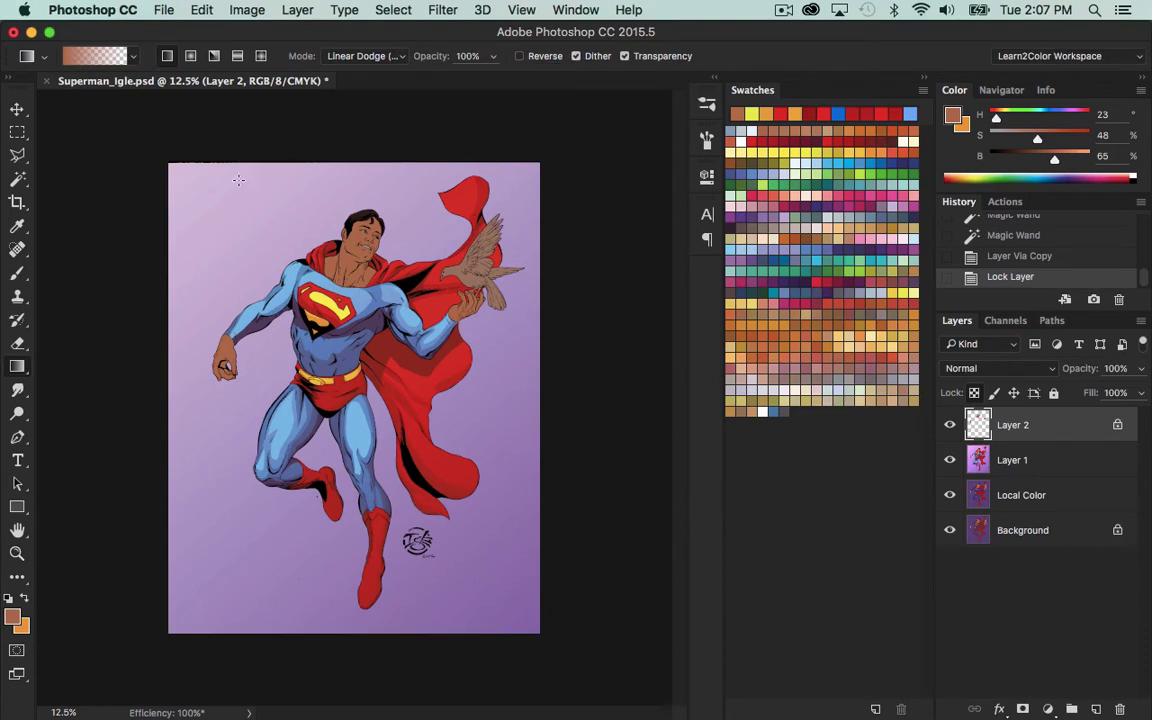
drag(190, 119, 551, 603)
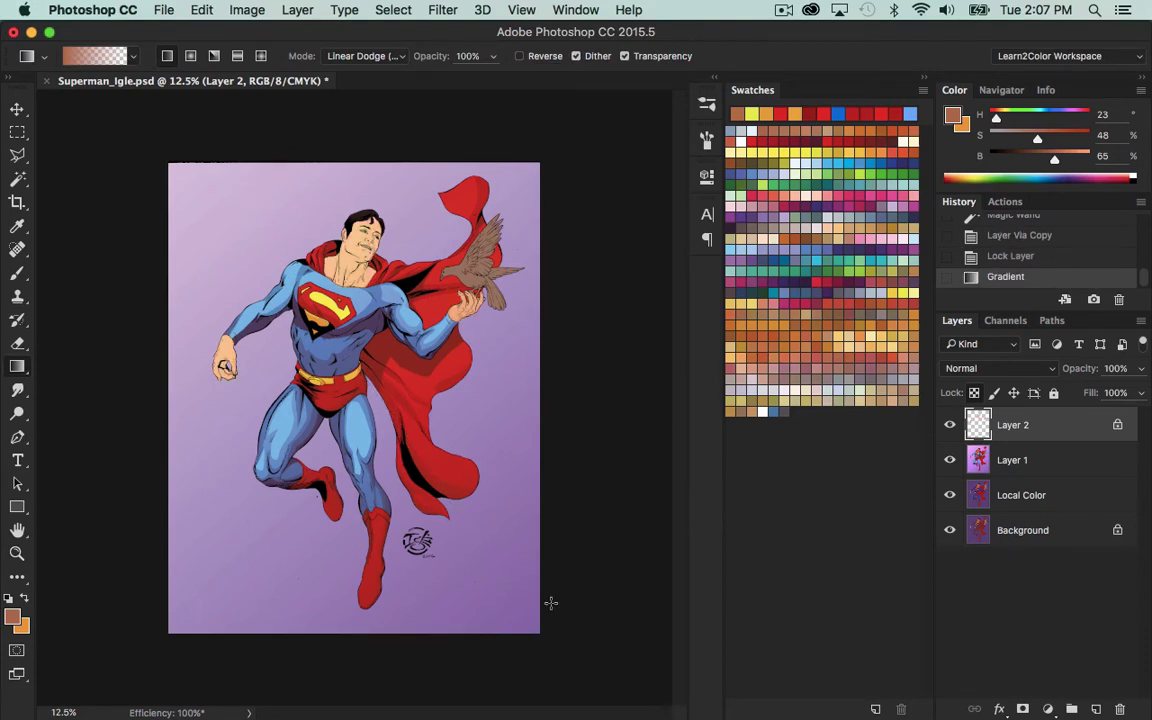
Sample the darker skin tone under the jaw as the shadow color with Layer 2 temporarily hidden, and show the layer again.
click(949, 425)
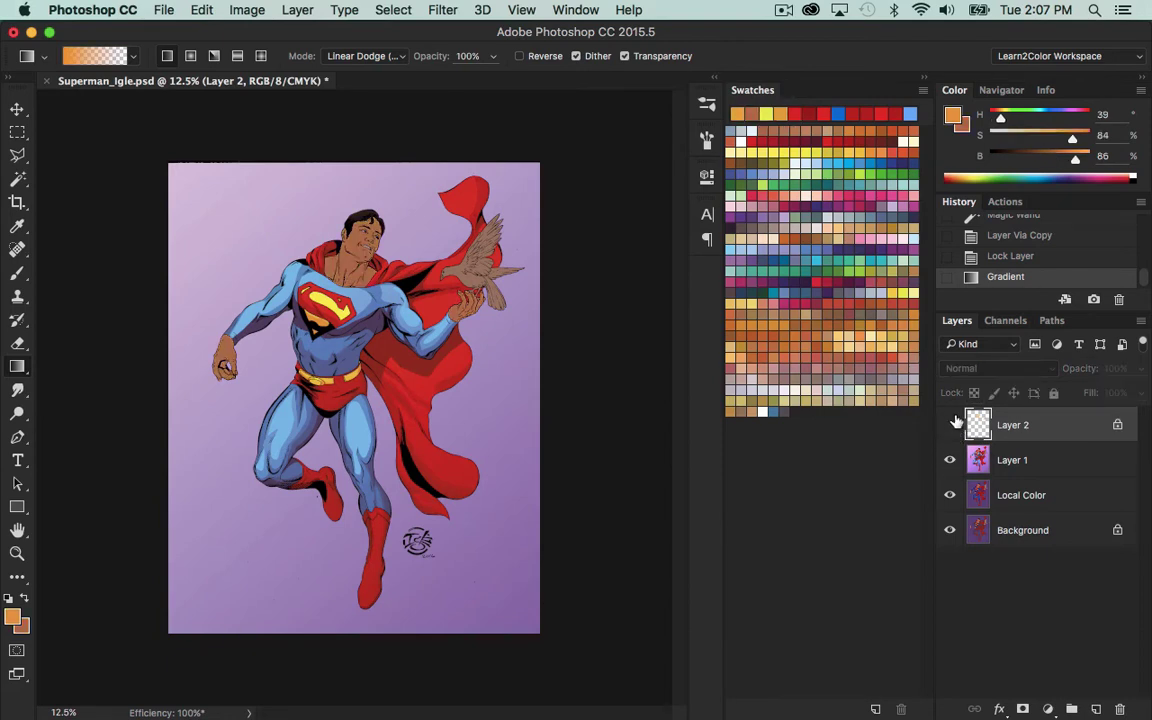
key(i)
click(370, 260)
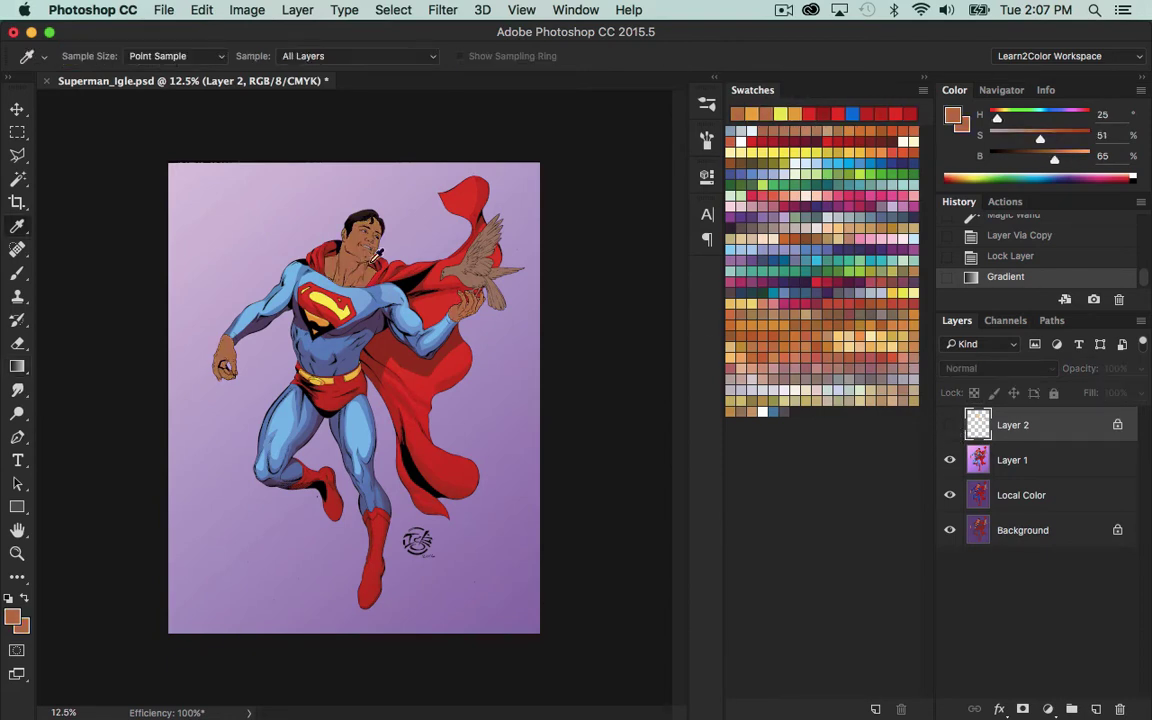
click(949, 428)
Lasso the inner palm and finger area of the lowered hand, fill it with the full-strength brown shadow color, and deselect.
key(z)
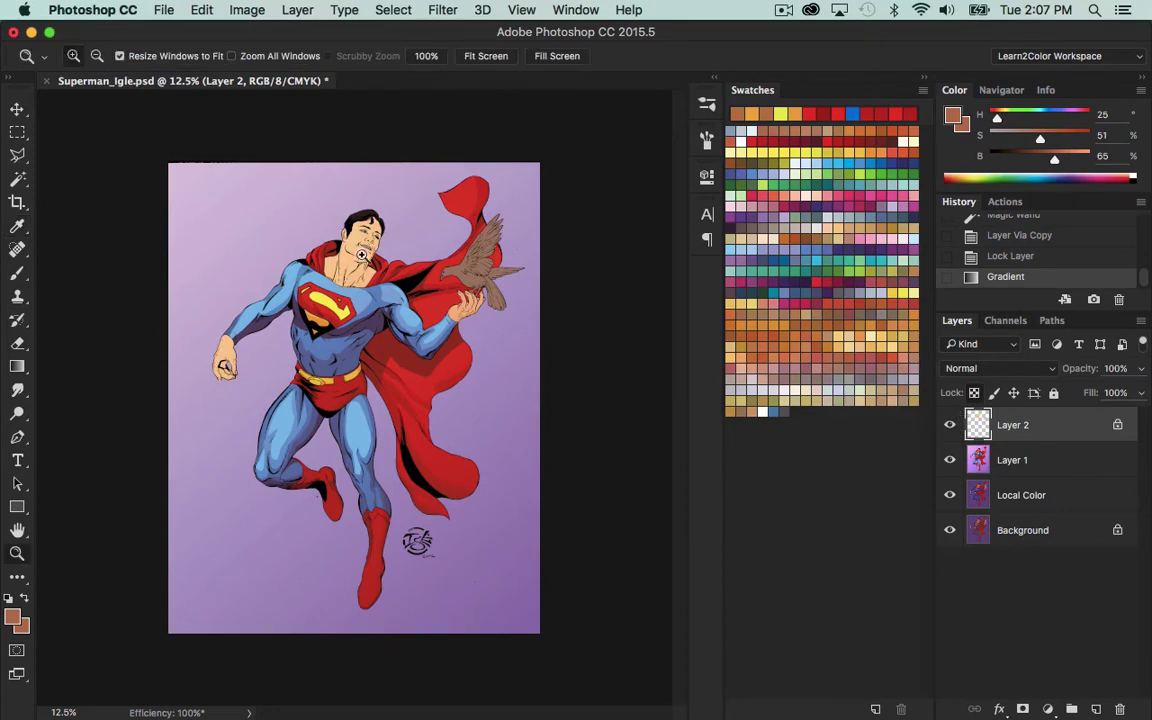
drag(358, 198, 440, 475)
drag(265, 450, 665, 434)
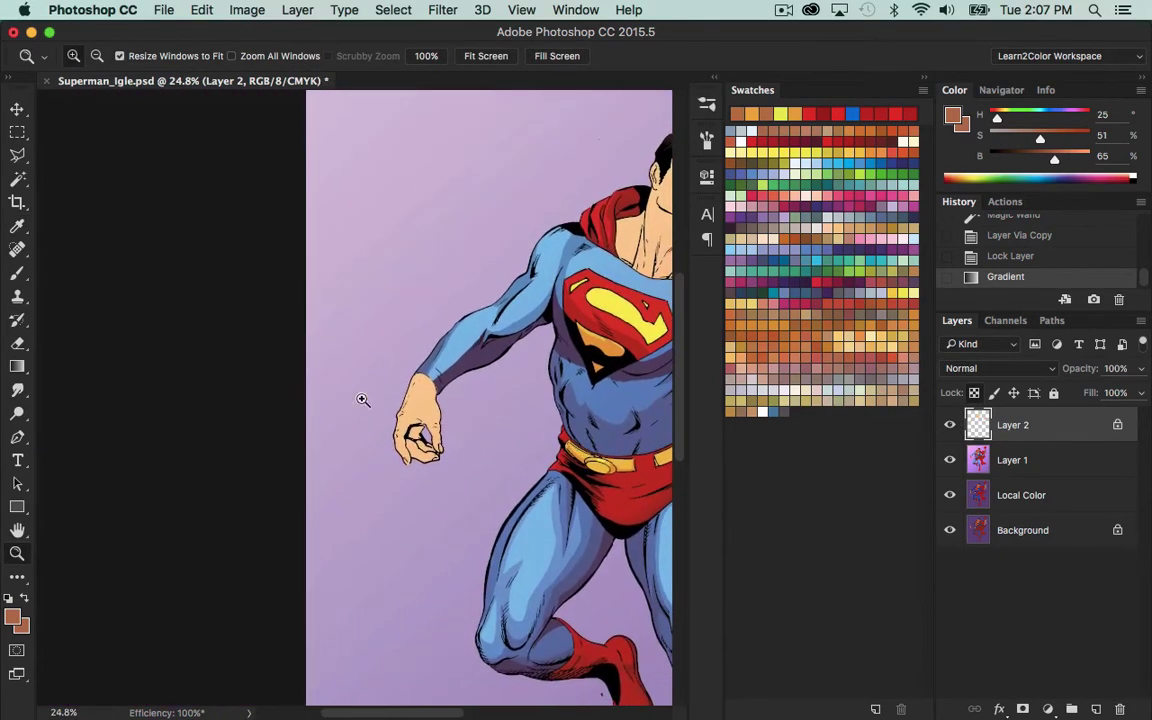
drag(363, 400, 523, 521)
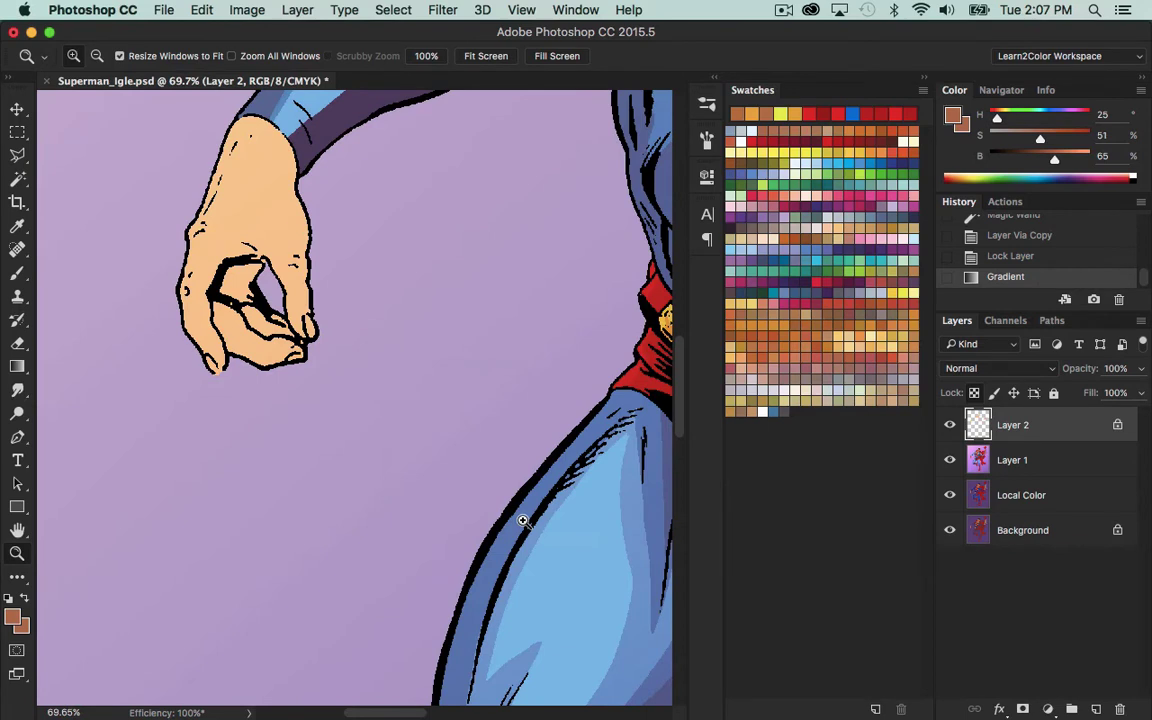
key(l)
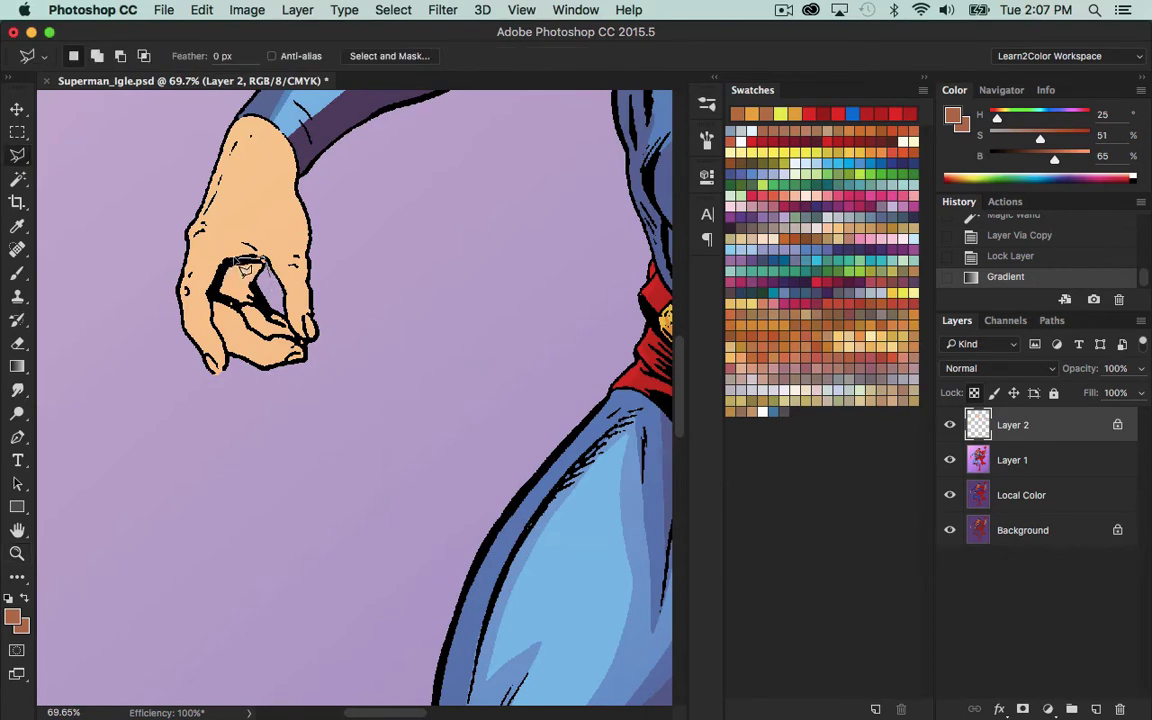
click(235, 260)
click(219, 267)
click(245, 262)
key(alt+BackSpace)
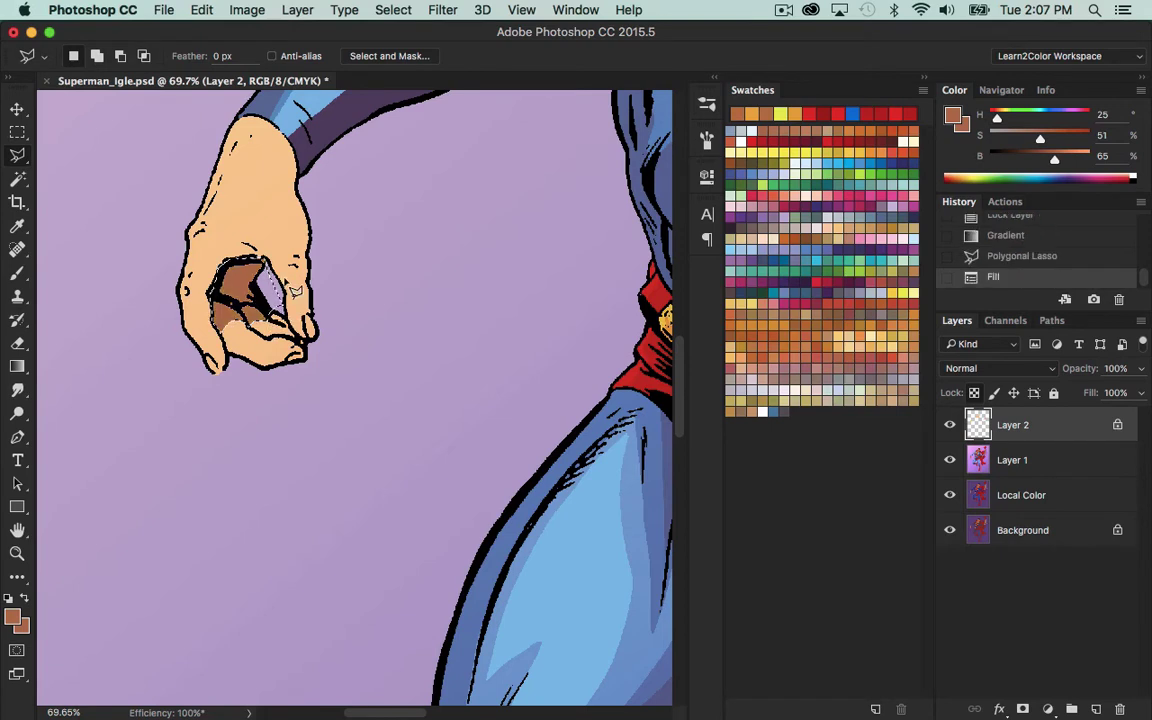
key(super+d)
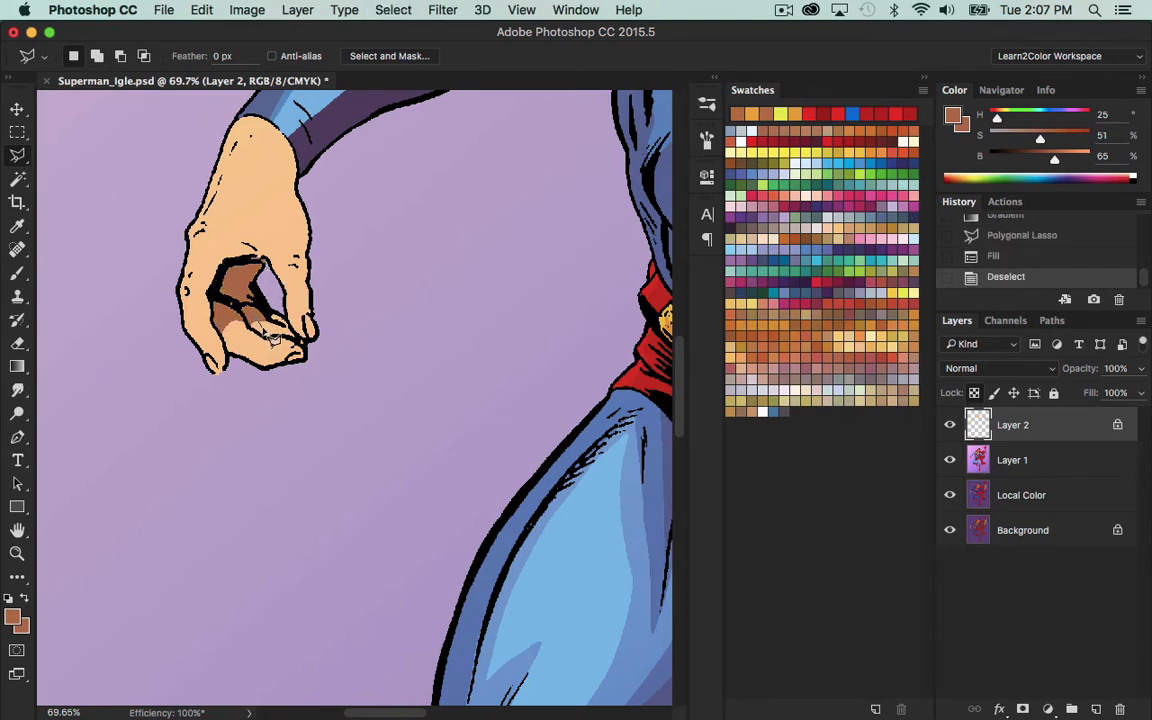
Lasso shadow shapes along the undersides of the lowered hand's curled fingers, fill them with the foreground color at 40% opacity, and deselect.
click(249, 320)
shift+click(226, 321)
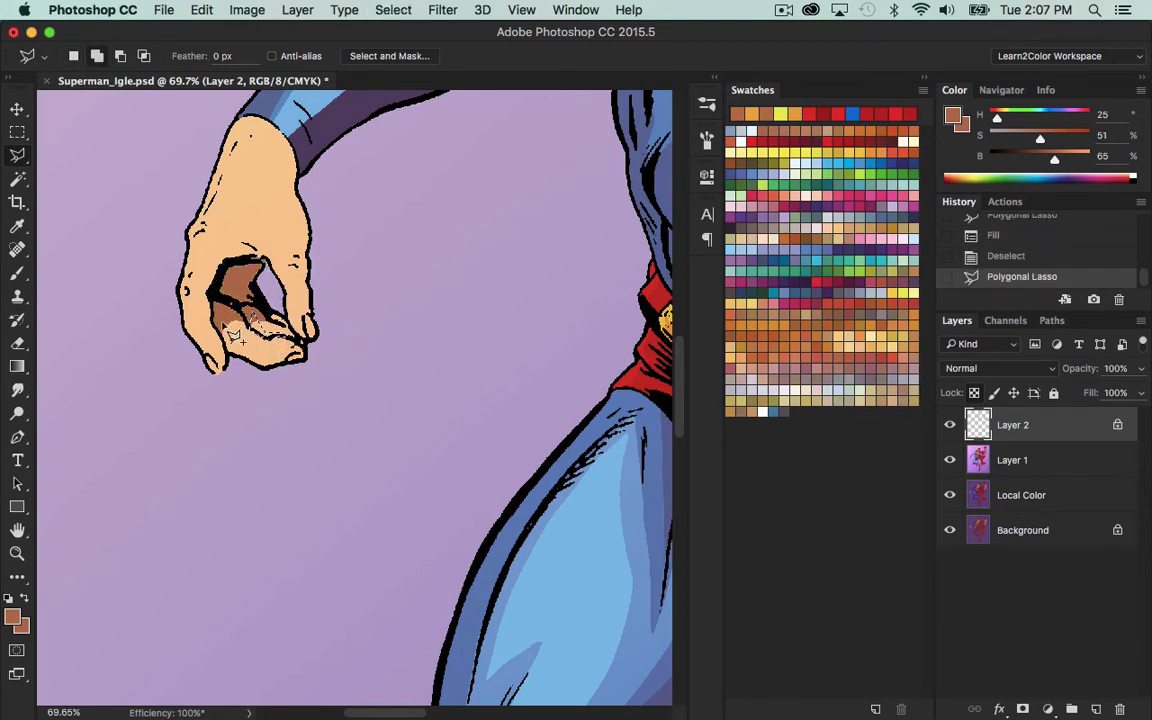
click(235, 343)
mouse_move(243, 353)
mouse_down()
mouse_move(311, 361)
mouse_move(311, 382)
mouse_move(234, 366)
mouse_move(228, 328)
mouse_up()
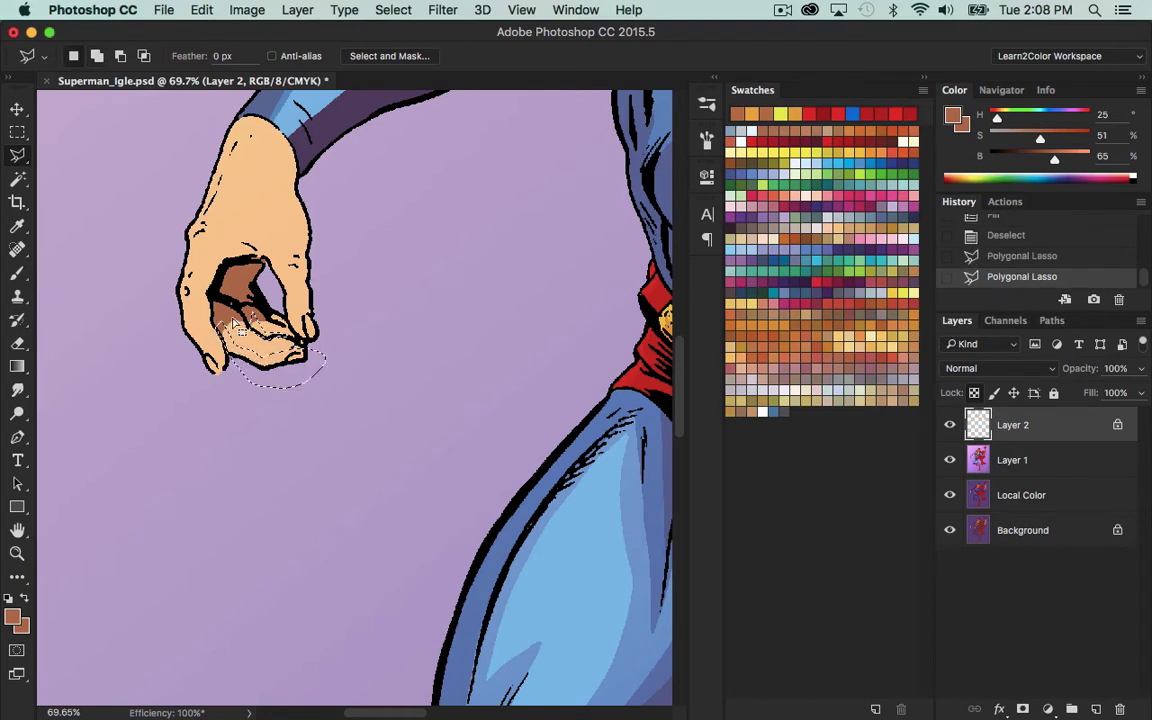
drag(359, 330, 421, 486)
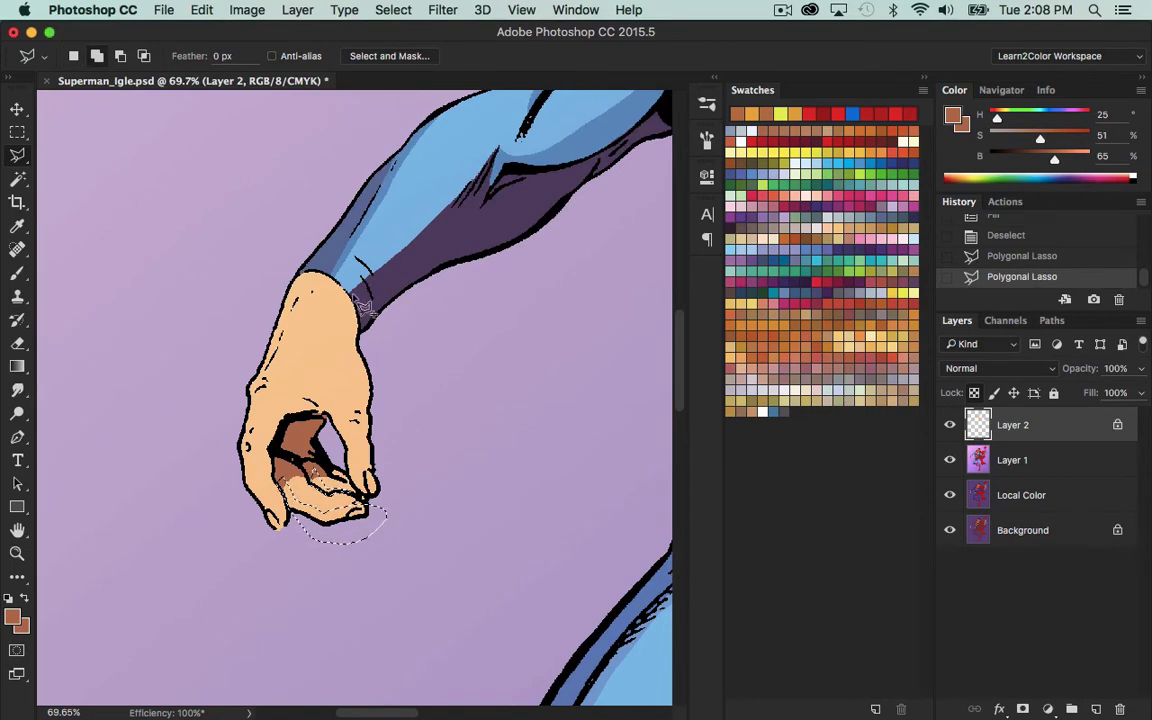
key(shift+BackSpace)
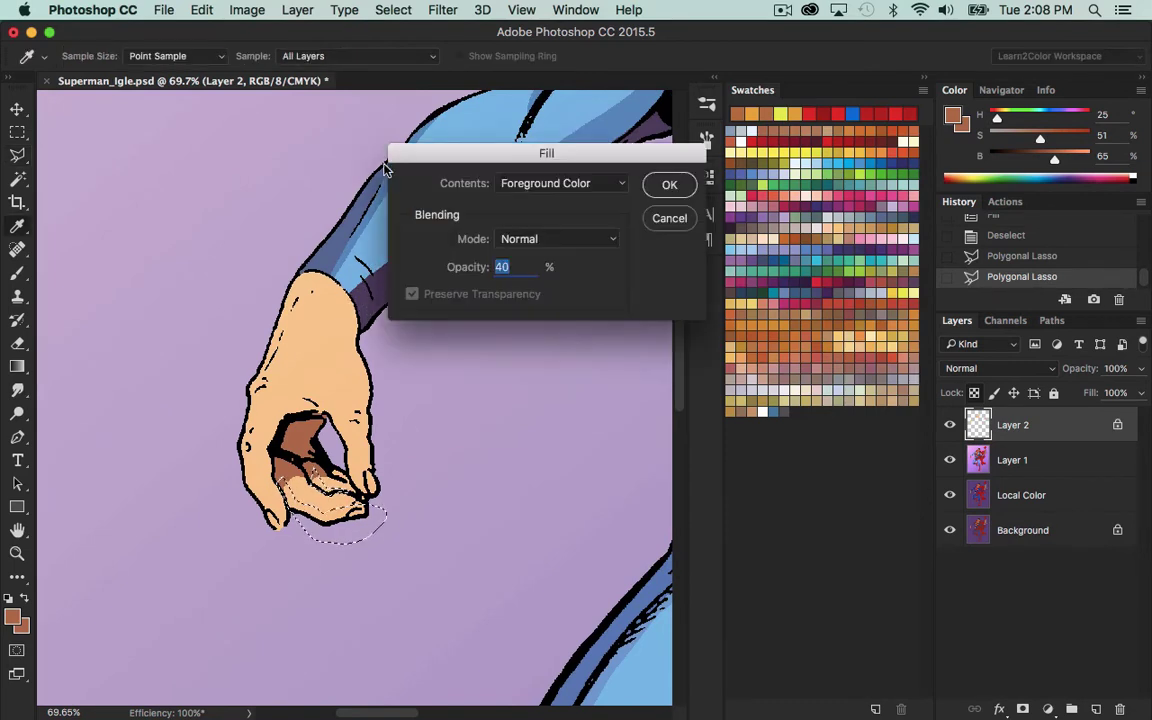
click(668, 185)
key(super+d)
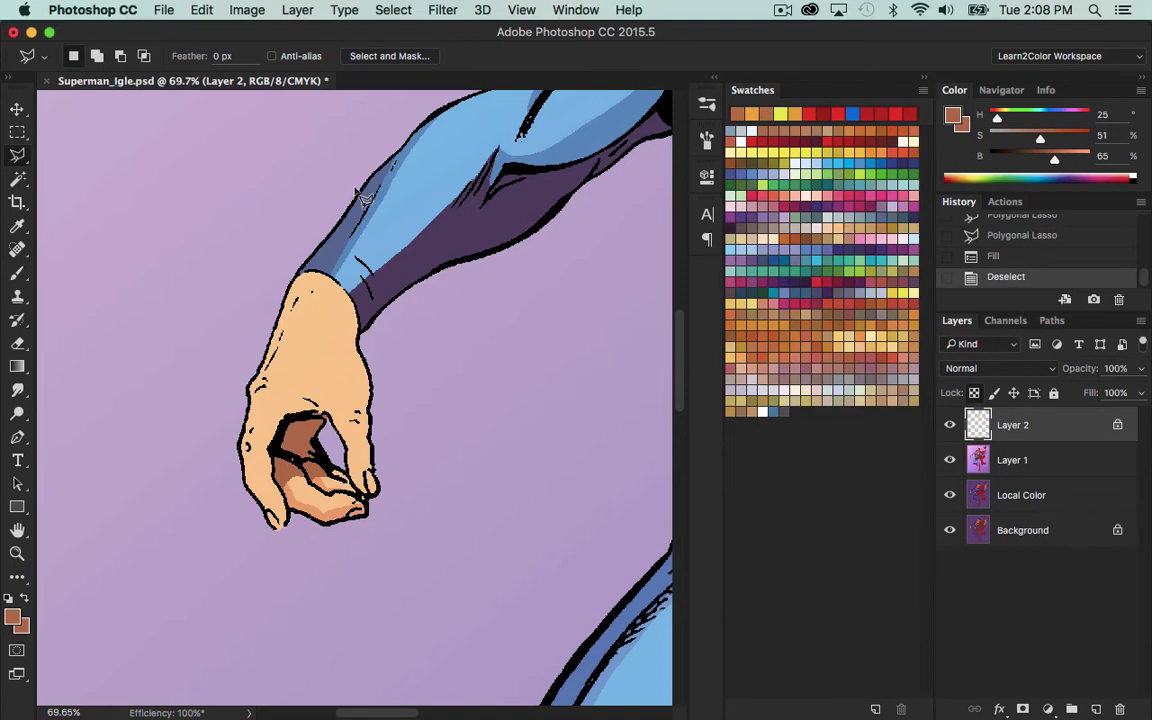
Lasso the lowered hand's outer edge from wrist to fingertip, fill it with the shadow color at 40% opacity, and deselect.
mouse_move(210, 345)
mouse_down()
mouse_move(258, 273)
mouse_move(323, 267)
mouse_move(259, 398)
mouse_move(253, 467)
mouse_move(272, 517)
mouse_move(281, 524)
mouse_move(287, 504)
mouse_move(293, 519)
mouse_move(222, 554)
mouse_move(232, 352)
mouse_up()
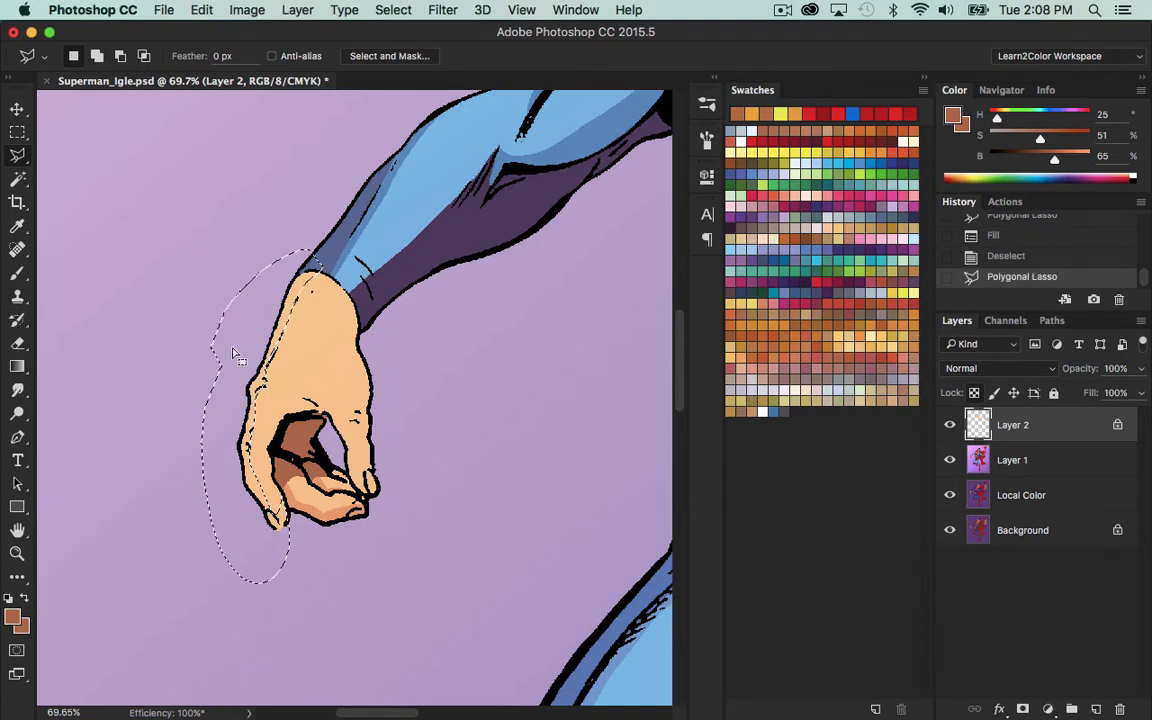
key(shift+BackSpace)
click(665, 185)
key(super+d)
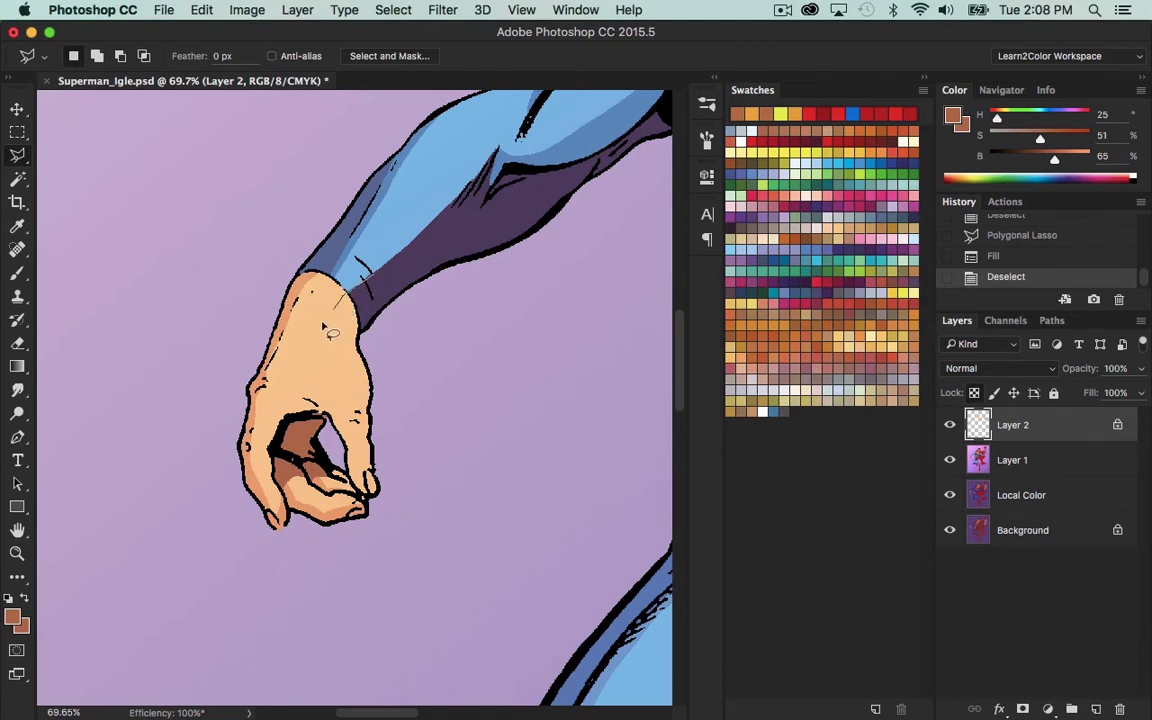
Lasso the body-facing side of the lowered hand from the wrist down, fill it with the shadow color at 40% opacity, and deselect.
drag(308, 401, 327, 415)
mouse_move(367, 490)
mouse_down()
mouse_move(398, 416)
mouse_move(374, 340)
mouse_move(393, 305)
mouse_up()
key(shift+BackSpace)
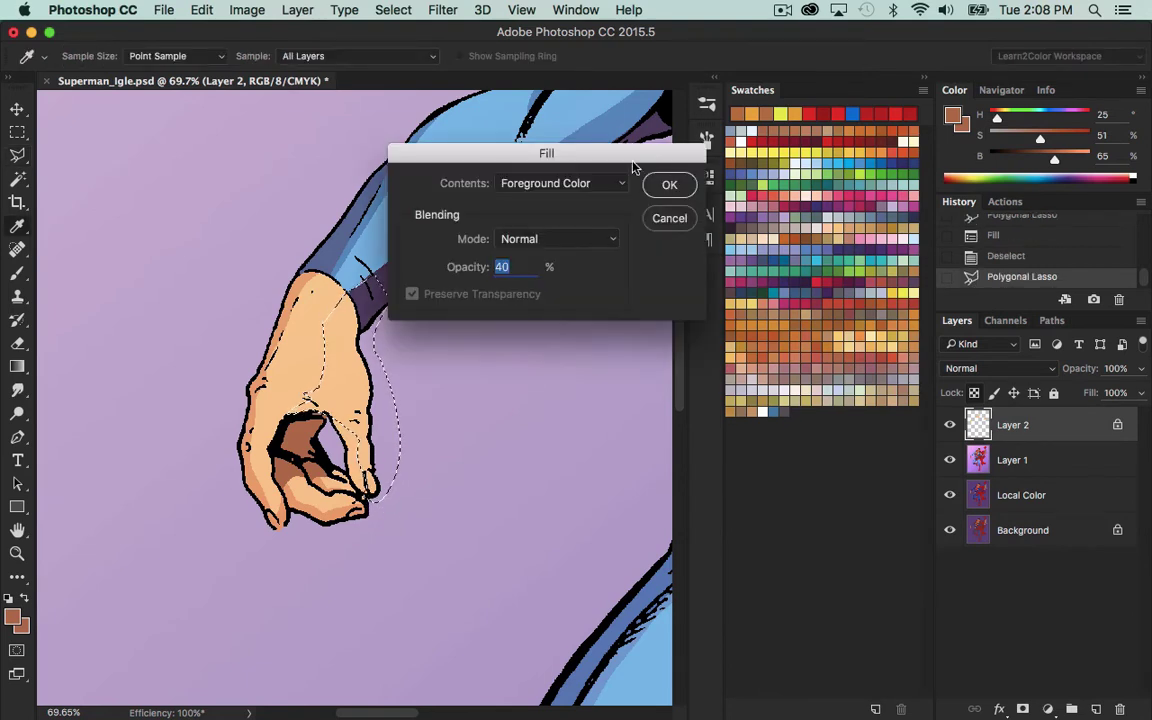
click(665, 184)
key(ctrl+d)
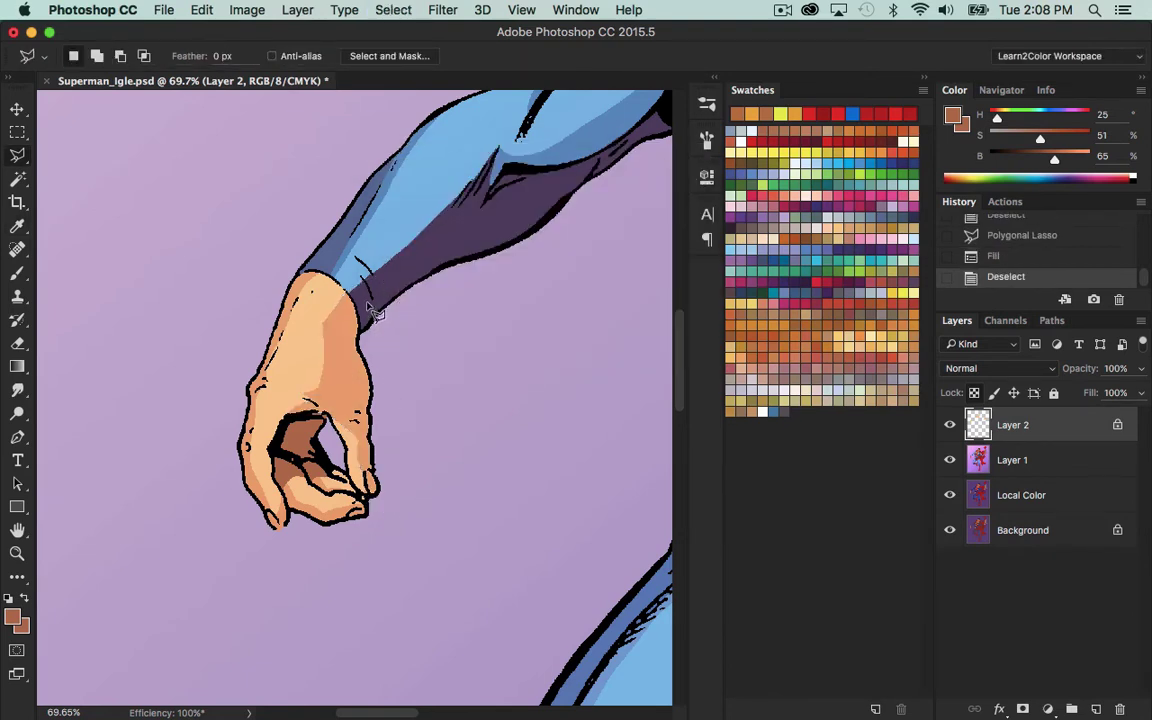
Lasso a narrow core shadow along the lowered hand's body-facing edge, fill it with the full-strength shadow color, and deselect.
mouse_move(351, 292)
mouse_down()
mouse_move(353, 405)
mouse_move(405, 432)
mouse_move(410, 315)
mouse_up()
key(alt+BackSpace)
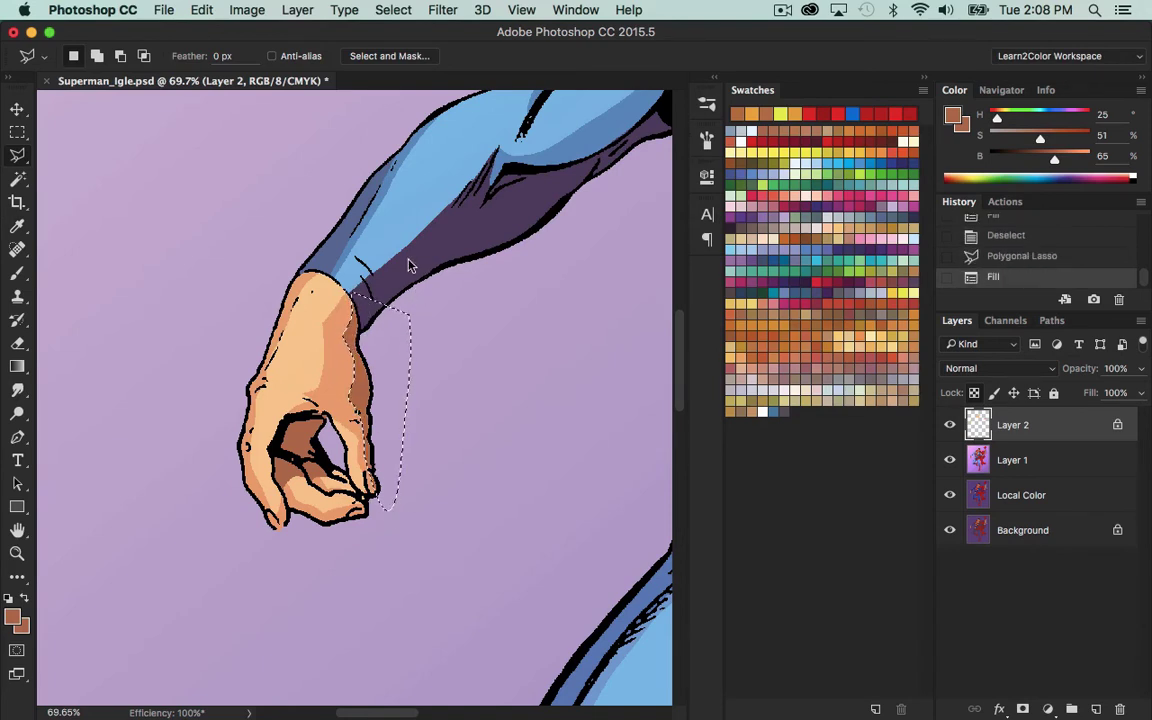
key(ctrl+d)
Lasso a shadow where the shoulder skin meets the cape collar beside the neck, fill it with the full-strength shadow color, and deselect.
key(super+0)
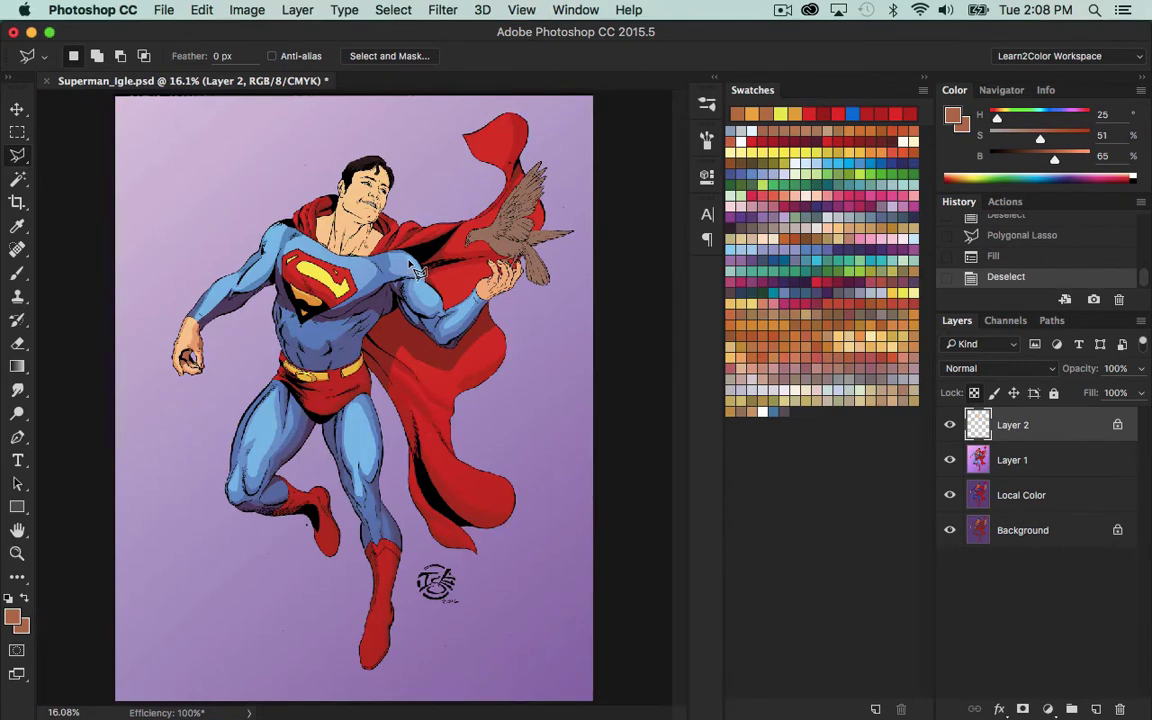
key(z)
drag(342, 163, 436, 409)
drag(296, 202, 450, 543)
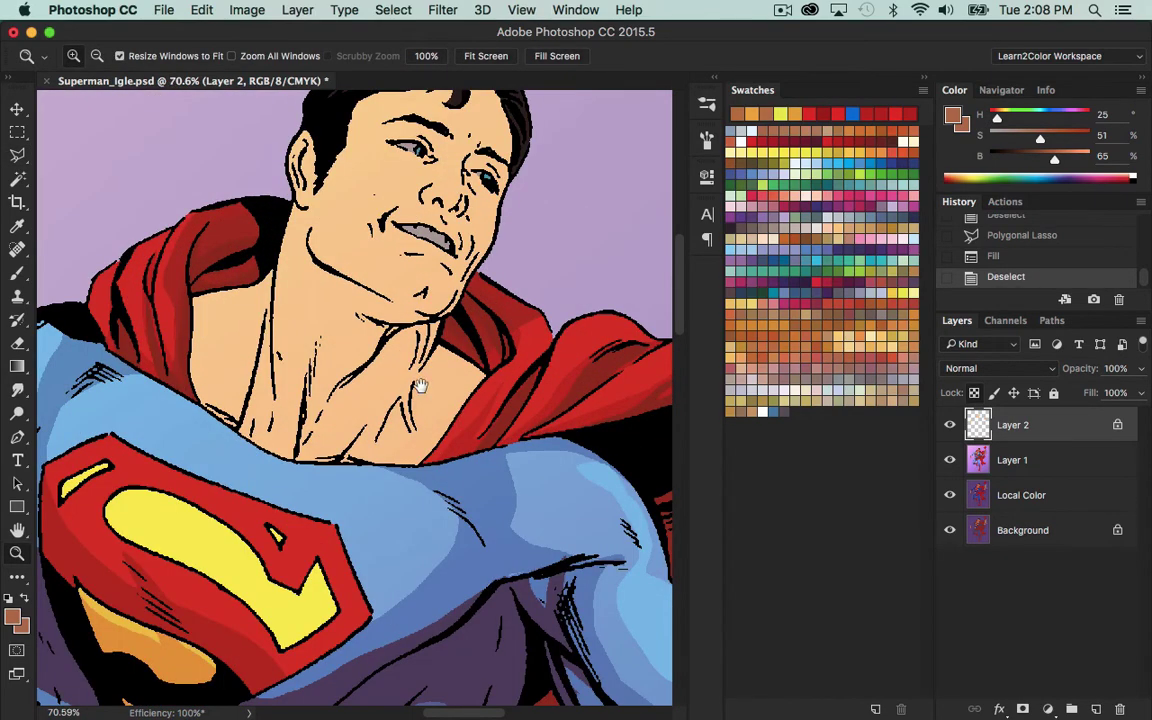
drag(408, 411, 499, 466)
key(l)
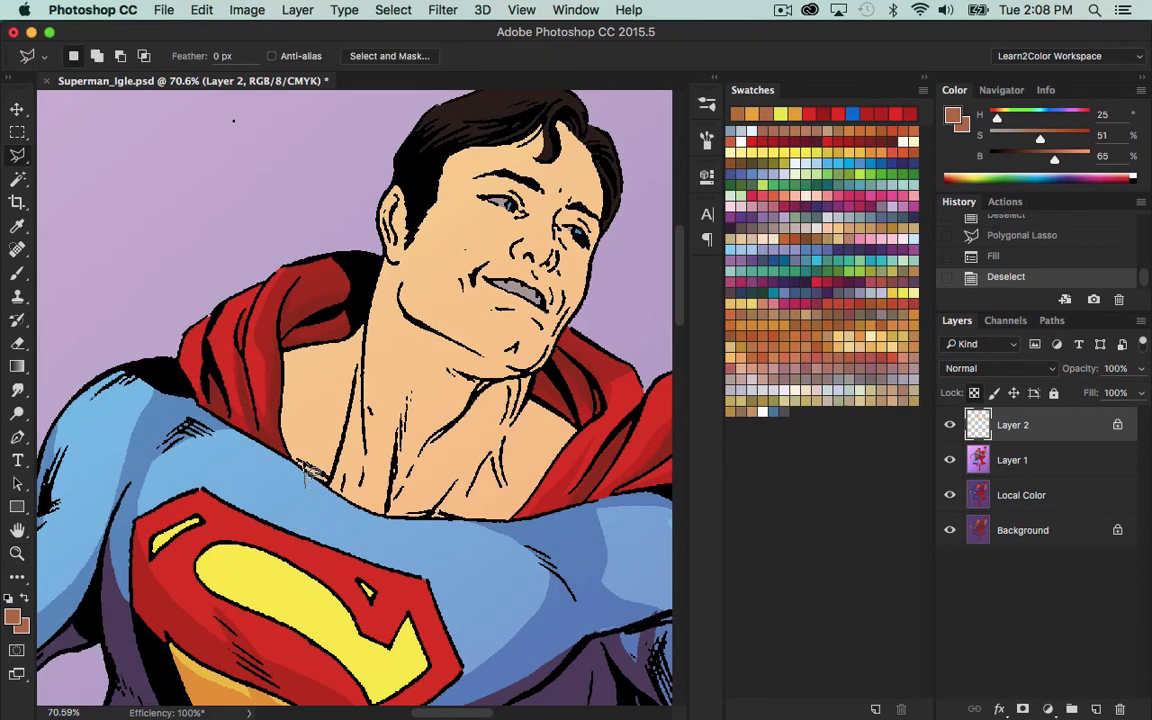
mouse_move(304, 478)
mouse_down()
mouse_move(310, 400)
mouse_move(330, 430)
mouse_move(304, 478)
mouse_up()
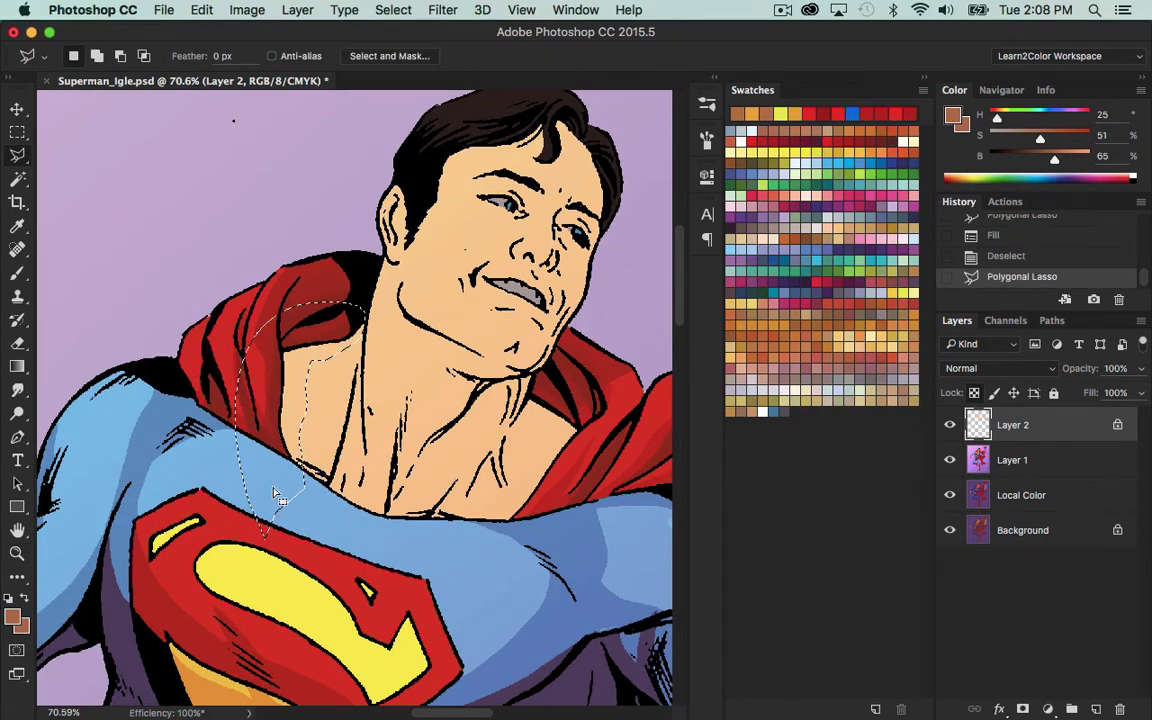
key(alt+BackSpace)
key(super+d)
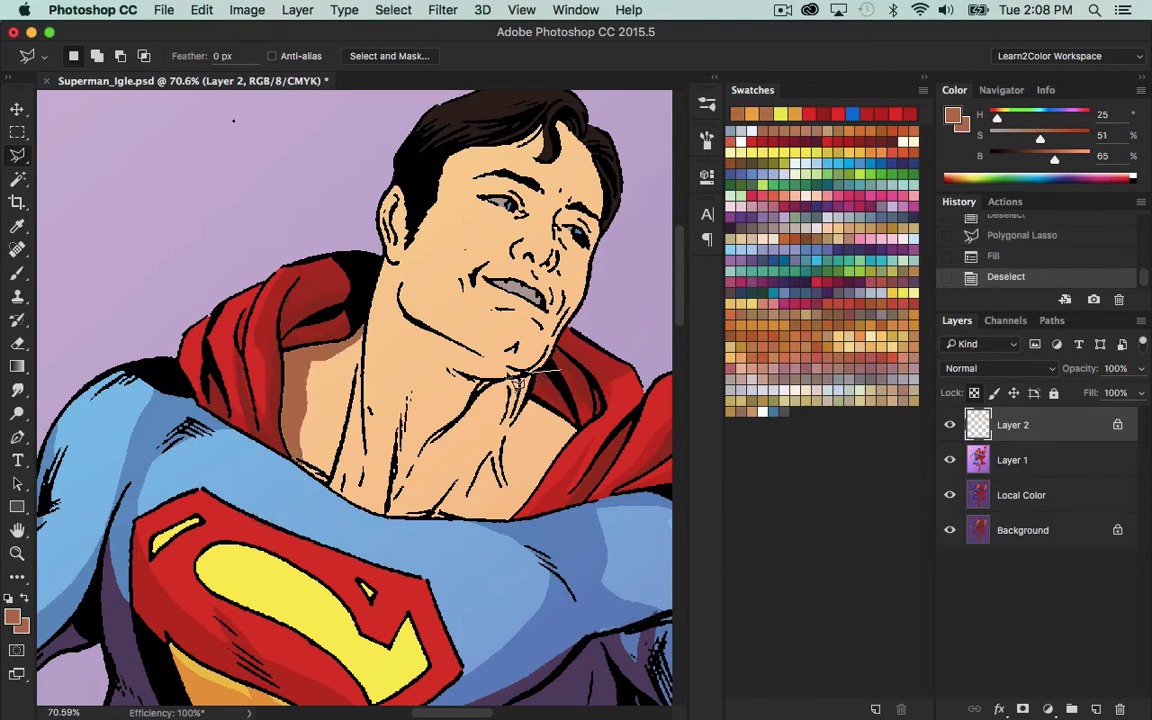
Lasso the shadow cast on the neck directly beneath the chin, fill it with the full-strength shadow color, and deselect.
click(561, 369)
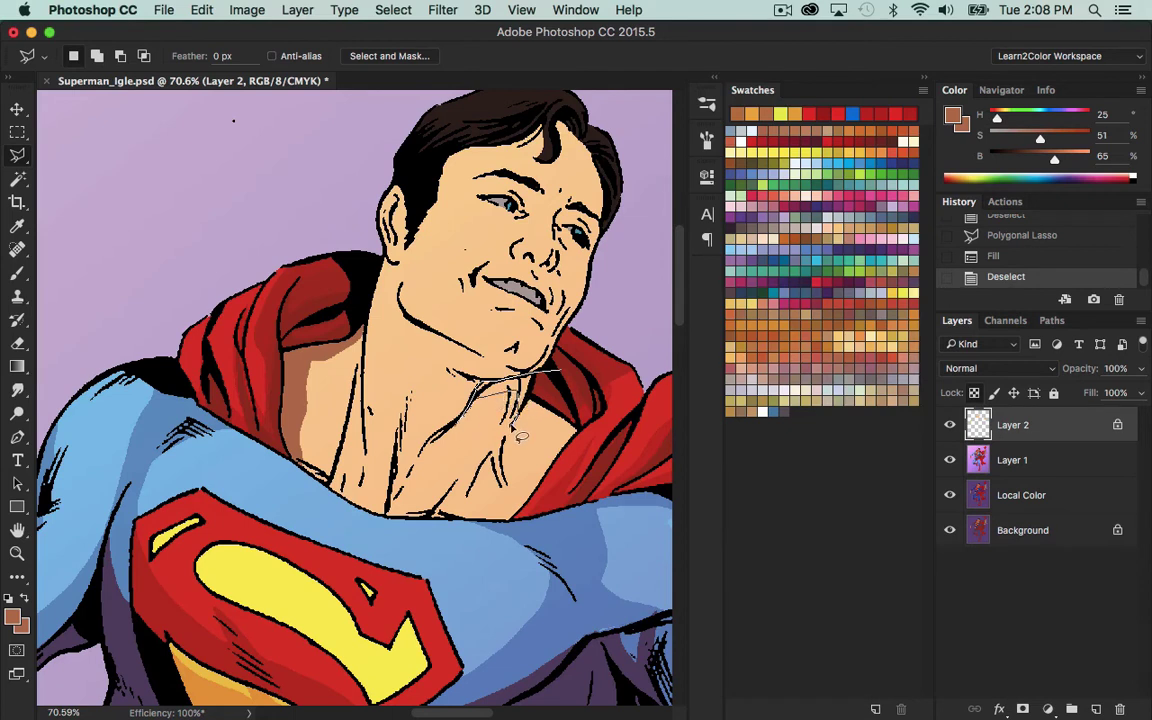
mouse_move(512, 427)
mouse_down()
mouse_move(576, 412)
mouse_move(575, 368)
mouse_up()
key(alt+BackSpace)
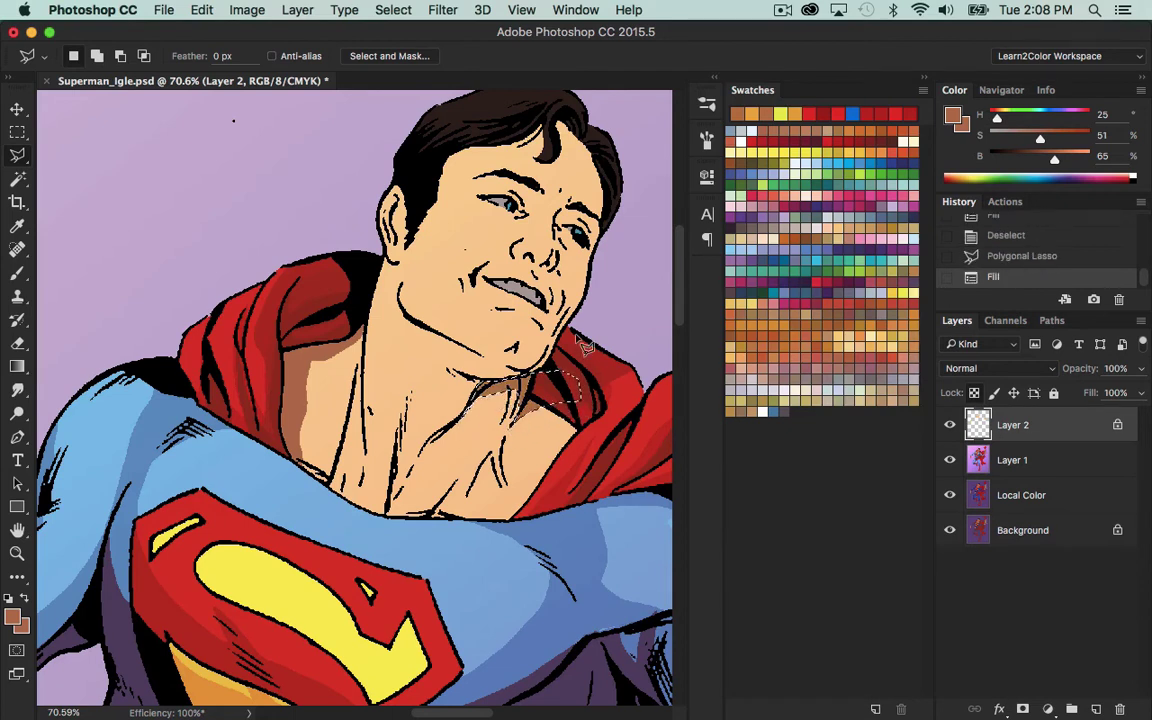
key(super+d)
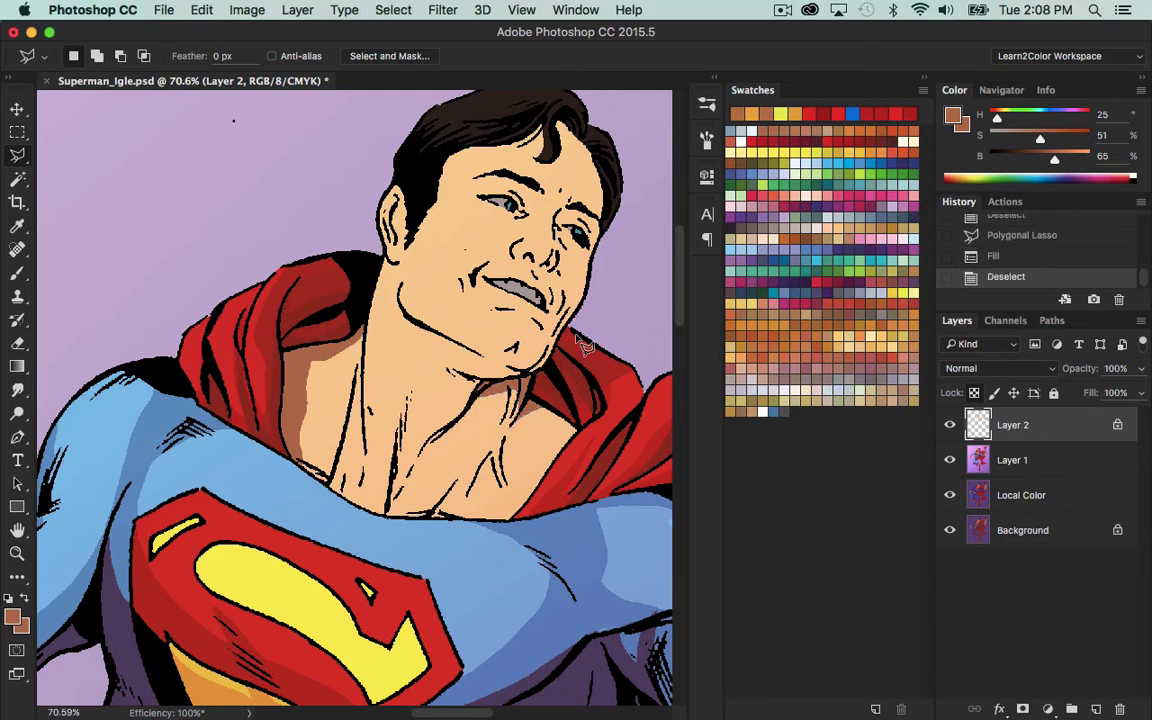
Lasso the front neck hollow from beneath the chin down to the shirt collar, fill it twice with the shadow color at 40% opacity, and deselect.
click(483, 384)
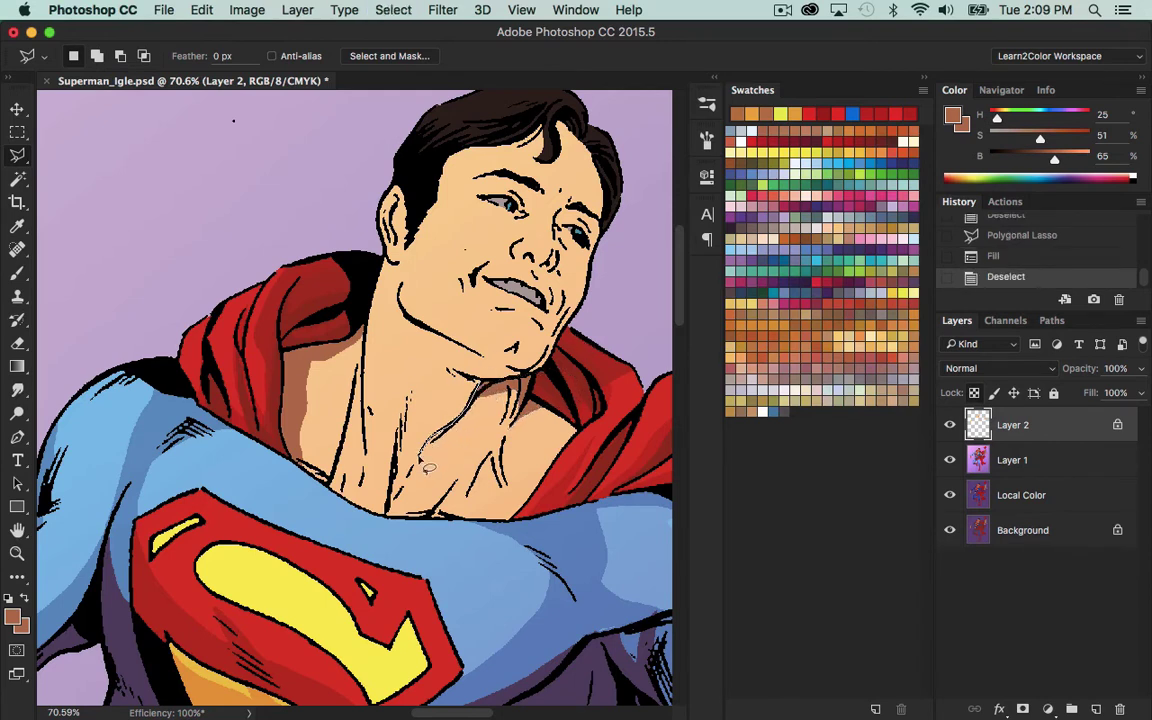
mouse_move(414, 482)
mouse_down()
mouse_move(486, 421)
mouse_move(448, 492)
mouse_move(413, 519)
mouse_move(485, 443)
mouse_move(440, 528)
mouse_move(505, 420)
mouse_move(473, 503)
mouse_move(492, 453)
mouse_up()
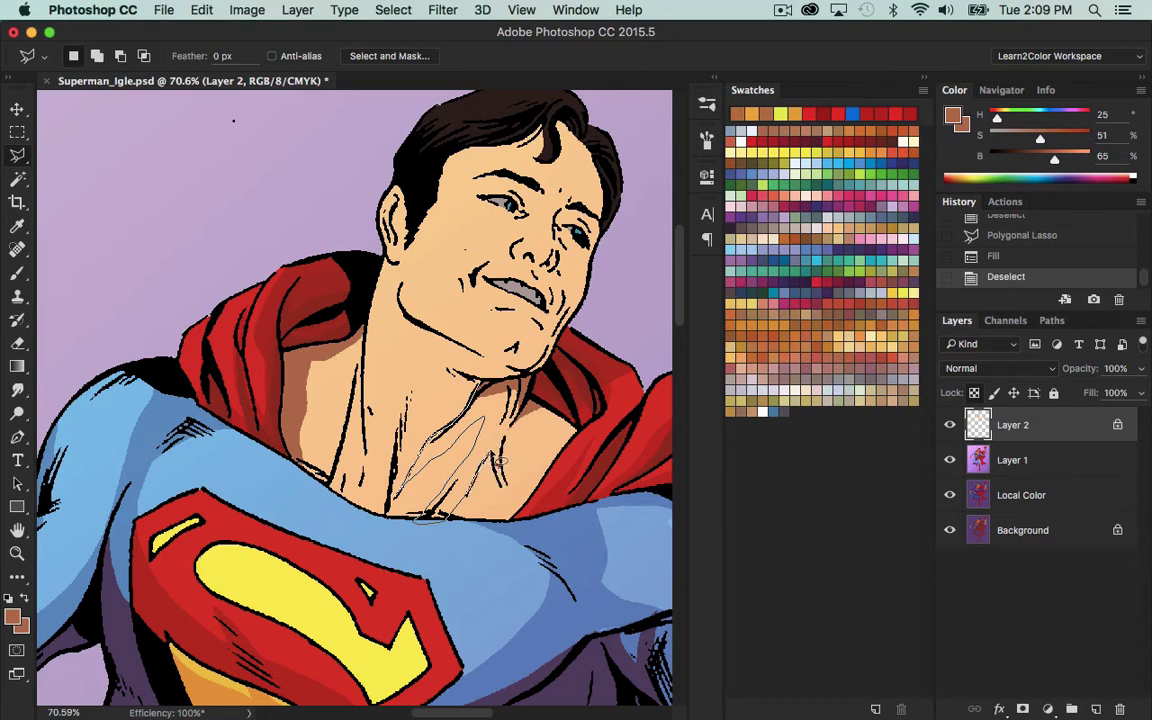
mouse_move(513, 440)
mouse_down()
mouse_move(557, 402)
mouse_move(504, 393)
mouse_up()
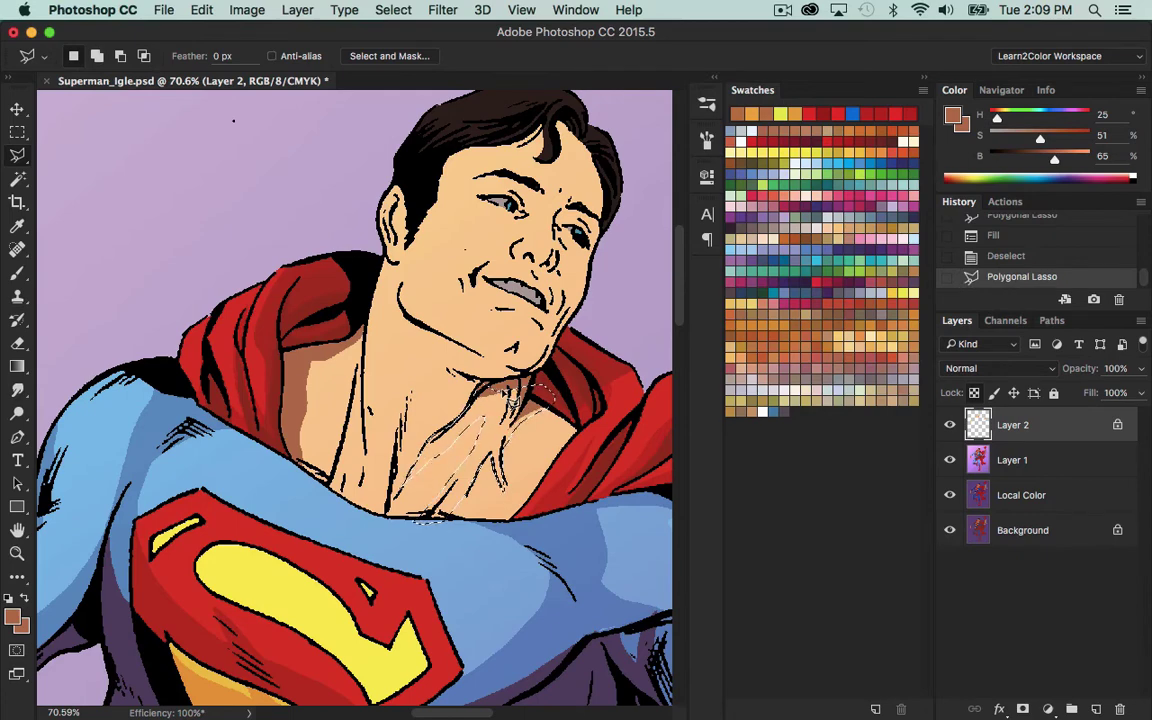
key(shift+BackSpace)
key(Return)
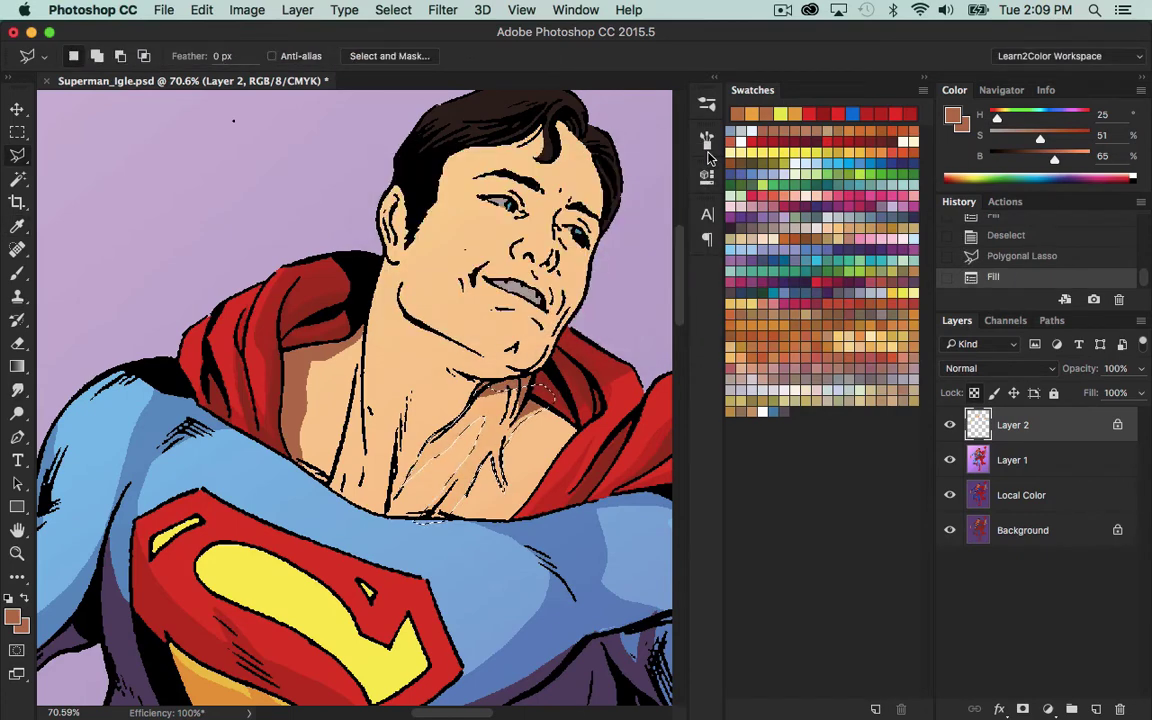
key(shift+BackSpace)
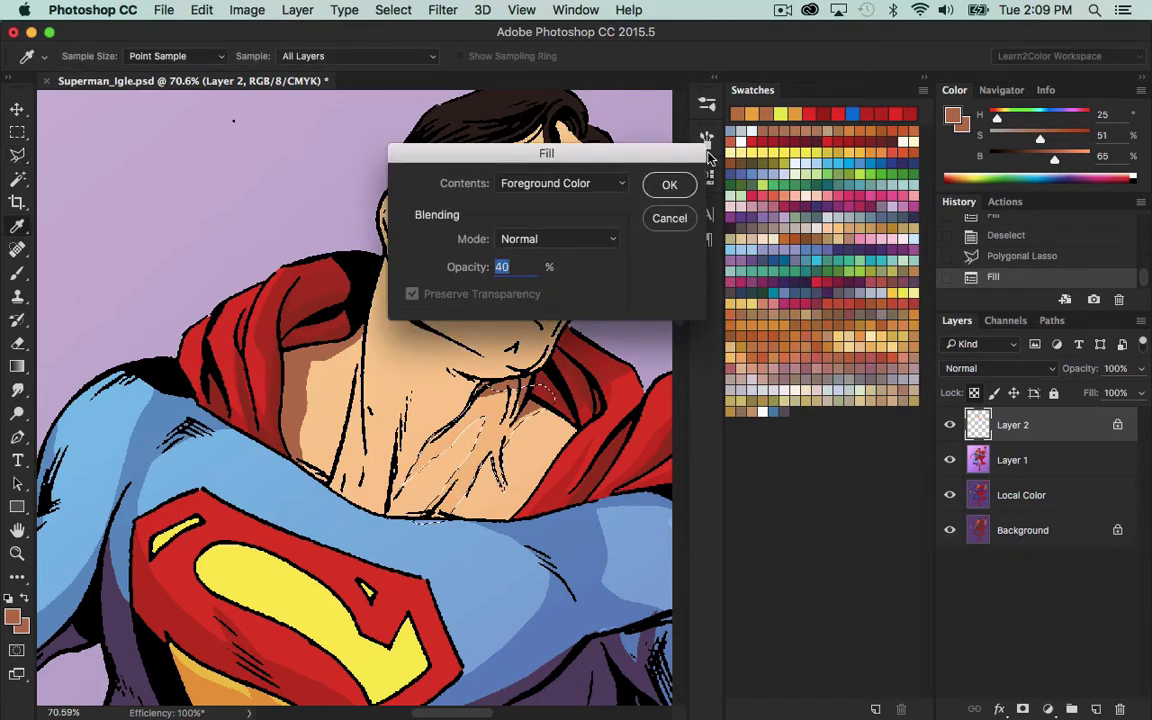
click(668, 185)
key(super+d)
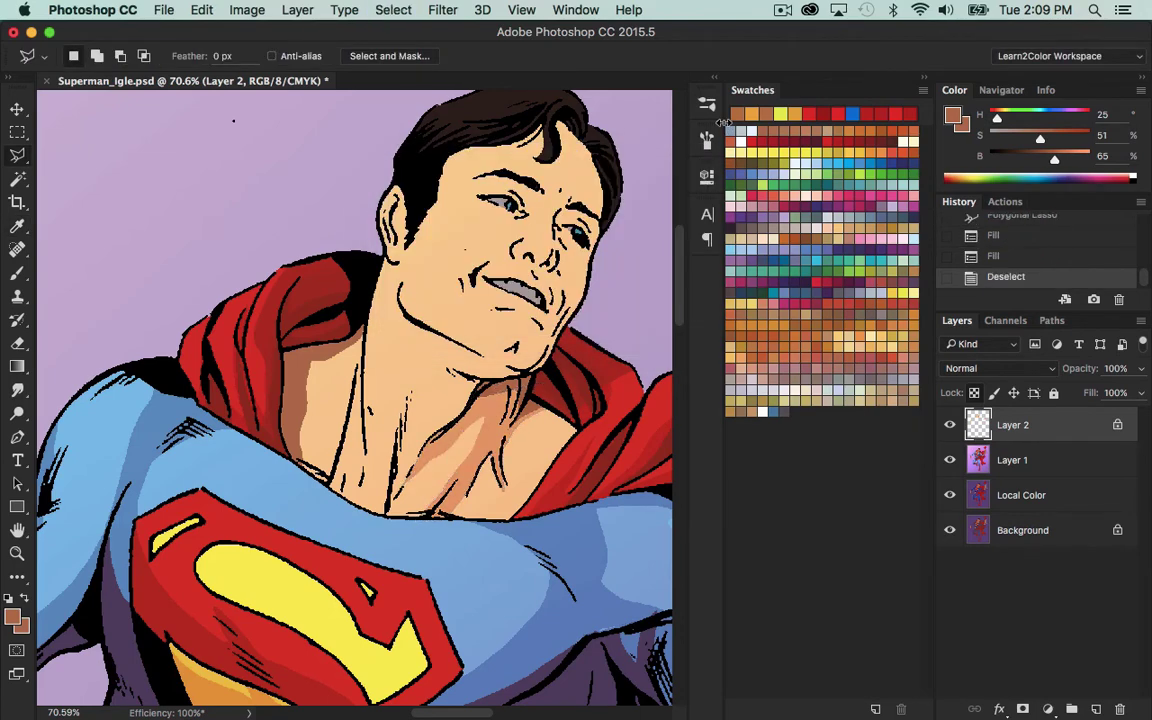
Lasso the chest skin bordering the cape on the far side of the neck, fill it with the shadow color at 40% opacity, and deselect.
mouse_move(567, 399)
mouse_down()
mouse_move(524, 470)
mouse_move(517, 503)
mouse_move(434, 536)
mouse_move(604, 438)
mouse_move(609, 394)
mouse_up()
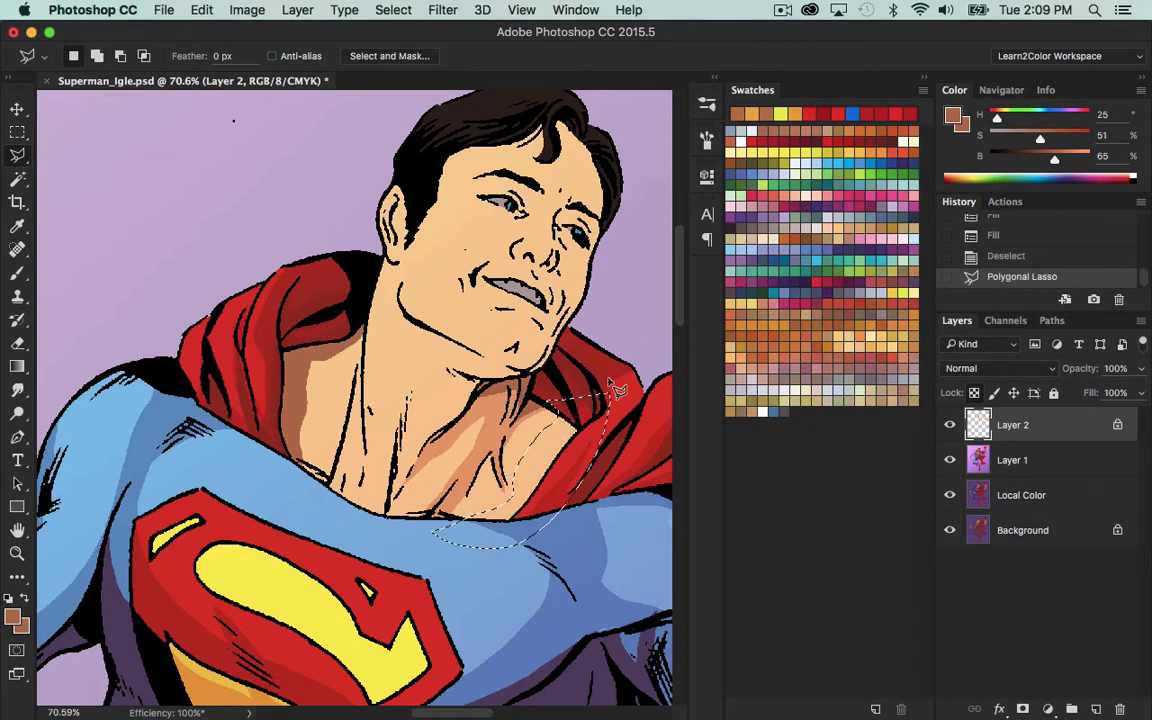
key(shift+F5)
click(688, 186)
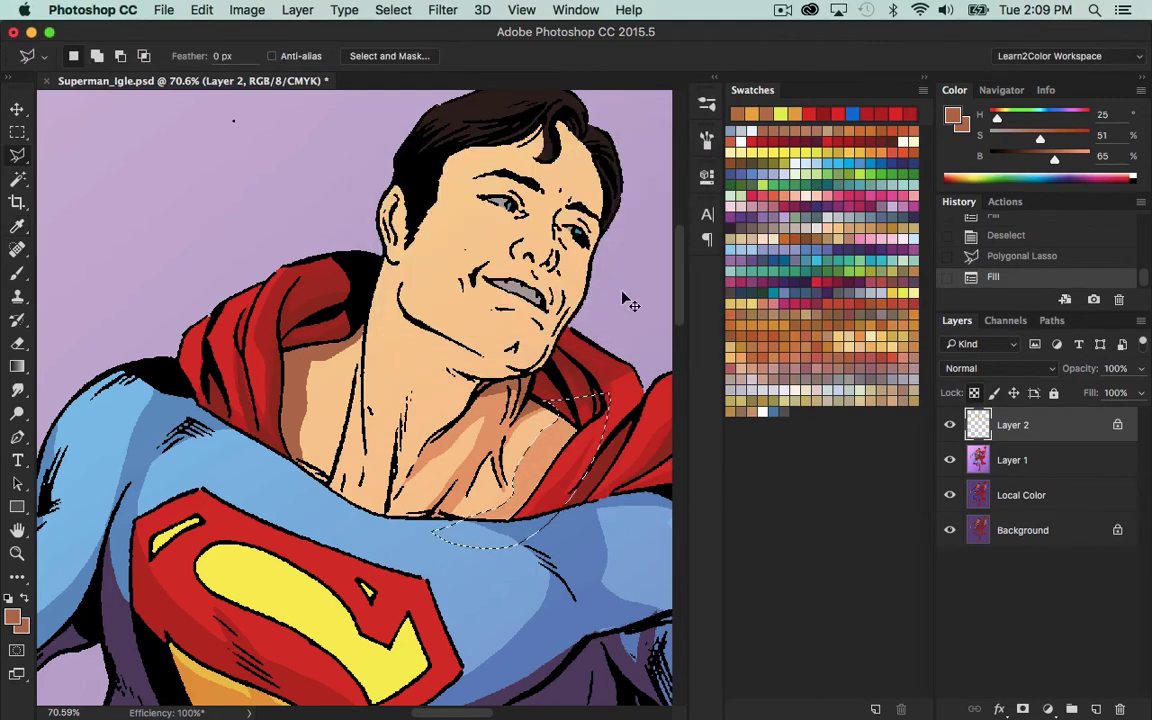
key(ctrl+d)
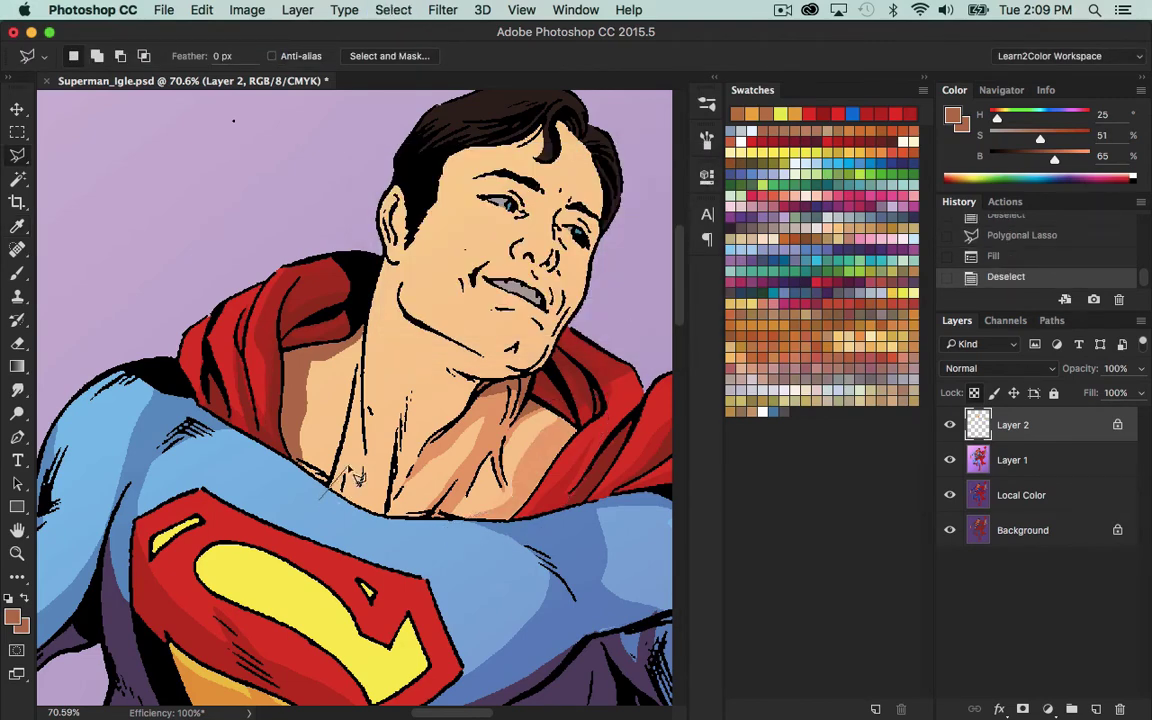
Lasso narrow shadow wedges along the long neck tendon below the ear, fill them with the shadow color at 40% opacity, and deselect.
click(312, 488)
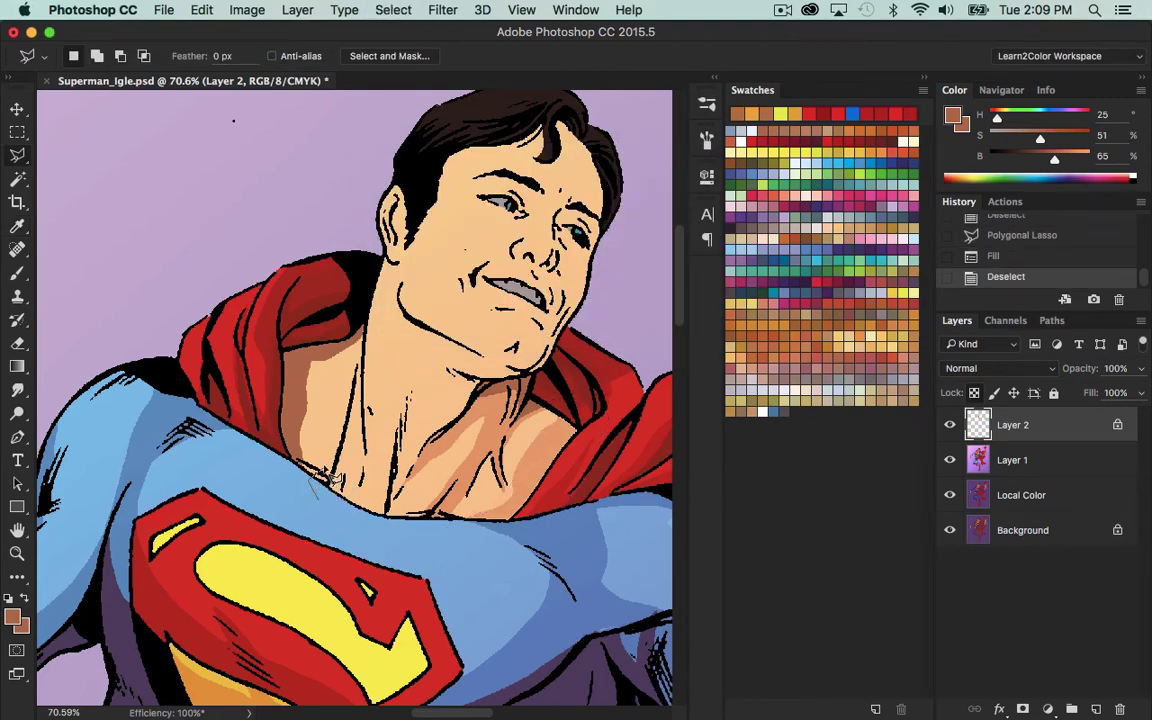
click(352, 383)
click(346, 480)
click(357, 374)
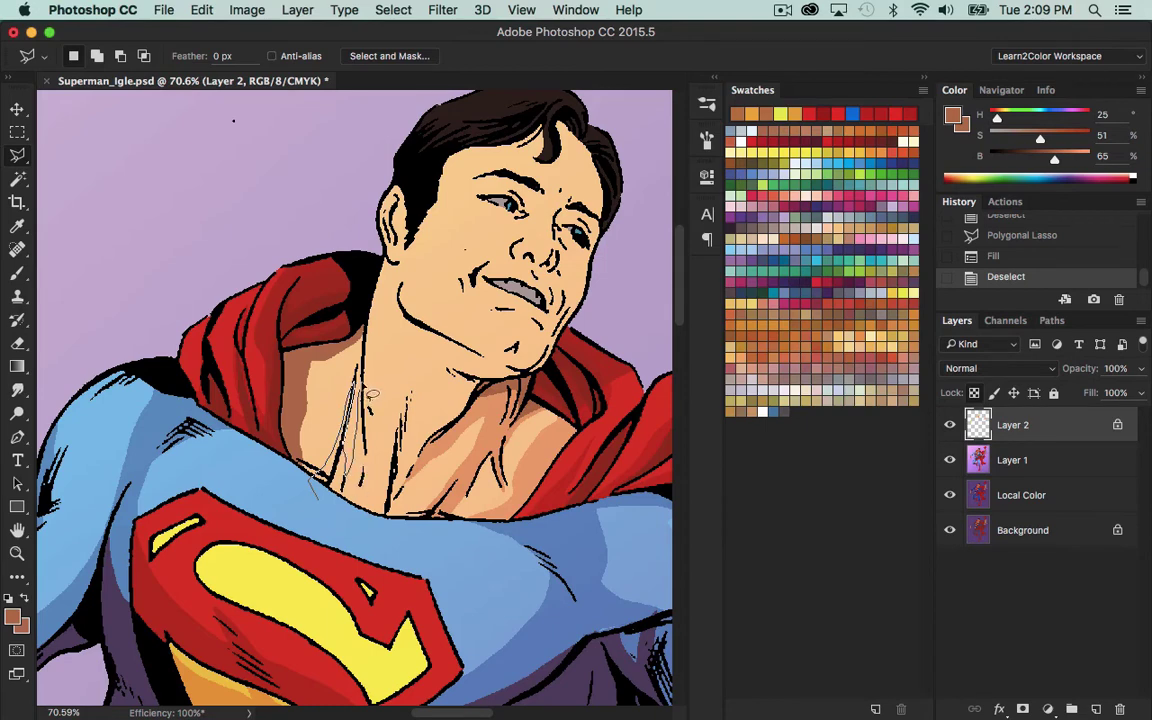
click(366, 472)
click(358, 512)
double_click(345, 539)
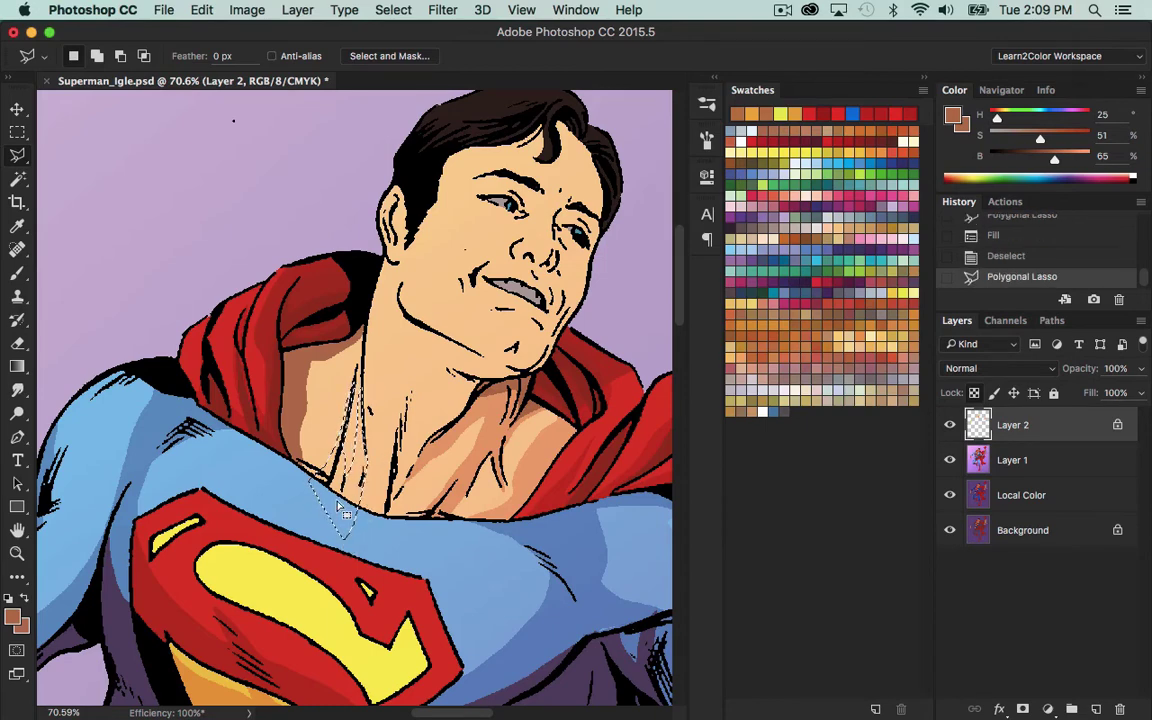
key(shift+BackSpace)
click(662, 180)
key(ctrl+d)
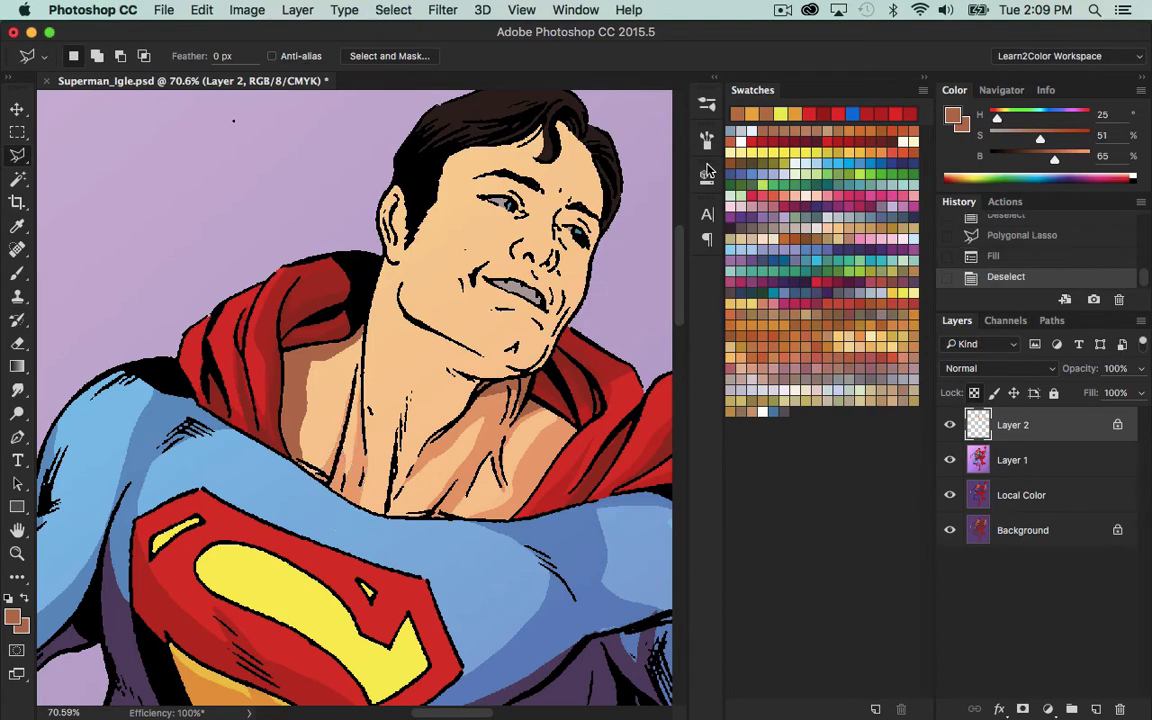
Lasso a thin shadow along the central throat crease above the shirt collar, fill it with the shadow color at 40% opacity, and deselect.
click(376, 516)
click(397, 440)
click(411, 387)
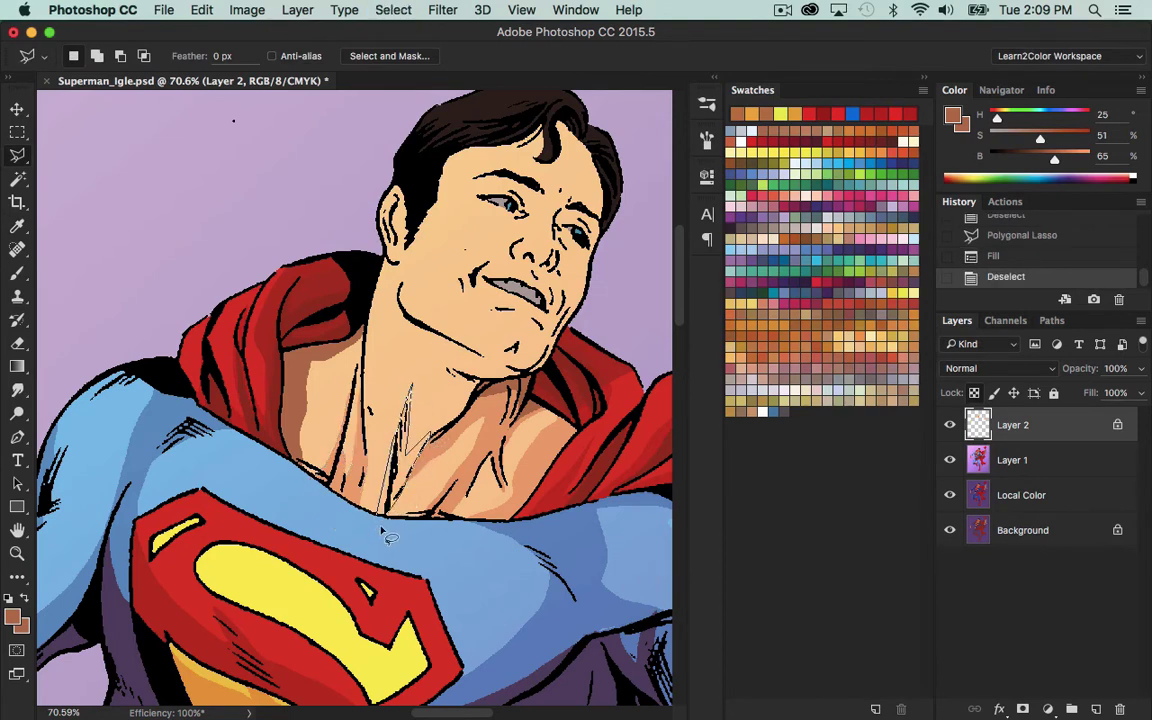
click(386, 534)
key(shift+BackSpace)
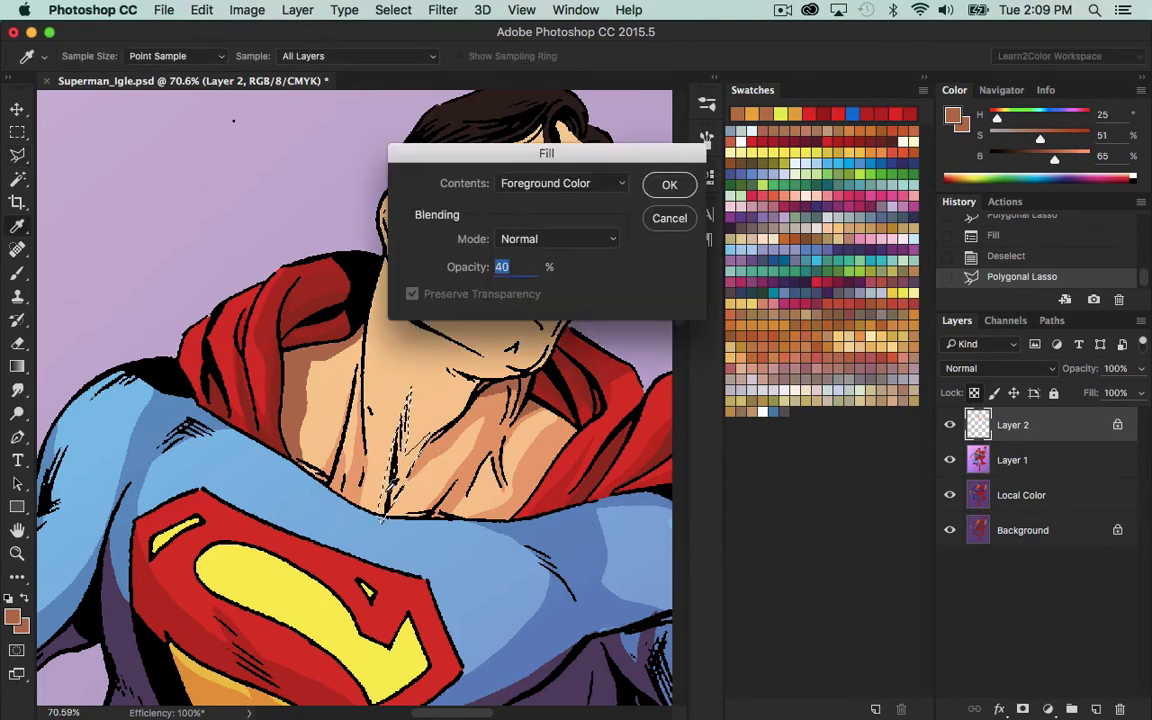
click(669, 188)
key(ctrl+d)
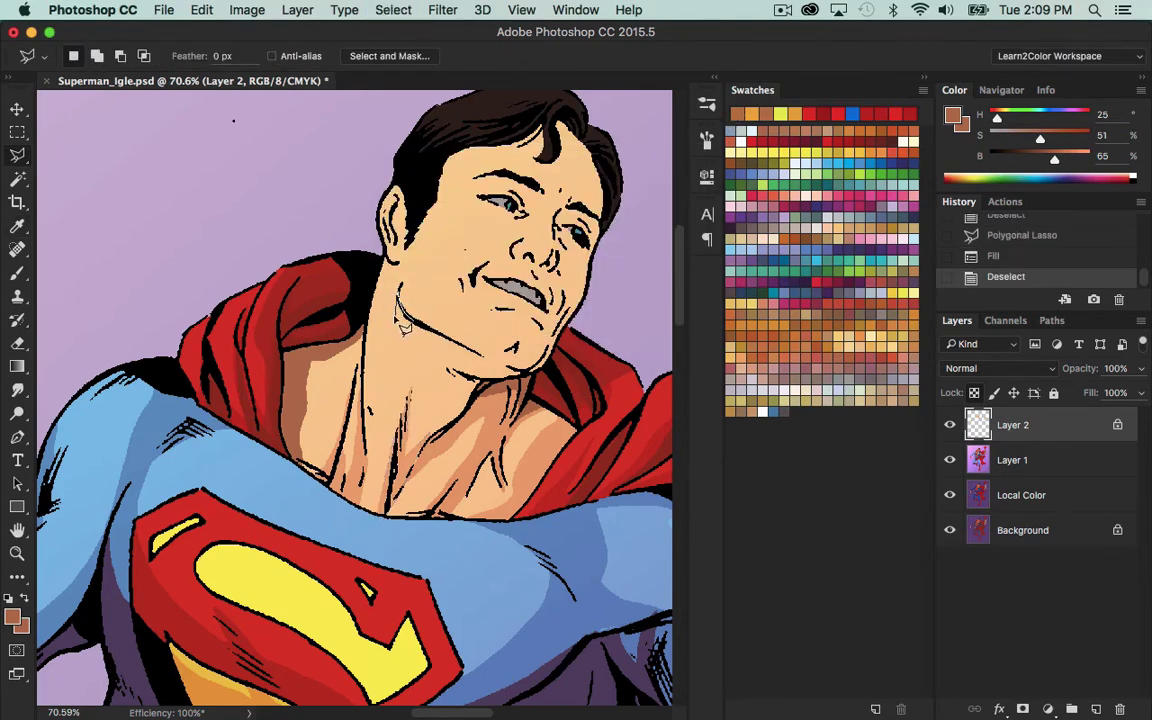
Lasso the underside of the jaw and the far edge of the face, fill them with the shadow color at 40% opacity, and deselect.
mouse_move(462, 386)
mouse_down()
mouse_move(558, 369)
mouse_move(598, 263)
mouse_move(595, 323)
mouse_move(612, 228)
mouse_up()
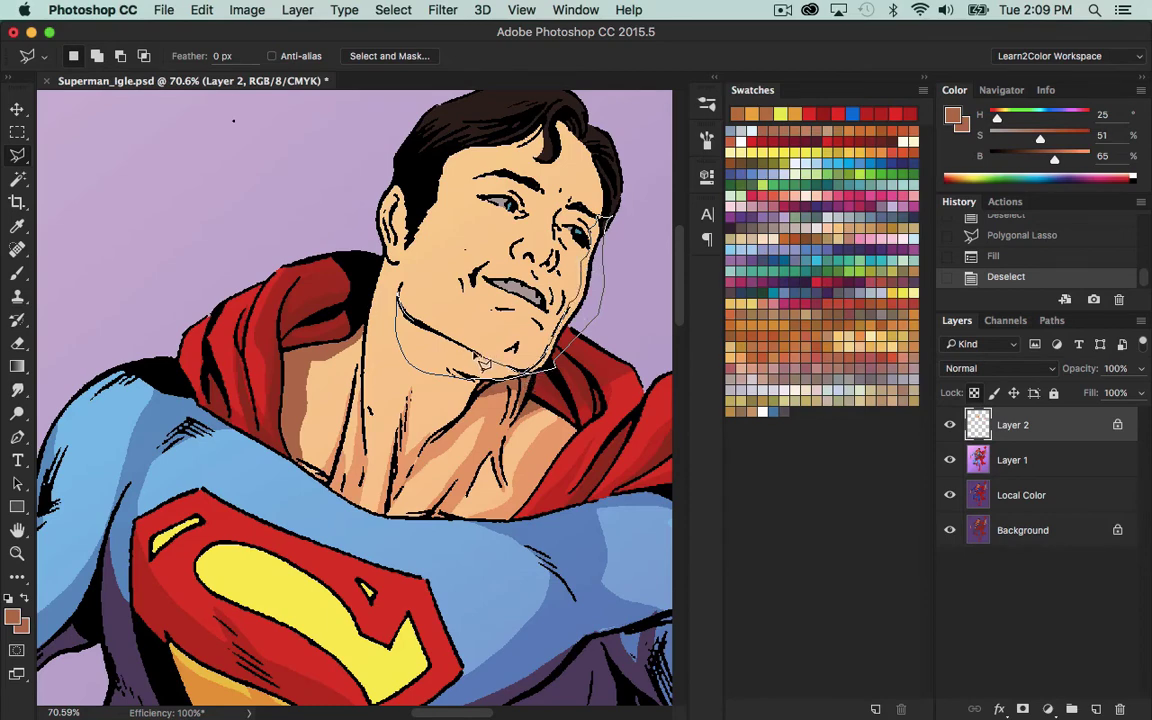
double_click(358, 266)
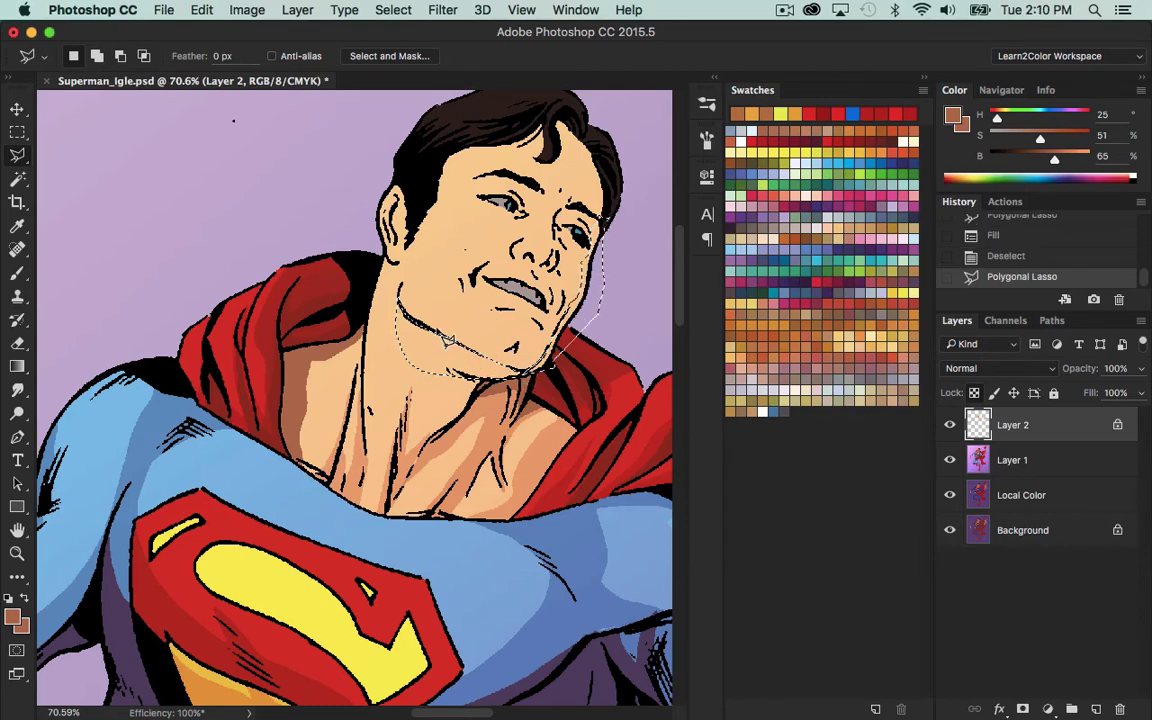
key(shift+BackSpace)
click(666, 185)
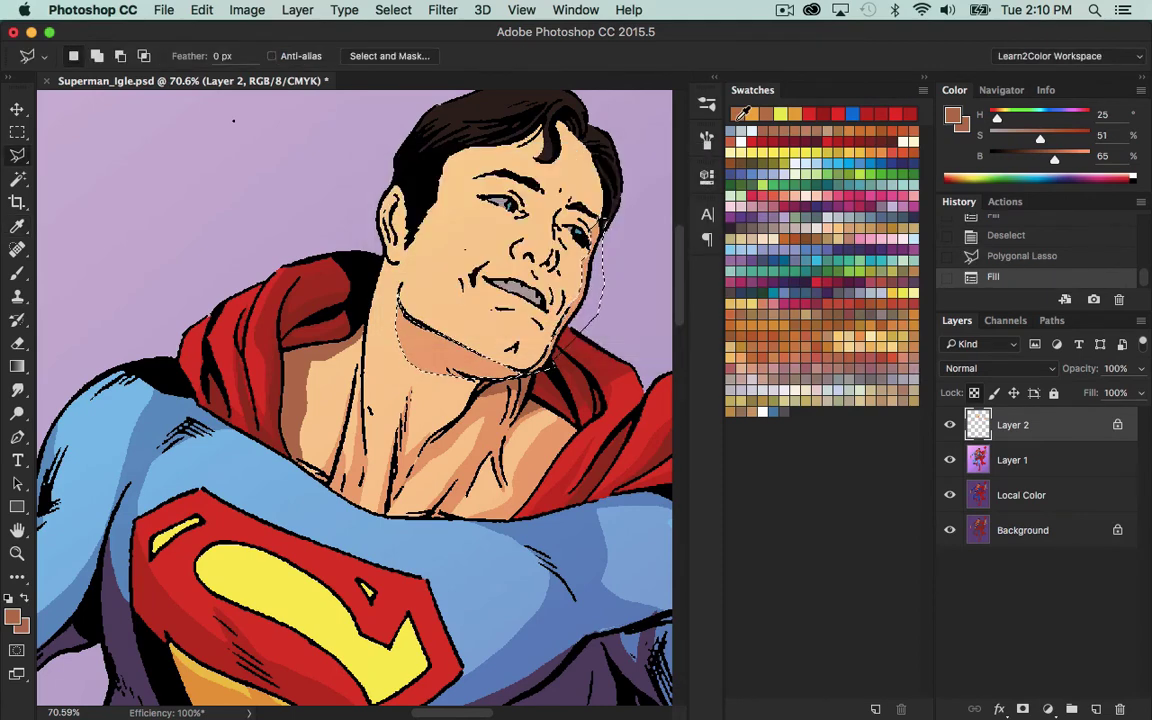
key(super+d)
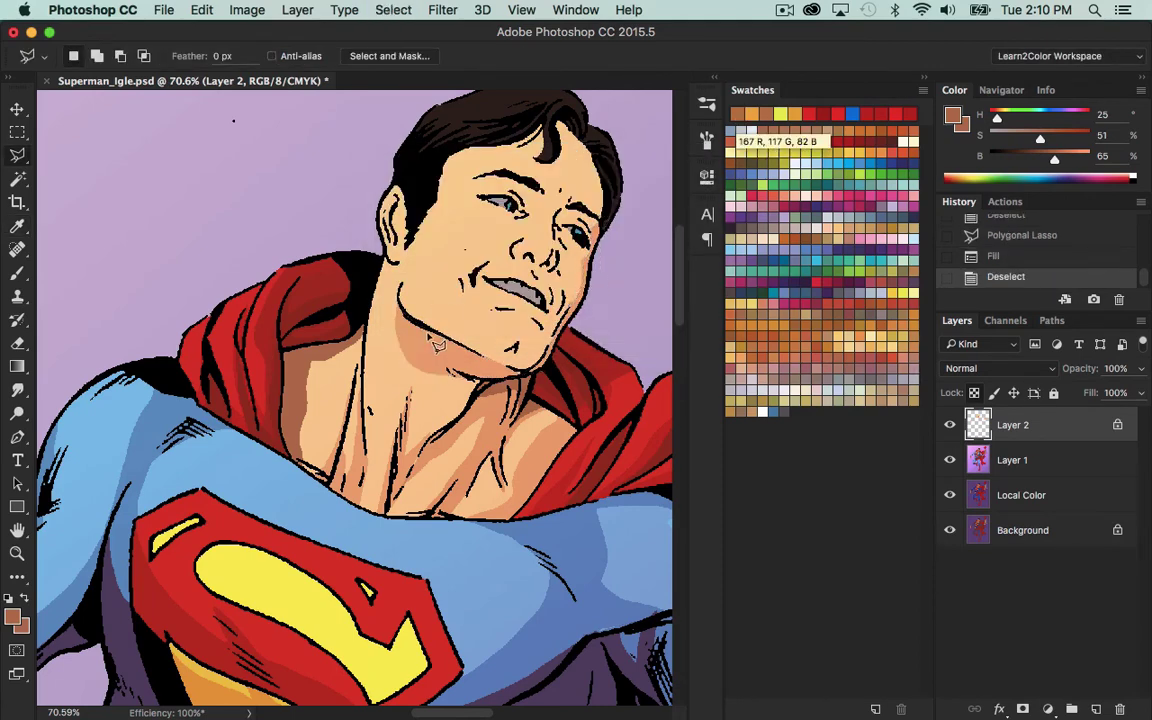
Lasso a narrow core shadow directly under the jawline, fill it with the full-strength shadow color, and deselect.
click(413, 324)
click(419, 339)
click(446, 361)
click(480, 374)
click(527, 374)
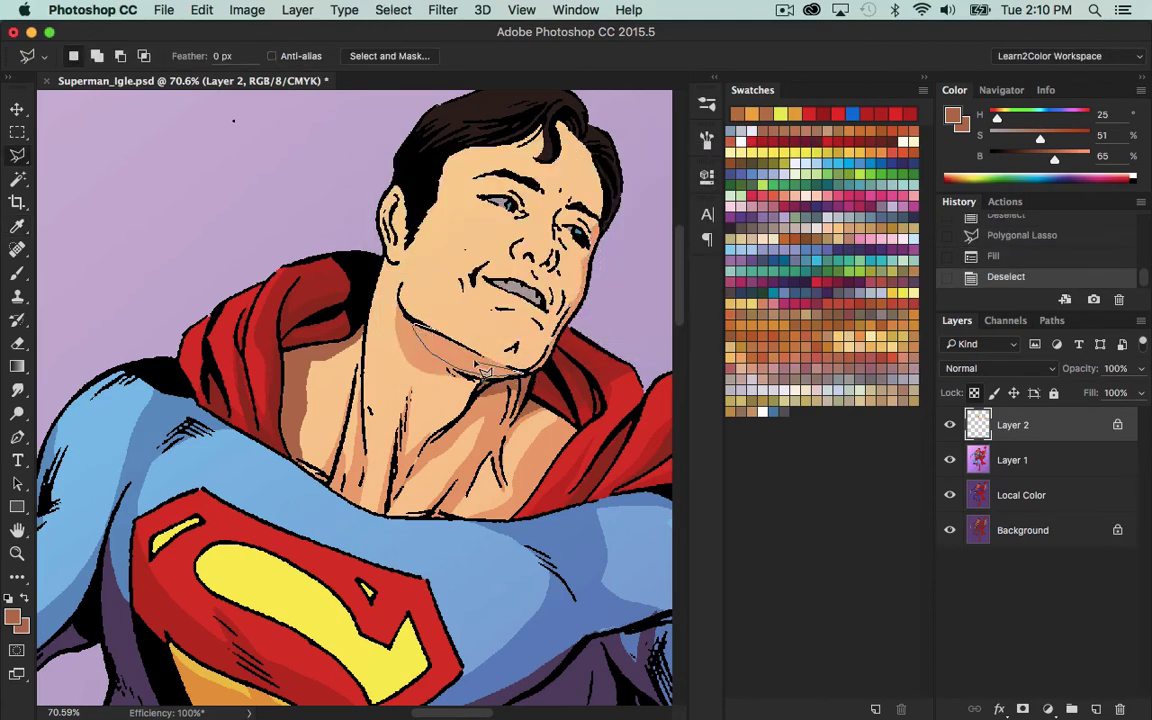
double_click(479, 365)
key(alt+BackSpace)
key(super+d)
Lasso the inner hollow of the ear, fill it with the shadow color at 40% opacity, and deselect.
drag(561, 318, 545, 449)
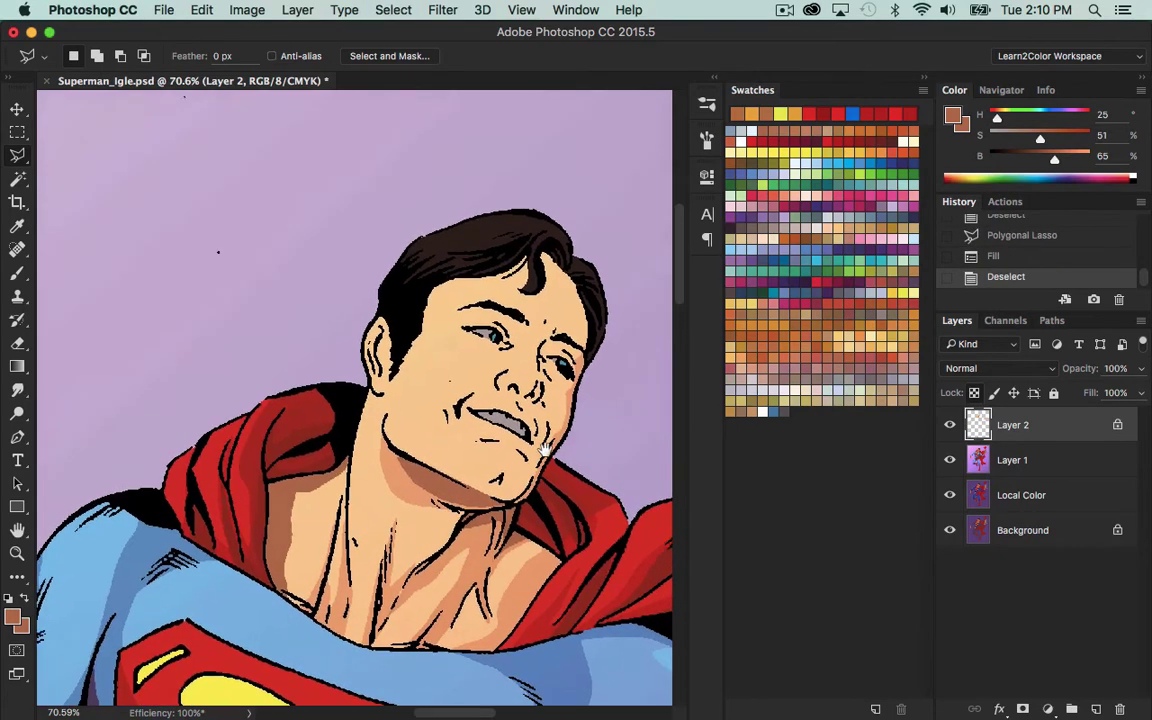
scroll(541, 452, up, 1)
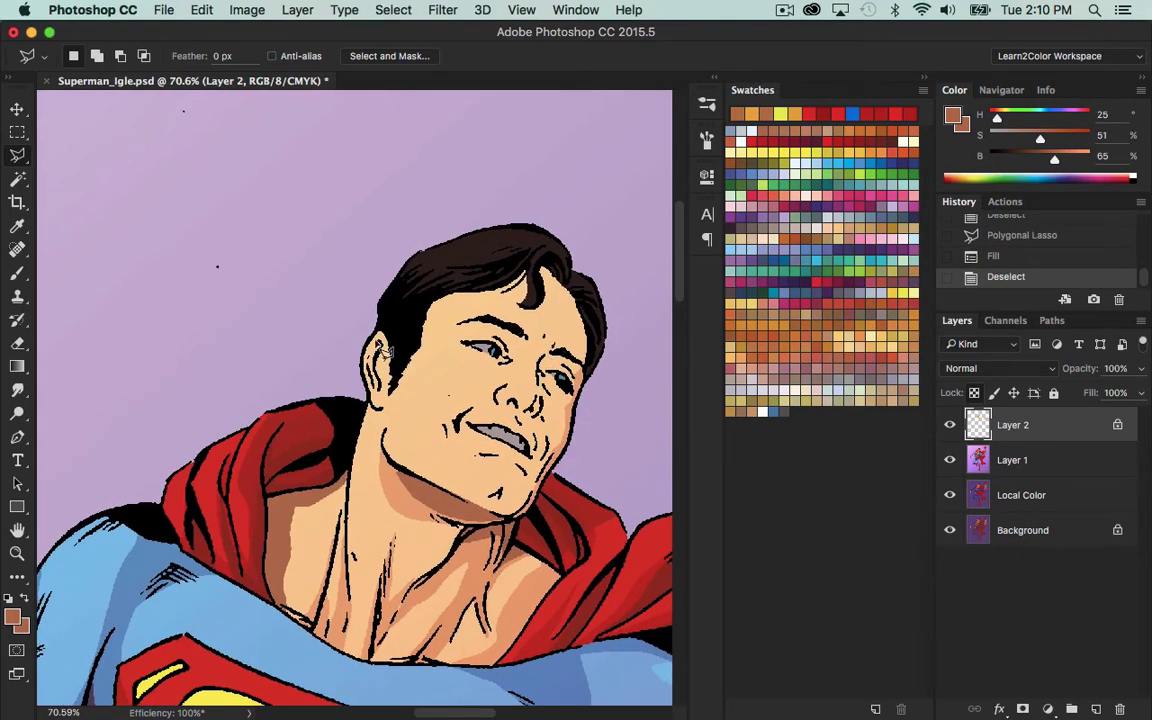
drag(375, 368, 380, 347)
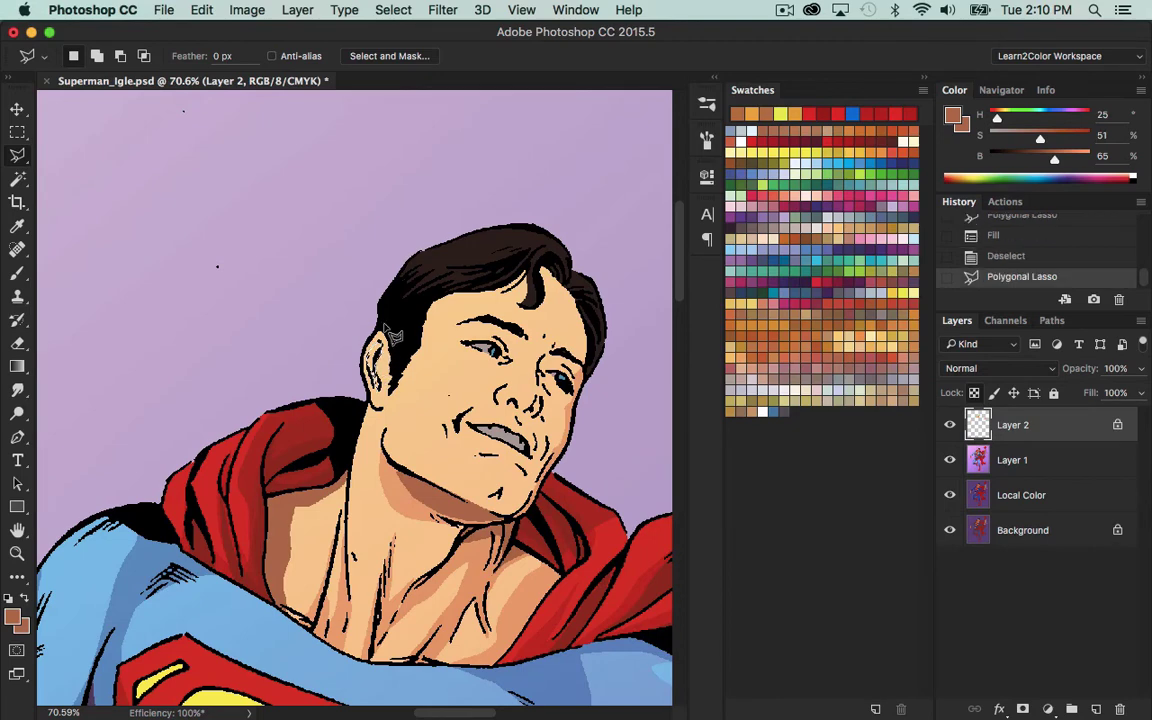
key(shift+BackSpace)
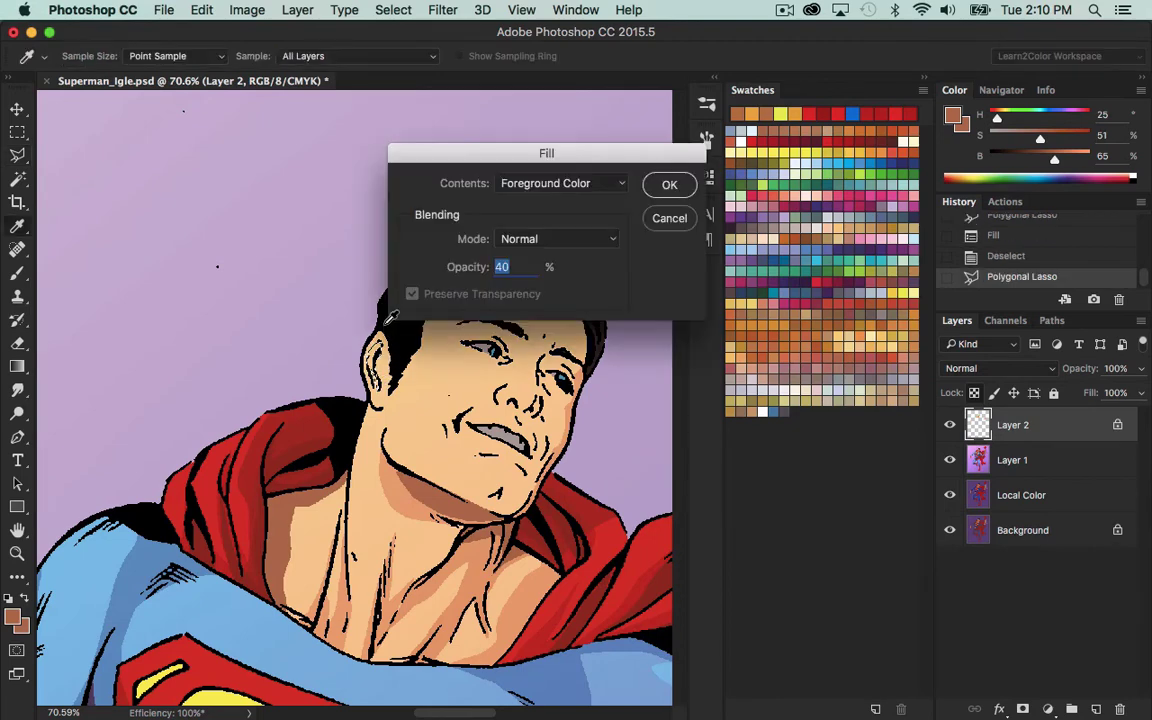
click(671, 186)
key(super+d)
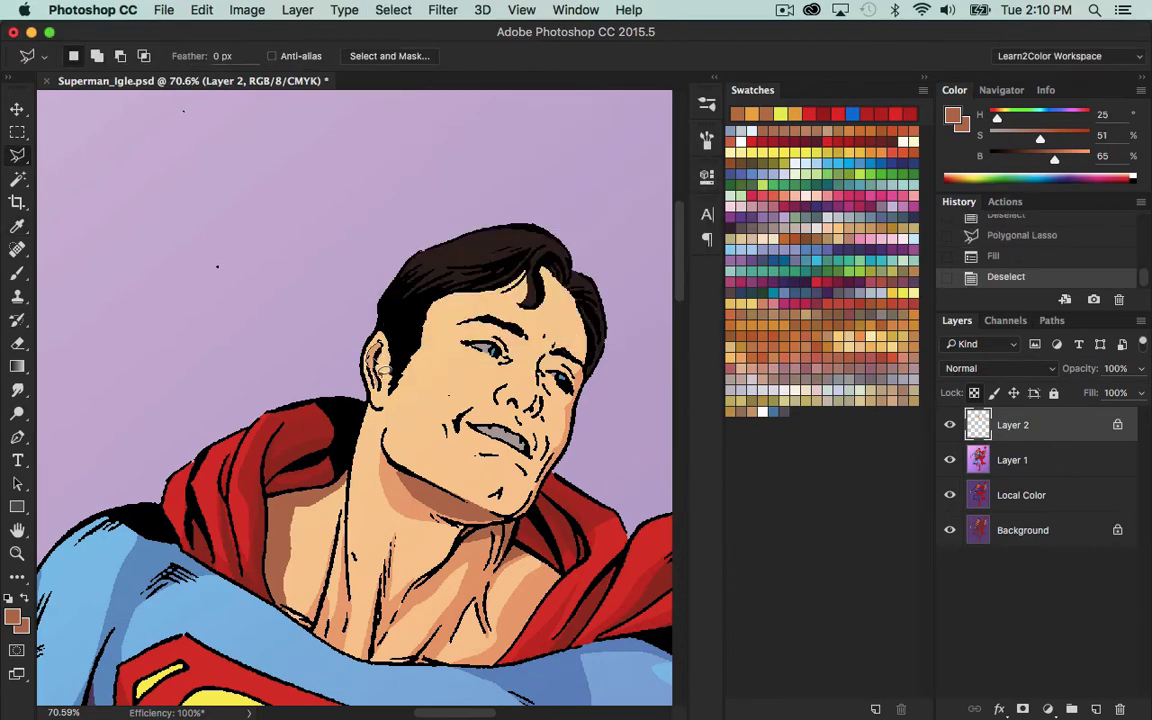
Lasso a smaller core shadow inside the ear, fill it with the full-strength shadow color, and deselect.
click(382, 369)
key(alt+BackSpace)
key(super+d)
Lasso the shadow the hair casts along the forehead hairline and curl, fill it with the full-strength shadow color, and deselect.
mouse_move(517, 265)
mouse_down()
mouse_move(428, 302)
mouse_move(503, 295)
mouse_move(527, 284)
mouse_move(531, 266)
mouse_move(548, 311)
mouse_move(533, 319)
mouse_move(553, 285)
mouse_move(600, 346)
mouse_move(572, 242)
mouse_move(534, 242)
mouse_up()
key(alt+BackSpace)
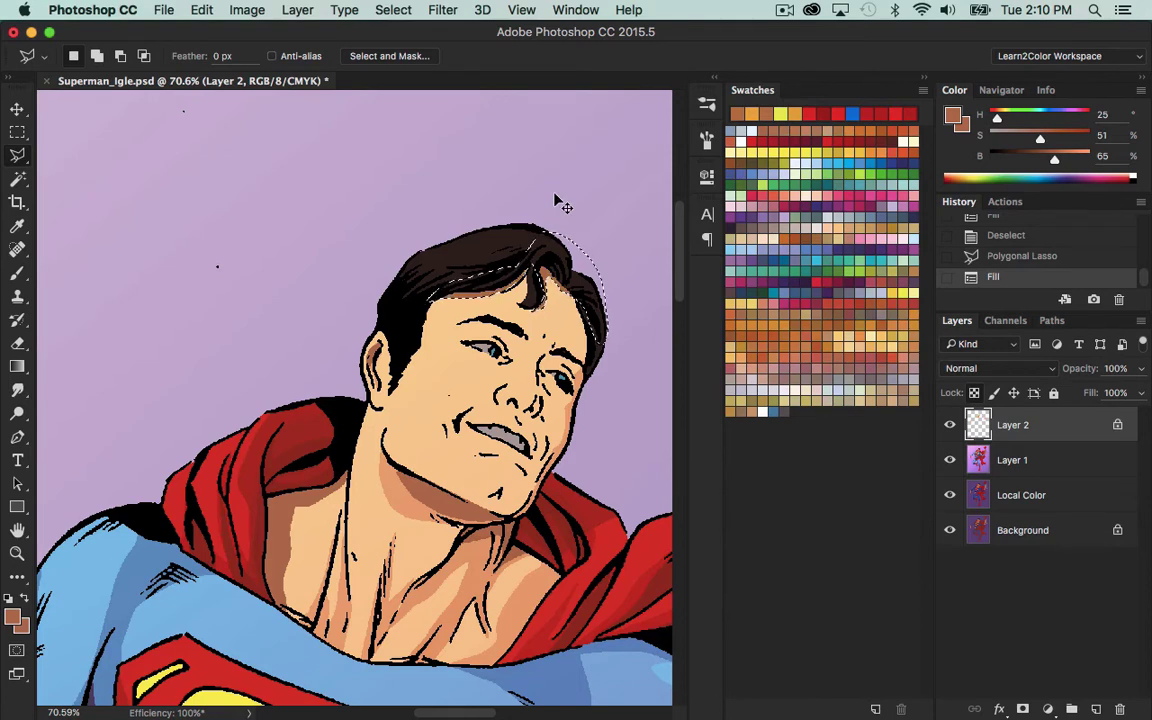
key(super+d)
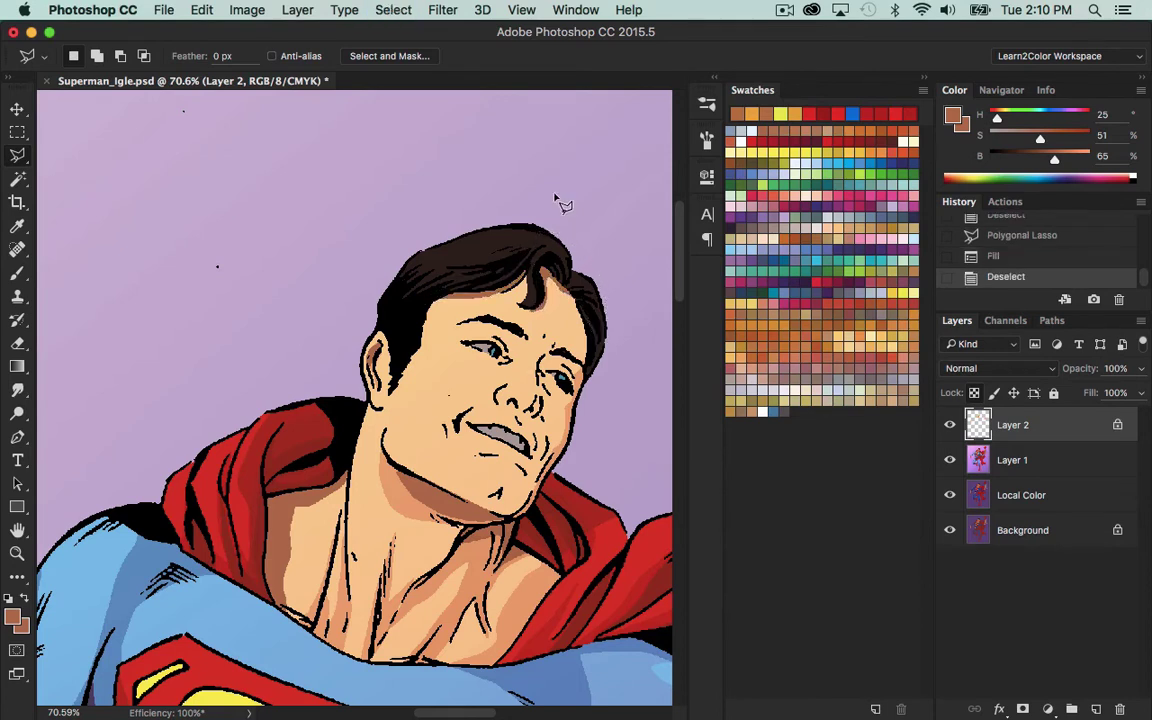
Lasso both eye sockets beneath the eyebrows as one selection, fill them twice with the shadow color at 40% opacity, and deselect.
mouse_move(514, 330)
mouse_down()
mouse_move(457, 334)
mouse_move(510, 361)
mouse_up()
click(530, 342)
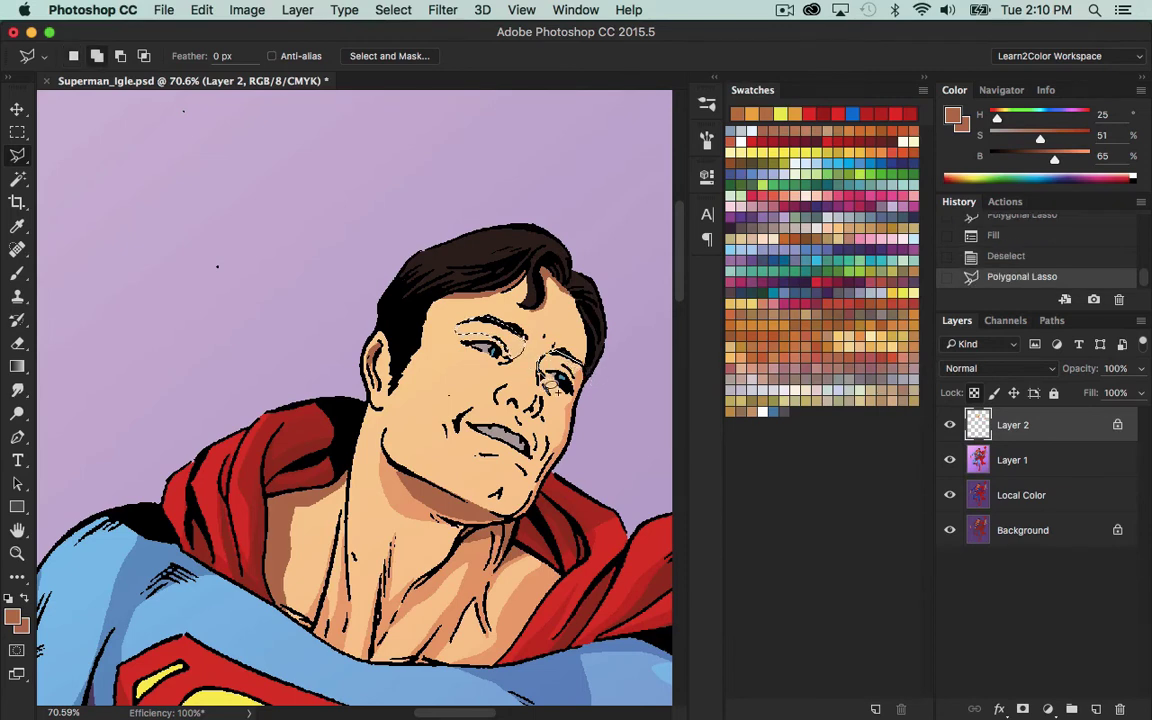
mouse_move(542, 376)
mouse_down()
mouse_move(575, 383)
mouse_move(594, 370)
mouse_up()
click(592, 366)
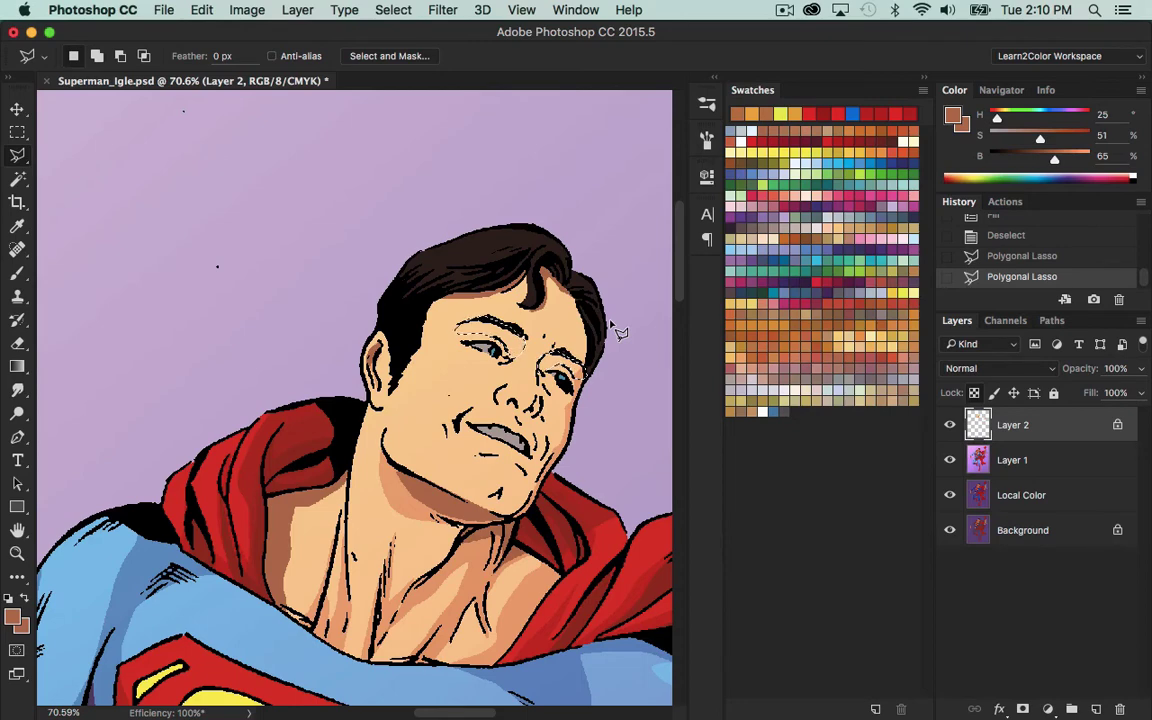
key(shift+F5)
click(665, 185)
key(shift+F5)
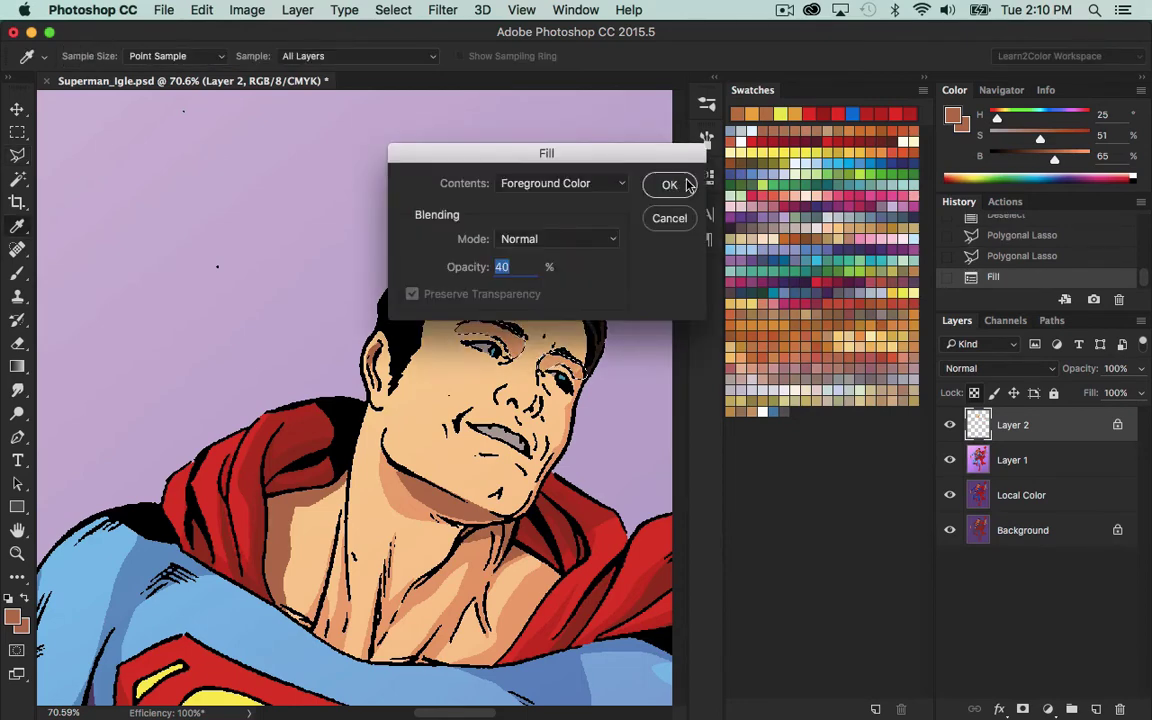
click(668, 185)
key(ctrl+d)
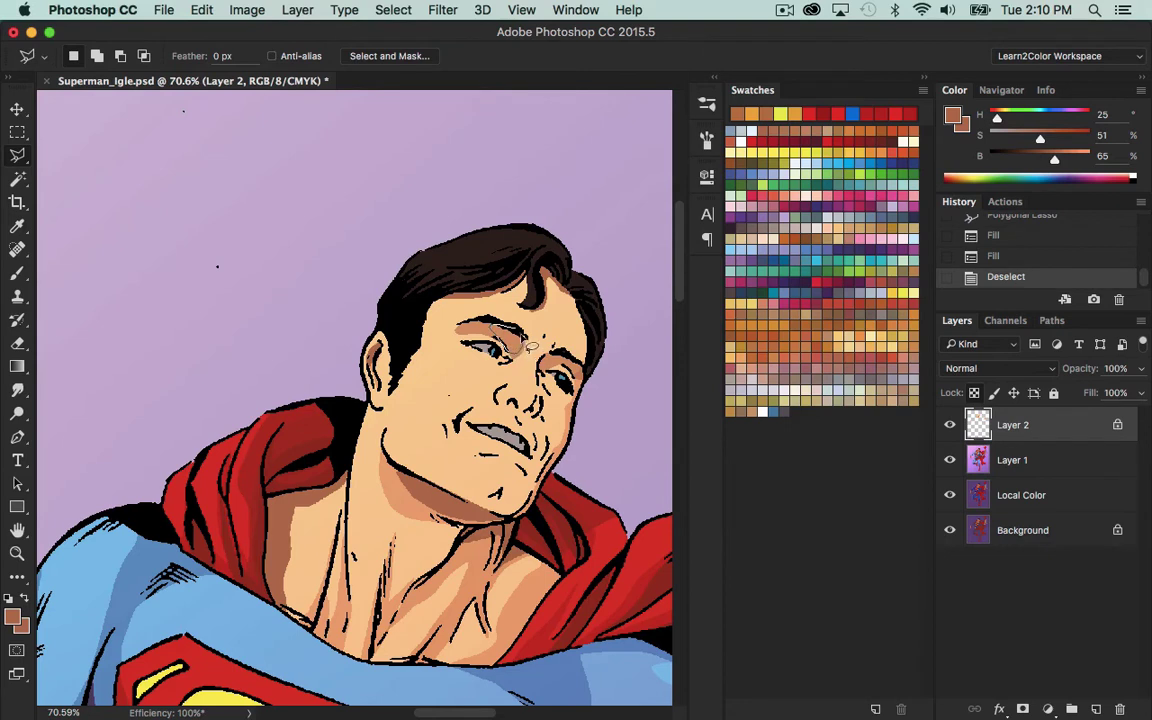
Lasso smaller core shadows in both eye sockets beside the nose bridge and brows, fill them with the full-strength shadow color, and deselect.
drag(526, 351, 521, 336)
mouse_move(586, 374)
mouse_down()
mouse_move(566, 381)
mouse_move(582, 399)
mouse_move(577, 435)
mouse_move(606, 382)
mouse_move(589, 371)
mouse_up()
key(alt+BackSpace)
key(super+d)
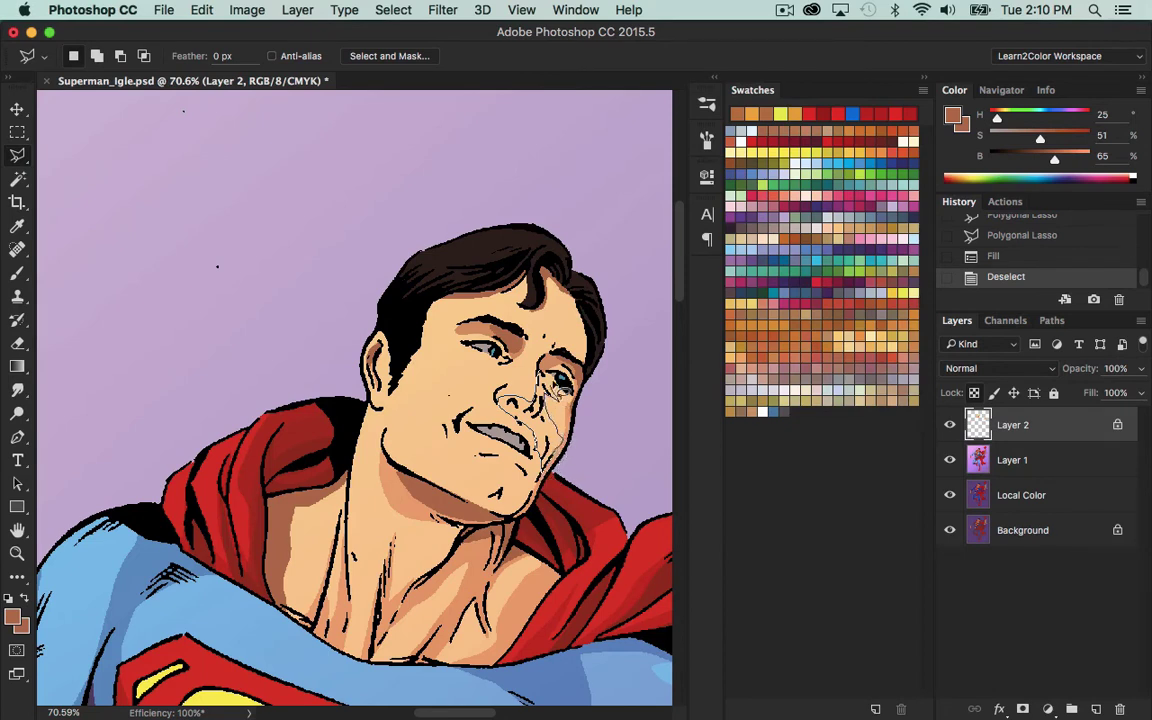
Lasso the shaded side of the nose and the adjoining far cheek, fill them with the shadow color at 40% opacity, and deselect.
click(547, 375)
key(shift+F5)
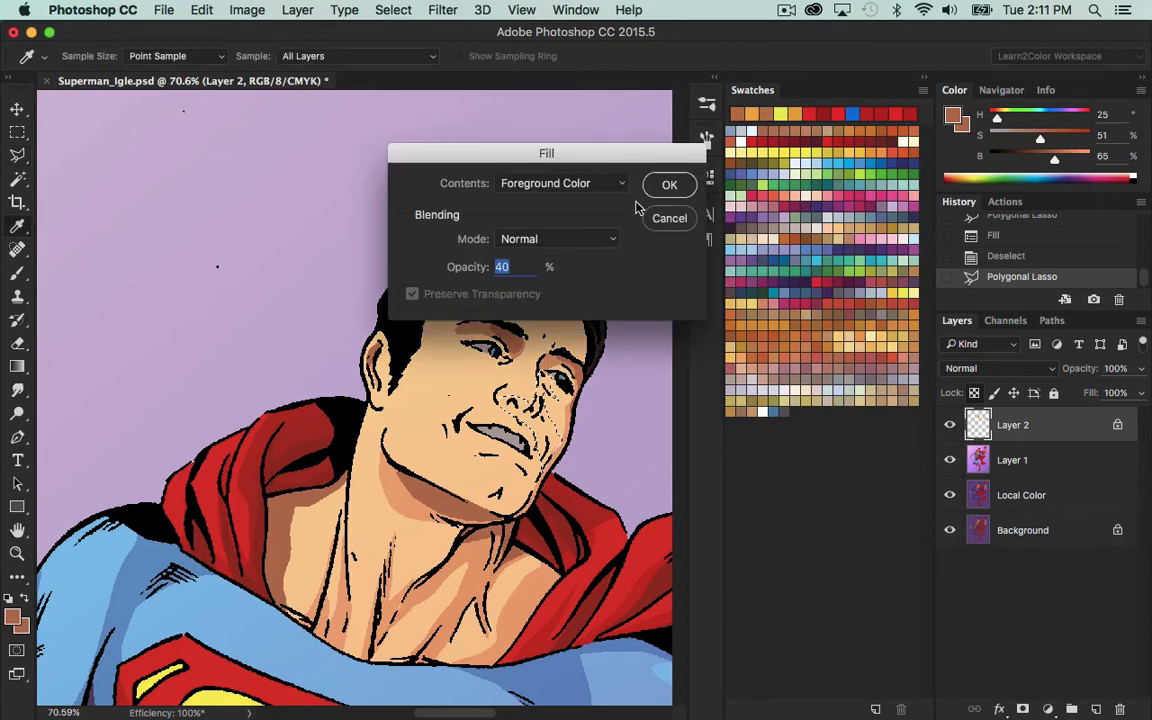
click(663, 185)
key(super+d)
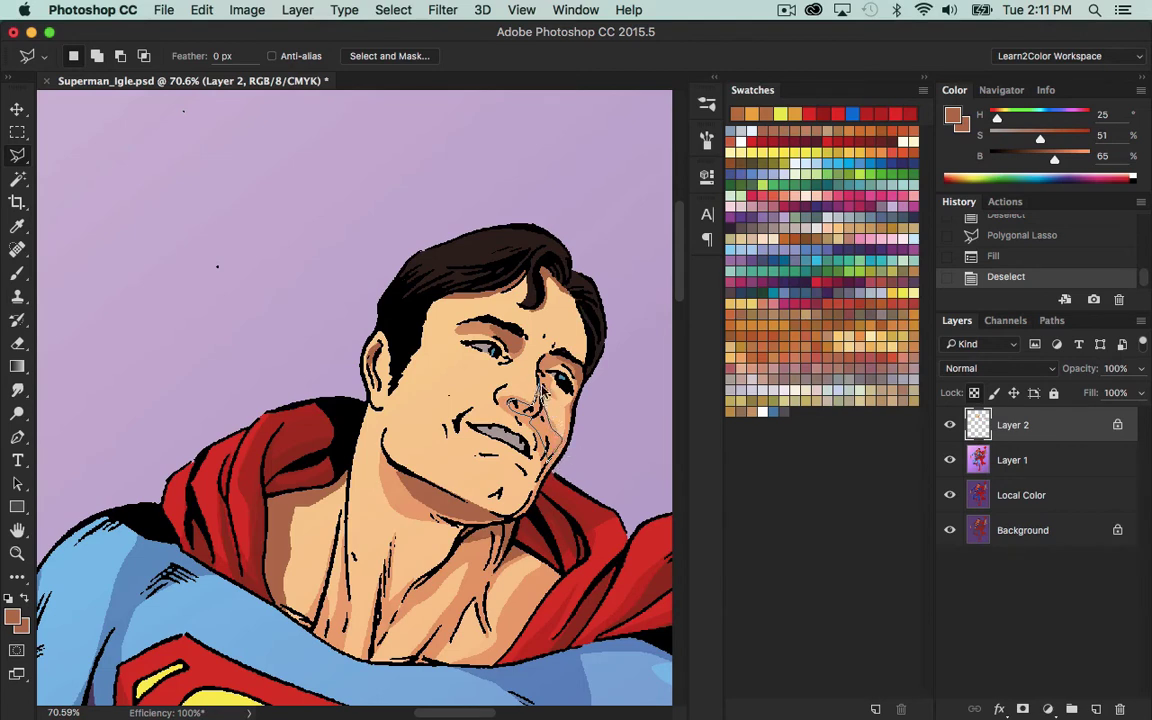
Lasso the core shadow beside the nose and along the far cheek edge, fill it with the full-strength shadow color, and deselect.
double_click(540, 392)
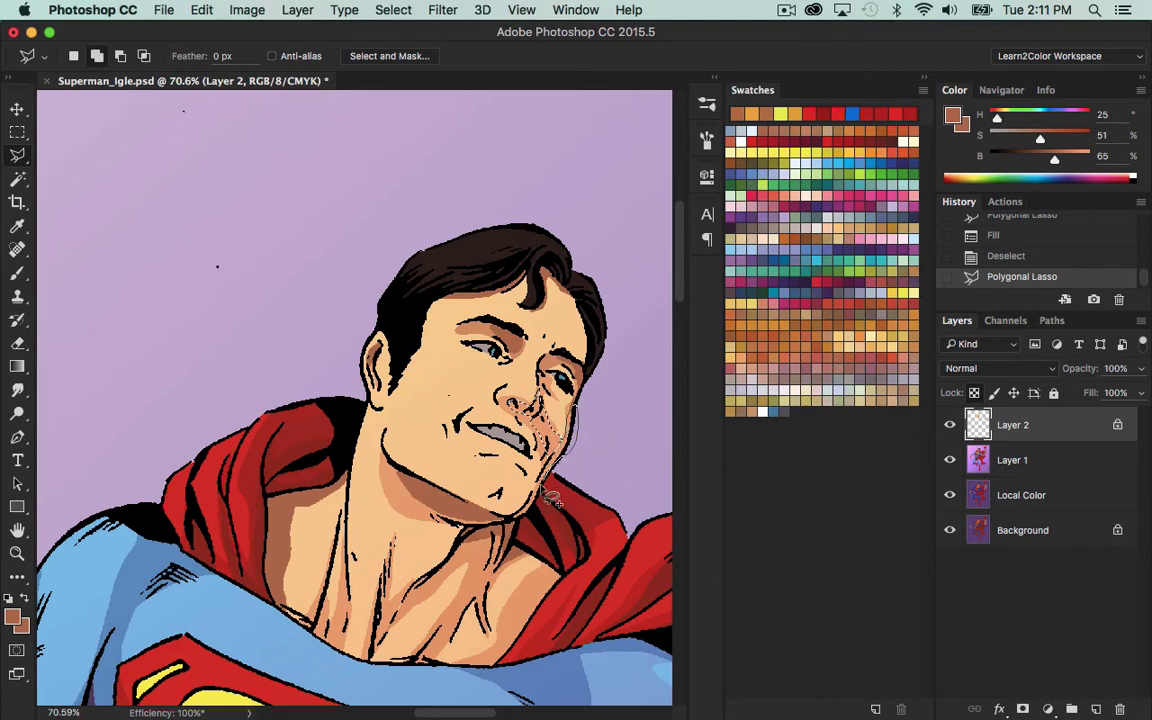
mouse_move(540, 486)
mouse_down()
mouse_move(527, 525)
mouse_move(560, 440)
mouse_up()
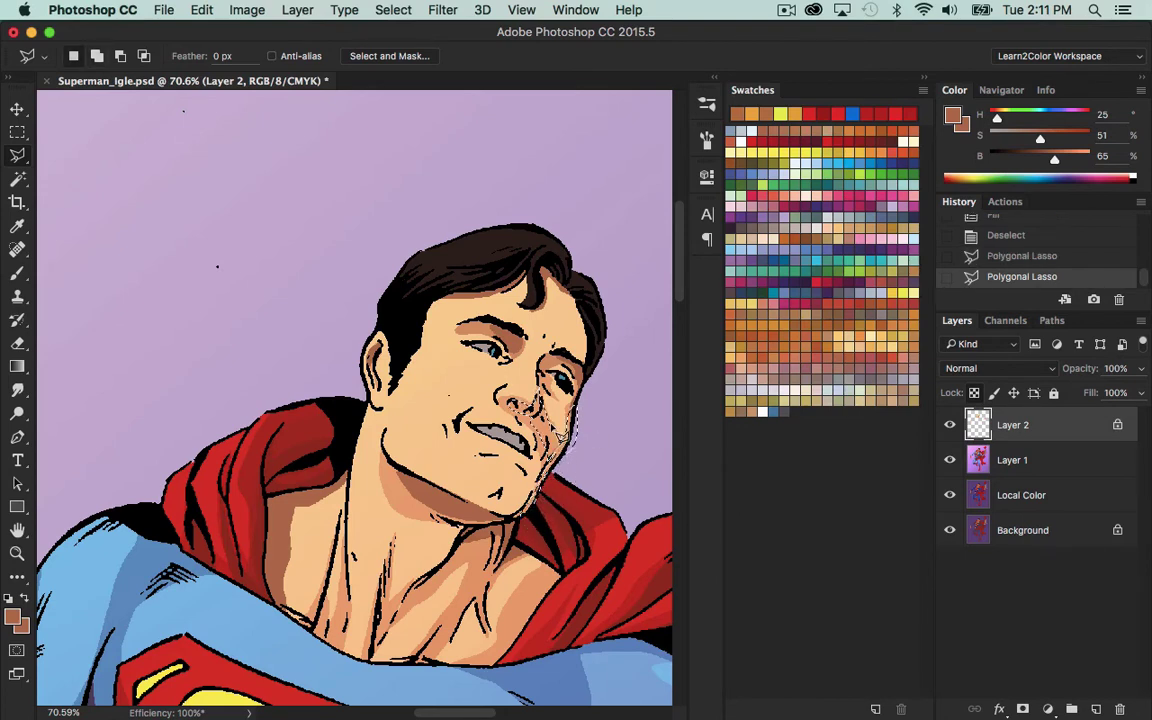
key(alt+BackSpace)
key(super+d)
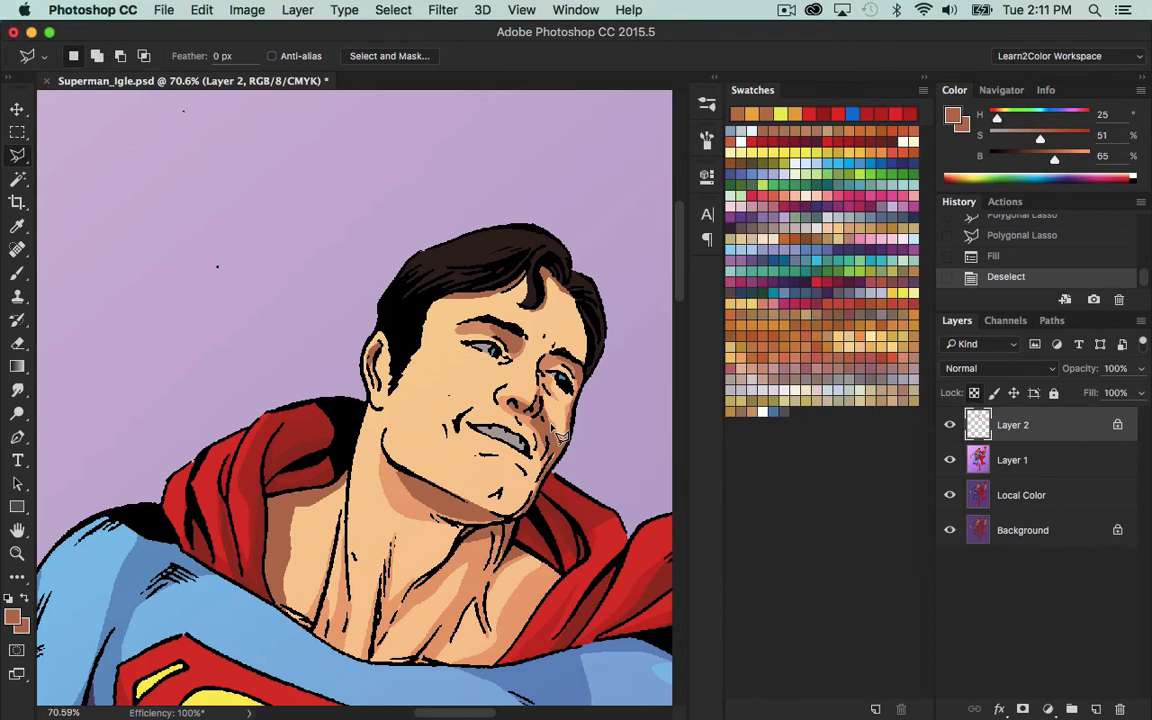
Lasso the shadow beneath the lower lip out to the far corner of the mouth, fill it with the shadow color at 40% opacity, and deselect.
click(497, 466)
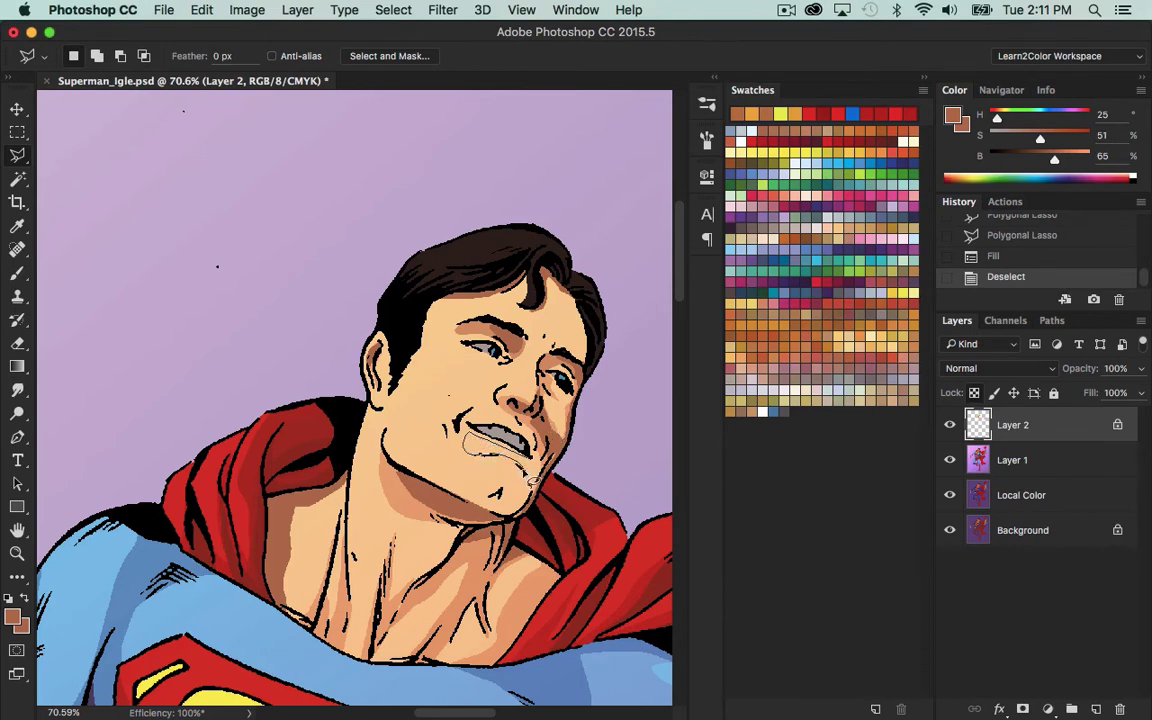
click(533, 478)
click(546, 467)
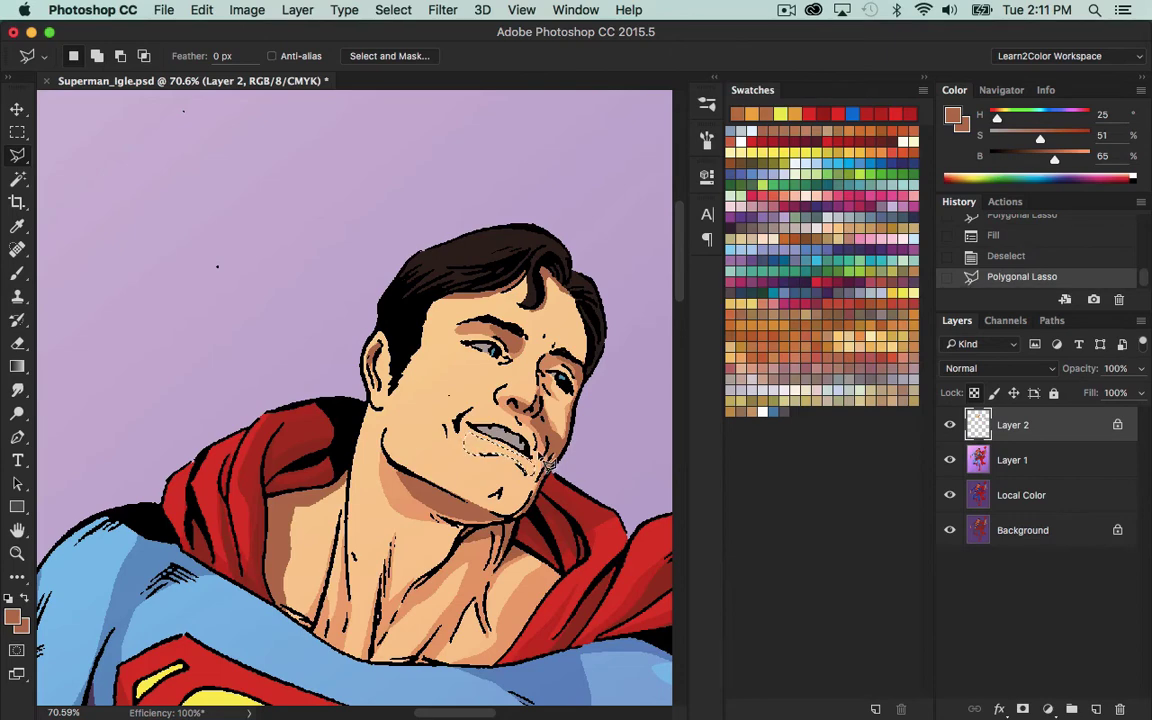
key(shift+F5)
click(677, 185)
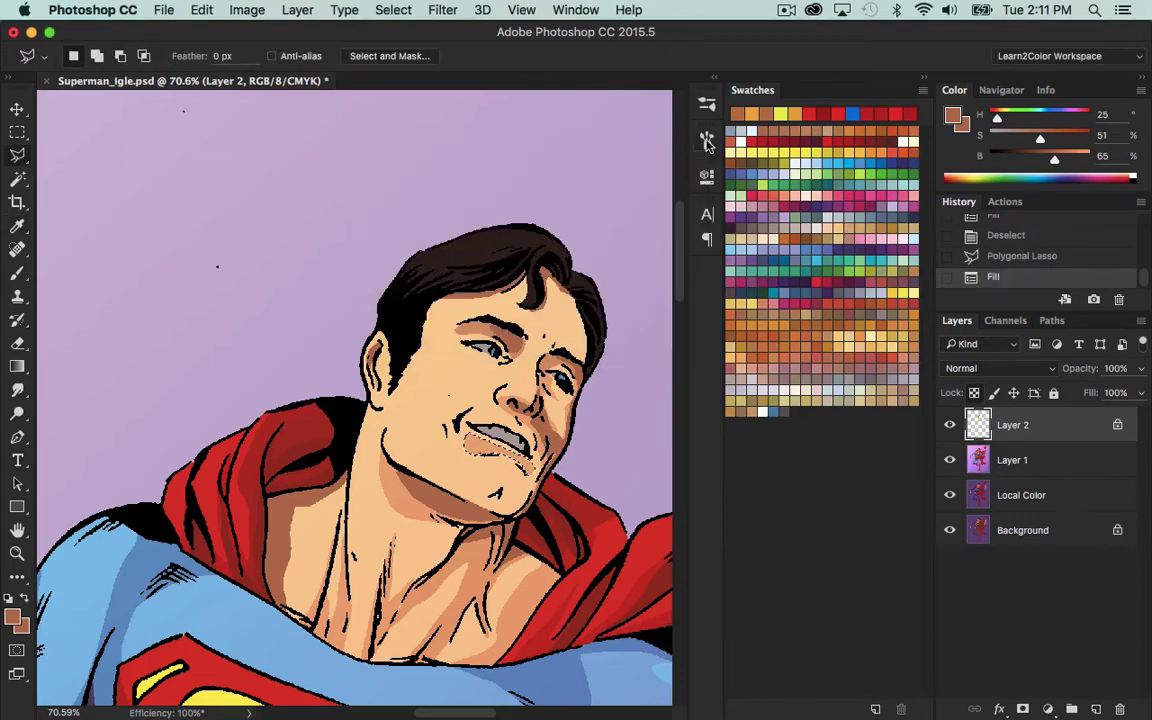
key(ctrl+d)
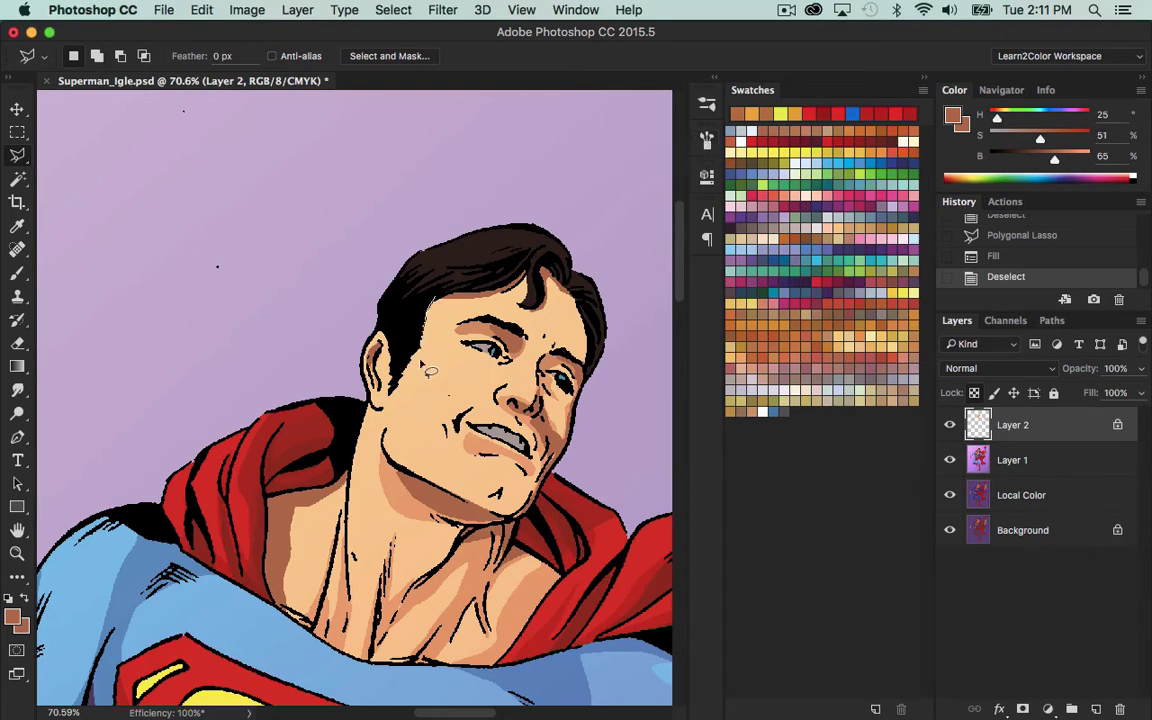
Lasso the near side plane of the face from the temple down the cheek to the jawline and back up before the ear.
click(425, 300)
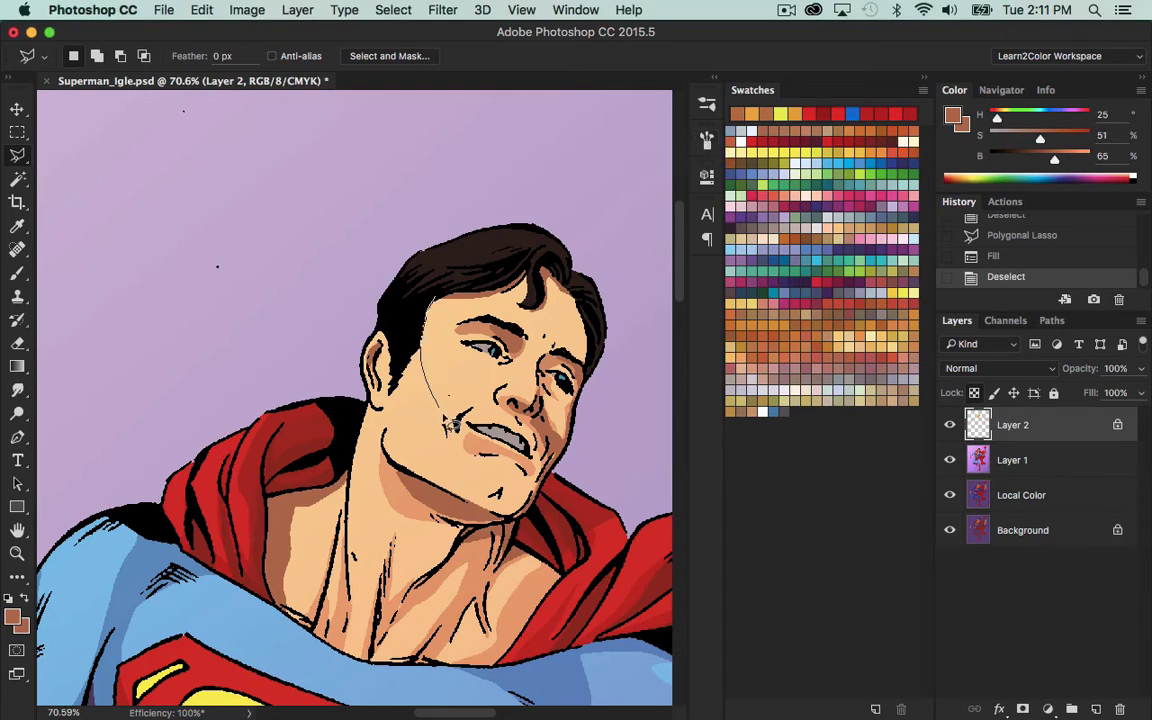
click(465, 505)
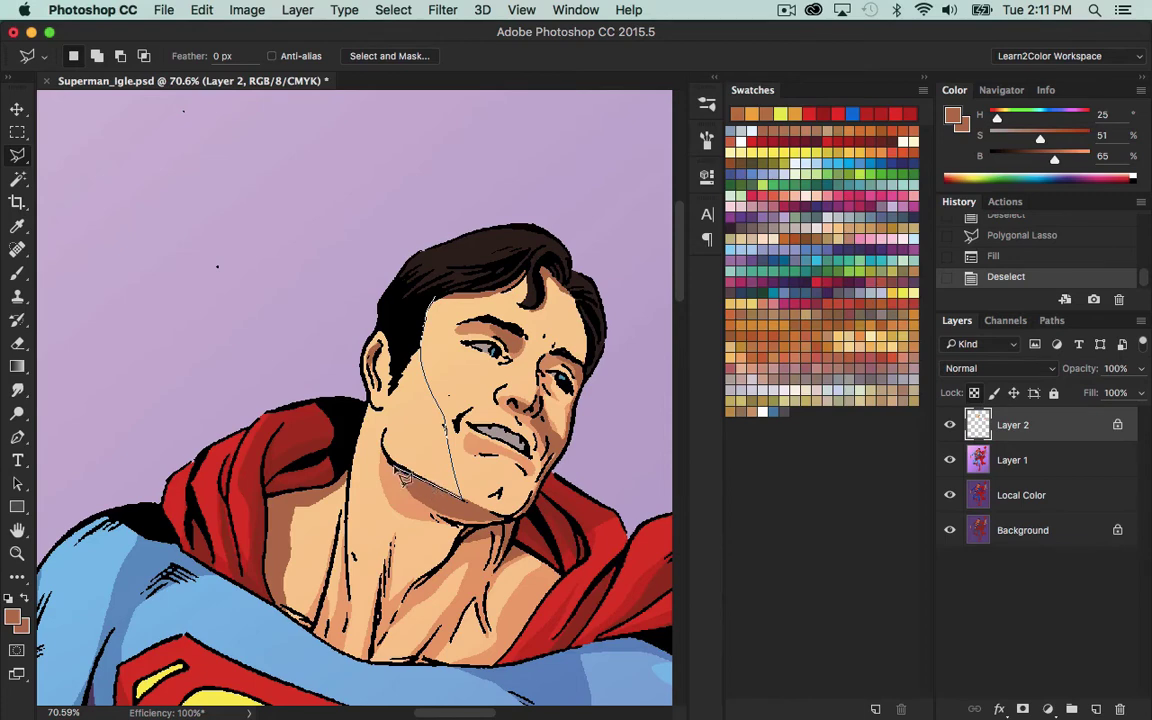
click(396, 468)
click(385, 452)
click(384, 433)
click(411, 313)
Try filling the selected side of the face with the shadow color at 40% opacity, and undo the fill.
key(shift+BackSpace)
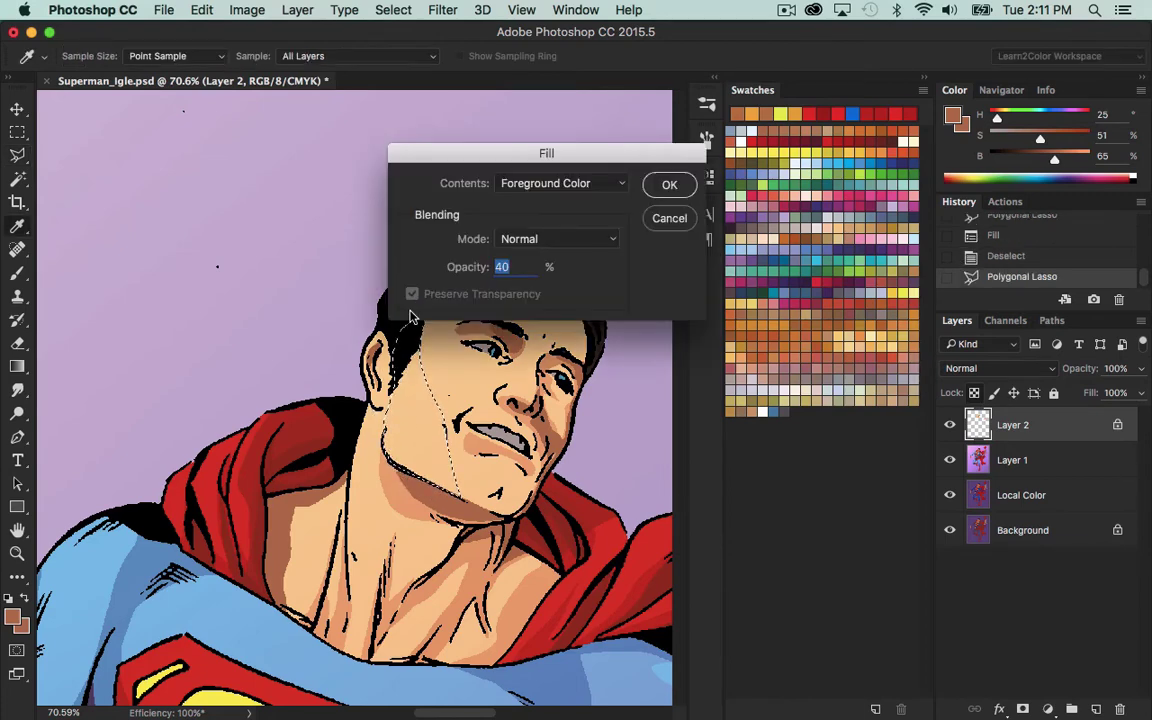
click(669, 185)
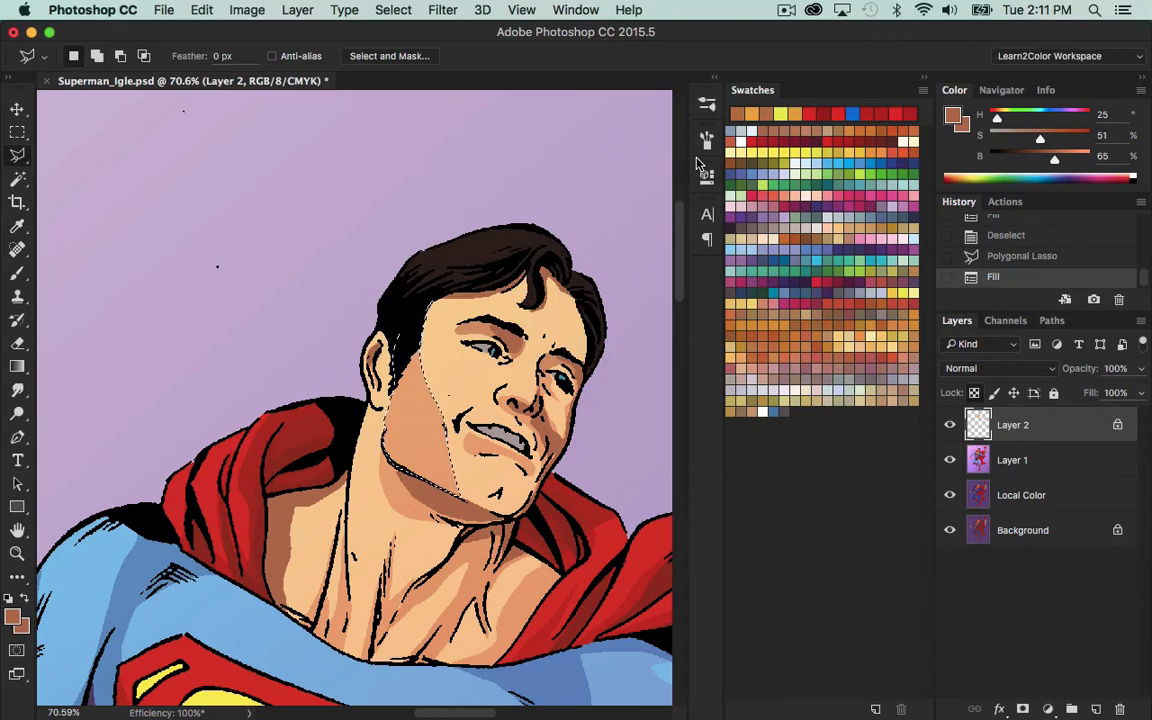
key(super+z)
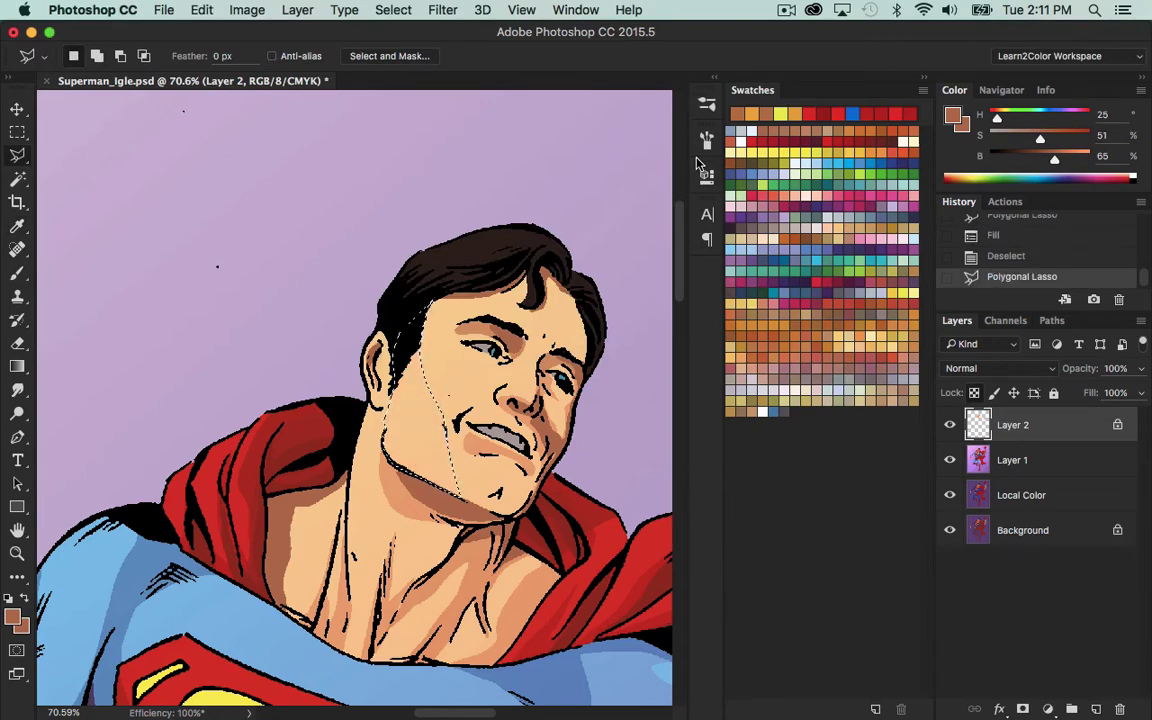
Fill the selected side of the face with the shadow color at an opacity below 40%, and deselect.
key(shift+BackSpace)
click(669, 185)
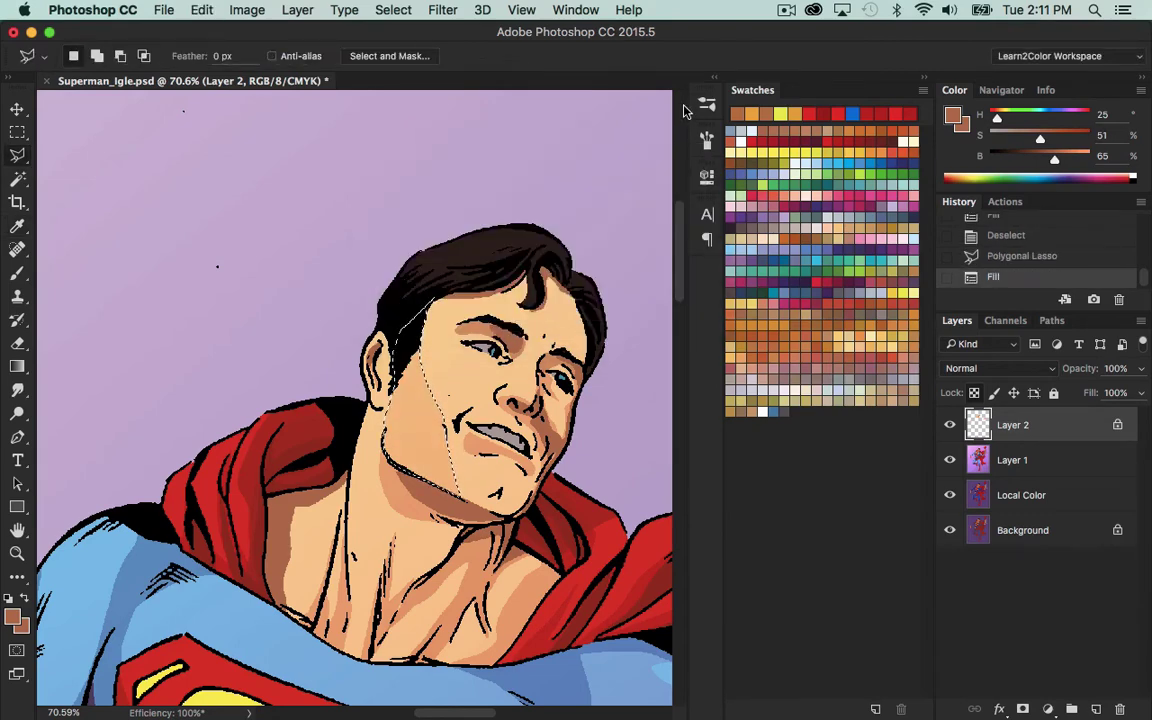
key(super+d)
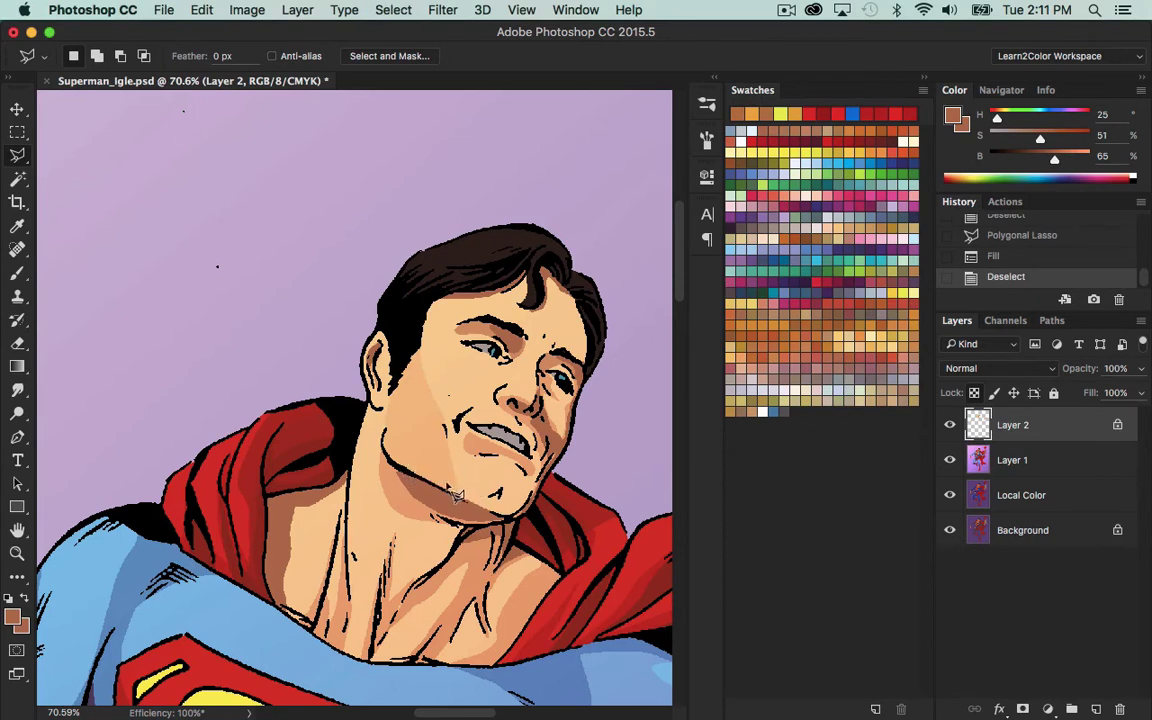
Lasso a forked shadow from the sideburn along the cheek hollow and the jaw, fill it with the shadow color at reduced opacity, and deselect.
click(410, 388)
mouse_move(414, 473)
mouse_down()
mouse_move(386, 450)
mouse_move(400, 353)
mouse_move(414, 347)
mouse_up()
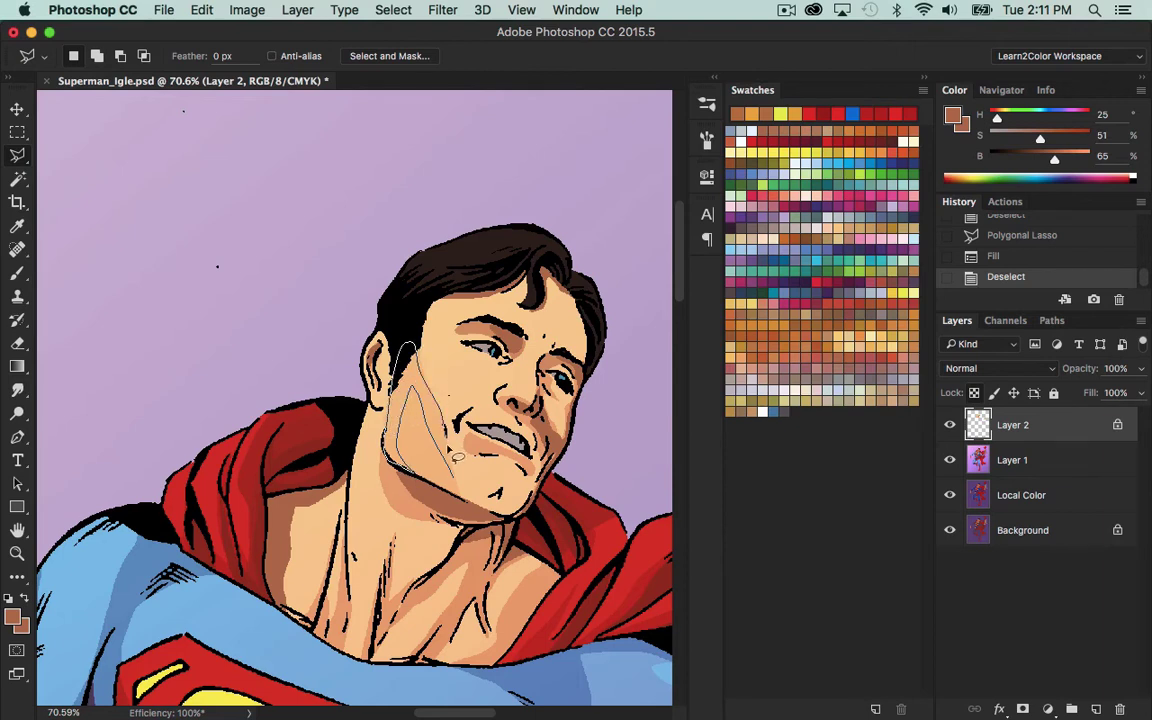
click(459, 484)
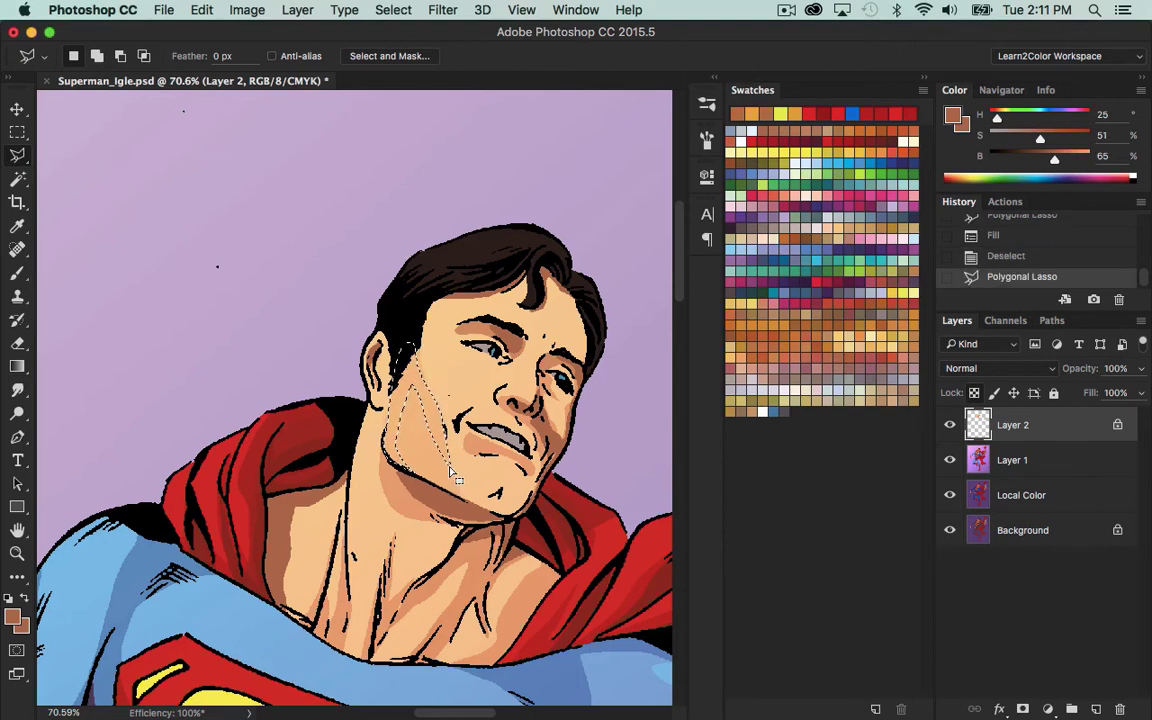
key(shift+F5)
click(670, 186)
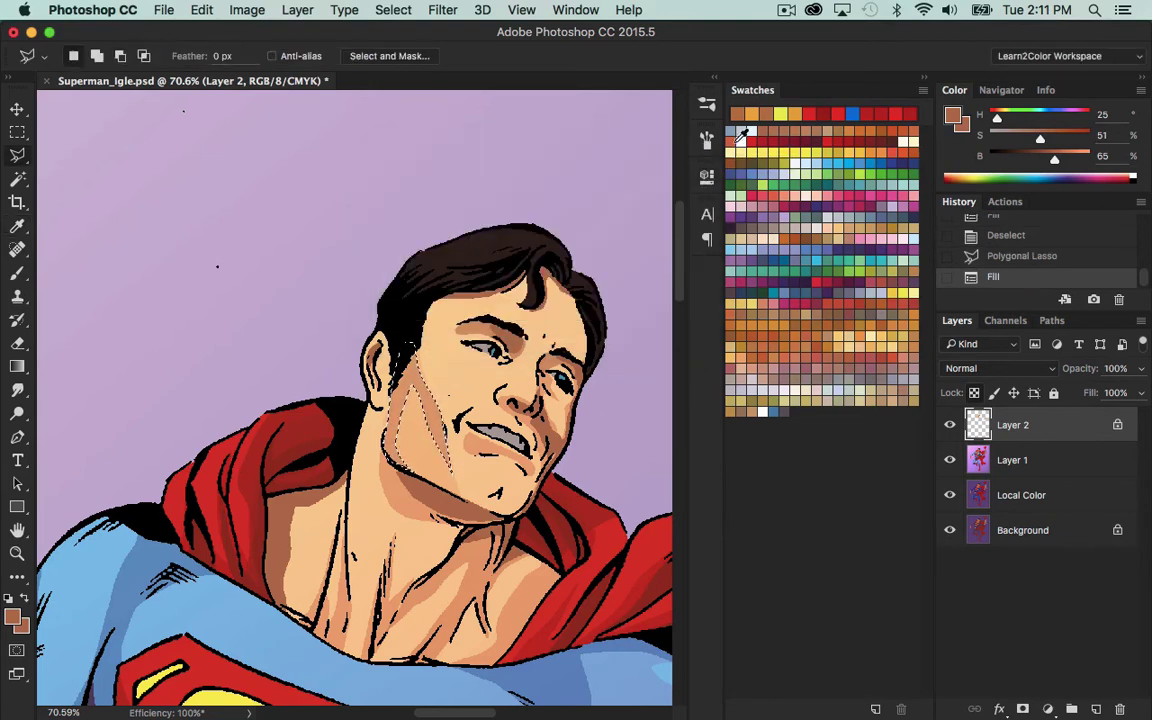
key(super+d)
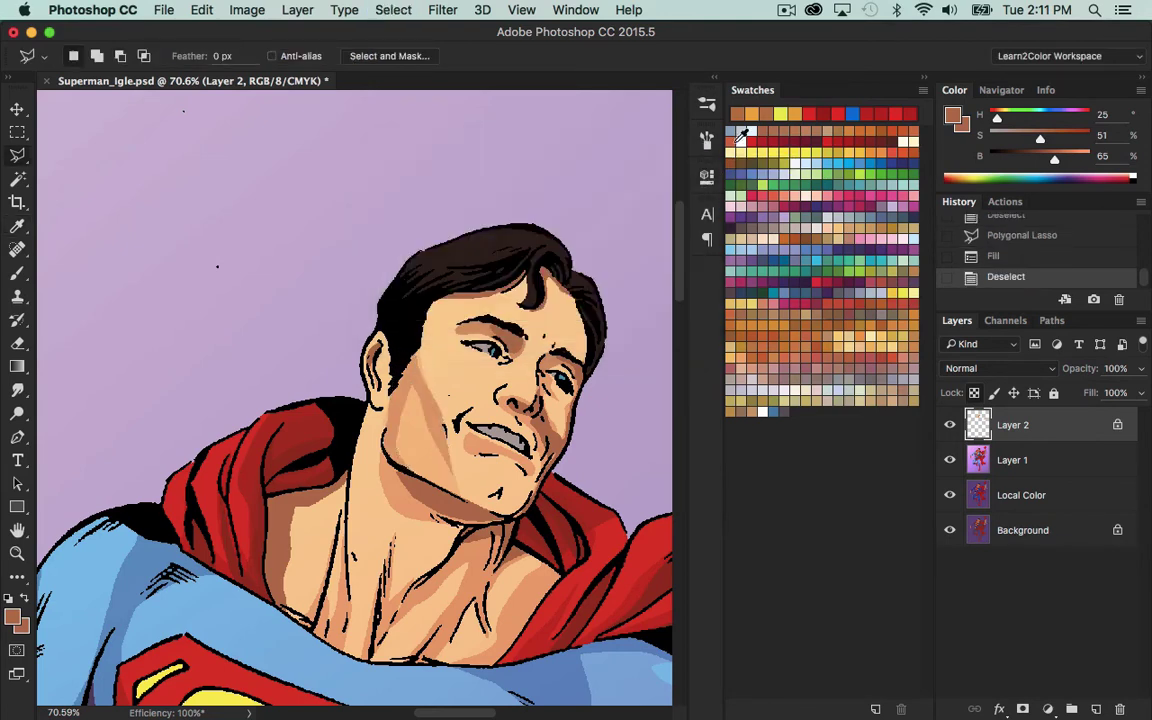
Lasso the shaded side of the raised hand beneath the bird, from wrist to fingers, fill it with the shadow color at reduced opacity, and deselect.
key(z)
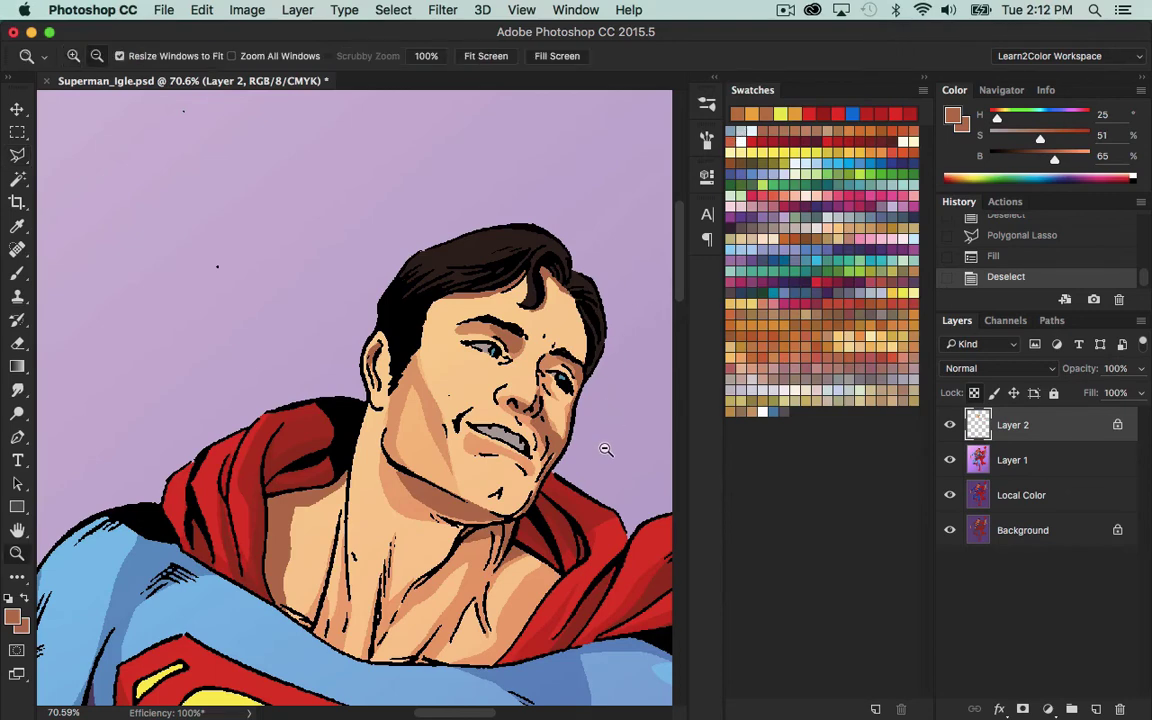
key(super+0)
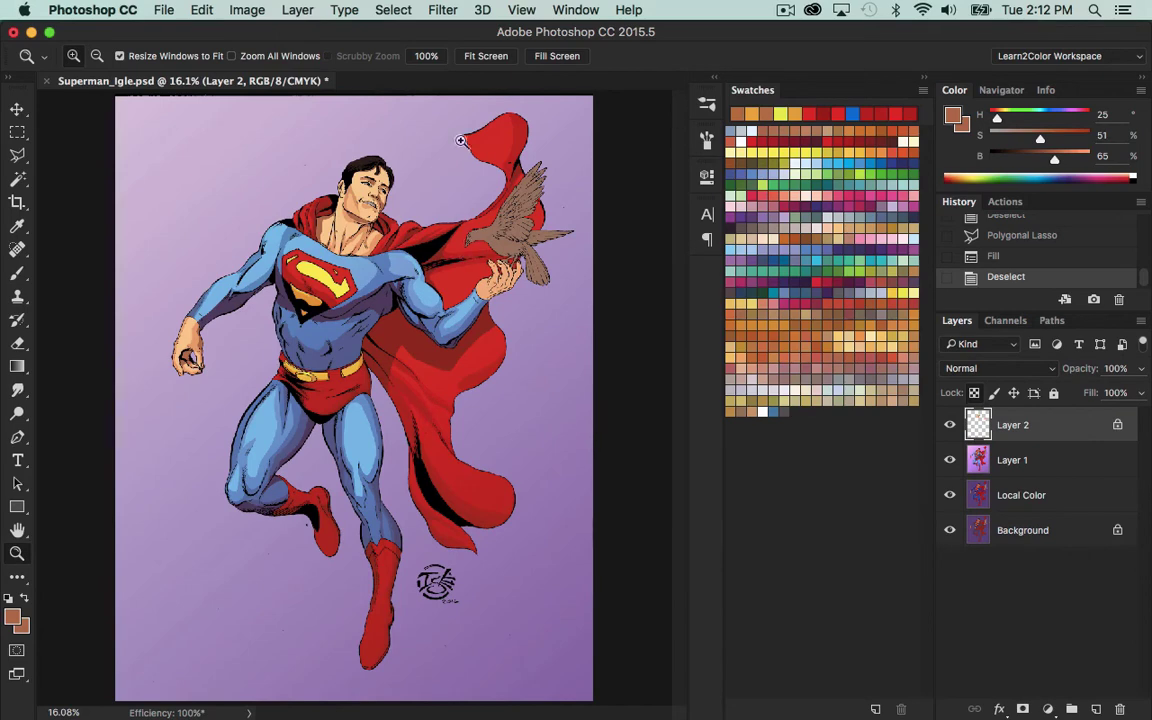
drag(484, 197, 554, 393)
drag(338, 297, 478, 337)
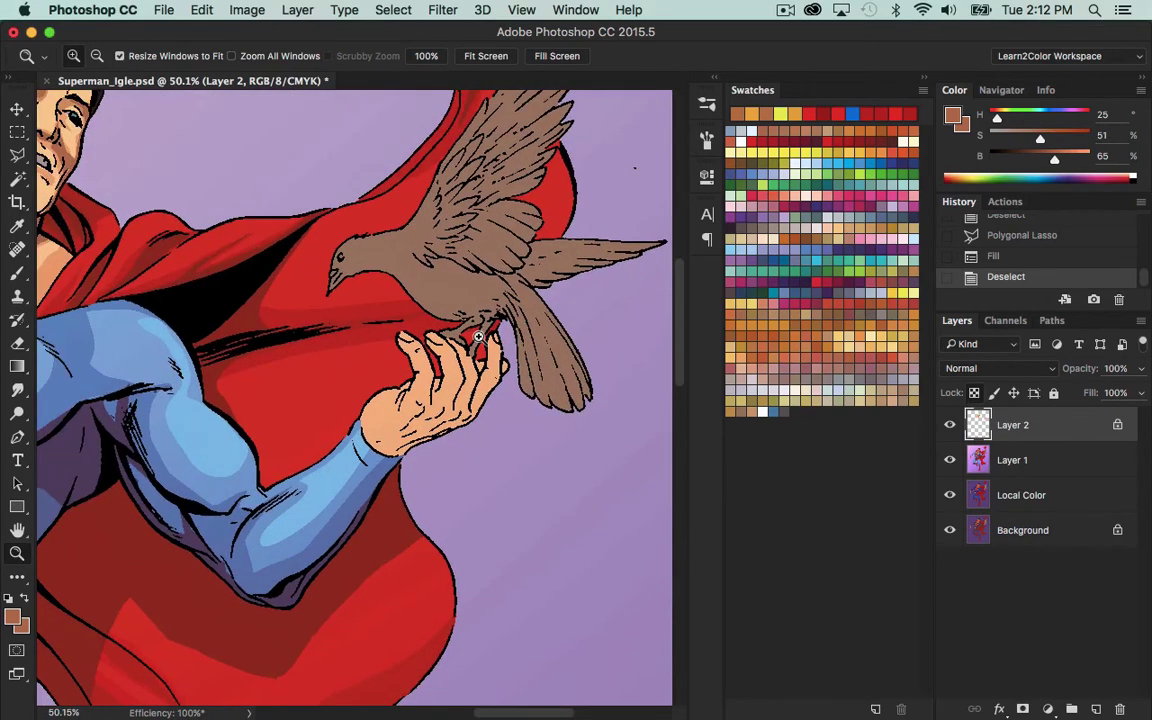
key(l)
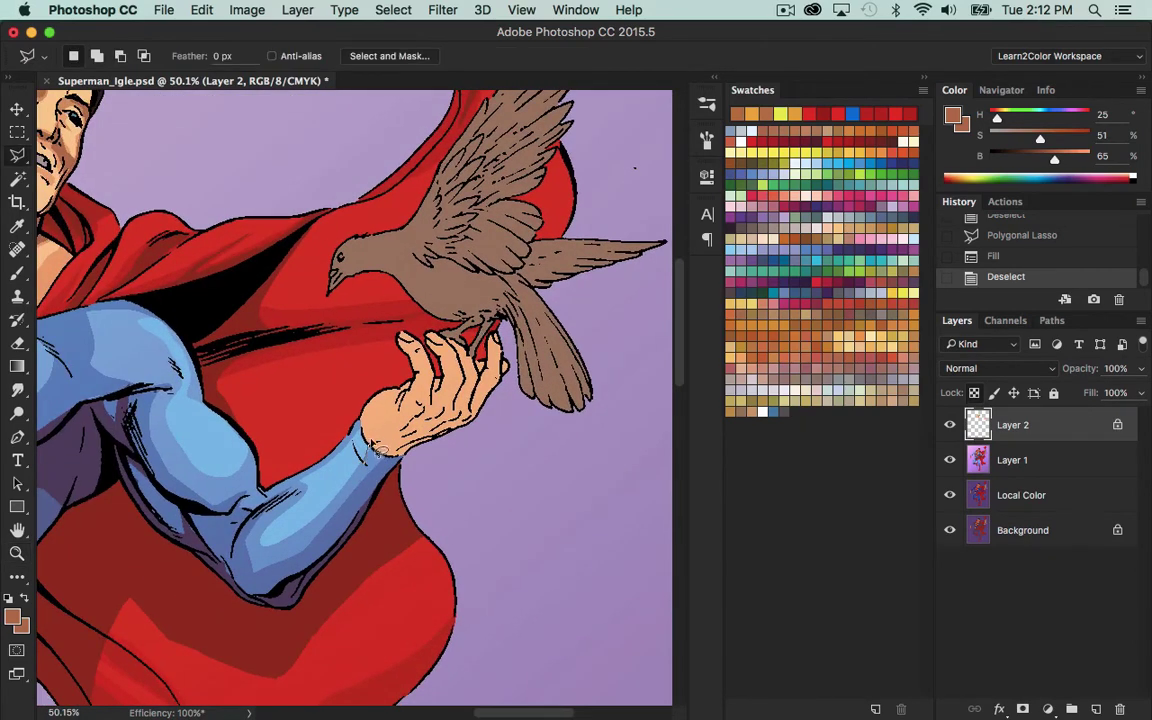
click(369, 446)
click(431, 389)
click(421, 350)
click(432, 380)
click(455, 394)
click(460, 354)
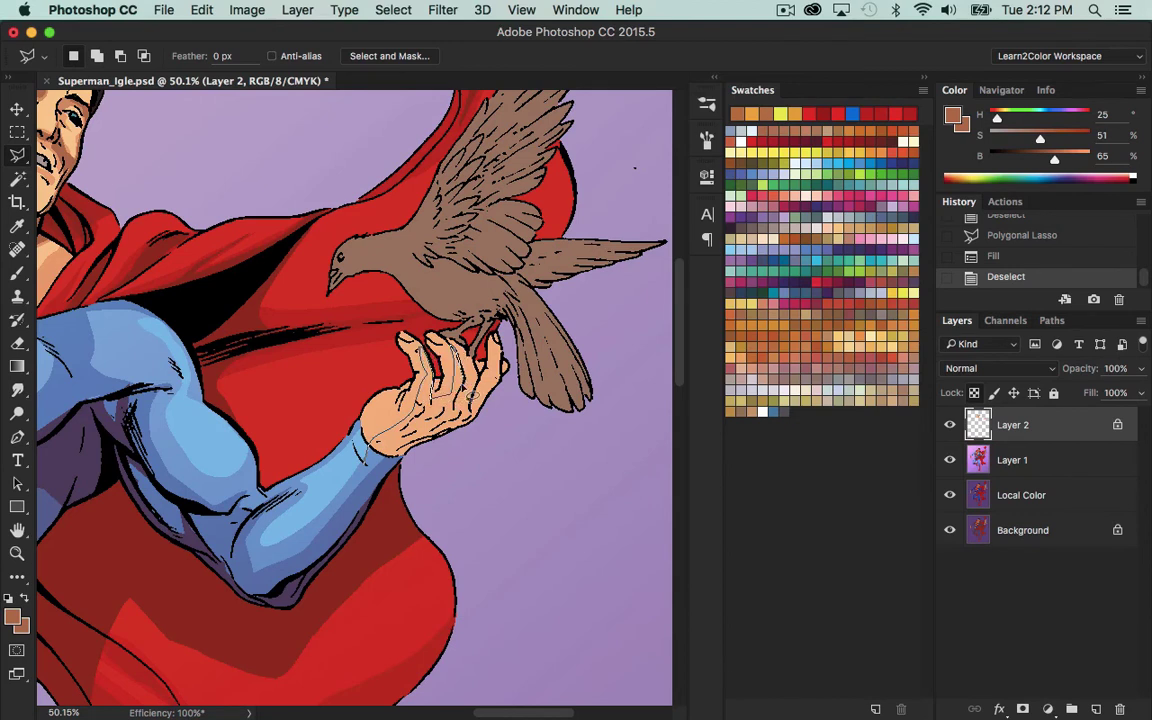
click(467, 402)
mouse_move(471, 357)
mouse_down()
mouse_move(500, 388)
mouse_move(502, 348)
mouse_move(518, 348)
mouse_move(502, 419)
mouse_move(378, 493)
mouse_up()
double_click(381, 490)
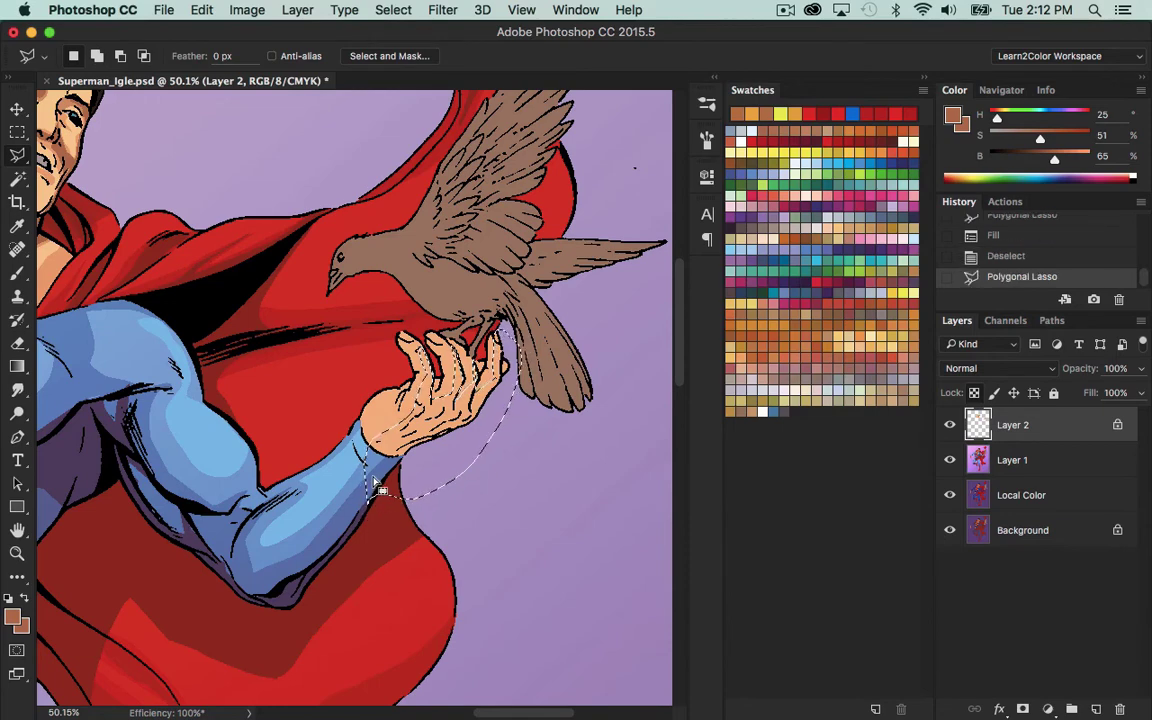
key(shift+F5)
click(669, 186)
key(ctrl+d)
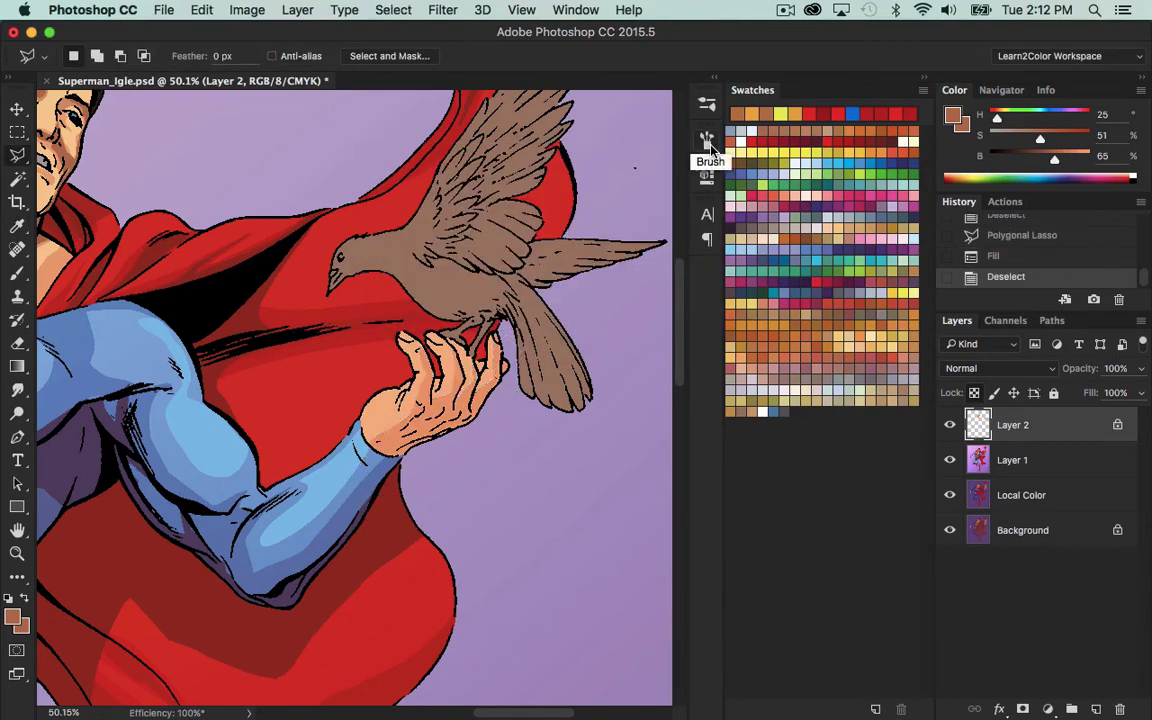
Lasso the core shadow along the raised hand's lower edge and wrist, fill it with the full-strength shadow color, and deselect.
mouse_move(377, 443)
mouse_down()
mouse_move(414, 419)
mouse_move(494, 425)
mouse_move(346, 478)
mouse_up()
key(alt+BackSpace)
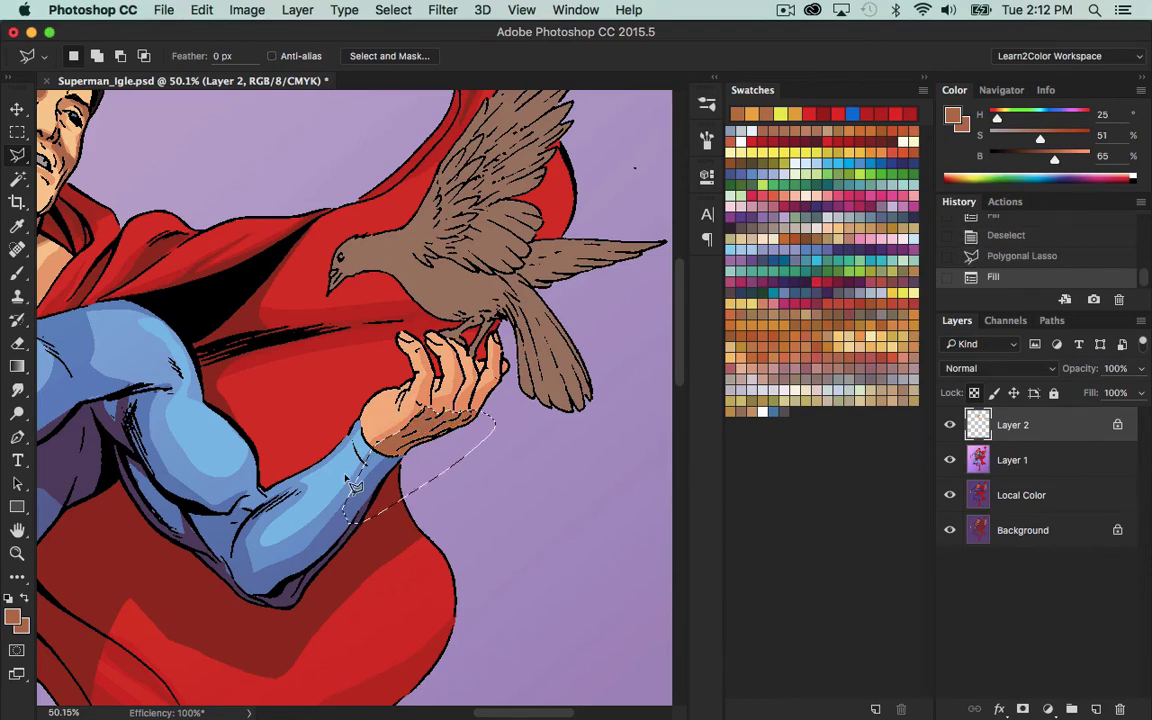
key(super+d)
Lasso the far side of the face from the forehead down to the chin, fill it with the shadow color at reduced opacity, and deselect.
key(z)
alt+click(501, 520)
alt+click(501, 520)
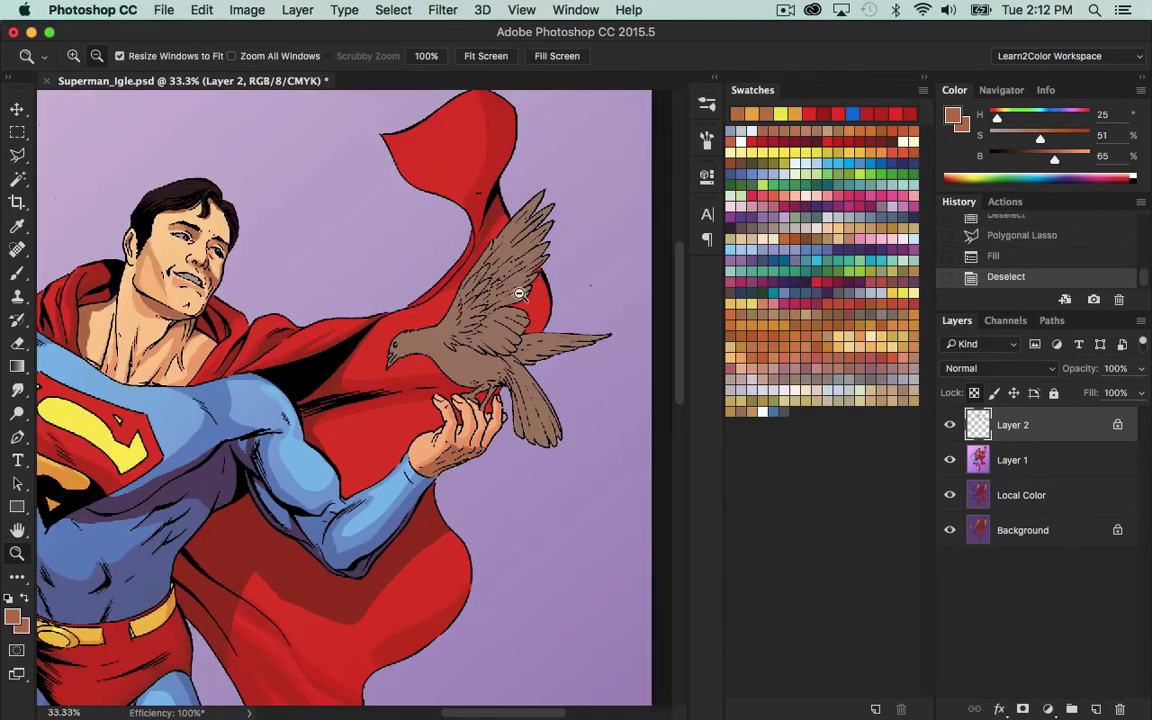
alt+click(491, 505)
alt+click(491, 505)
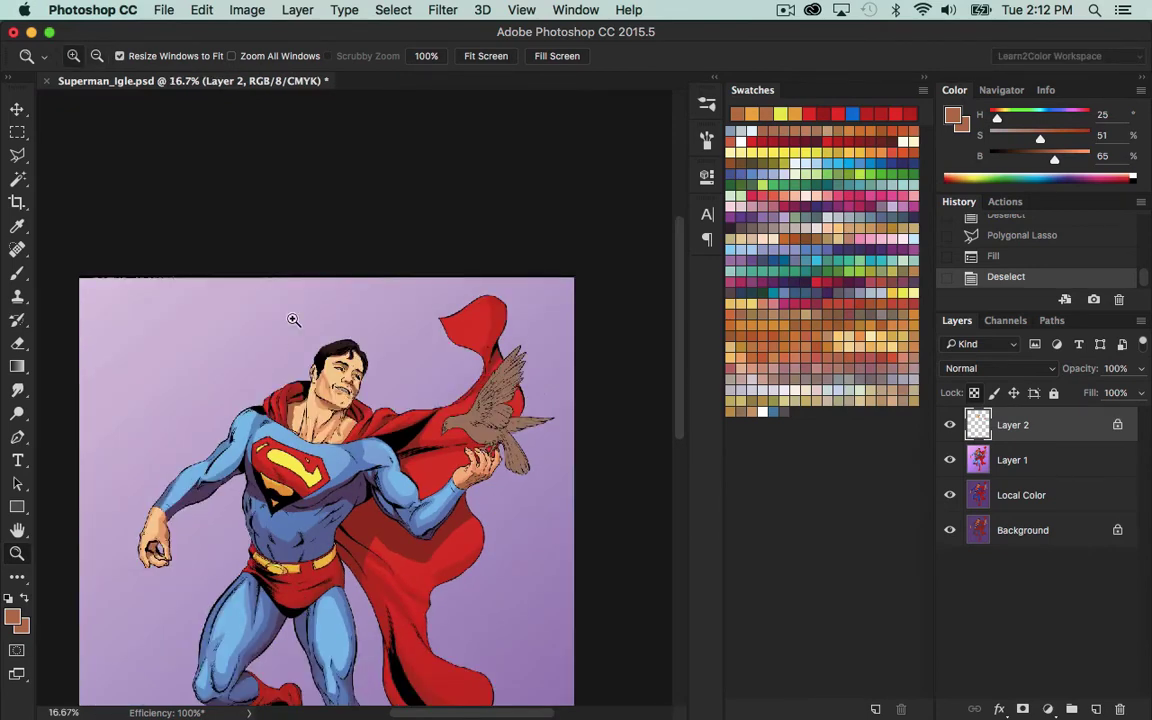
drag(293, 319, 433, 523)
key(l)
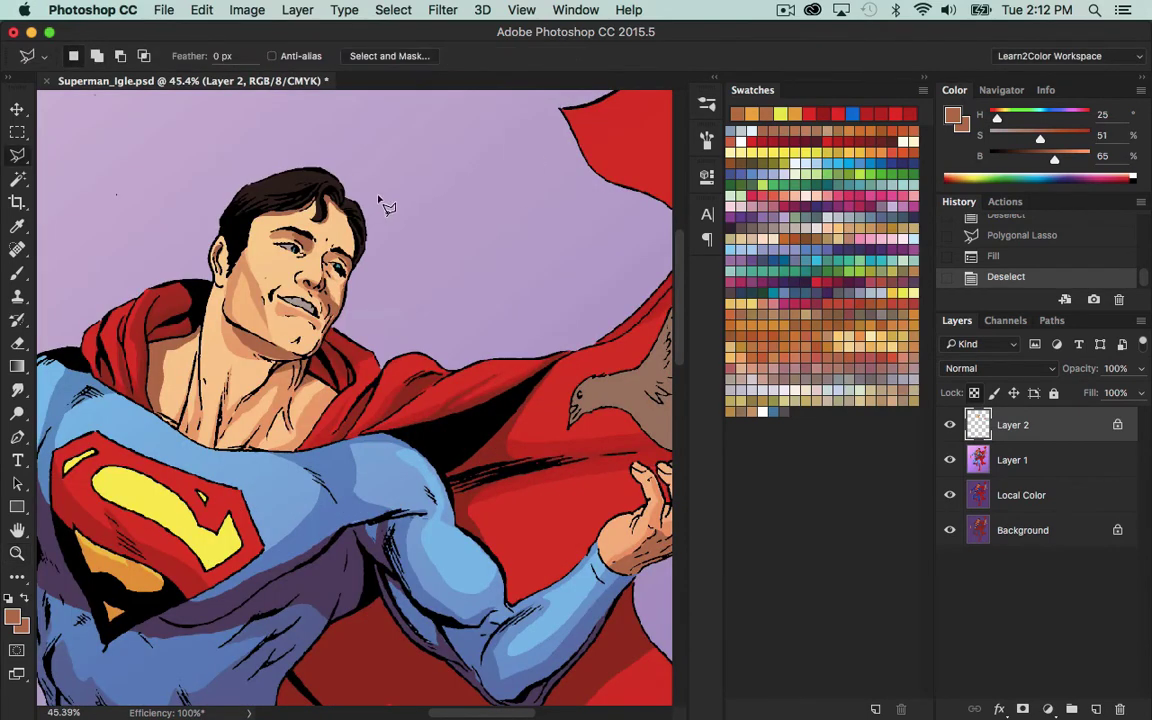
mouse_move(332, 234)
mouse_down()
mouse_move(320, 347)
mouse_move(278, 358)
mouse_move(300, 370)
mouse_move(336, 345)
mouse_move(400, 240)
mouse_move(406, 180)
mouse_up()
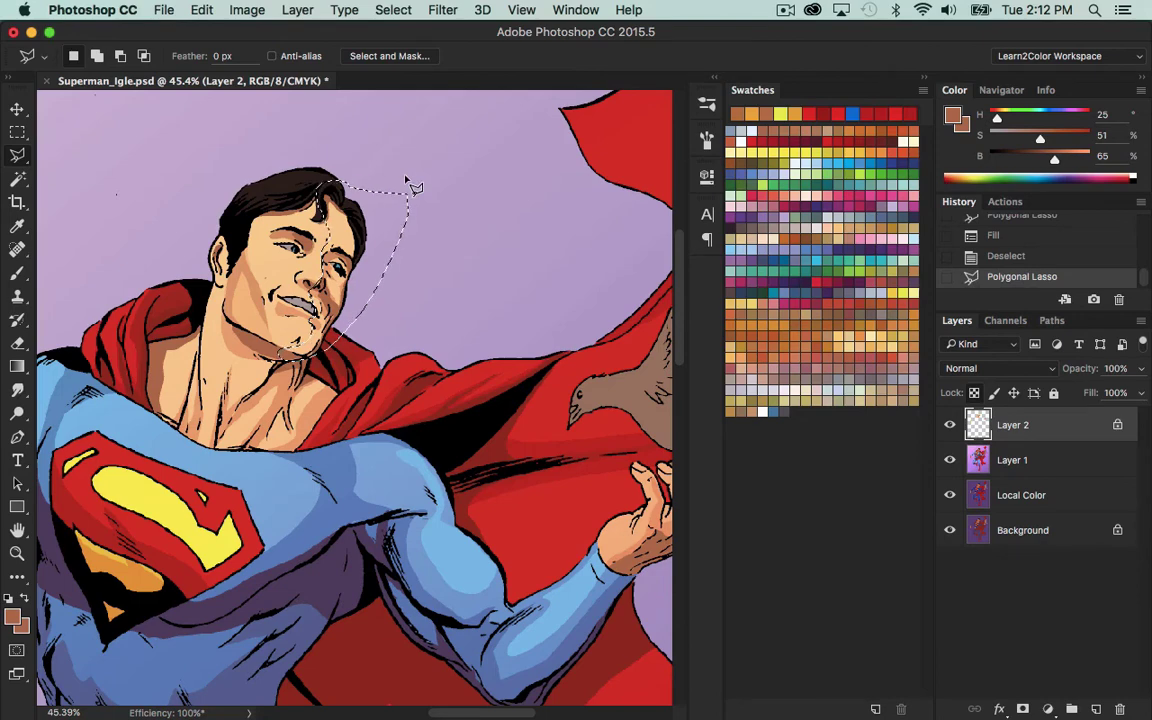
key(shift+BackSpace)
click(670, 186)
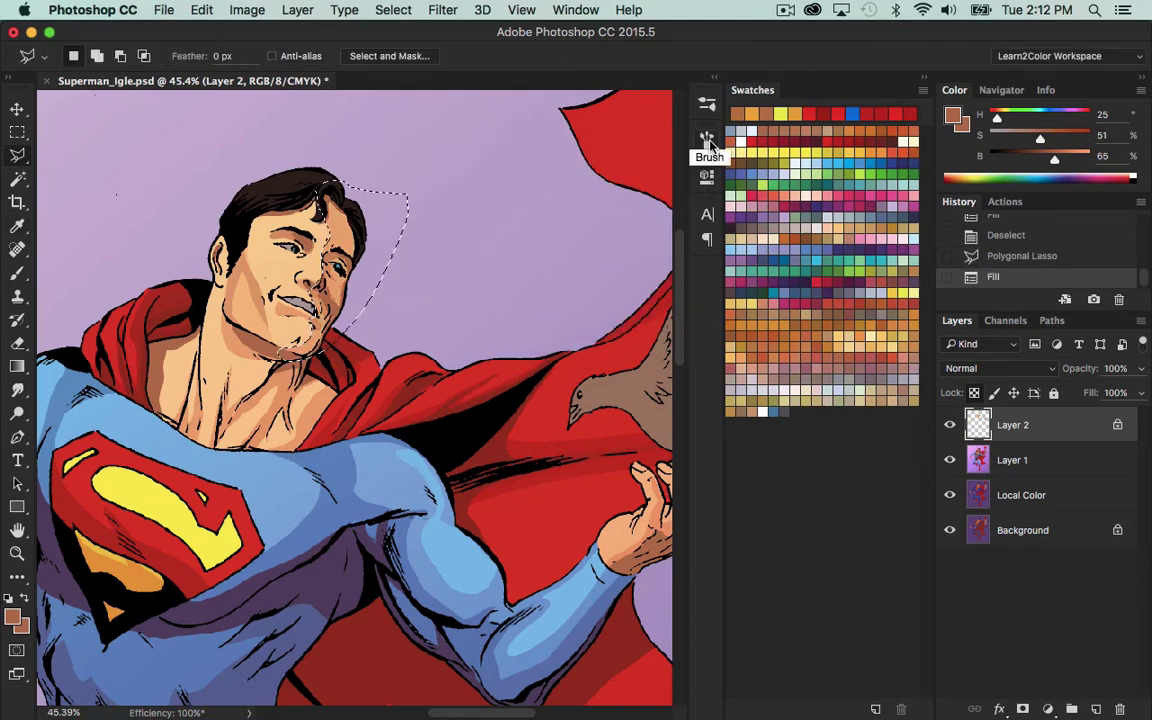
key(super+d)
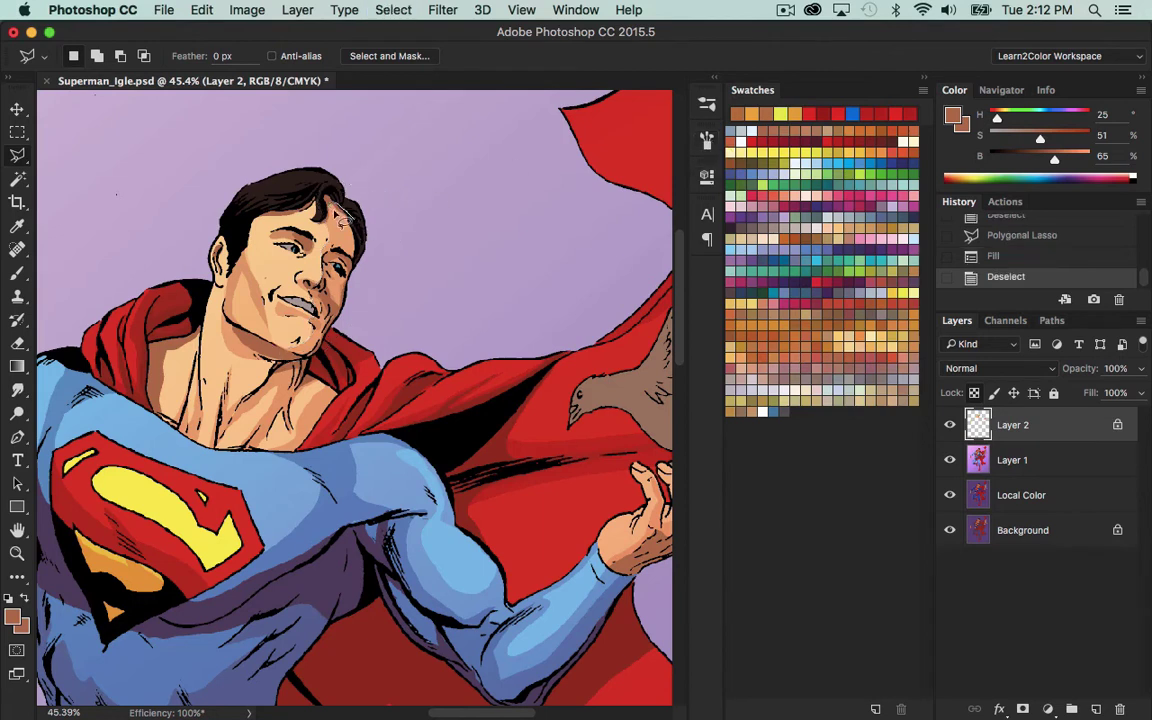
Lasso the far edge of the forehead between the hair curl and the eyebrow, fill it with the full-strength shadow color, and deselect.
click(330, 204)
click(344, 244)
click(357, 262)
click(369, 238)
double_click(366, 225)
key(alt+BackSpace)
key(ctrl+d)
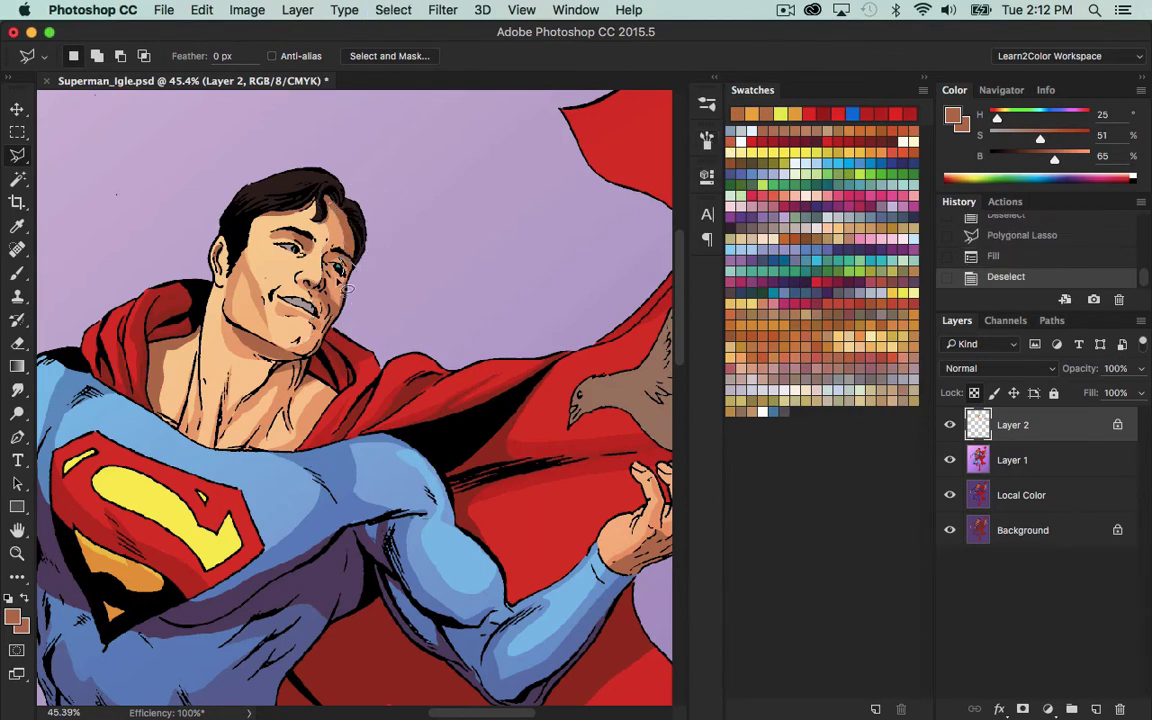
Lasso the far edge of the face from beside the eye down to the chin, fill it with the full-strength shadow color, and deselect.
mouse_move(336, 312)
mouse_down()
mouse_move(320, 336)
mouse_move(329, 347)
mouse_move(357, 262)
mouse_up()
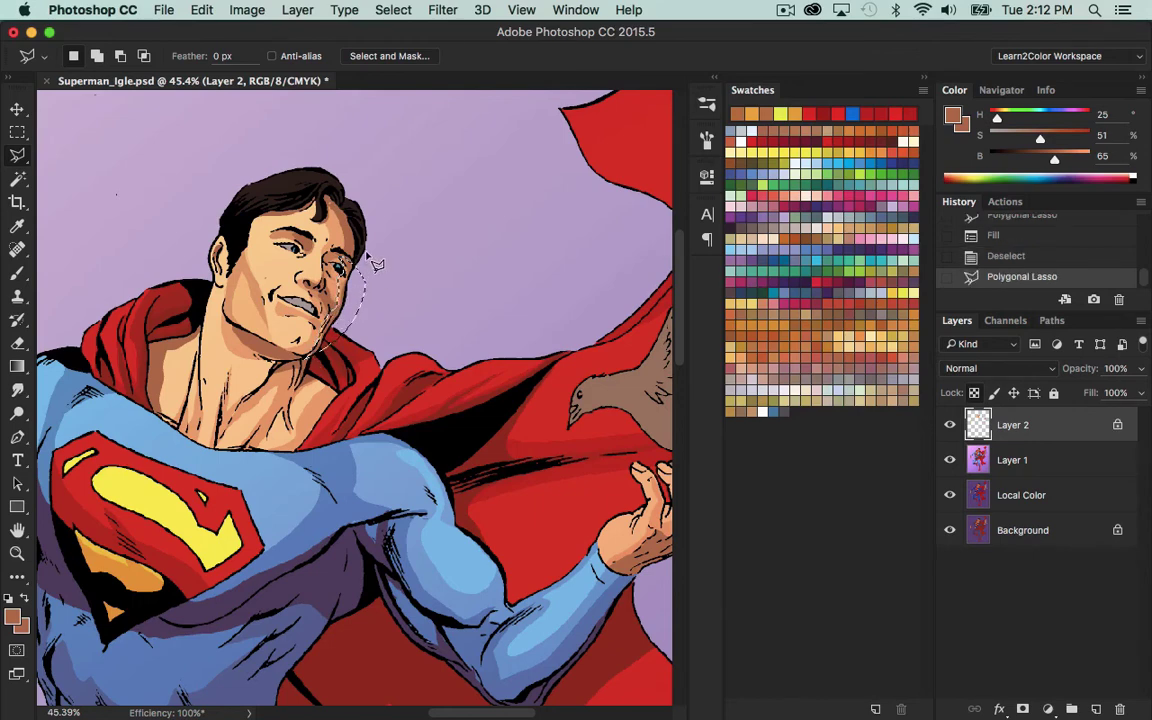
key(alt+BackSpace)
key(ctrl+d)
key(z)
alt+click(445, 200)
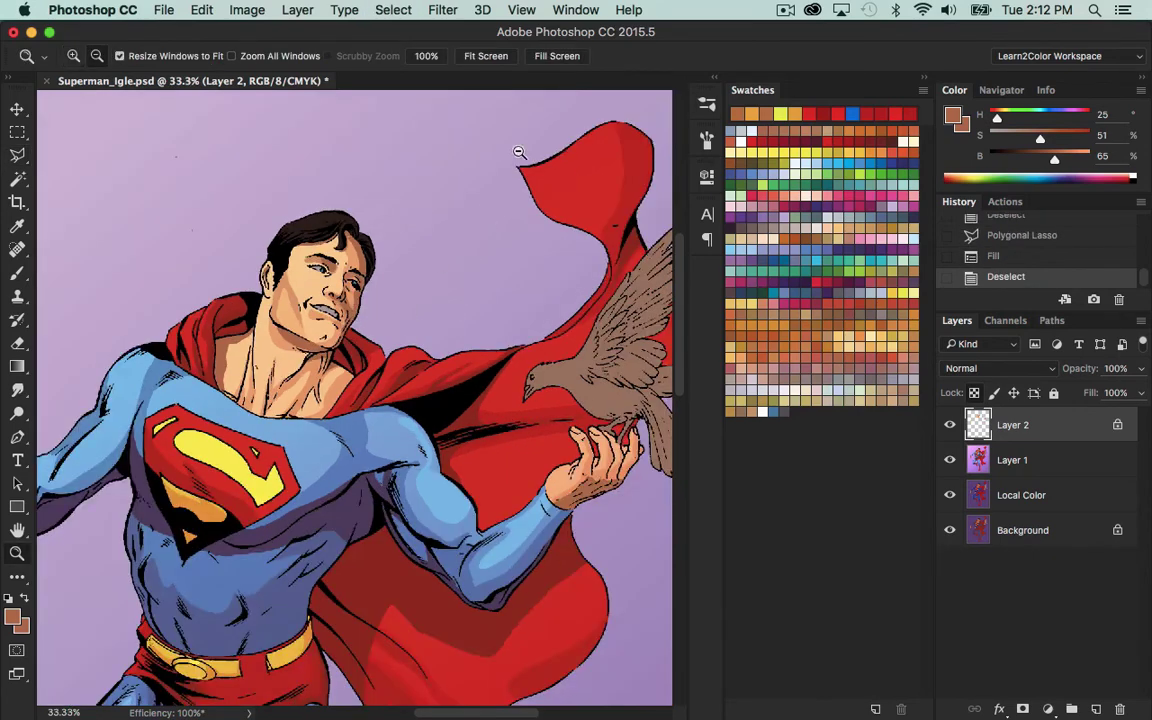
Merge the shaded skin layer down into Layer 1.
alt+click(478, 343)
alt+click(478, 343)
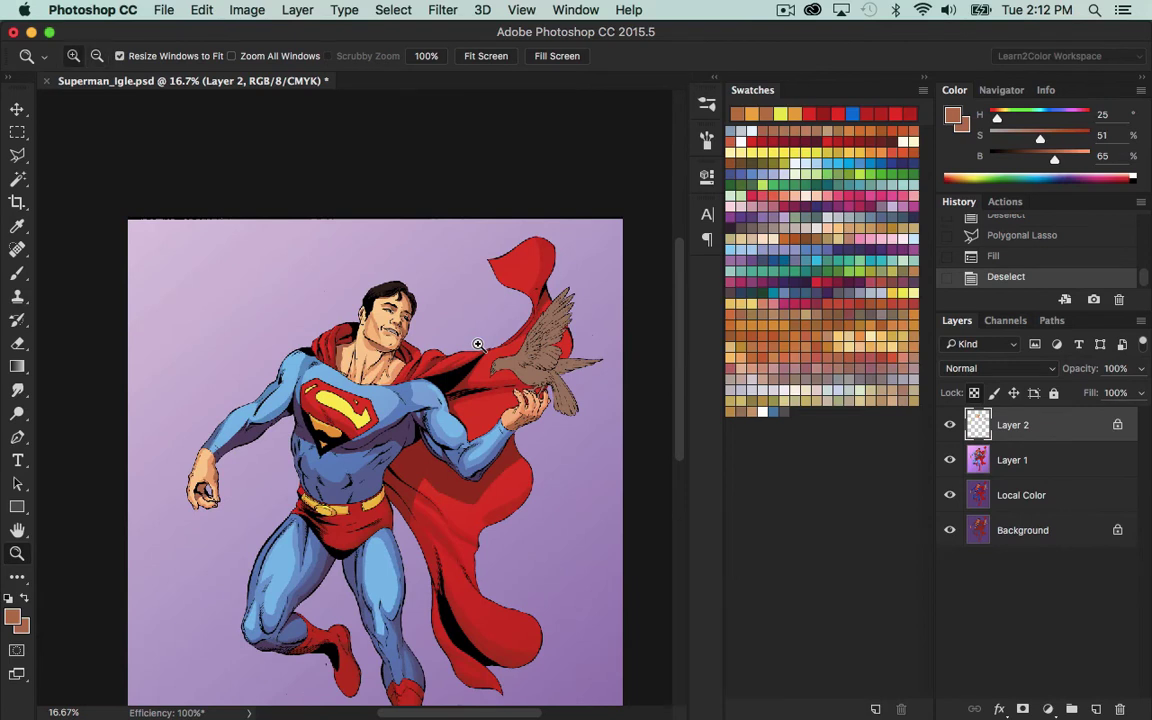
scroll(485, 400, down, 3)
scroll(485, 400, right, 4)
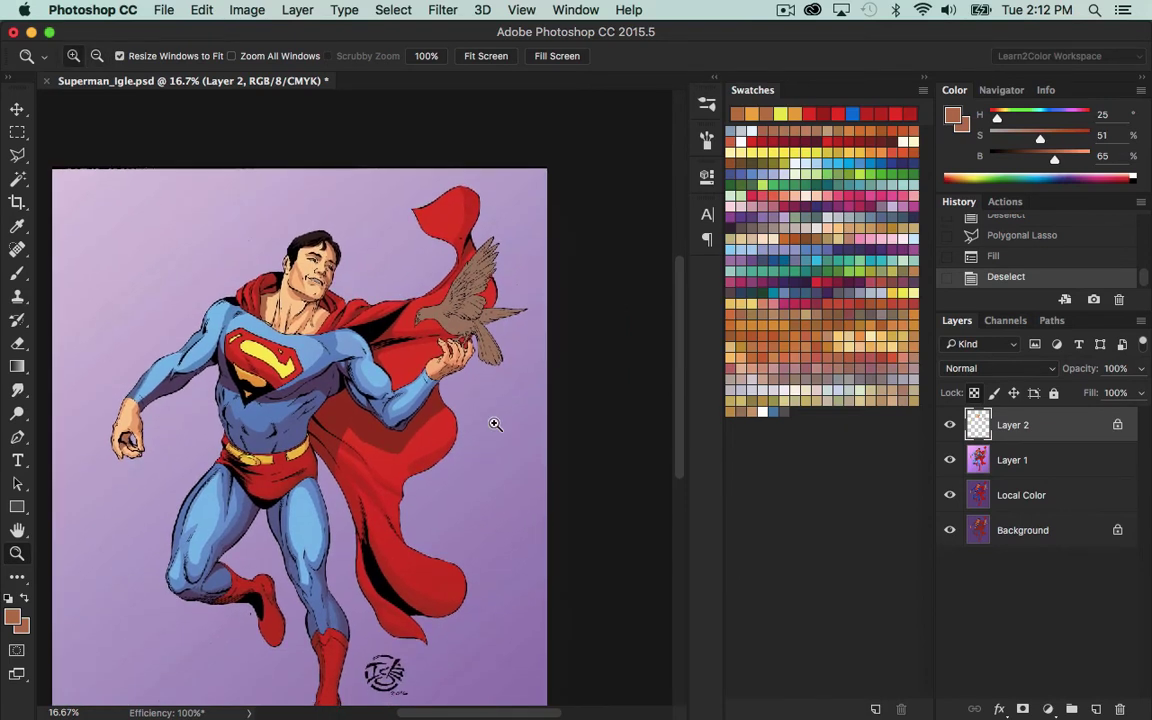
drag(292, 212, 381, 398)
drag(348, 205, 458, 304)
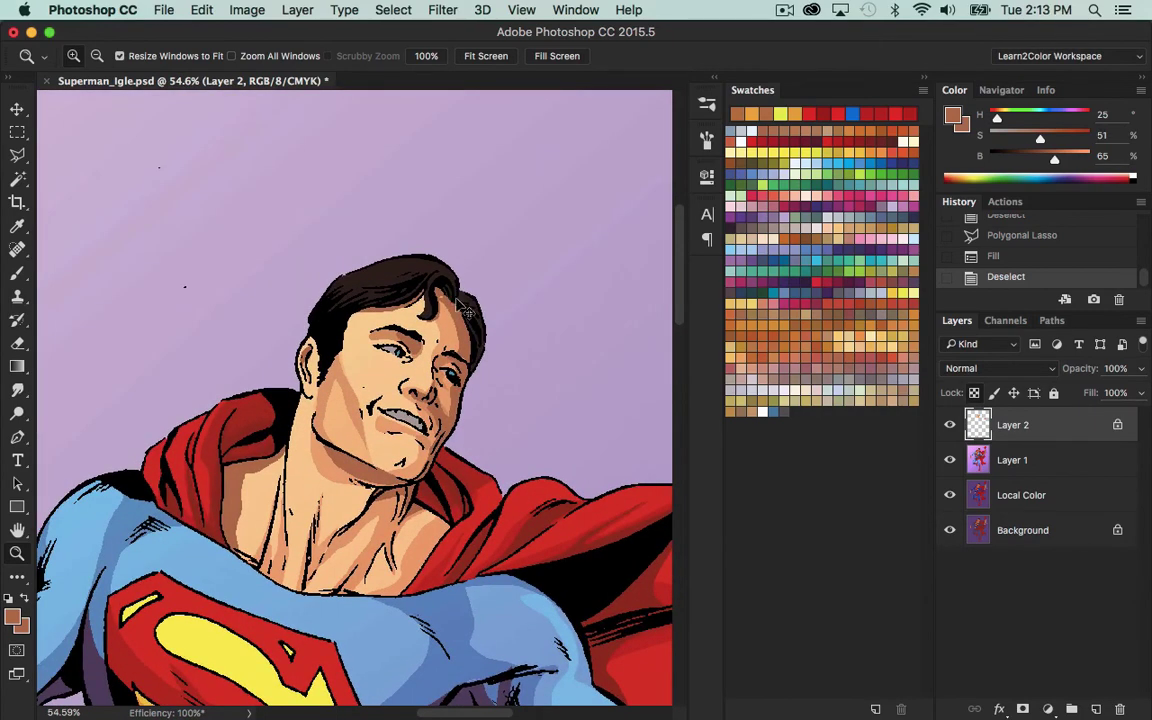
key(super+e)
Select the dark brown hair with the Magic Wand and copy it to a new layer.
key(w)
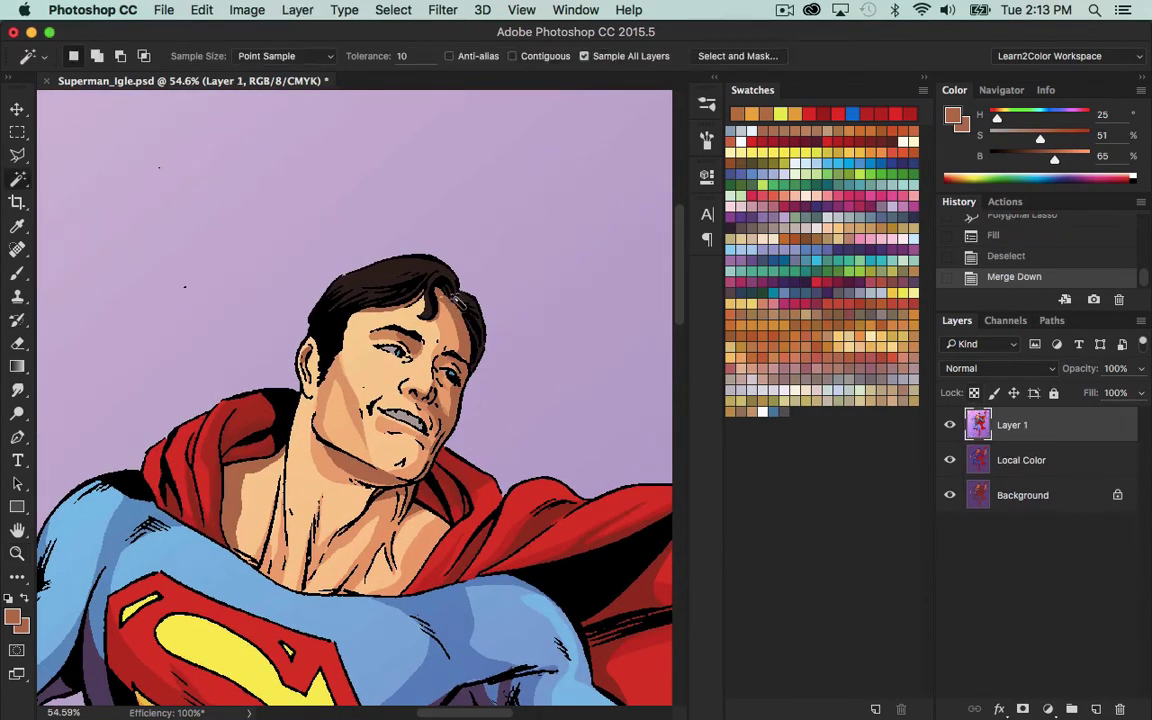
click(382, 285)
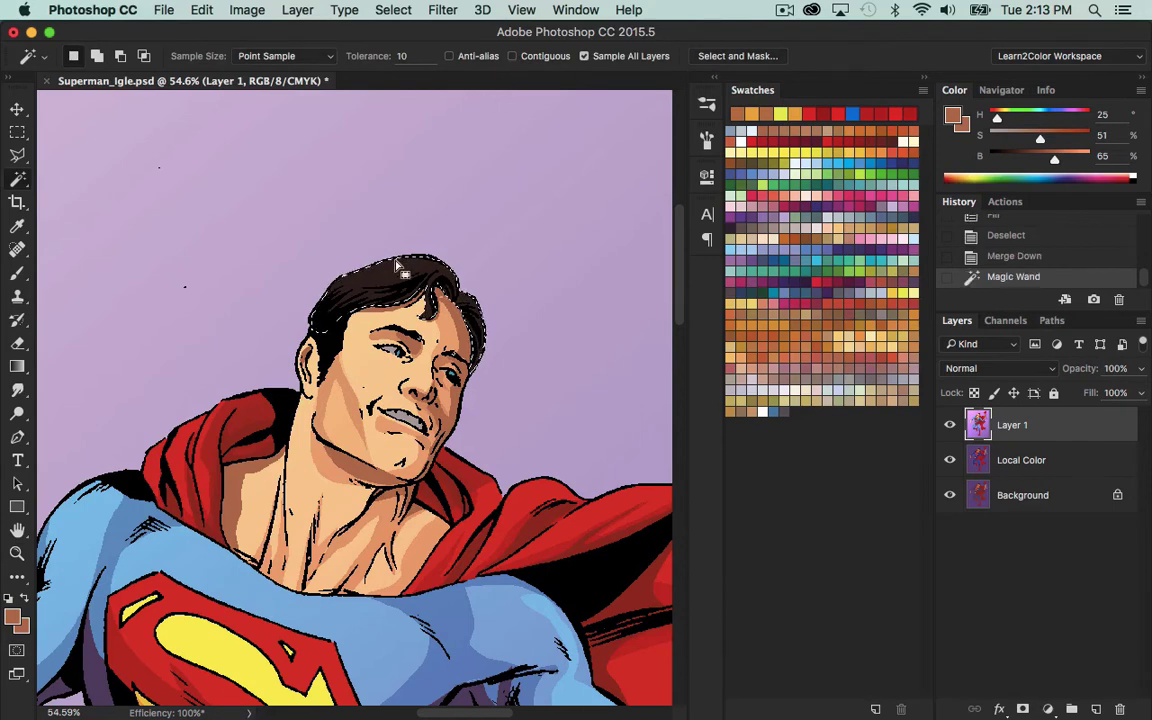
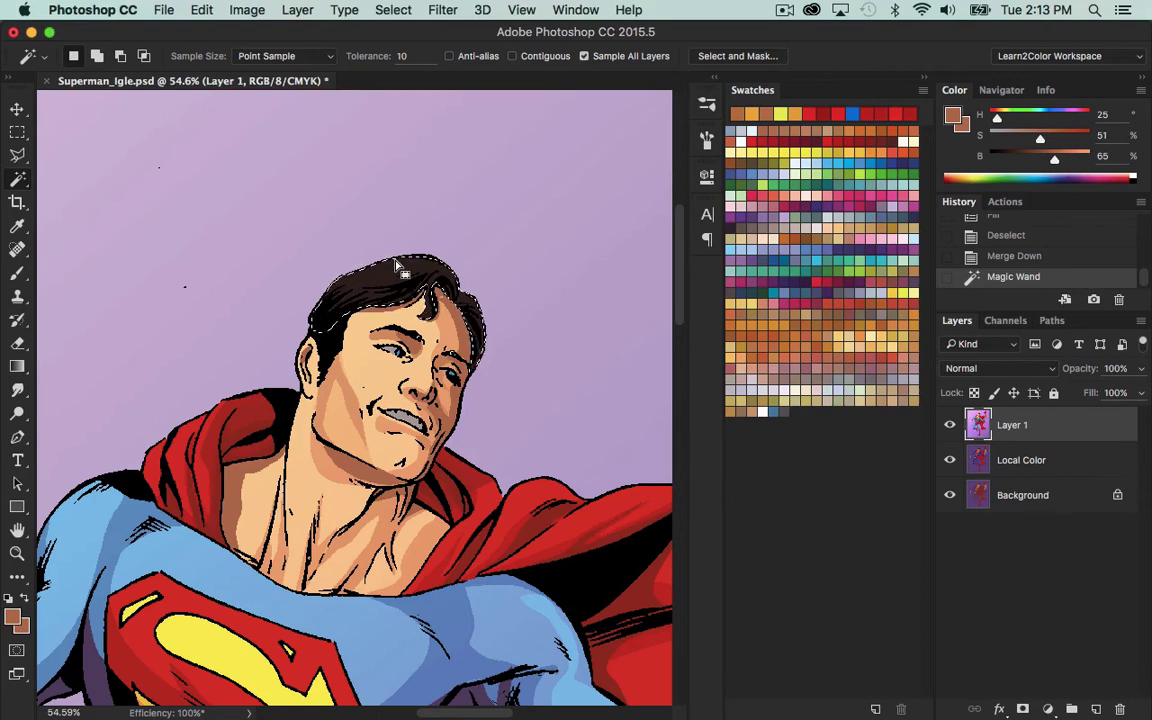
key(super+j)
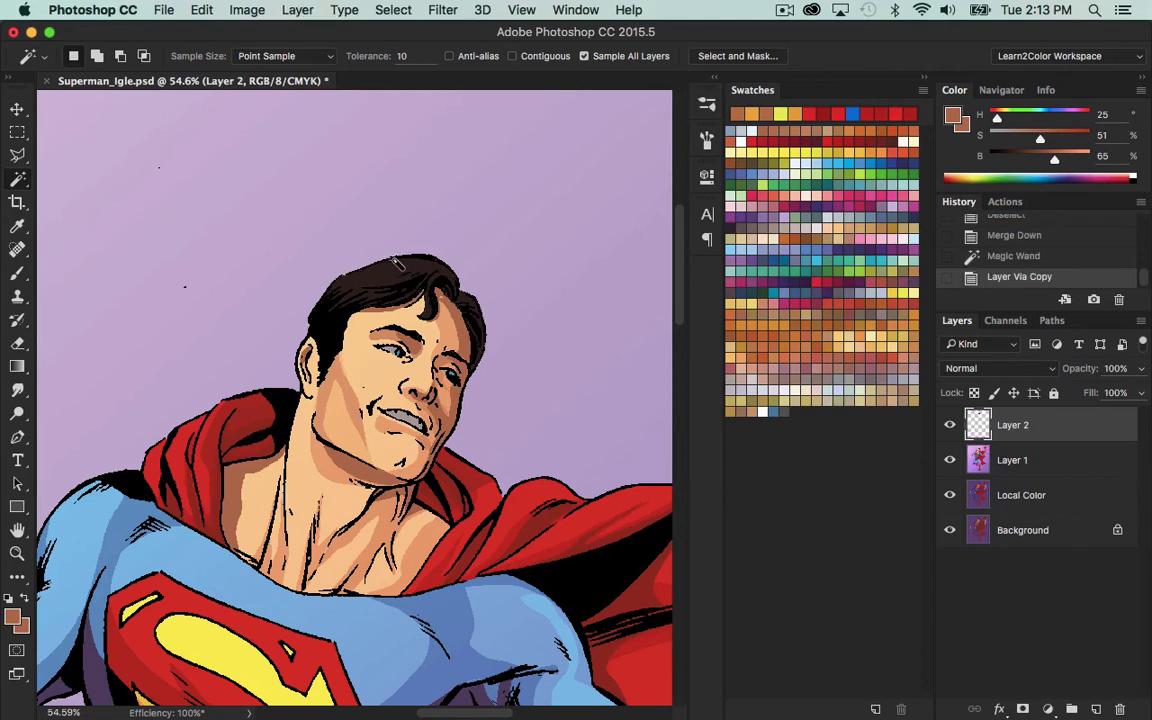
Lock the hair layer's transparent pixels and apply a light blue Linear Dodge gradient diagonally across the hair.
click(818, 163)
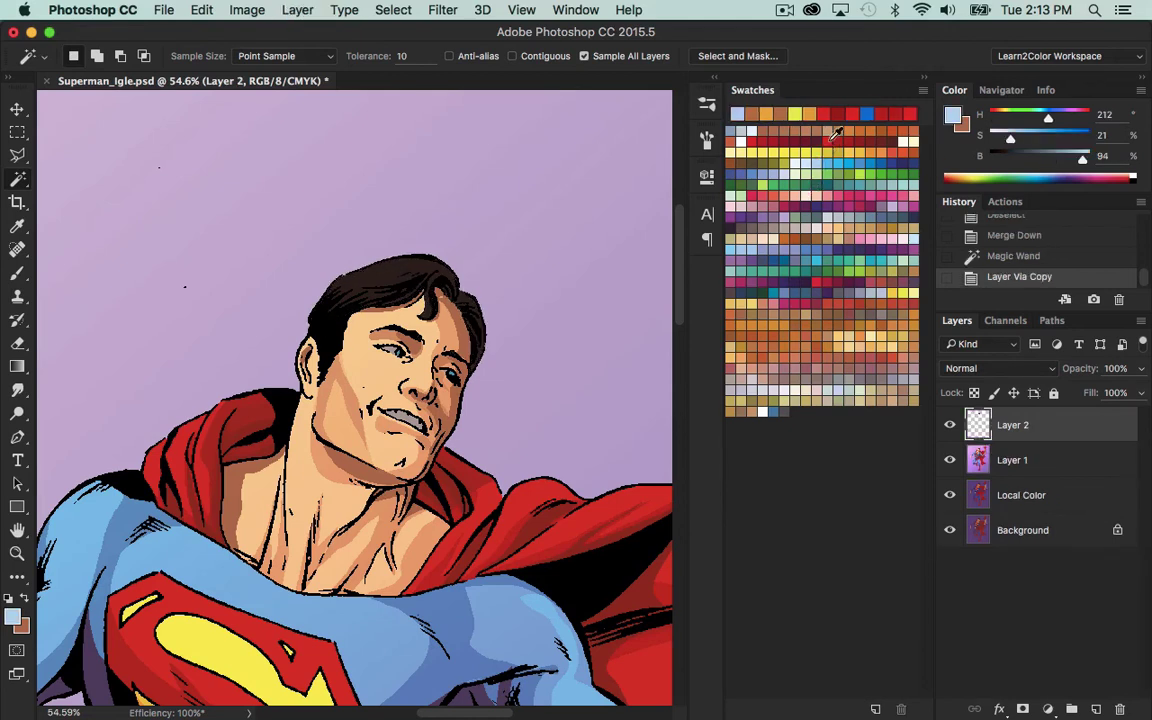
key(g)
drag(307, 184, 507, 478)
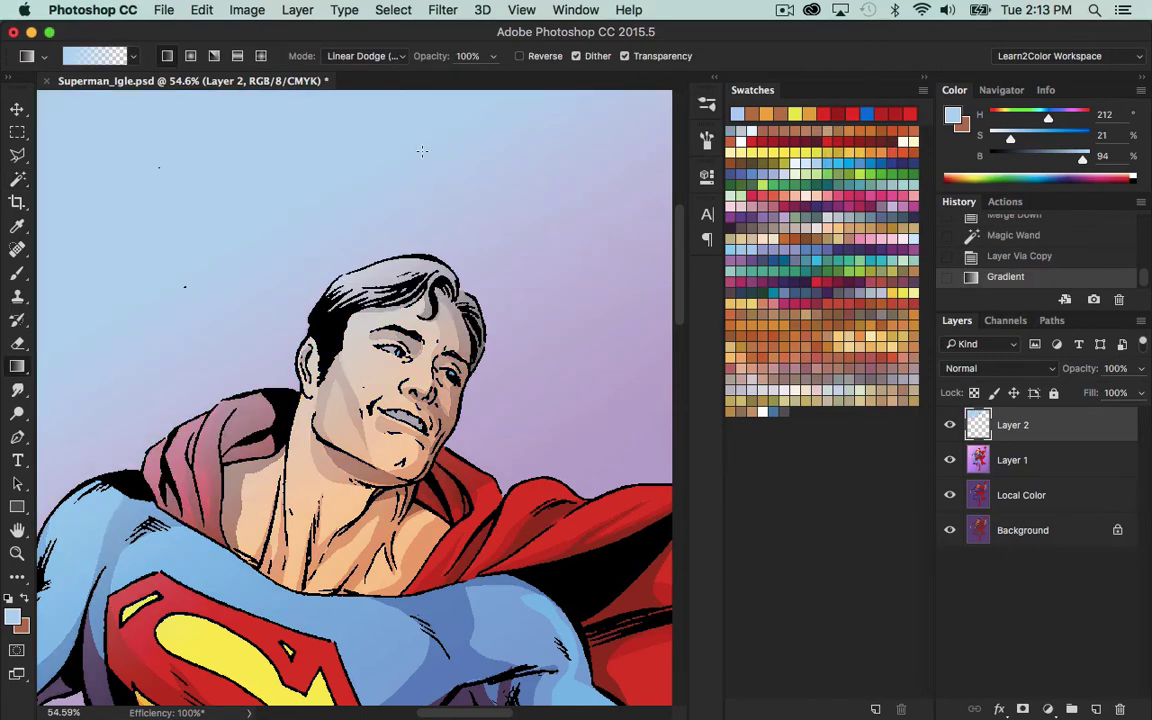
key(super+z)
key(super+slash)
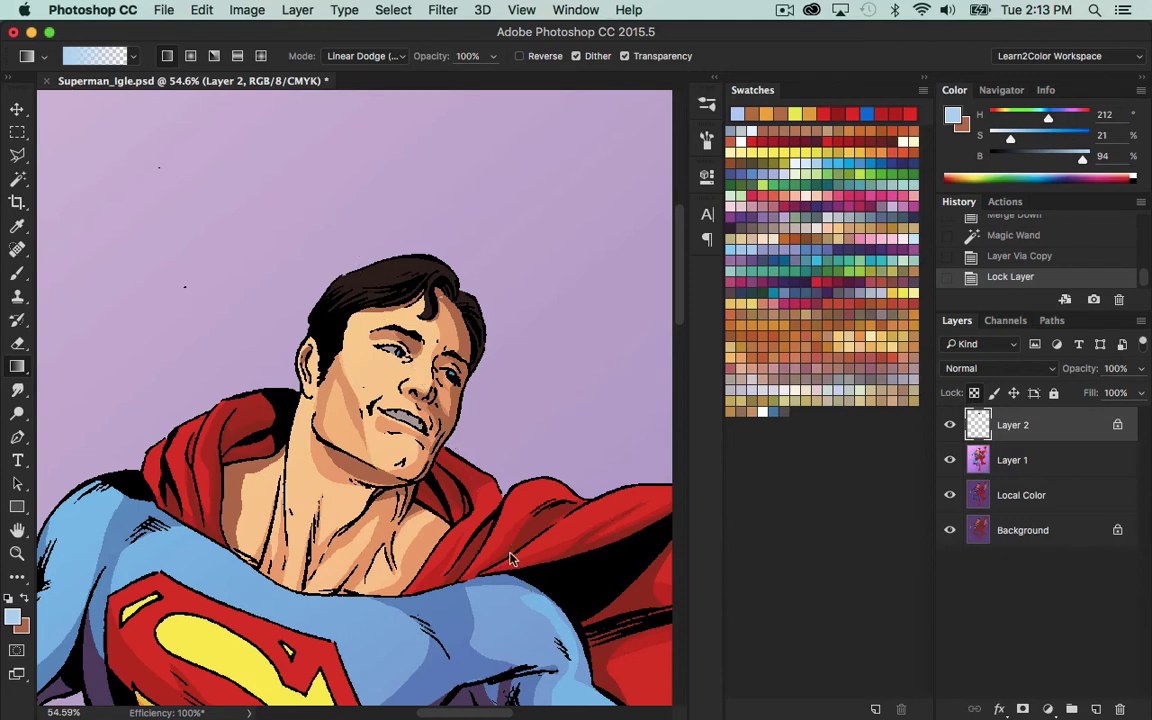
key(super+z)
drag(290, 124, 502, 490)
Hide the gradient-lit hair layer to sample the original dark brown hair color, and show the layer again.
click(950, 426)
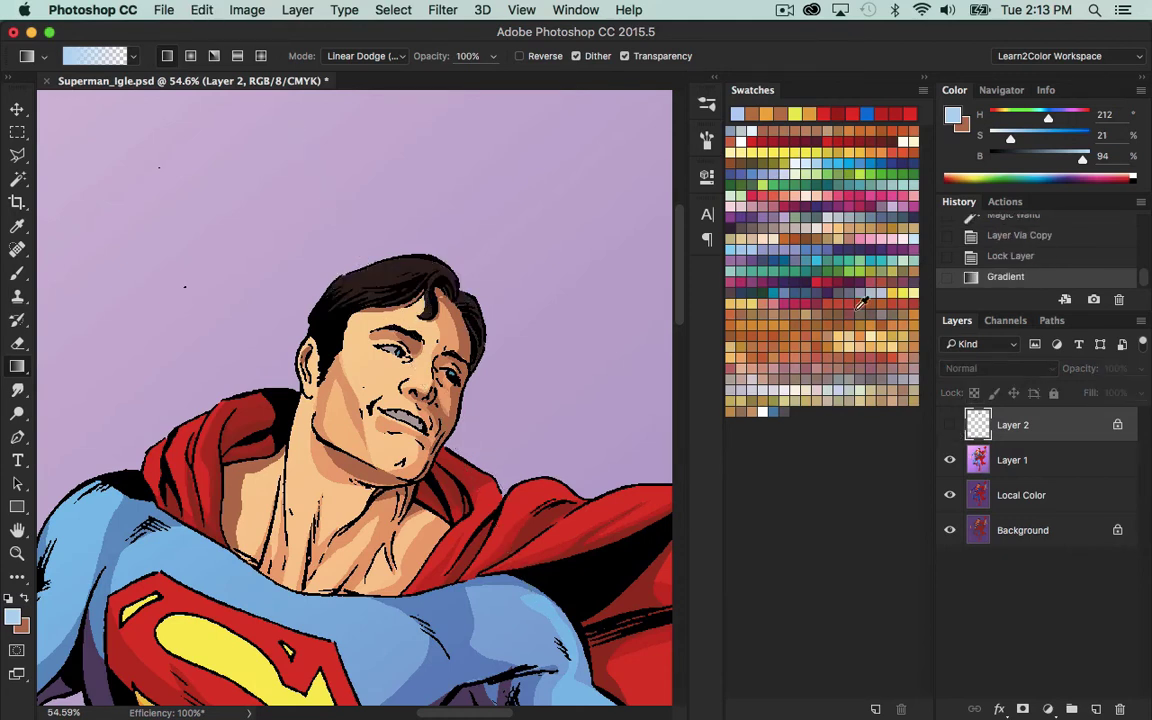
key(i)
click(390, 272)
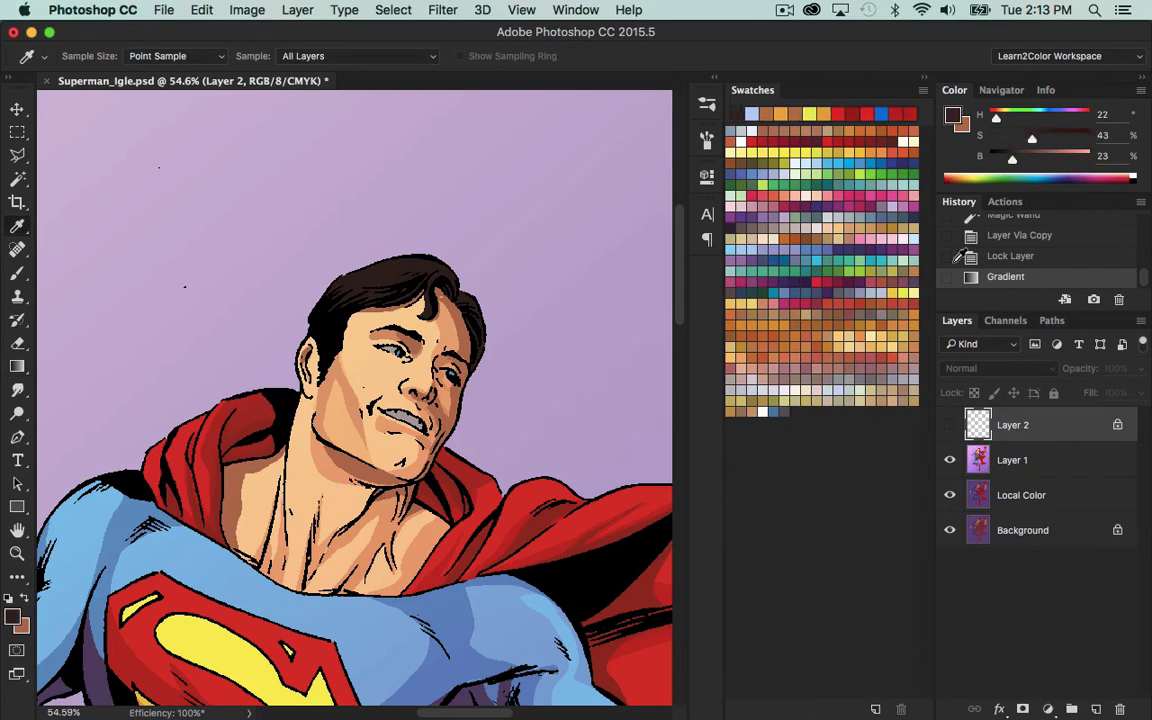
click(949, 427)
Lasso the lower hair above the ear and the far side of the hair, fill both with full-strength dark brown, and deselect.
key(l)
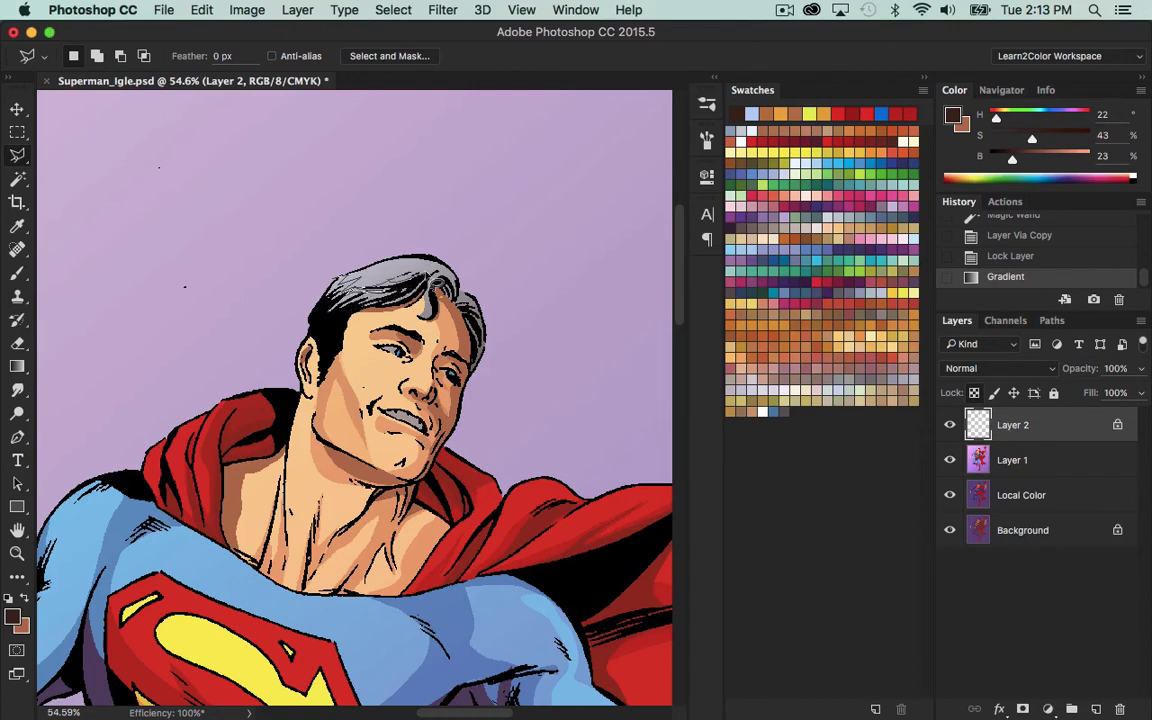
drag(378, 318, 303, 282)
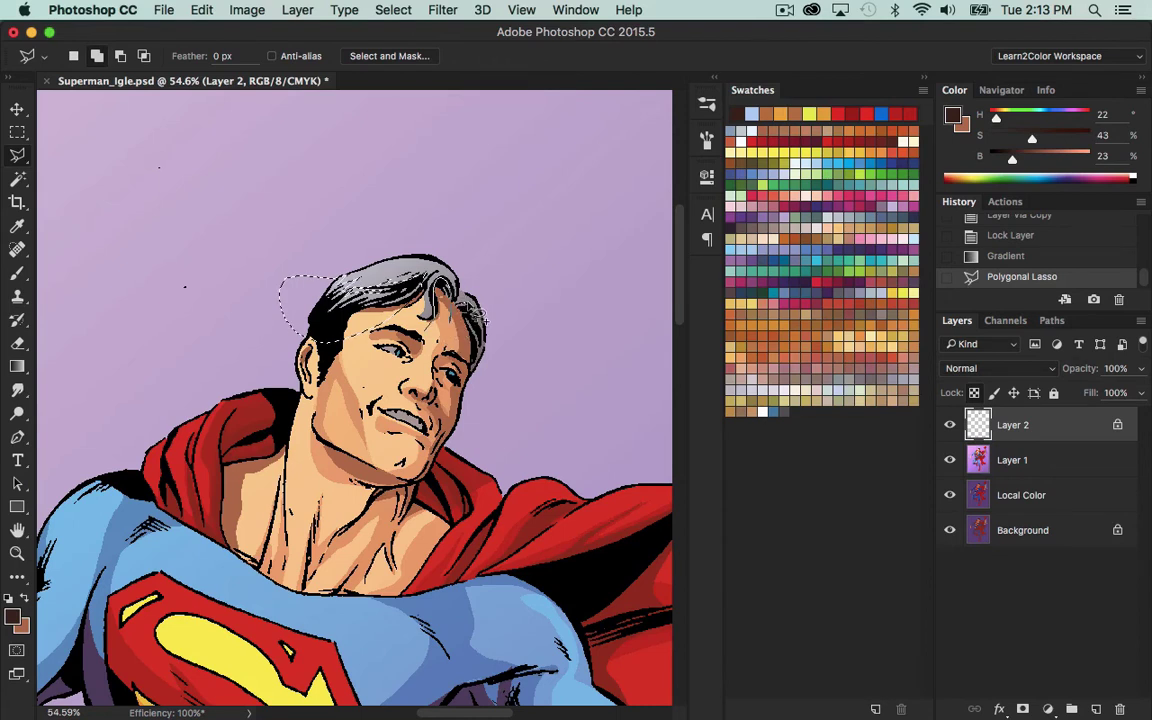
click(482, 398)
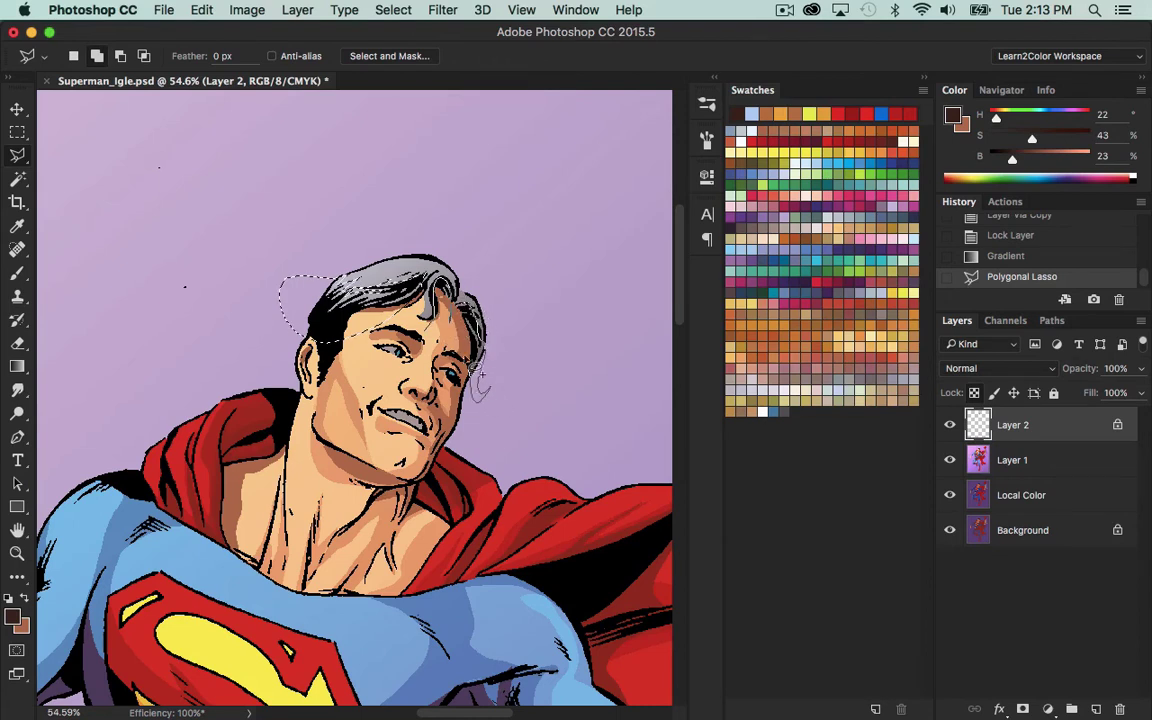
double_click(458, 321)
key(alt+BackSpace)
key(super+d)
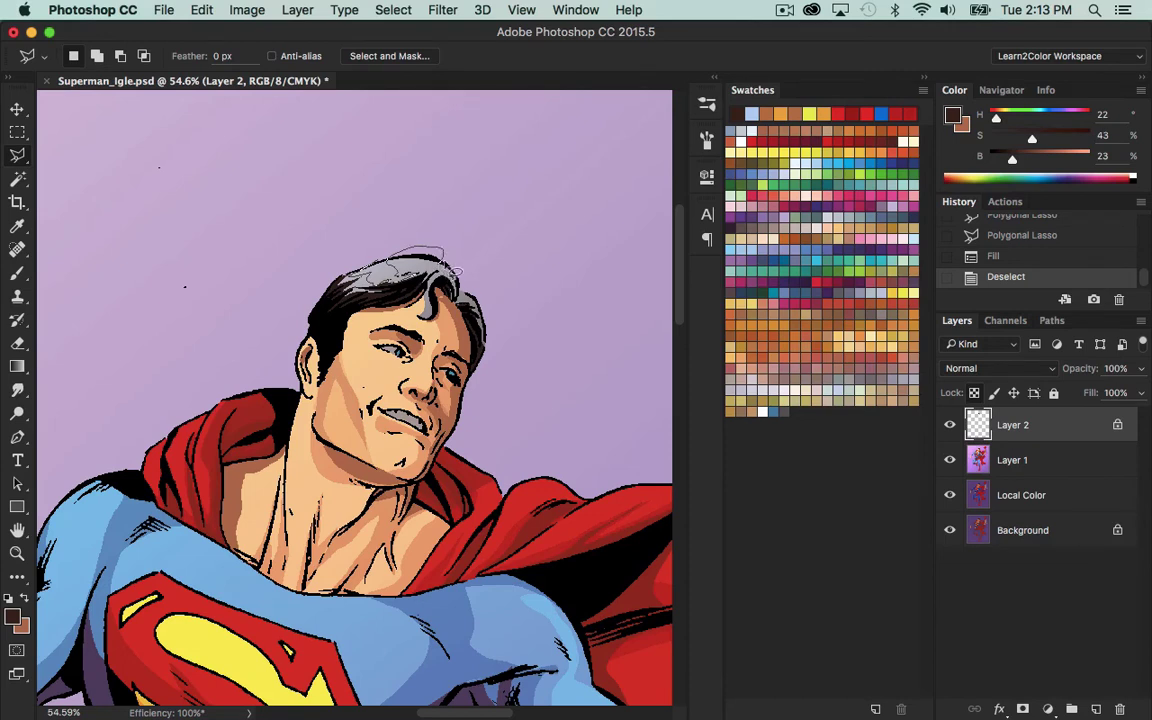
Lasso larger areas around the hair's highlight and far side, fill them twice with dark brown at 40% opacity, and deselect.
mouse_move(390, 281)
mouse_down()
mouse_move(391, 264)
mouse_move(370, 284)
mouse_move(330, 260)
mouse_move(388, 259)
mouse_up()
mouse_move(474, 316)
mouse_down()
mouse_move(480, 290)
mouse_move(453, 312)
mouse_move(501, 345)
mouse_move(482, 290)
mouse_up()
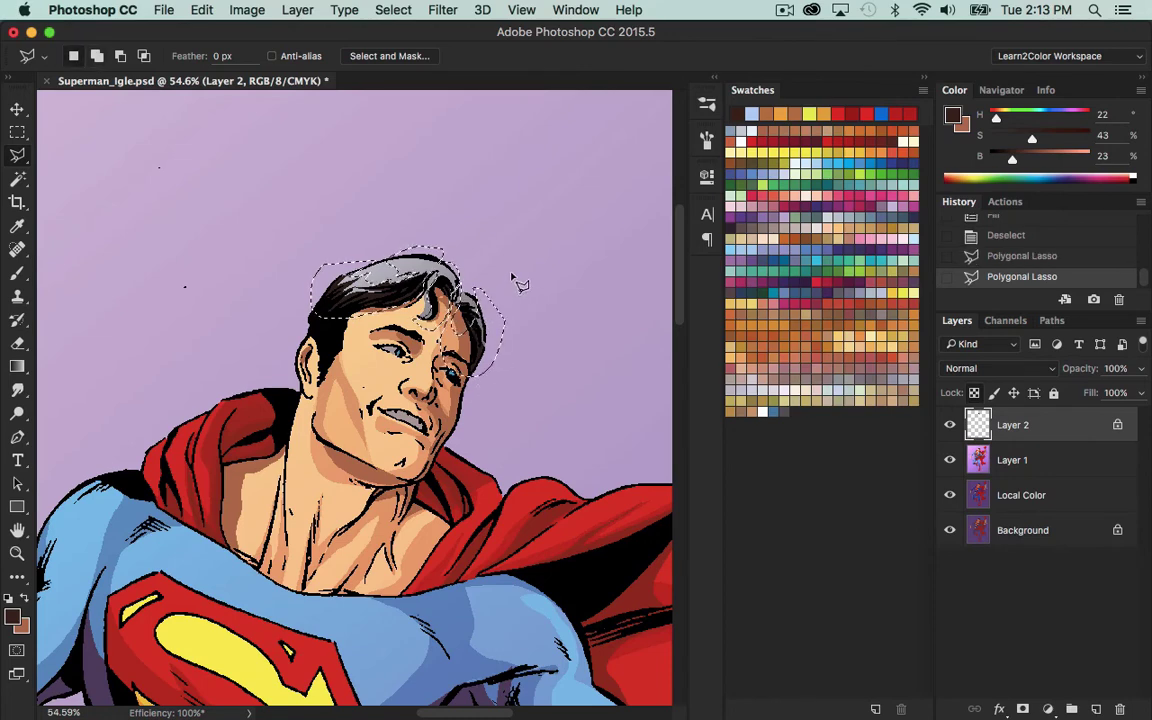
key(shift+BackSpace)
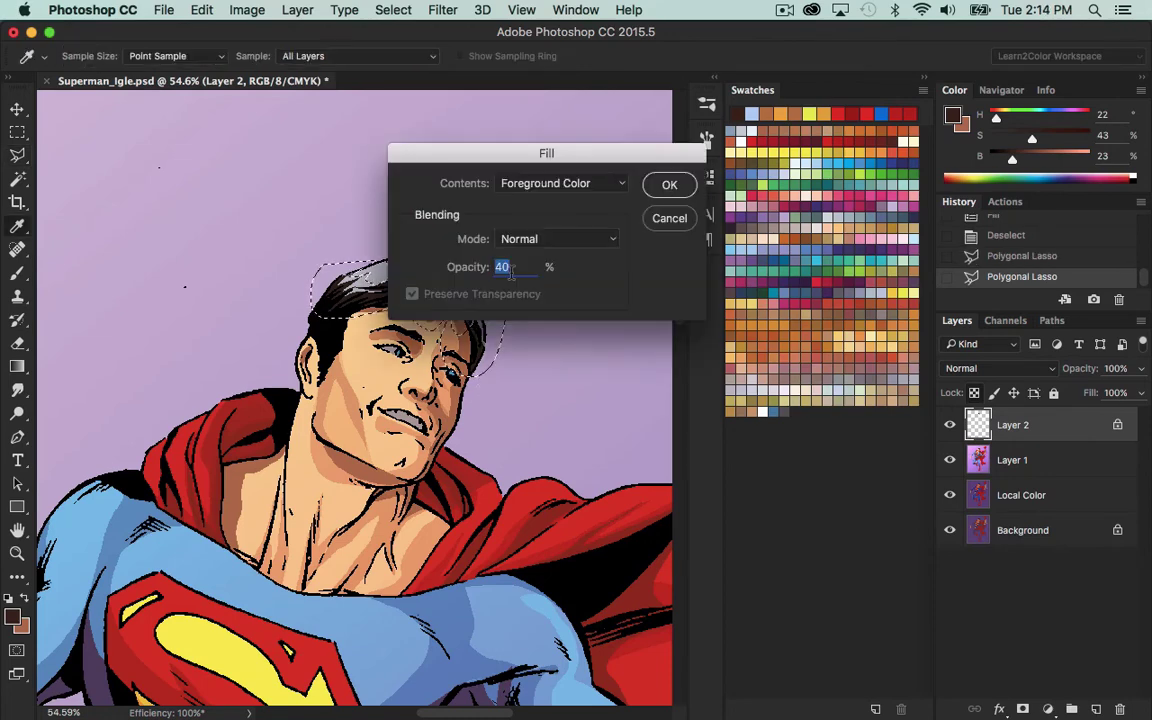
click(688, 181)
key(shift+BackSpace)
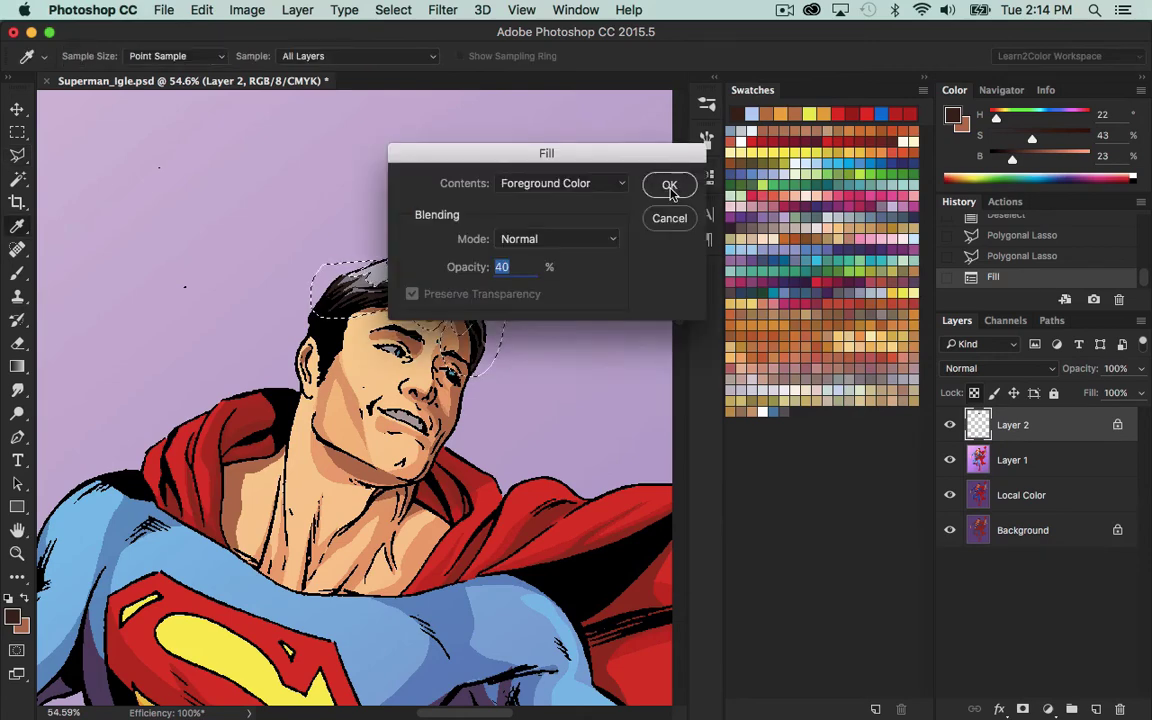
click(666, 185)
key(super+d)
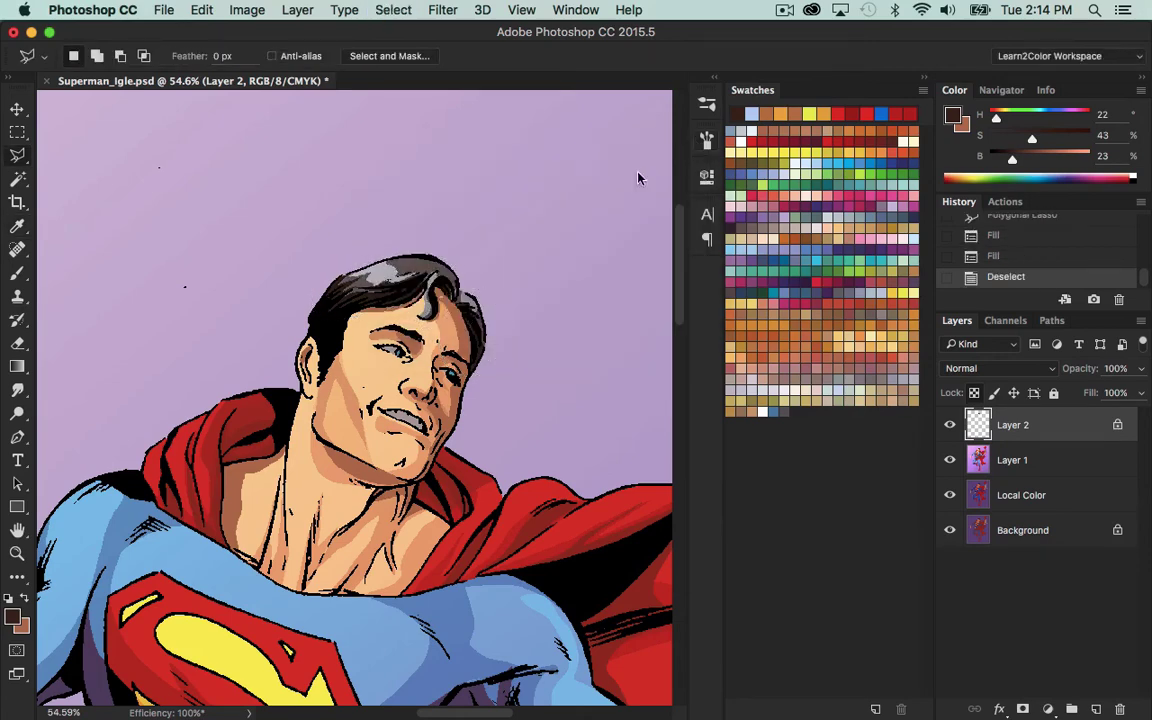
Lasso a small highlight shape on top of the hair, brighten it with a light blue gradient, and deselect.
click(378, 262)
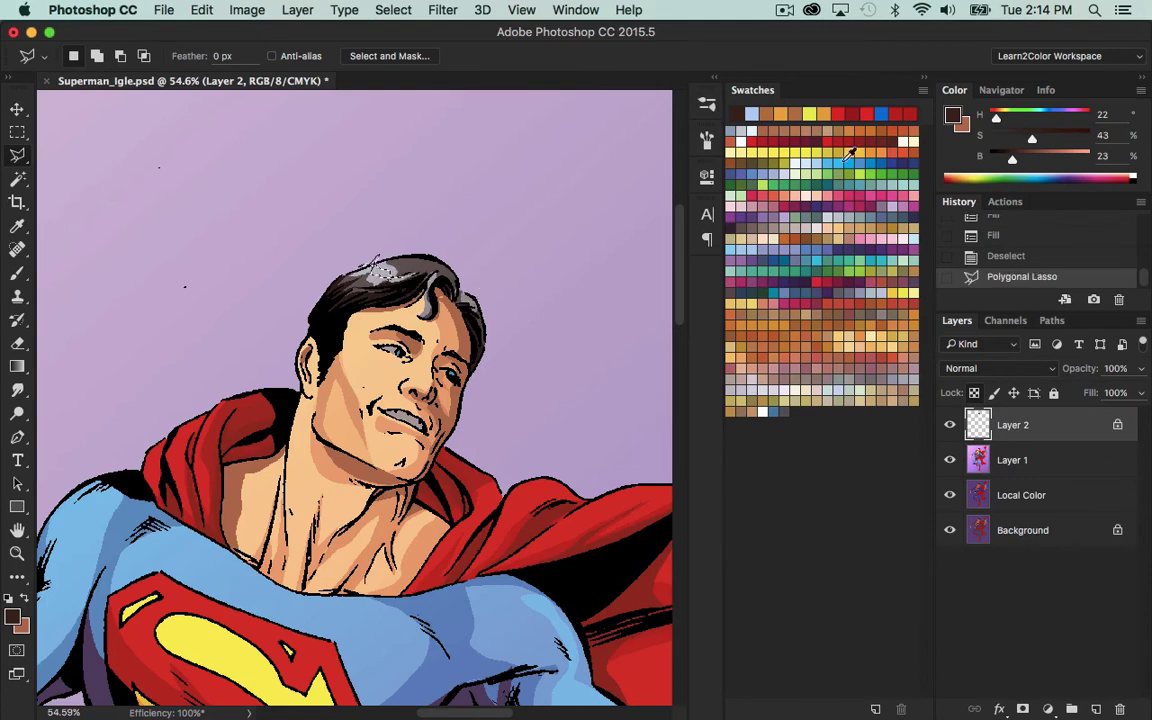
click(824, 160)
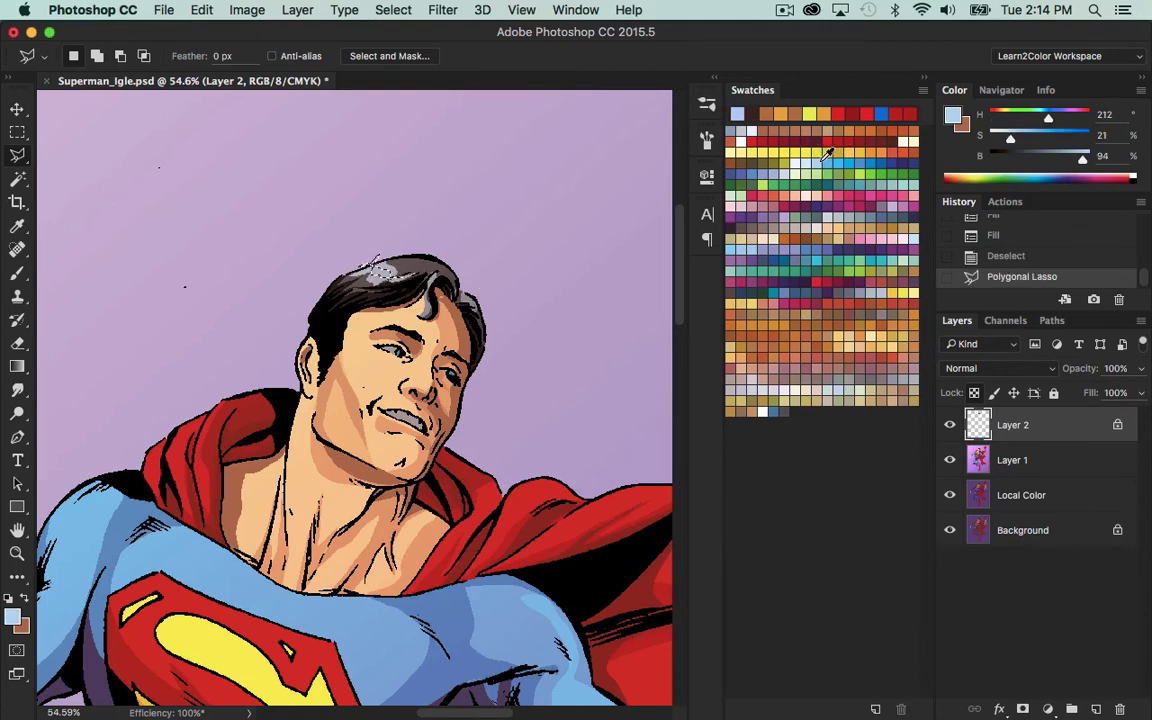
key(g)
drag(335, 238, 350, 250)
key(super+d)
key(z)
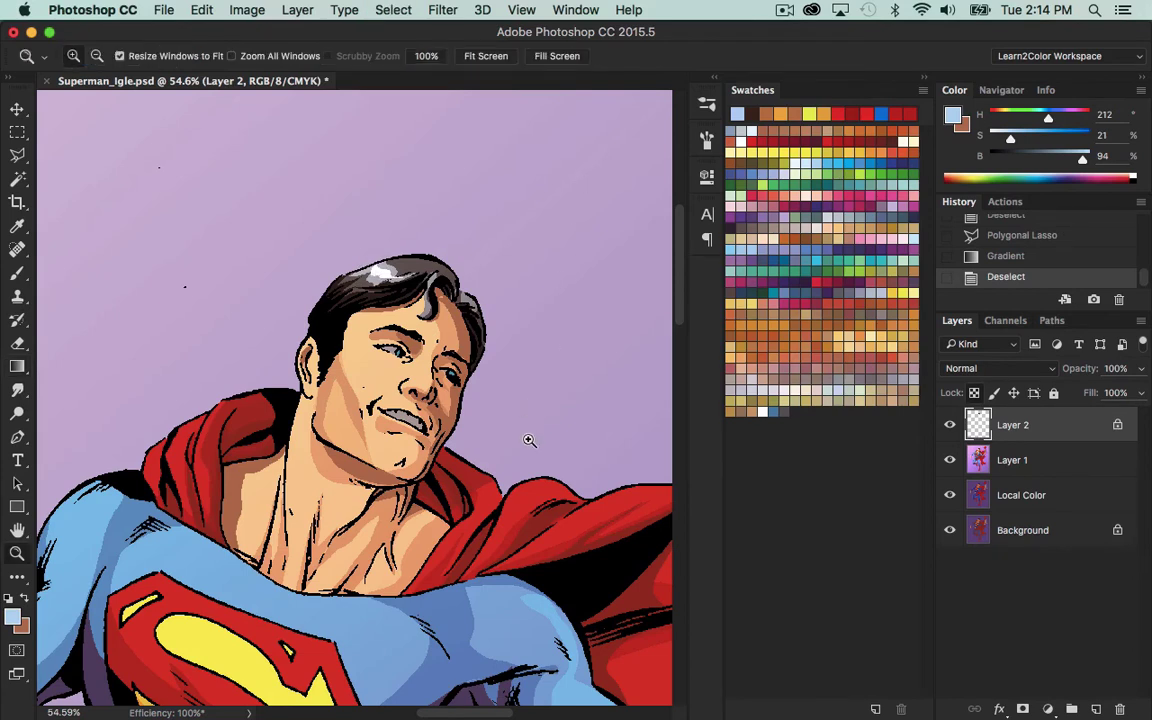
Merge the hair layer down into Layer 1 and select the teeth and eye whites with the Magic Wand.
key(super+e)
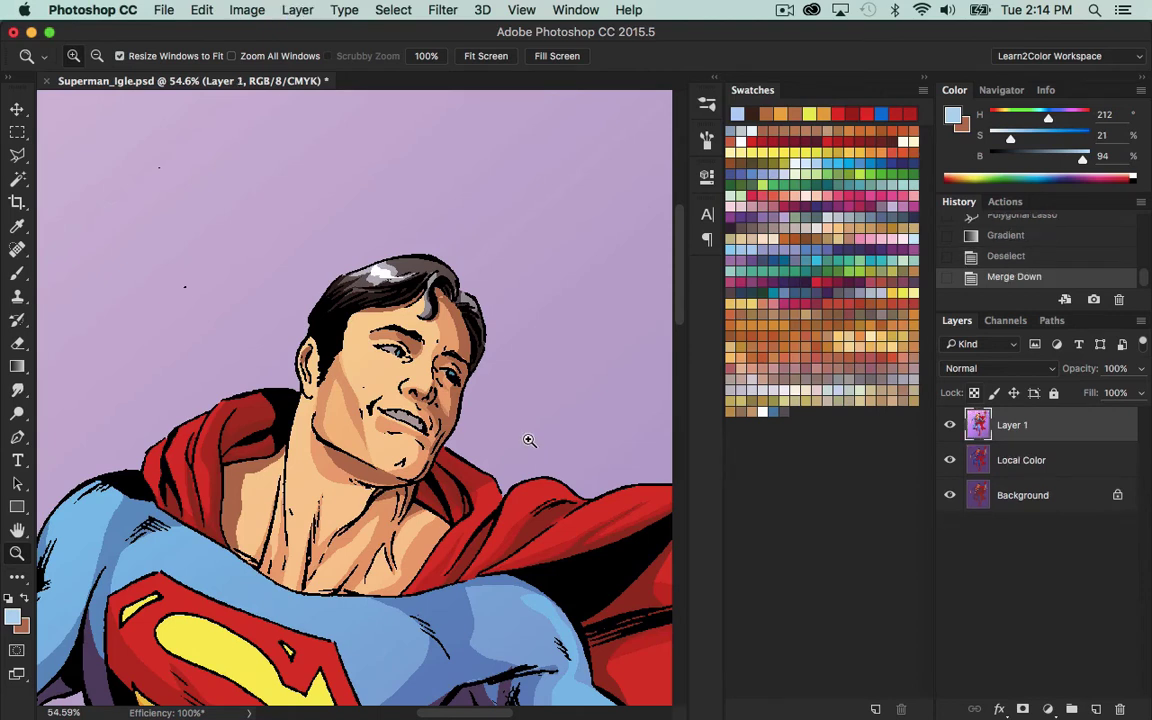
key(w)
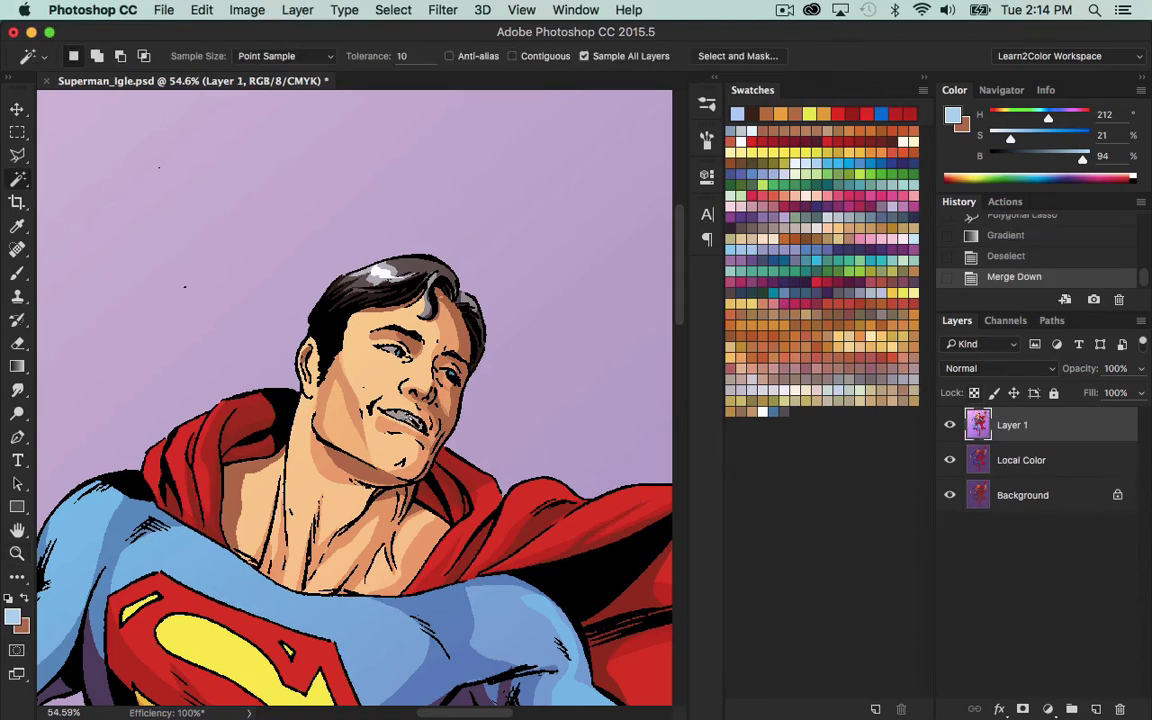
click(406, 417)
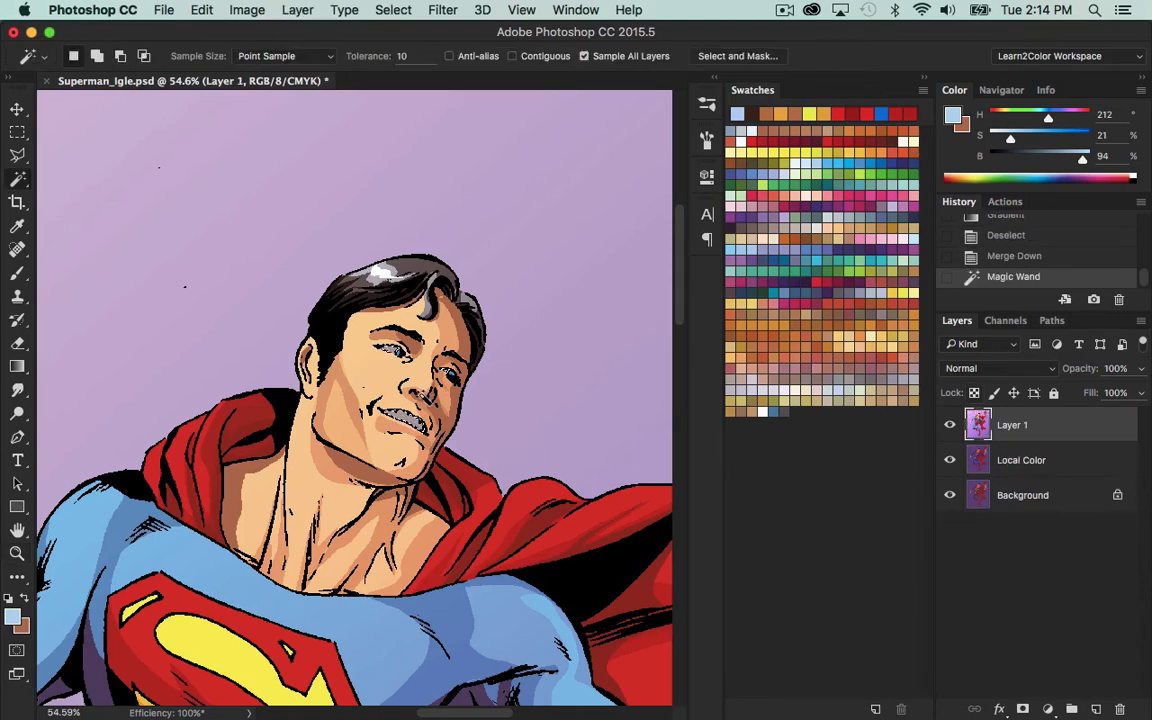
Sample the teeth's blue-gray from the Local Color layer as foreground color and Layer 1's warm gray eye-white color as background color.
click(950, 427)
key(i)
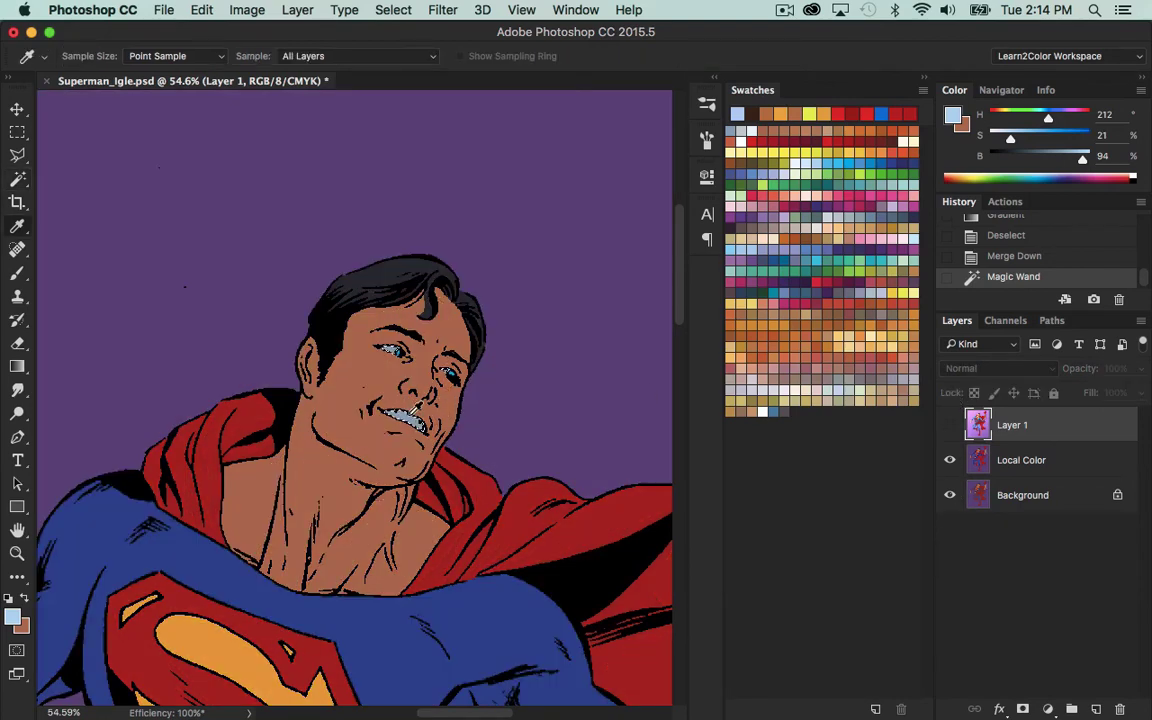
click(411, 418)
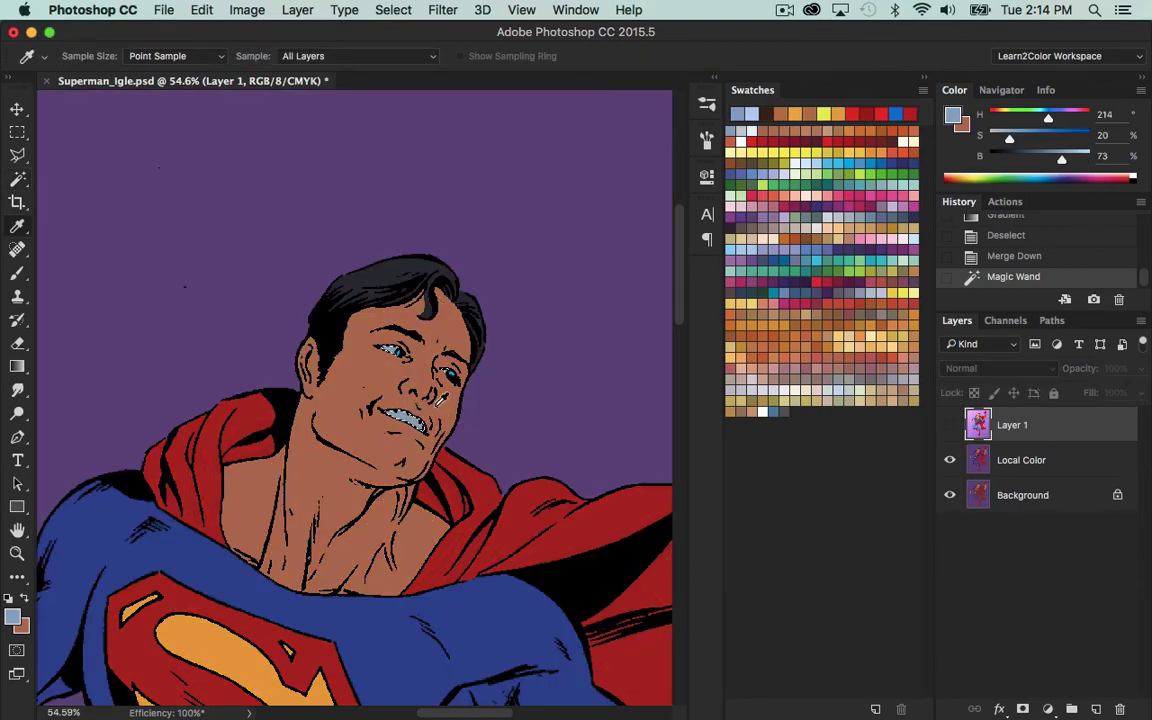
click(950, 426)
click(370, 378)
click(380, 360)
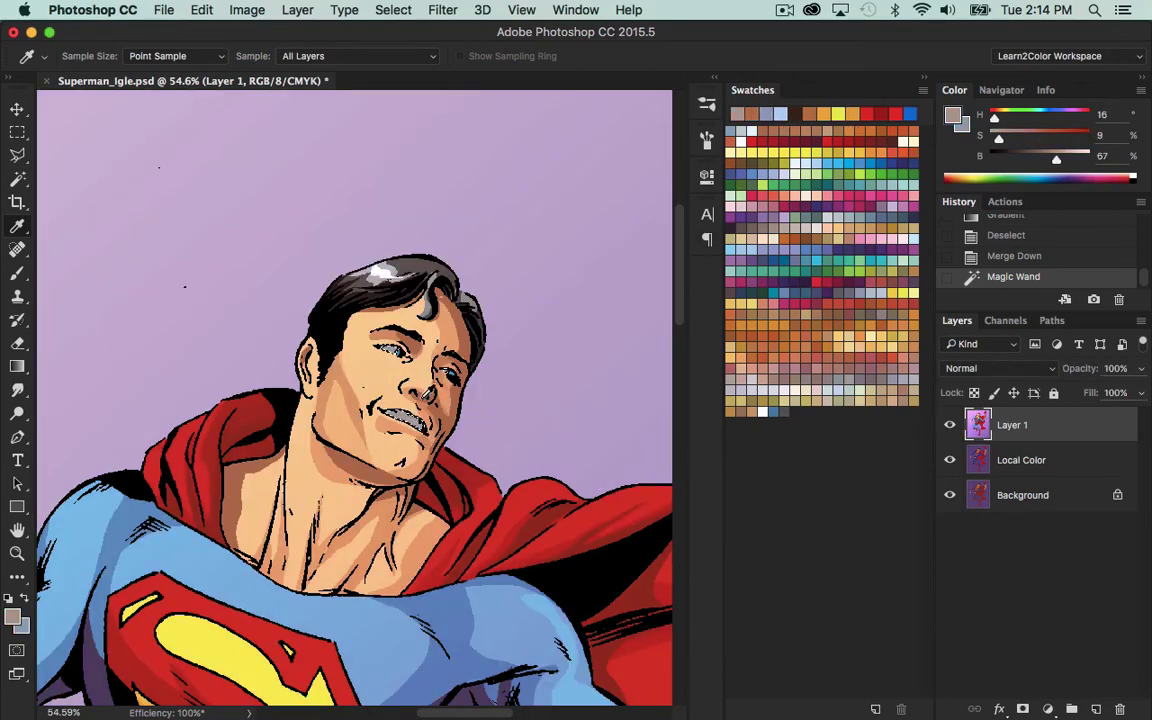
key(x)
Copy the selected teeth and eye whites to a new layer and lock its transparent pixels.
key(ctrl+j)
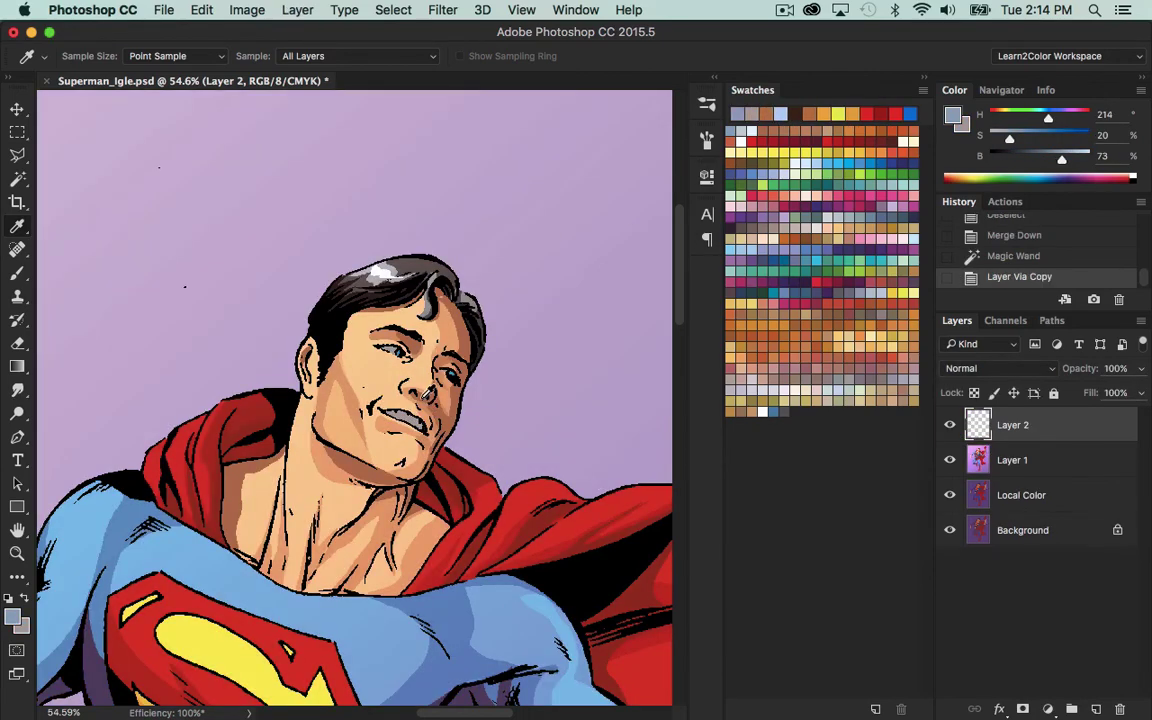
key(slash)
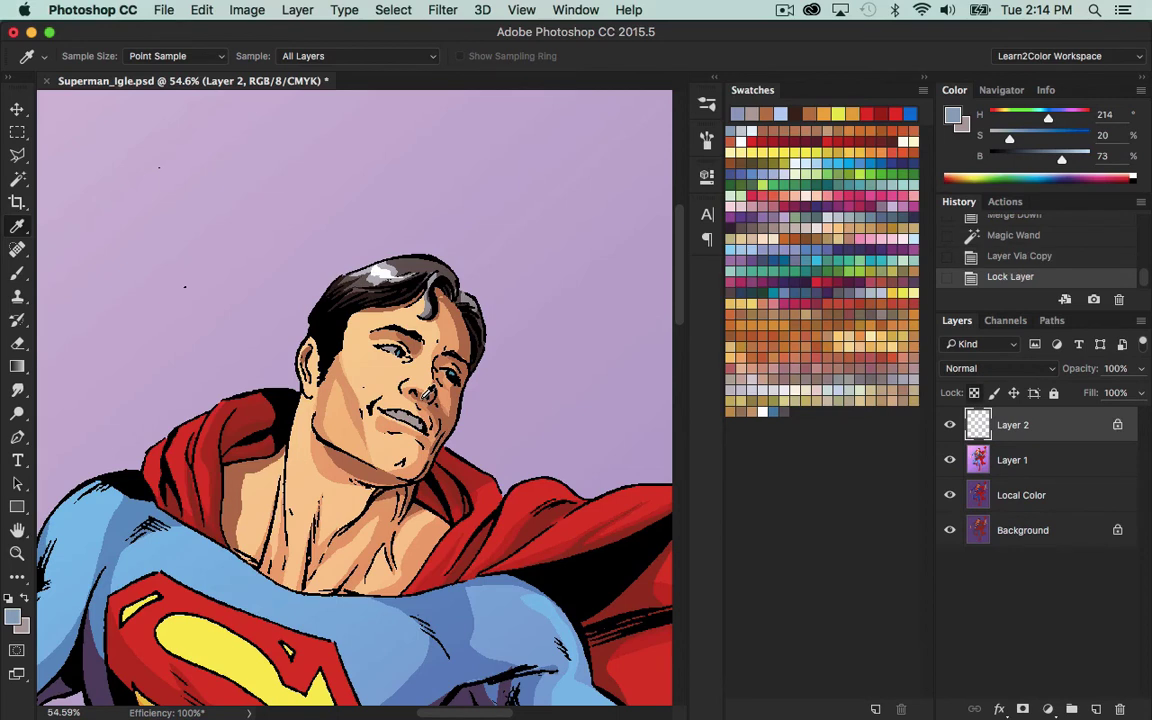
key(l)
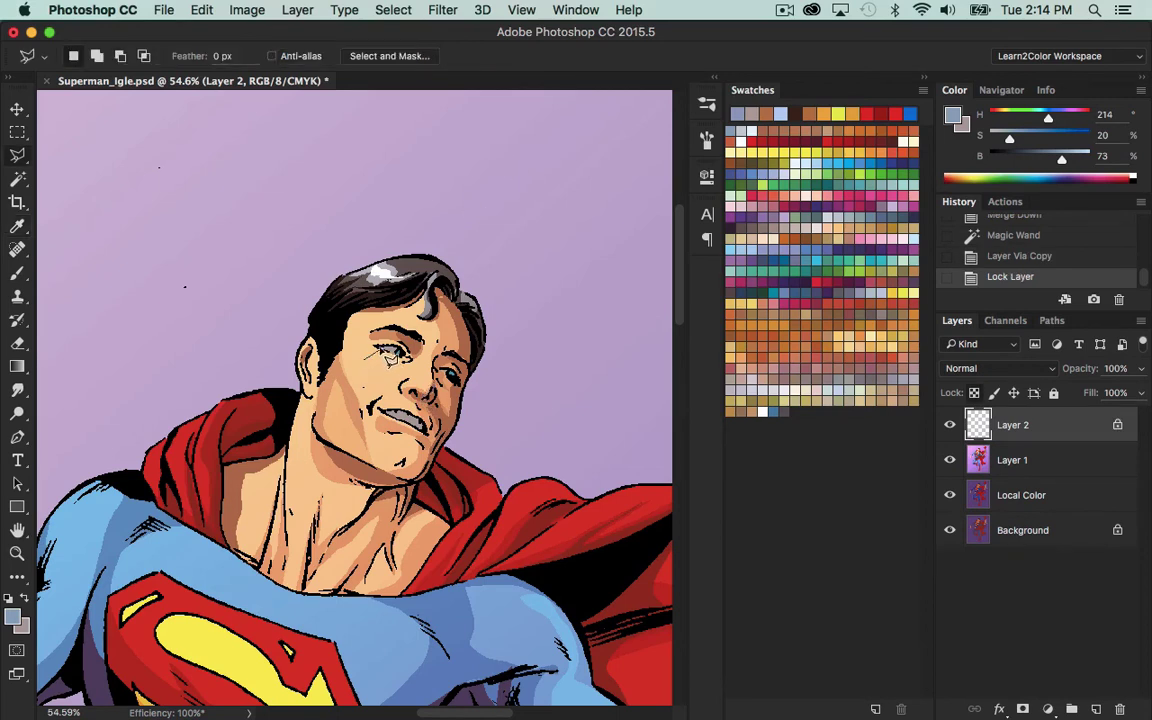
click(369, 354)
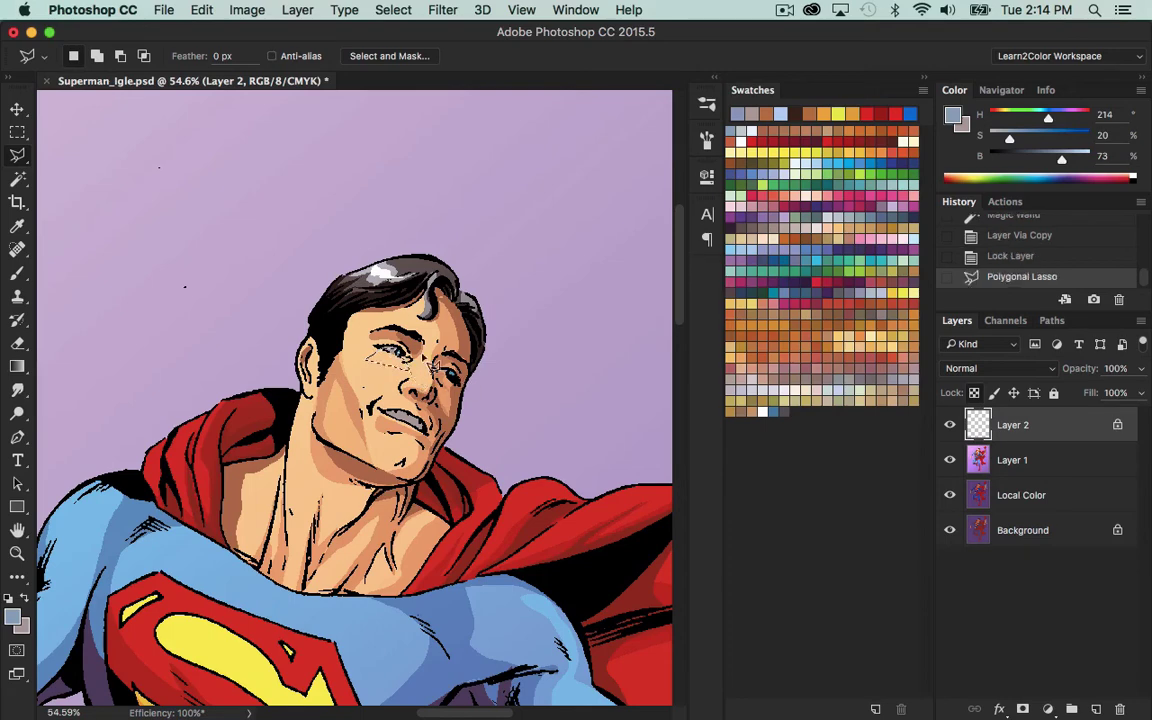
key(super+z)
Lasso the lower parts of both eye whites and the teeth, leaving their upper edges unselected as cut shadows.
key(z)
drag(405, 342, 504, 451)
key(l)
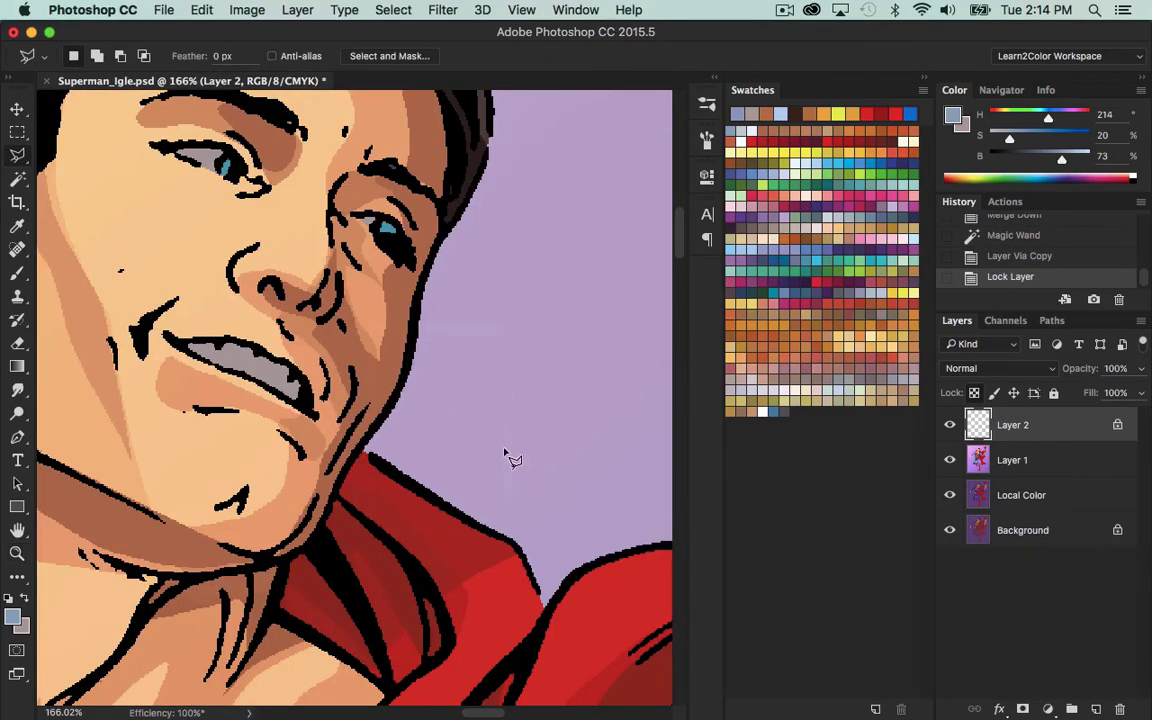
click(224, 154)
click(180, 154)
shift+click(357, 217)
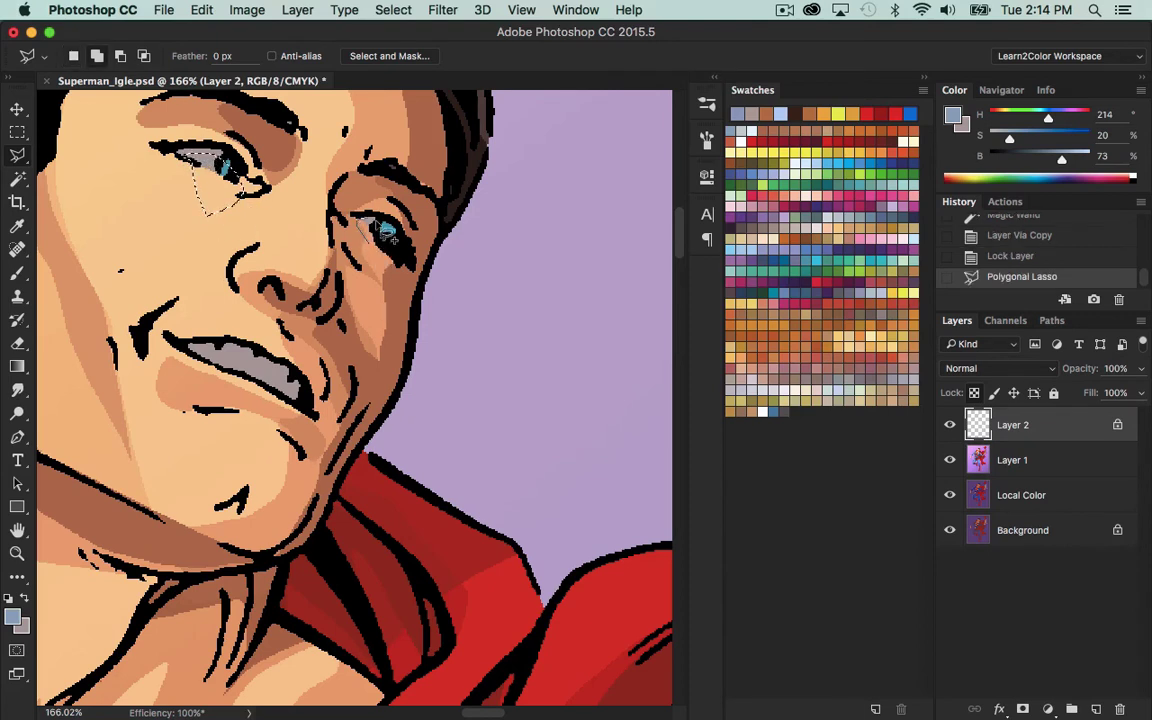
click(370, 243)
click(384, 242)
click(358, 217)
shift+click(188, 344)
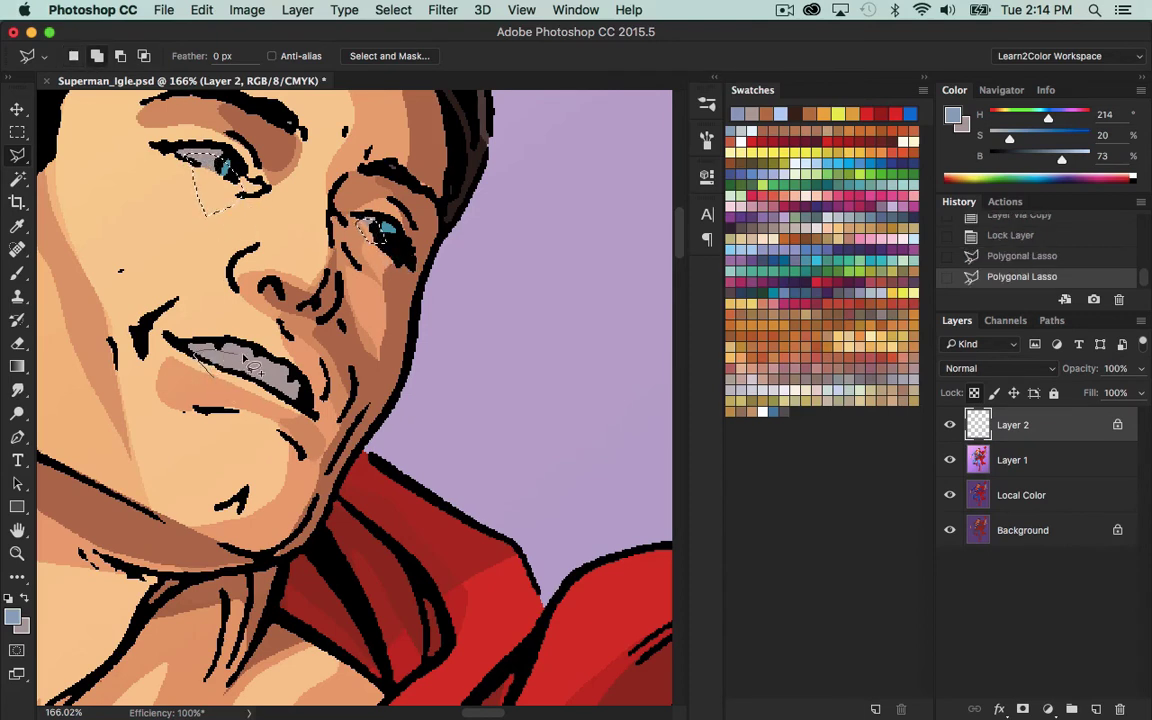
mouse_move(278, 371)
mouse_down()
mouse_move(316, 410)
mouse_move(242, 460)
mouse_up()
Brighten the selected eye whites and teeth with a blue-gray Linear Dodge gradient, deselect, and merge Layer 2 down into Layer 1.
key(z)
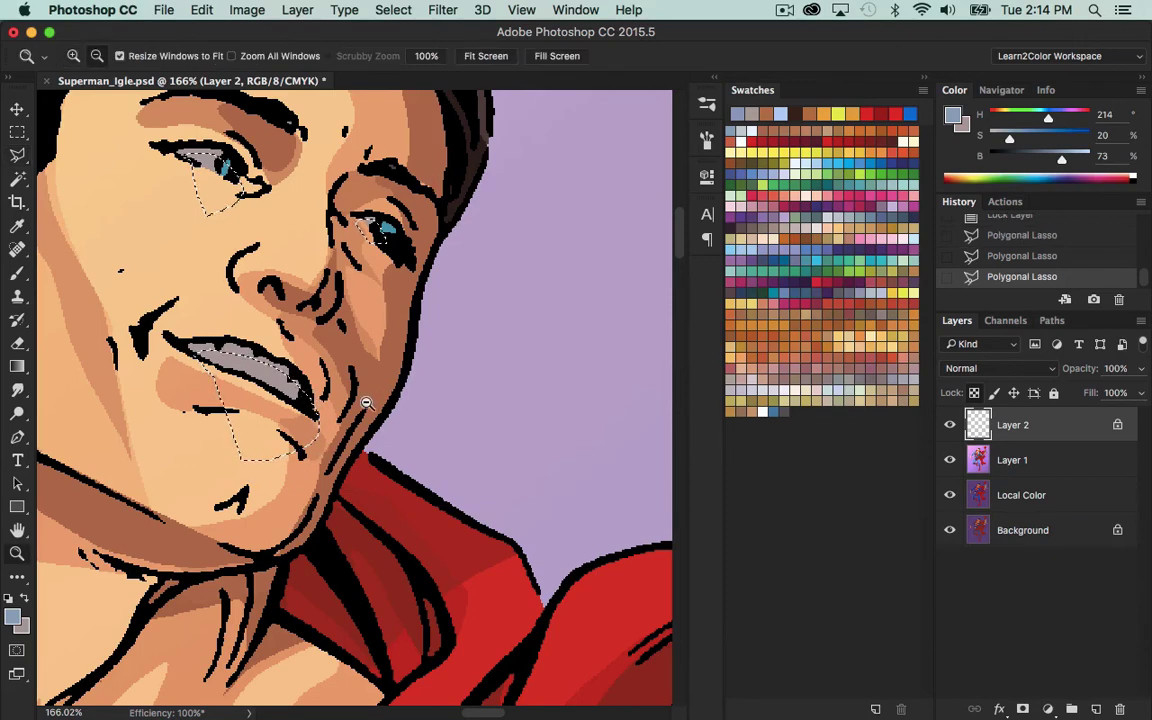
alt+click(389, 434)
alt+click(389, 434)
key(g)
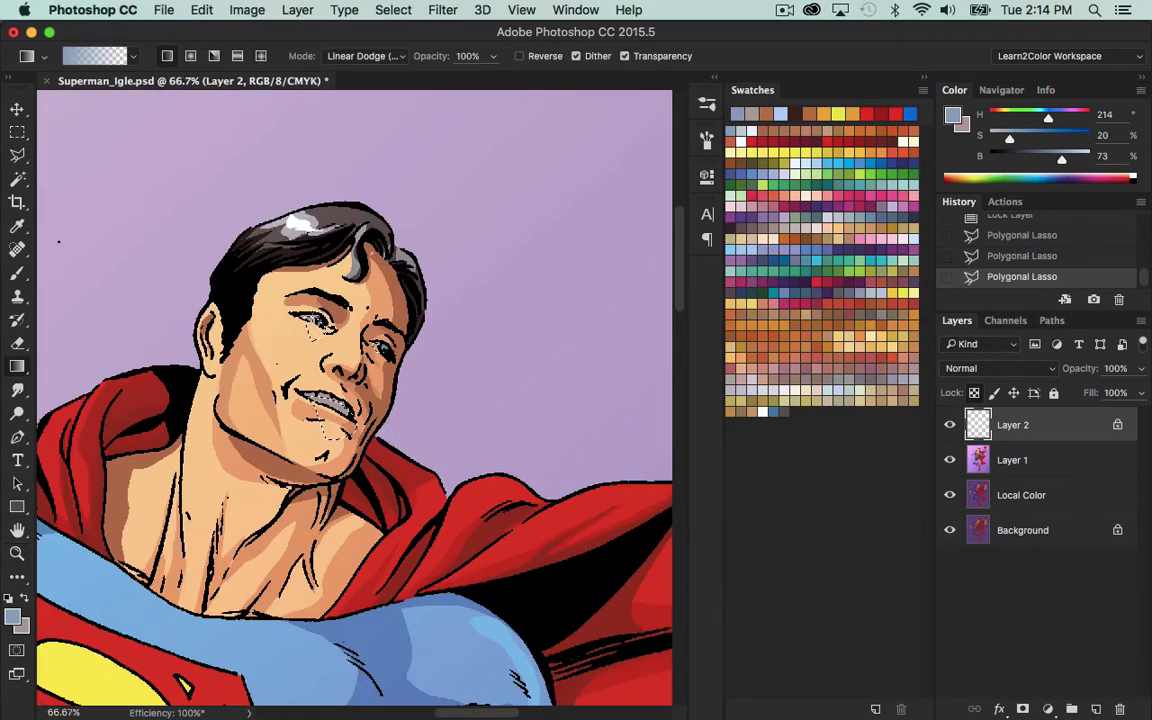
drag(302, 236, 355, 548)
key(ctrl+d)
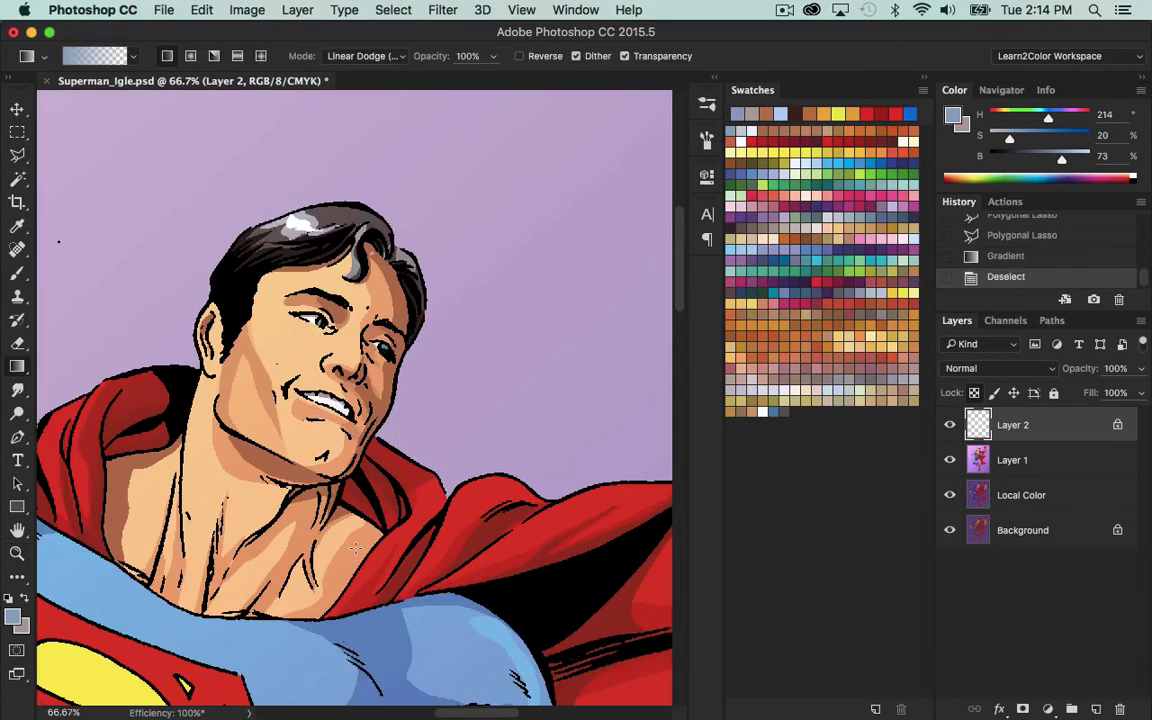
key(ctrl+e)
Lasso the blue irises of both eyes on Layer 1 as one combined selection.
key(z)
drag(305, 300, 380, 440)
key(w)
key(l)
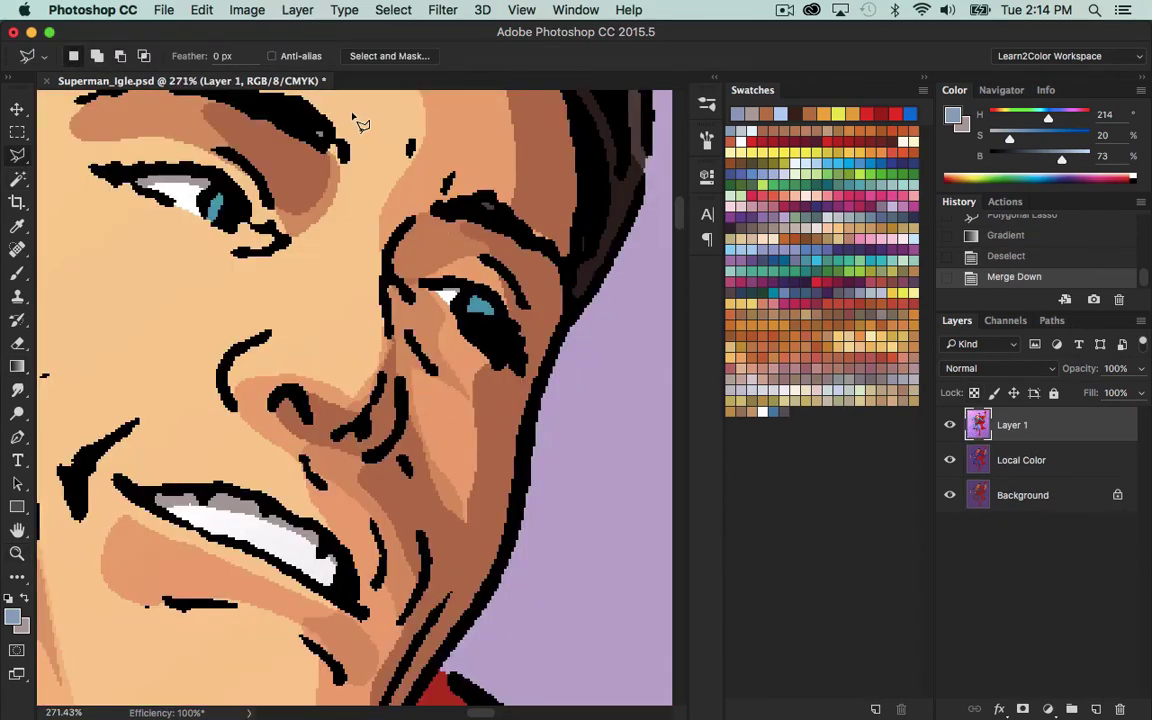
drag(222, 188, 224, 196)
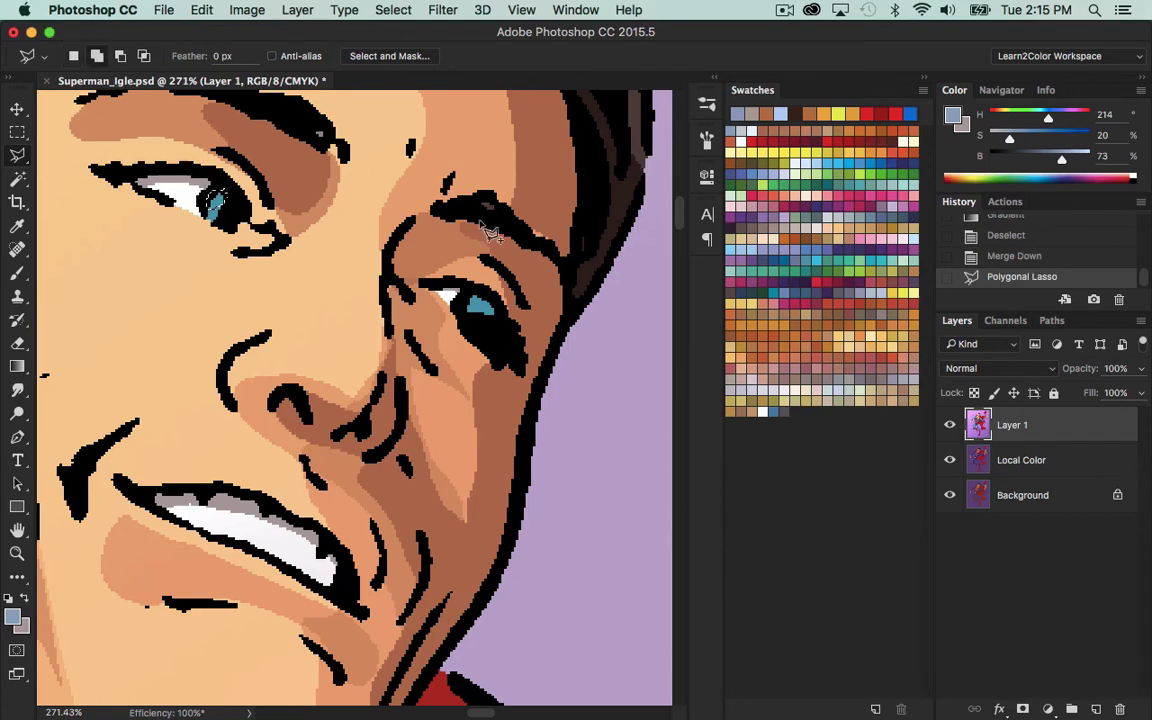
mouse_move(484, 310)
mouse_down()
mouse_move(490, 302)
mouse_move(469, 303)
mouse_move(493, 305)
mouse_up()
key(super+d)
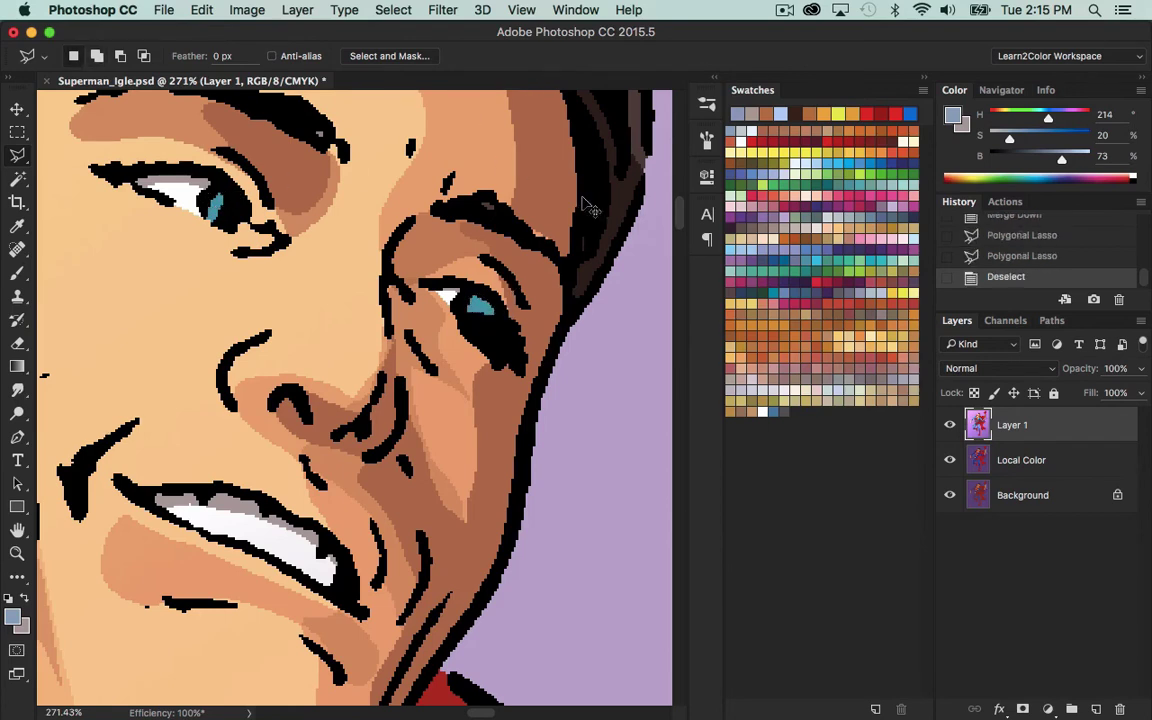
key(ctrl+z)
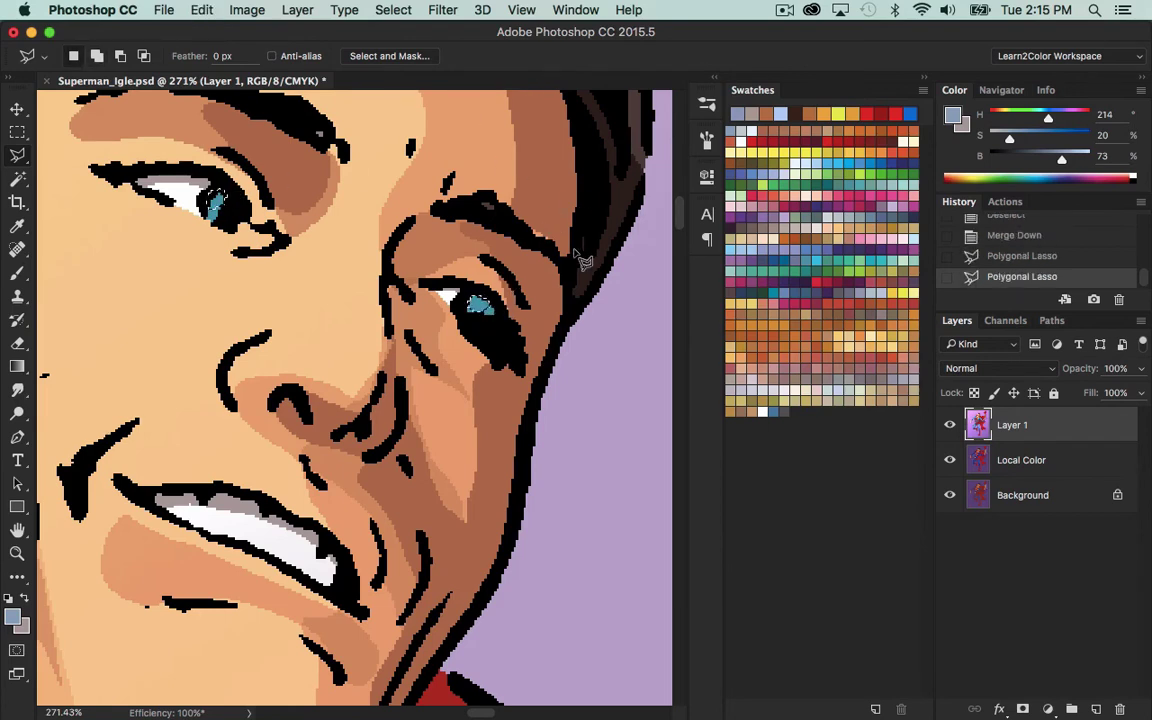
Choose a light blue swatch, brighten the selected irises with a Linear Dodge gradient, and deselect.
click(839, 151)
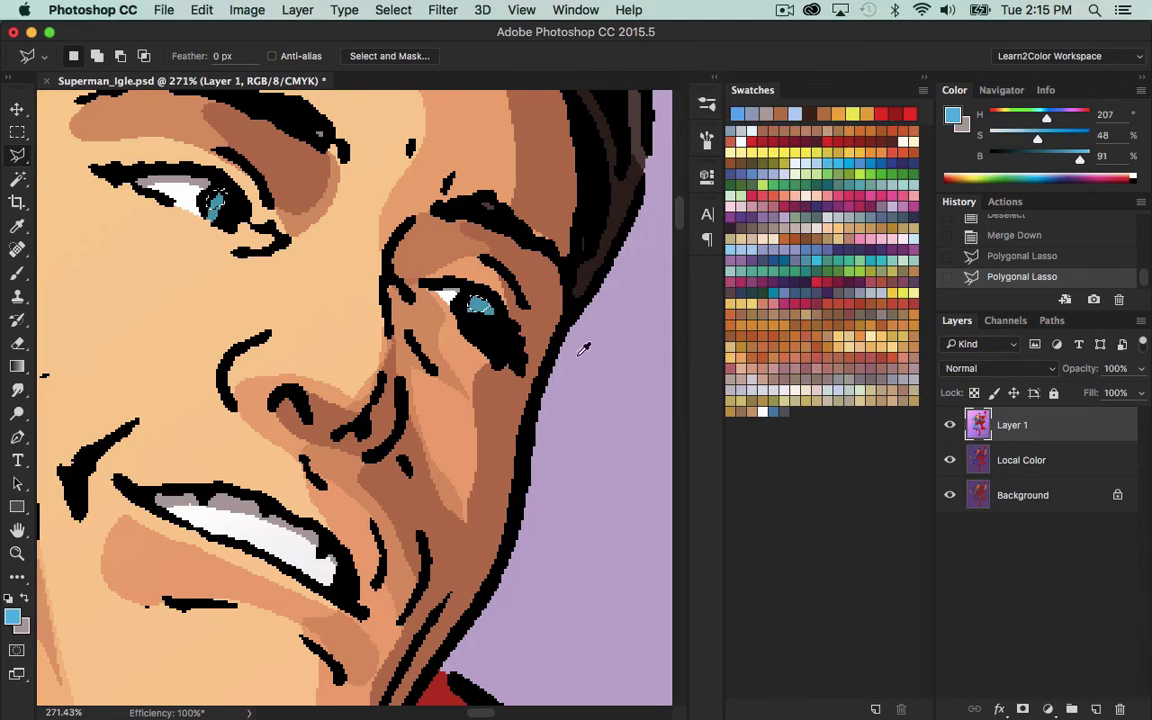
key(z)
alt+click(522, 486)
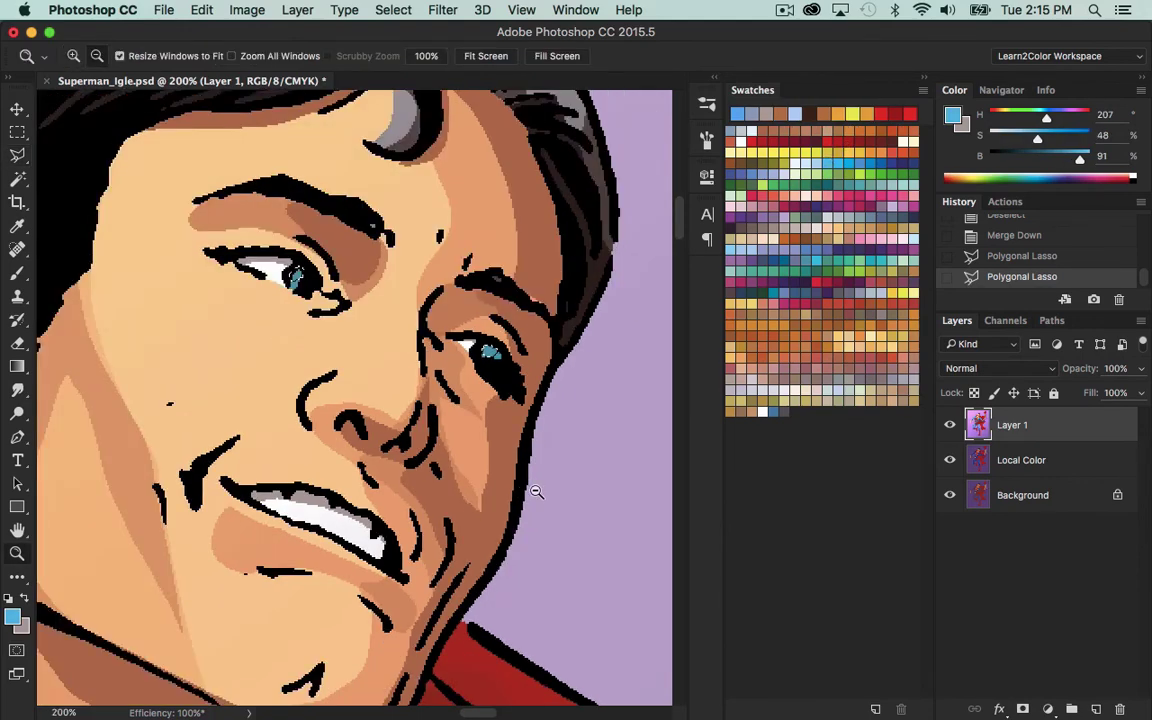
alt+click(536, 491)
key(g)
drag(508, 624, 495, 648)
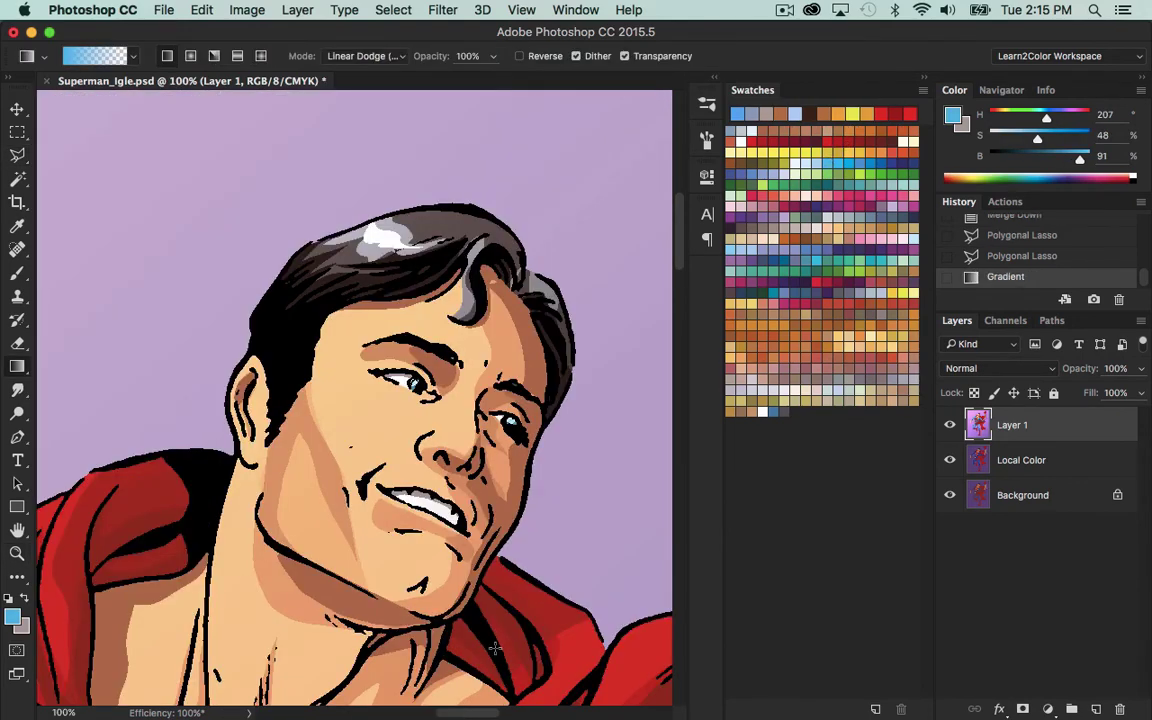
key(super+d)
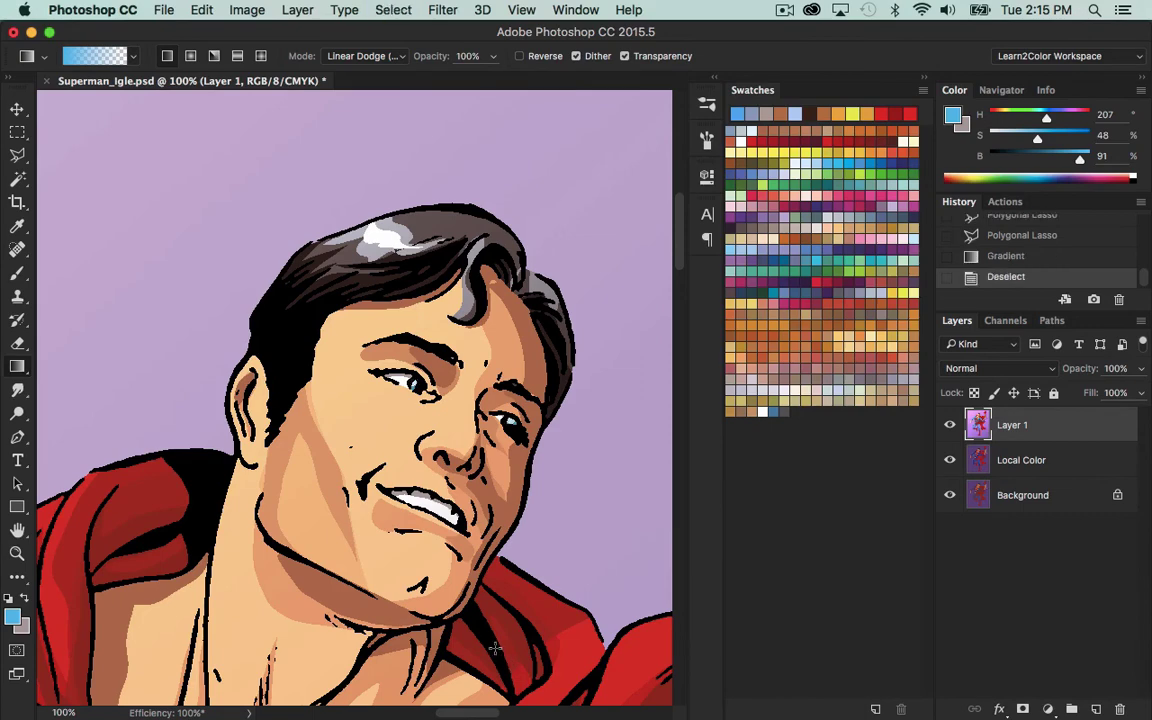
Select the brown bird with the Magic Wand, copy it to a new layer, and lock that layer's transparent pixels.
key(super+0)
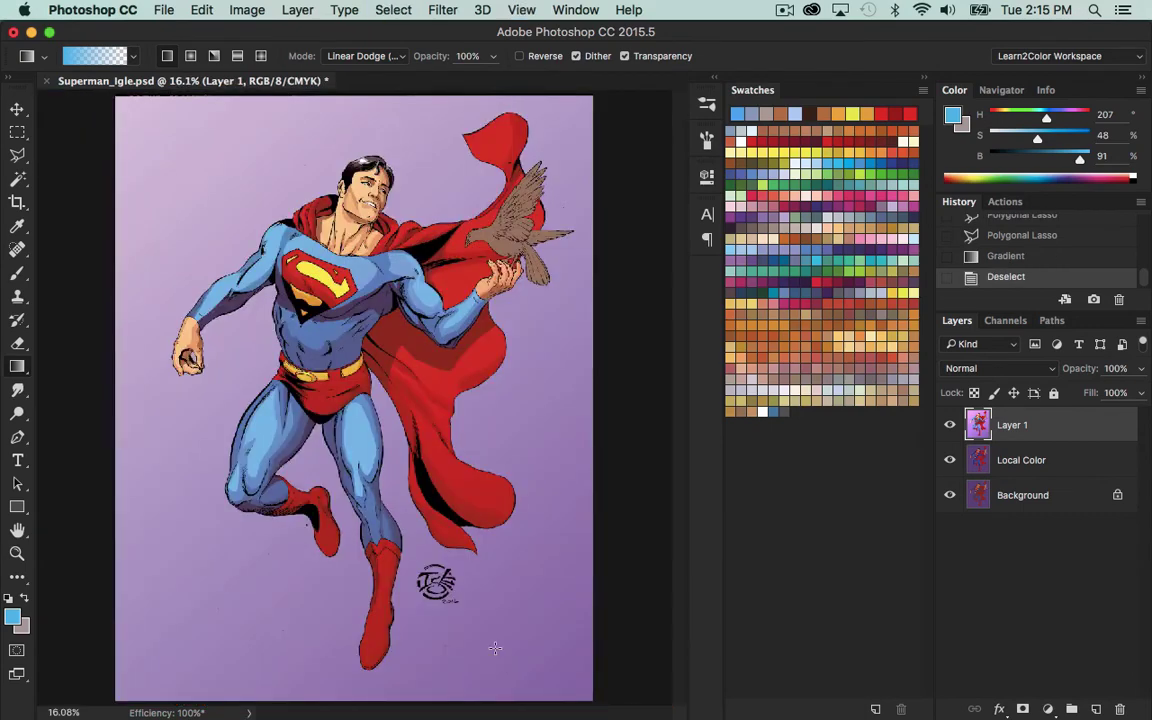
key(w)
click(500, 233)
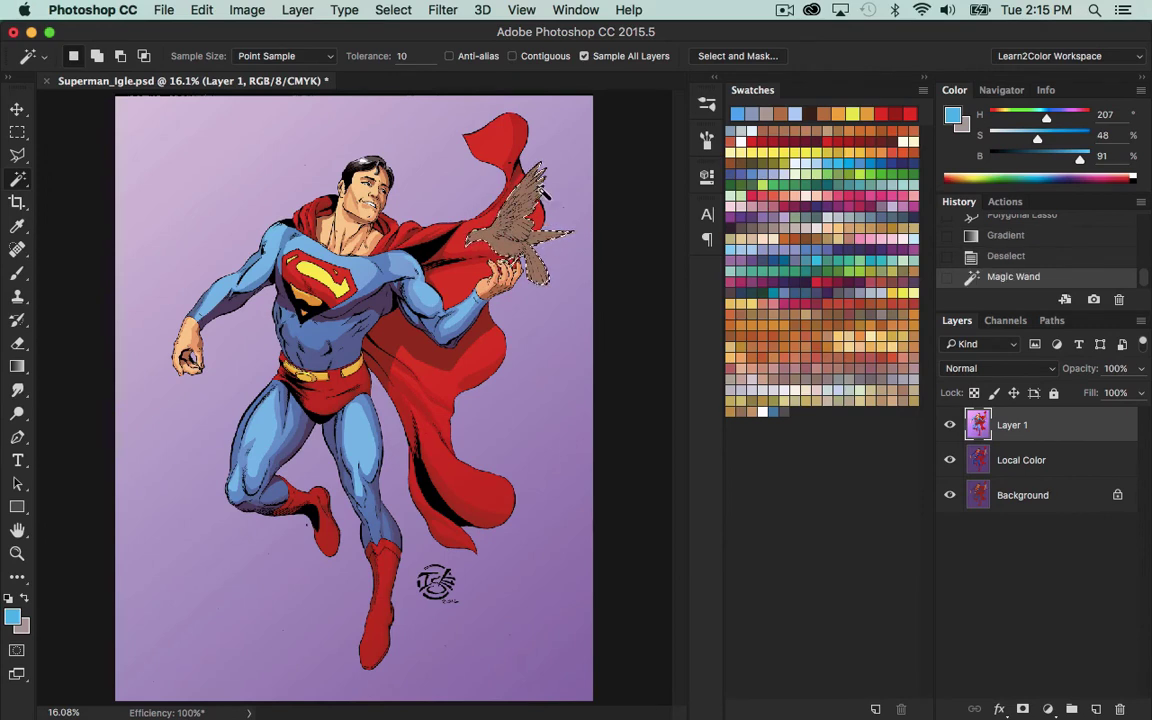
key(super+j)
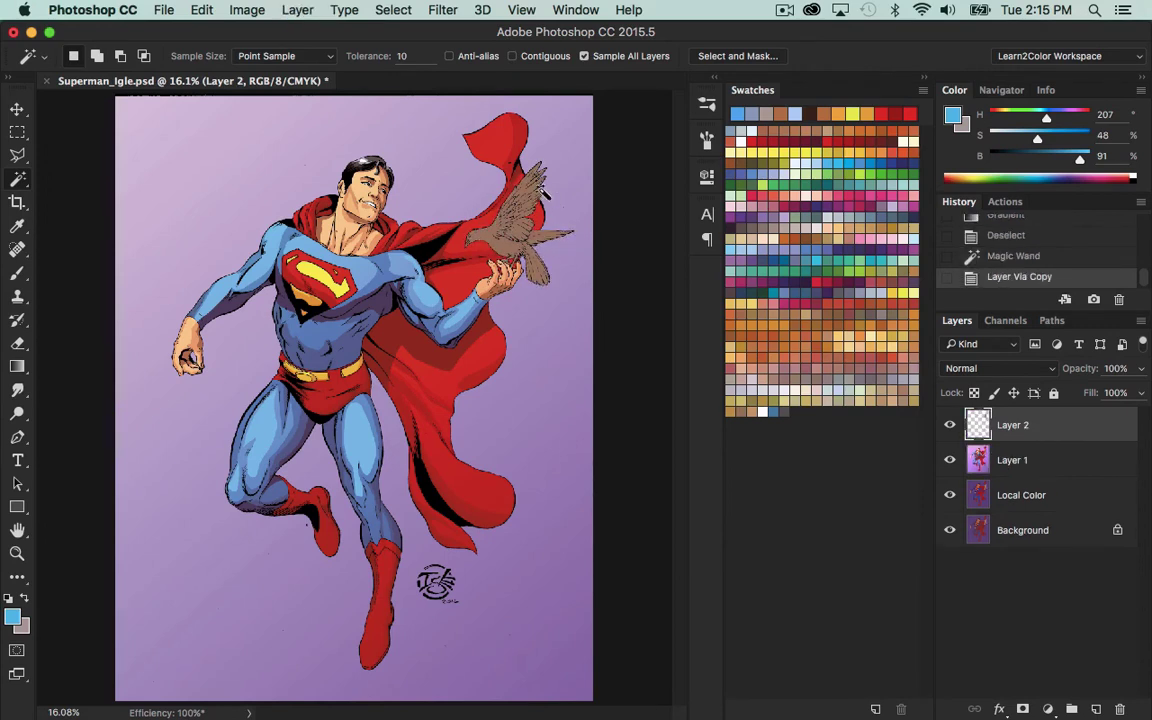
key(super+slash)
key(z)
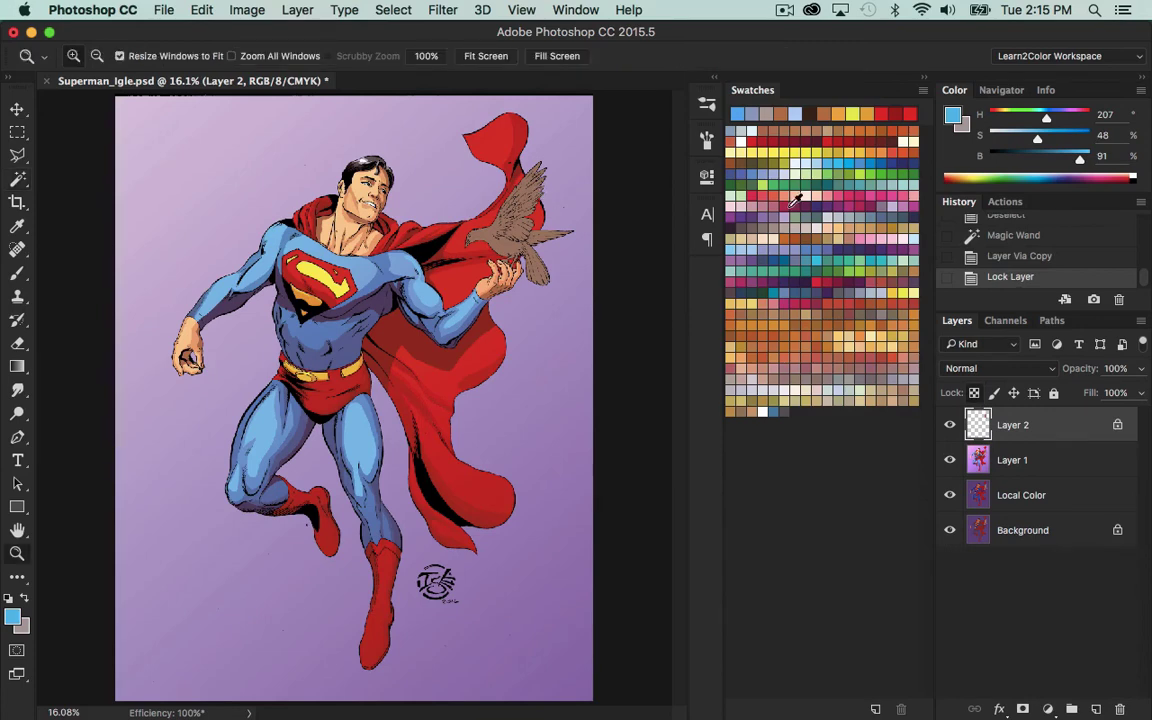
drag(497, 168, 578, 298)
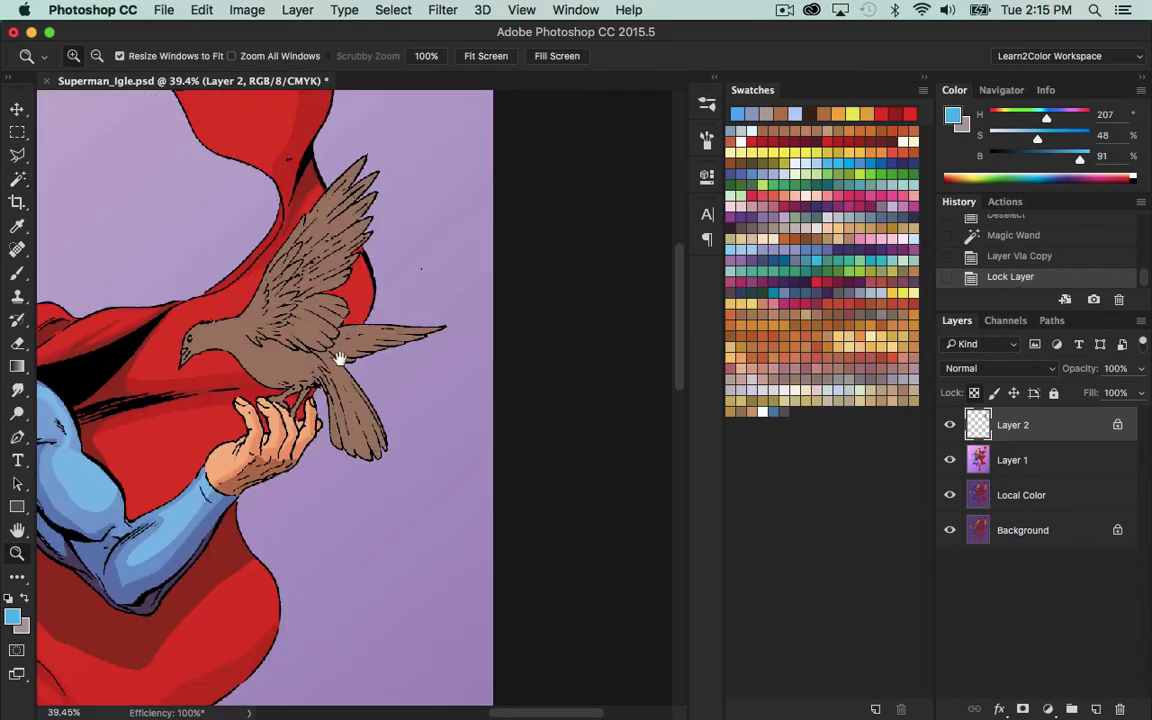
Sample the bird's gray from the Local Color layer and its brown from the visible Layer 2 as the two working colors.
key(l)
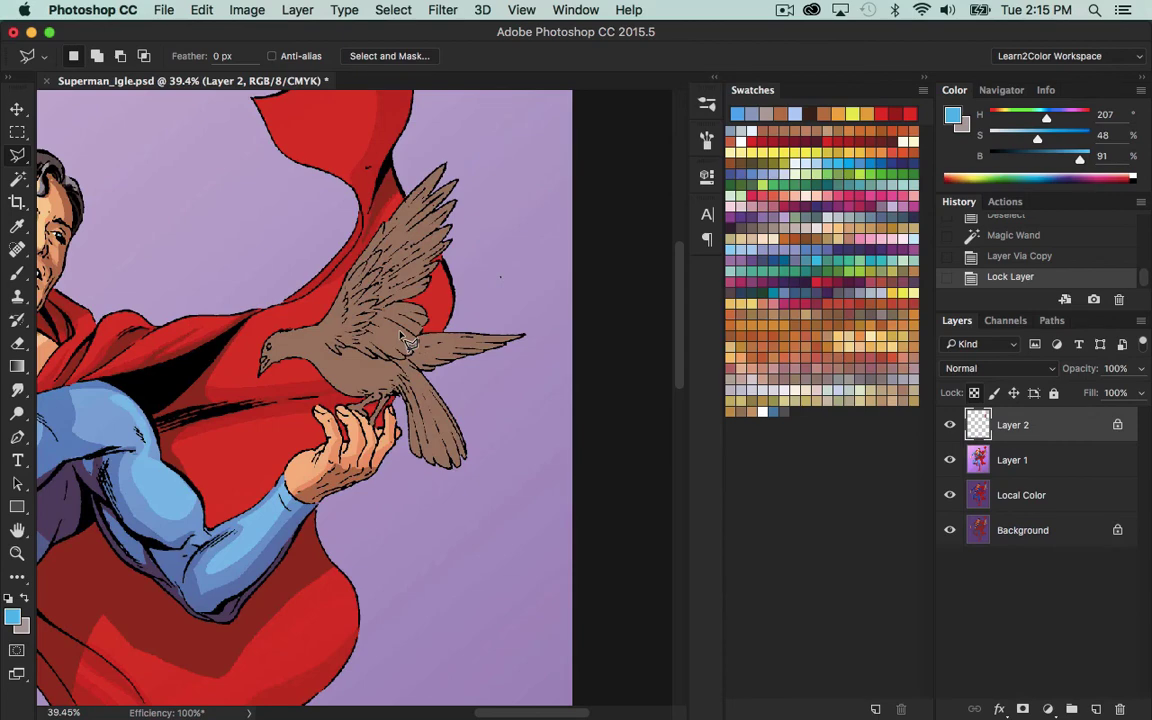
click(950, 425)
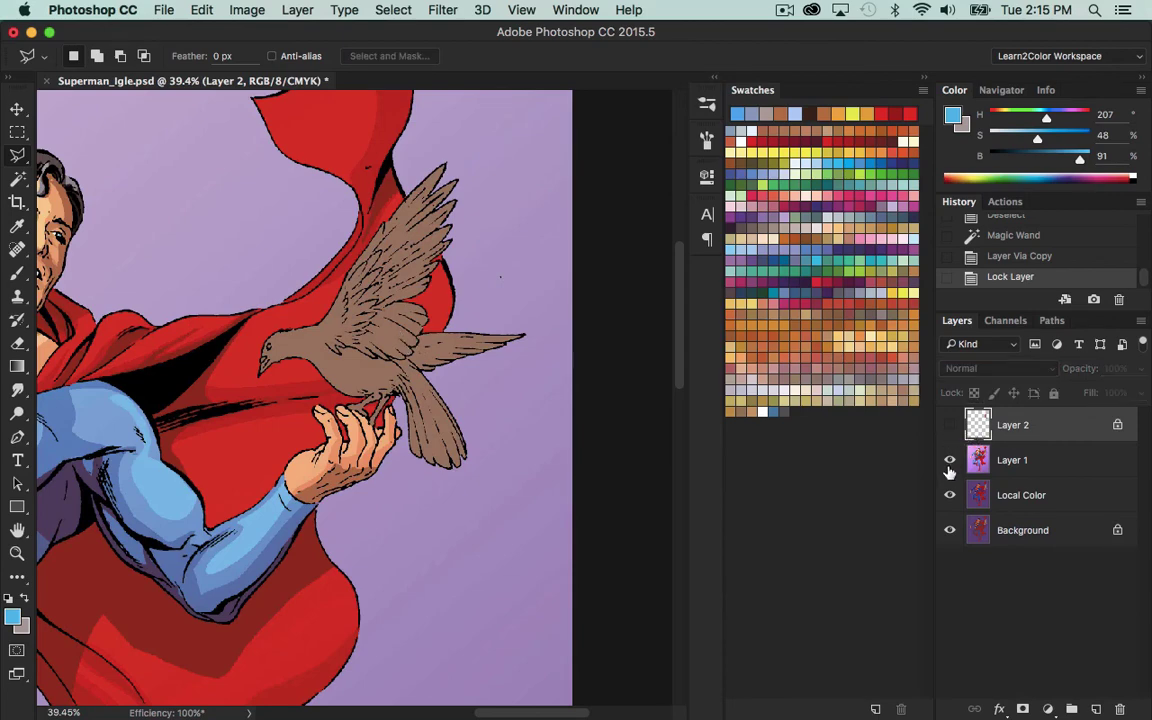
click(950, 460)
key(i)
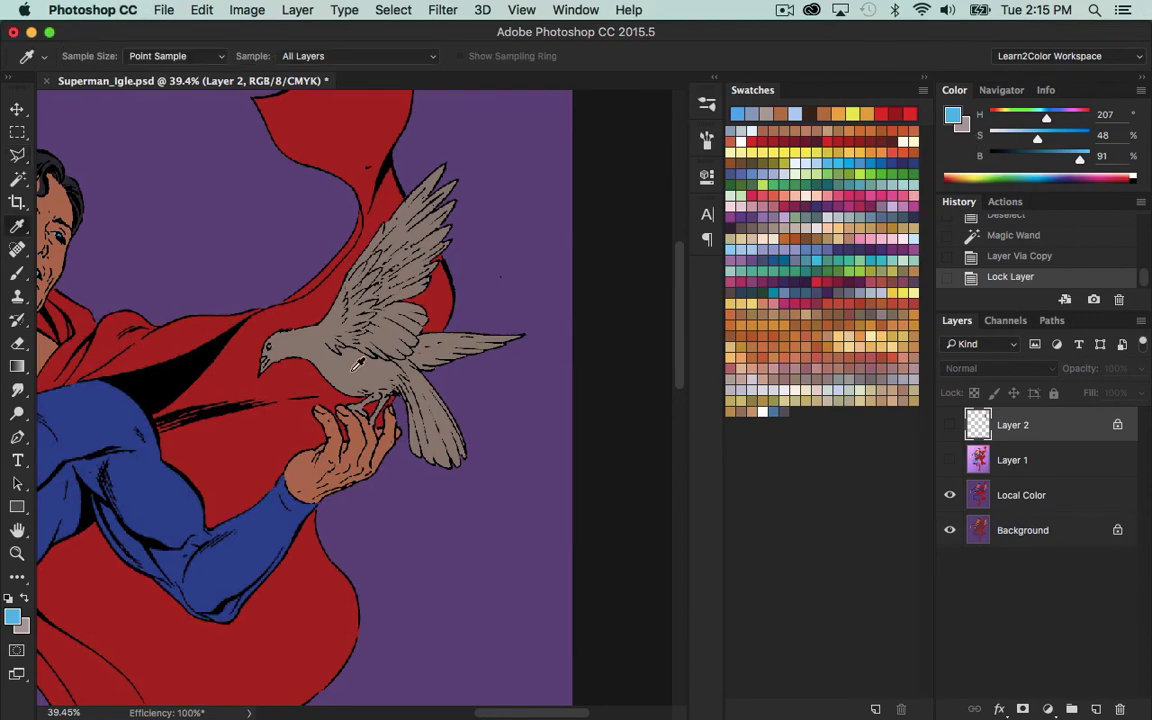
click(406, 320)
click(950, 460)
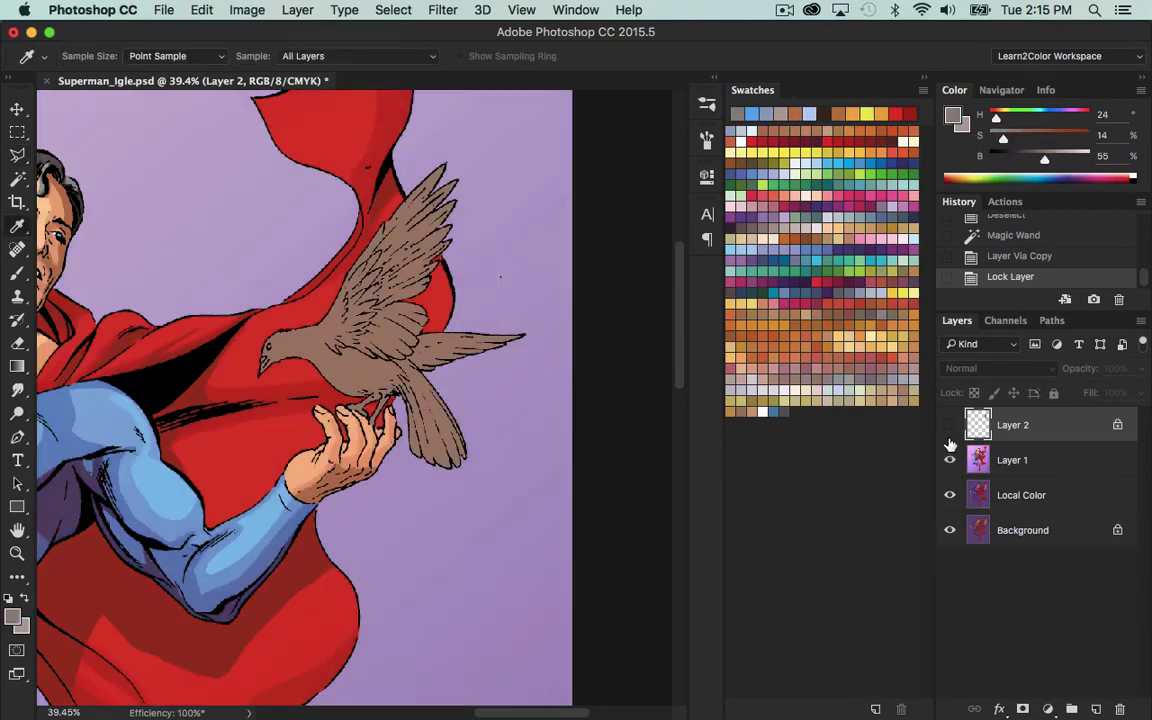
click(950, 425)
click(441, 248)
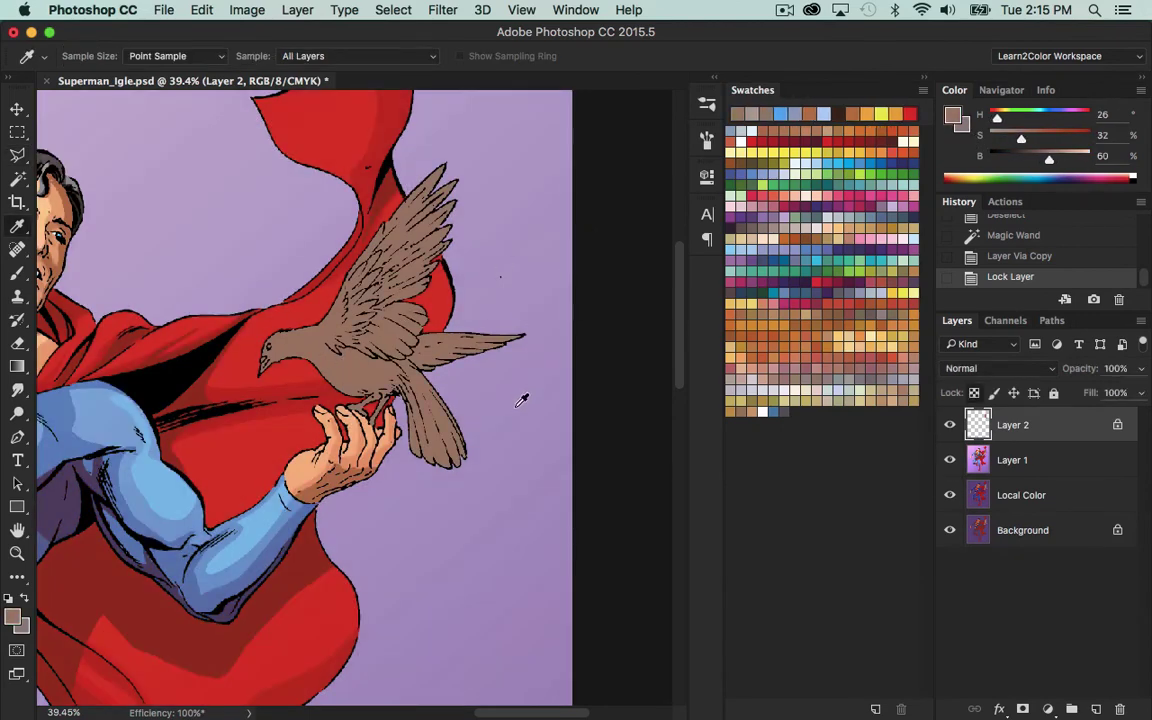
Brighten the whole bird on Layer 2 with a Linear Dodge gradient of the sampled gray.
key(z)
alt+click(509, 530)
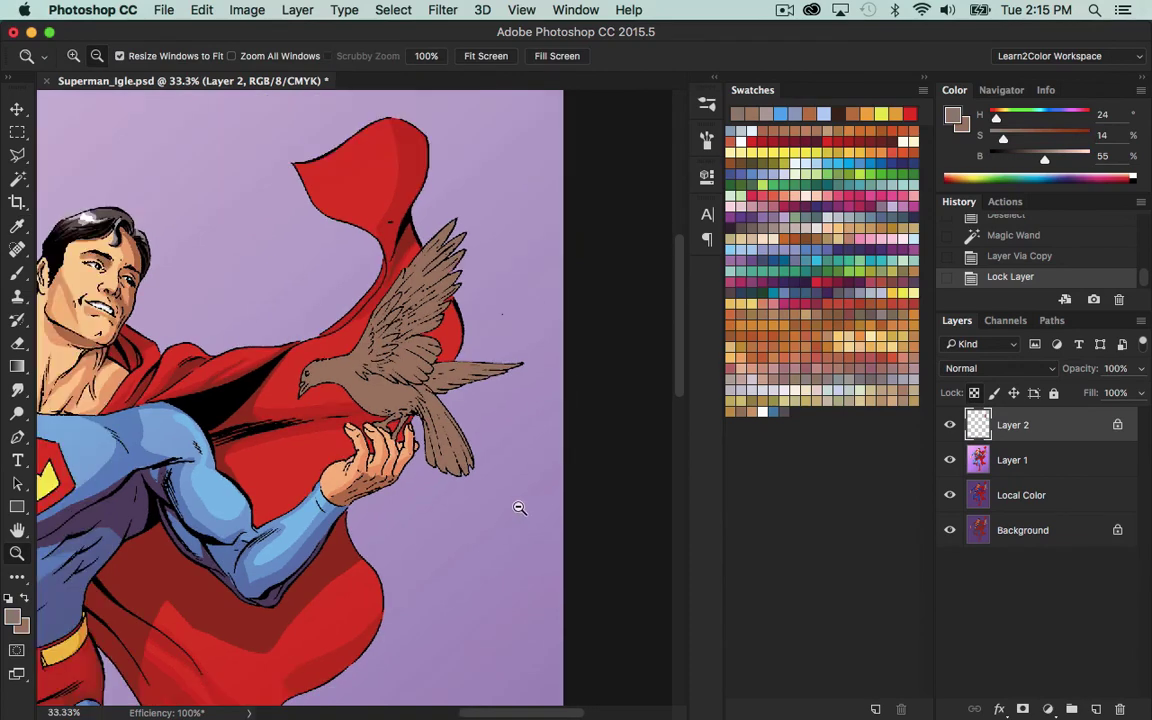
alt+click(519, 507)
alt+click(525, 525)
alt+click(532, 504)
key(g)
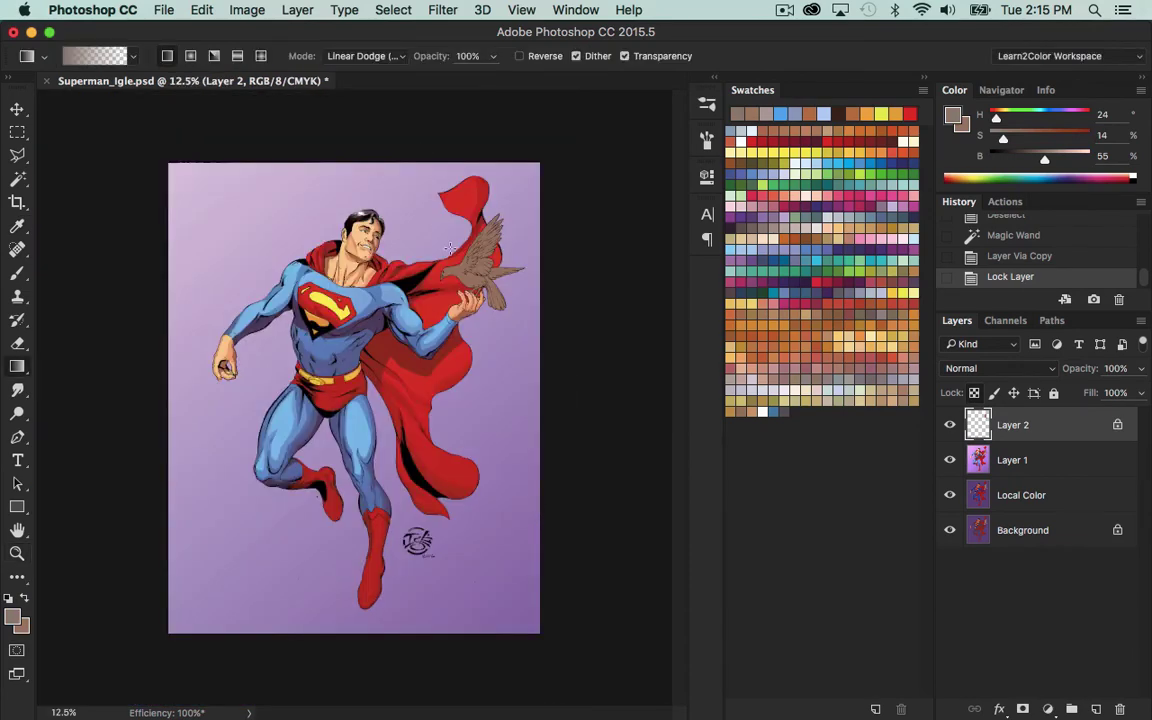
drag(536, 325, 537, 326)
Make the brown the foreground color and outline shadow shapes on the bird's raised wing, rear wing, underside and tail with the Polygonal Lasso.
key(z)
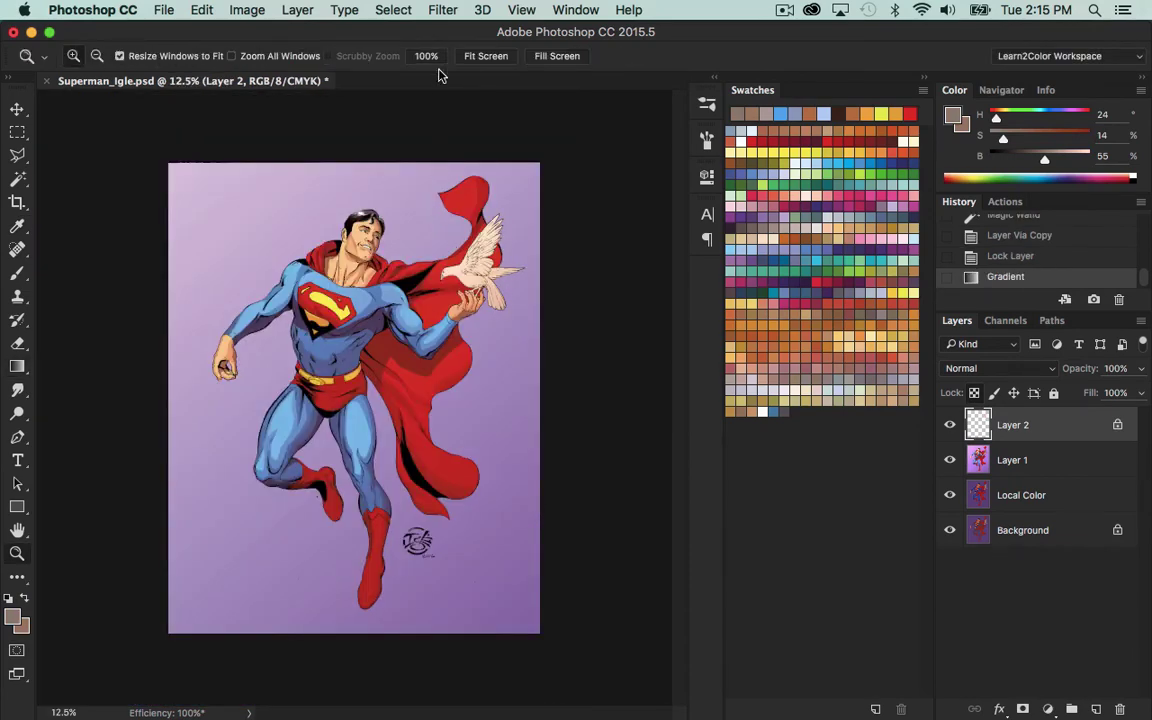
drag(391, 191, 581, 396)
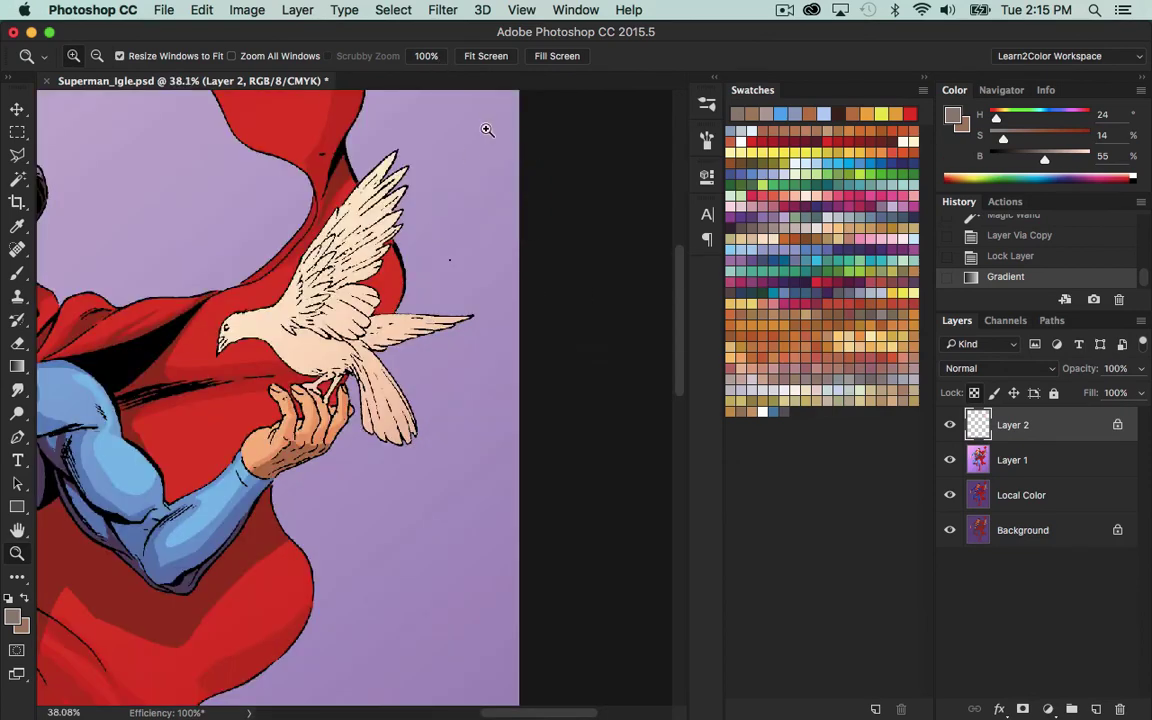
key(l)
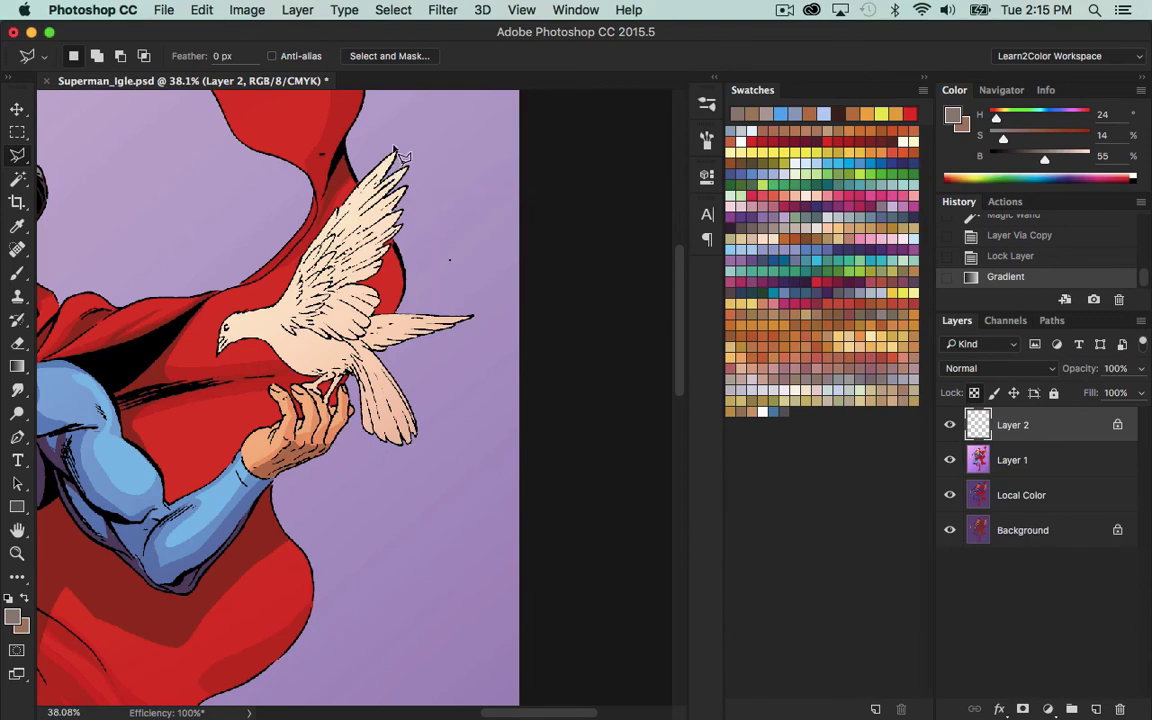
key(x)
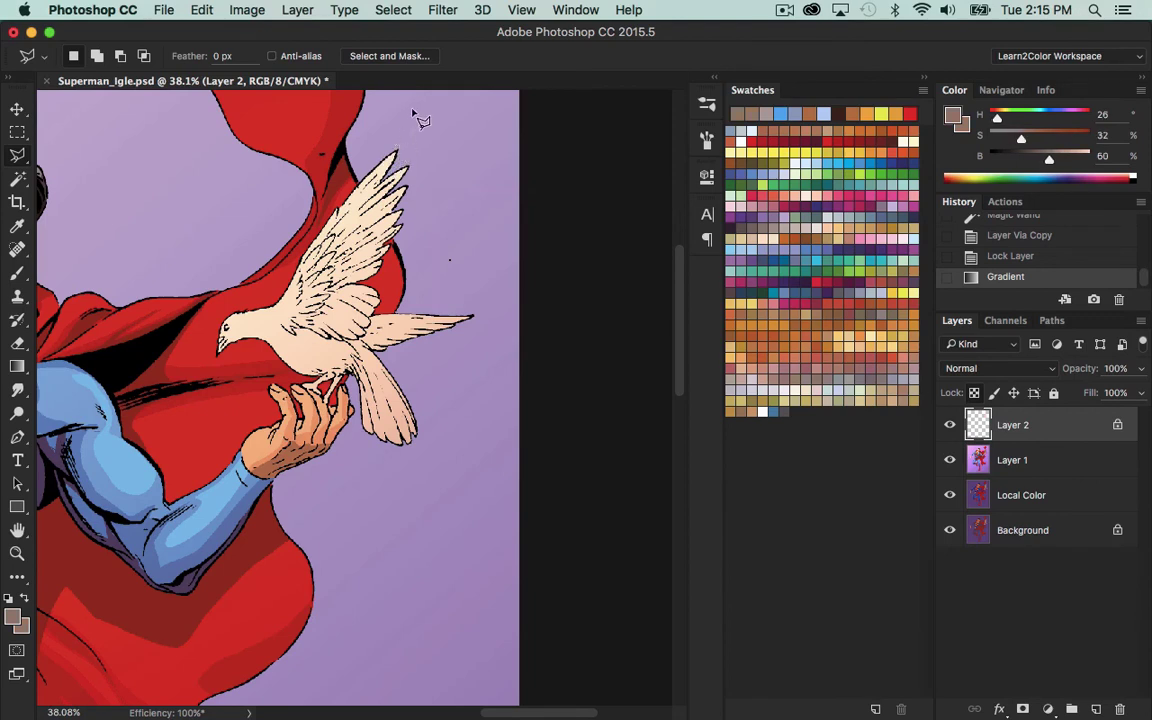
click(345, 165)
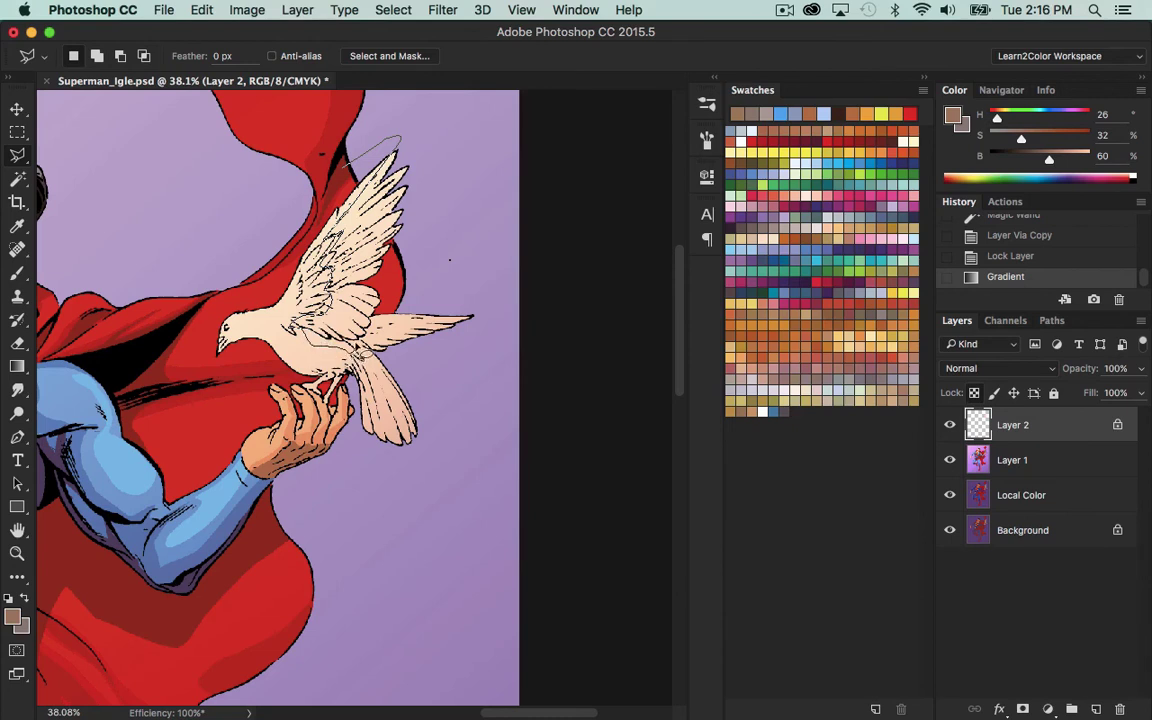
drag(406, 279, 426, 141)
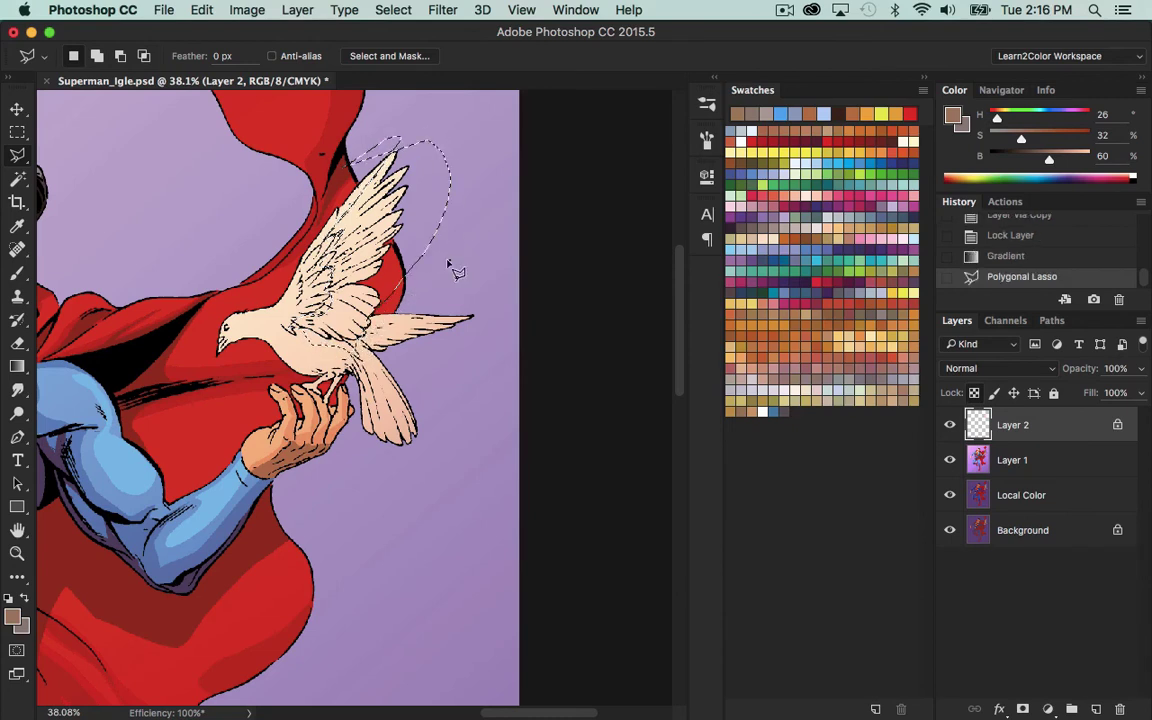
mouse_move(488, 308)
mouse_down()
mouse_move(380, 356)
mouse_move(456, 363)
mouse_move(508, 312)
mouse_up()
mouse_move(210, 386)
mouse_down()
mouse_move(218, 342)
mouse_move(240, 332)
mouse_move(350, 358)
mouse_move(348, 381)
mouse_move(208, 421)
mouse_move(210, 388)
mouse_up()
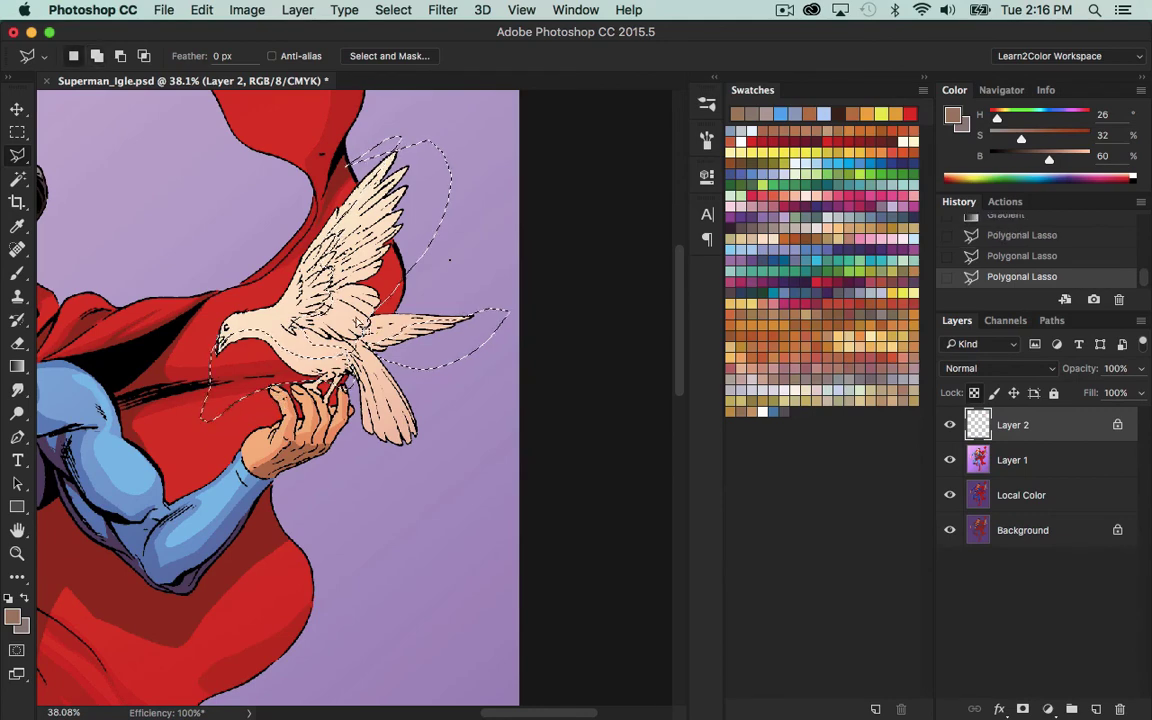
shift+click(366, 456)
mouse_move(379, 376)
mouse_down()
mouse_move(424, 439)
mouse_move(410, 521)
mouse_up()
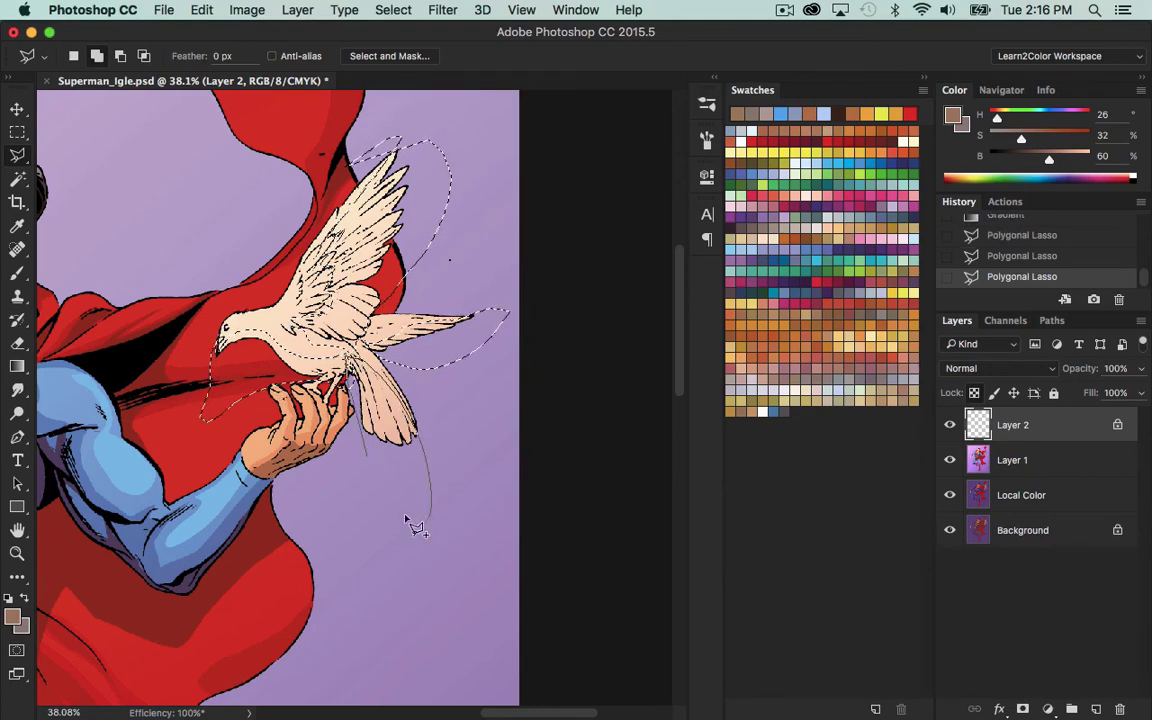
Fill the selected bird shadows with the foreground brown at 40% opacity in Normal mode, apply a second fill, and deselect.
key(shift+F5)
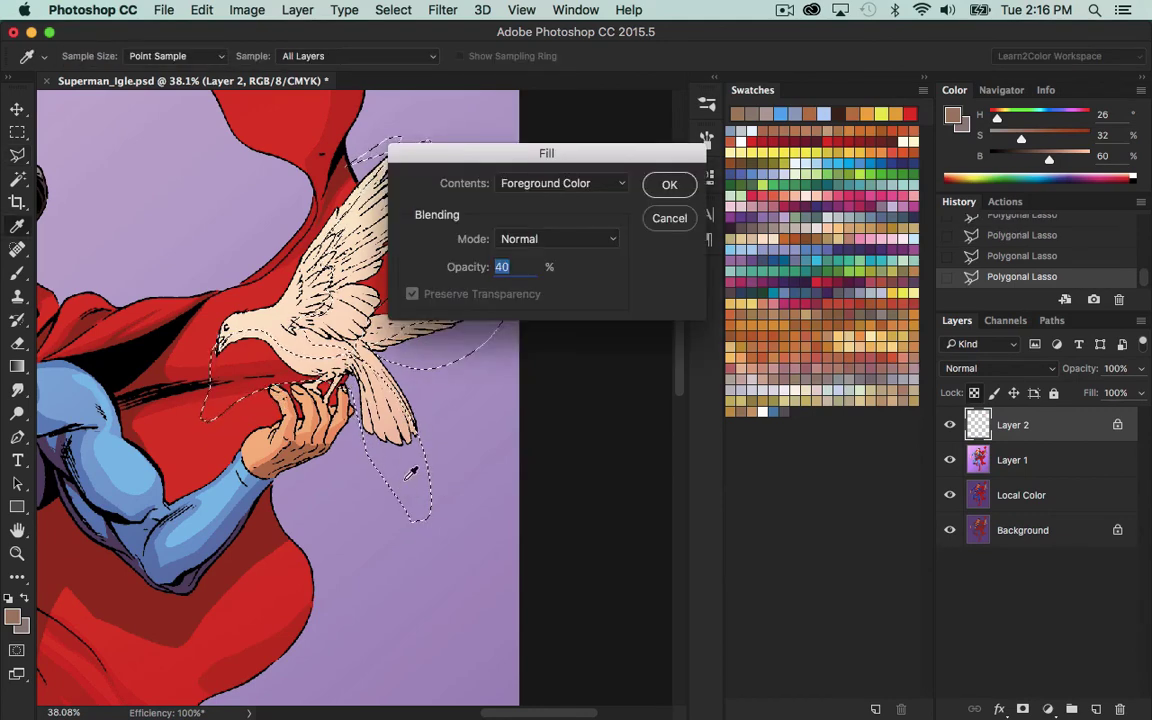
click(665, 184)
key(shift+BackSpace)
click(683, 174)
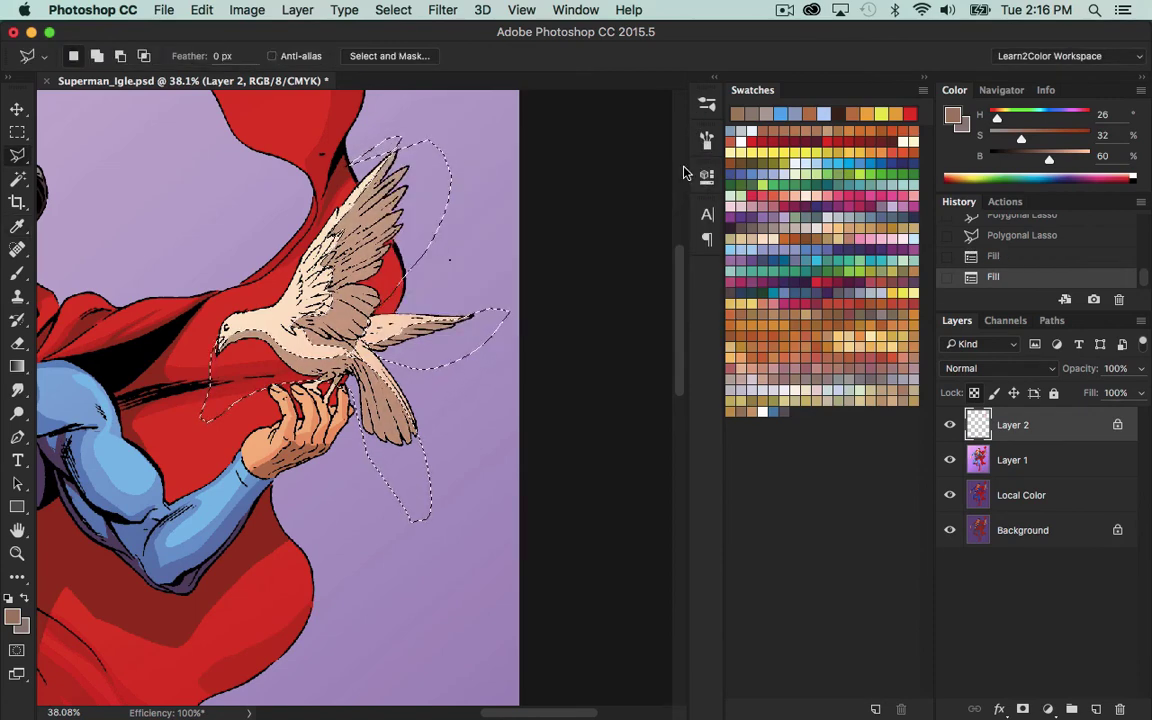
key(super+d)
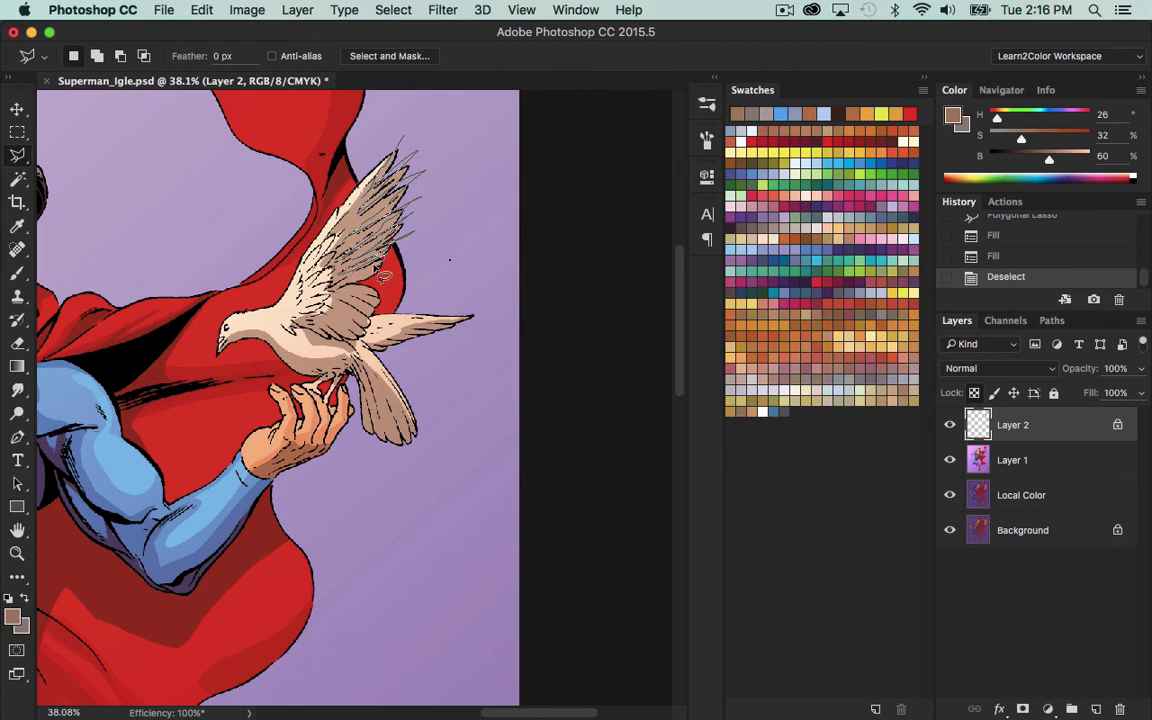
Outline deeper, jagged shadow shapes between the feathers of the bird's raised wing with the Polygonal Lasso.
mouse_move(376, 268)
mouse_down()
mouse_move(336, 290)
mouse_move(377, 280)
mouse_move(441, 132)
mouse_move(401, 138)
mouse_up()
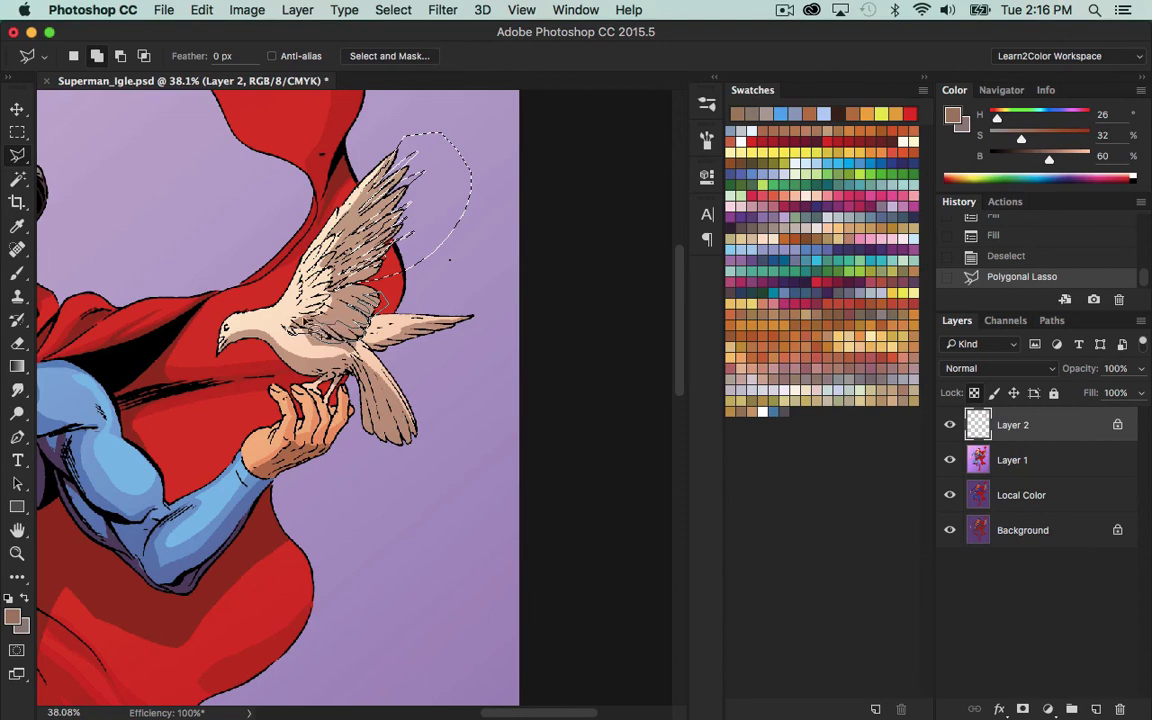
double_click(300, 337)
key(super+d)
key(super+z)
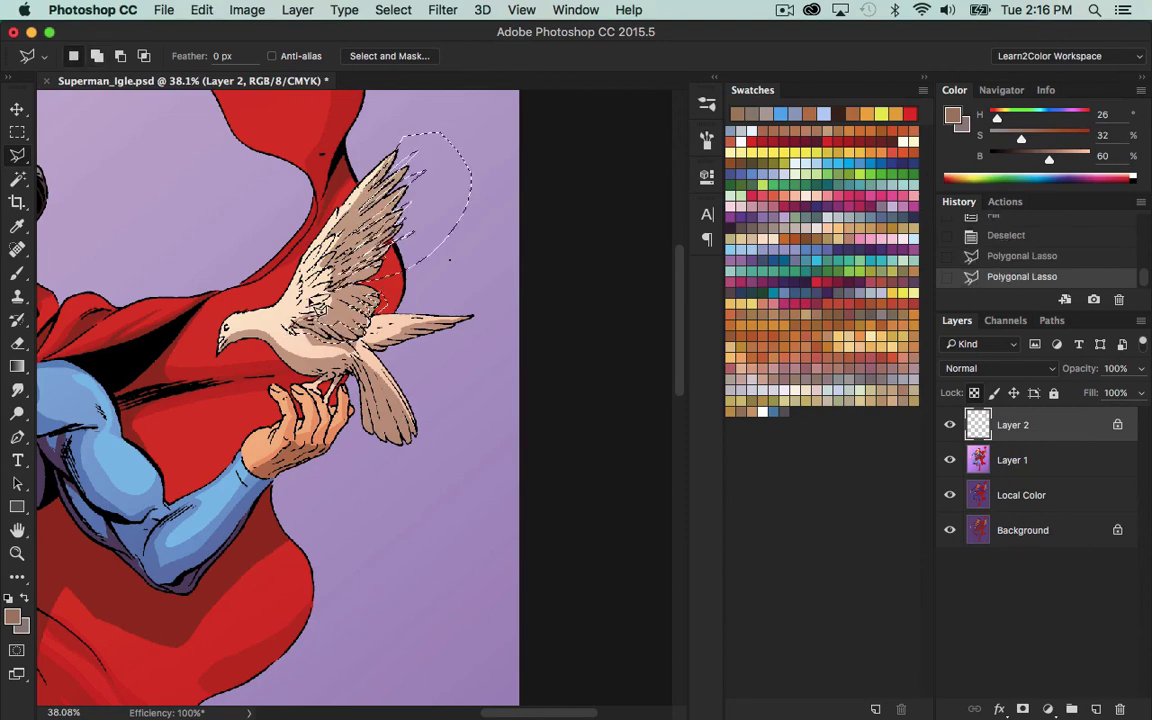
shift+click(432, 355)
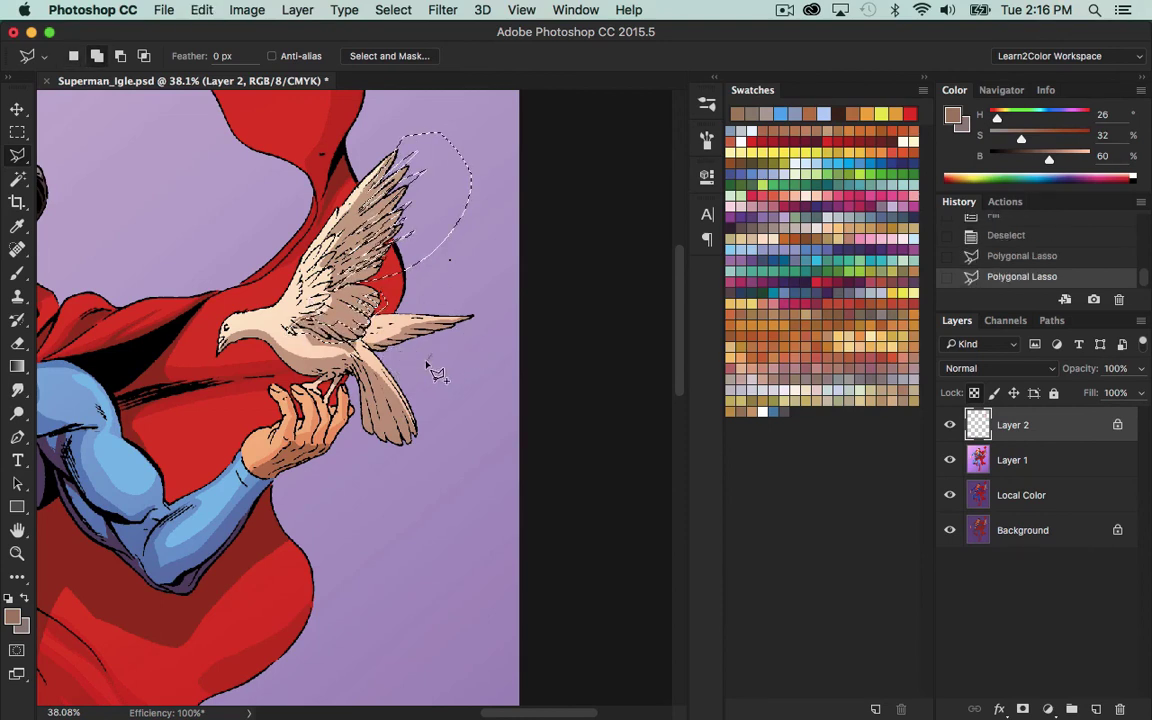
key(Escape)
Add a shadow shape on the tail feathers to the selection, fill it all with the foreground brown, and deselect.
shift+click(358, 455)
click(352, 371)
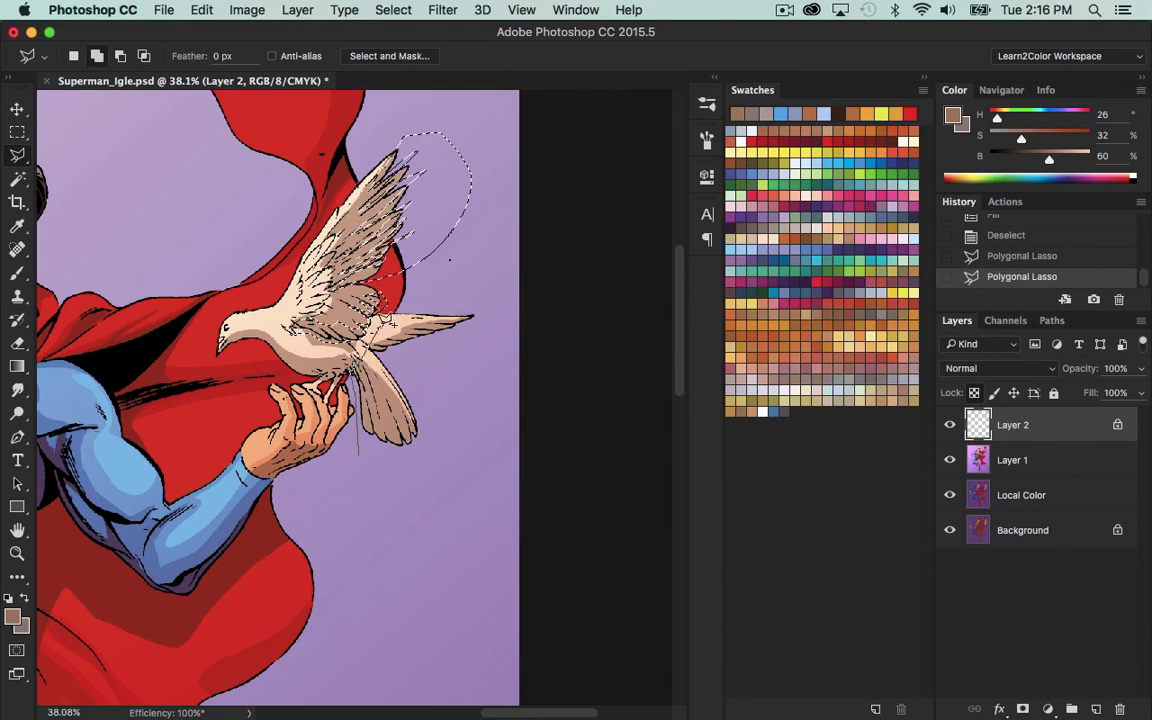
click(396, 405)
click(376, 383)
double_click(356, 420)
key(alt+BackSpace)
key(ctrl+d)
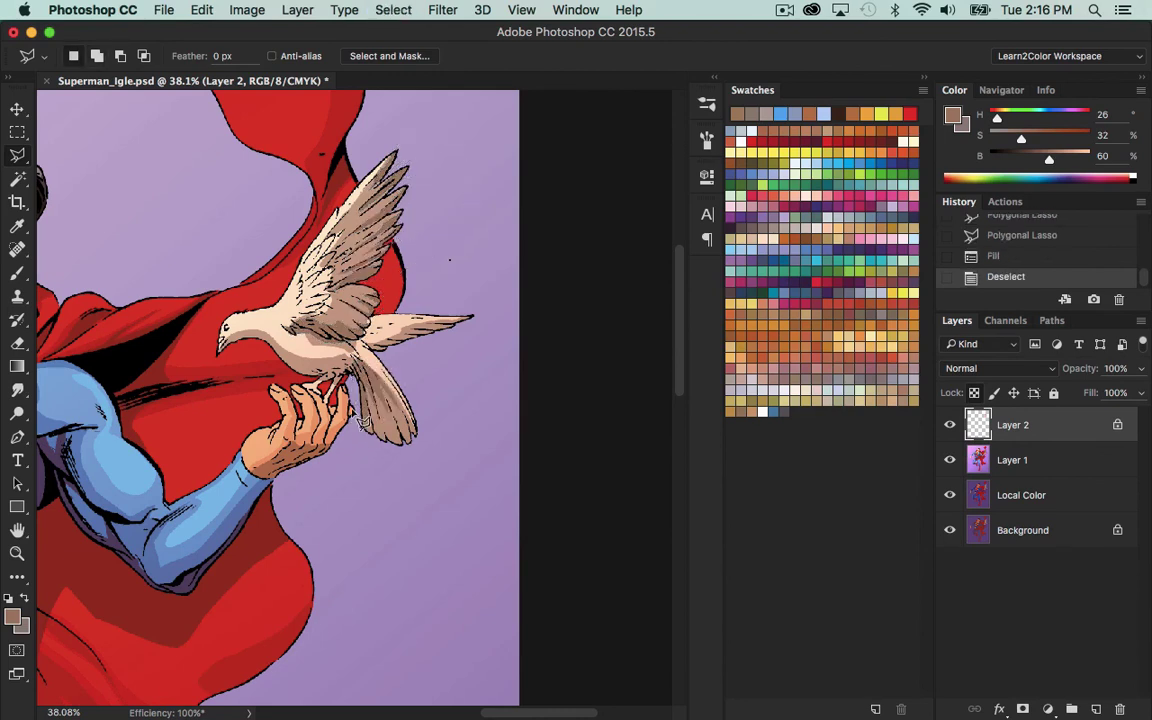
Outline a deeper shadow along the bird's belly, fill it with the foreground brown, and deselect.
click(277, 354)
click(320, 361)
click(345, 371)
click(248, 380)
double_click(214, 377)
key(alt+BackSpace)
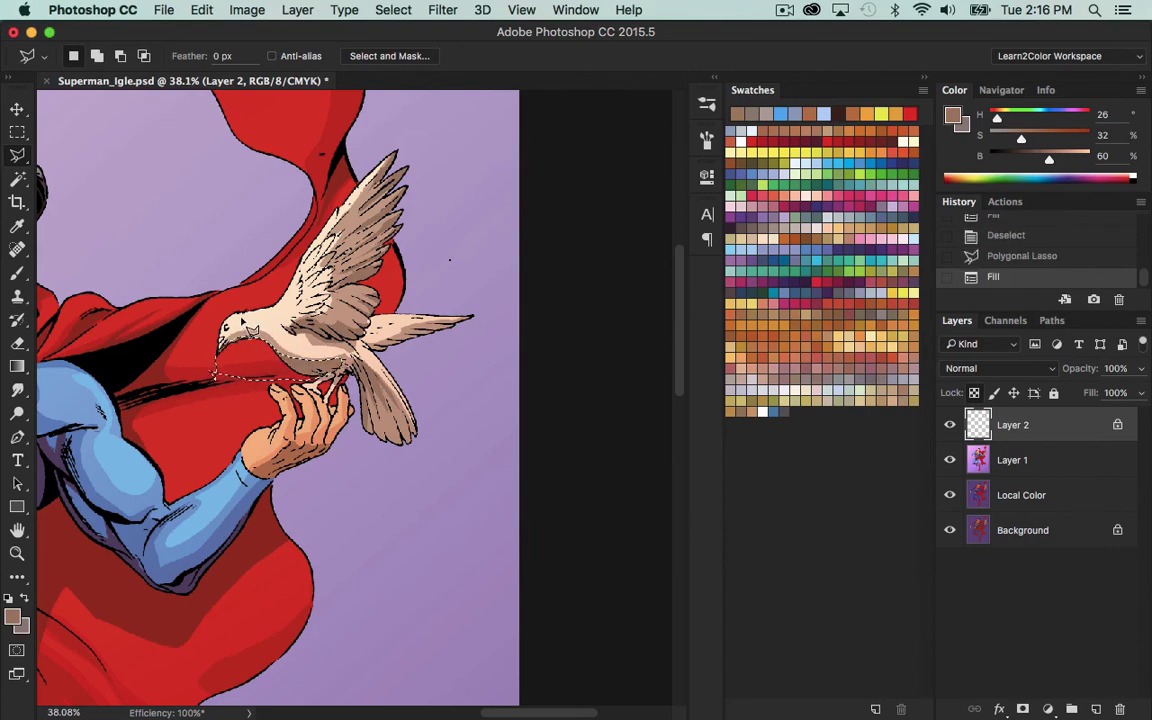
key(ctrl+d)
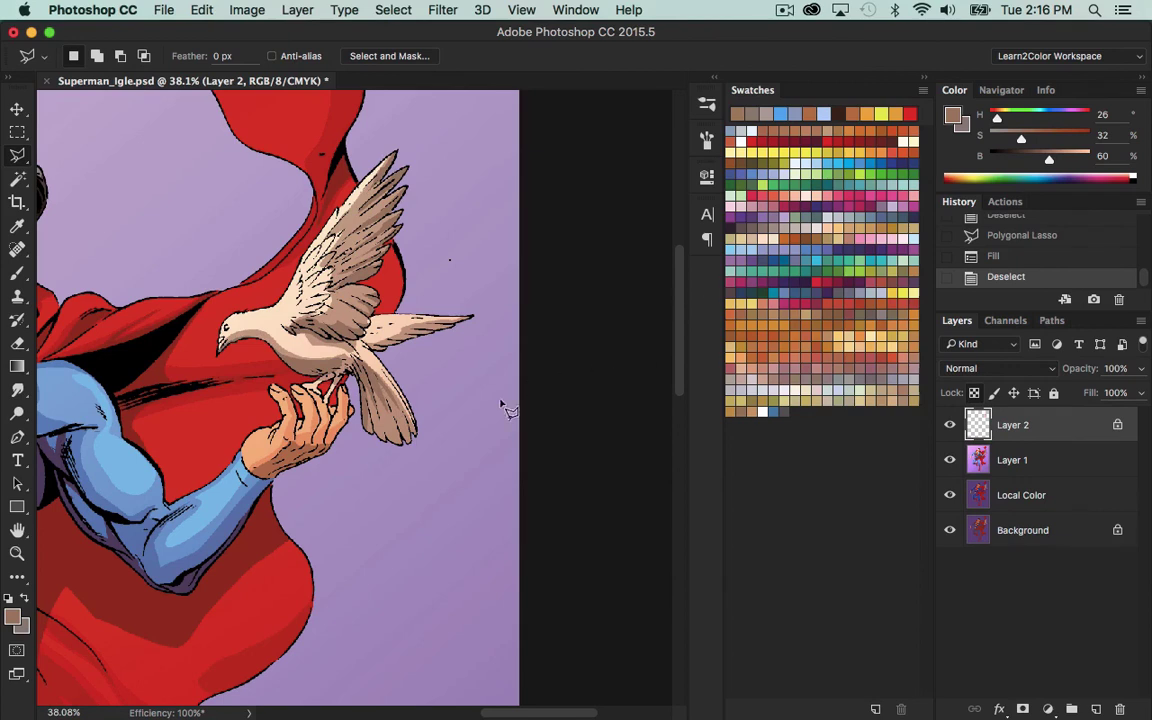
Select the whole rear wing, darken it with two foreground brown fills, the second at 20% opacity, and deselect.
click(447, 281)
click(388, 363)
click(420, 372)
click(481, 351)
double_click(510, 300)
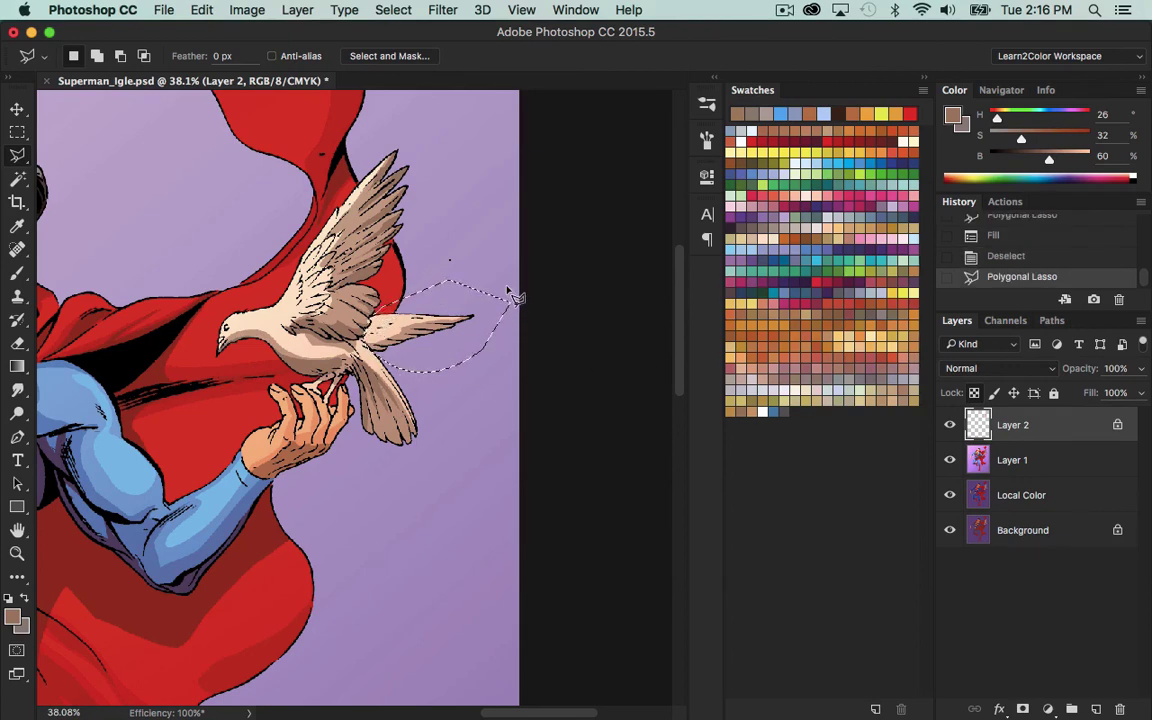
key(shift+BackSpace)
click(666, 183)
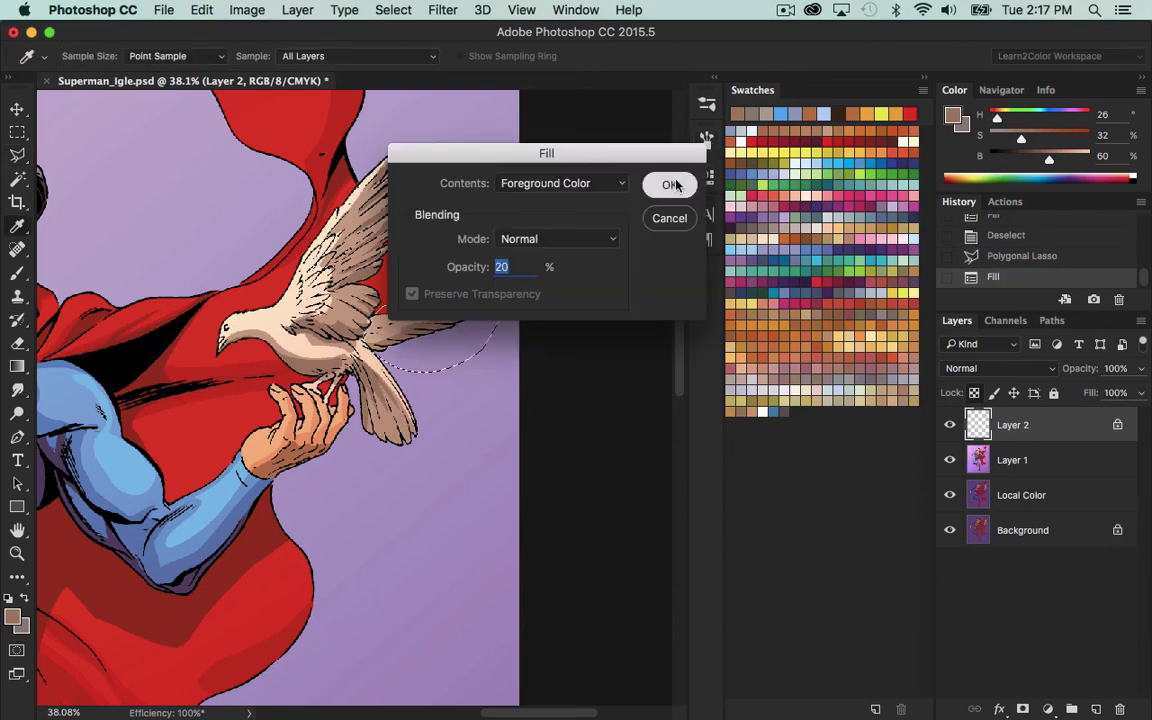
click(673, 184)
key(super+d)
Outline the unshaded sliver at the feather tip where the raised wing meets the rear wing.
key(z)
drag(320, 284, 452, 405)
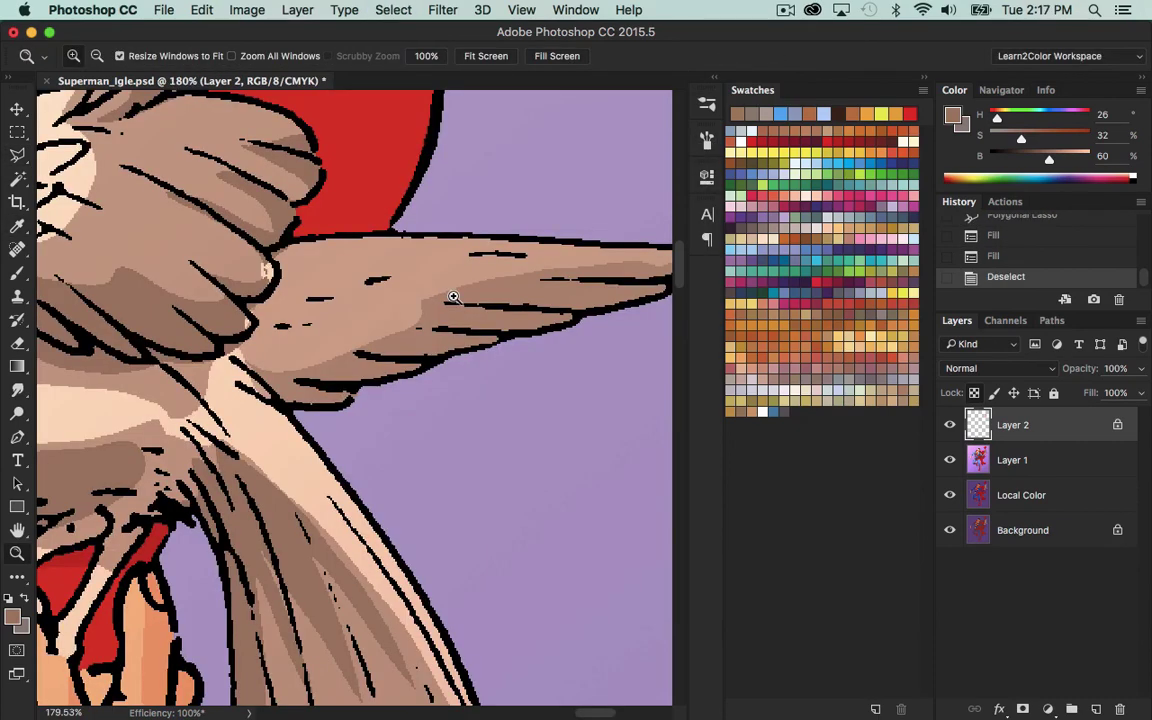
key(l)
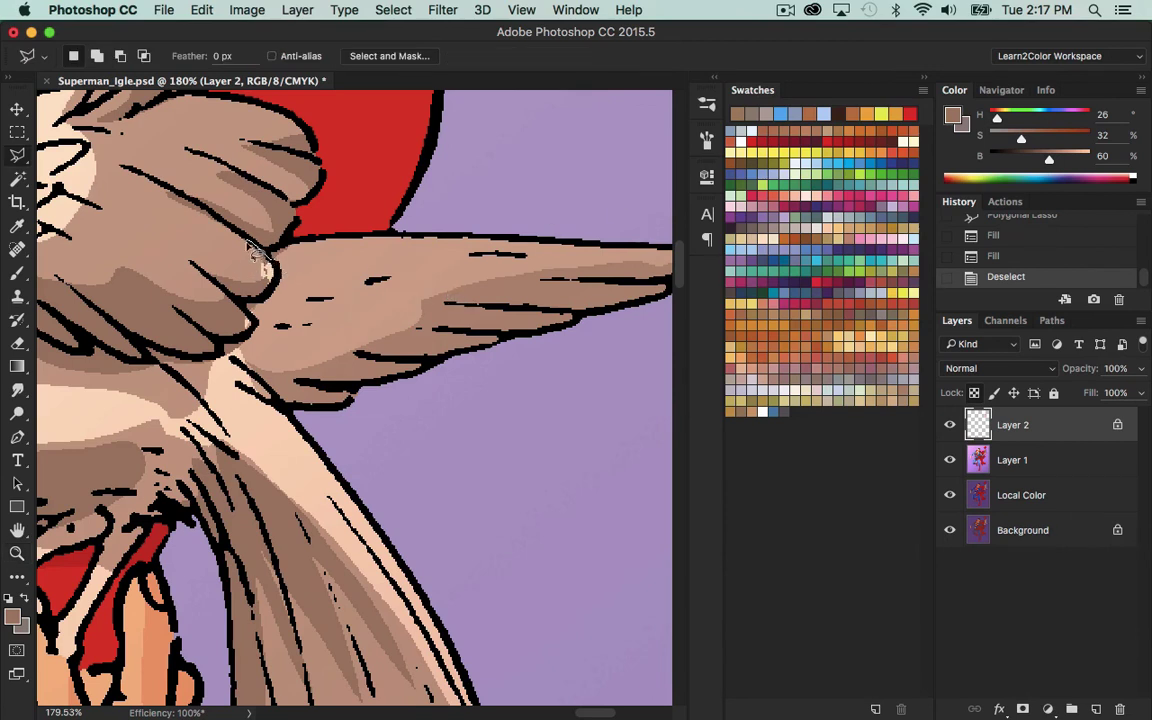
click(248, 243)
click(258, 278)
click(260, 297)
click(273, 287)
double_click(276, 268)
Add the light sliver on the feather tip just below to the selection, fill both with the foreground brown, and deselect.
shift+click(257, 324)
click(244, 311)
click(247, 335)
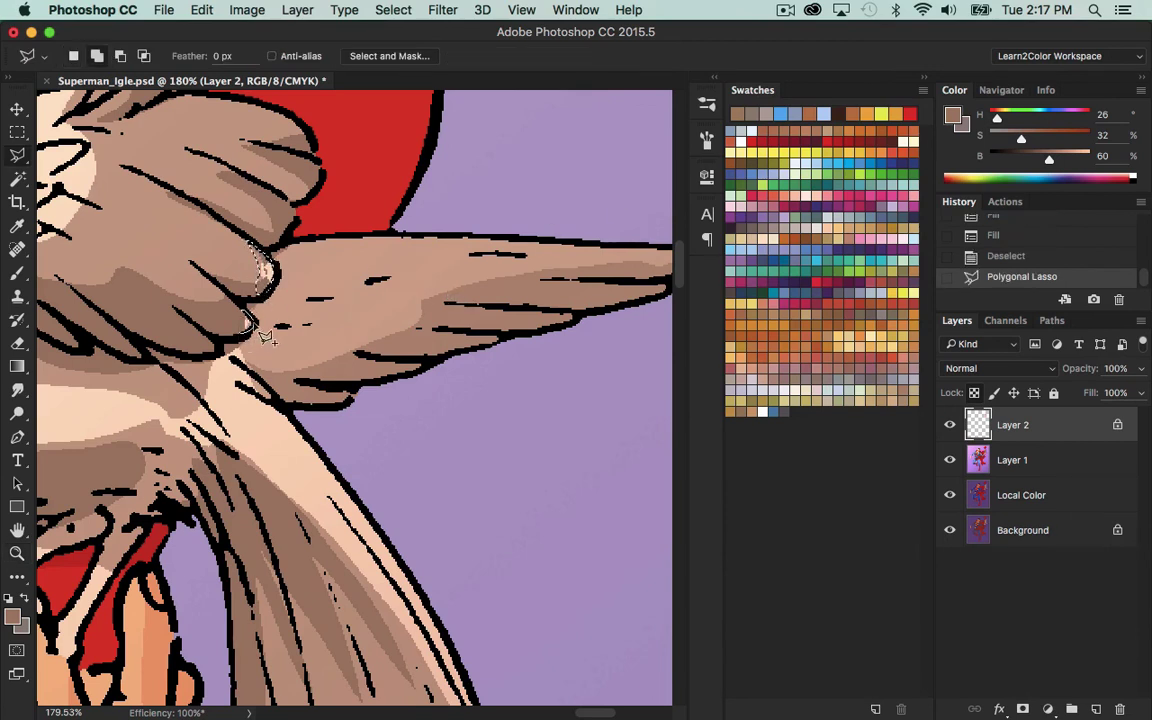
click(244, 313)
key(alt+BackSpace)
key(super+d)
Fit the whole illustration in view and merge the shaded bird on Layer 2 down into Layer 1.
key(z)
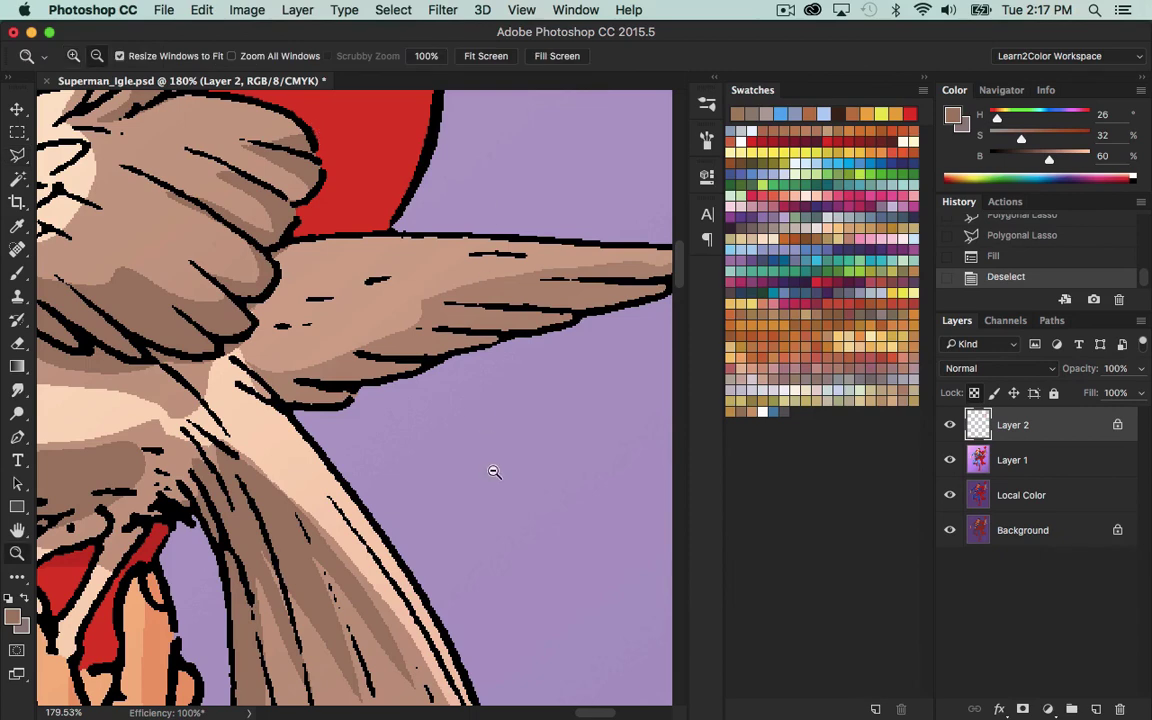
alt+click(494, 471)
alt+click(522, 478)
alt+click(550, 245)
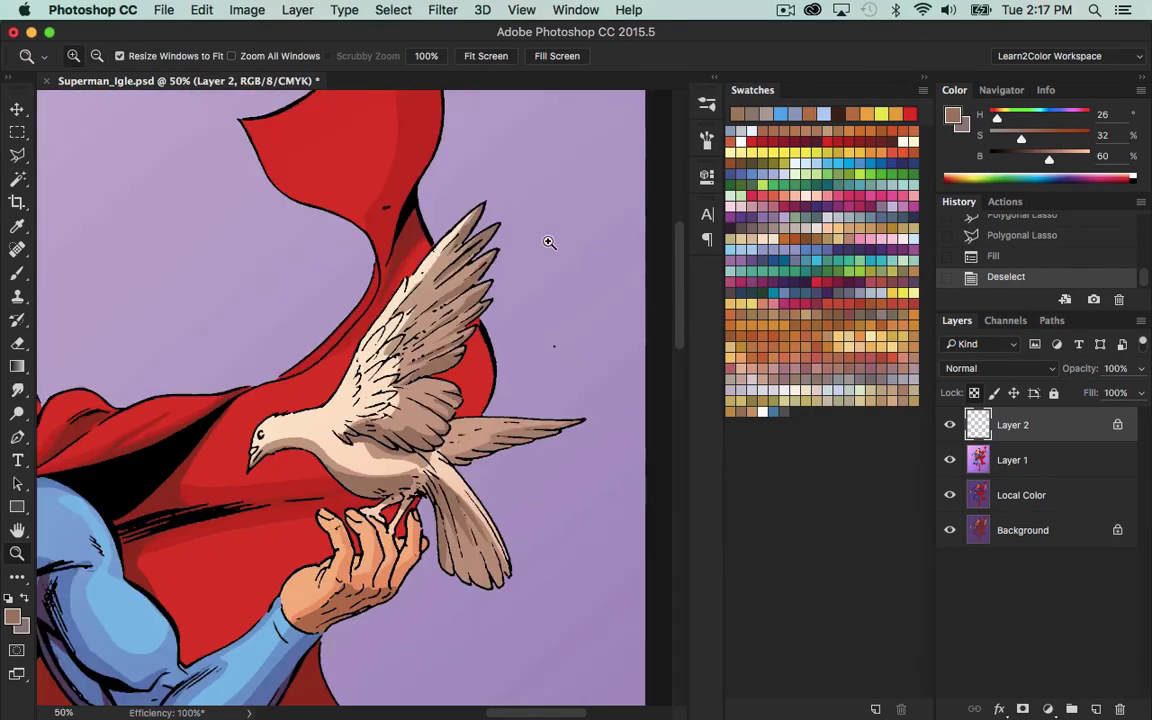
key(super+0)
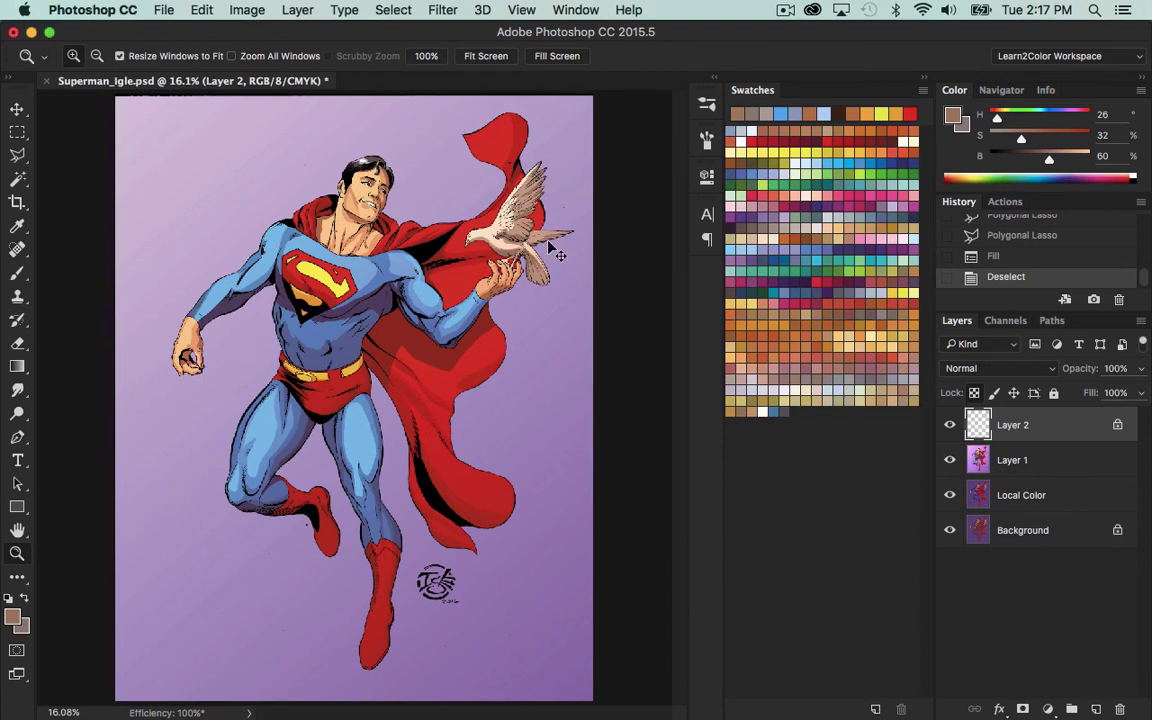
key(super+e)
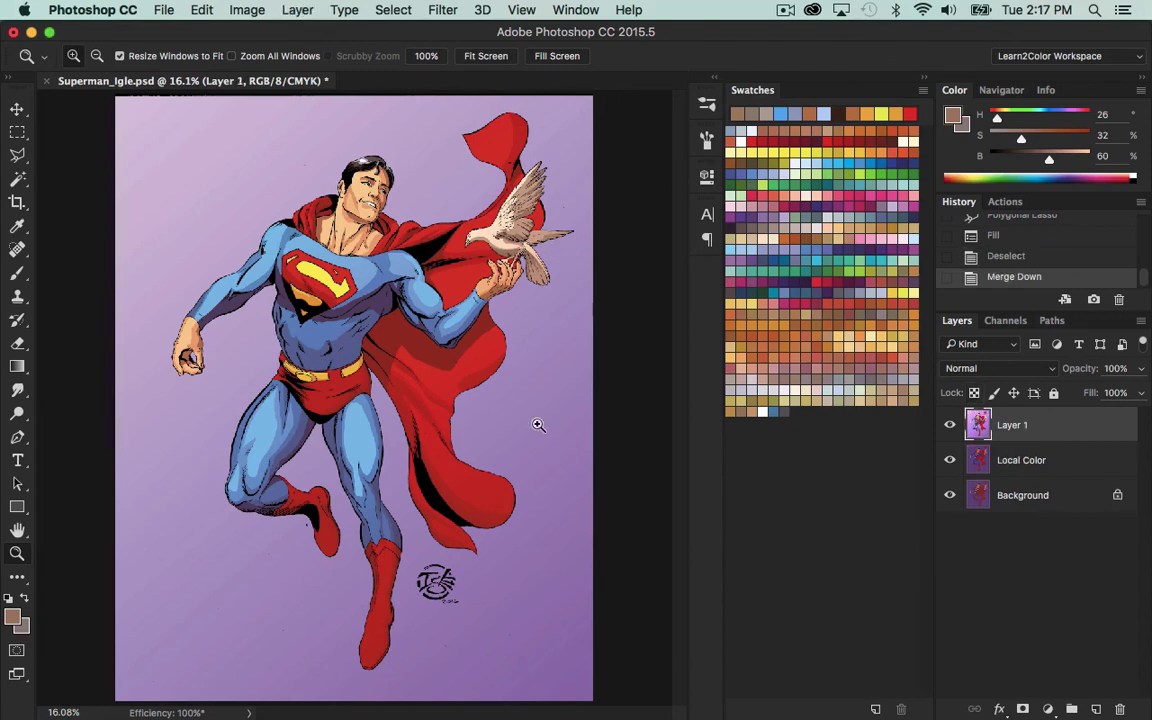
alt+click(527, 478)
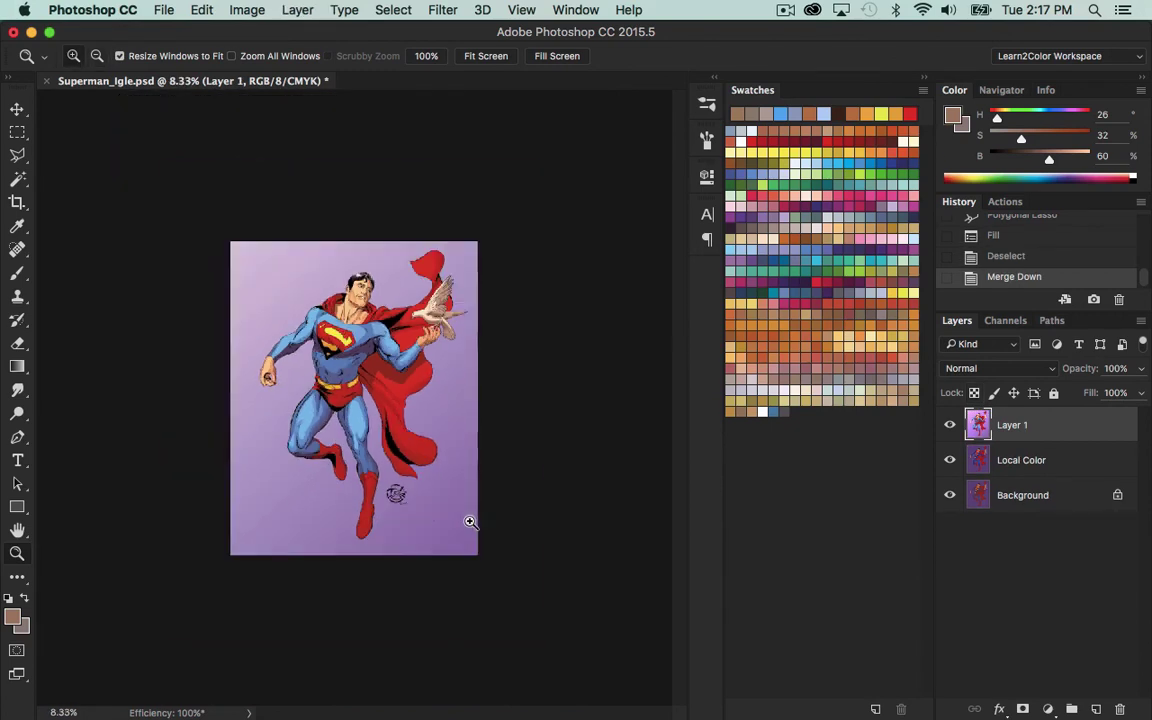
alt+click(468, 522)
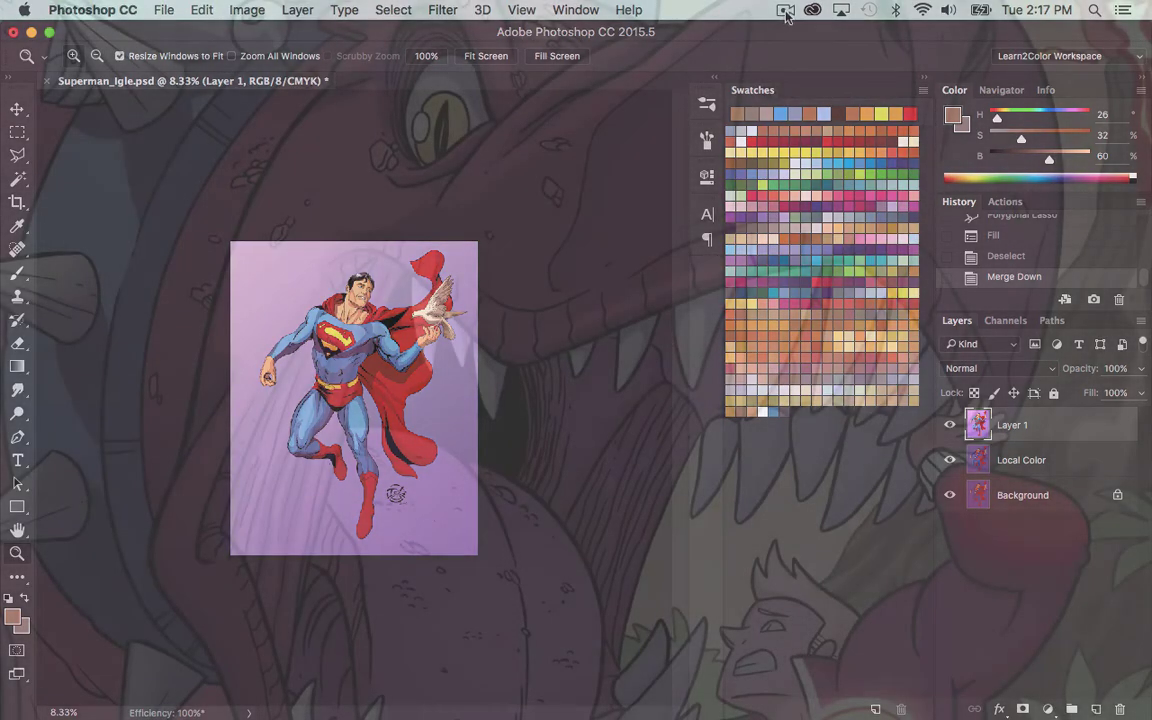
click(785, 10)
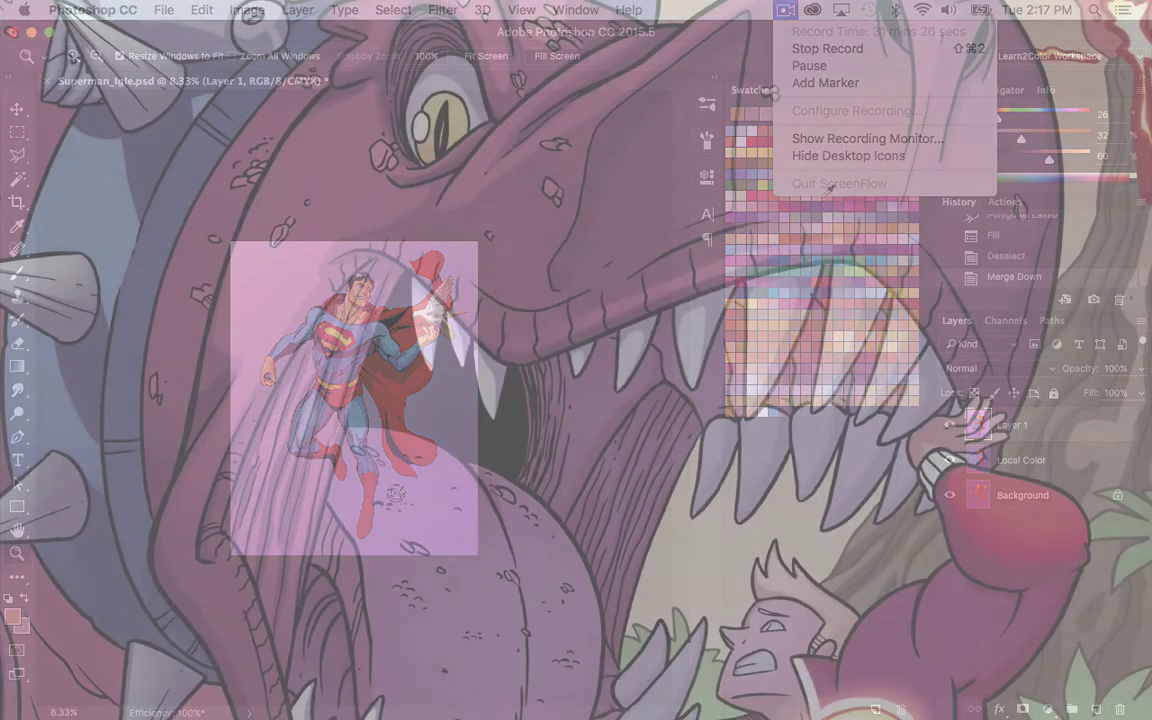